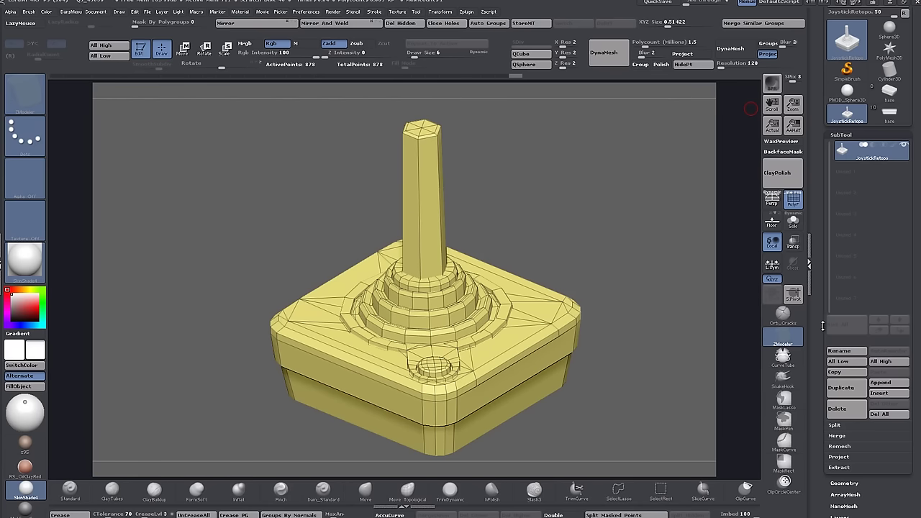
Step: Review the joystick tool's export options, including the quad, merge and group settings
drag(817, 320, 823, 394)
scroll(821, 393, up, 4)
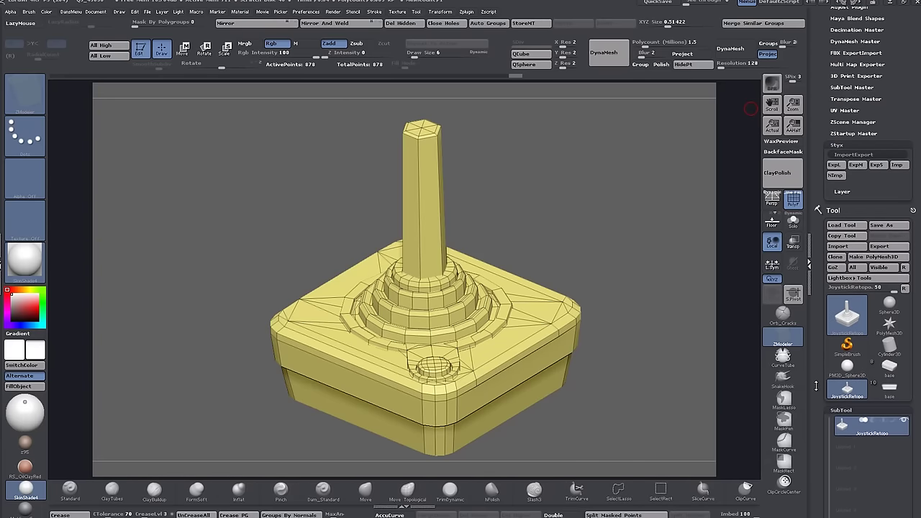
scroll(819, 385, down, 10)
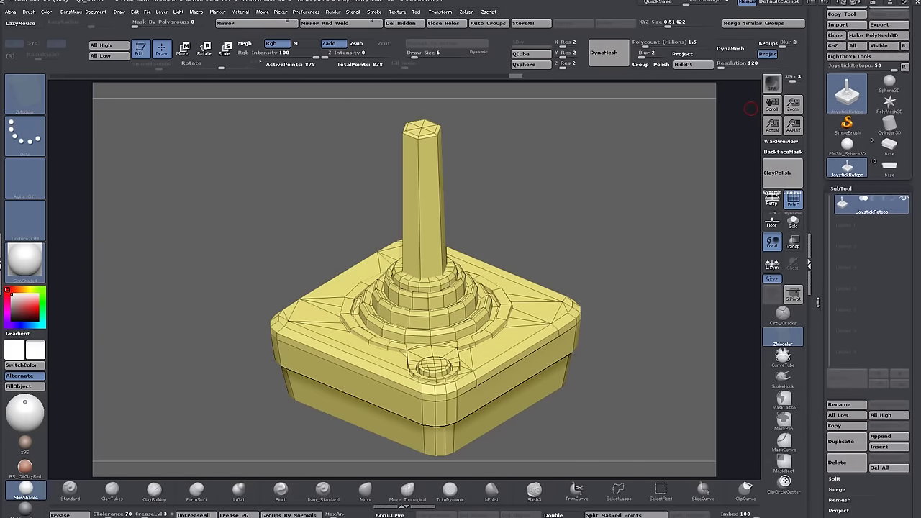
scroll(817, 282, down, 7)
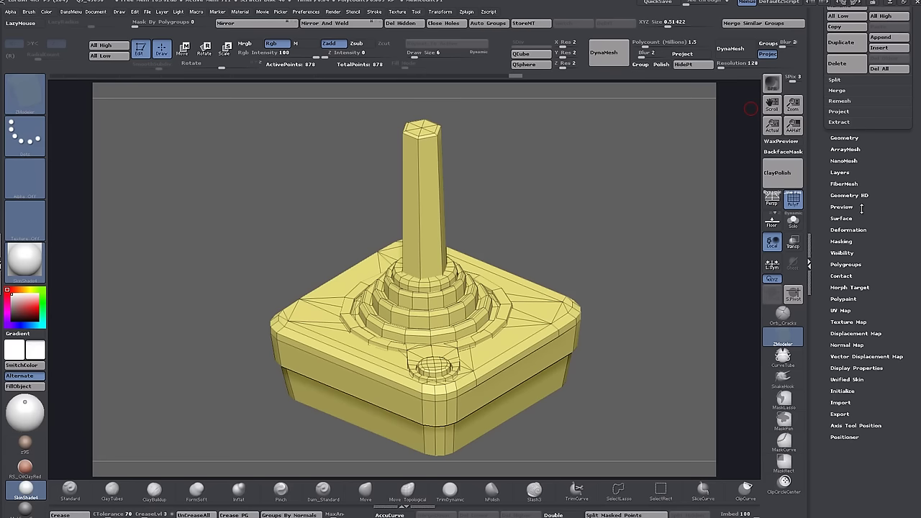
click(838, 414)
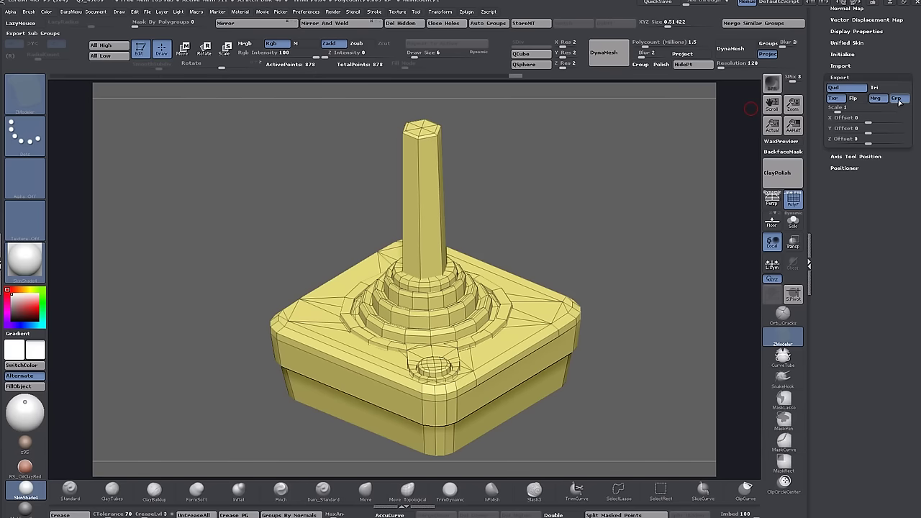
drag(817, 144, 814, 222)
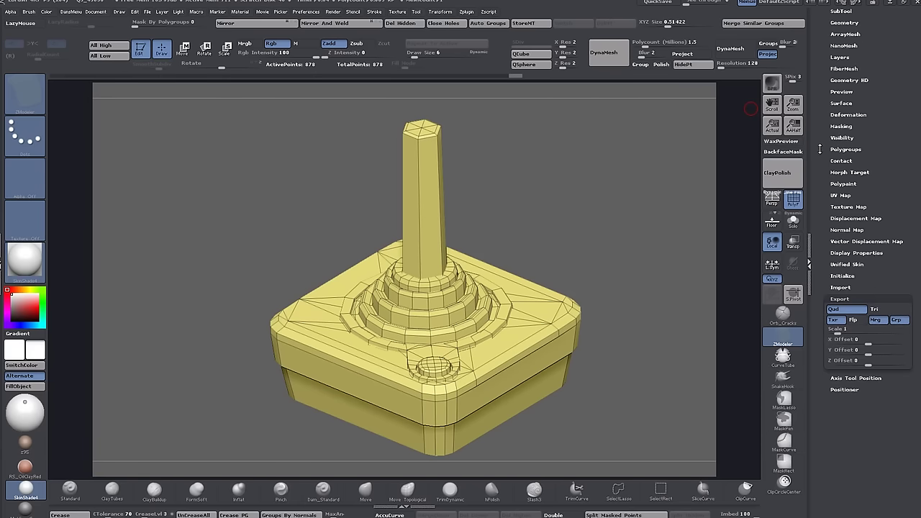
drag(818, 152, 831, 220)
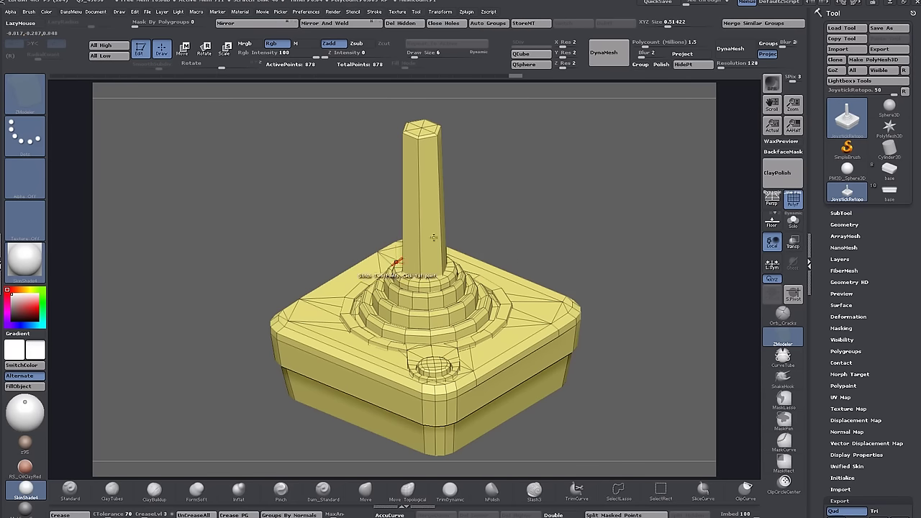
Step: Apply Auto Groups to the joystick mesh so its separate parts get their own polygroups
click(487, 23)
drag(556, 176, 566, 200)
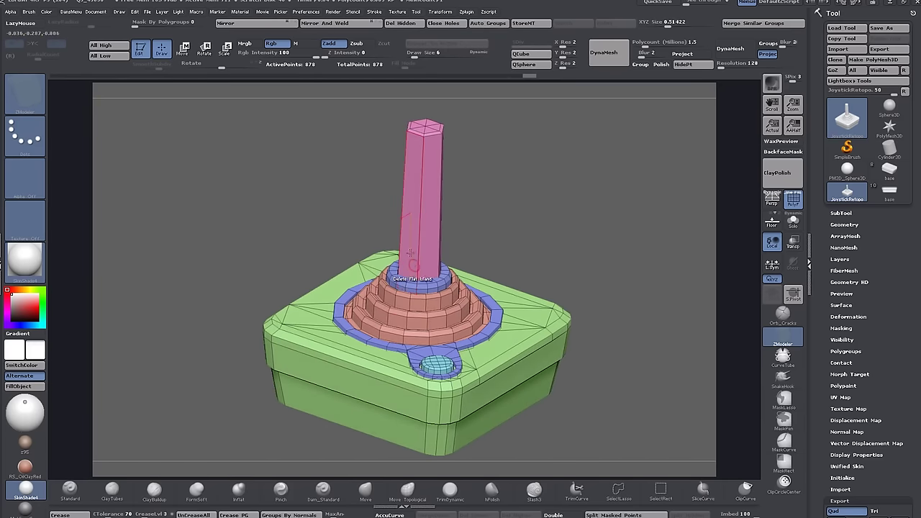
drag(618, 269, 594, 276)
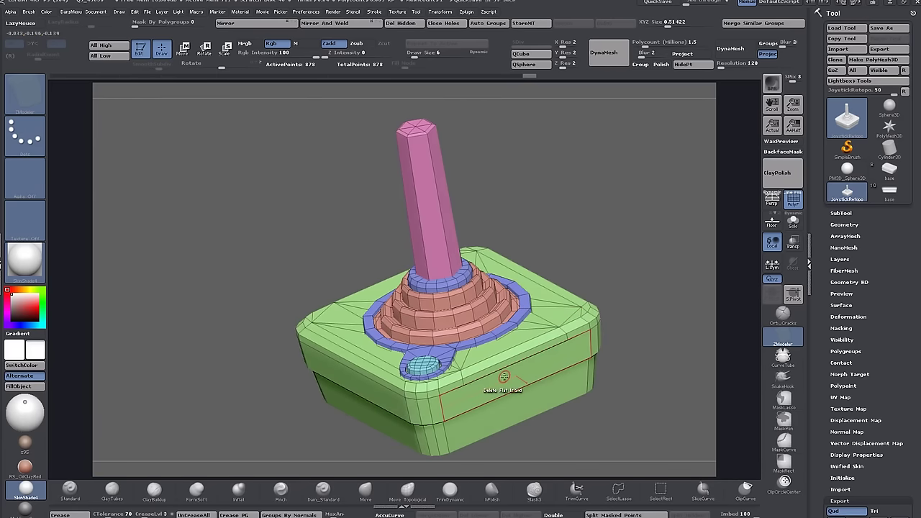
drag(817, 126, 818, 207)
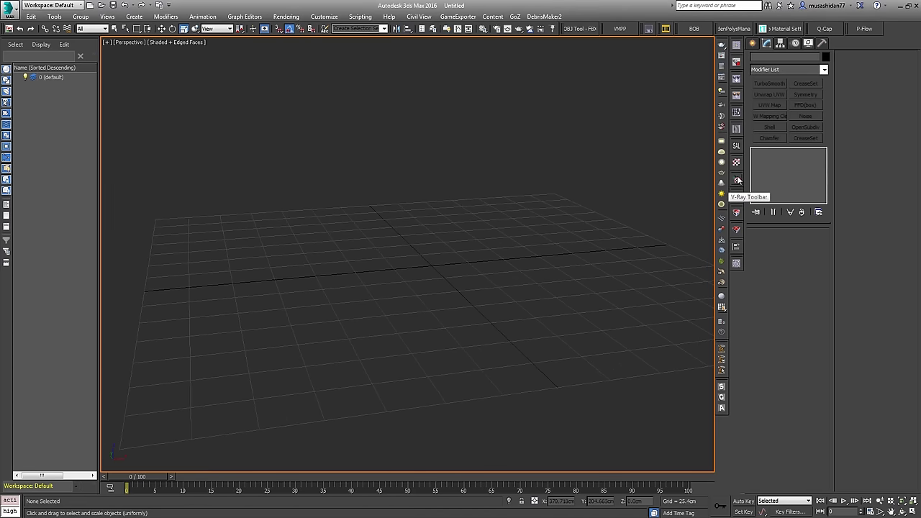
Step: Switch to 3ds Max, import the polygrouped joystick as separate objects and select all of them
click(735, 182)
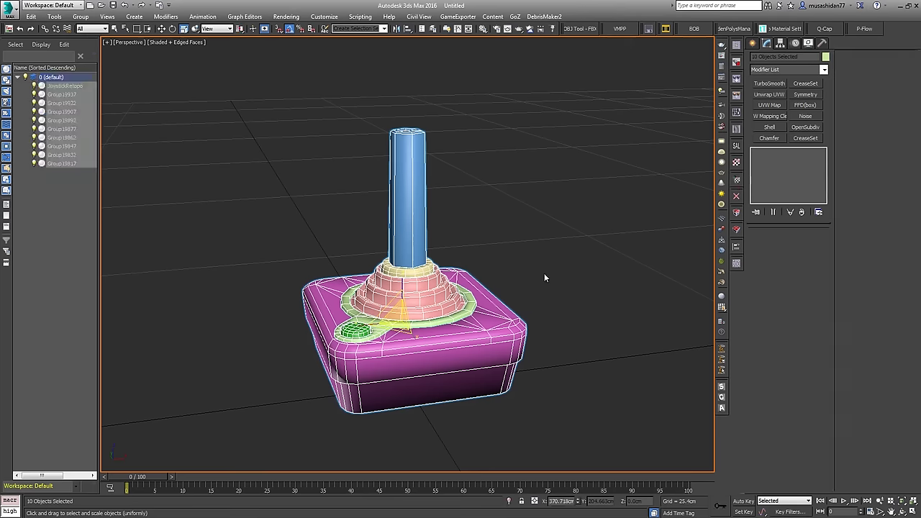
scroll(511, 287, down, 5)
mouse_move(541, 261)
alt+middle_down()
mouse_move(526, 284)
mouse_move(528, 266)
alt+middle_up()
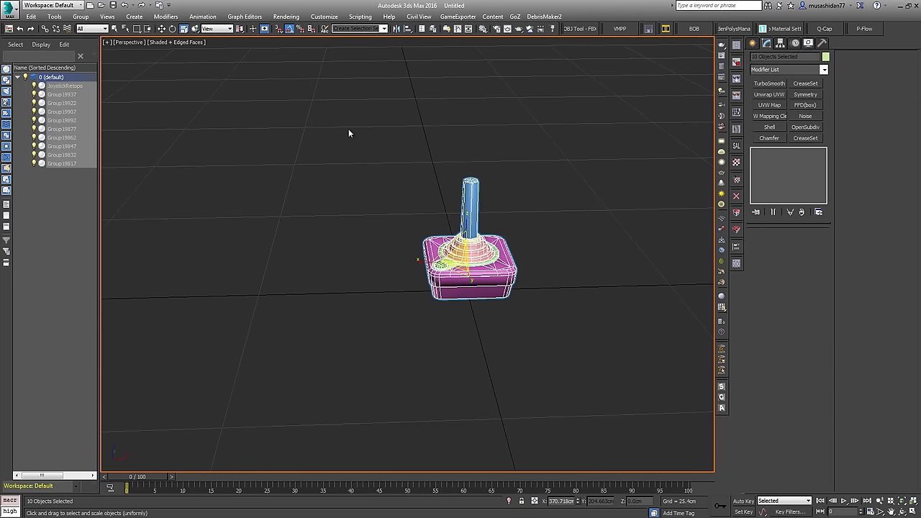
drag(348, 128, 536, 304)
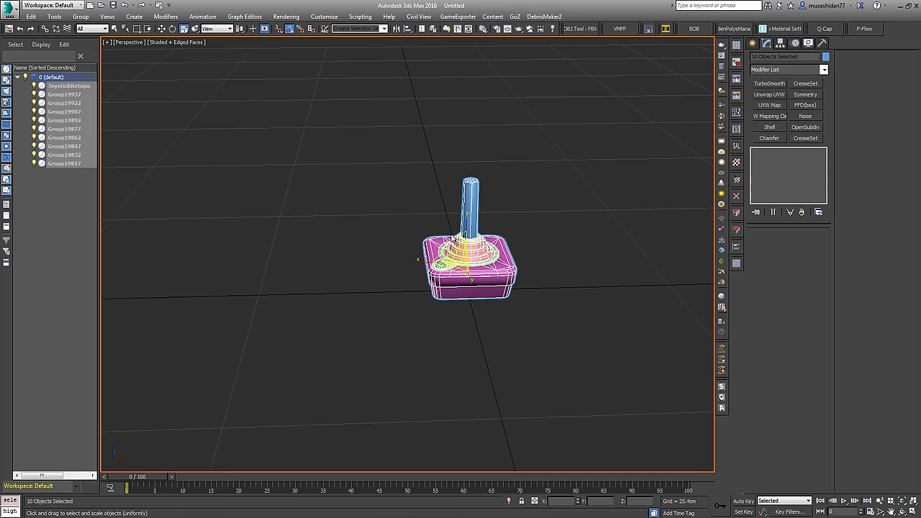
alt+middle_drag(561, 240, 434, 264)
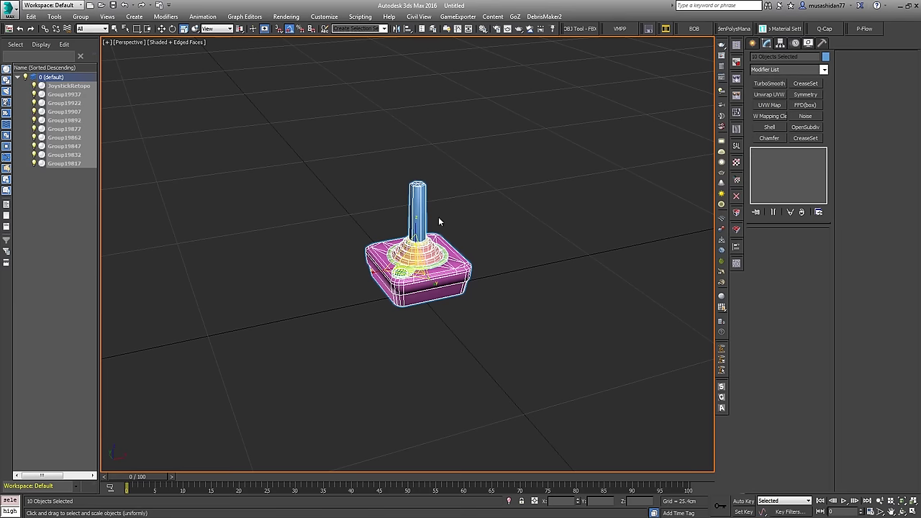
scroll(448, 207, up, 5)
scroll(449, 207, down, 4)
middle_drag(479, 241, 480, 221)
Step: Measure the joystick's overall height in the front view with a temporary box primitive
key(f)
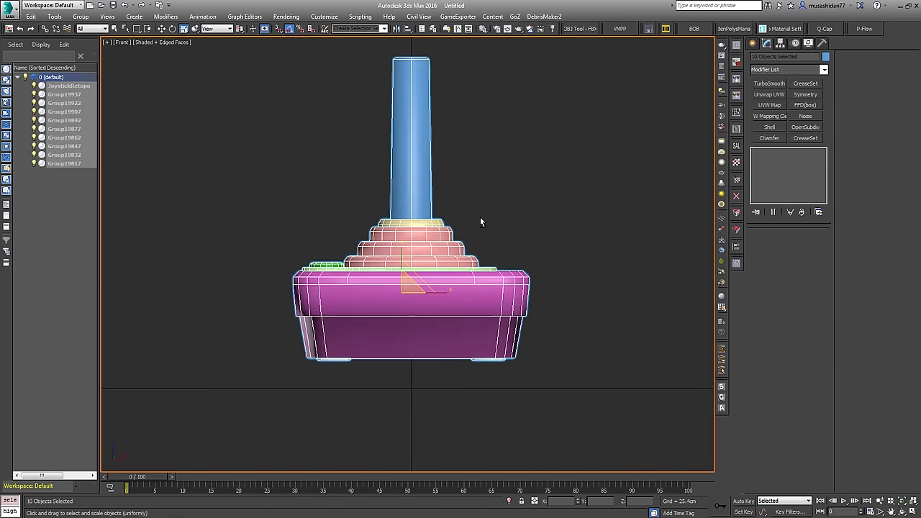
key(z)
mouse_move(493, 253)
middle_down()
mouse_move(499, 230)
mouse_move(495, 239)
middle_up()
scroll(497, 236, down, 3)
click(753, 43)
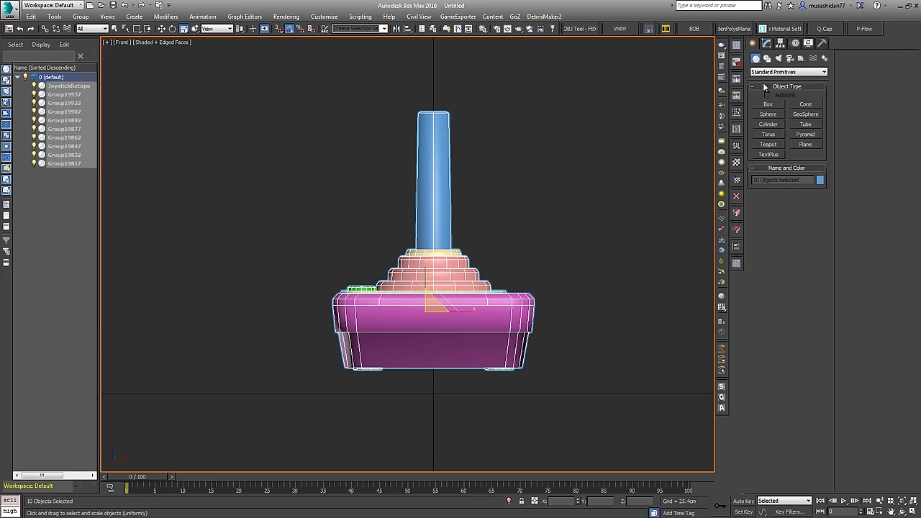
click(768, 104)
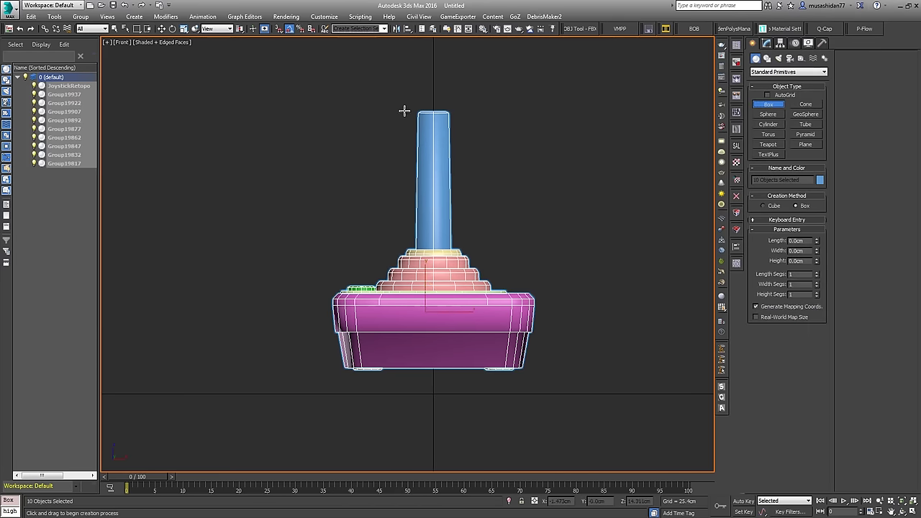
drag(402, 109, 452, 372)
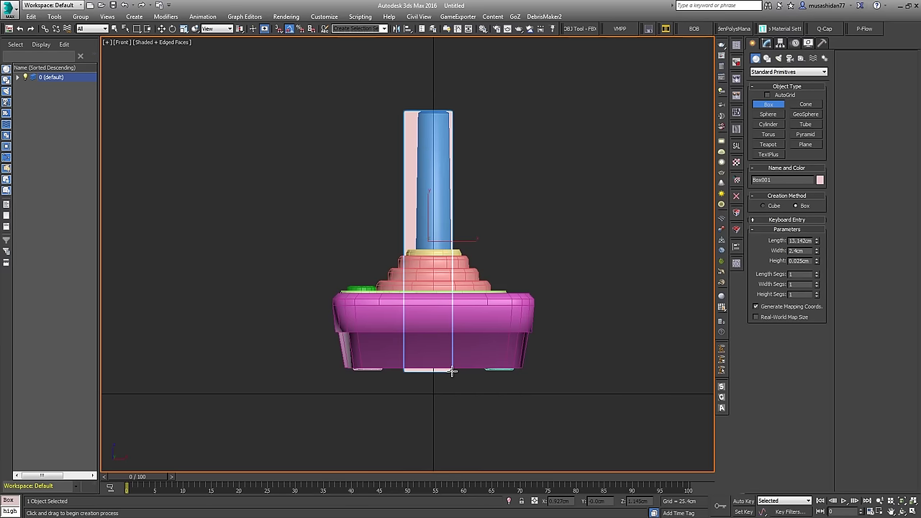
right_click(452, 371)
alt+middle_drag(536, 234, 503, 245)
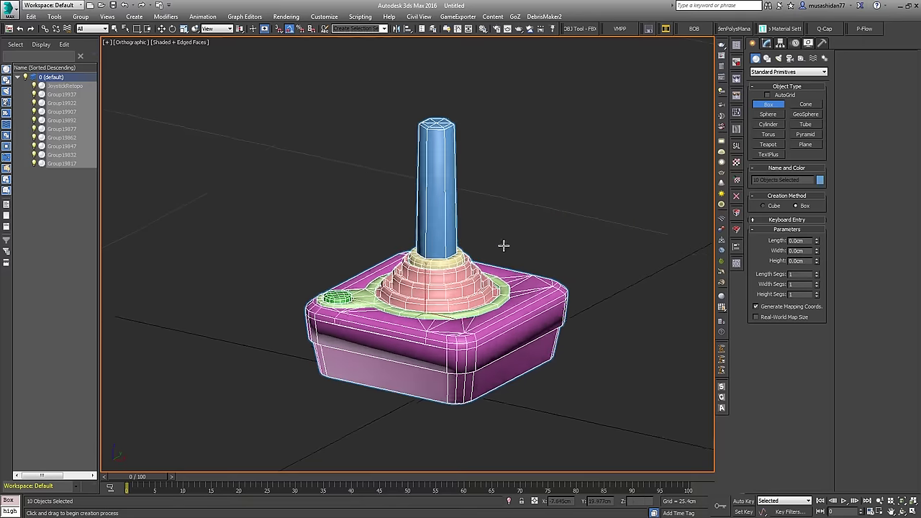
scroll(547, 200, down, 3)
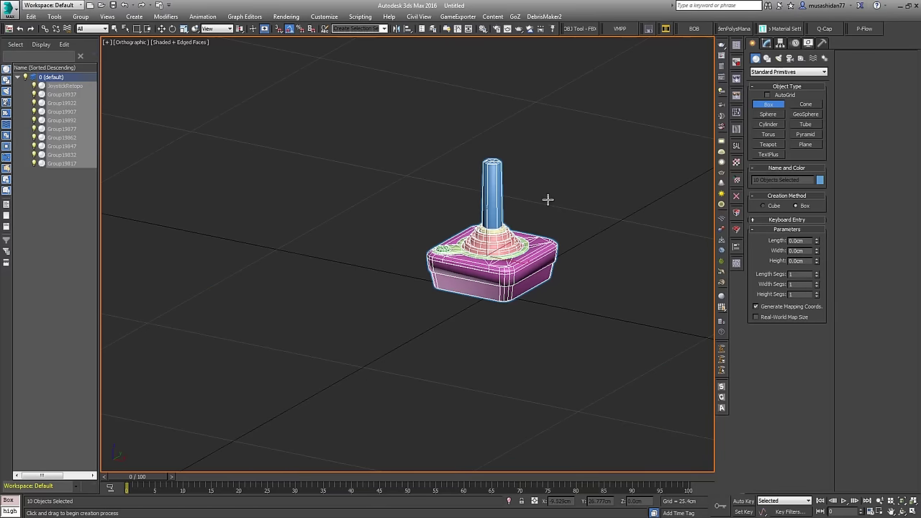
key(r)
Step: Select the purple joystick base, show its Editable Poly settings and isolate it from the other objects
alt+middle_drag(551, 198, 512, 249)
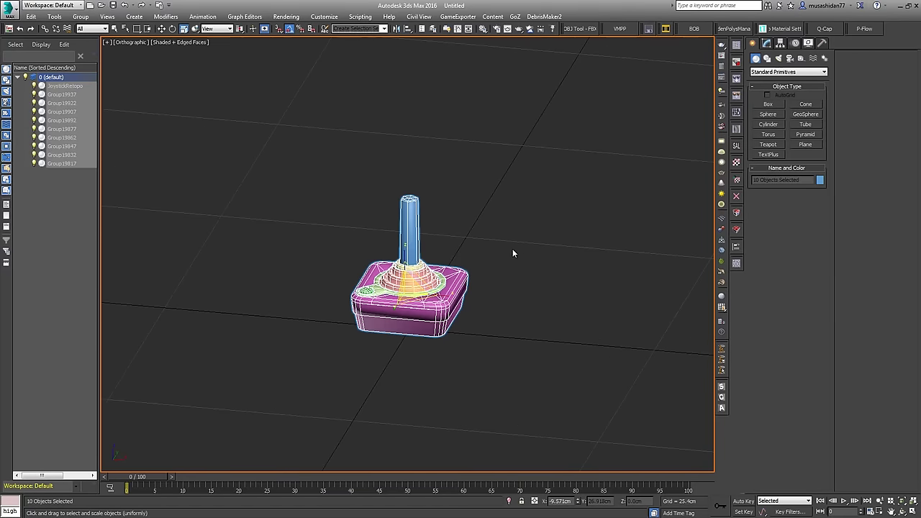
alt+middle_drag(508, 354, 513, 261)
scroll(513, 262, up, 5)
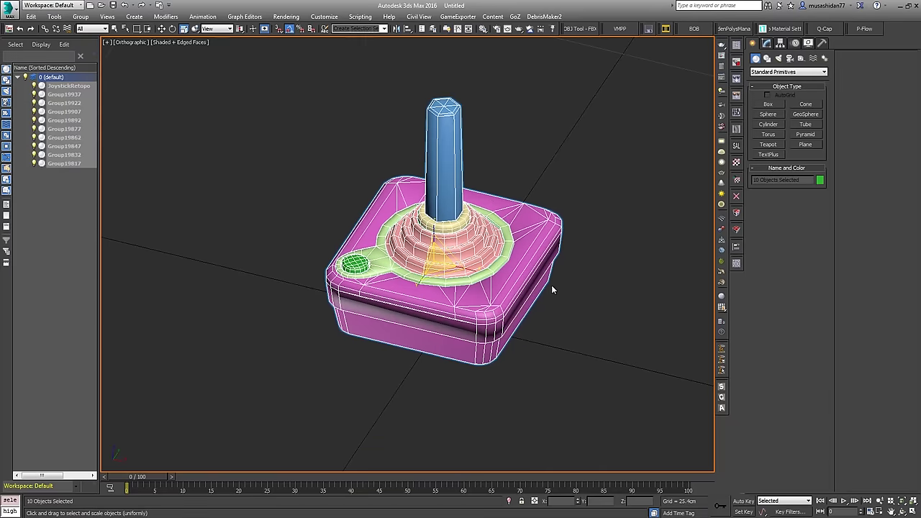
click(500, 301)
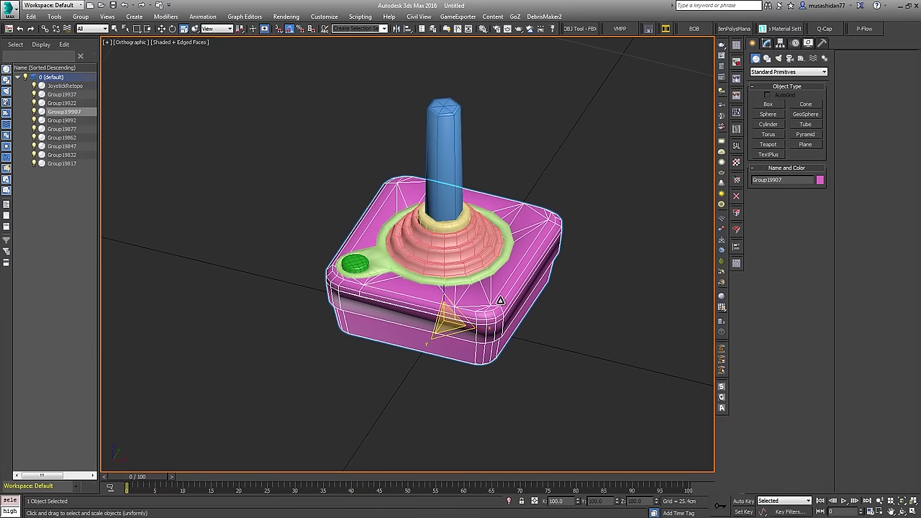
click(766, 44)
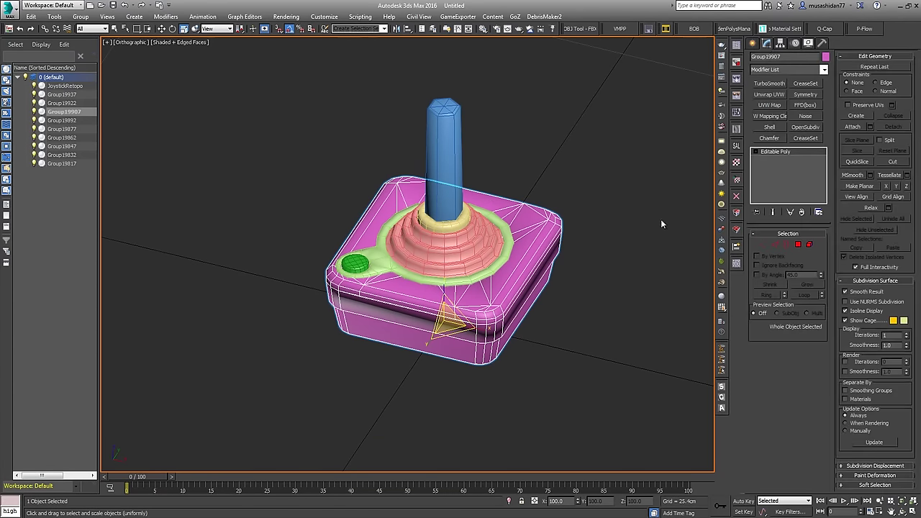
mouse_move(622, 252)
alt+middle_down()
mouse_move(626, 245)
mouse_move(616, 248)
alt+middle_up()
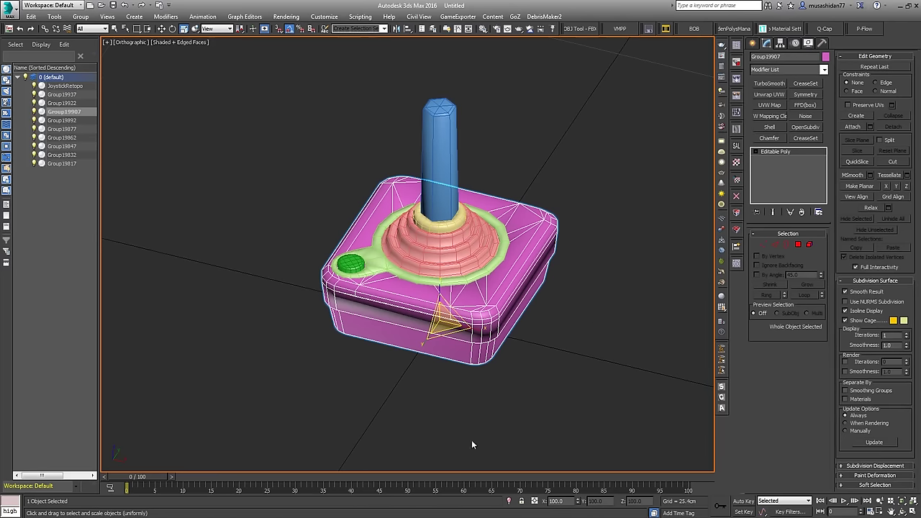
click(509, 501)
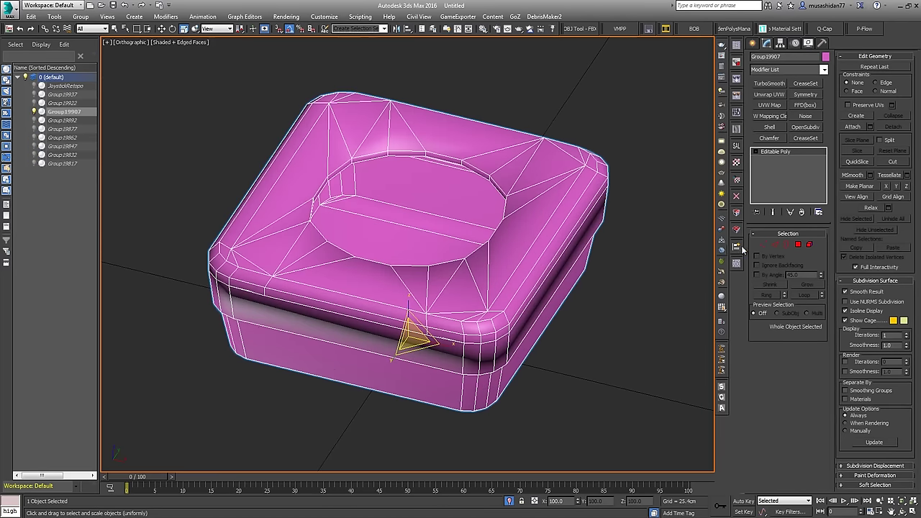
Step: Check at Element level whether the base is one element by selecting it, and clear the selection
click(810, 245)
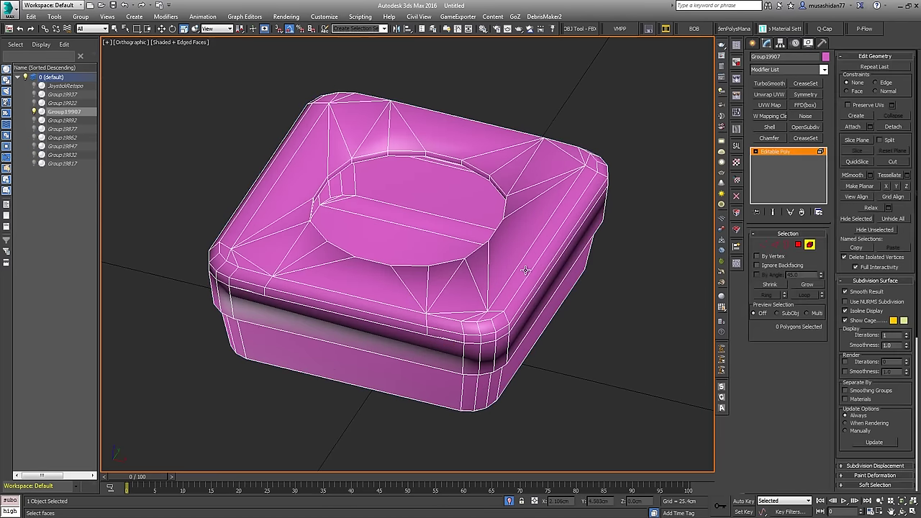
alt+middle_drag(526, 270, 426, 271)
key(ctrl+a)
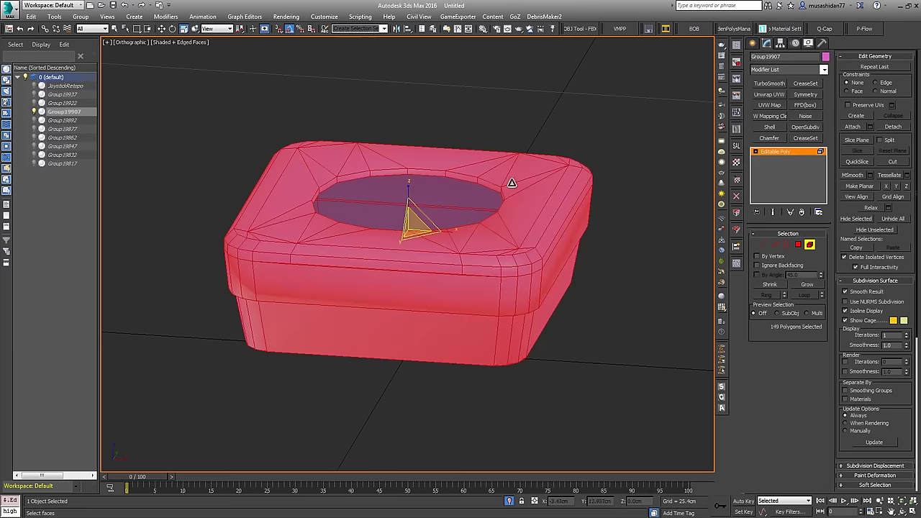
click(183, 282)
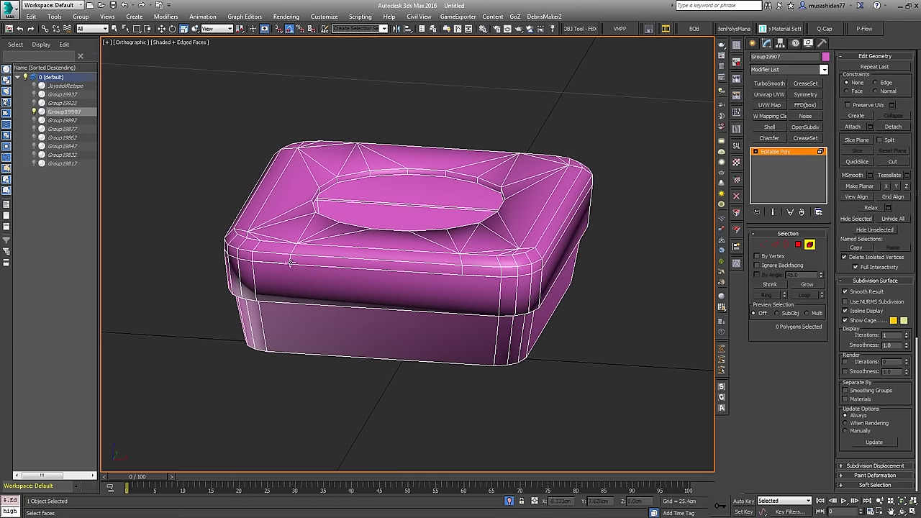
alt+middle_drag(471, 360, 538, 235)
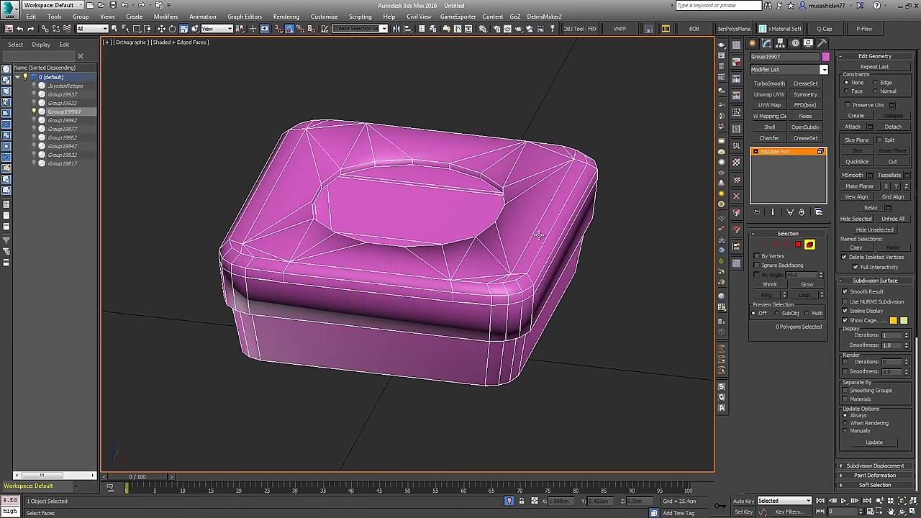
Step: Select the polygons of the base's upper rim and top in the front view and detach them to an element
key(f)
scroll(489, 249, up, 5)
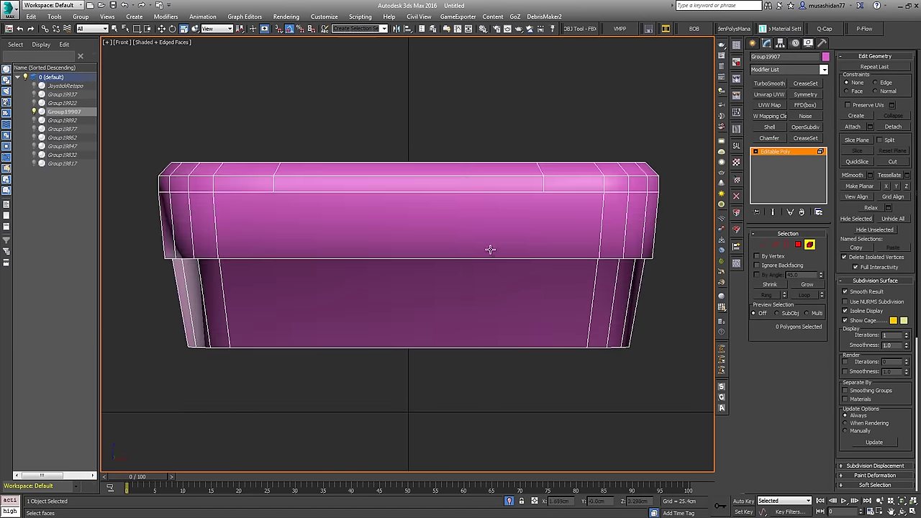
scroll(499, 267, down, 3)
scroll(528, 265, down, 2)
right_click(459, 265)
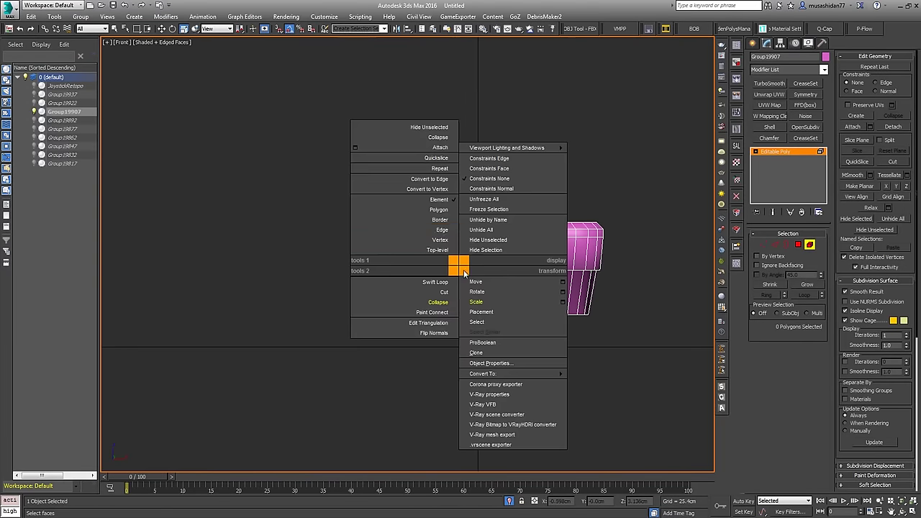
click(425, 210)
key(4)
drag(295, 208, 643, 232)
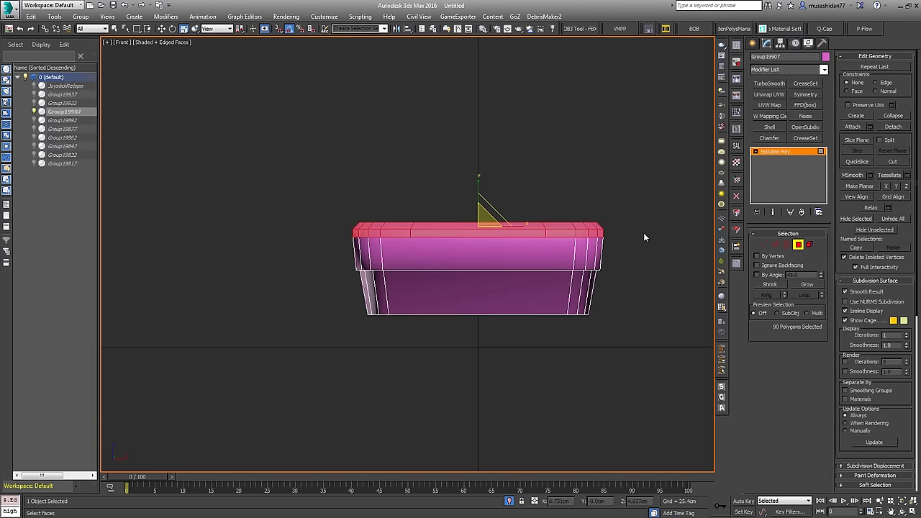
click(893, 126)
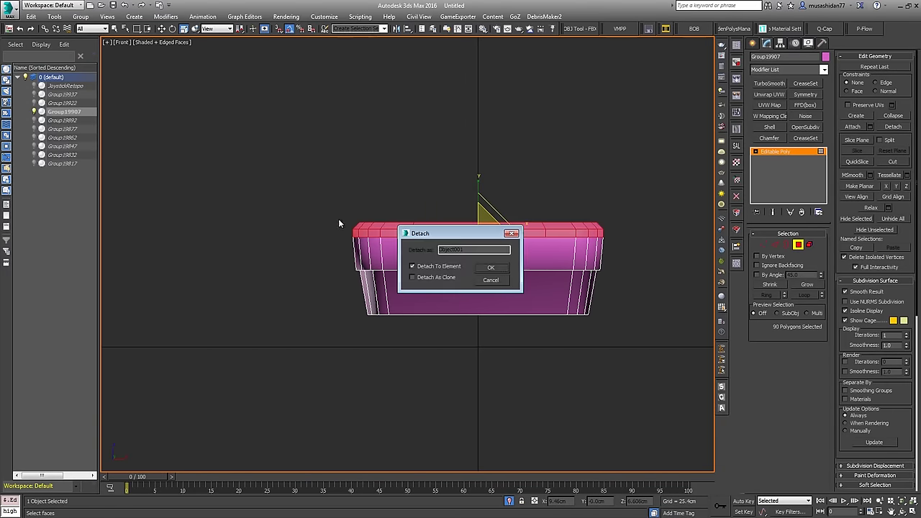
click(492, 267)
alt+middle_drag(479, 255, 449, 281)
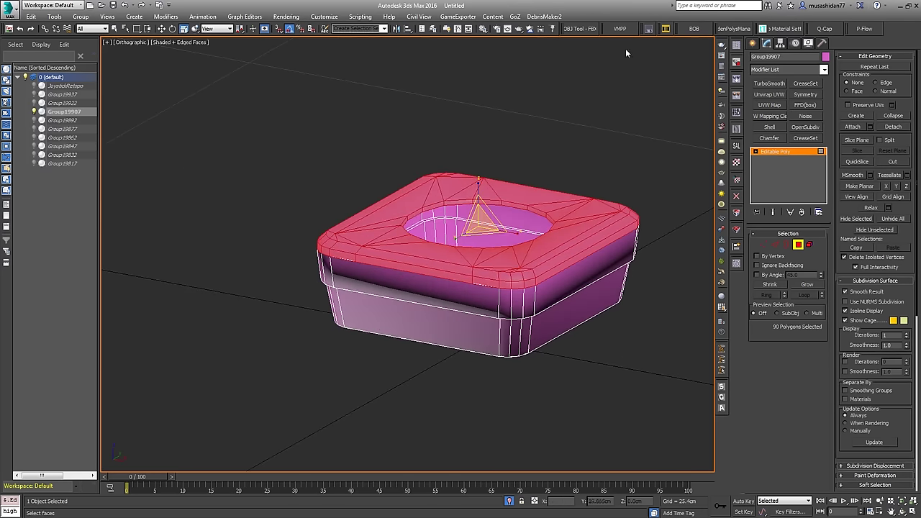
click(577, 151)
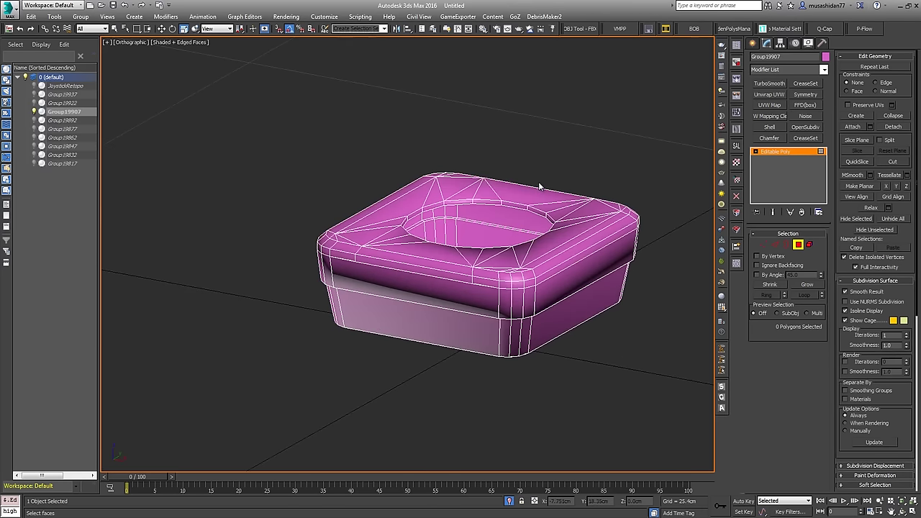
Step: Auto-smooth all polygons of the joystick base with a 45-degree threshold and clear the selection
key(ctrl+a)
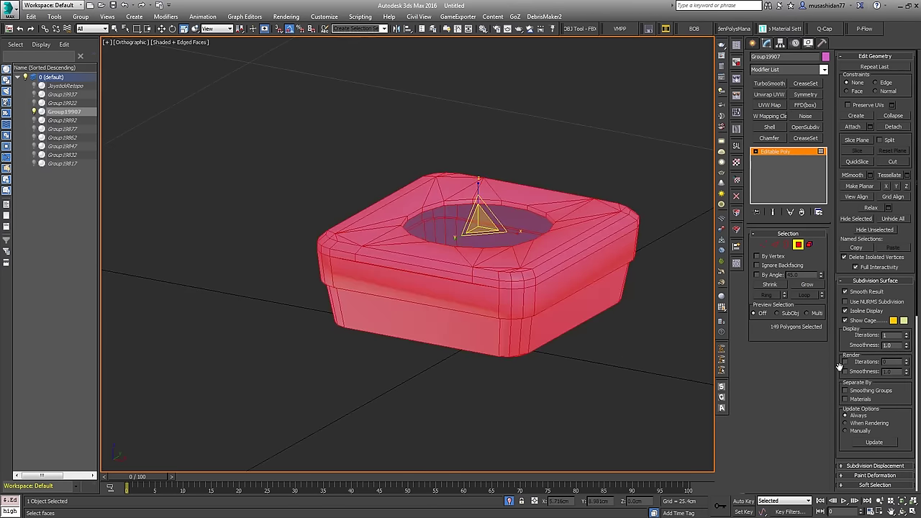
scroll(839, 367, down, 5)
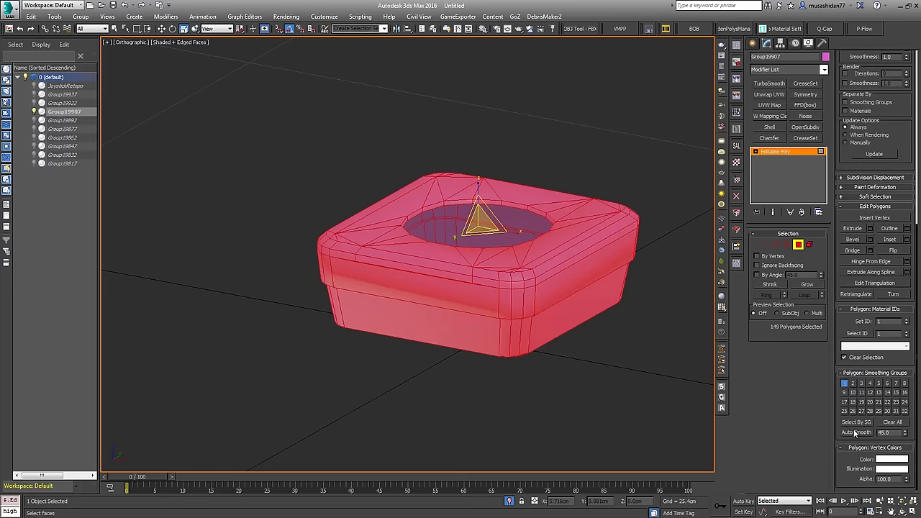
click(856, 432)
click(273, 200)
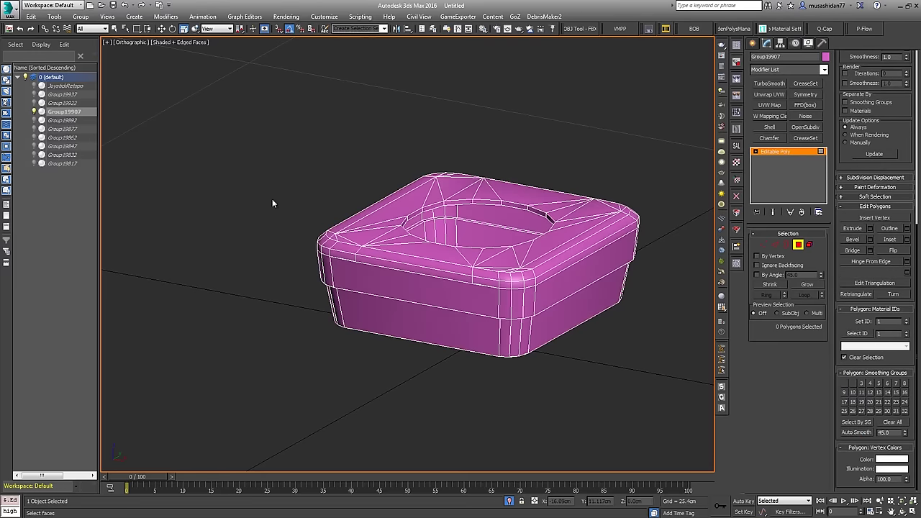
alt+middle_drag(294, 234, 286, 210)
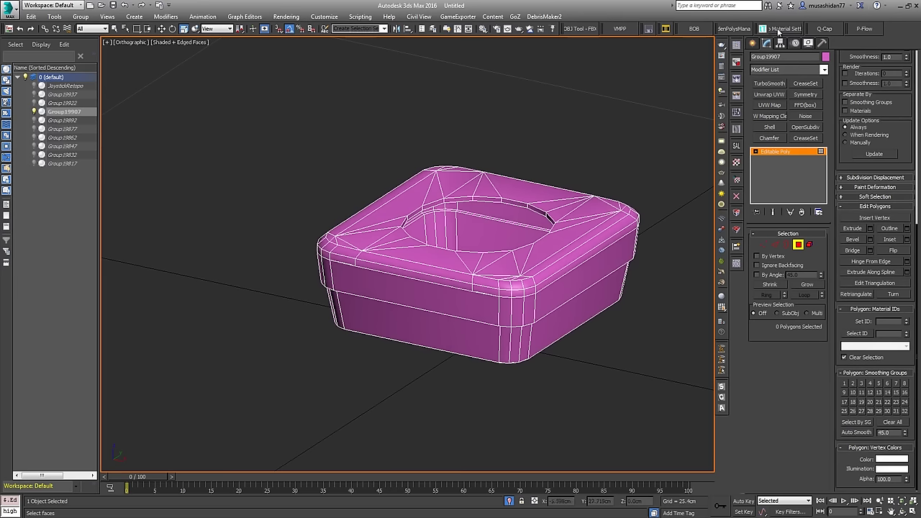
Step: Apply the dark grey material from the soulburnAssetLoader library to the joystick base
click(735, 146)
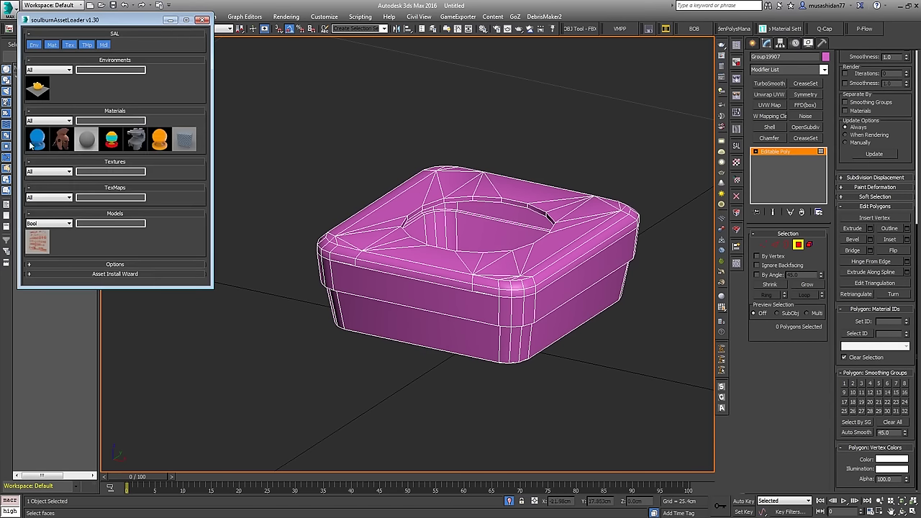
click(139, 137)
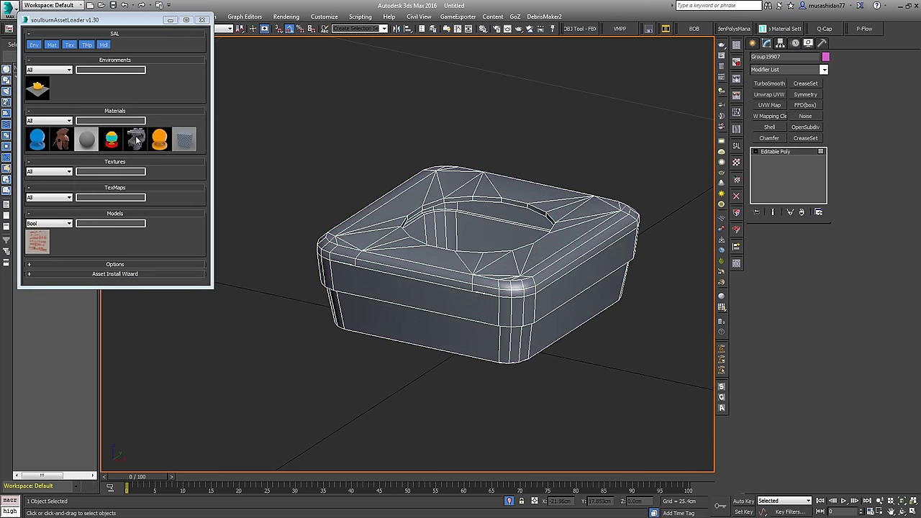
click(230, 4)
click(204, 20)
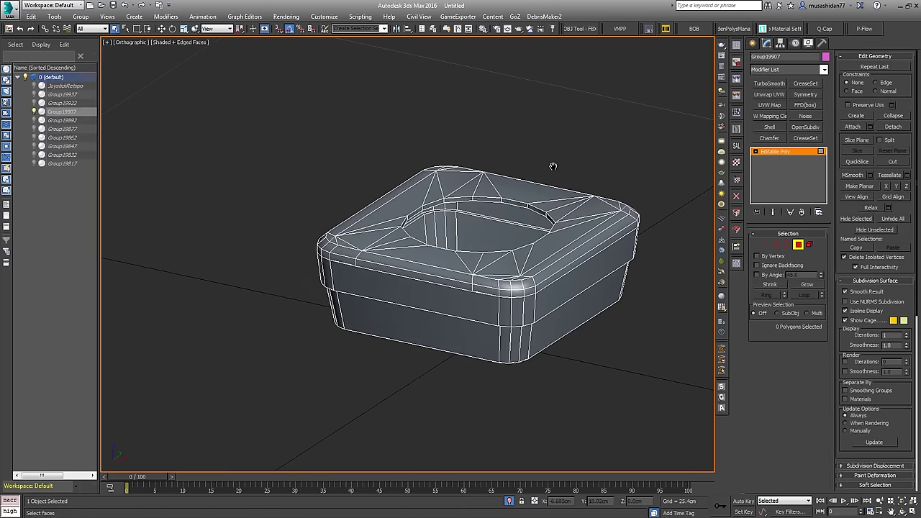
Step: Examine the base's shading from several angles with the edged faces hidden, and show the edges again
alt+middle_drag(551, 164, 513, 158)
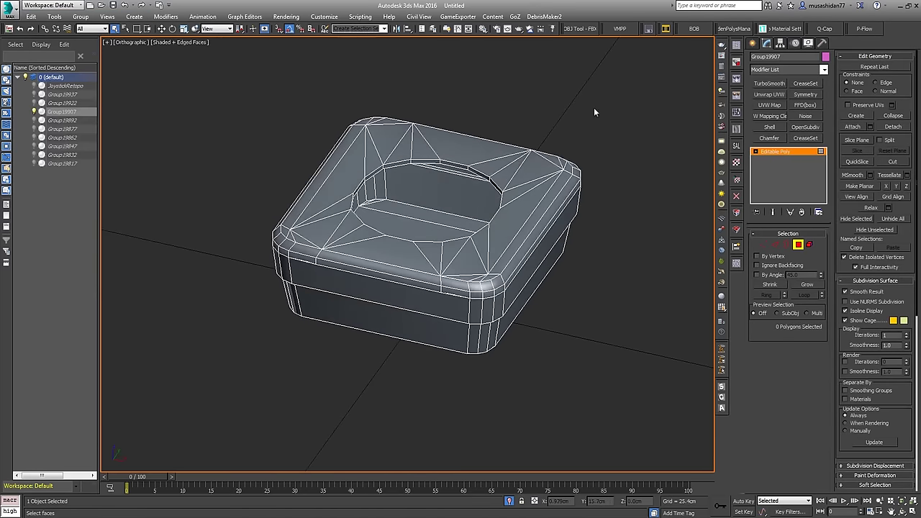
key(F4)
alt+middle_drag(594, 112, 590, 305)
alt+middle_drag(539, 227, 598, 171)
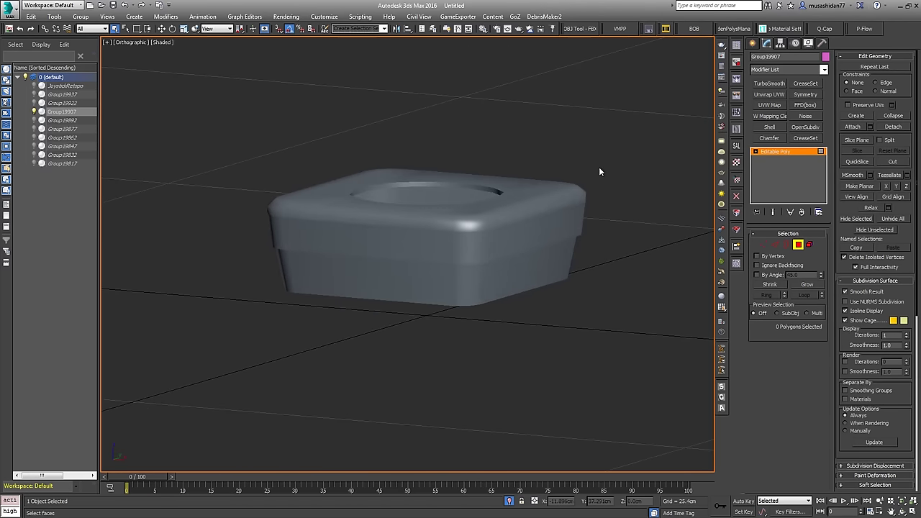
mouse_move(524, 257)
alt+middle_down()
mouse_move(470, 240)
mouse_move(452, 283)
mouse_move(532, 262)
alt+middle_up()
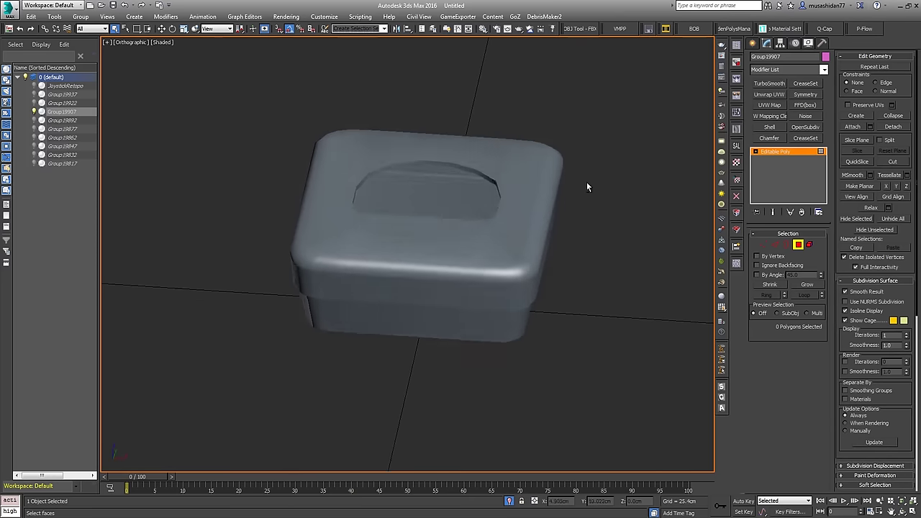
alt+middle_drag(586, 182, 596, 181)
alt+middle_drag(417, 177, 445, 174)
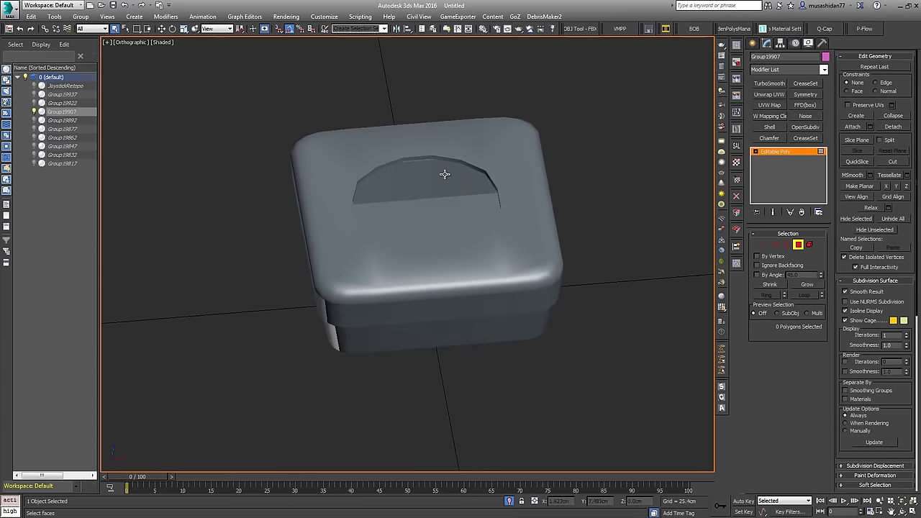
mouse_move(479, 218)
alt+middle_down()
mouse_move(520, 200)
mouse_move(489, 206)
mouse_move(504, 191)
mouse_move(475, 215)
mouse_move(481, 223)
mouse_move(400, 322)
mouse_move(364, 270)
alt+middle_up()
key(F4)
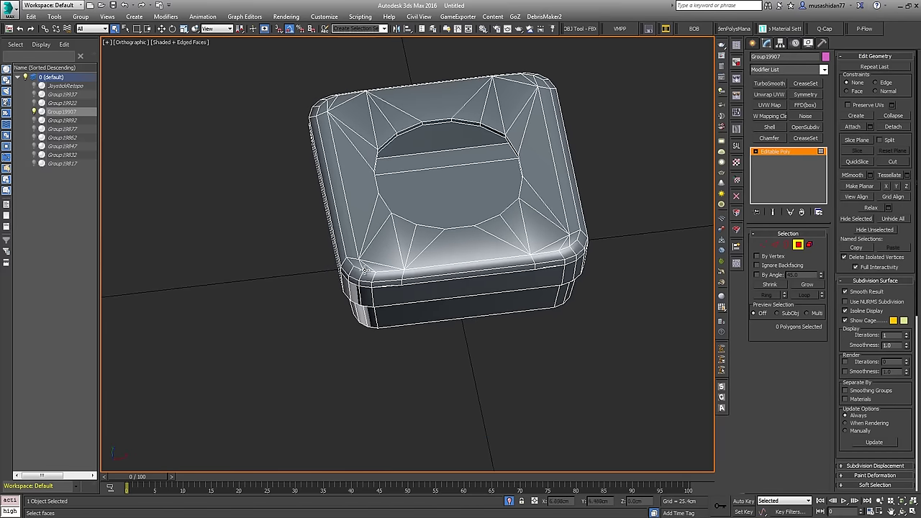
Step: Examine the topology around the base's rounded corners and circular recess, up close and from the top view
scroll(389, 298, up, 4)
scroll(392, 233, down, 1)
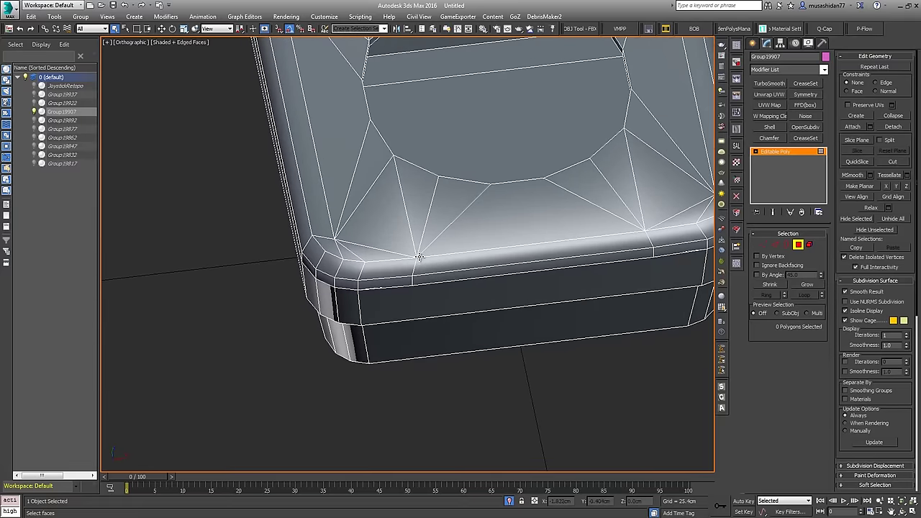
middle_drag(571, 262, 484, 331)
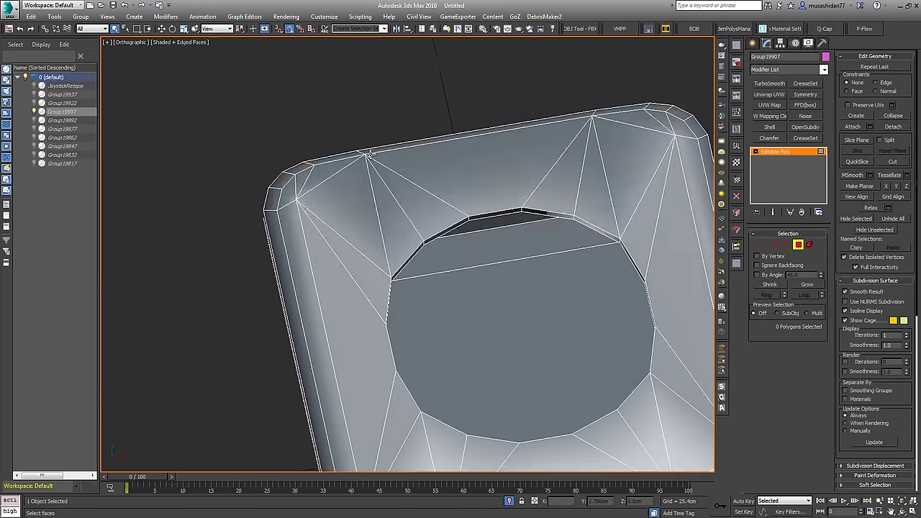
alt+middle_drag(429, 182, 416, 193)
key(t)
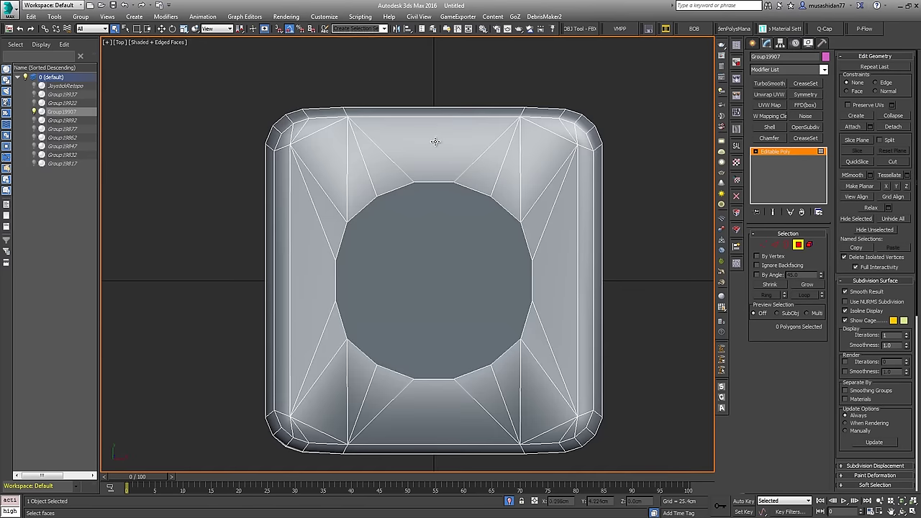
scroll(436, 142, down, 1)
middle_drag(436, 142, 388, 147)
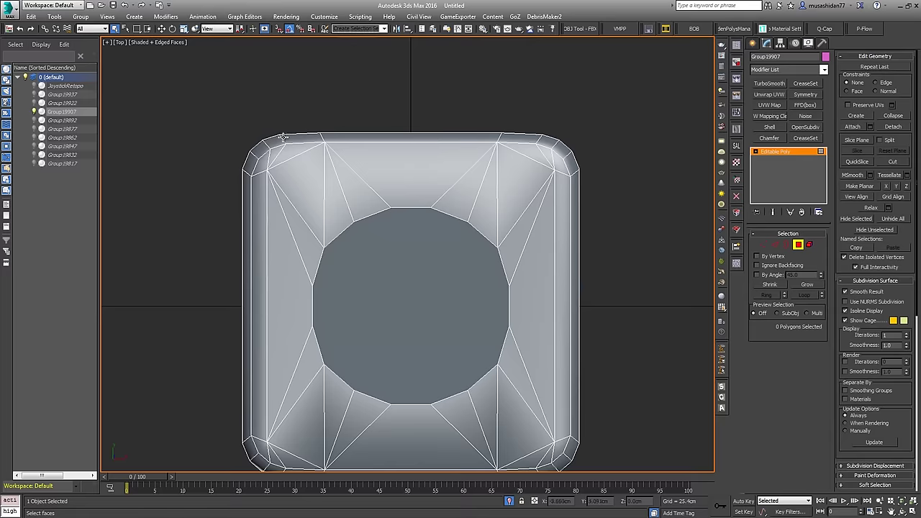
alt+middle_drag(372, 148, 446, 152)
scroll(446, 152, down, 5)
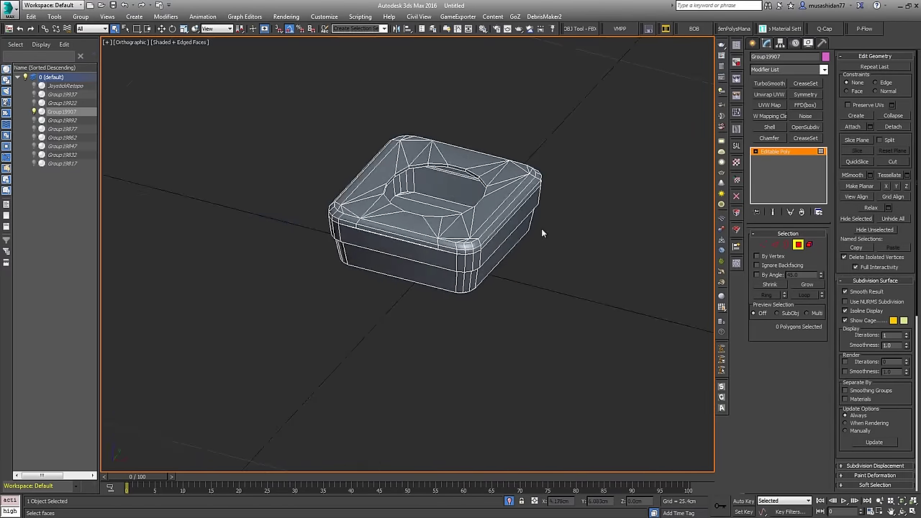
Step: Leave the base's polygon level, end its isolation to show the whole joystick, and select the round fire button
click(784, 152)
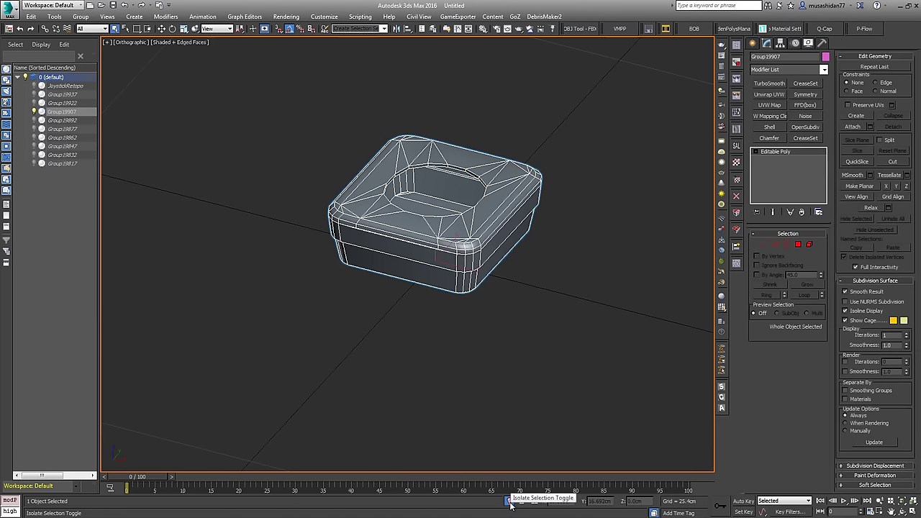
click(508, 500)
click(350, 266)
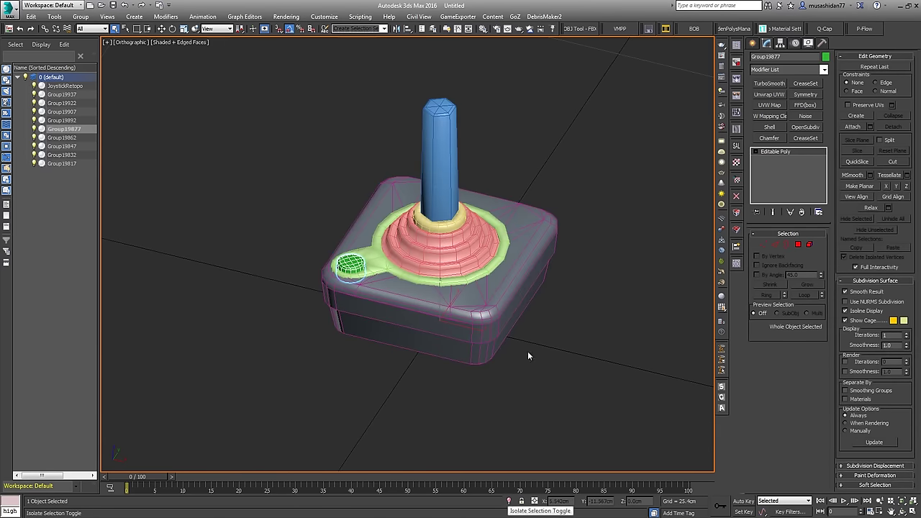
Step: Apply the dark grey soulburnAssetLoader material to all joystick objects, using the scene material for the duplicate name
drag(579, 93, 242, 390)
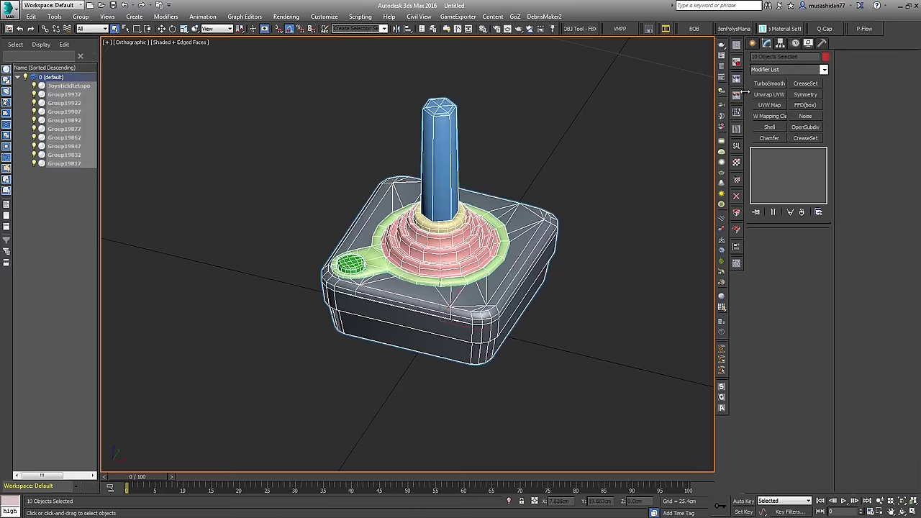
click(735, 145)
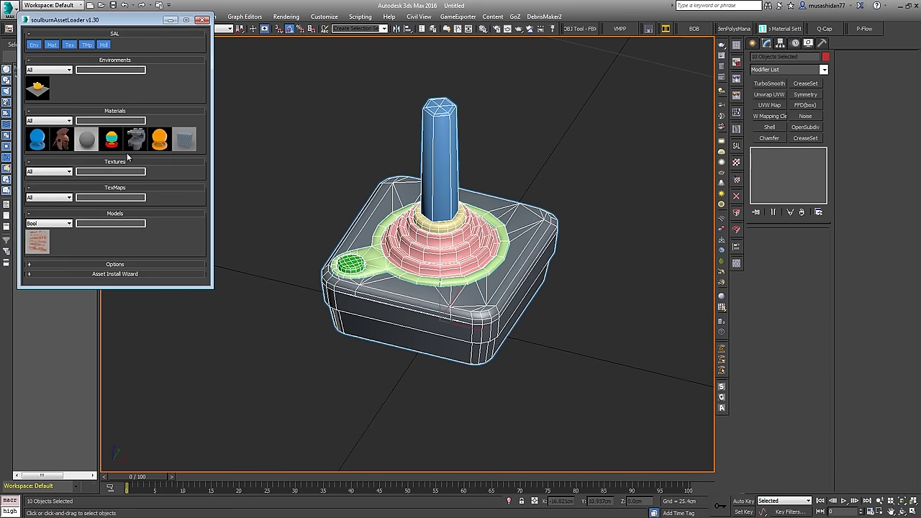
click(136, 143)
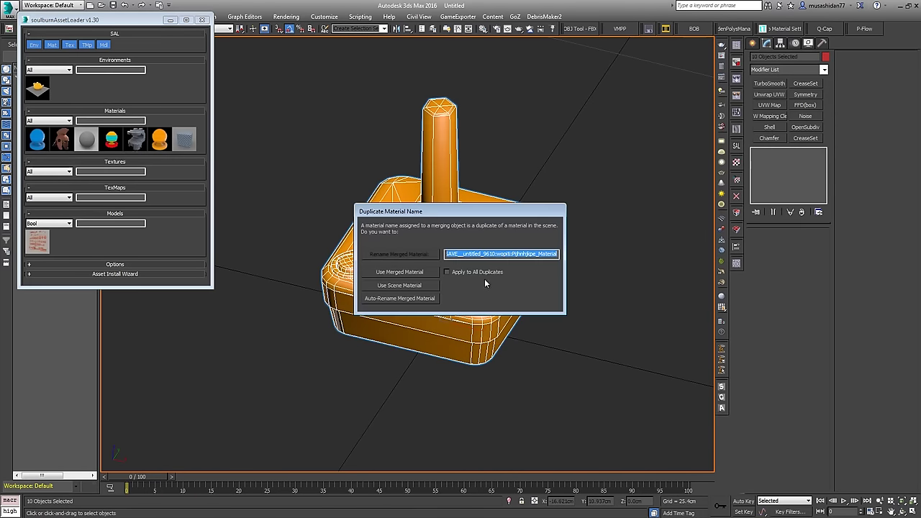
click(389, 284)
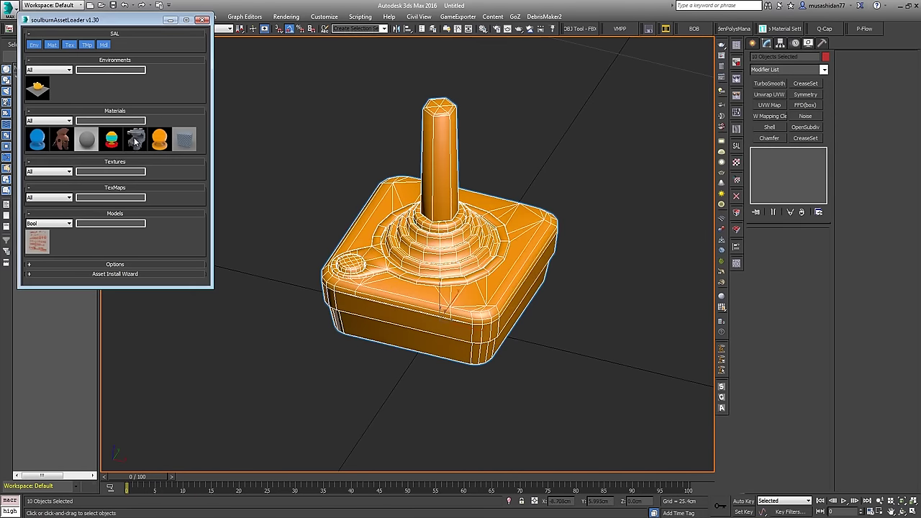
click(202, 20)
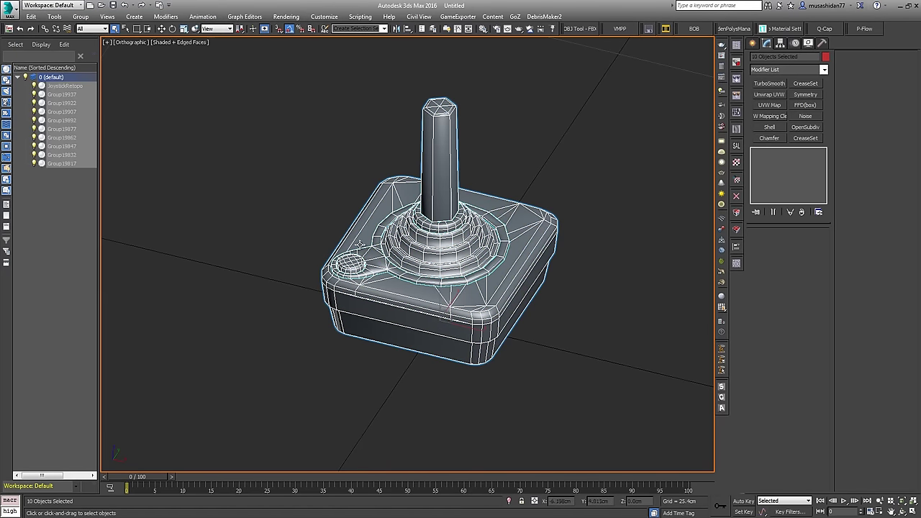
Step: Set the wireframe object color of all the joystick parts to black and deselect them
click(349, 266)
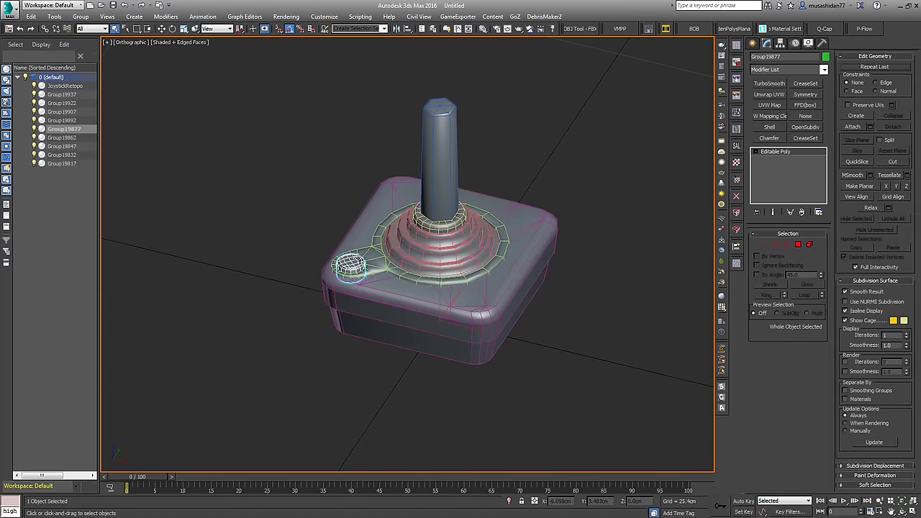
drag(590, 108, 298, 334)
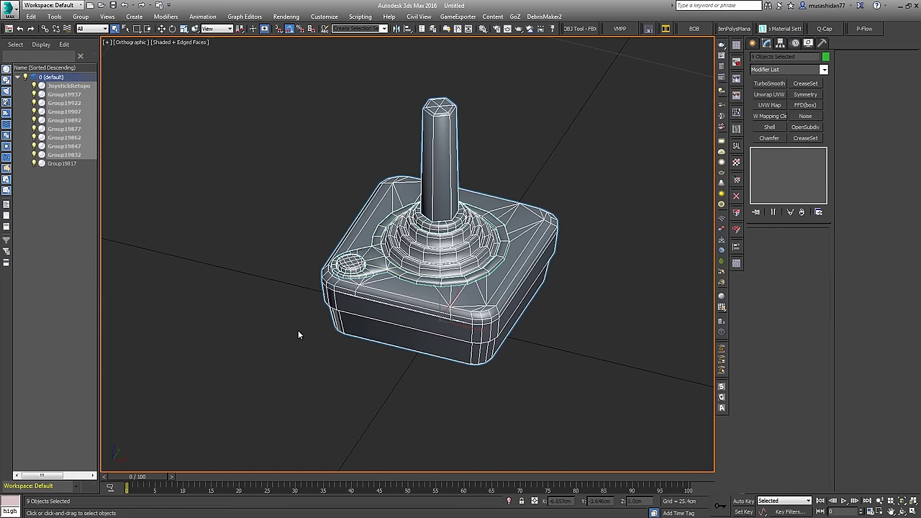
click(826, 57)
click(795, 207)
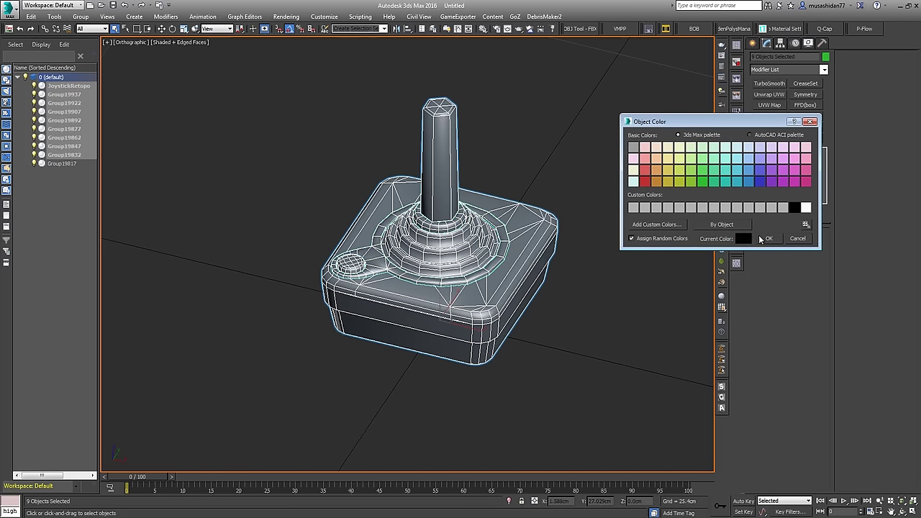
click(769, 239)
click(543, 134)
Step: Select the joystick's round fire button and isolate it from the other objects
alt+middle_drag(388, 245, 428, 249)
click(385, 302)
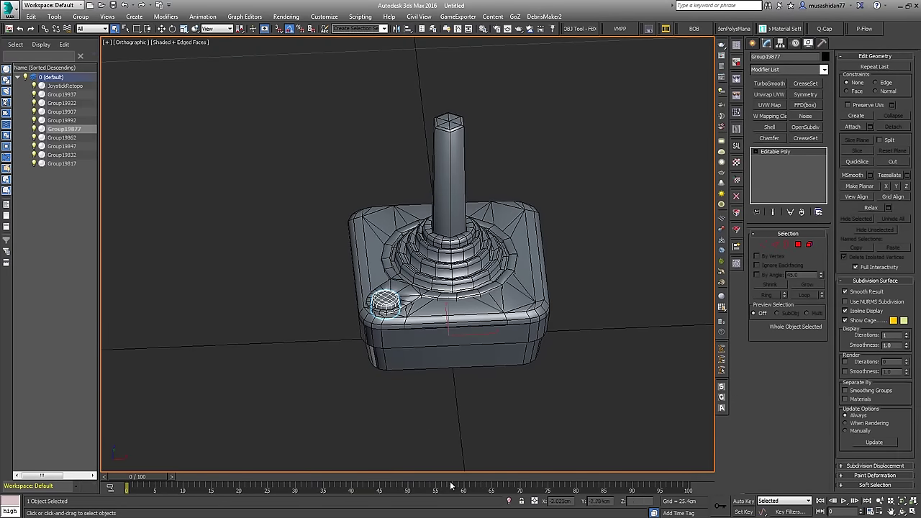
click(509, 502)
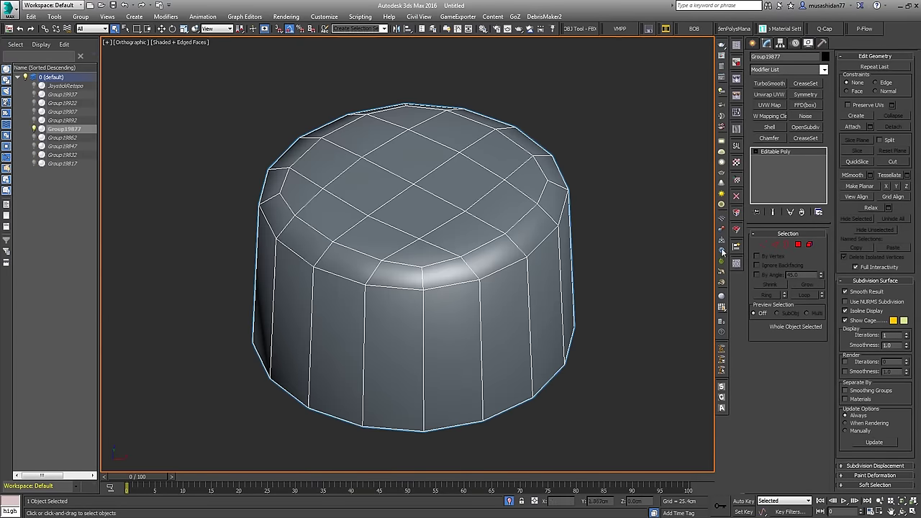
Step: Collapse the center vertex of the fire button's top and the vertices of its four adjacent polygons into one vertex, and leave vertex level
click(764, 244)
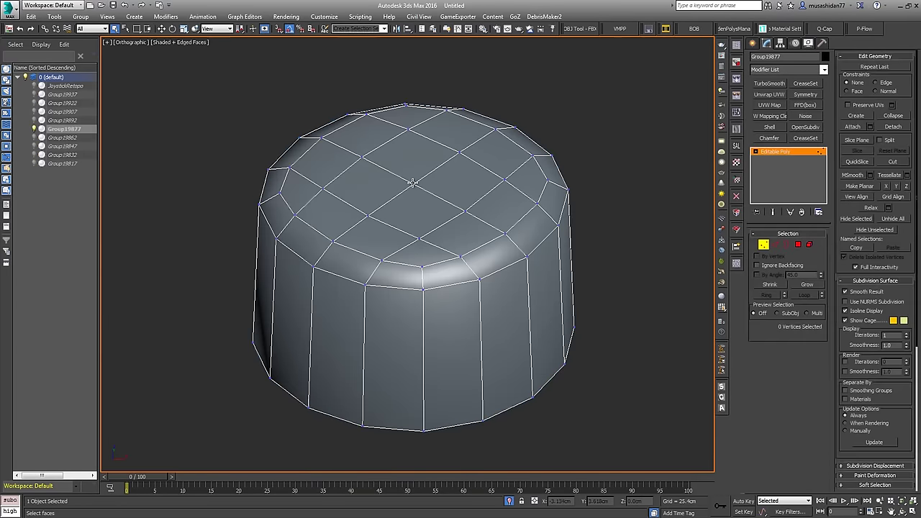
click(413, 184)
ctrl+shift+click(798, 245)
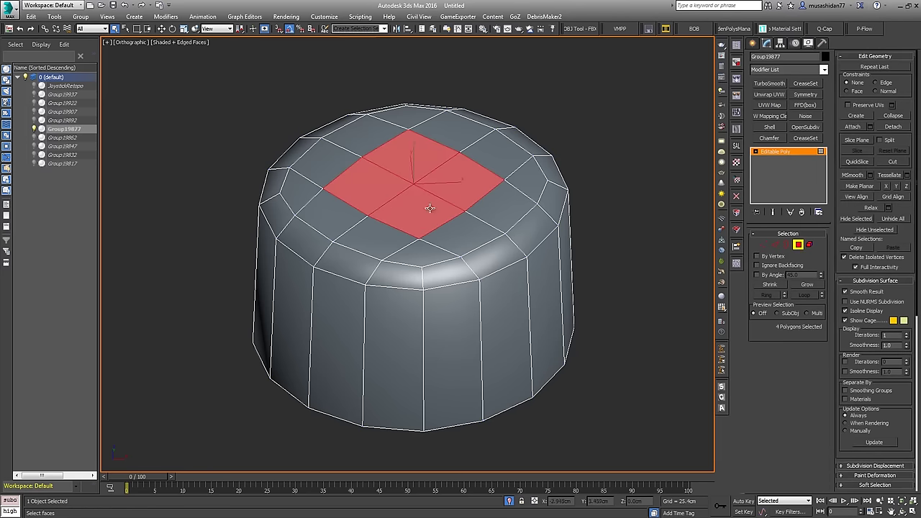
click(763, 246)
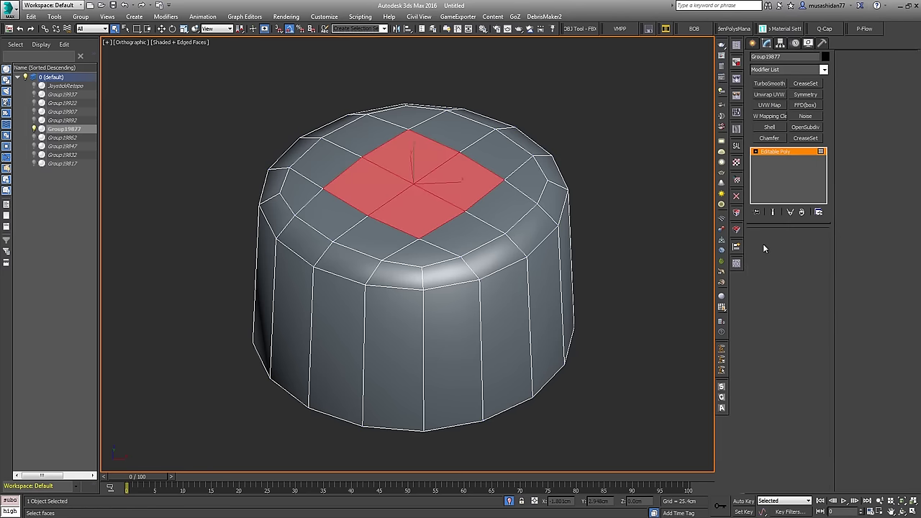
alt+middle_drag(428, 149, 485, 154)
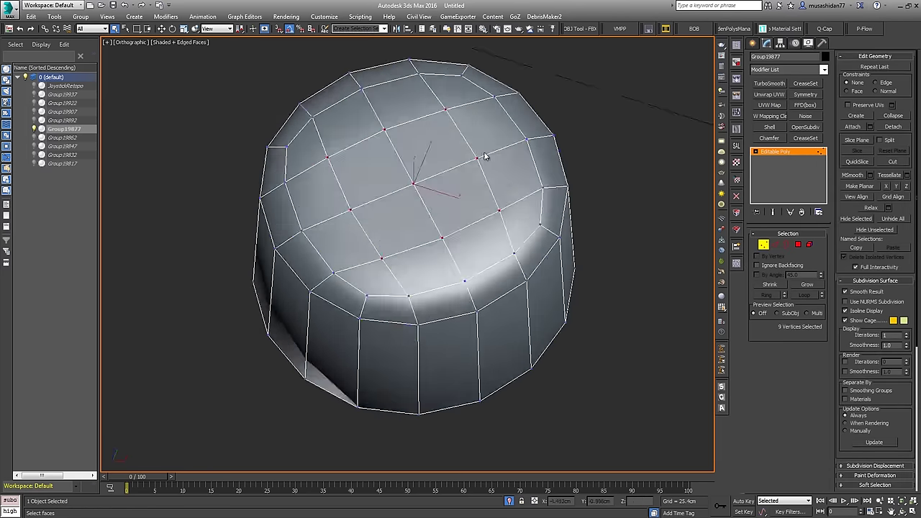
right_click(422, 192)
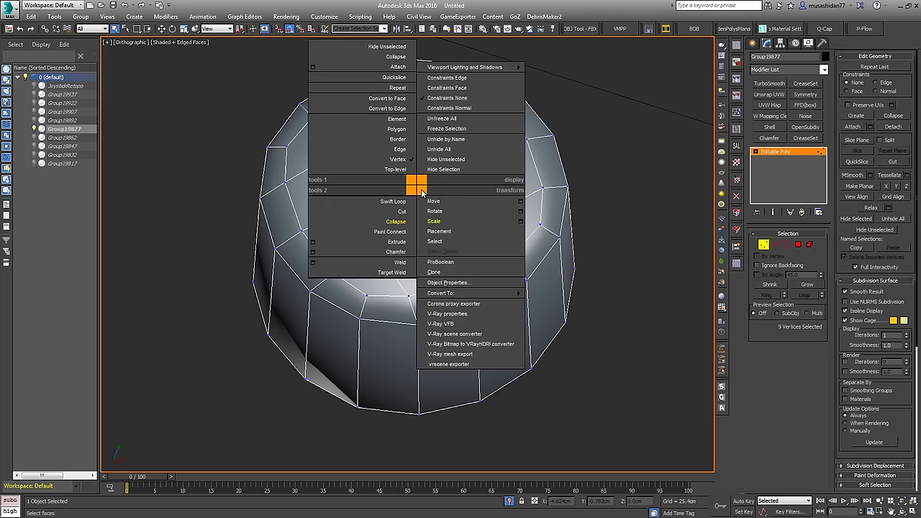
click(395, 226)
alt+middle_drag(415, 199, 471, 222)
click(780, 157)
middle_drag(550, 237, 506, 193)
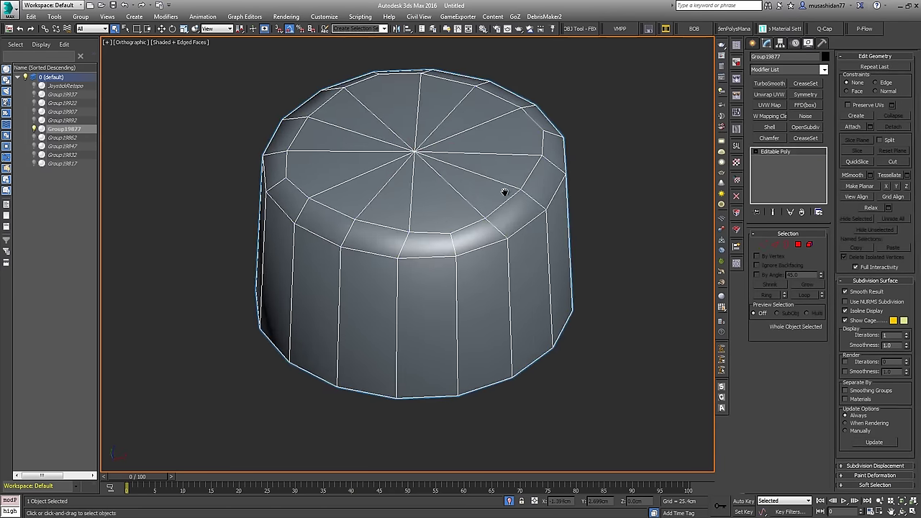
Step: End the fire button's isolation, then select the stepped round boot around the stick and isolate it
scroll(506, 194, down, 5)
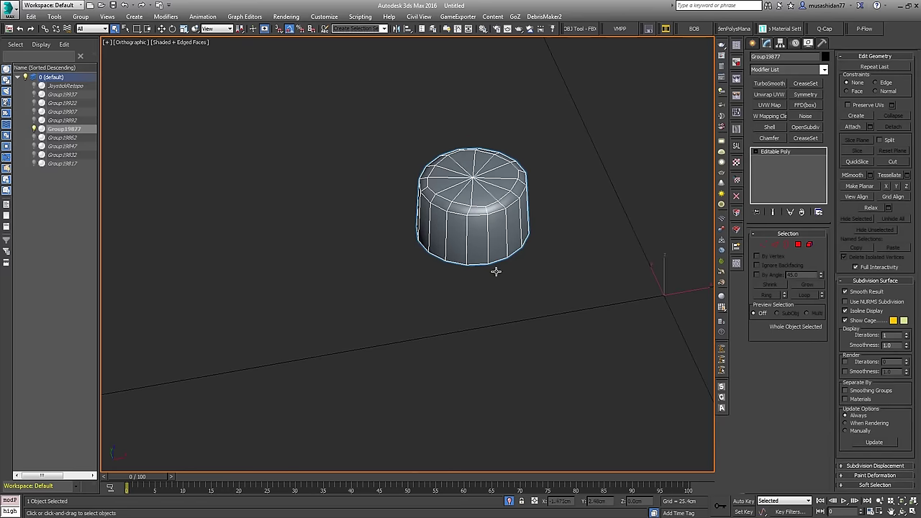
click(508, 500)
middle_drag(575, 256, 559, 214)
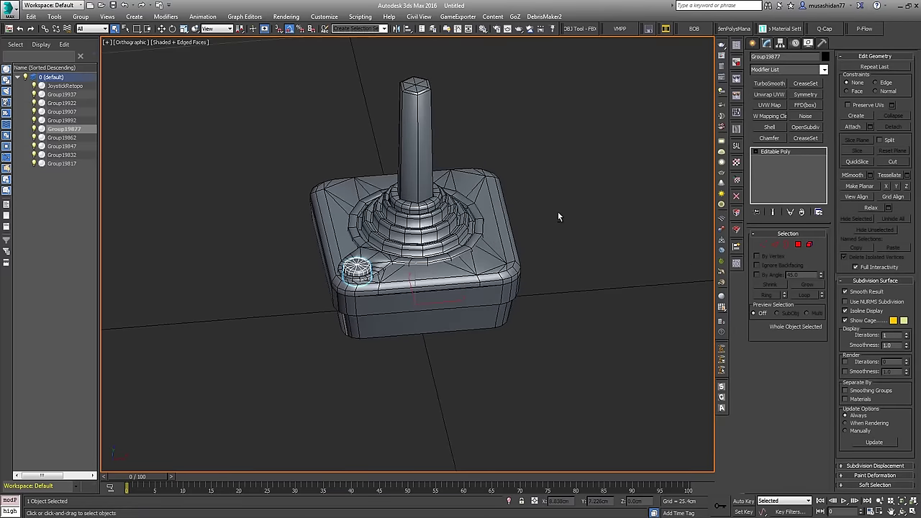
click(486, 272)
click(432, 223)
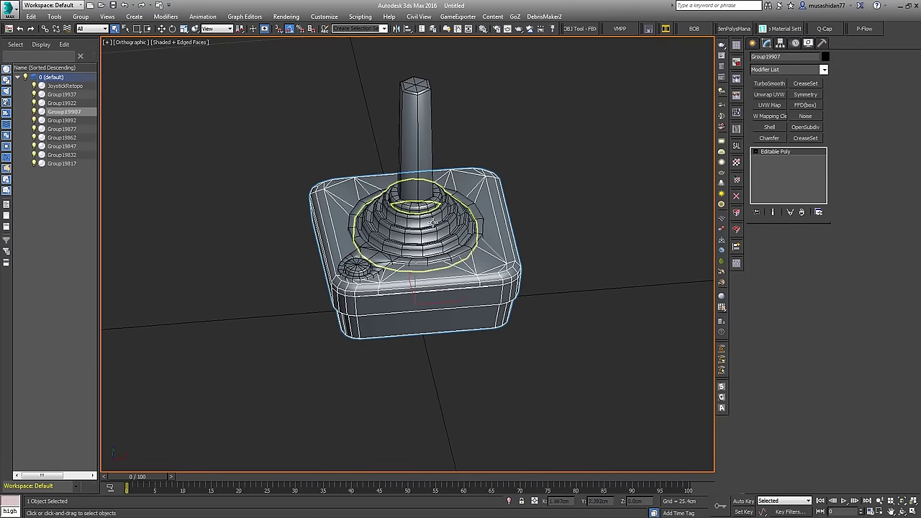
click(509, 500)
scroll(615, 284, up, 1)
alt+middle_drag(615, 284, 570, 274)
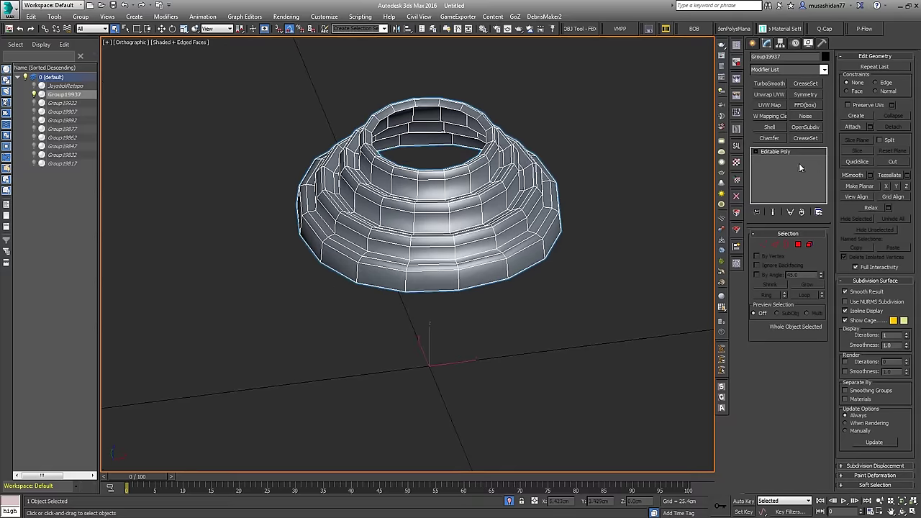
Step: Add a UVW Mapping Clear modifier and an Unwrap UVW modifier to the boot, with its UV editor open
click(764, 116)
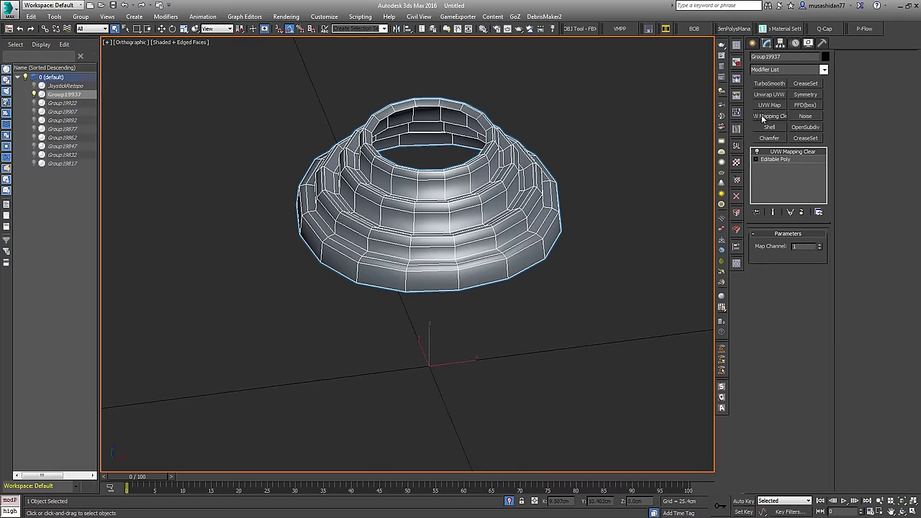
click(777, 99)
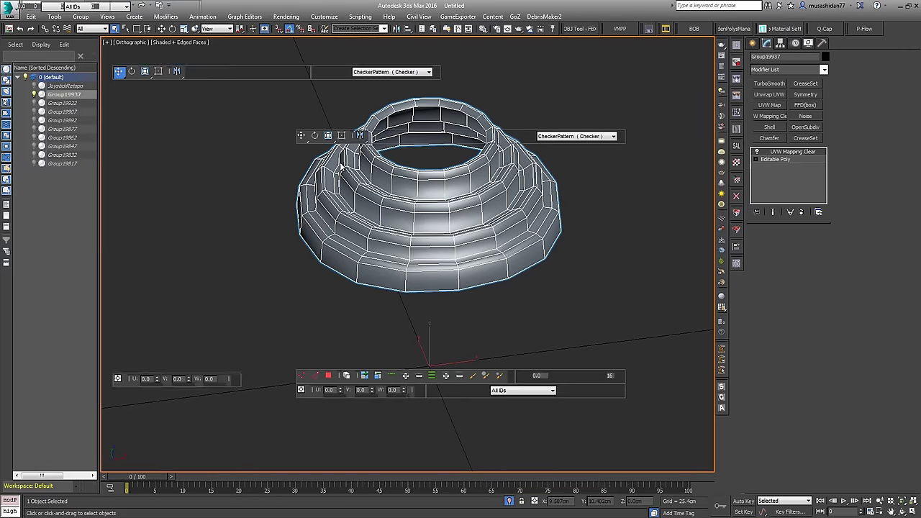
middle_drag(482, 203, 590, 222)
scroll(591, 222, down, 2)
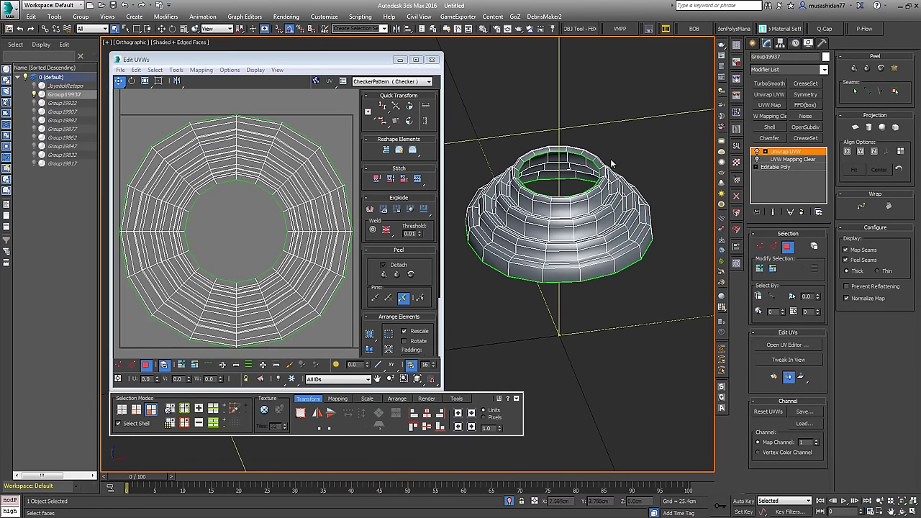
click(243, 260)
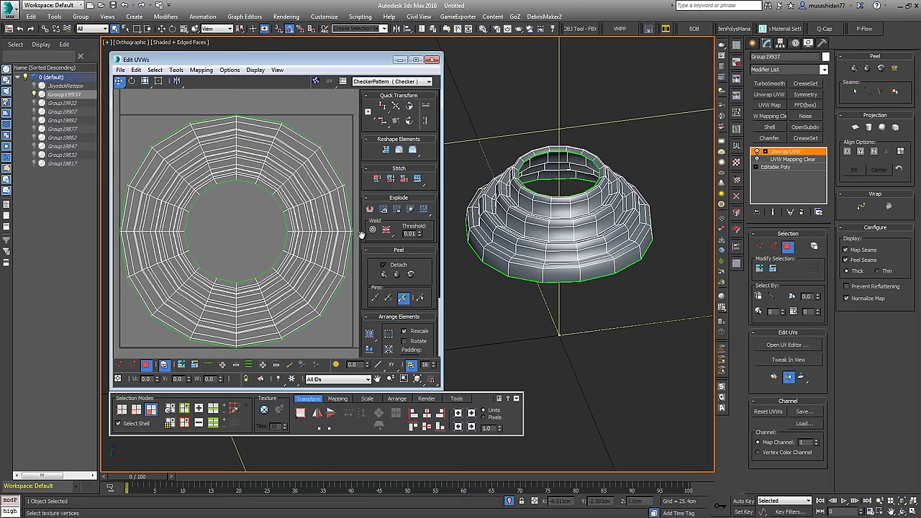
middle_drag(558, 231, 546, 251)
scroll(545, 252, down, 2)
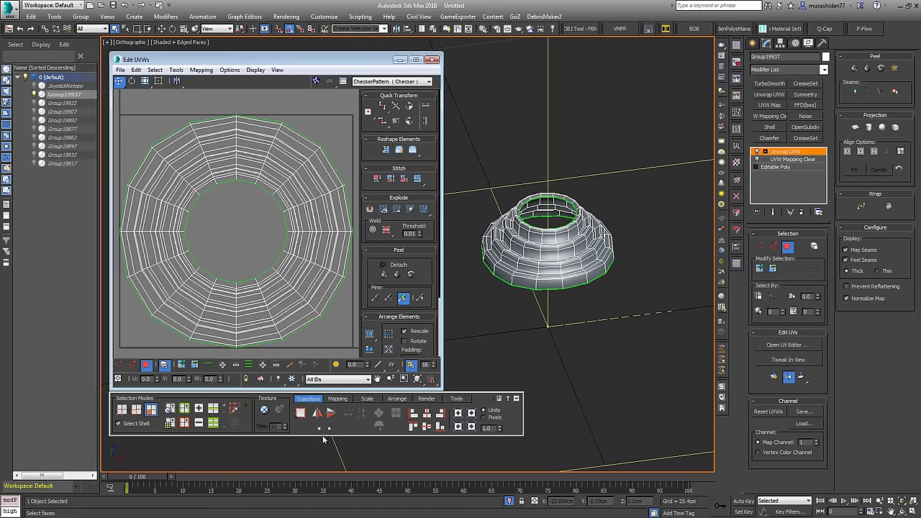
middle_drag(481, 333, 500, 351)
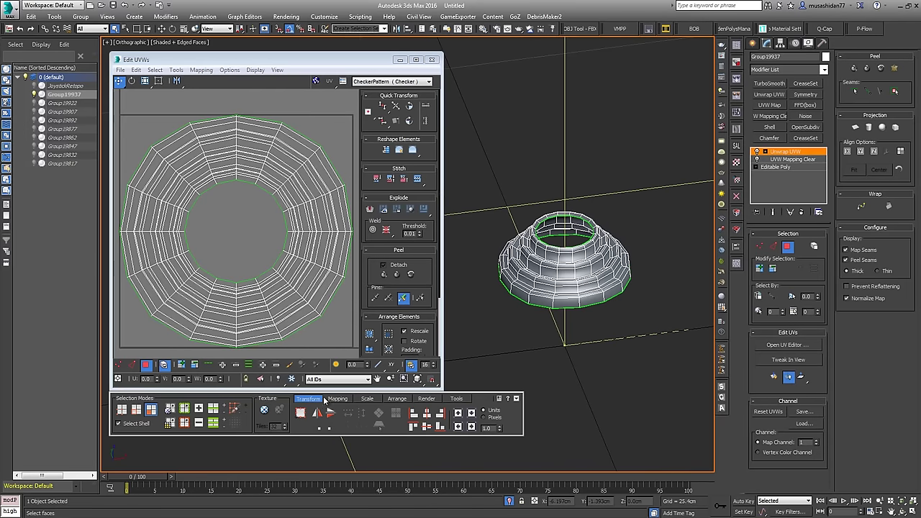
click(335, 311)
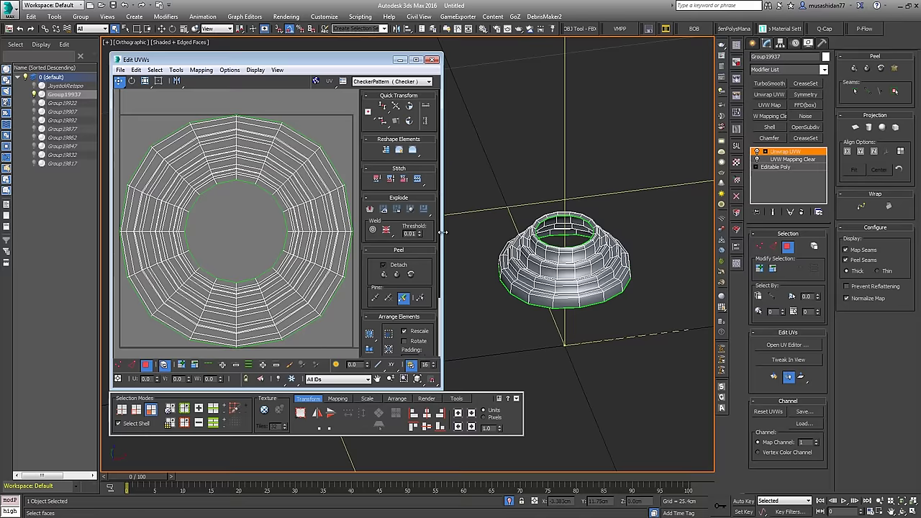
middle_drag(516, 236, 490, 213)
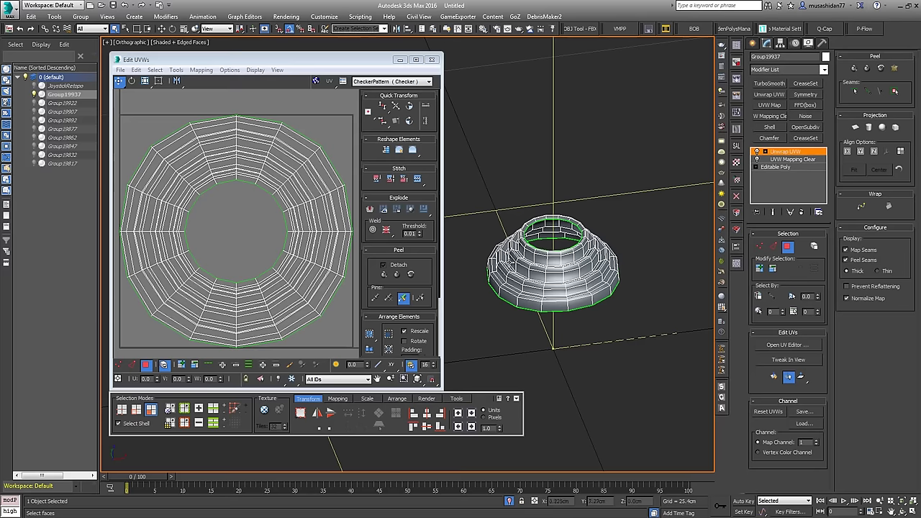
click(260, 189)
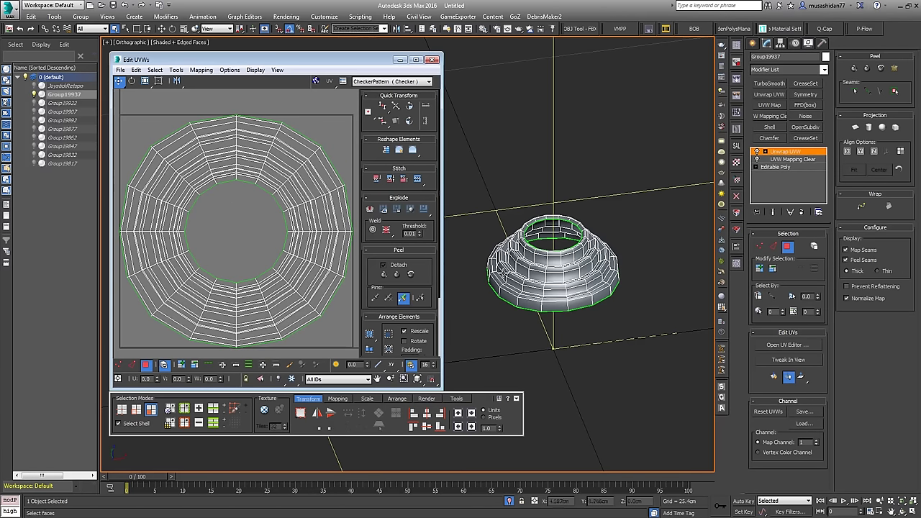
click(551, 29)
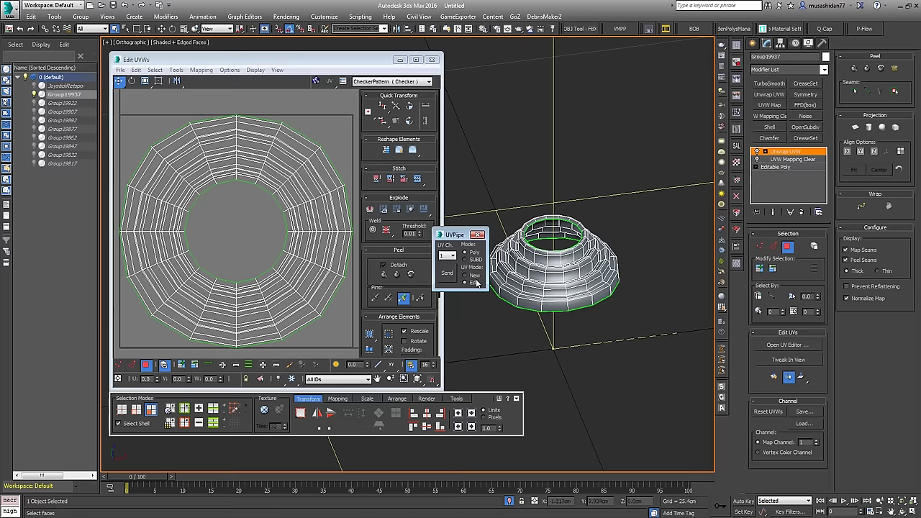
click(475, 235)
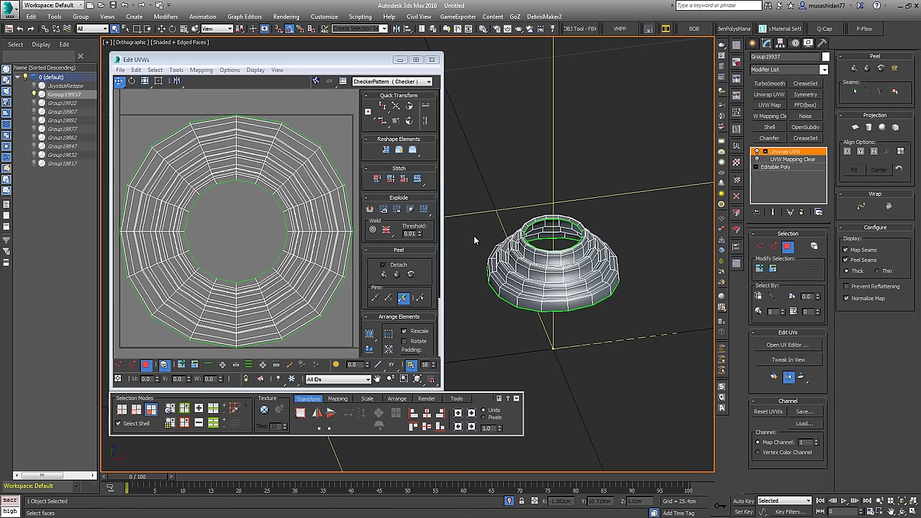
click(278, 256)
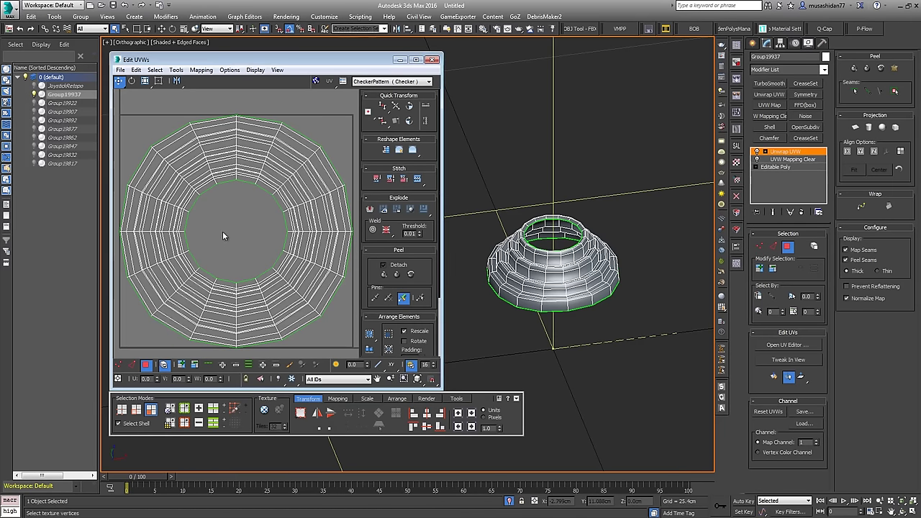
Step: Select one horizontal edge on the boot's lower ring at edge level and unfold the UVs as a strip from its loop
scroll(223, 231, down, 4)
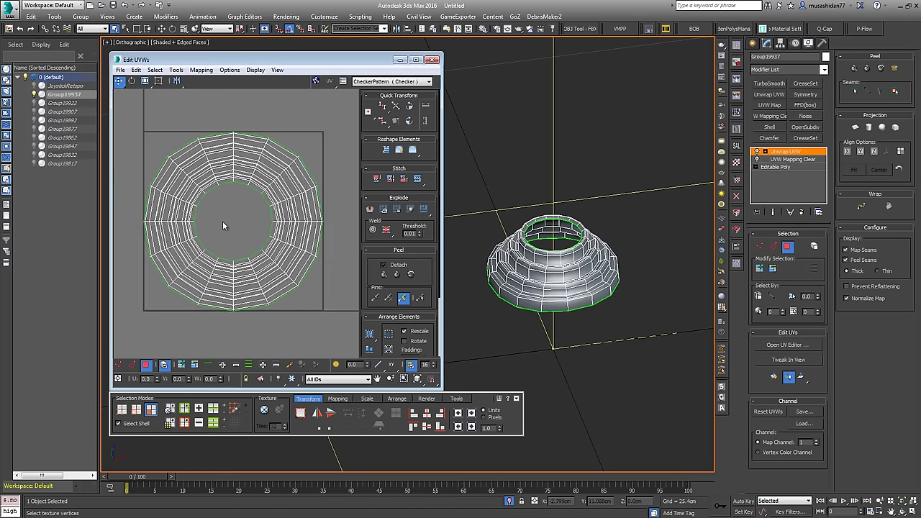
alt+middle_drag(576, 294, 479, 261)
scroll(571, 271, up, 3)
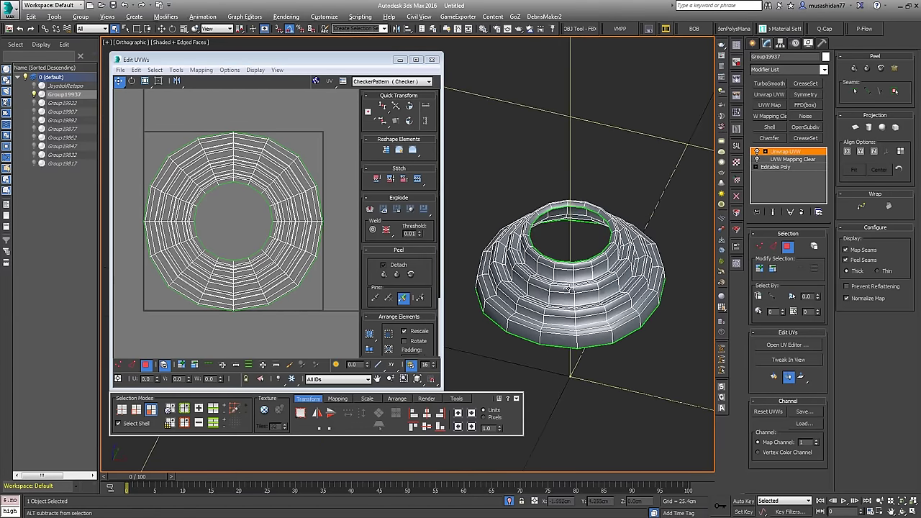
alt+middle_drag(567, 288, 605, 284)
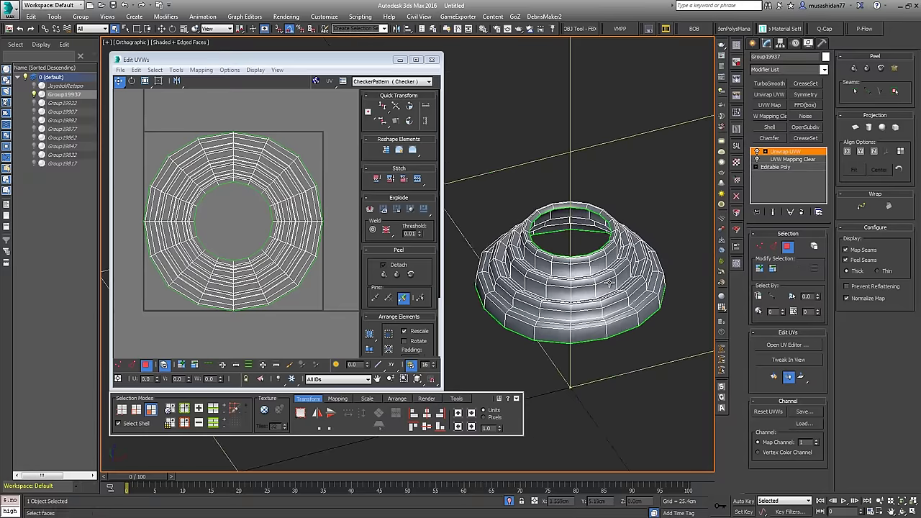
drag(335, 67, 272, 70)
alt+middle_drag(582, 333, 564, 306)
scroll(559, 271, up, 5)
key(2)
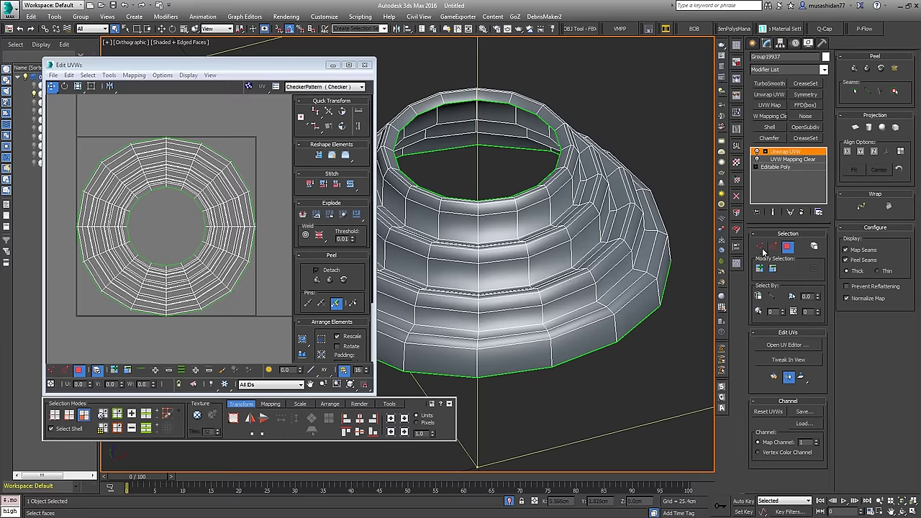
alt+middle_drag(559, 335, 576, 319)
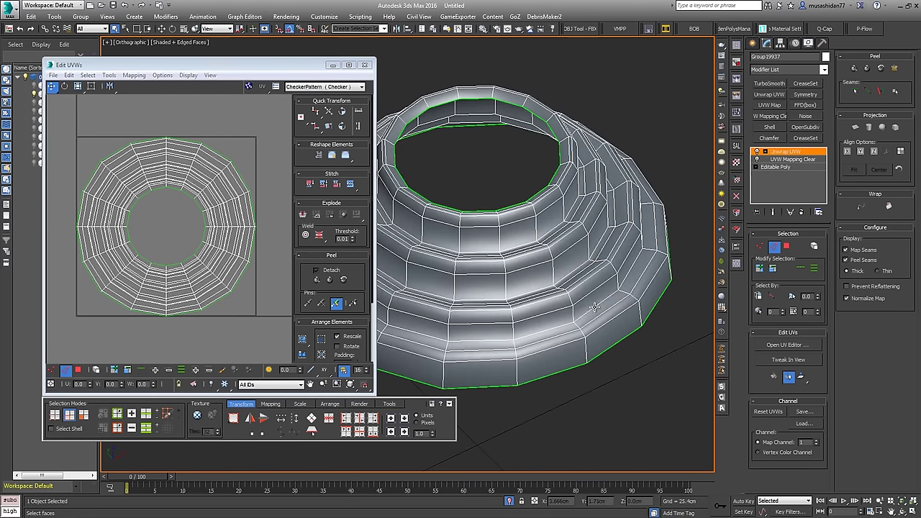
click(595, 307)
click(888, 210)
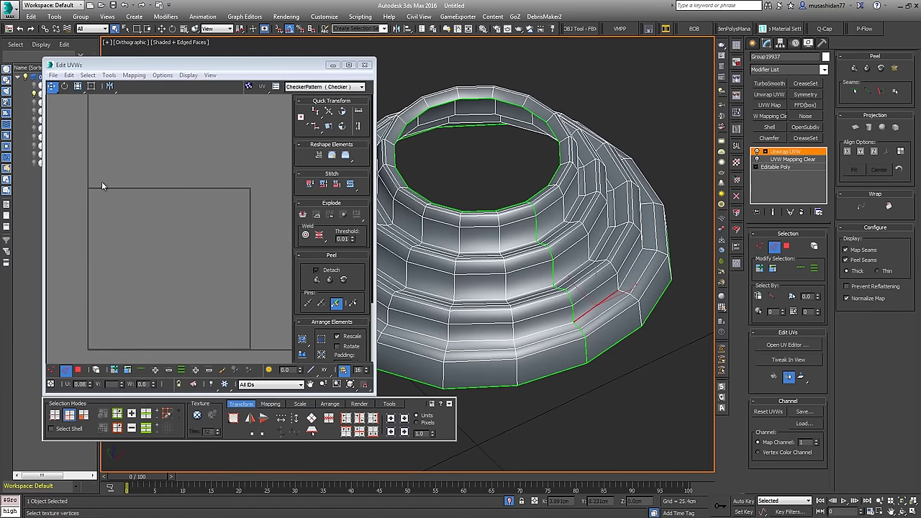
Step: Bring the whole unfolded UV strip into view and show the checker texture on the boot
scroll(137, 205, down, 2)
scroll(146, 209, down, 1)
scroll(147, 208, down, 3)
middle_drag(198, 138, 193, 261)
click(201, 415)
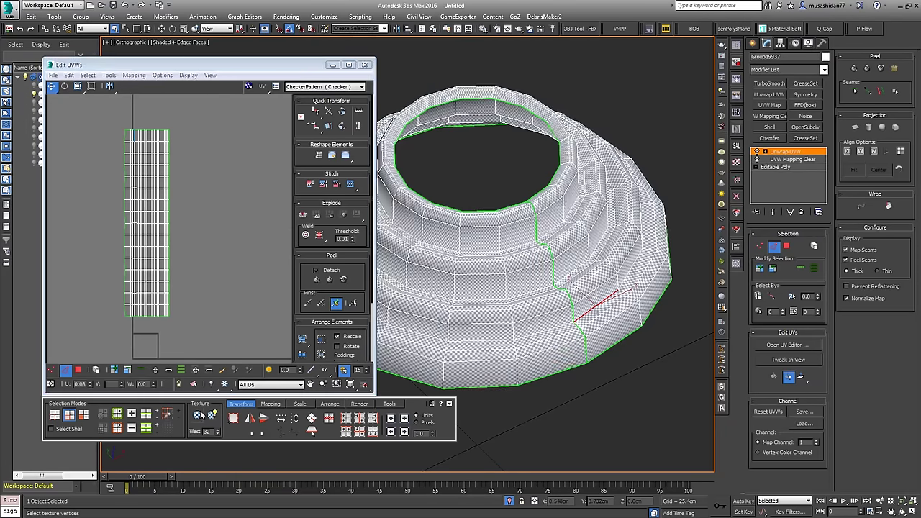
Step: Select the entire UV strip at polygon level, scale it down uniformly, and pack it into the UV square
right_click(205, 230)
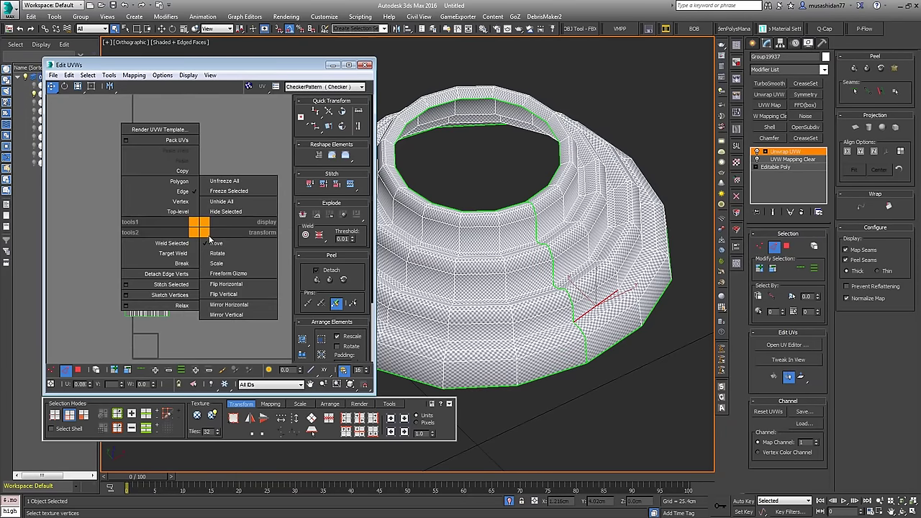
click(216, 257)
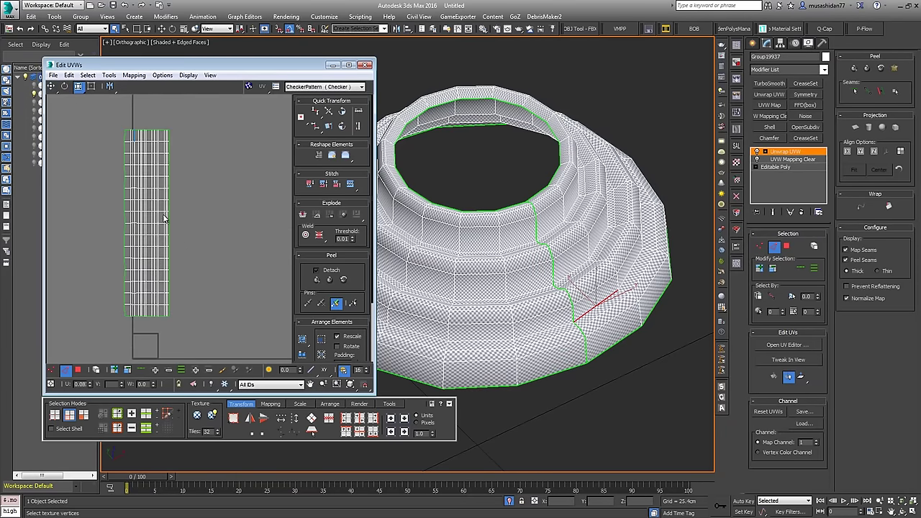
click(78, 370)
click(146, 243)
drag(146, 239, 139, 314)
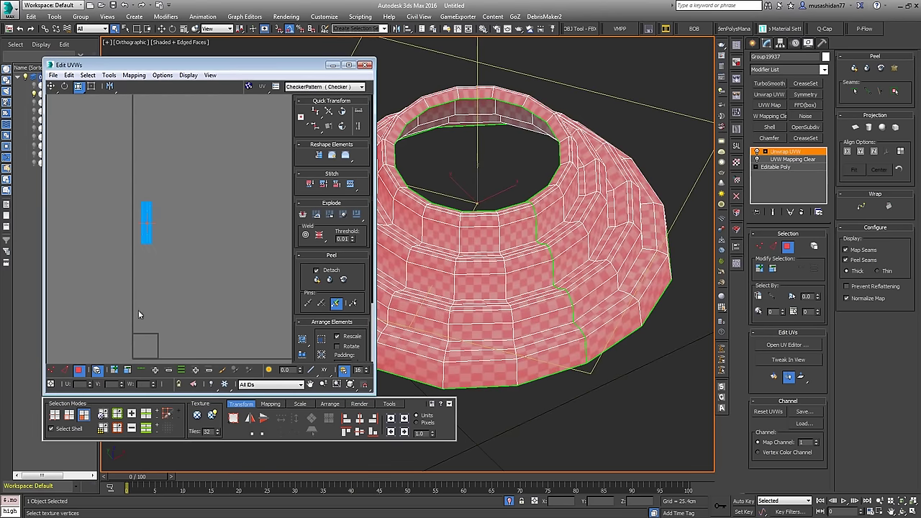
click(303, 342)
Step: Turn off the edged-faces display and examine the checker pattern around the boot and along its seam for distortion
middle_drag(166, 297, 196, 207)
alt+middle_drag(559, 293, 574, 281)
key(F4)
scroll(573, 282, up, 10)
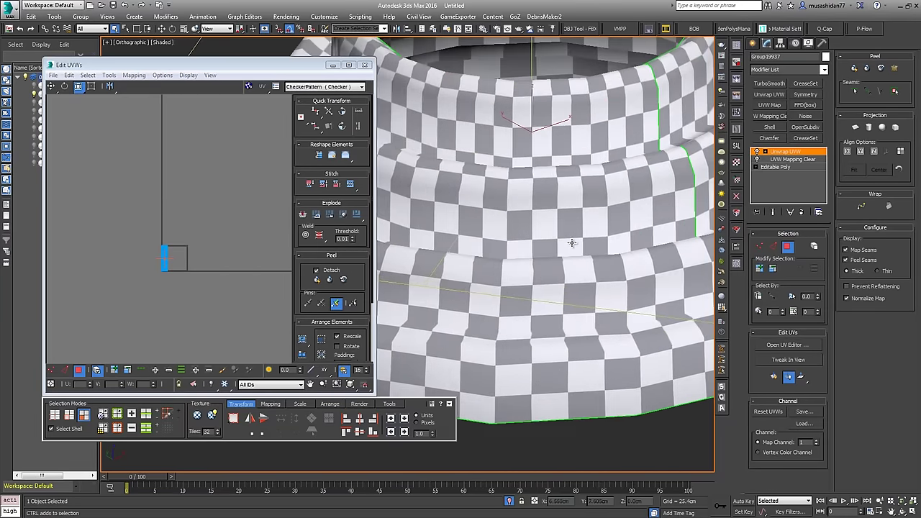
scroll(536, 311, down, 10)
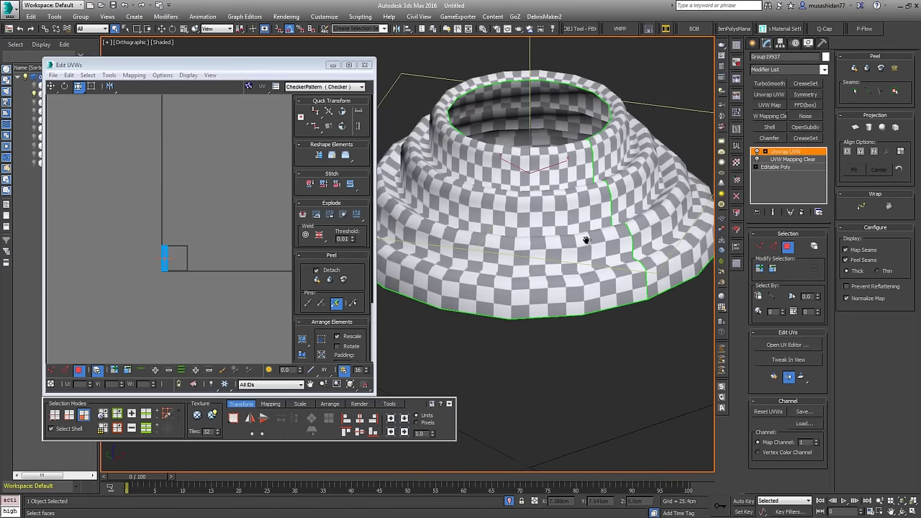
scroll(545, 265, up, 10)
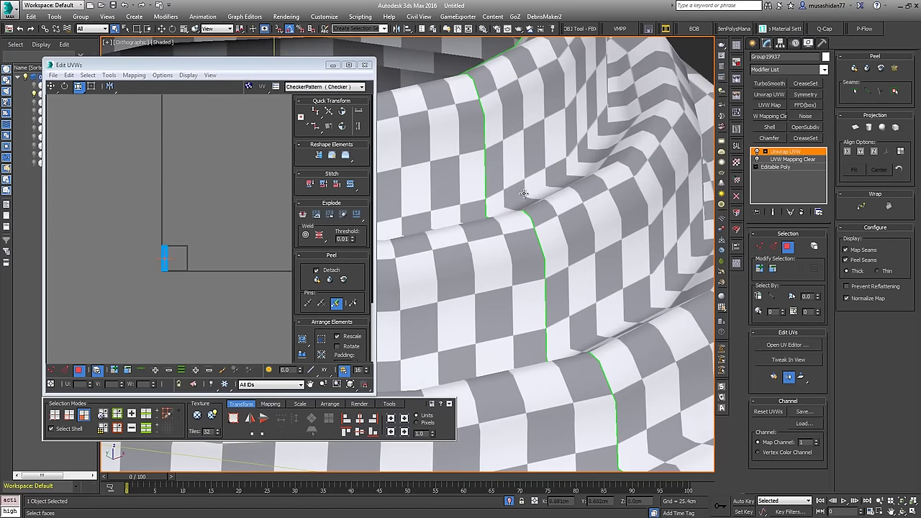
mouse_move(569, 232)
alt+middle_down()
mouse_move(524, 245)
mouse_move(563, 236)
alt+middle_up()
scroll(563, 237, down, 15)
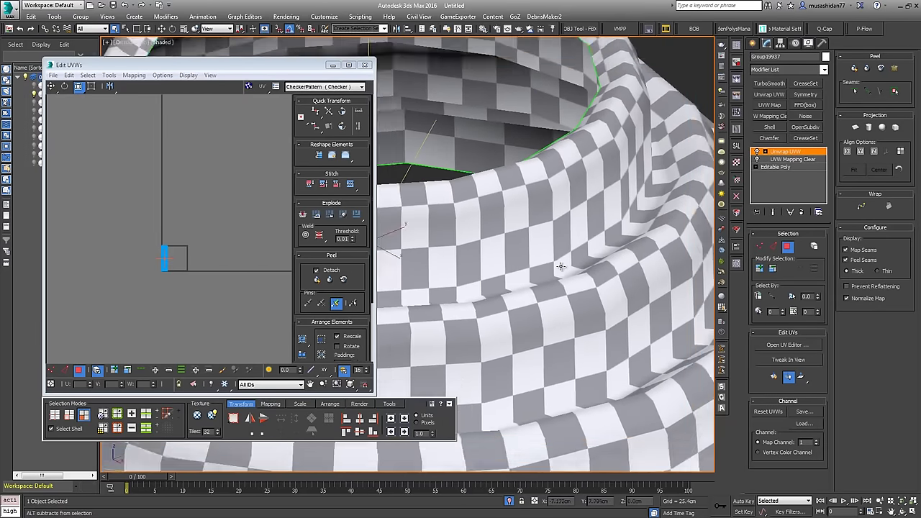
scroll(577, 325, up, 5)
mouse_move(559, 312)
alt+middle_down()
mouse_move(528, 302)
mouse_move(558, 322)
alt+middle_up()
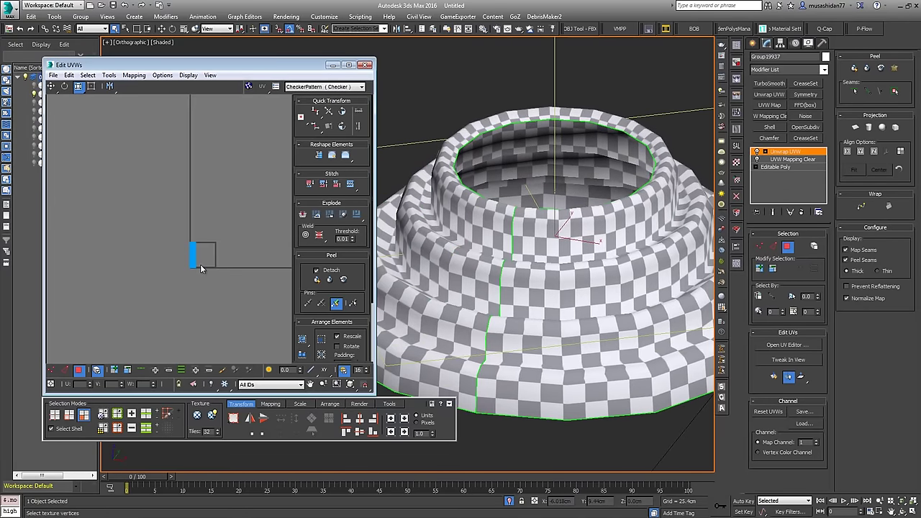
Step: Try scaling the UV strip down vertically inside the UV square, and undo the scaling
scroll(200, 264, up, 3)
scroll(200, 264, up, 2)
middle_drag(200, 264, 146, 252)
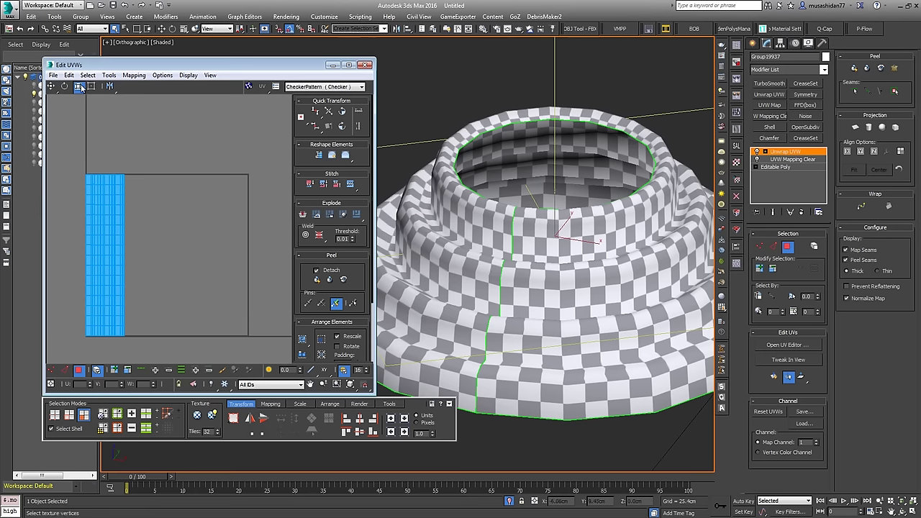
click(79, 86)
drag(102, 207, 106, 239)
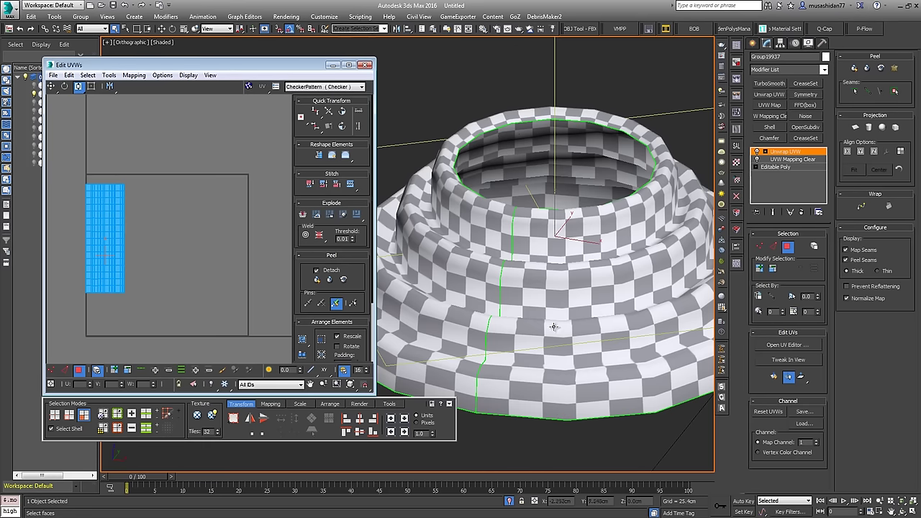
middle_drag(546, 310, 517, 327)
middle_drag(198, 278, 207, 275)
key(ctrl+z)
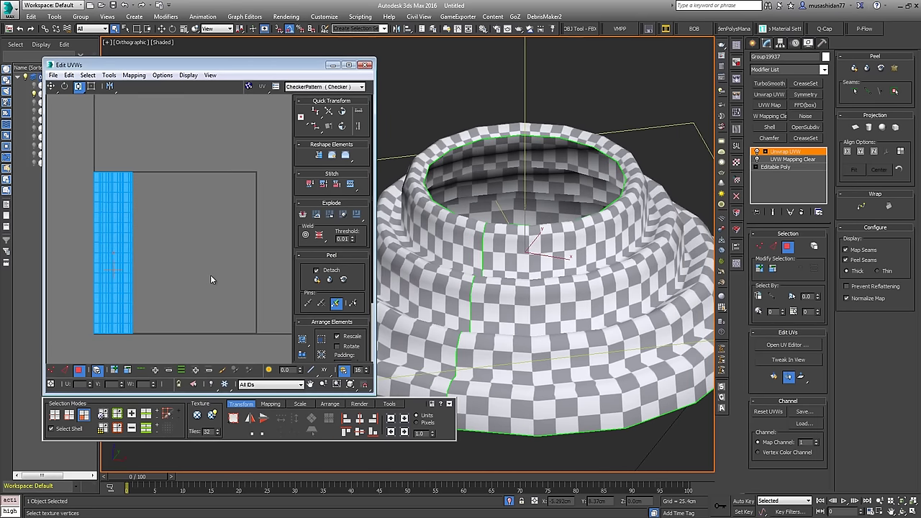
alt+middle_drag(613, 371, 568, 302)
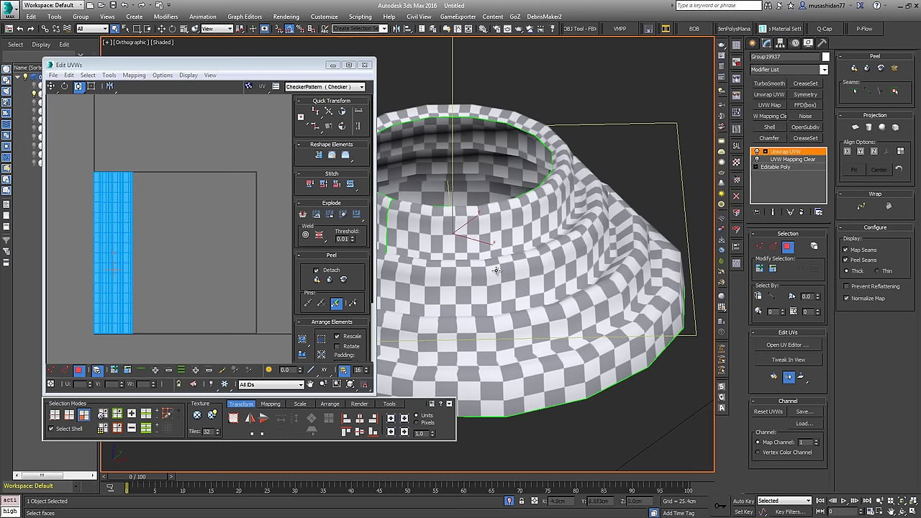
Step: Collapse the boot's entire modifier stack down to Editable Poly
middle_drag(497, 271, 527, 248)
scroll(532, 252, down, 2)
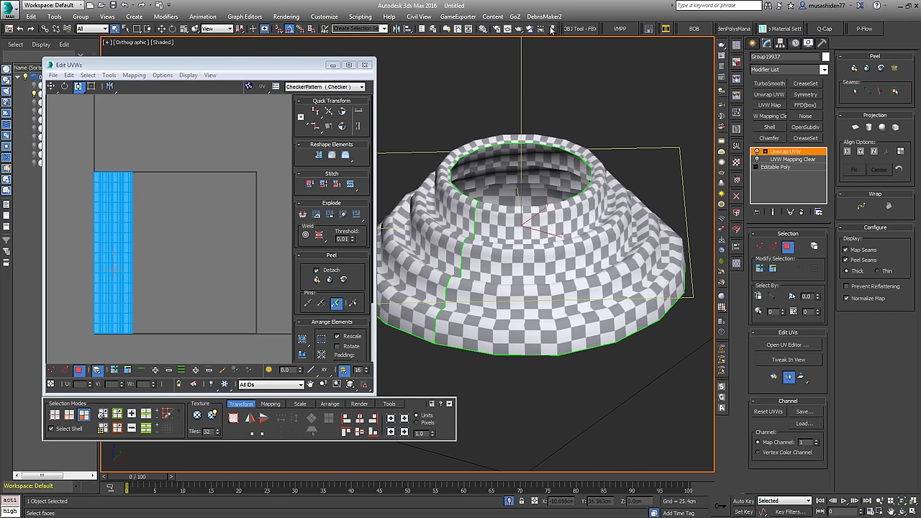
right_click(779, 152)
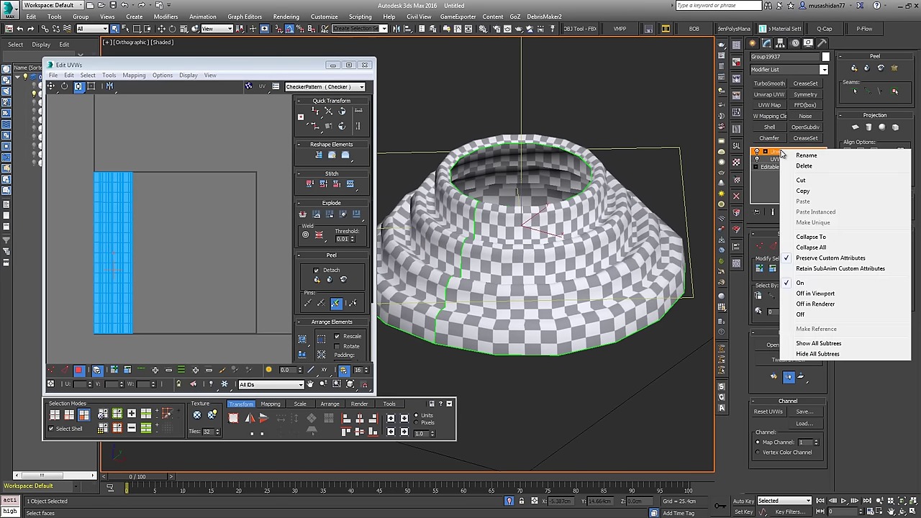
click(810, 247)
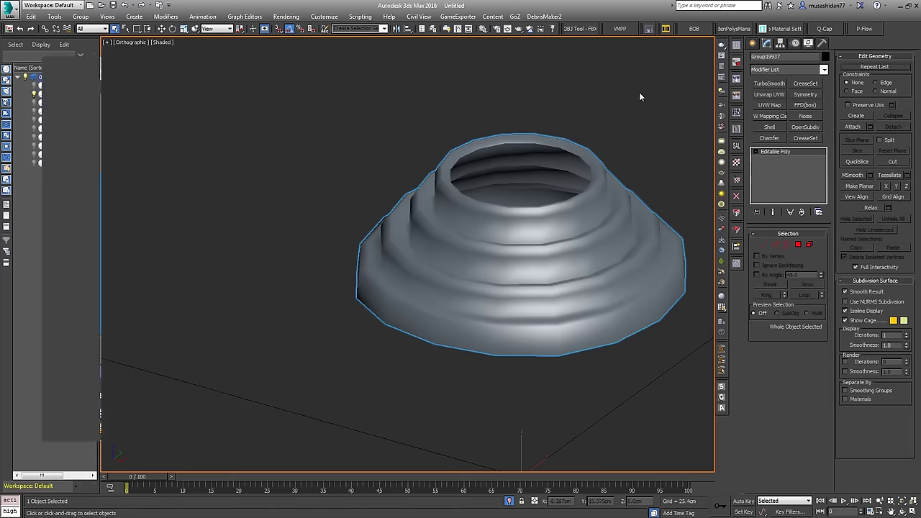
Step: Send the boot to UVLayout through UVPipe in Poly and Edit modes on UV channel 1, and display its UV strip
click(552, 29)
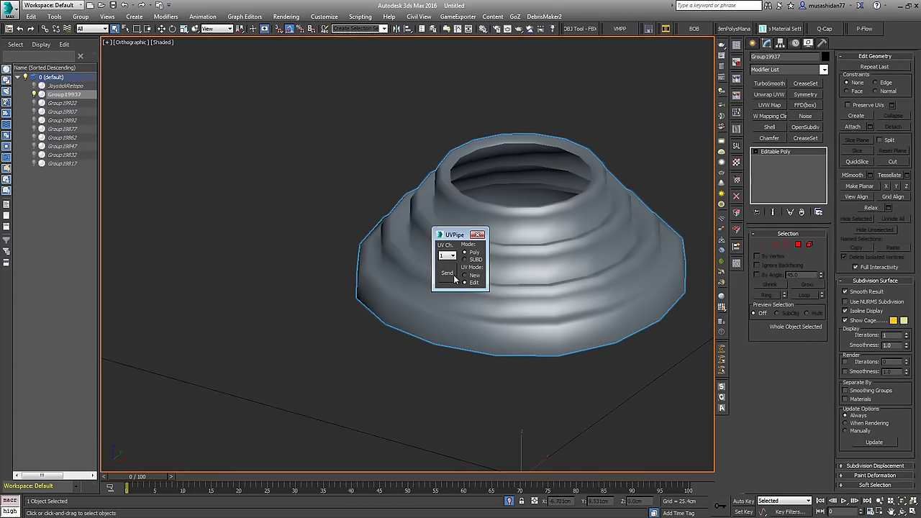
click(447, 274)
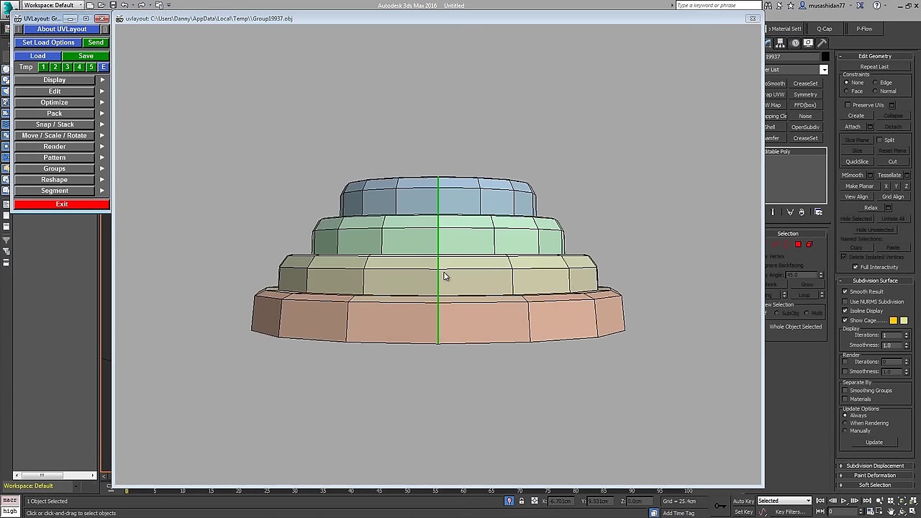
key(1)
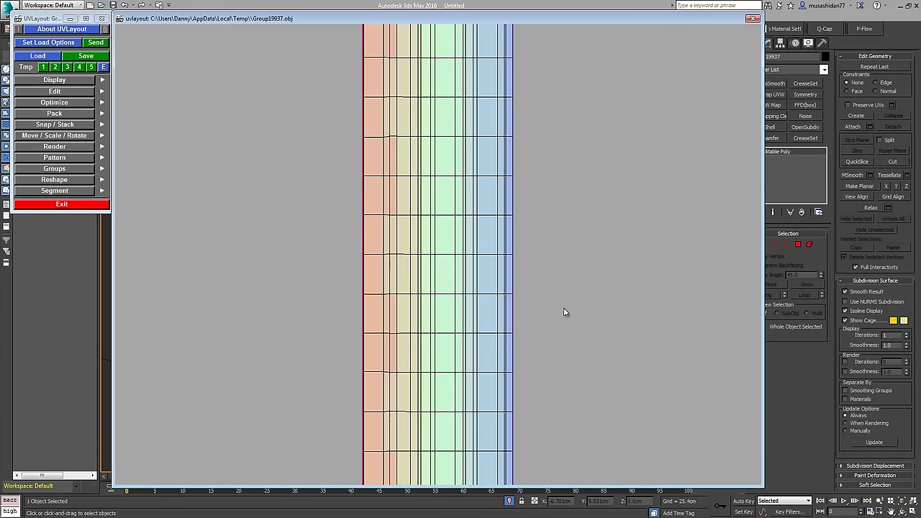
right_drag(564, 312, 567, 106)
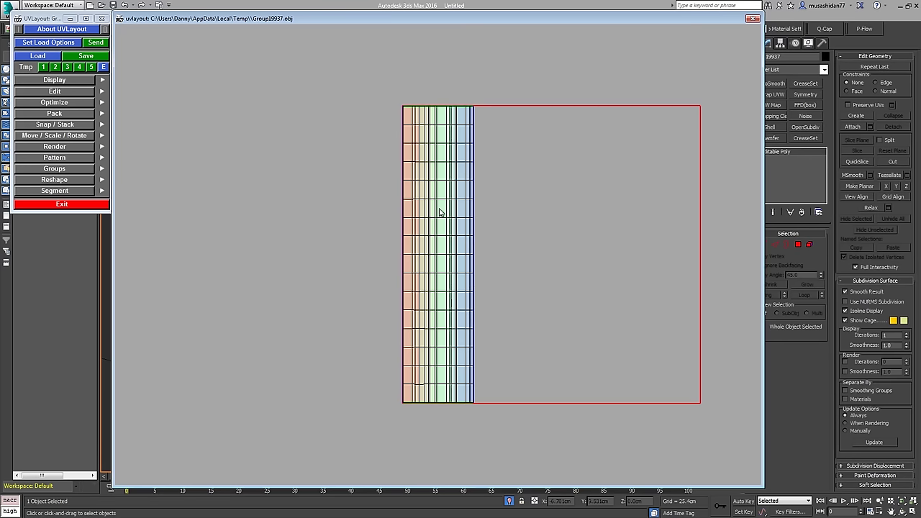
Step: Try flattening the UV strip in UVLayout, exit without sending it back, and close UVPipe
key(r)
key(f)
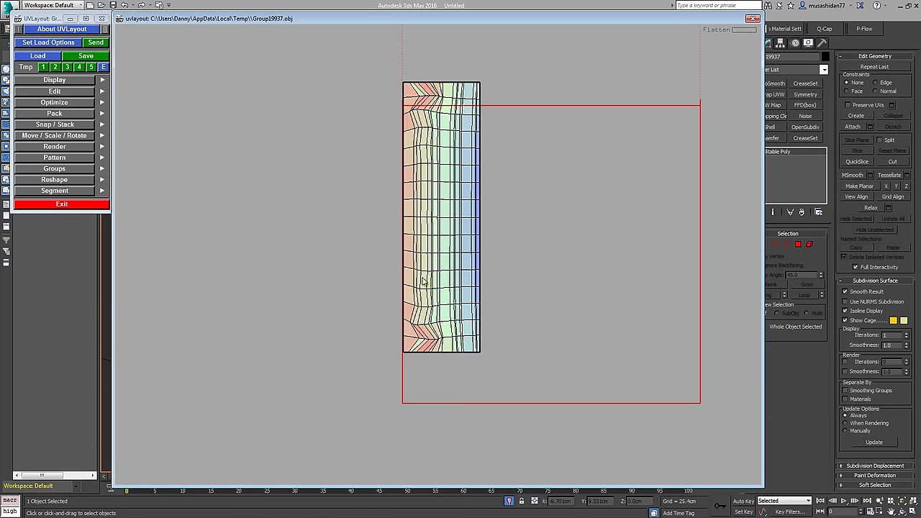
scroll(493, 180, up, 5)
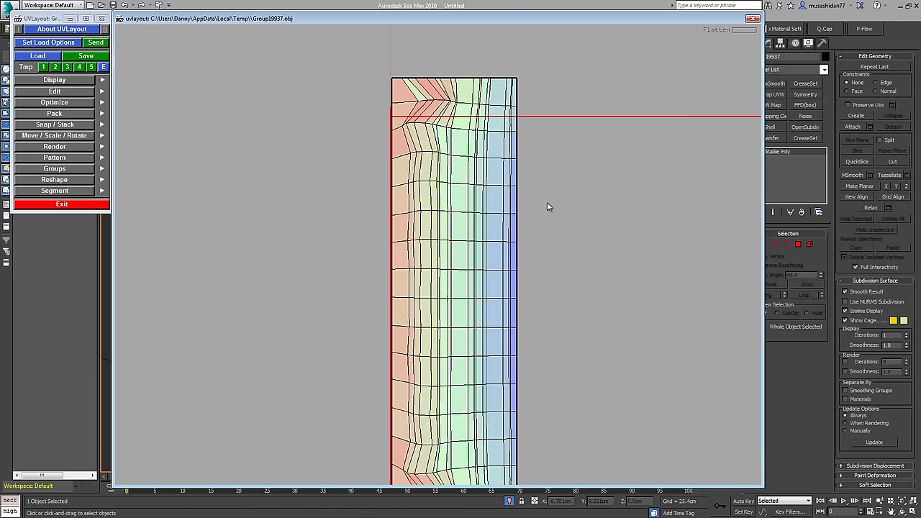
click(62, 204)
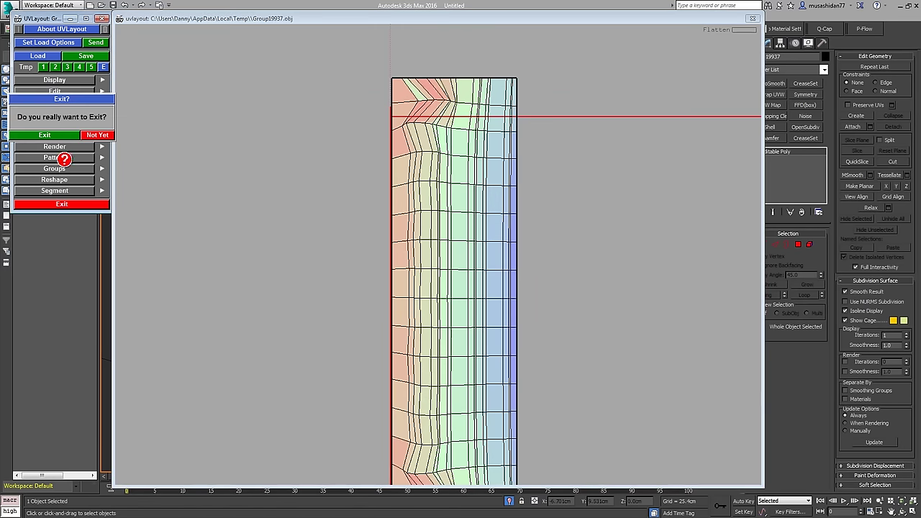
click(65, 135)
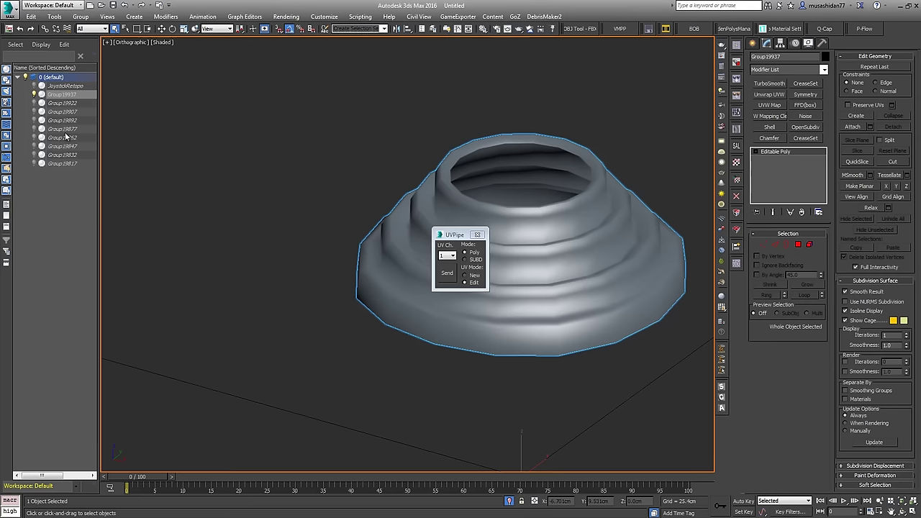
click(478, 236)
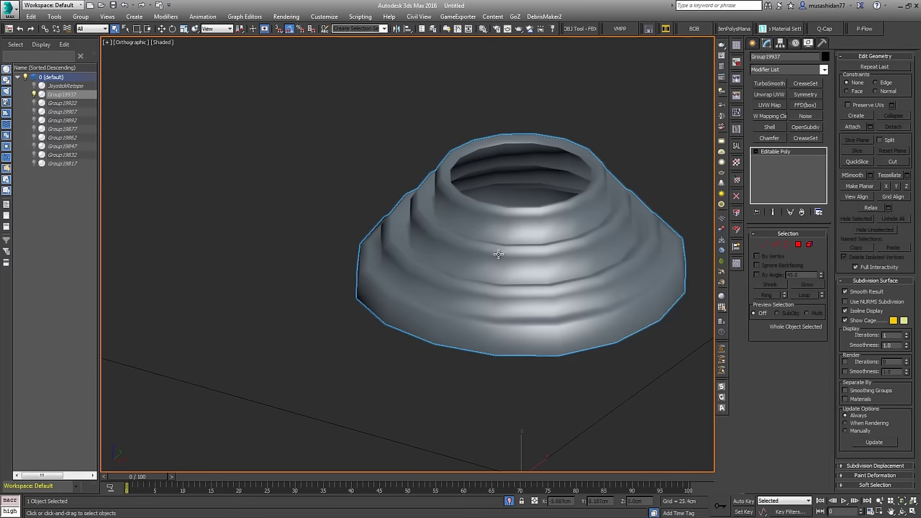
Step: Show edged faces on the boot and apply an Unwrap UVW modifier to it
mouse_move(496, 255)
alt+middle_down()
mouse_move(448, 261)
mouse_move(474, 291)
mouse_move(574, 302)
alt+middle_up()
key(F4)
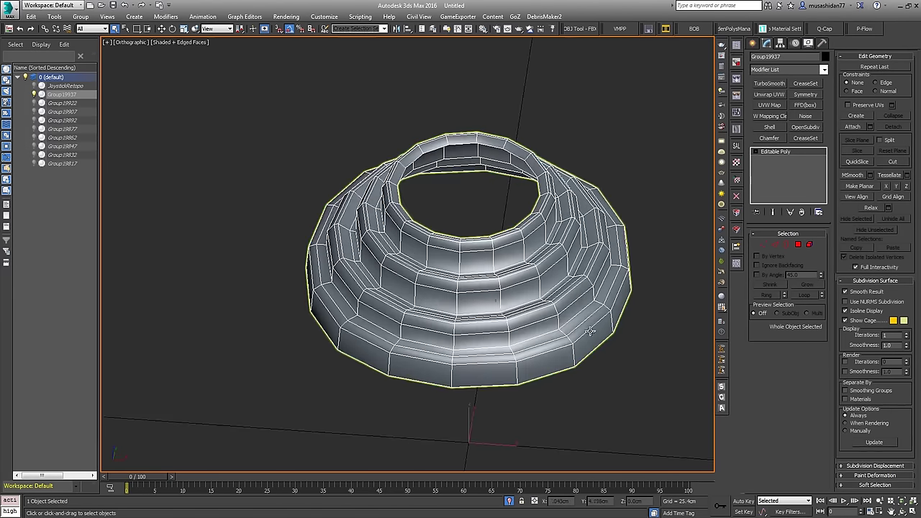
scroll(573, 302, up, 4)
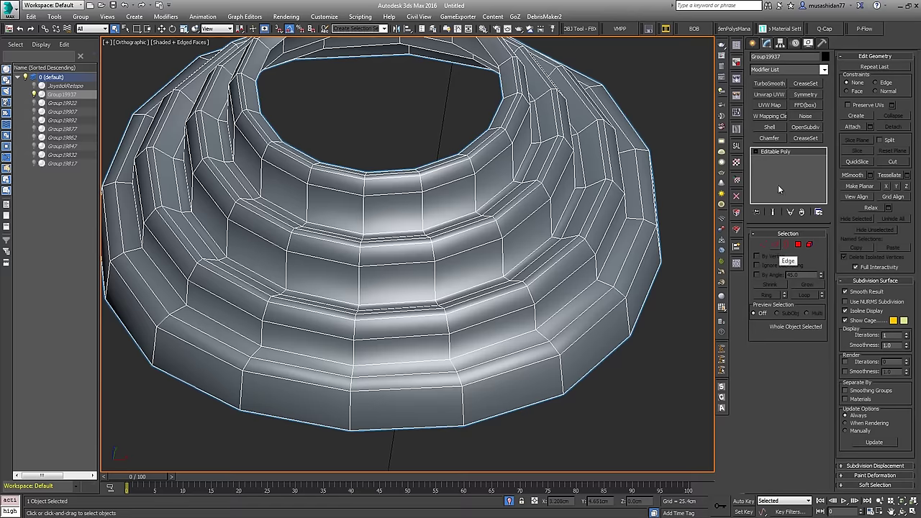
click(769, 94)
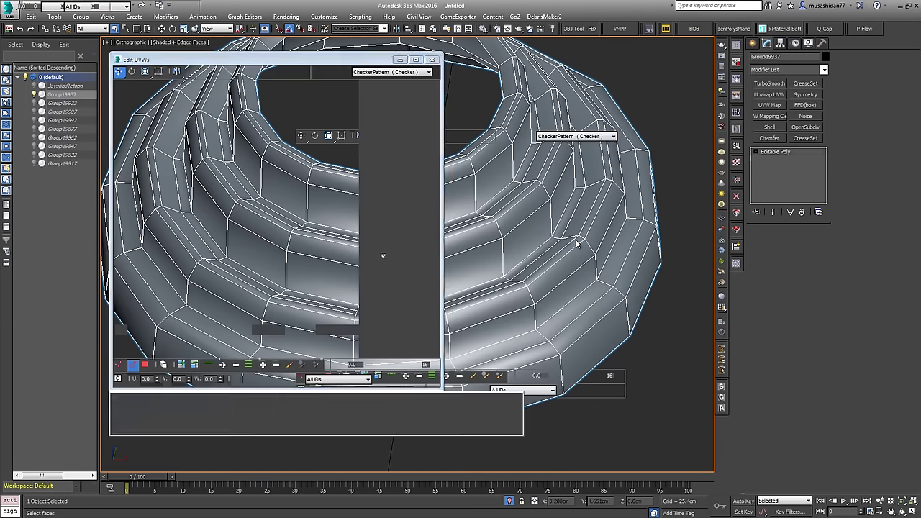
Step: Select the three horizontal edge loops in the grooves between the boot's steps and break the UVs along them
middle_drag(579, 265, 654, 240)
click(773, 246)
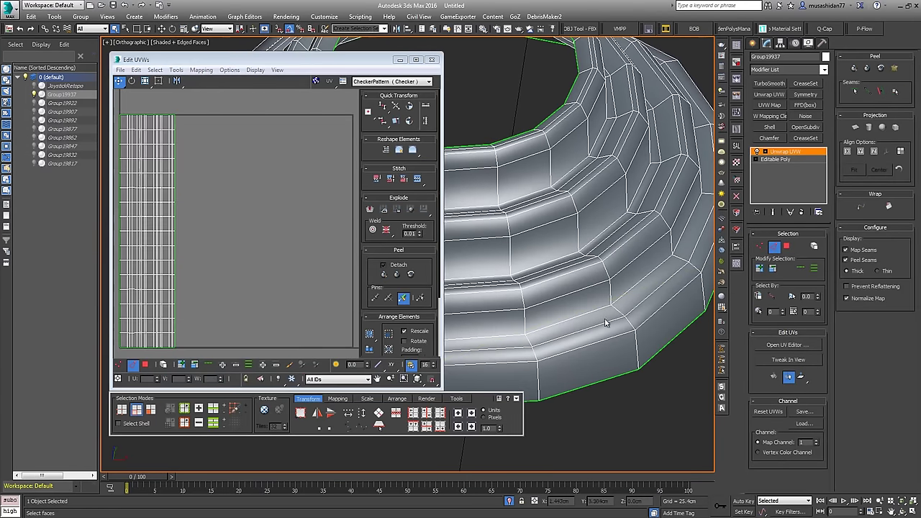
click(601, 309)
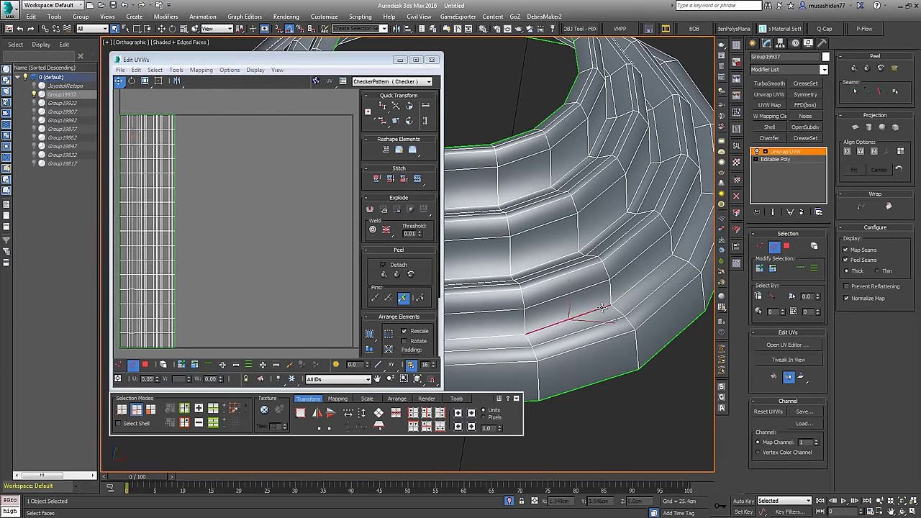
ctrl+click(574, 255)
ctrl+click(538, 195)
click(803, 269)
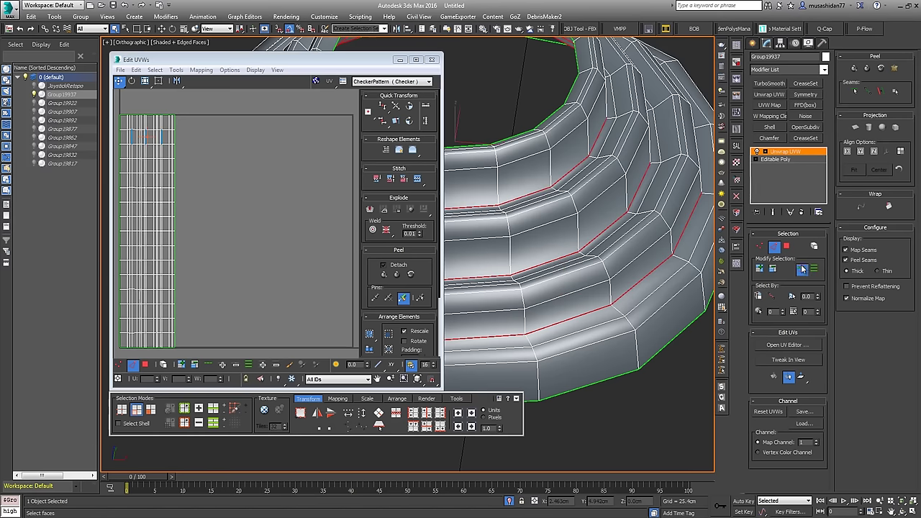
middle_drag(202, 218, 271, 216)
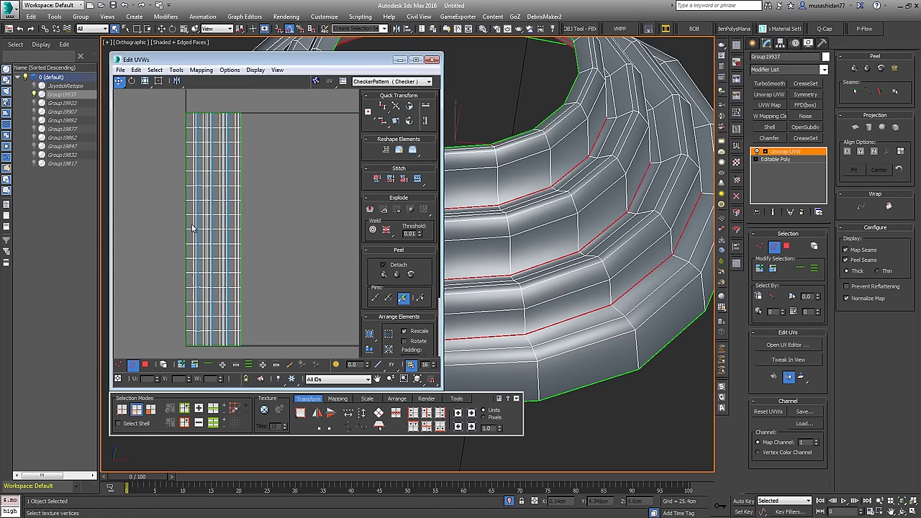
right_click(242, 204)
click(225, 241)
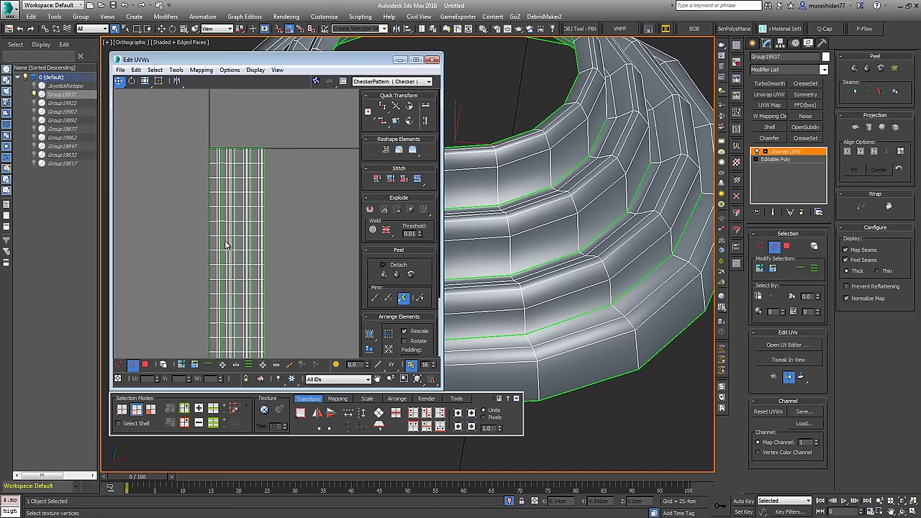
Step: Move the split UV pieces apart as whole elements at polygon level to separate them into four vertical strips
click(146, 365)
click(238, 262)
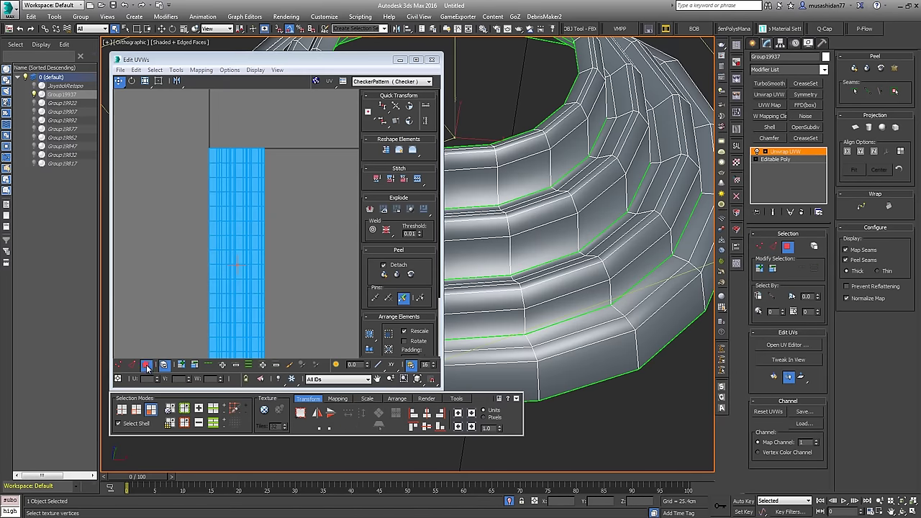
click(285, 225)
drag(258, 229, 287, 225)
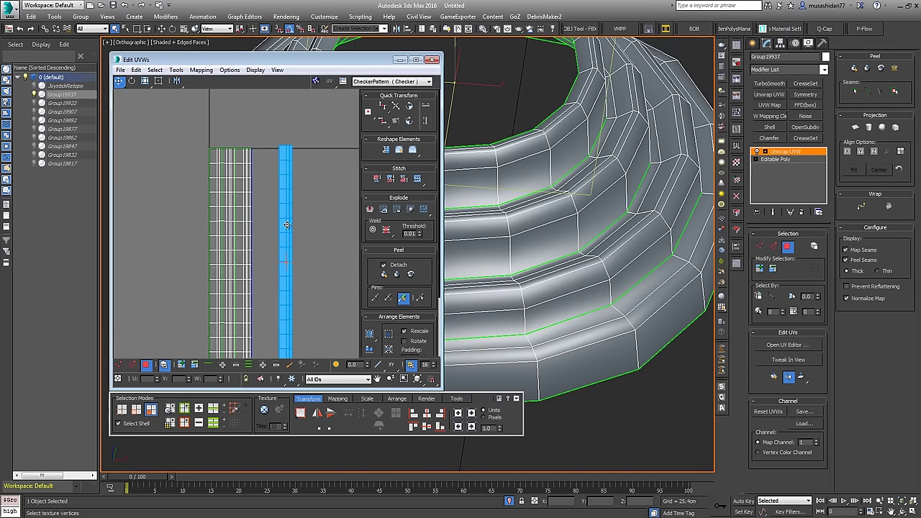
mouse_move(216, 231)
mouse_down()
mouse_move(195, 231)
mouse_move(218, 233)
mouse_up()
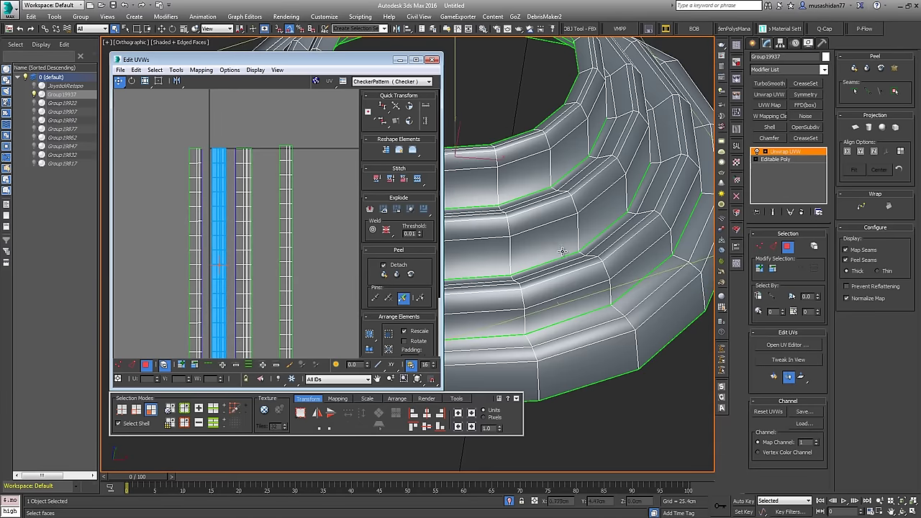
alt+middle_drag(563, 254, 620, 281)
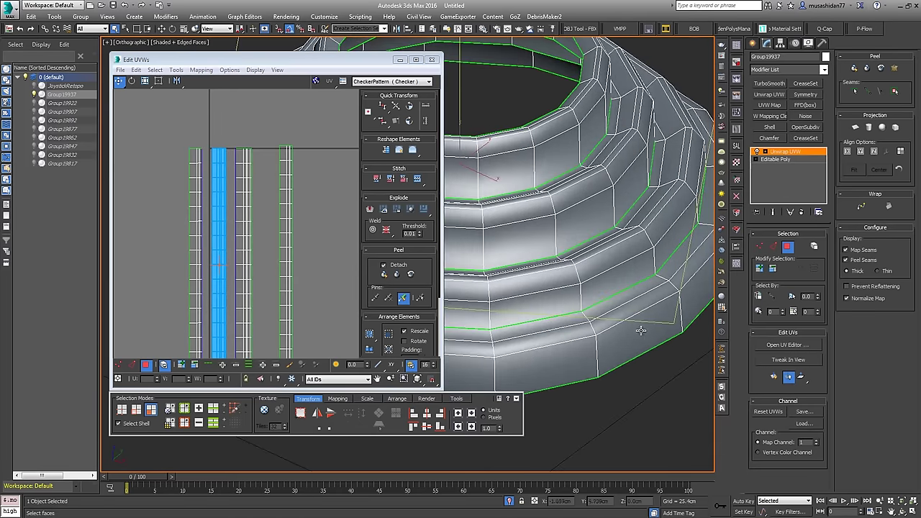
Step: Relax the second UV strip from the left by edge angles with its boundary points kept fixed, and clear the selection
middle_drag(334, 225, 284, 201)
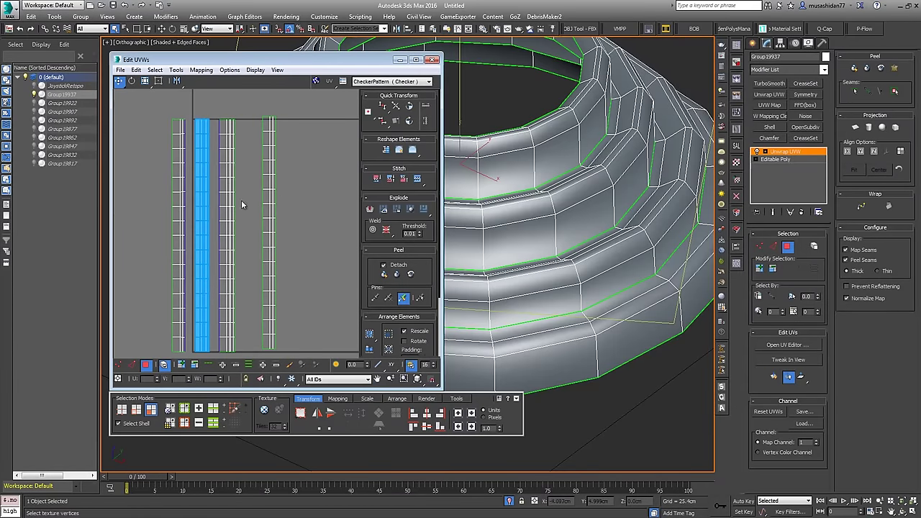
drag(415, 155, 414, 164)
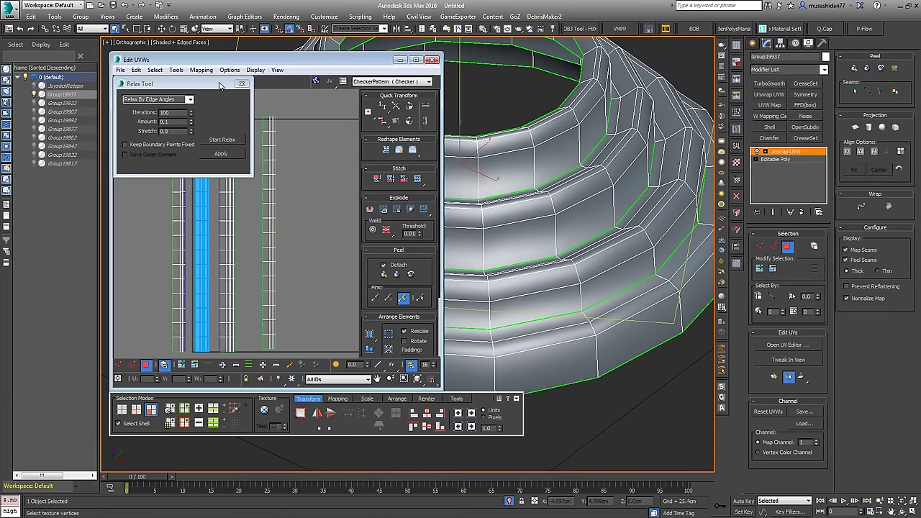
drag(216, 83, 212, 72)
click(306, 170)
middle_drag(376, 178, 405, 157)
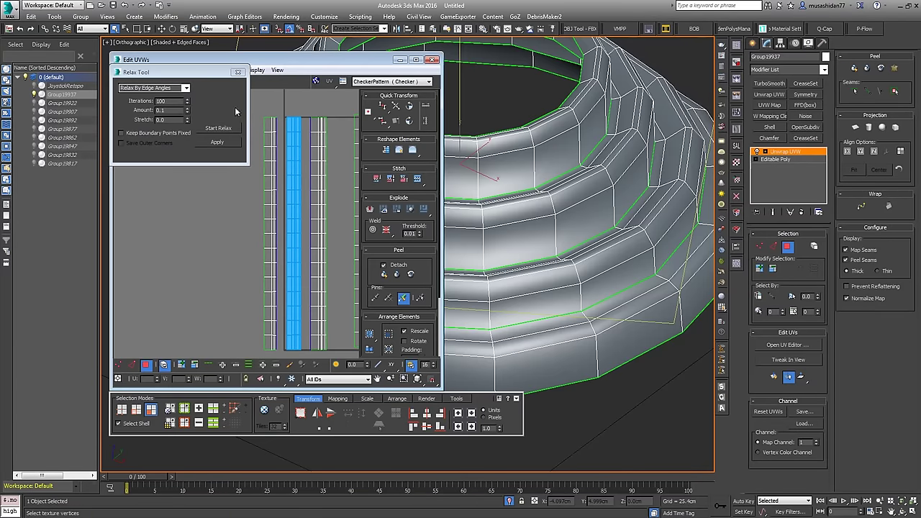
click(121, 133)
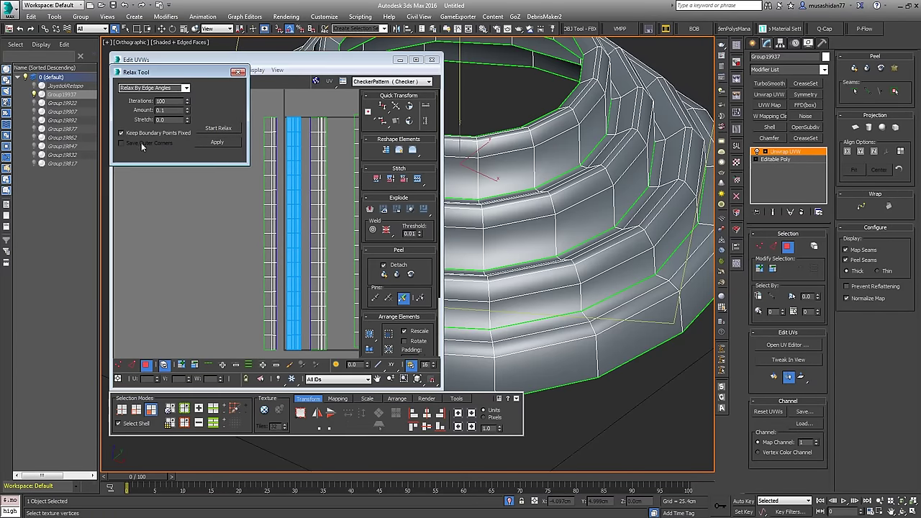
click(207, 175)
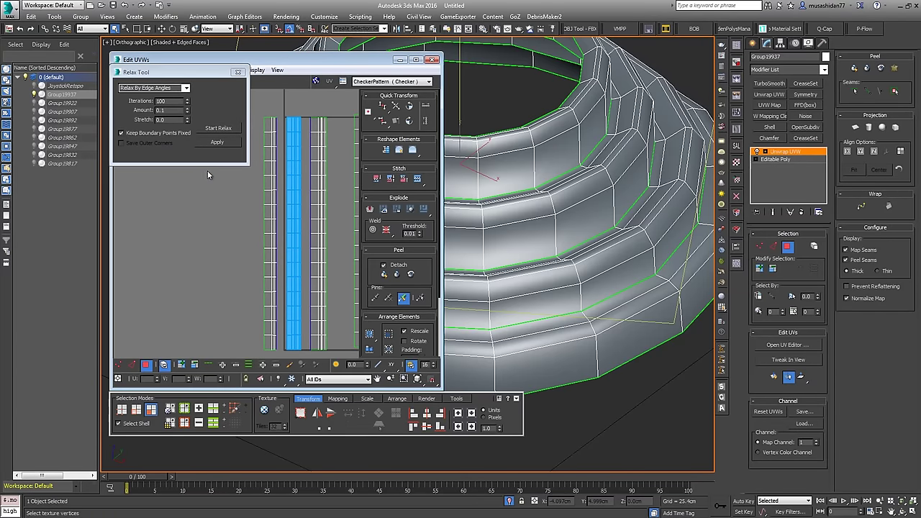
mouse_move(246, 228)
middle_down()
mouse_move(233, 232)
mouse_move(251, 224)
middle_up()
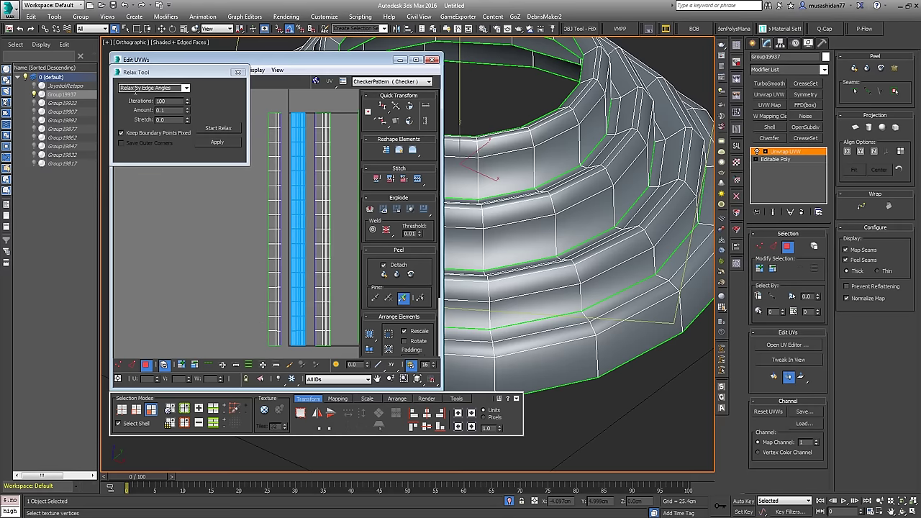
click(221, 128)
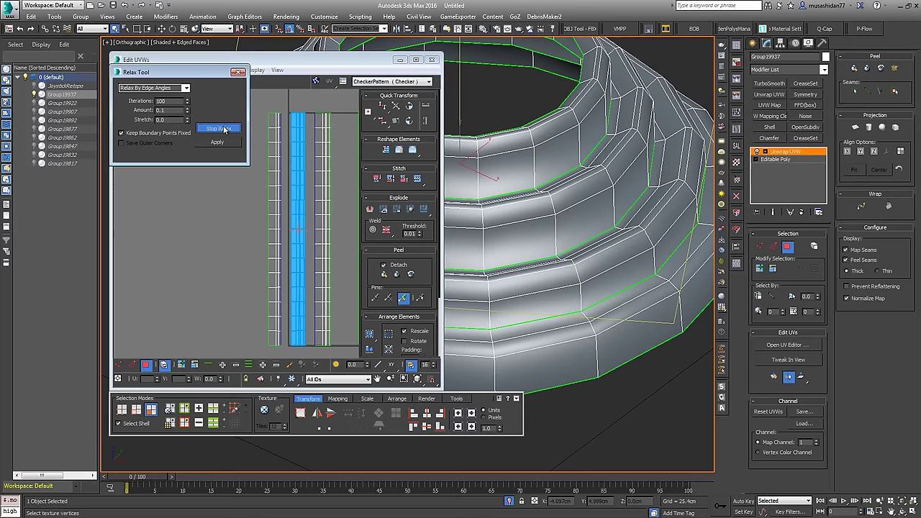
click(259, 234)
click(259, 234)
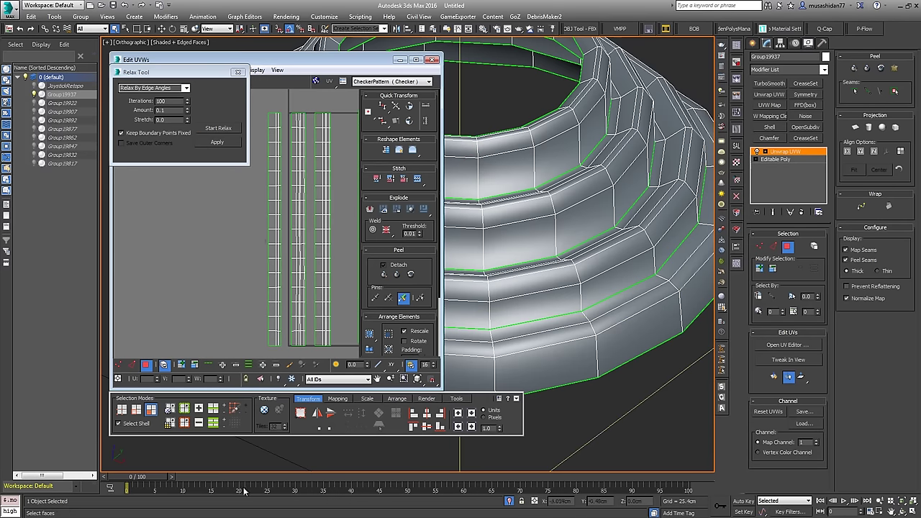
Step: Display the checker pattern on the boot and select all four UV strips
click(264, 410)
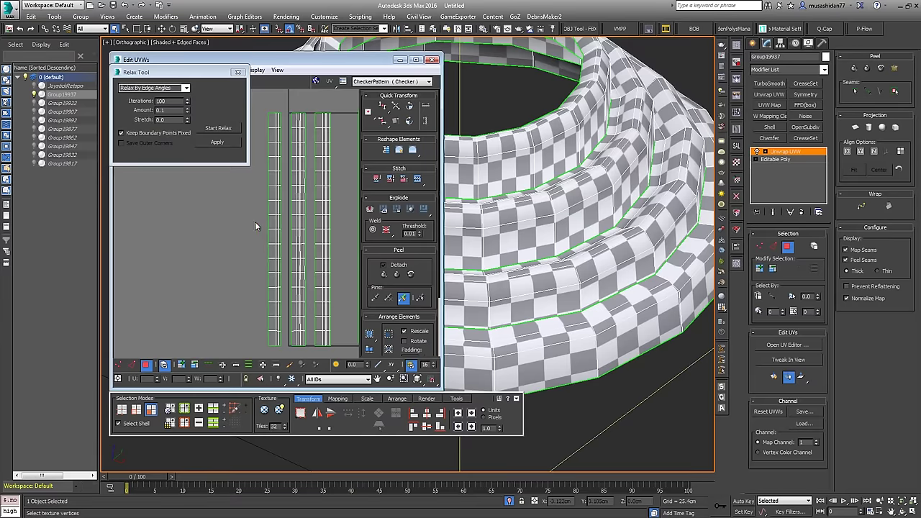
middle_drag(255, 222, 233, 213)
drag(233, 213, 353, 227)
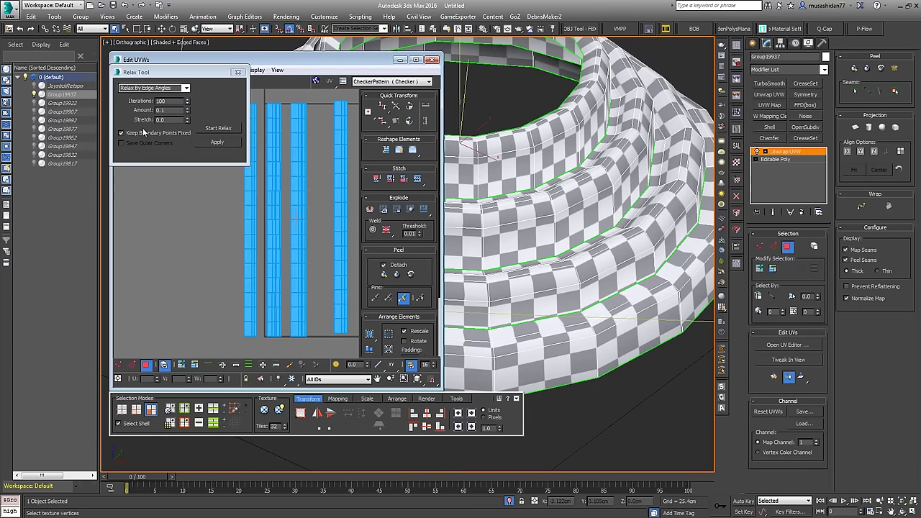
Step: Relax all four UV strips by edge angles with boundary points kept fixed, and close the Relax Tool
click(210, 128)
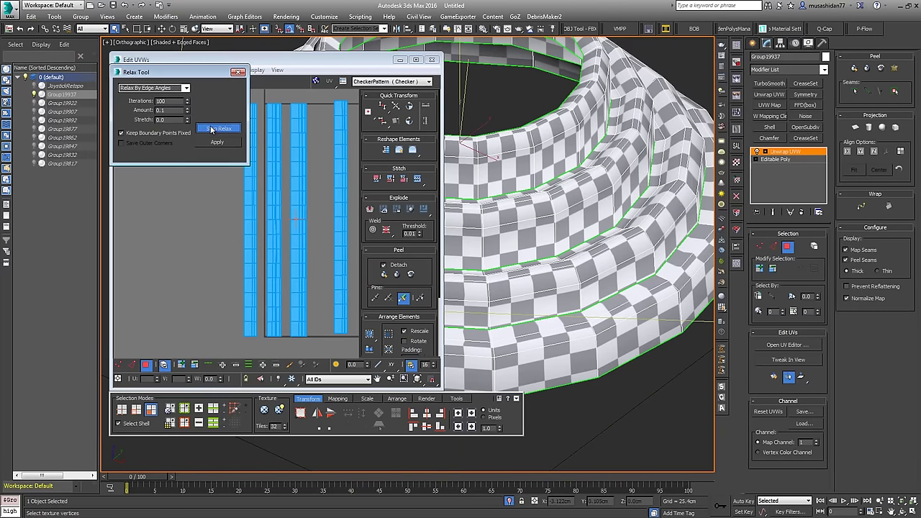
click(210, 129)
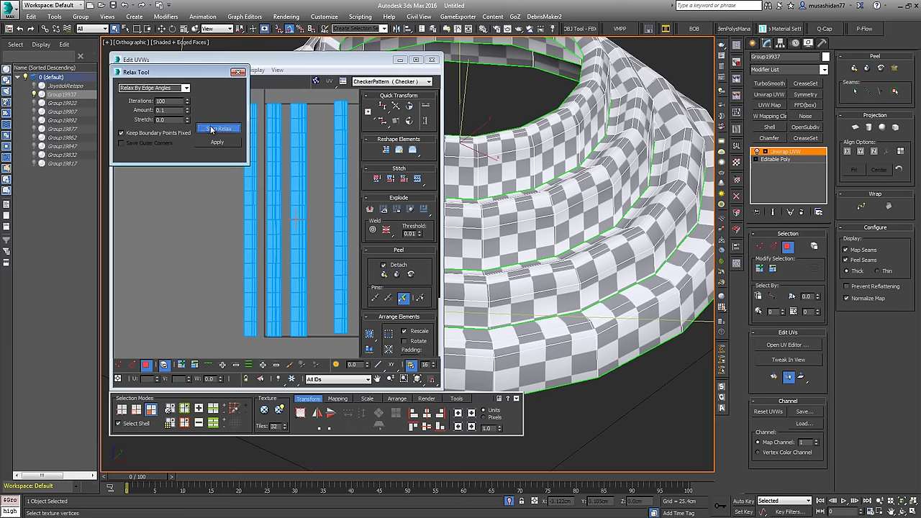
click(211, 128)
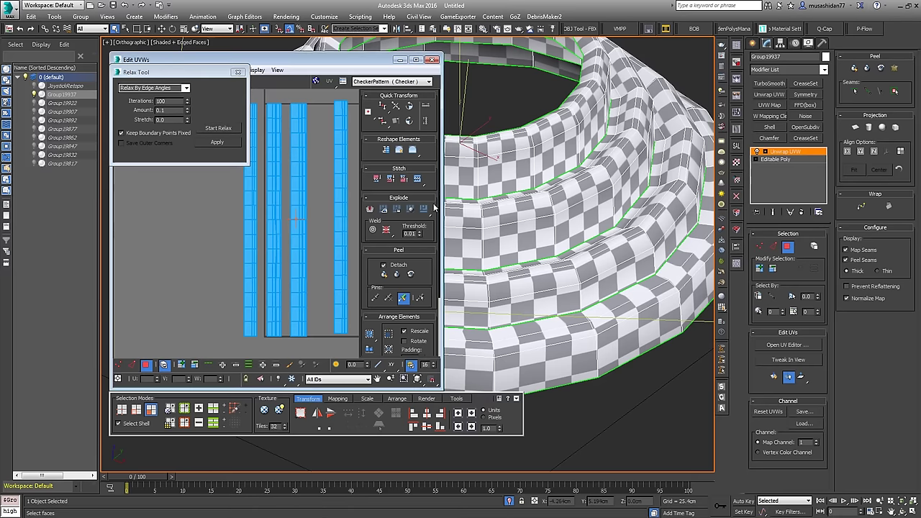
click(238, 72)
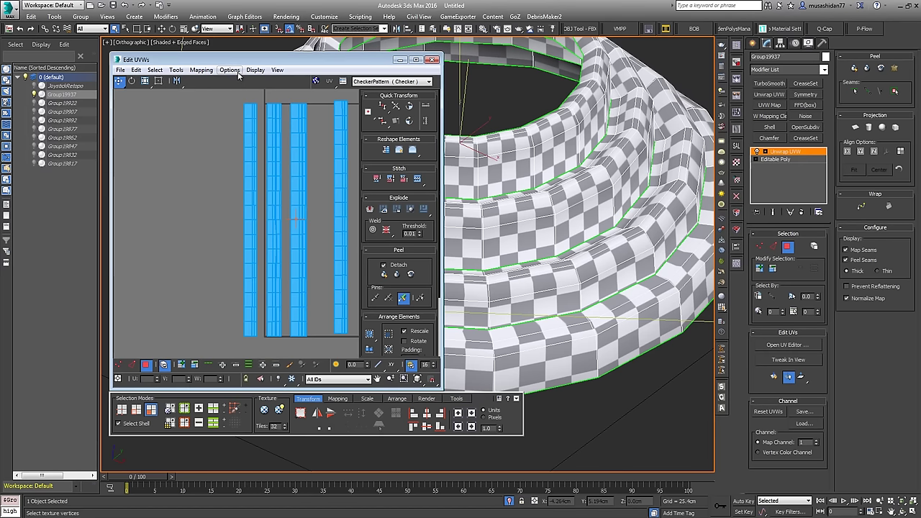
Step: Collapse the Unwrap UVW modifier into the boot's Editable Poly and send it to UVLayout in Poly and Edit modes on UV channel 1
right_click(780, 151)
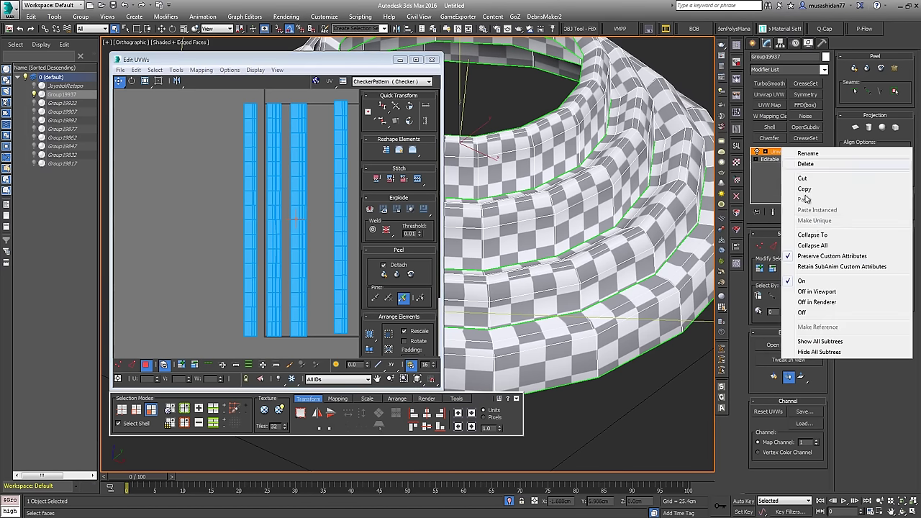
click(811, 235)
click(552, 29)
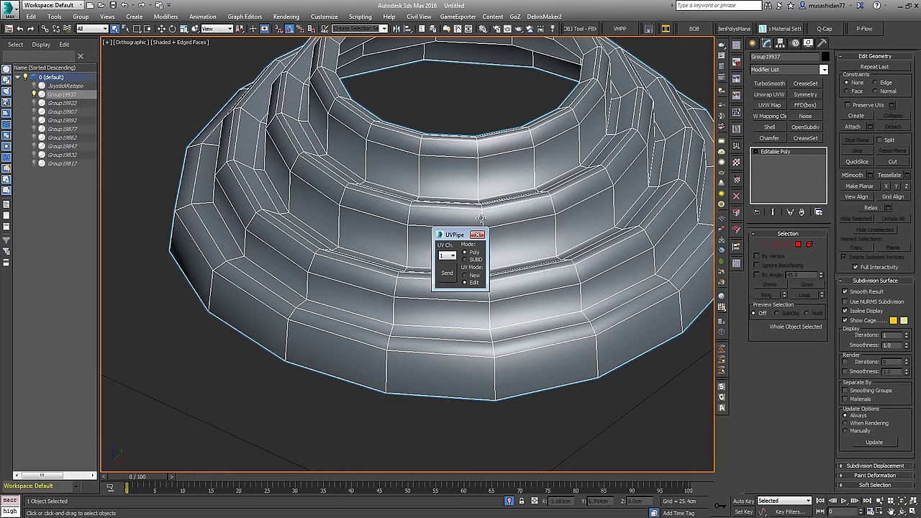
click(445, 274)
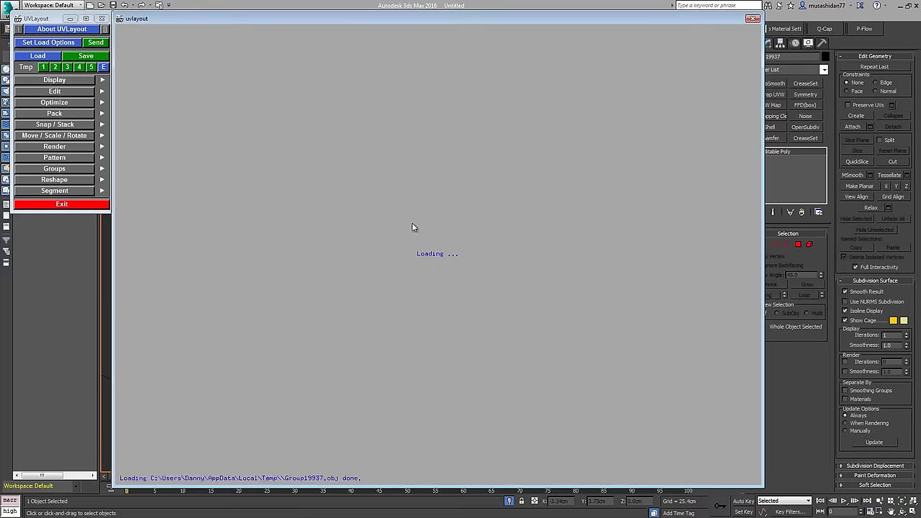
Step: Straighten the four vertical UV strips into rectangles in UVLayout with the Rect operation
key(2)
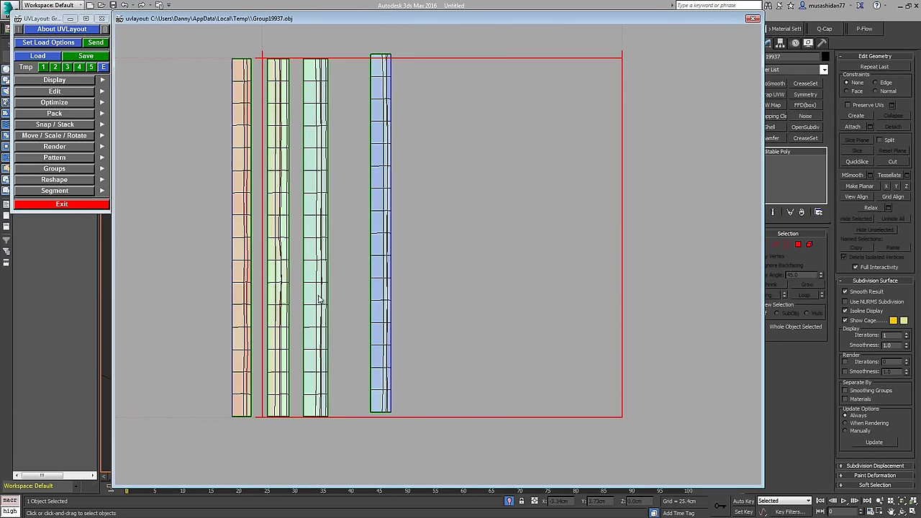
middle_drag(316, 279, 405, 269)
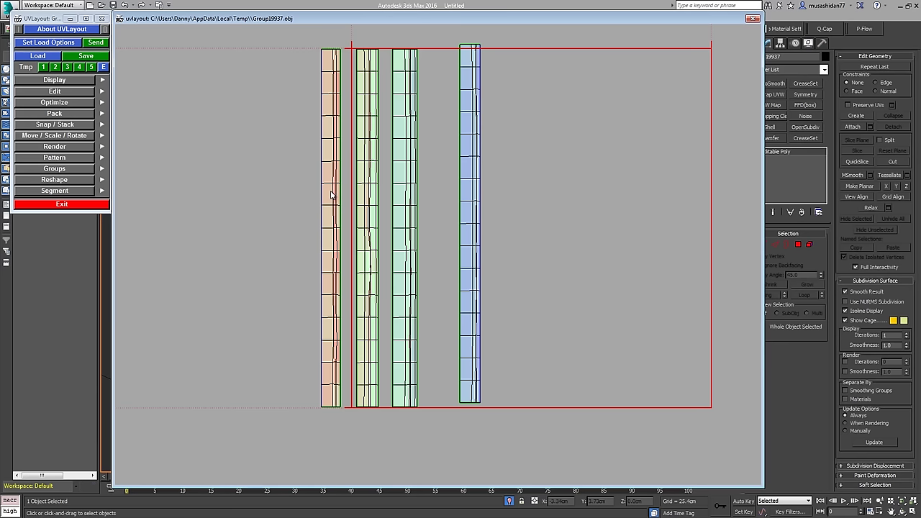
key(shift+s)
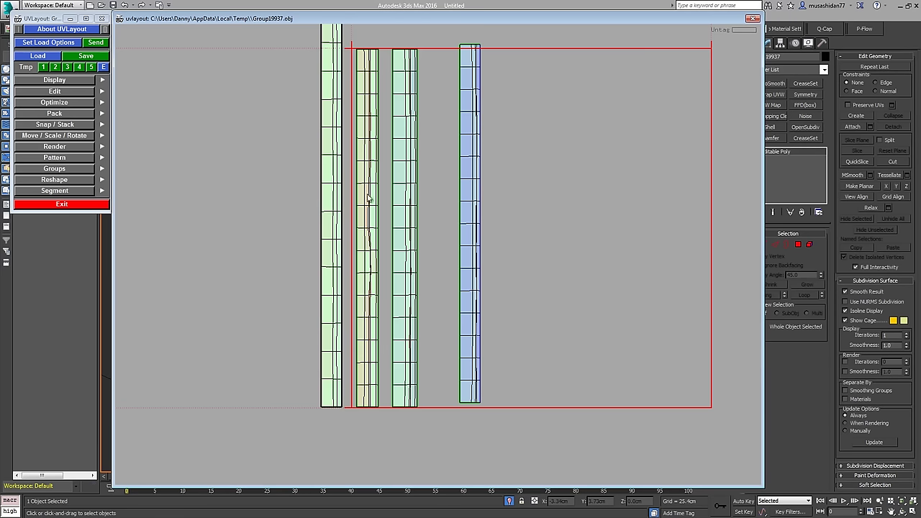
key(o)
key(r)
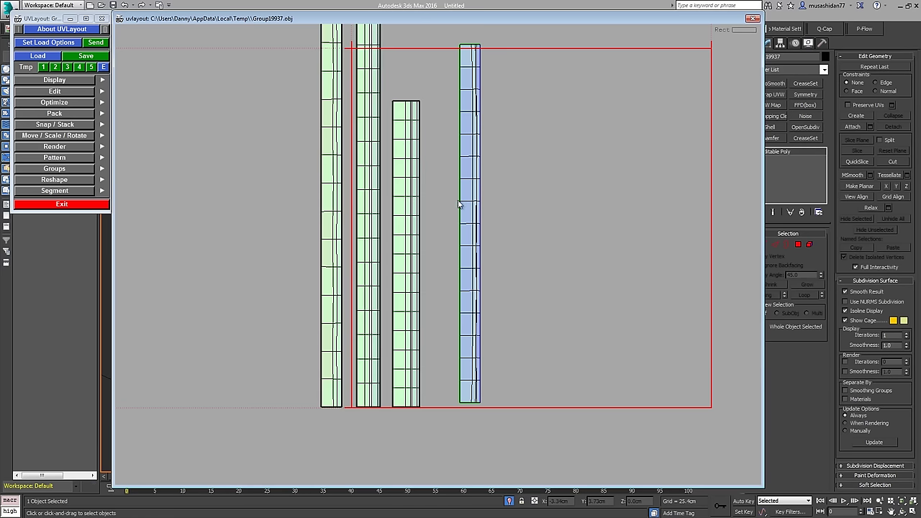
key(r)
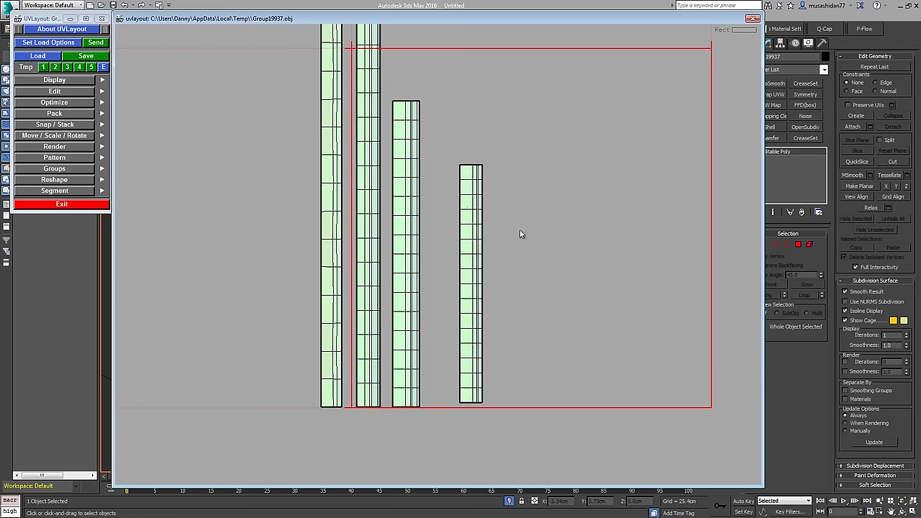
Step: Flatten each of the four UV strips and send the edited UVs back to 3ds Max
right_drag(516, 308, 516, 233)
middle_drag(516, 232, 554, 306)
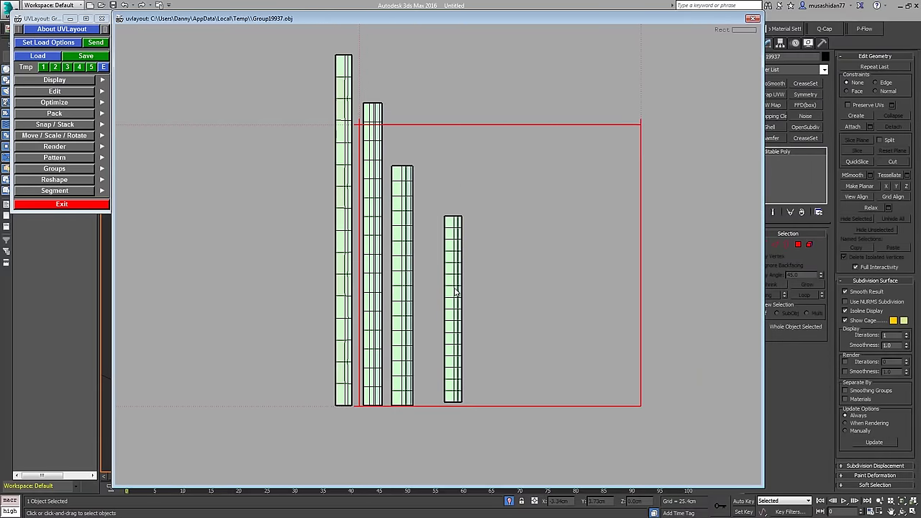
key(f)
key(f)
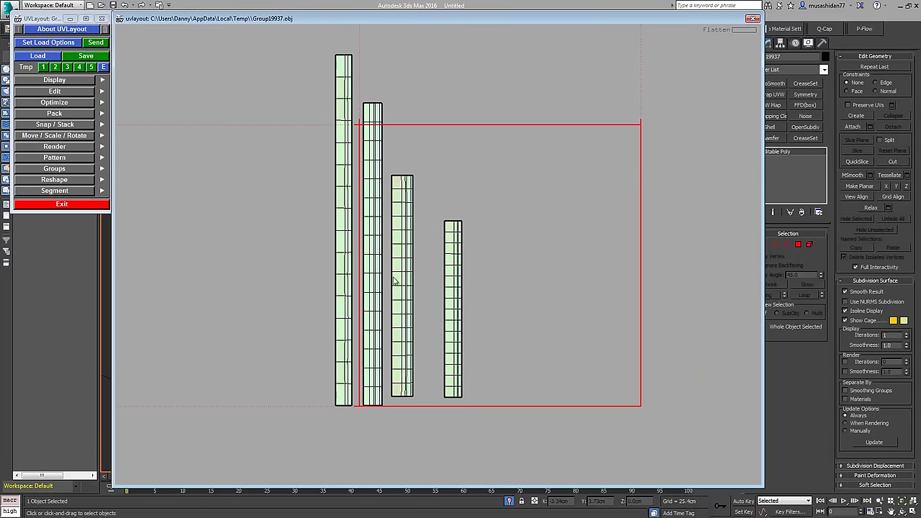
key(f)
key(f)
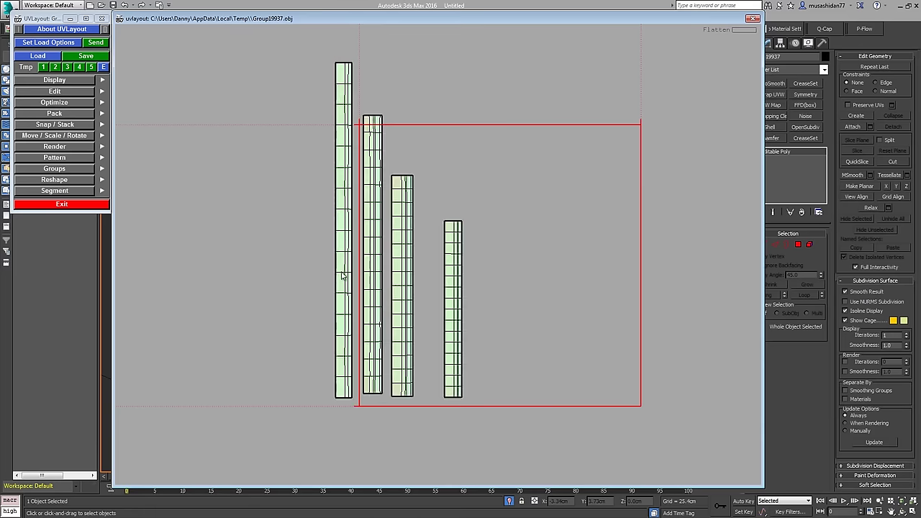
click(95, 43)
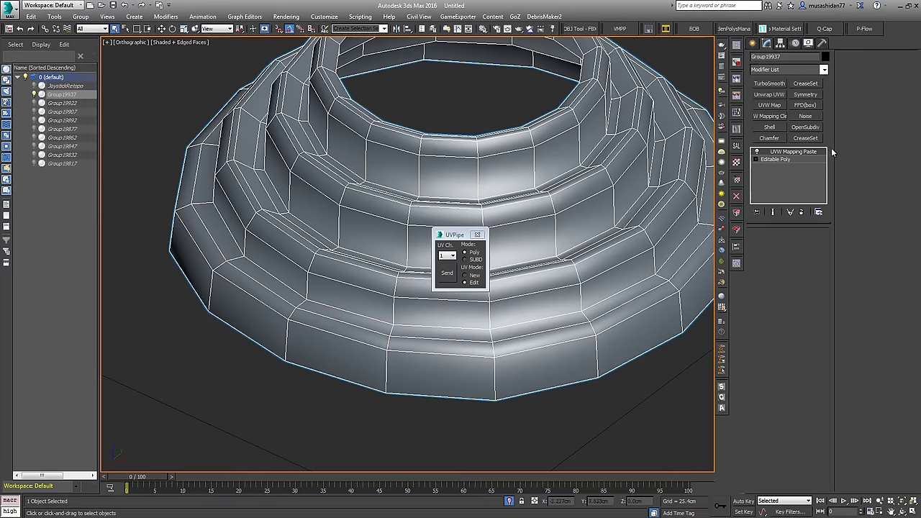
Step: Apply a new Unwrap UVW modifier to the boot, display the checker pattern on it, and close the UVPipe window
click(771, 95)
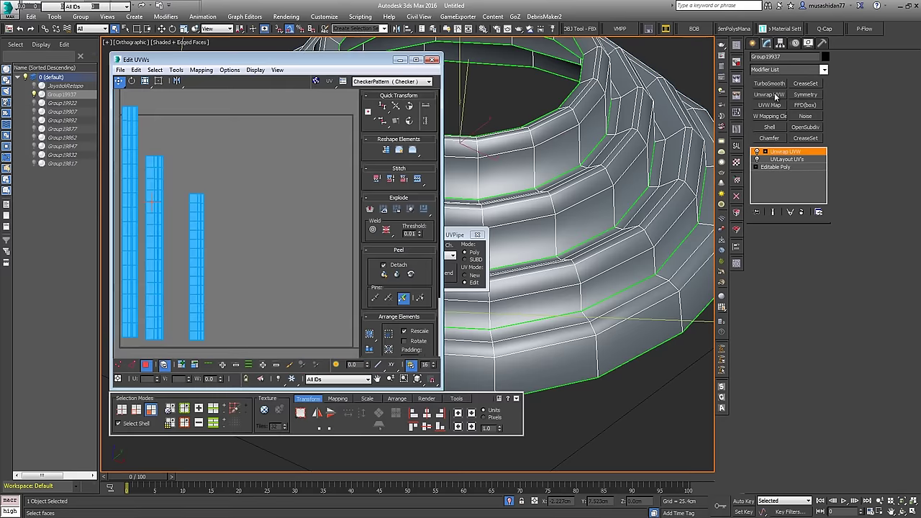
click(264, 409)
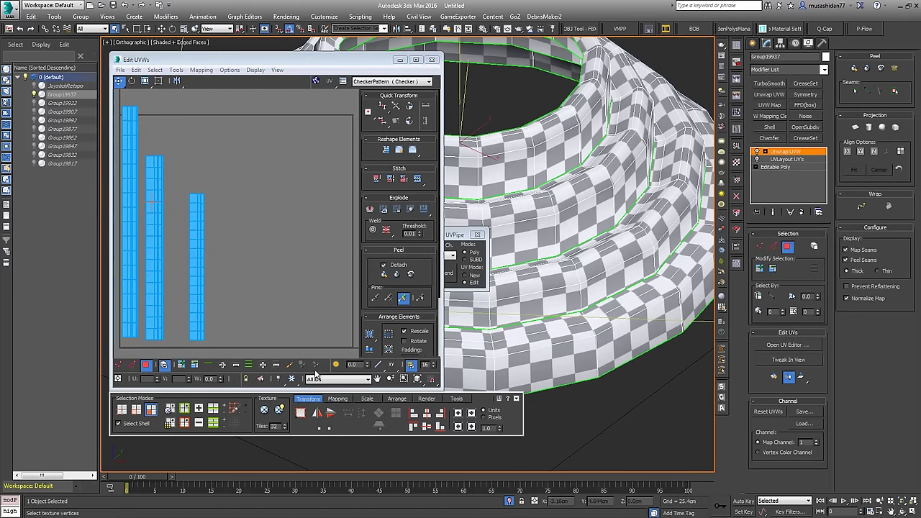
alt+middle_drag(533, 266, 618, 243)
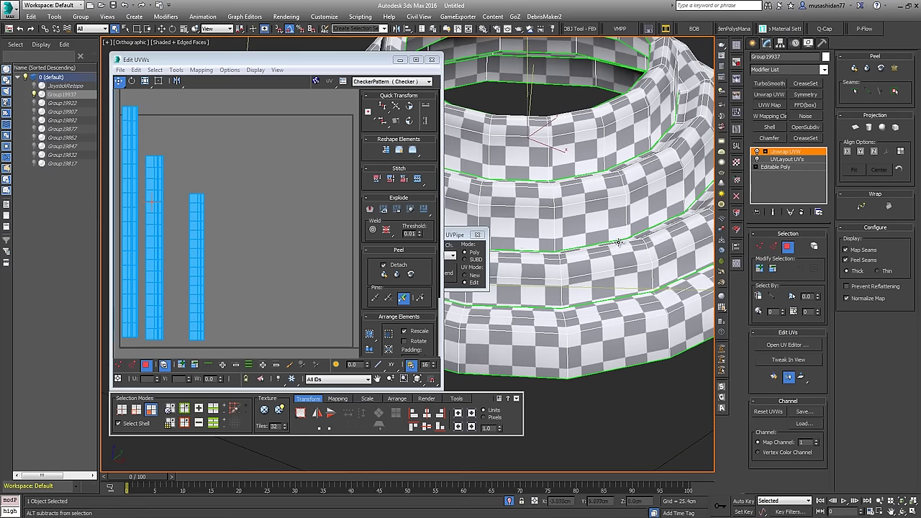
click(477, 232)
drag(478, 232, 561, 205)
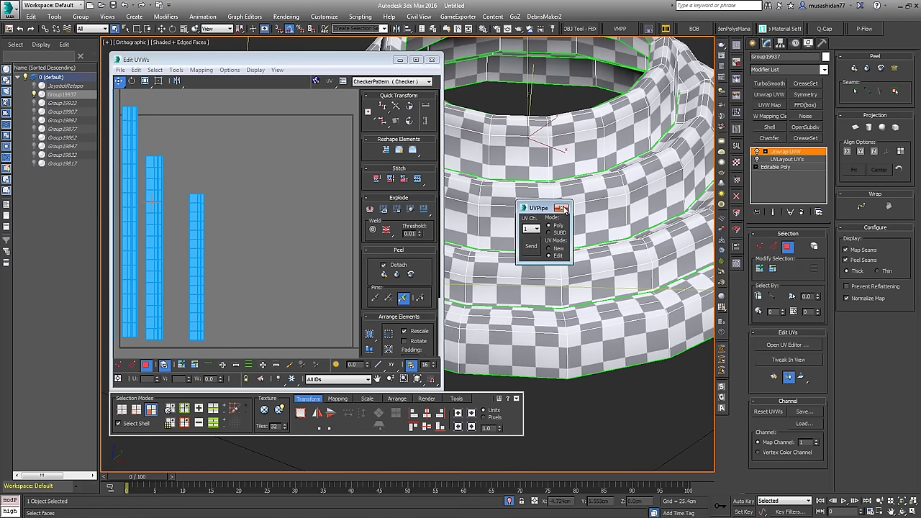
click(559, 208)
Step: Examine the checker pattern on the boot from several angles and up close along the seams between its steps
middle_drag(223, 250, 274, 251)
scroll(271, 256, down, 2)
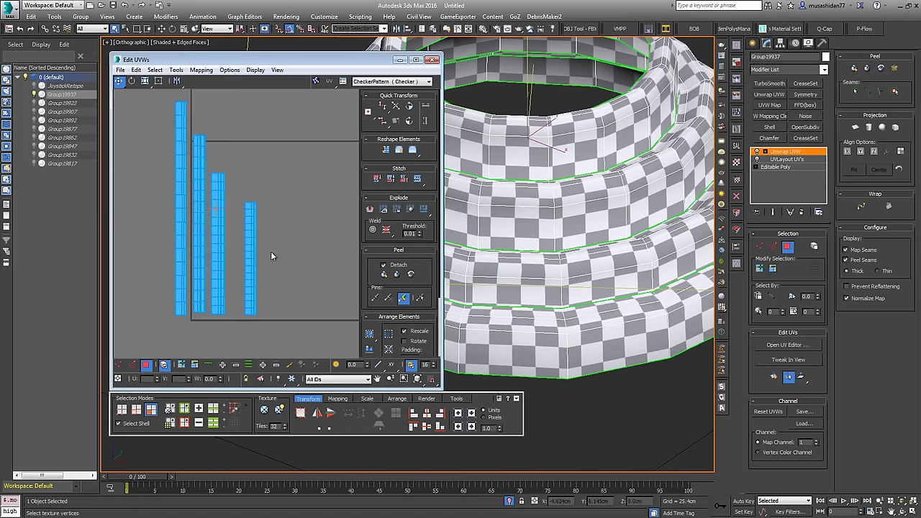
scroll(312, 249, up, 2)
alt+middle_drag(591, 289, 357, 254)
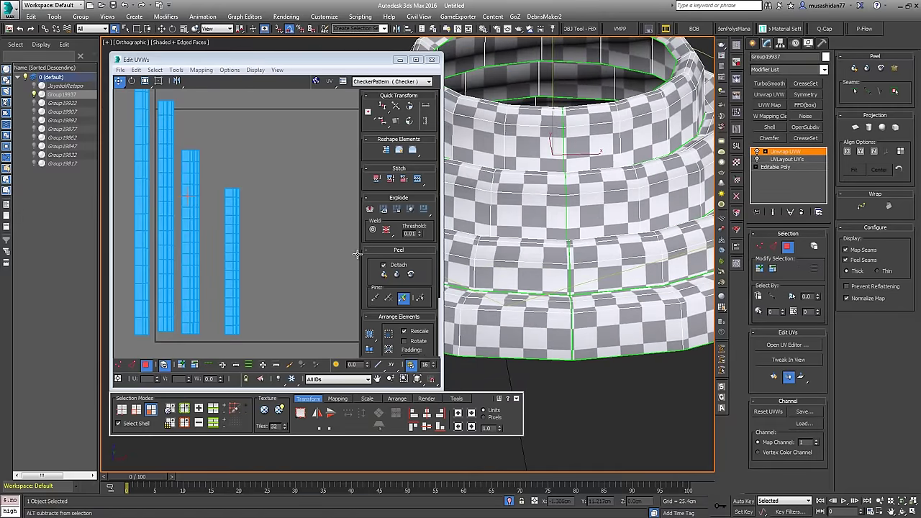
alt+middle_drag(533, 223, 508, 214)
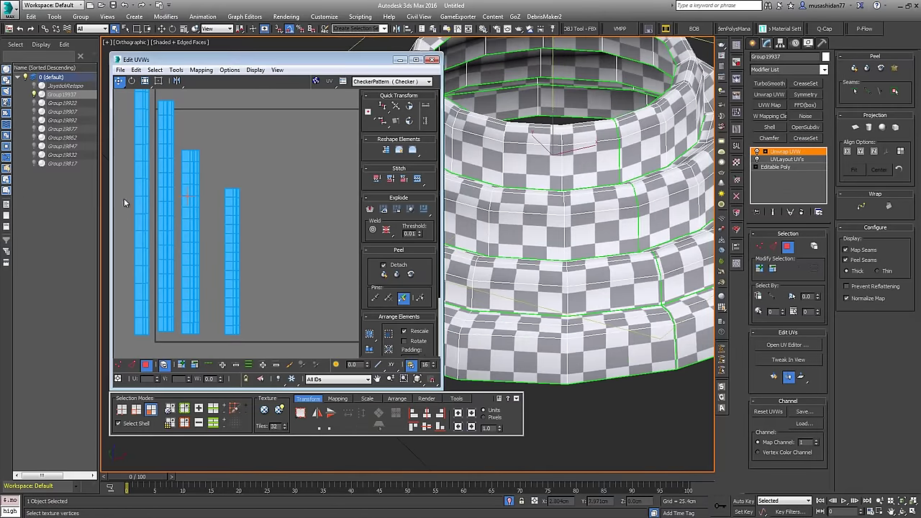
scroll(508, 214, down, 5)
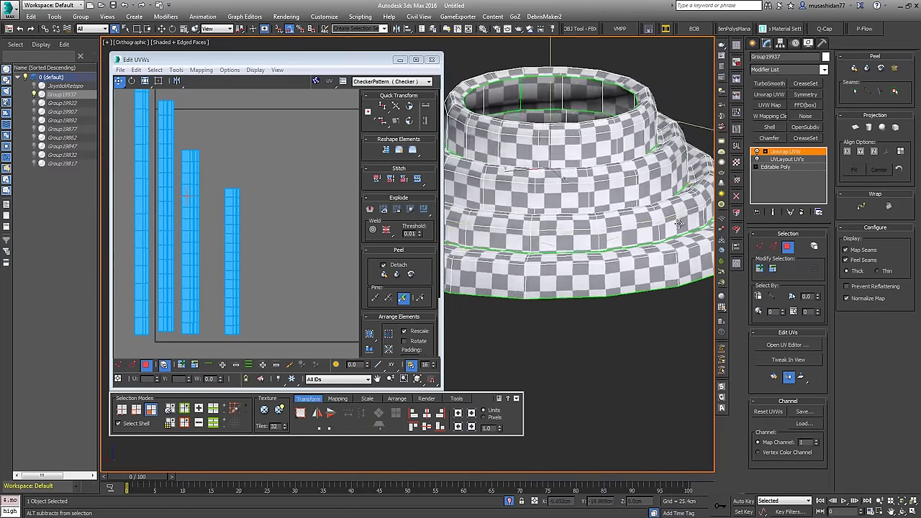
scroll(576, 257, up, 8)
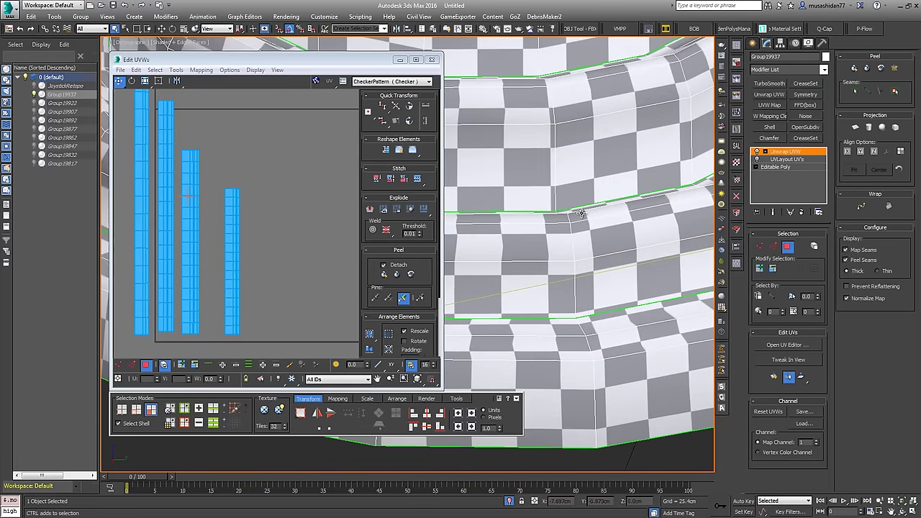
middle_drag(576, 257, 539, 173)
scroll(592, 181, up, 5)
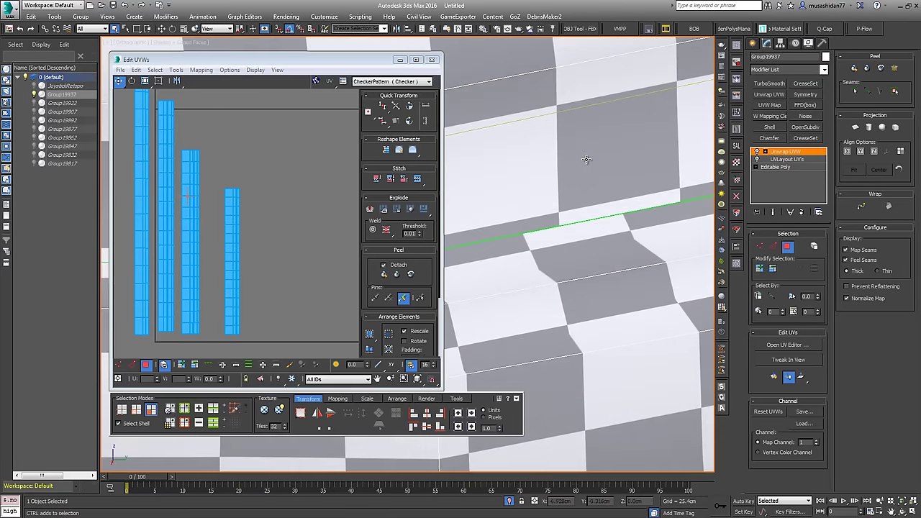
scroll(596, 190, down, 2)
scroll(597, 189, down, 1)
middle_drag(245, 247, 283, 269)
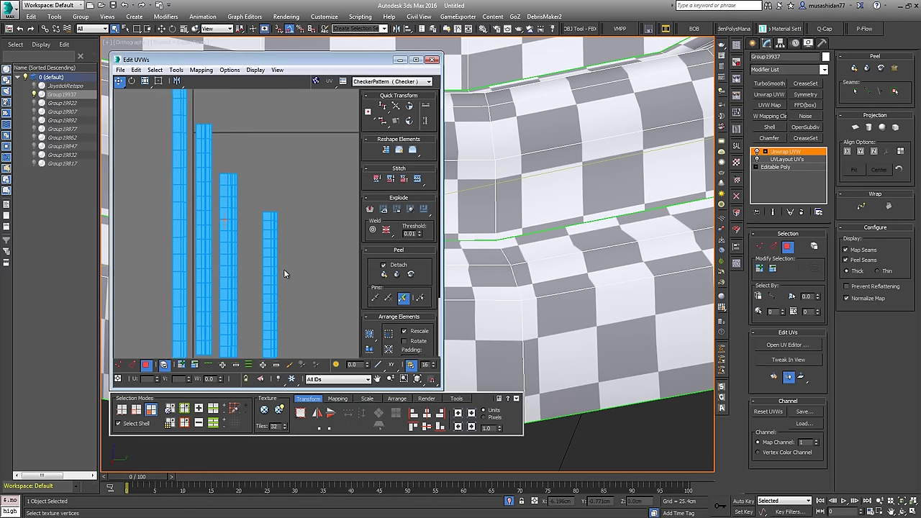
scroll(283, 269, down, 3)
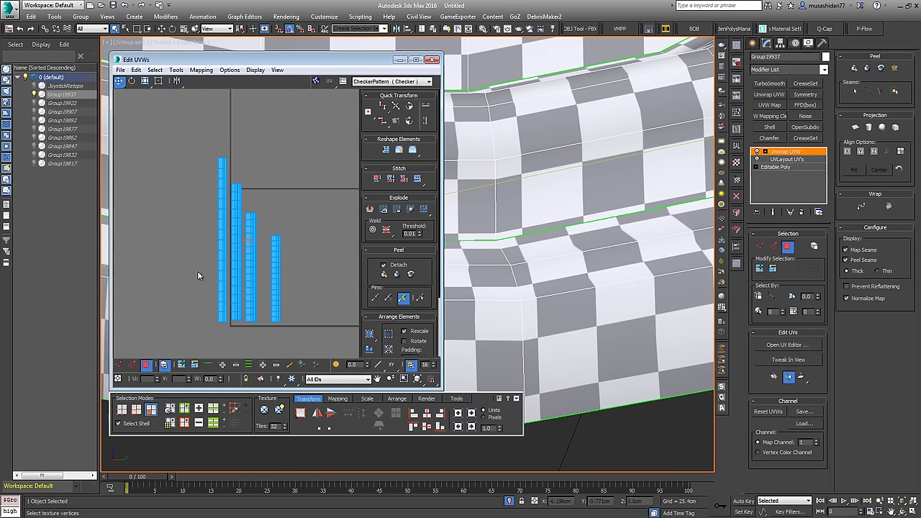
Step: Apply Quick Peel to all four selected UV strips so they unfold into arcs, and relax the arcs further
click(384, 275)
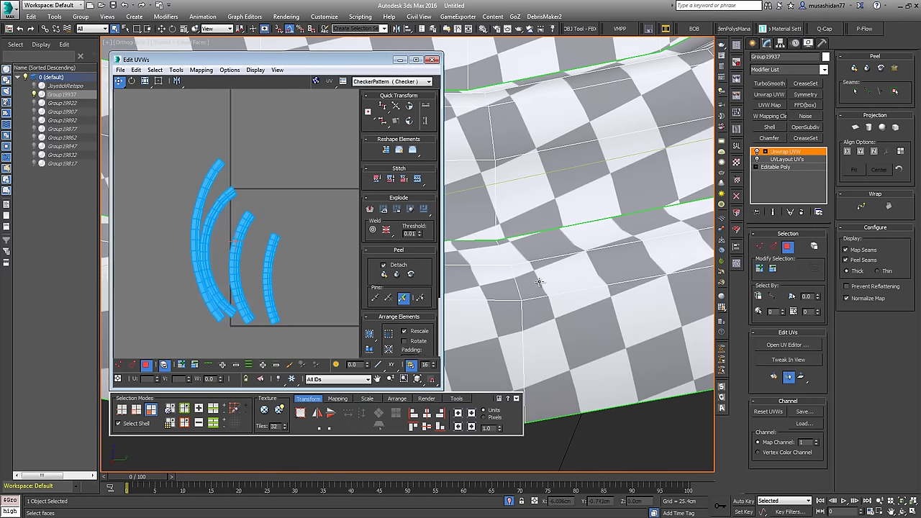
alt+middle_drag(605, 282, 549, 256)
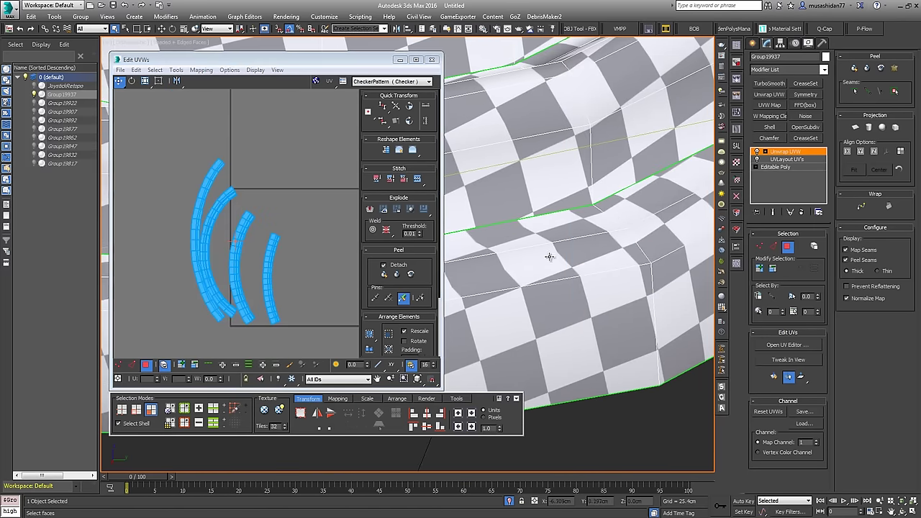
click(413, 151)
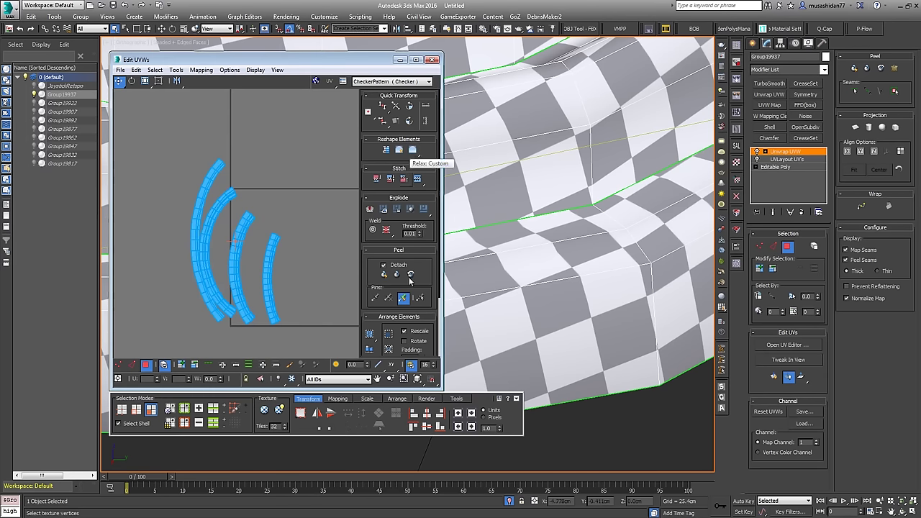
click(338, 399)
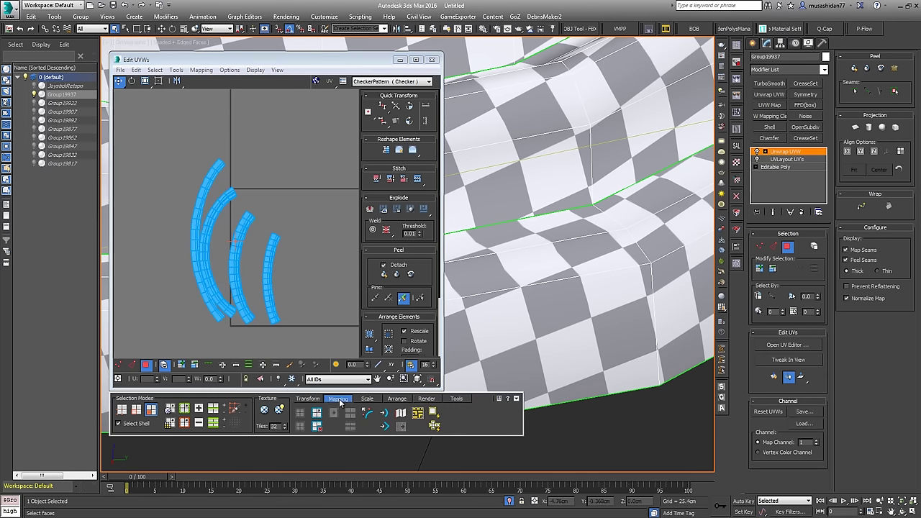
click(384, 414)
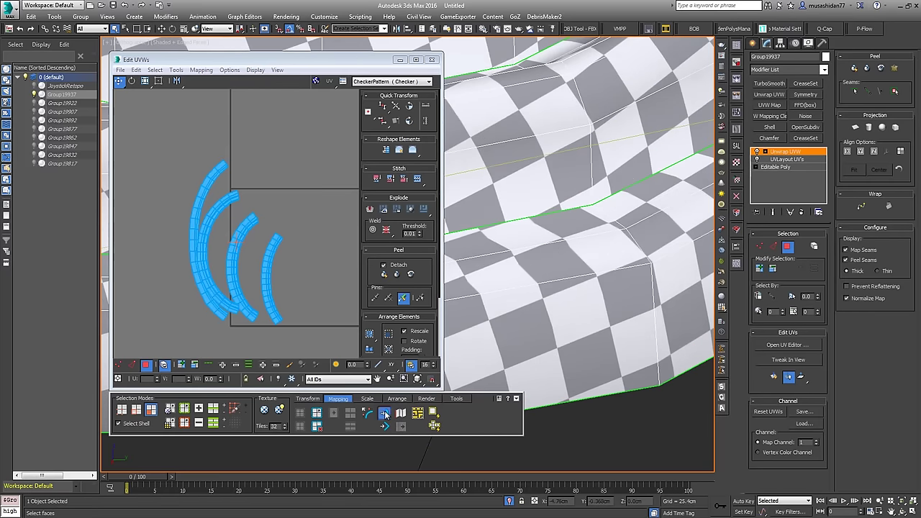
Step: Relax the four selected UV arcs repeatedly to even out the checker pattern across the boot's steps
click(385, 414)
click(384, 414)
click(384, 413)
click(384, 412)
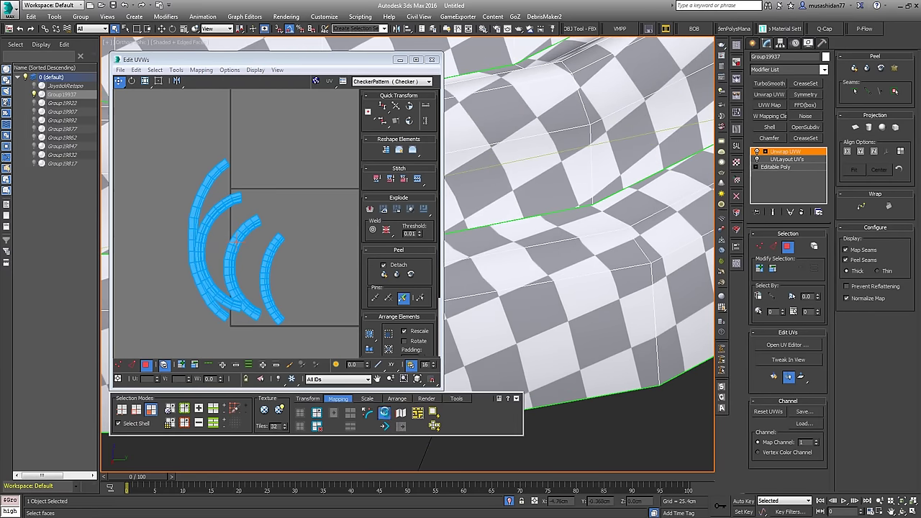
click(384, 414)
click(385, 414)
click(385, 414)
click(385, 413)
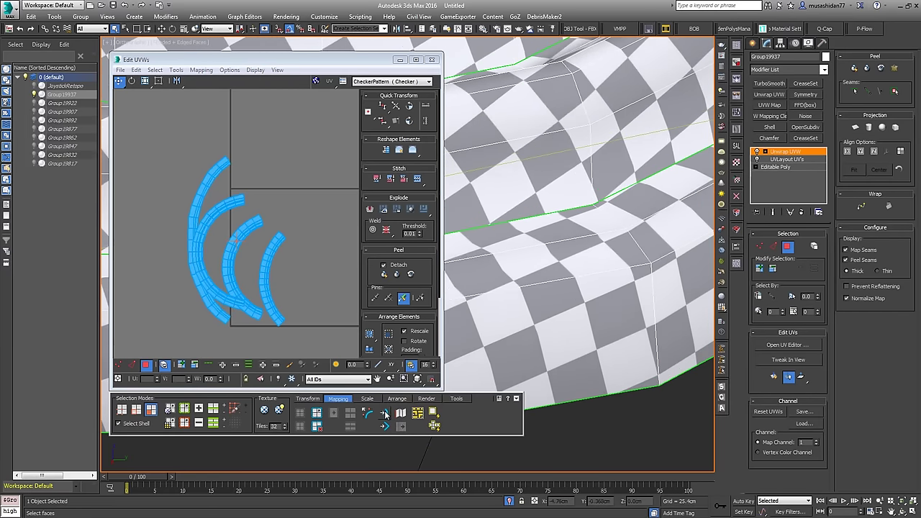
click(385, 414)
click(385, 414)
click(385, 414)
click(385, 414)
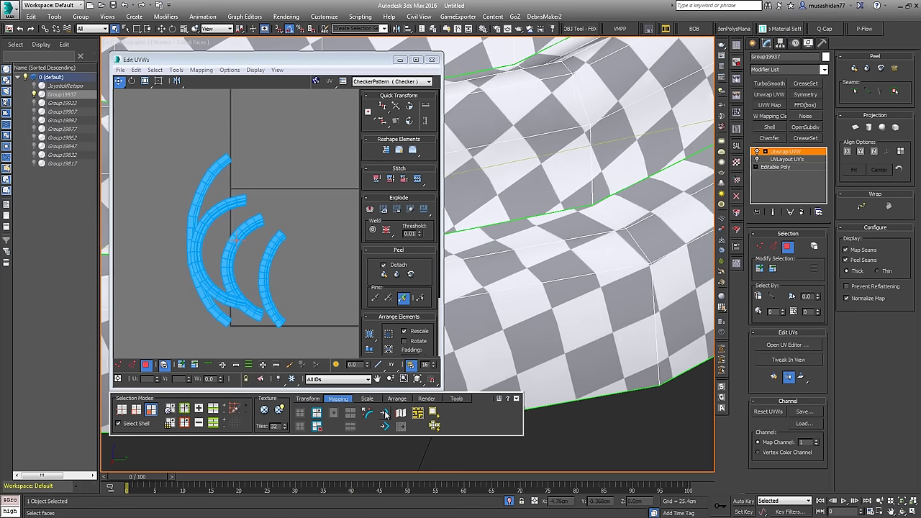
click(385, 413)
click(385, 414)
click(385, 414)
click(385, 414)
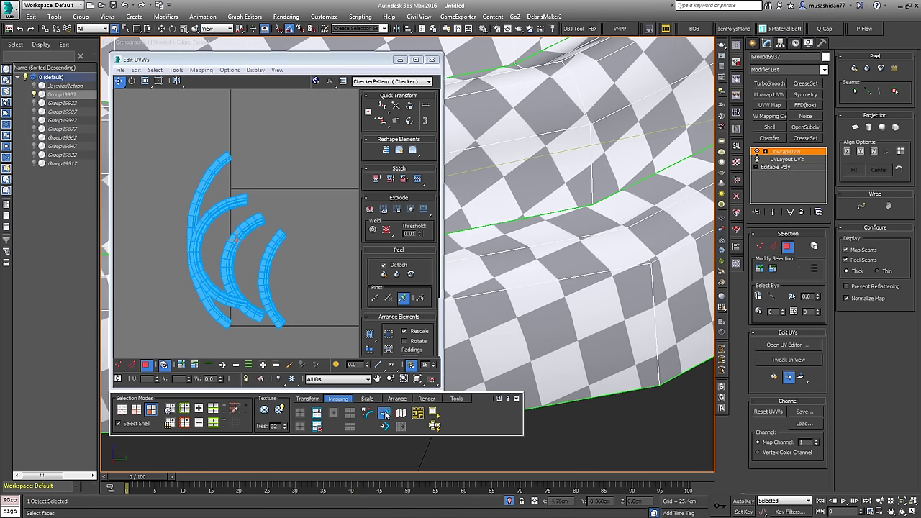
click(385, 413)
click(384, 414)
click(385, 414)
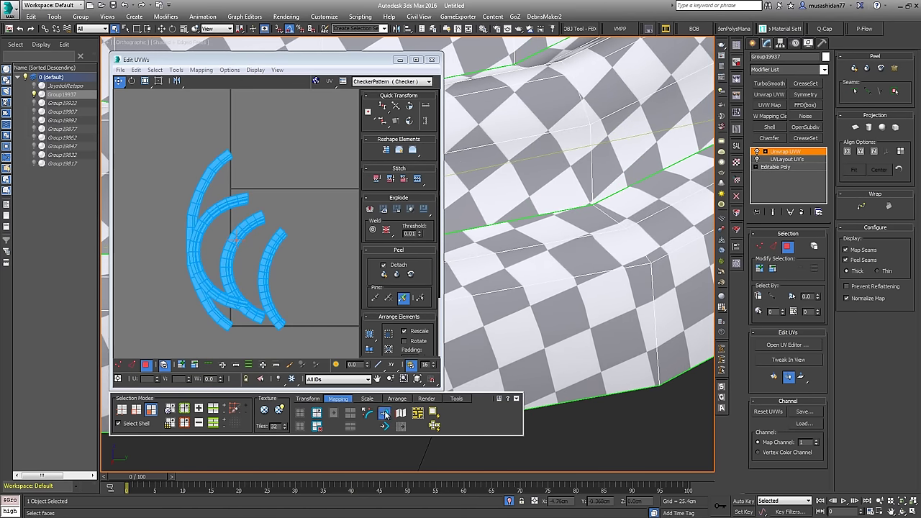
click(385, 413)
click(384, 413)
Step: Straighten the four UV arcs into upright rectangular strips and check the pattern around the boot
alt+middle_drag(590, 288, 662, 243)
scroll(566, 294, down, 4)
scroll(650, 232, down, 4)
middle_drag(322, 269, 270, 253)
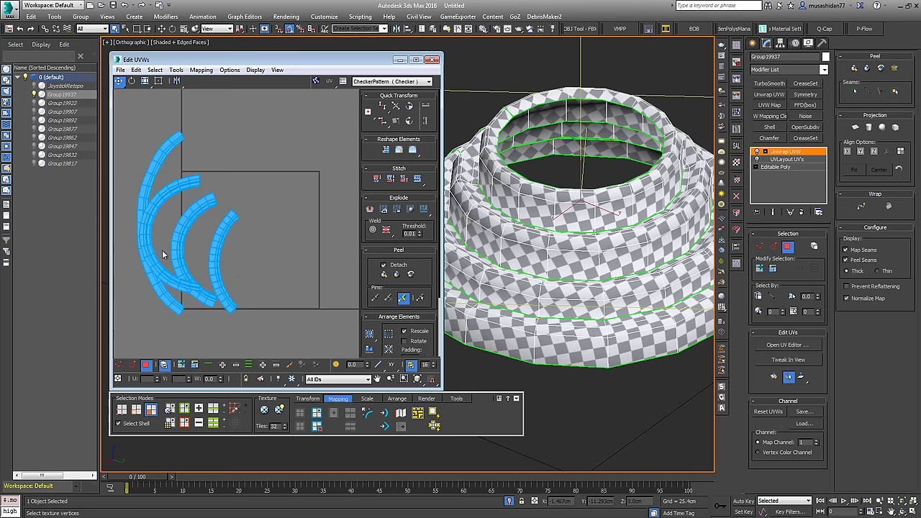
middle_drag(261, 256, 288, 250)
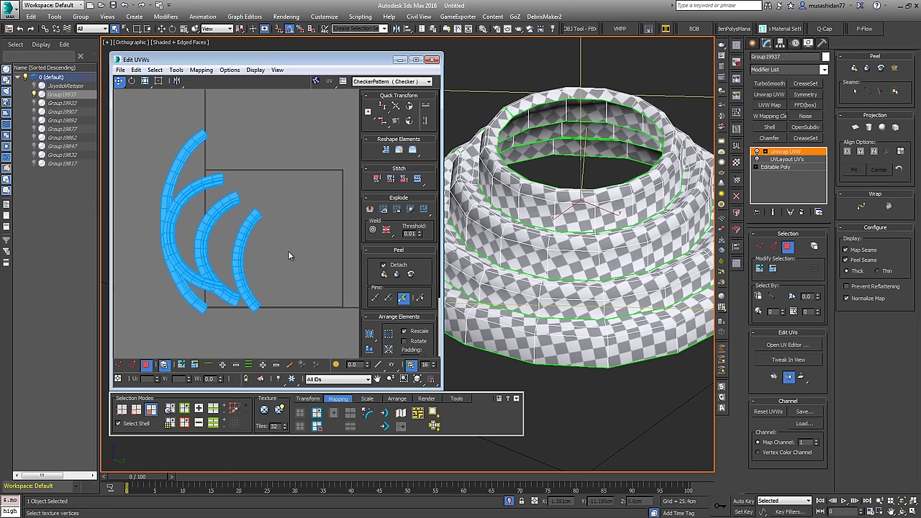
key(r)
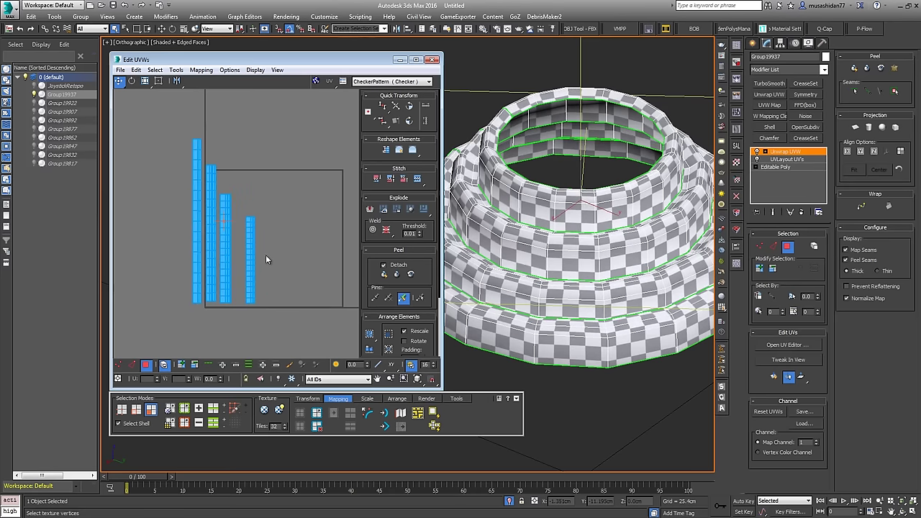
alt+middle_drag(530, 278, 646, 257)
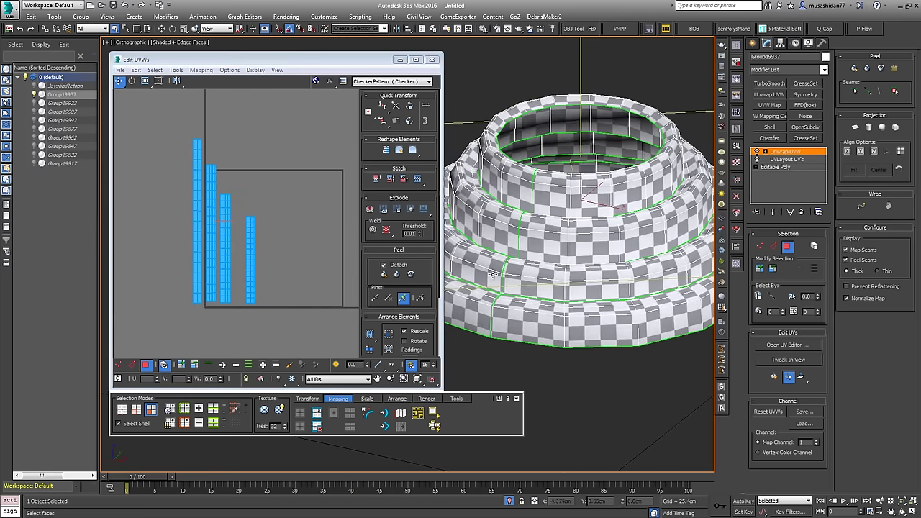
alt+middle_drag(698, 288, 702, 285)
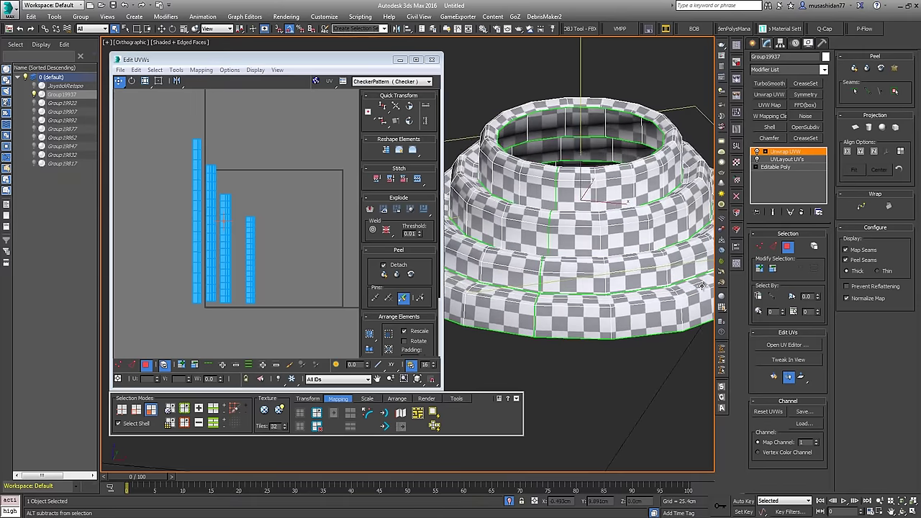
Step: Pack the four straightened UV strips side by side inside the UV square
click(388, 349)
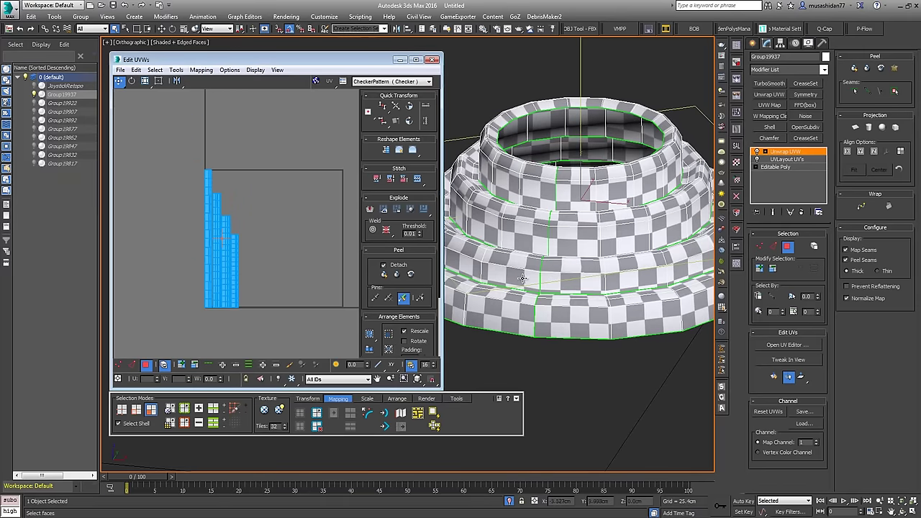
alt+middle_drag(523, 278, 544, 291)
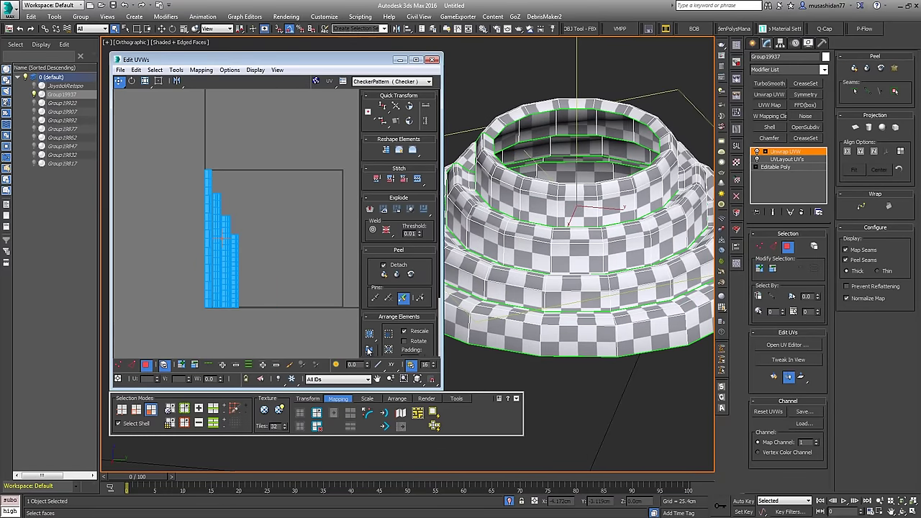
alt+middle_drag(616, 297, 375, 429)
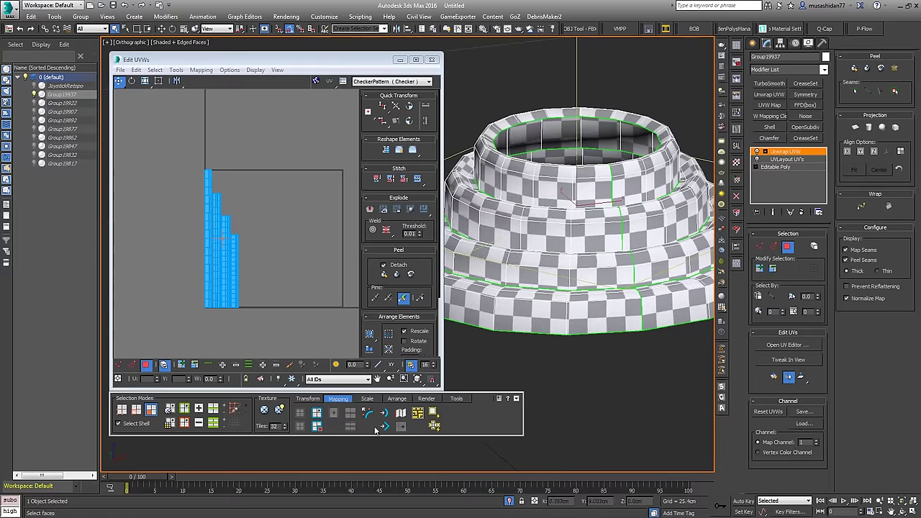
Step: Display the coloured numbered checker texture on the boot and set its tiling to 10
click(265, 409)
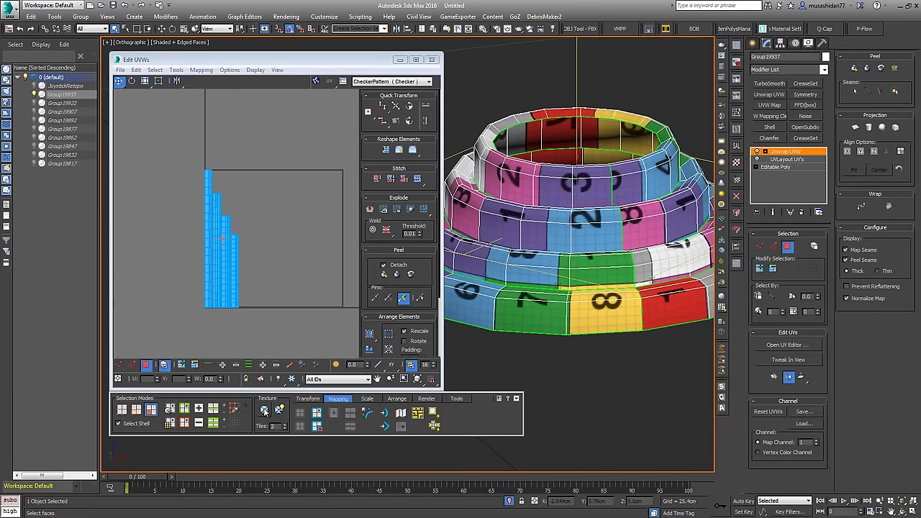
click(285, 423)
click(285, 424)
click(284, 423)
click(285, 424)
click(285, 424)
click(285, 423)
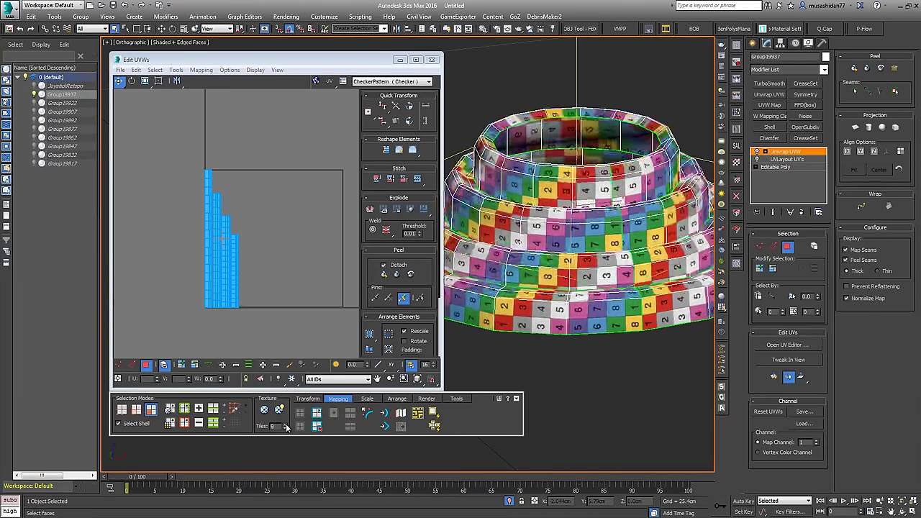
click(286, 424)
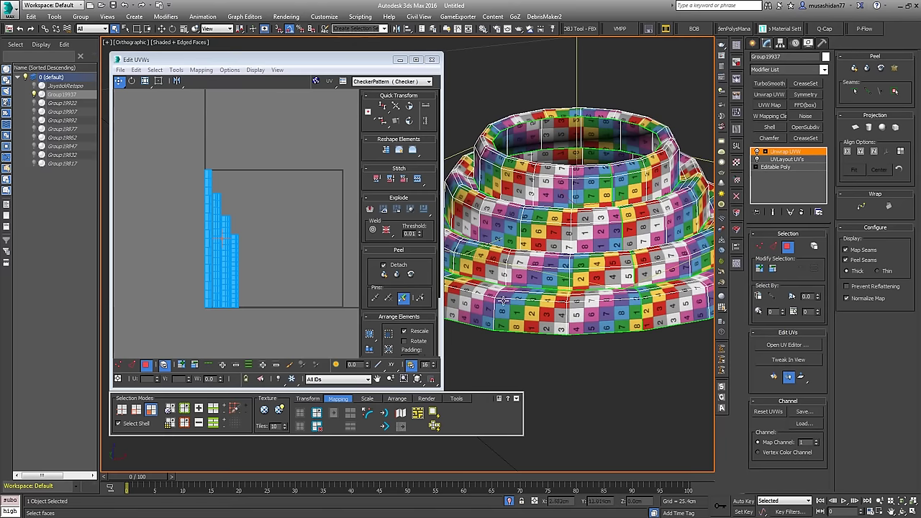
Step: Examine the numbered checker texture around the boot for stretching and mismatches between its steps
middle_drag(553, 224, 573, 244)
scroll(573, 244, up, 4)
middle_drag(542, 142, 554, 72)
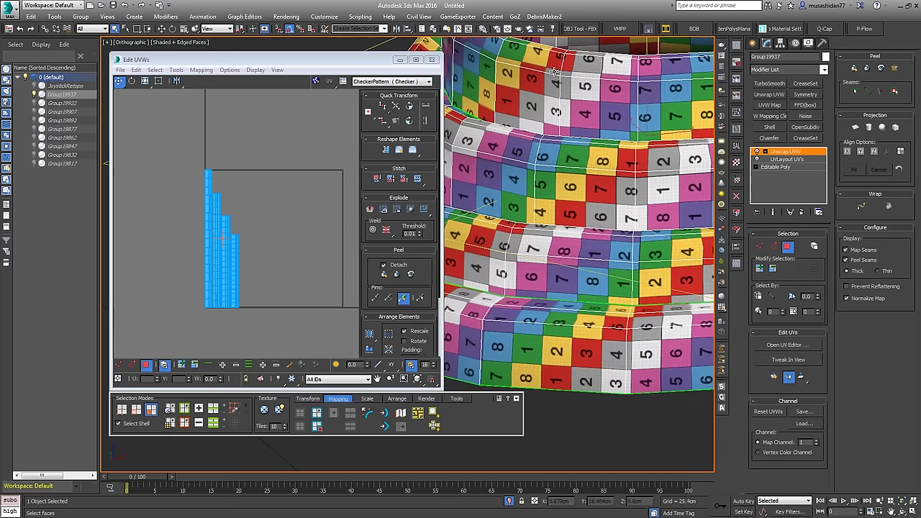
middle_drag(604, 291, 591, 333)
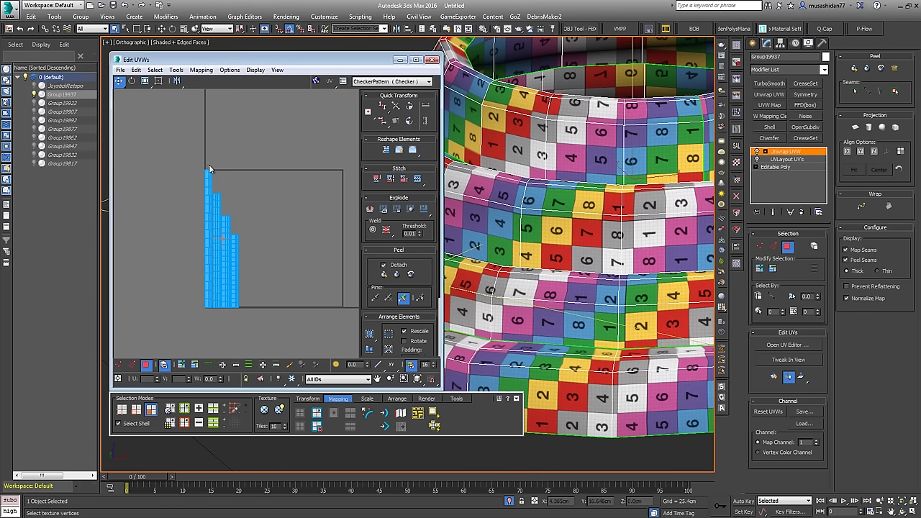
scroll(528, 248, down, 3)
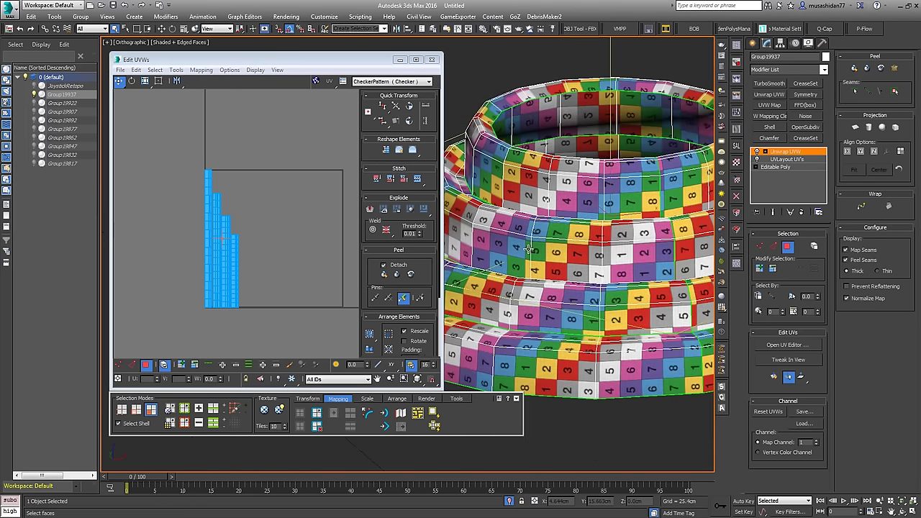
scroll(545, 243, down, 2)
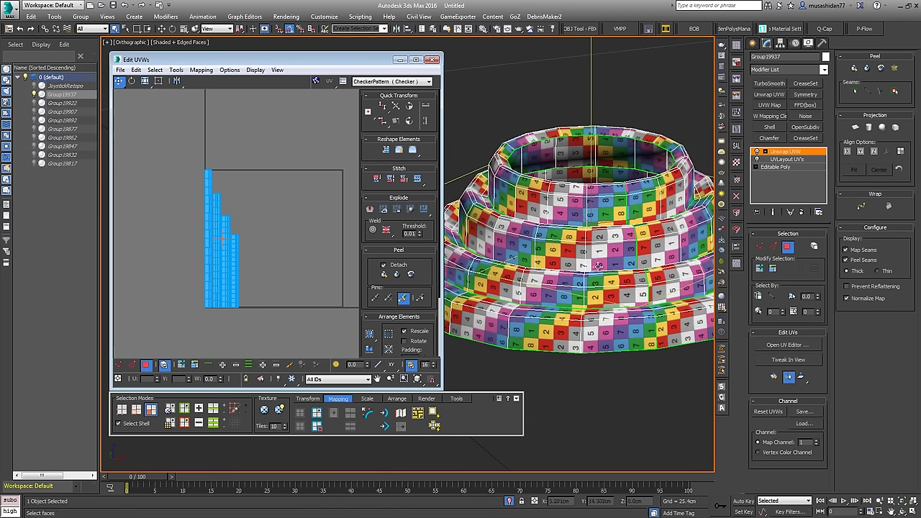
alt+middle_drag(566, 292, 632, 280)
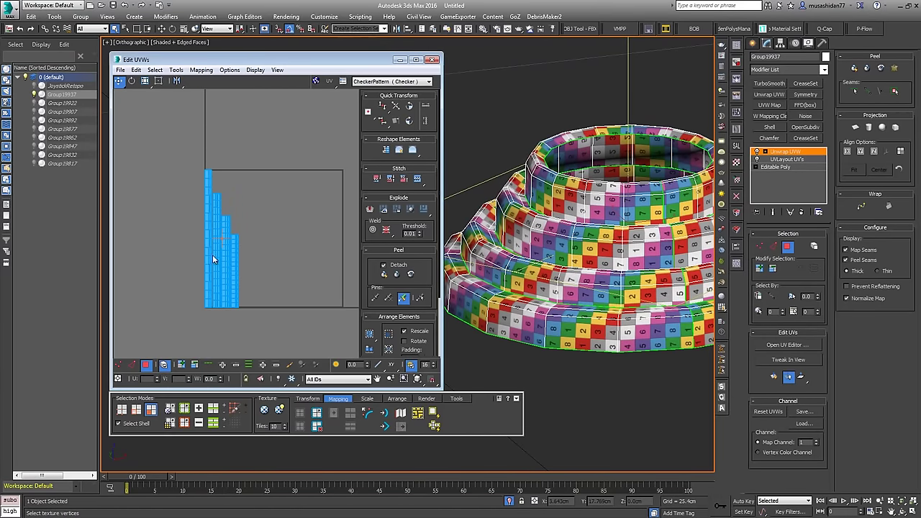
alt+middle_drag(555, 294, 629, 277)
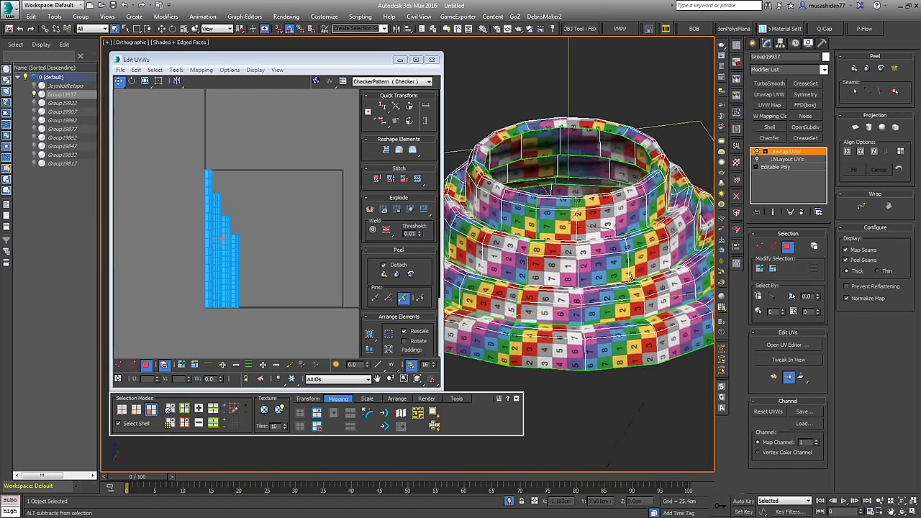
ctrl+alt+middle_drag(602, 332, 606, 238)
alt+middle_drag(579, 330, 583, 325)
Step: Select a vertex on the lower step's crease and examine the distorted squares along the surrounding creases
key(1)
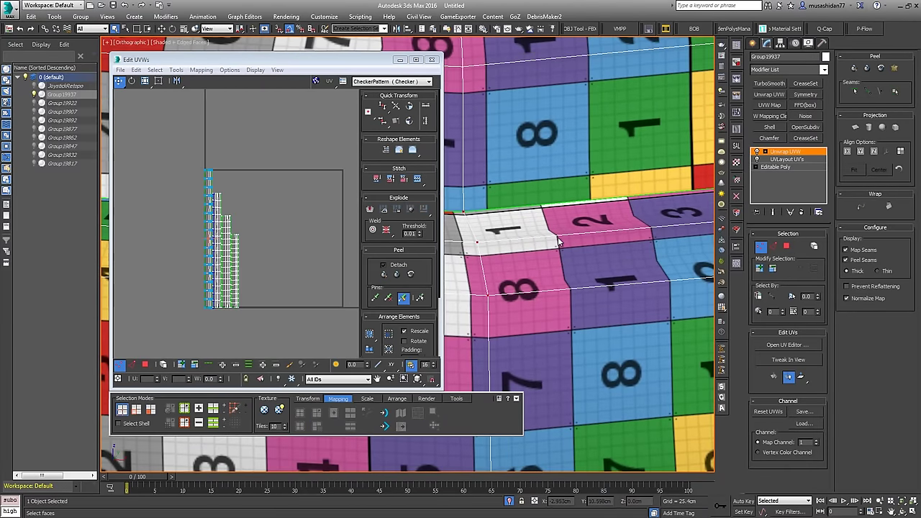
click(478, 243)
alt+middle_drag(496, 250, 489, 286)
middle_drag(555, 153, 558, 370)
middle_drag(519, 121, 526, 164)
middle_drag(597, 237, 551, 185)
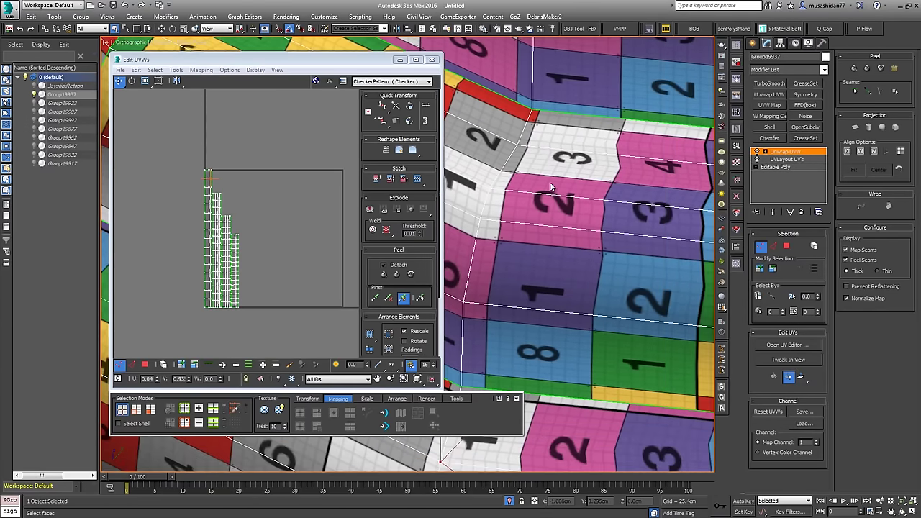
scroll(551, 185, down, 2)
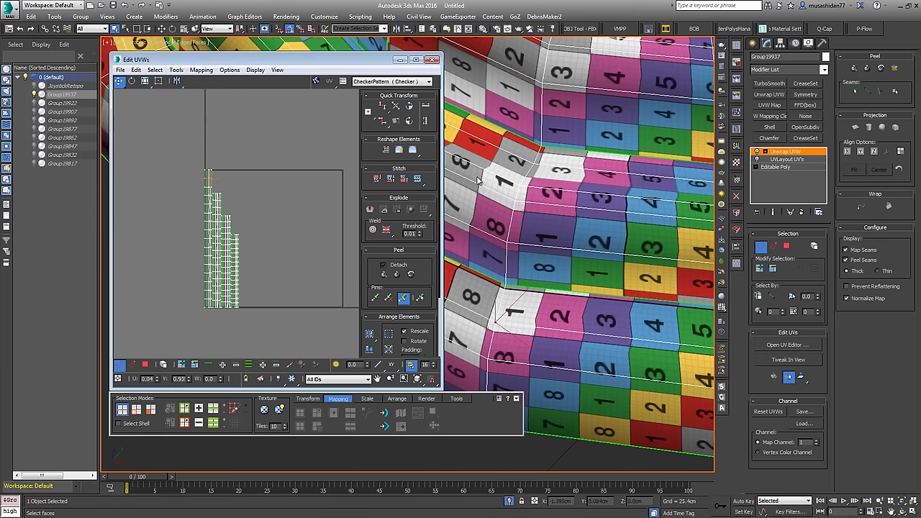
Step: Select the horizontal crease edges on the boot's steps, extend them to full loops, and break the UVs along them
click(774, 247)
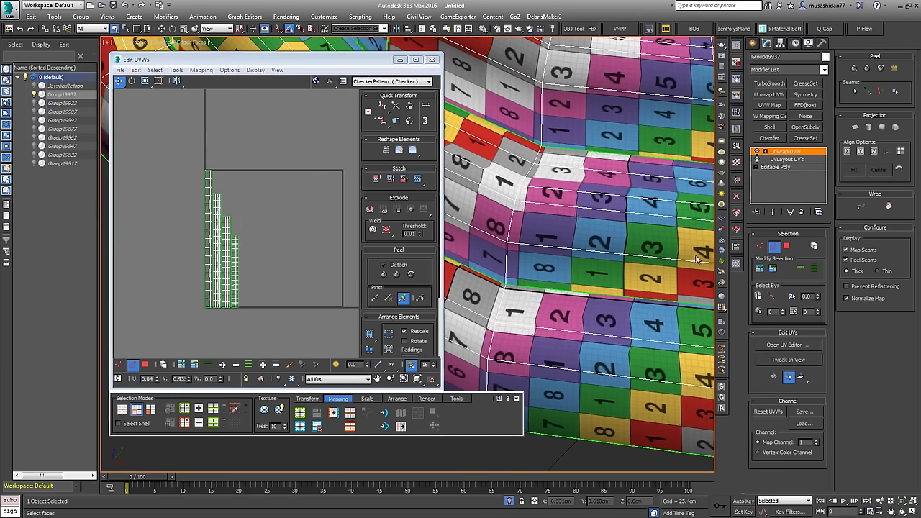
click(542, 328)
alt+middle_drag(541, 328, 527, 304)
click(527, 324)
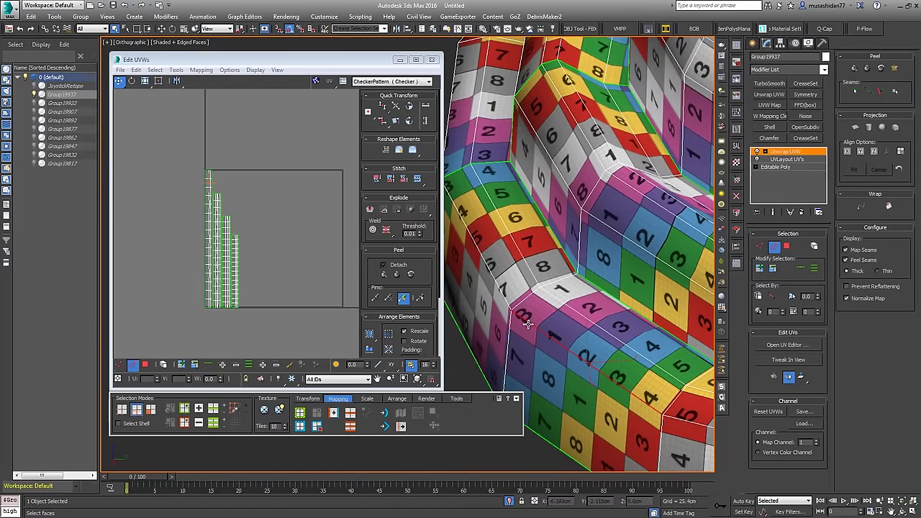
click(565, 302)
alt+middle_drag(625, 183, 591, 197)
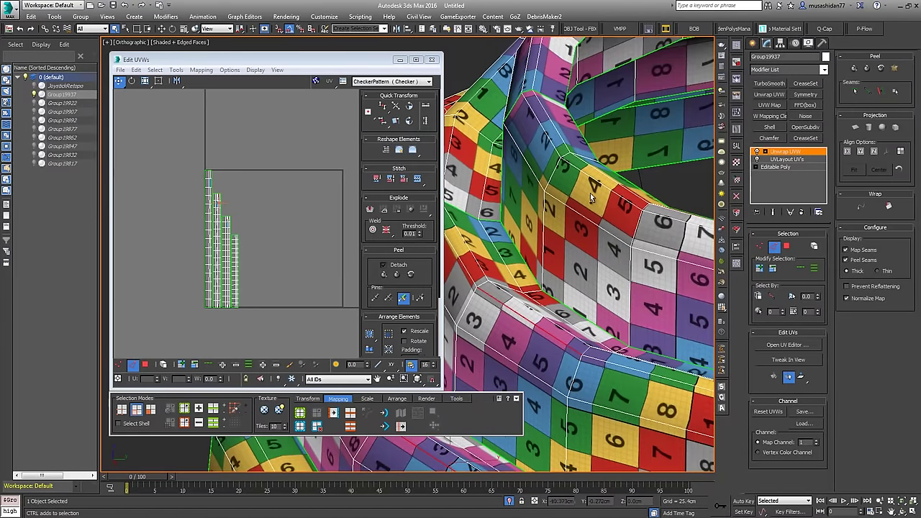
click(596, 183)
click(800, 269)
right_click(210, 238)
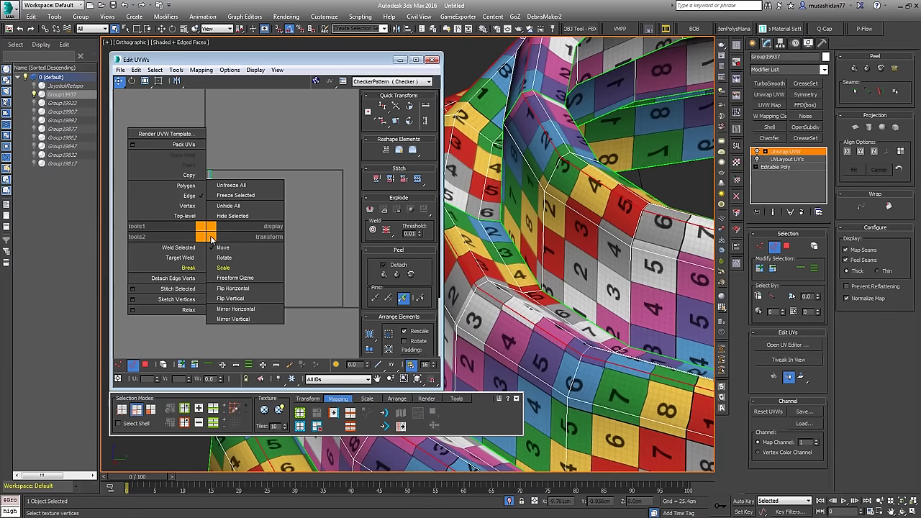
click(192, 268)
Step: Select all the separated UV strips and pack them into the UV square
middle_drag(253, 249, 295, 230)
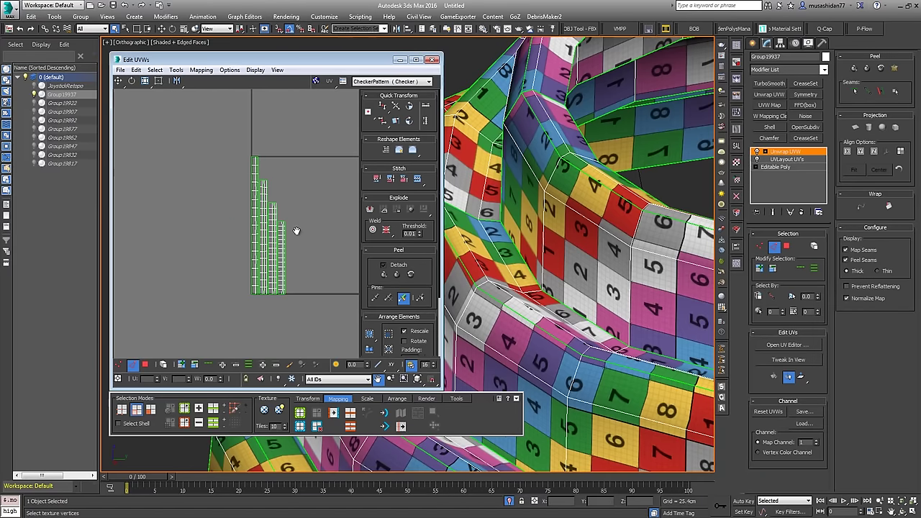
drag(306, 170, 207, 287)
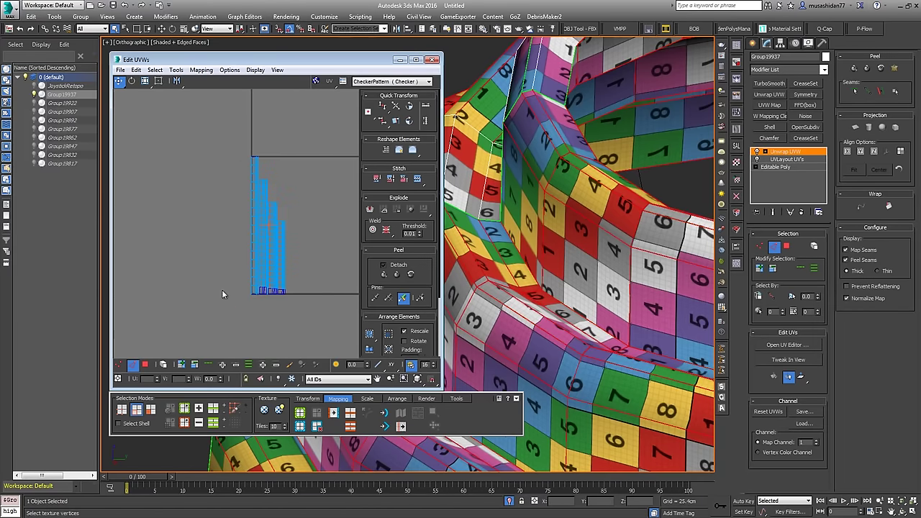
click(369, 336)
Step: Examine the packed UV strips and the numbered checker texture across the whole boot
scroll(266, 289, up, 4)
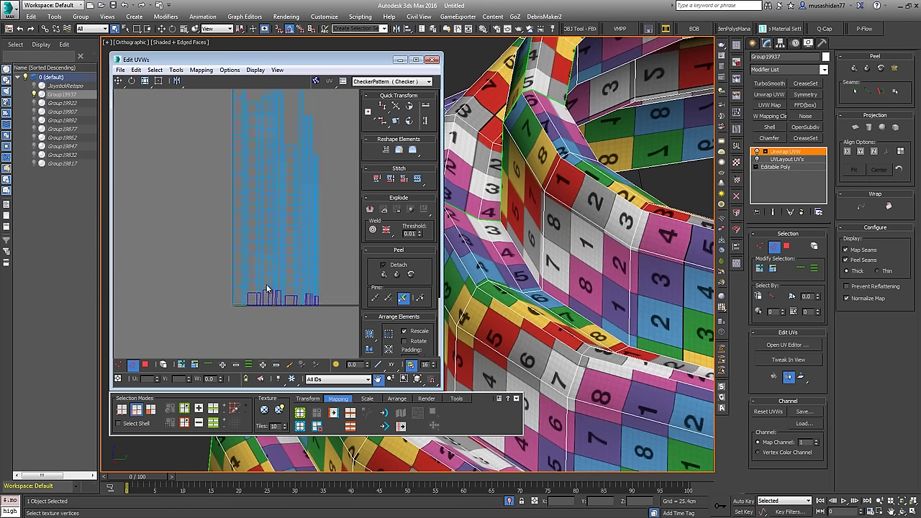
scroll(267, 289, down, 4)
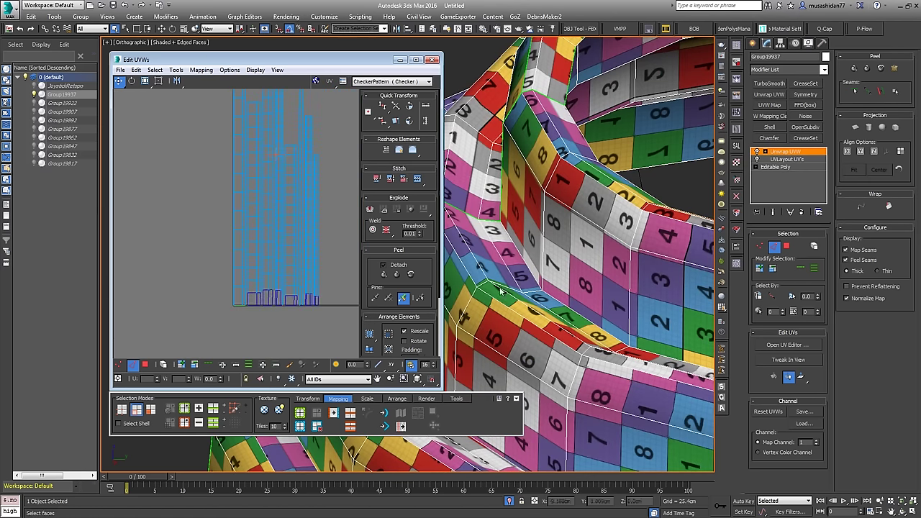
scroll(538, 255, down, 2)
scroll(538, 255, down, 2)
middle_drag(266, 168, 230, 229)
scroll(230, 230, up, 1)
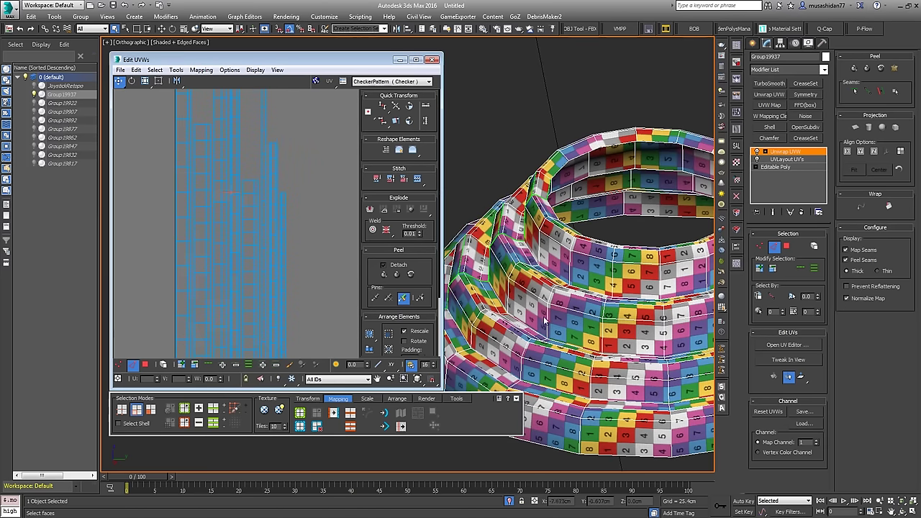
scroll(276, 238, down, 3)
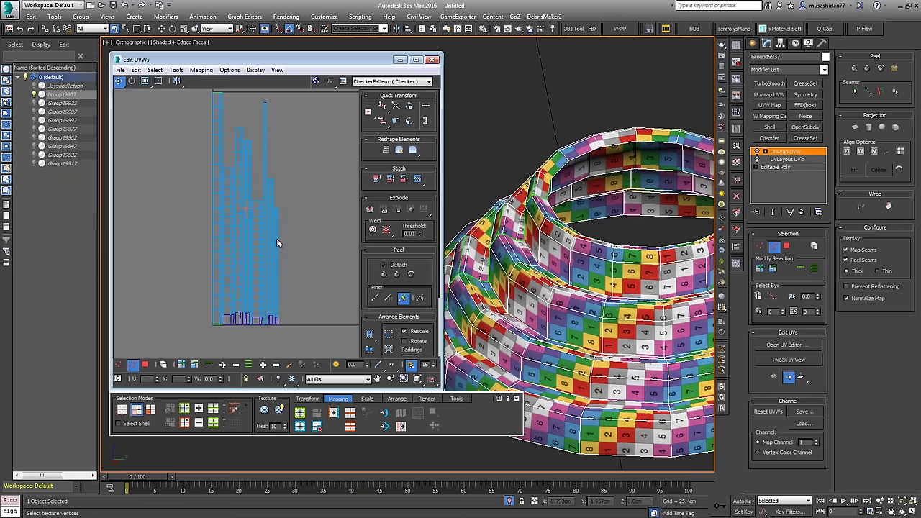
Step: Send the boot to UVLayout for editing its existing UVs and frame all the strips in the UV square
click(551, 30)
click(446, 271)
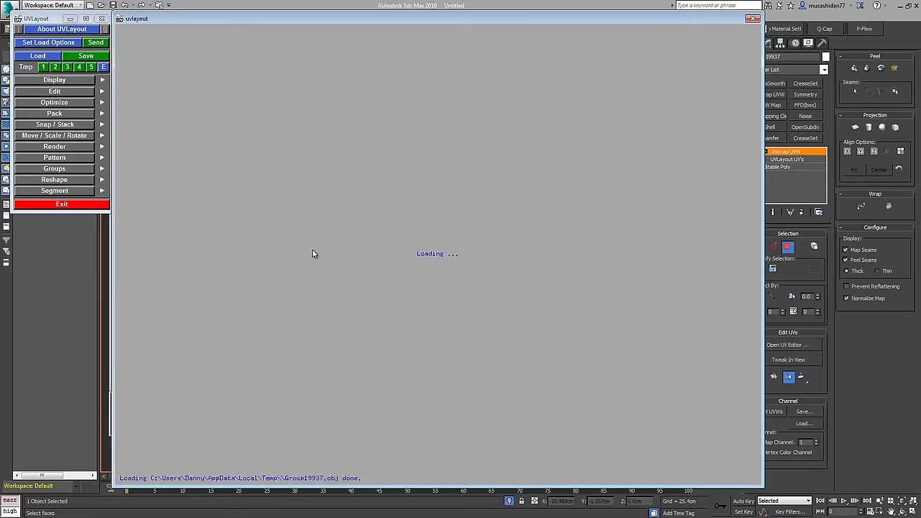
right_drag(581, 322, 430, 342)
scroll(376, 342, down, 10)
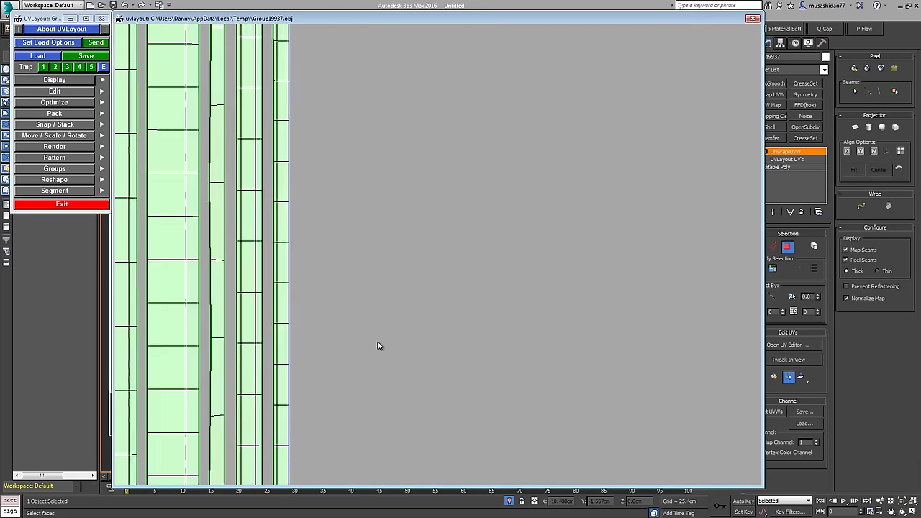
middle_drag(465, 279, 513, 299)
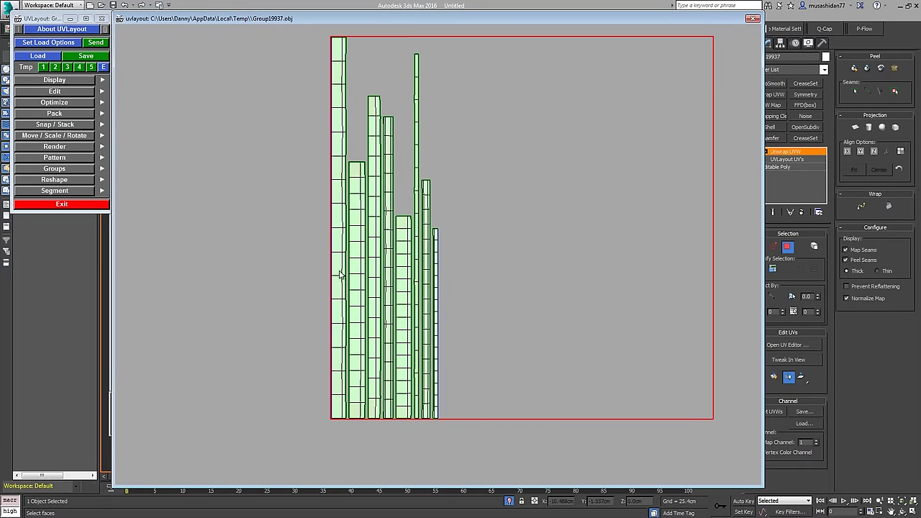
Step: Flatten the three leftmost UV strips
key(f)
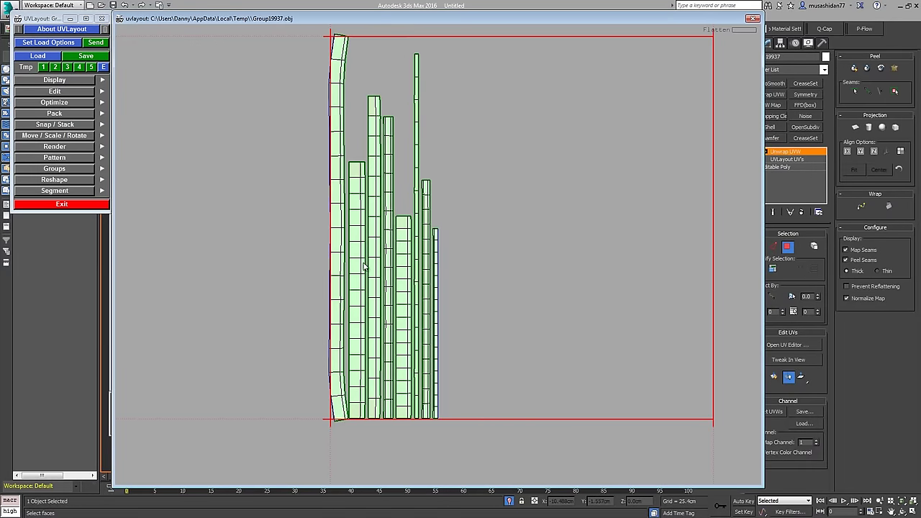
key(f)
key(f)
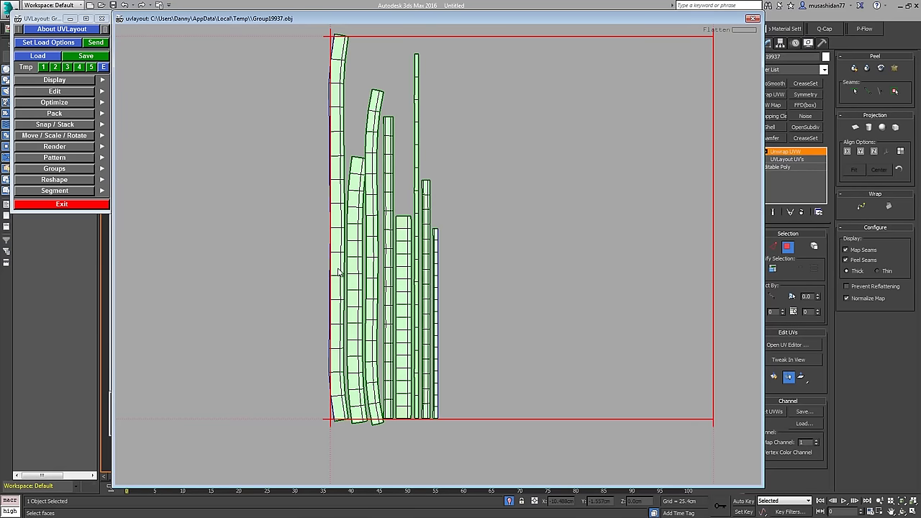
Step: Straighten all the UV strips, from the widest to the narrowest, into clean rectangles
key(r)
key(r)
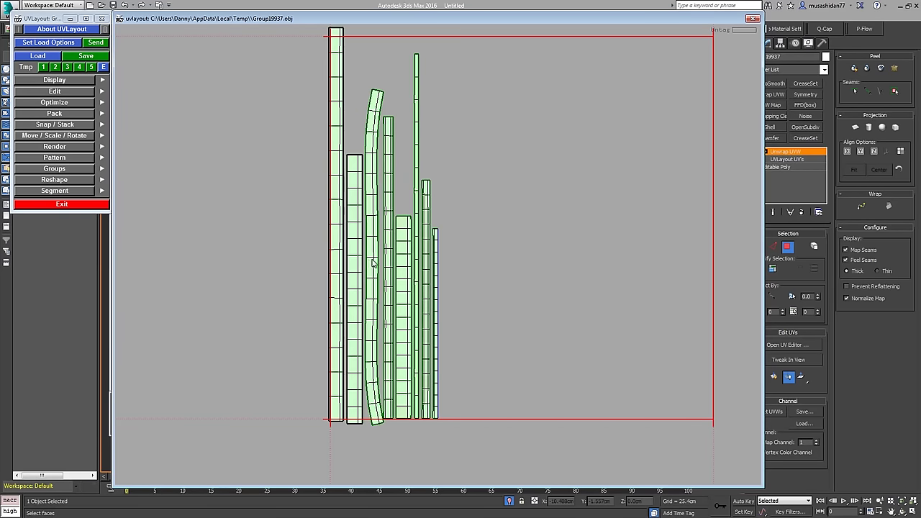
key(s)
key(s)
key(s)
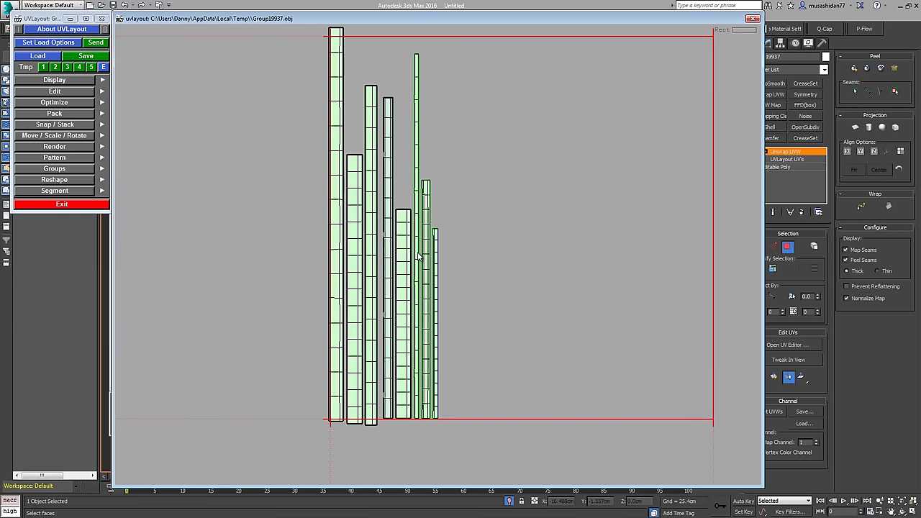
key(s)
key(s)
key(s)
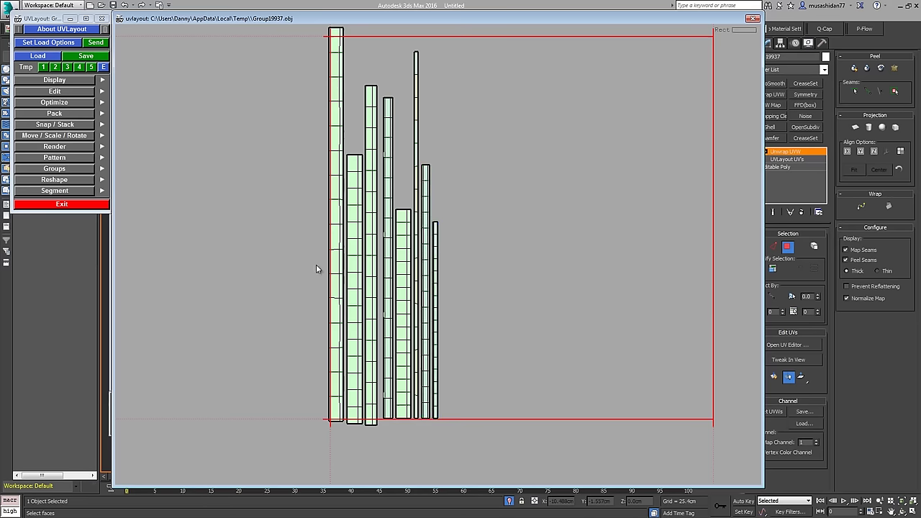
Step: Flatten the rectangular strips again and send the boot's UVs back to 3ds Max
key(f)
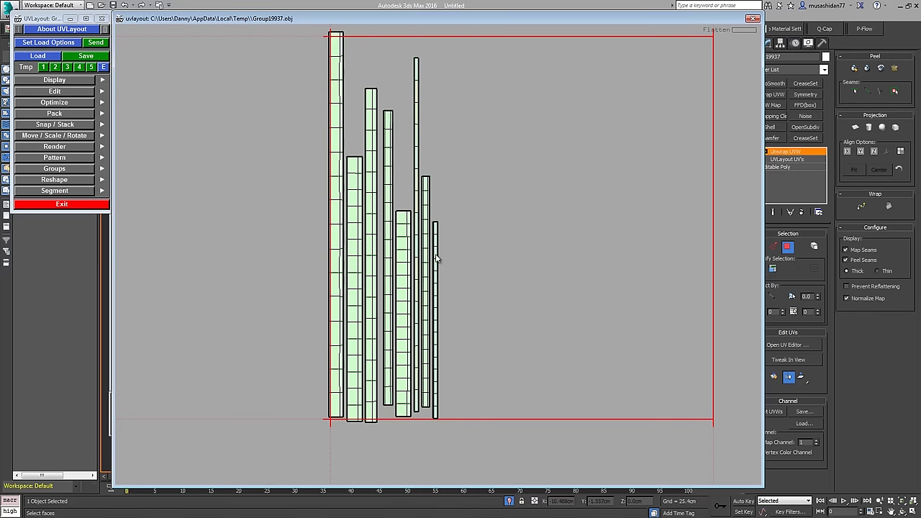
click(96, 44)
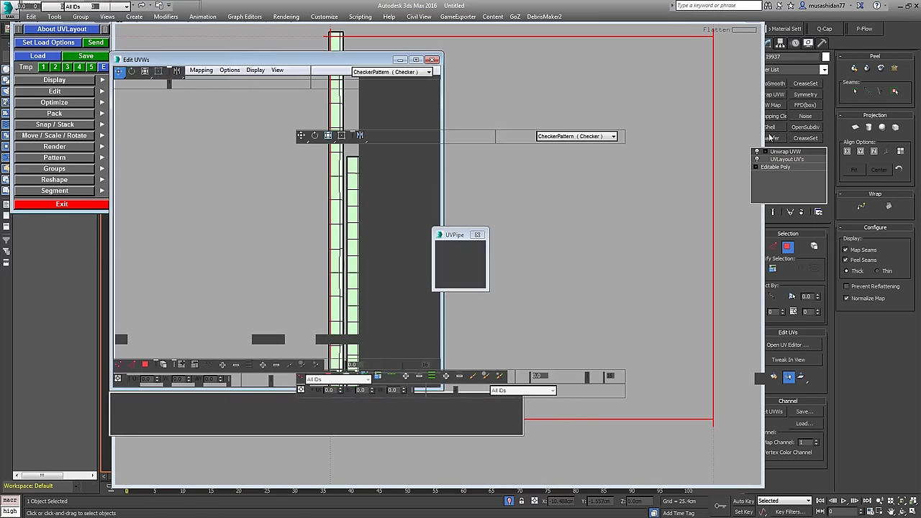
key(z)
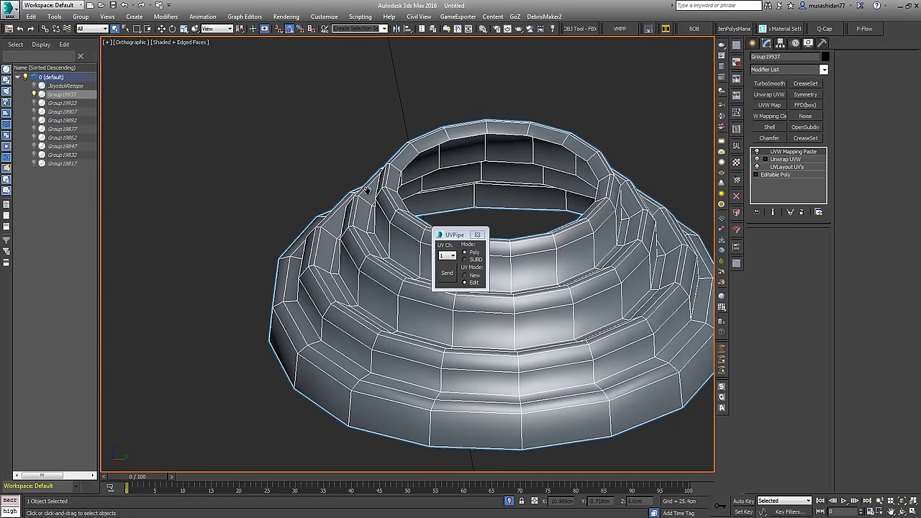
Step: Add an Unwrap UVW modifier to the boot and pack all the straightened strips into the UV square
click(771, 94)
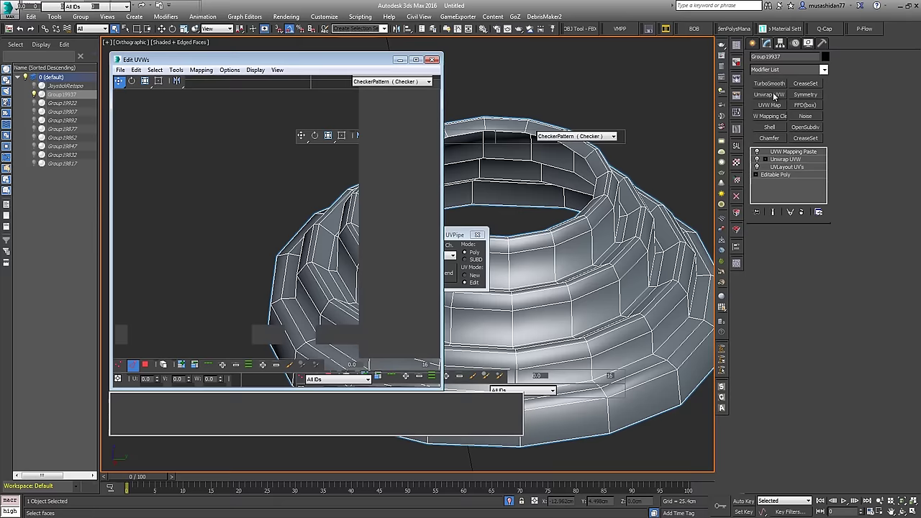
middle_drag(274, 270, 329, 261)
click(387, 349)
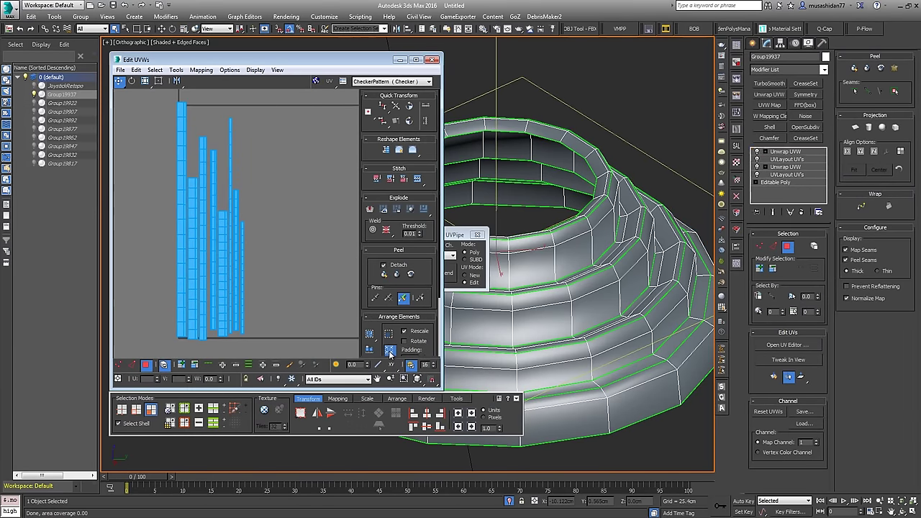
click(368, 350)
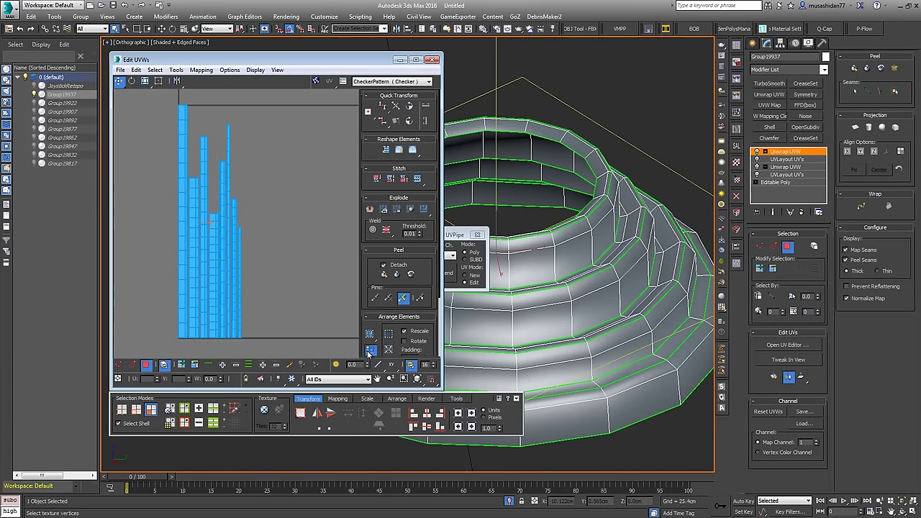
Step: Display the coloured, numbered checker texture on the boot with 12 tiles
middle_drag(539, 292, 615, 264)
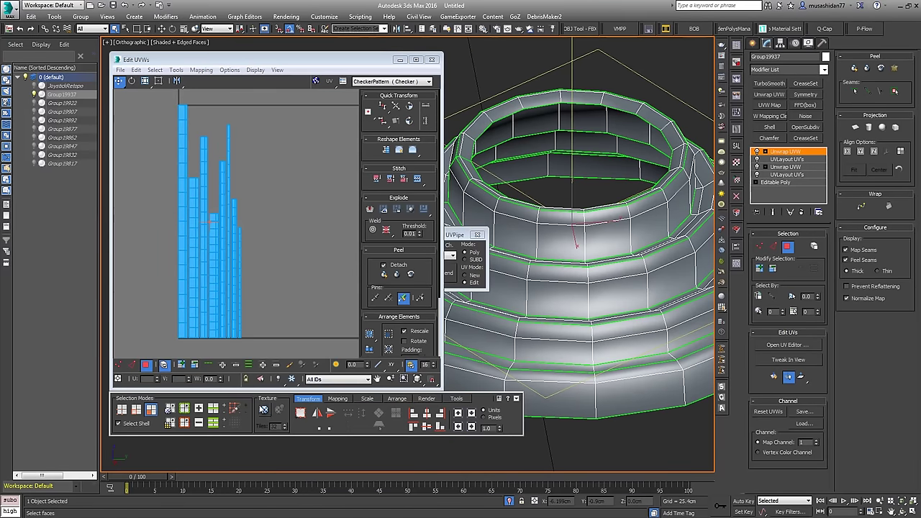
click(264, 410)
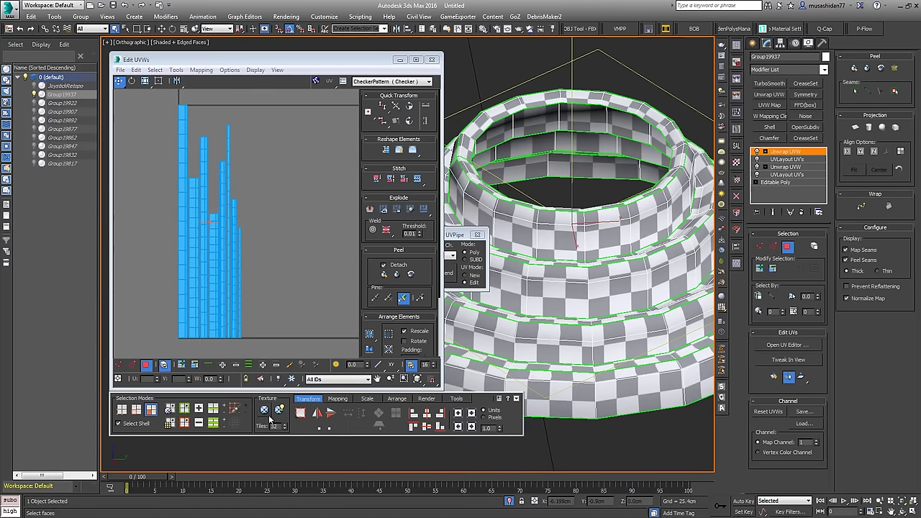
click(265, 411)
drag(286, 422, 285, 423)
click(286, 424)
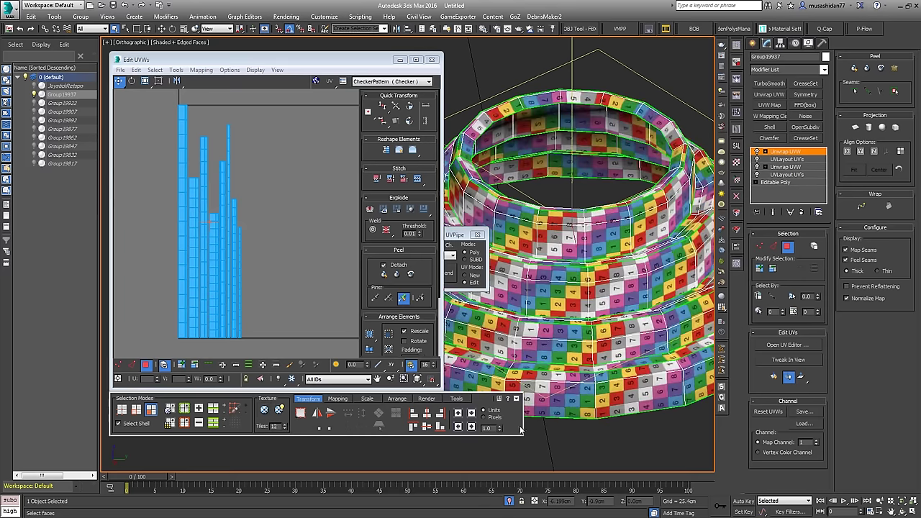
Step: Select the whole UV strip covering one of the boot's middle steps and unfold it into a curved shell
alt+middle_drag(599, 401, 597, 439)
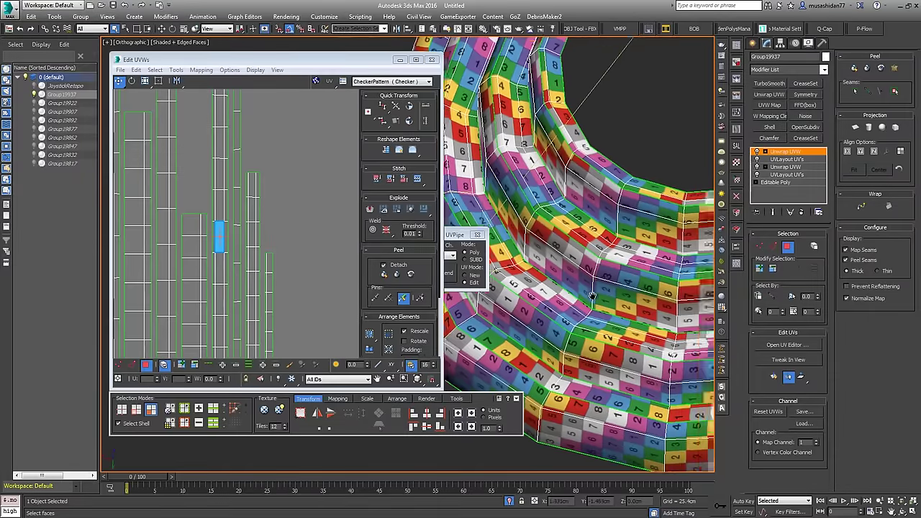
scroll(591, 295, down, 4)
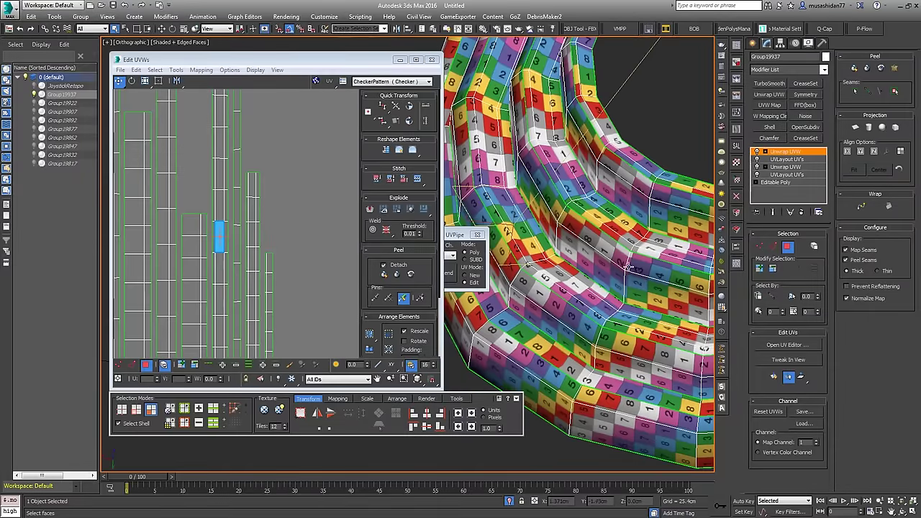
alt+middle_drag(610, 257, 562, 284)
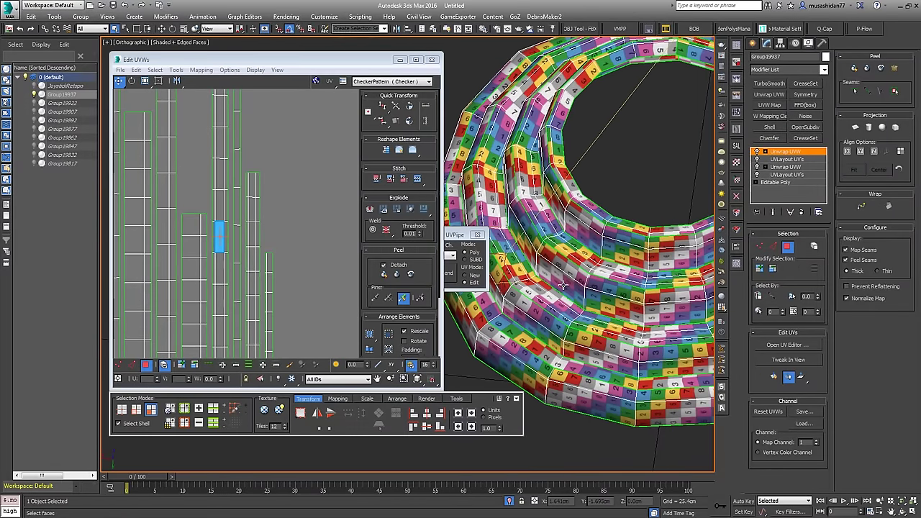
double_click(219, 173)
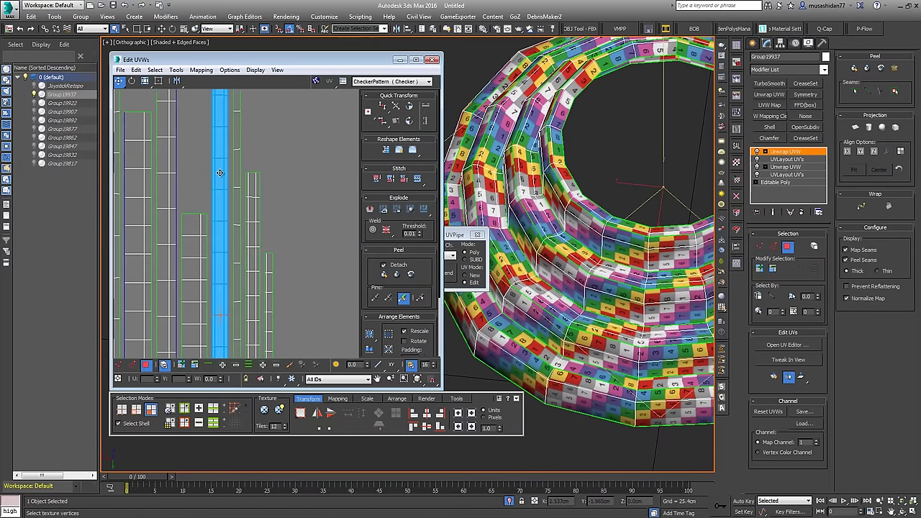
click(580, 252)
middle_drag(559, 298, 554, 265)
scroll(554, 265, down, 2)
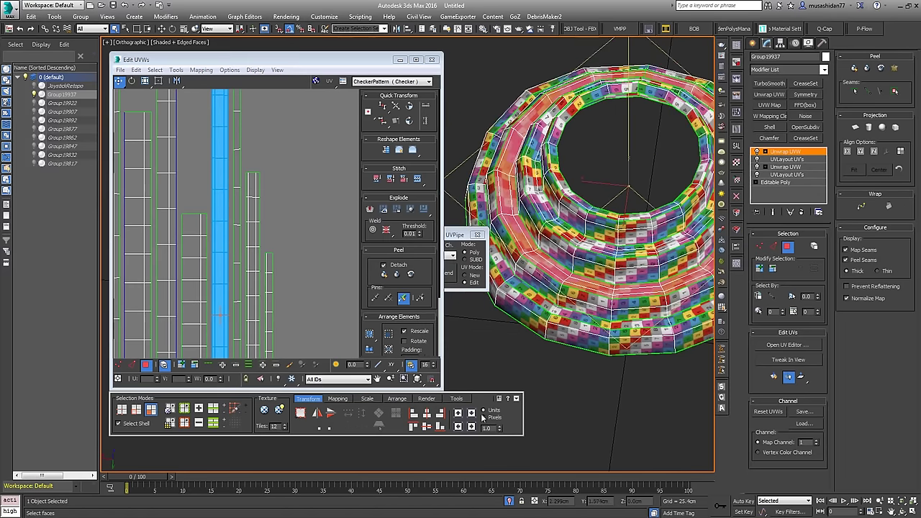
click(338, 399)
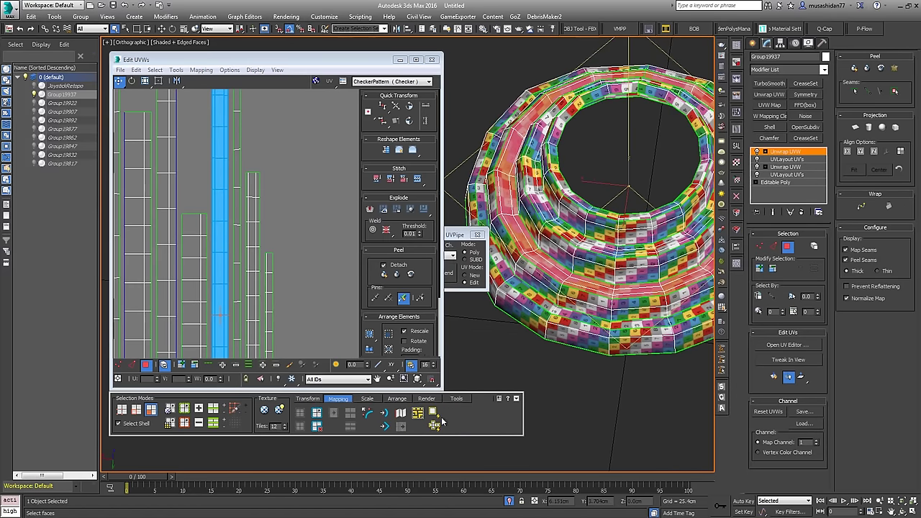
click(432, 413)
Step: Examine the checker texture on the unfolded strip and its neighbours from above and from the side
scroll(586, 234, up, 10)
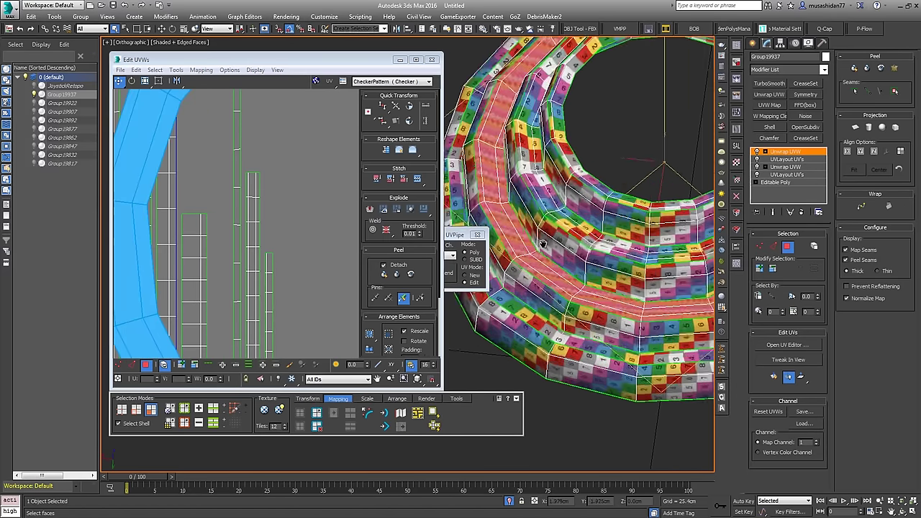
scroll(586, 234, up, 3)
scroll(586, 238, down, 12)
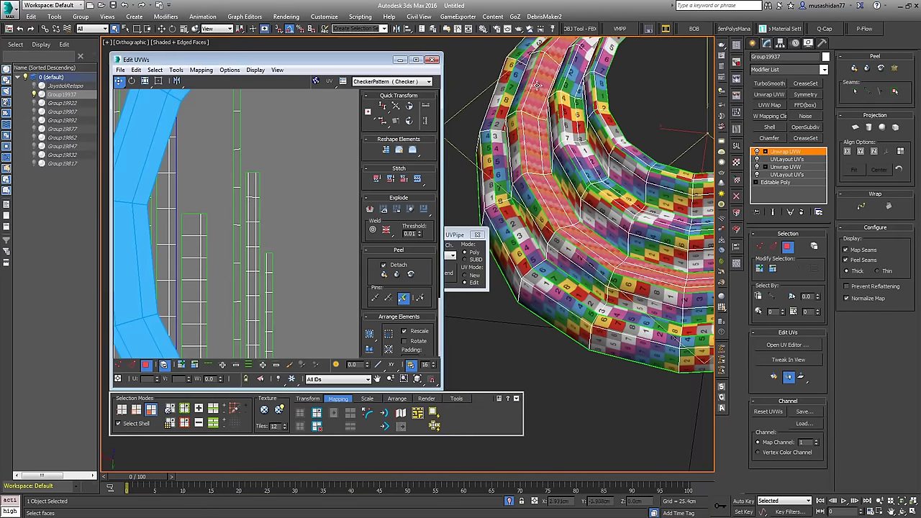
scroll(553, 243, down, 3)
alt+middle_drag(553, 243, 519, 104)
middle_drag(261, 220, 209, 216)
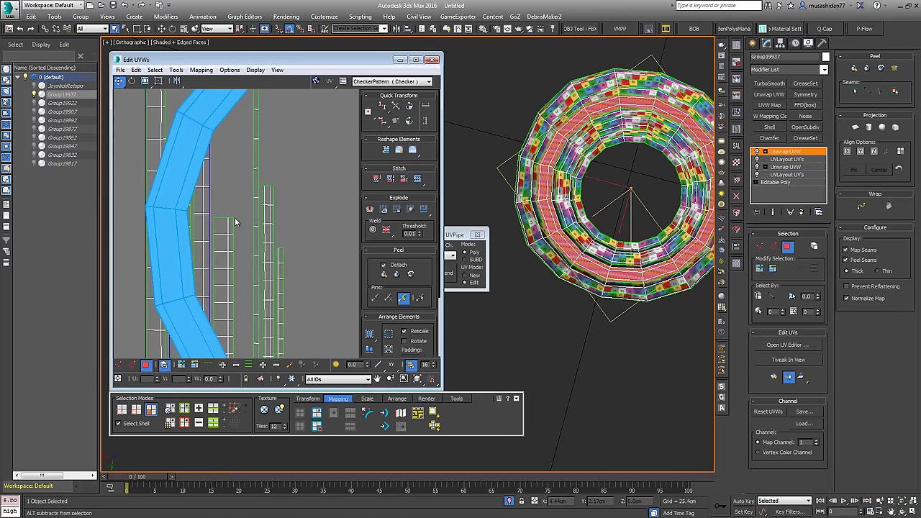
mouse_move(547, 227)
alt+middle_down()
mouse_move(560, 177)
mouse_move(537, 241)
alt+middle_up()
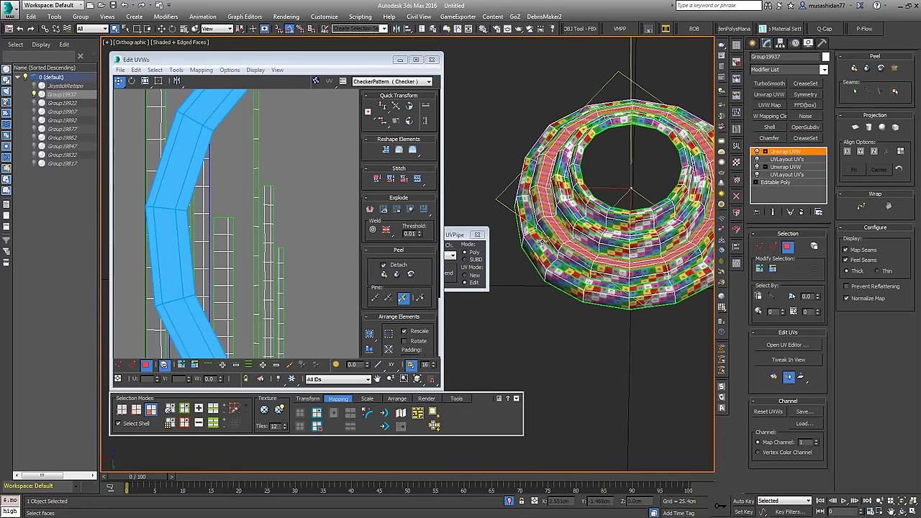
scroll(541, 242, up, 3)
alt+middle_drag(575, 160, 569, 181)
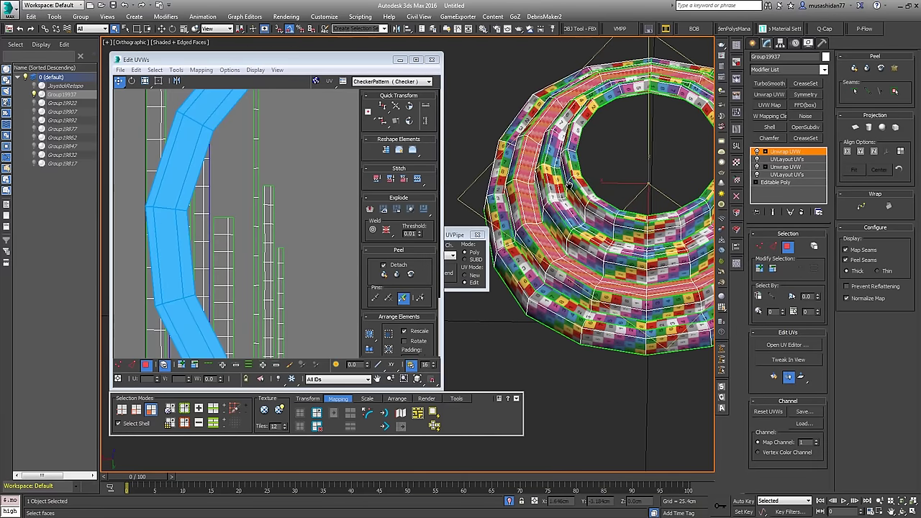
alt+middle_drag(574, 238, 563, 201)
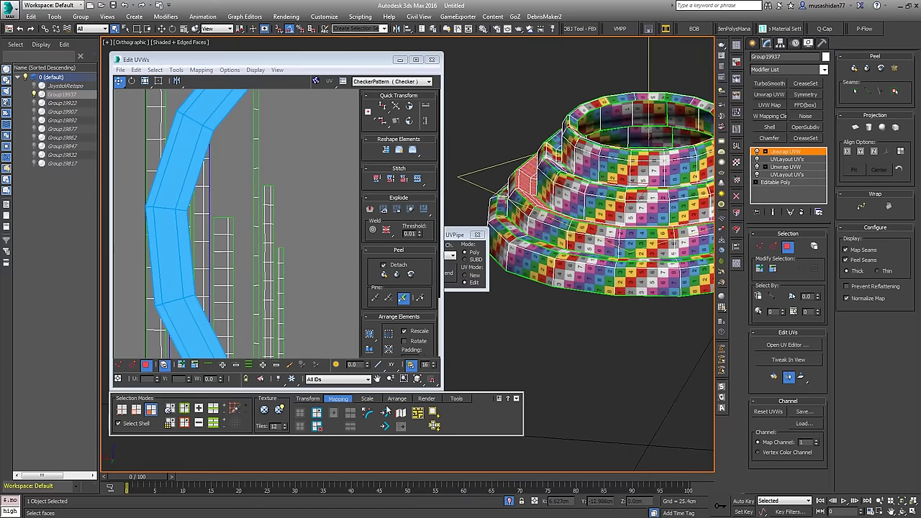
Step: Relax the curved UV shell twice and inspect its checker texture up close
click(385, 412)
click(385, 412)
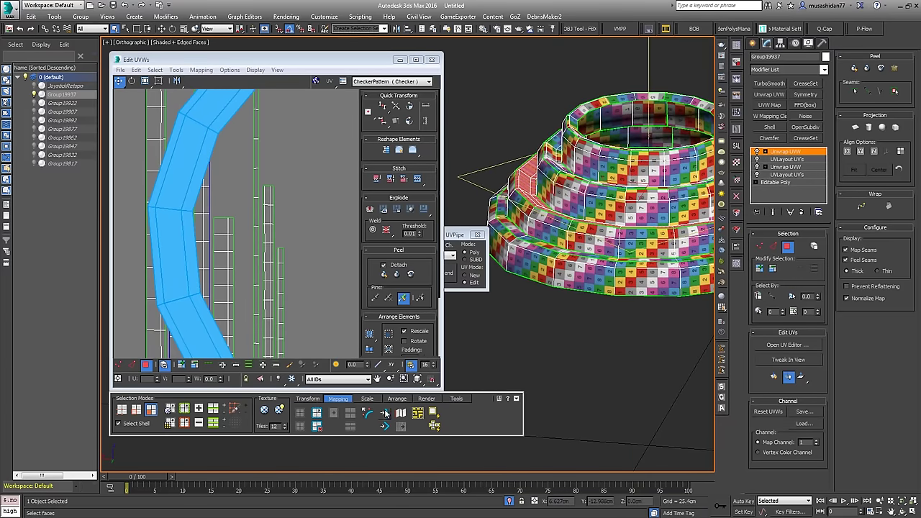
alt+middle_drag(612, 235, 577, 255)
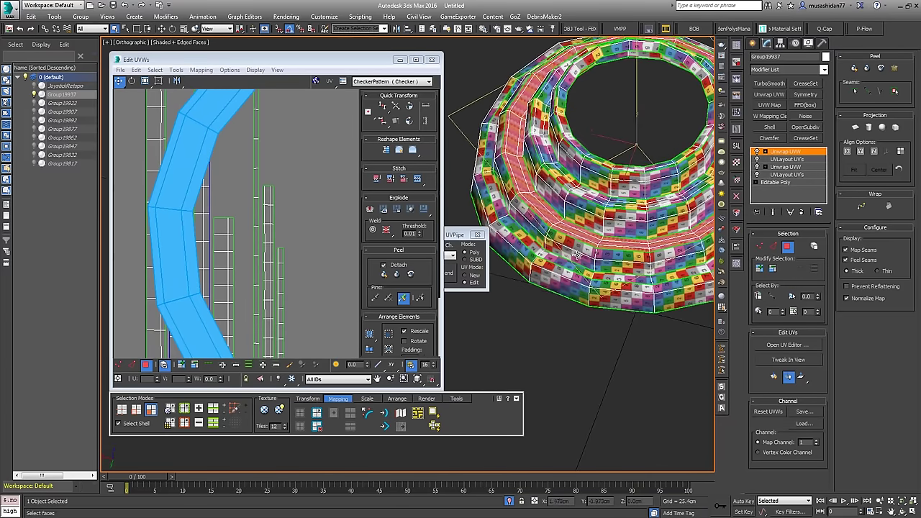
scroll(495, 249, up, 4)
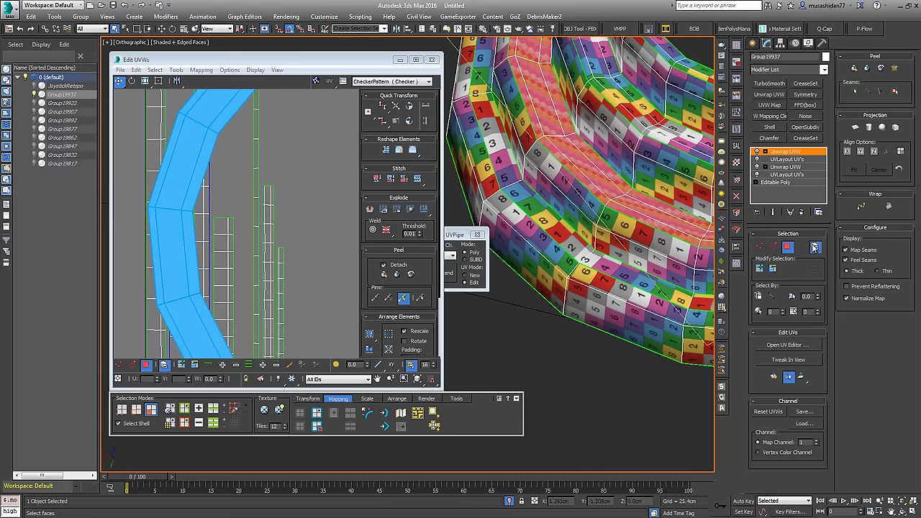
middle_drag(333, 186, 351, 161)
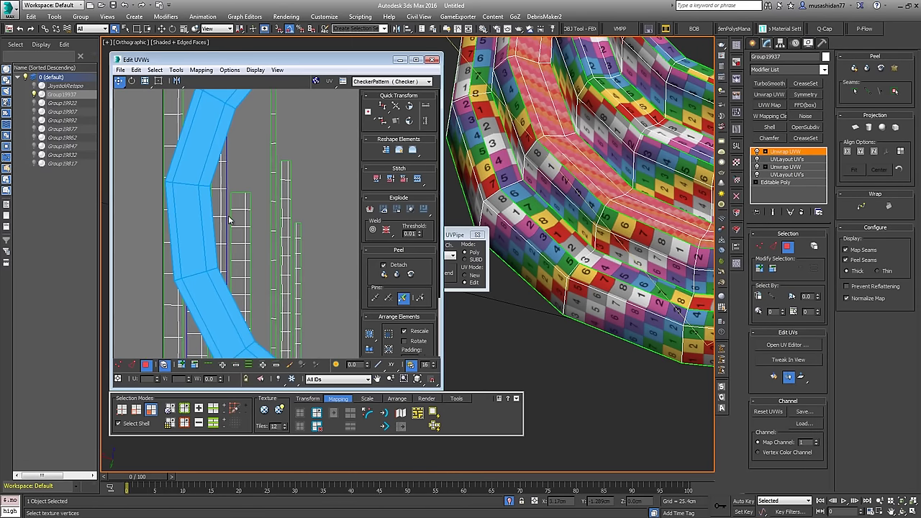
Step: Select the boot's three narrow UV strips together with the already curved shell and unfold them all into concentric rings
click(534, 208)
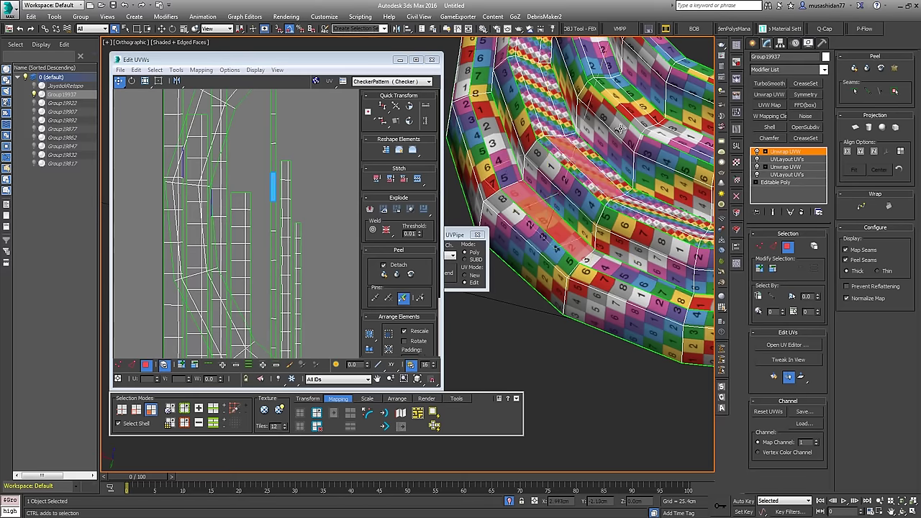
ctrl+click(637, 116)
alt+middle_drag(637, 117, 581, 136)
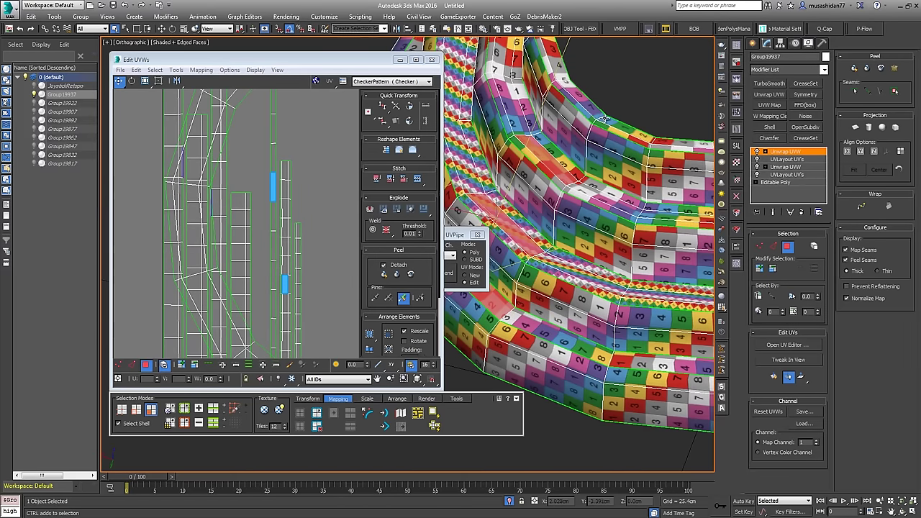
scroll(283, 133, down, 4)
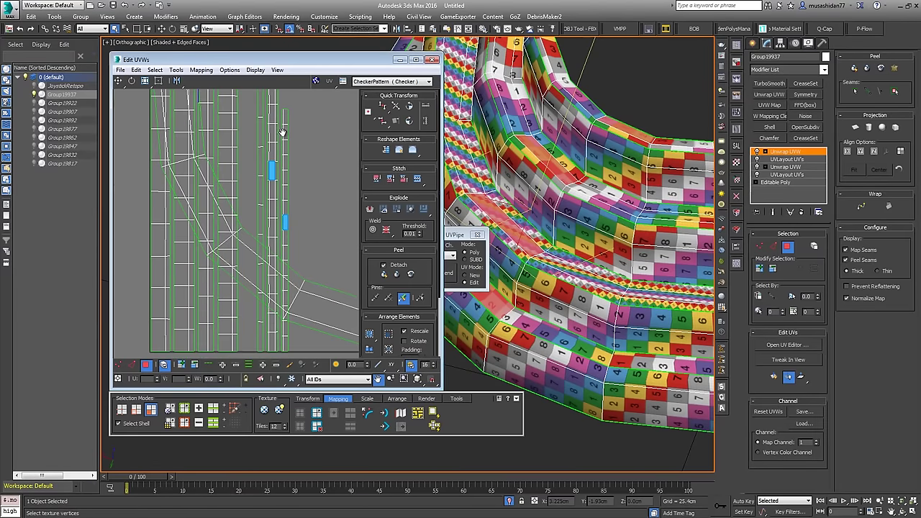
scroll(279, 163, down, 2)
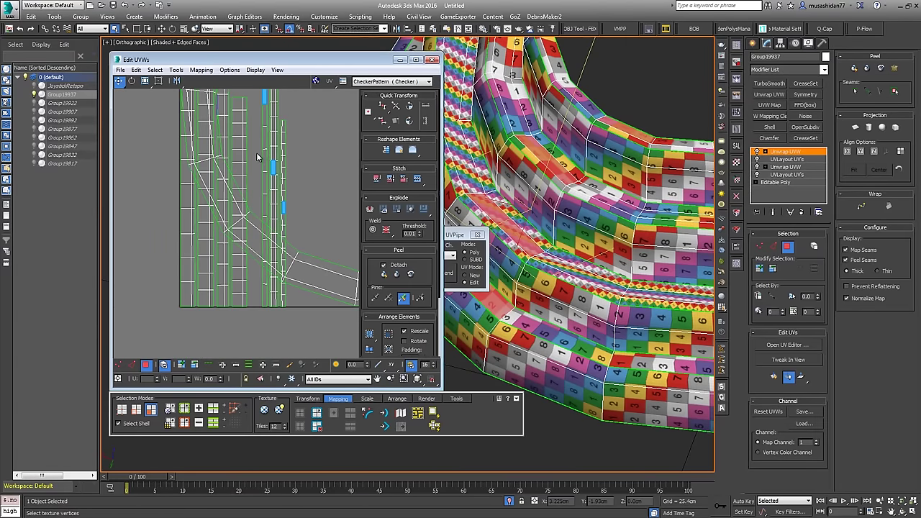
drag(287, 157, 294, 160)
ctrl+click(335, 268)
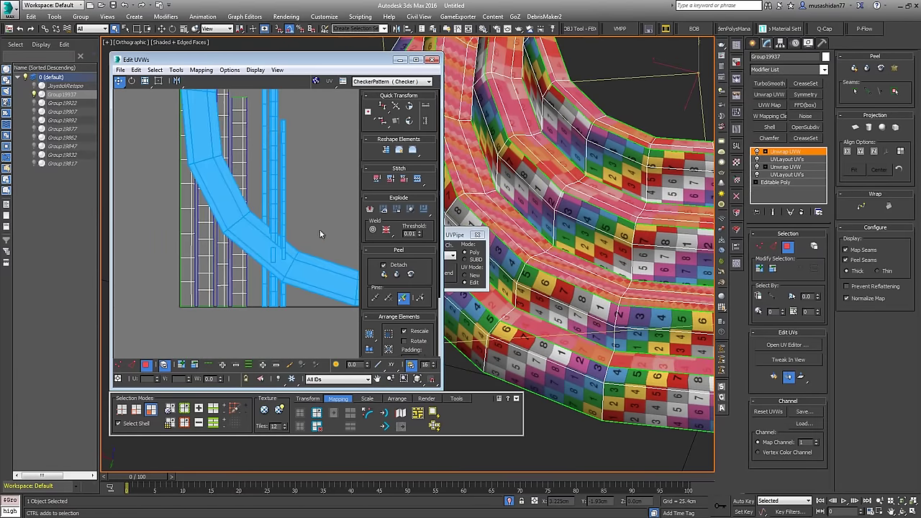
scroll(314, 230, down, 1)
middle_drag(315, 230, 292, 234)
click(433, 413)
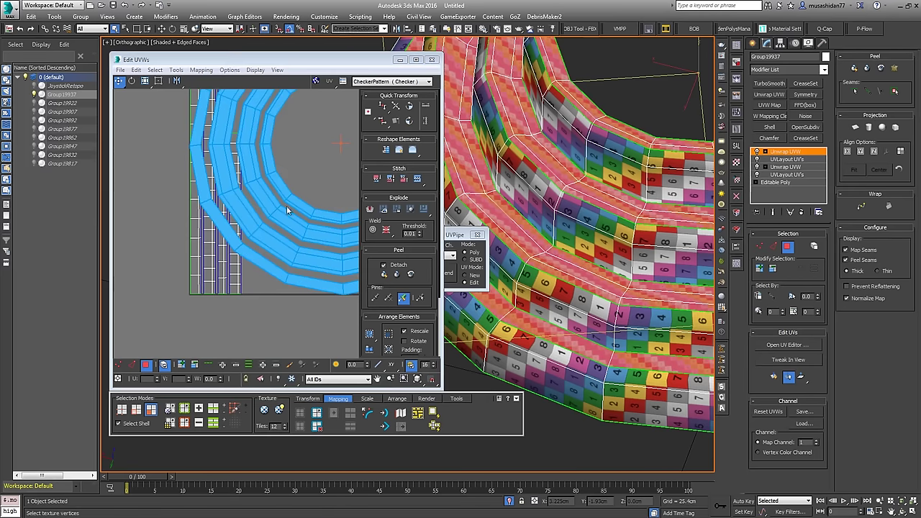
Step: Relax the concentric ring shells and pack the UV elements
middle_drag(278, 184, 225, 221)
scroll(225, 222, down, 1)
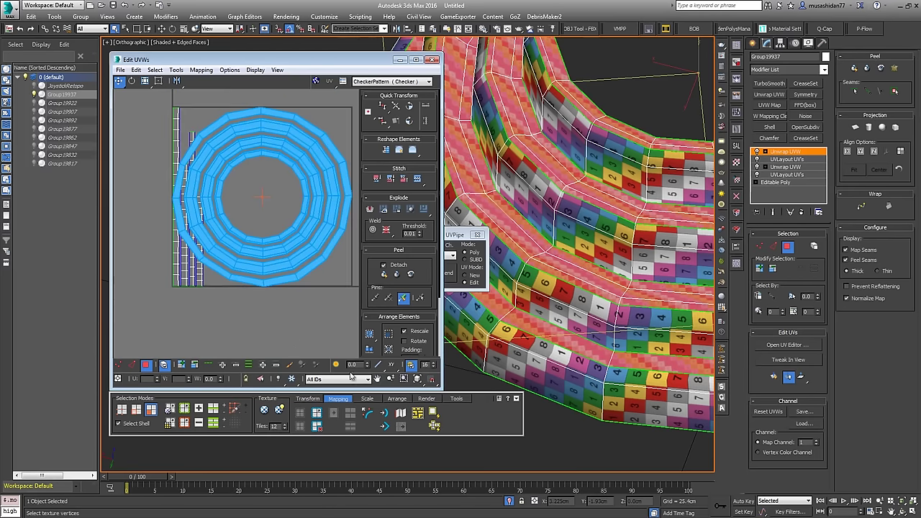
click(385, 412)
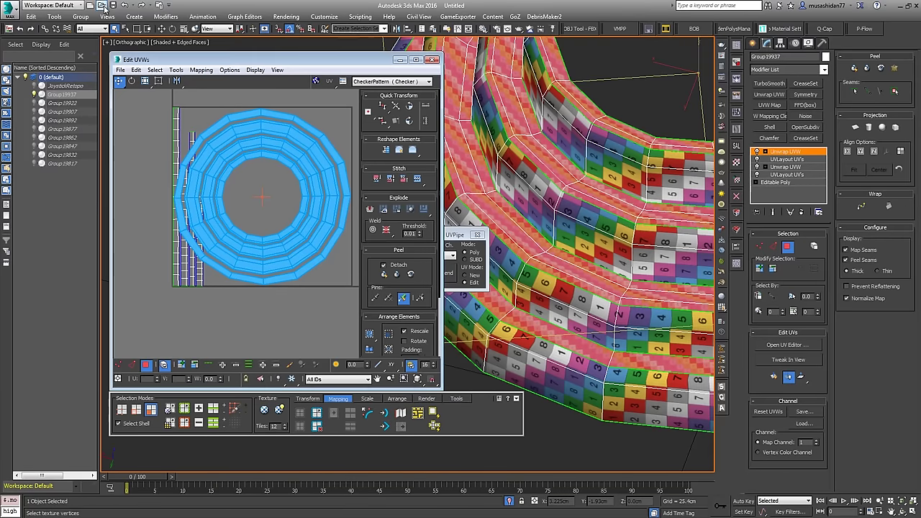
click(369, 348)
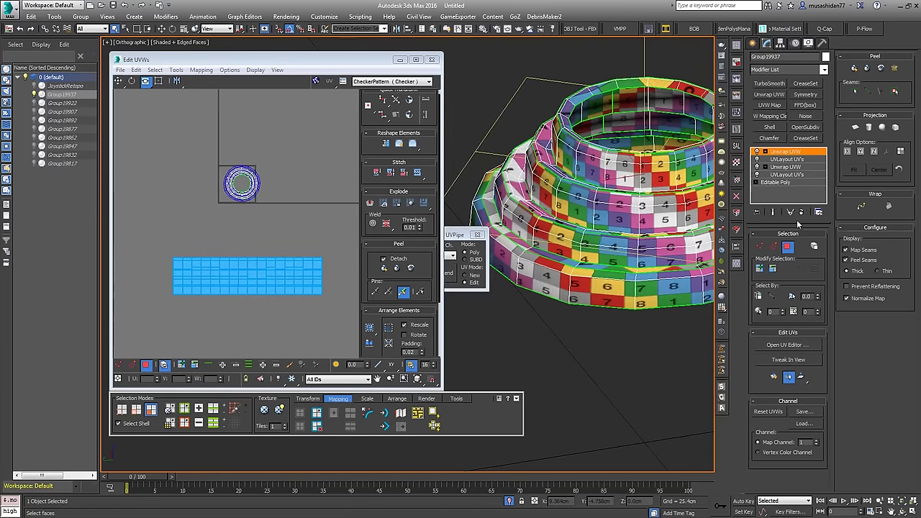
Step: Delete the upper Unwrap UVW and UVLayout UVs modifiers, and display the checker texture on the boot's straight UV strips
click(802, 212)
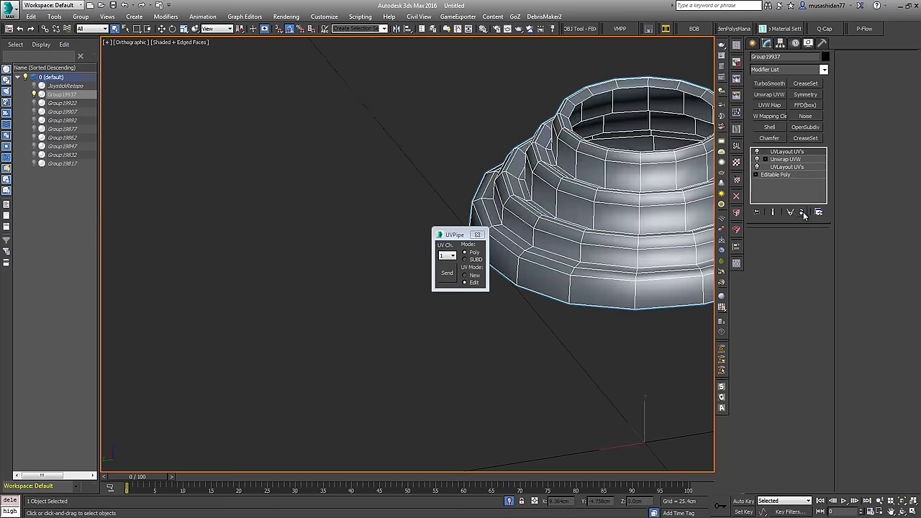
click(802, 212)
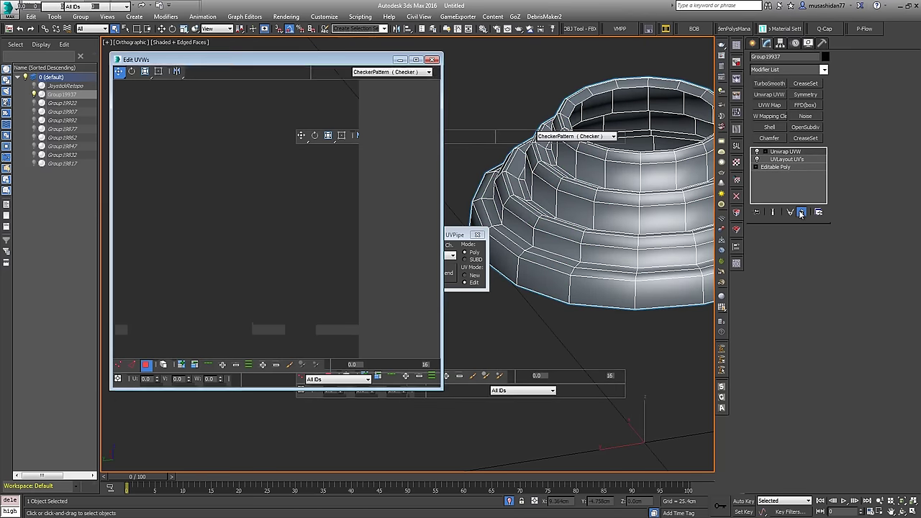
middle_drag(293, 202, 206, 217)
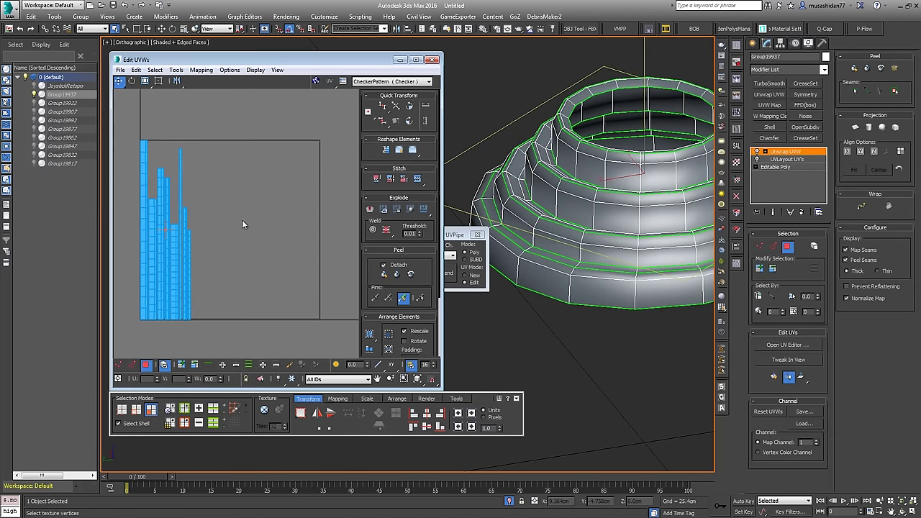
click(280, 410)
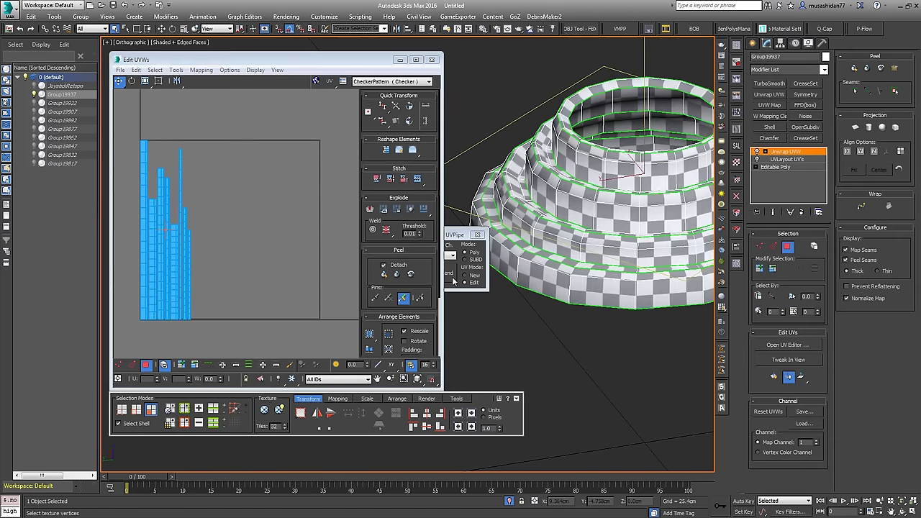
middle_drag(581, 247, 623, 179)
scroll(576, 220, up, 7)
scroll(594, 224, down, 3)
middle_drag(648, 205, 547, 241)
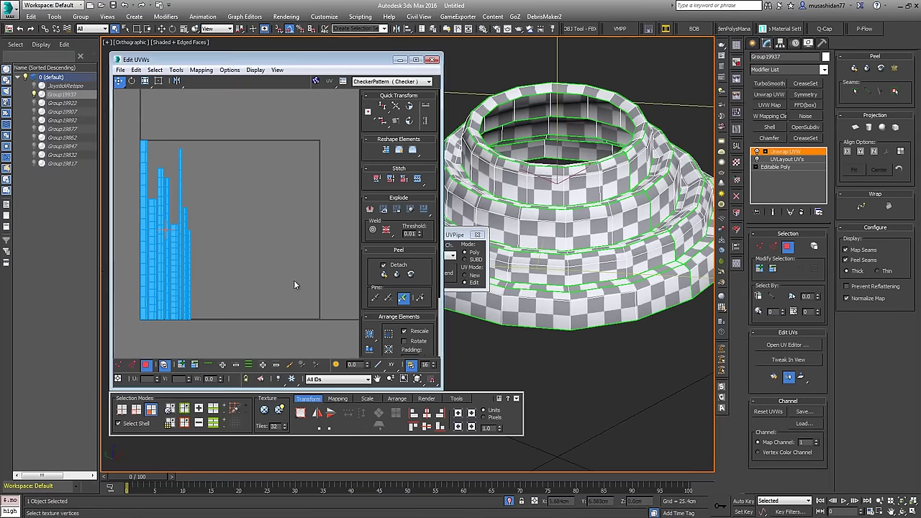
Step: Collapse the boot's entire modifier stack into the Editable Poly
right_click(778, 152)
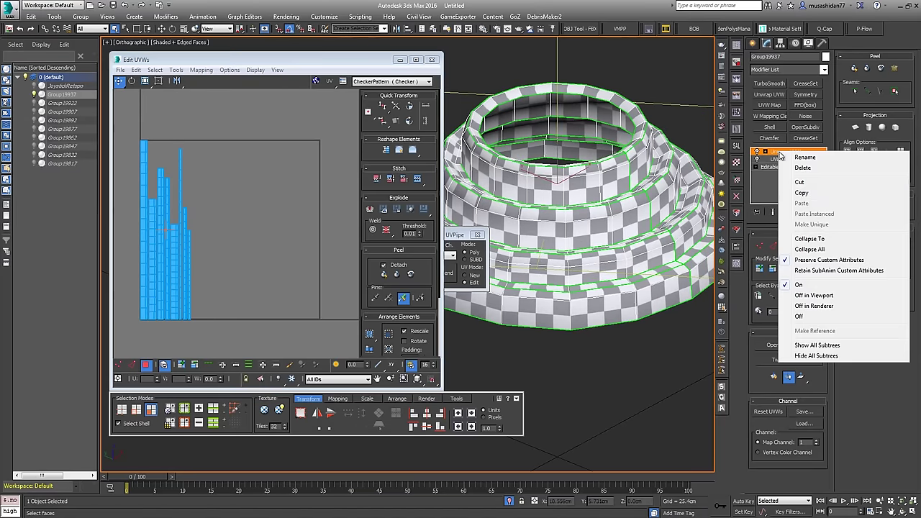
click(806, 249)
click(806, 249)
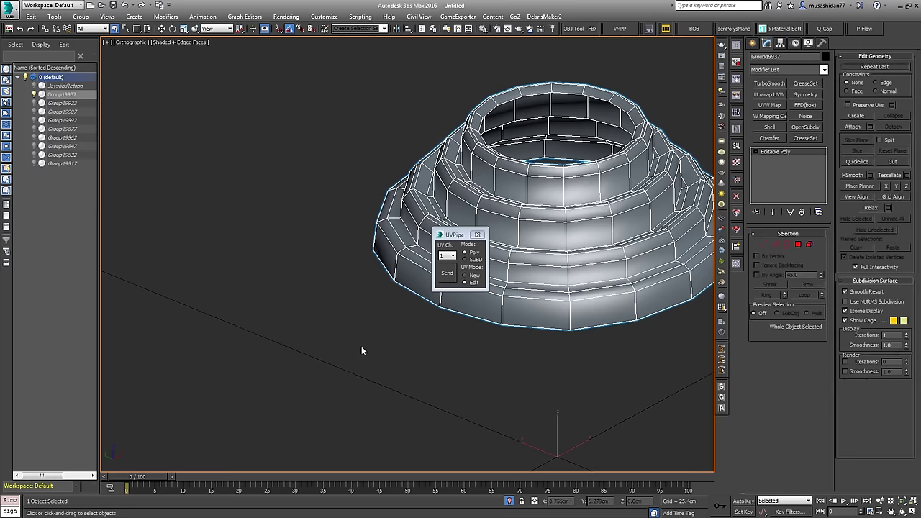
Step: Exit isolation to show the whole joystick and hide the stepped boot
click(508, 499)
alt+middle_drag(374, 367, 277, 336)
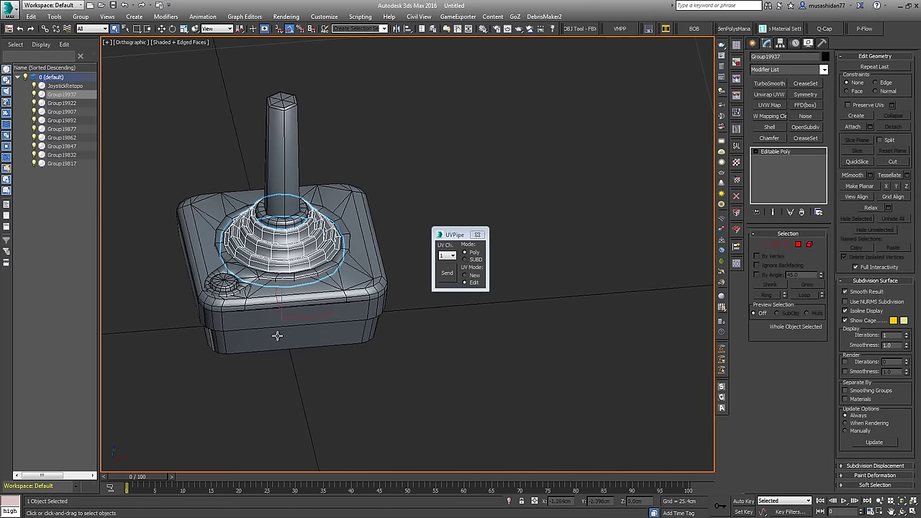
right_click(277, 335)
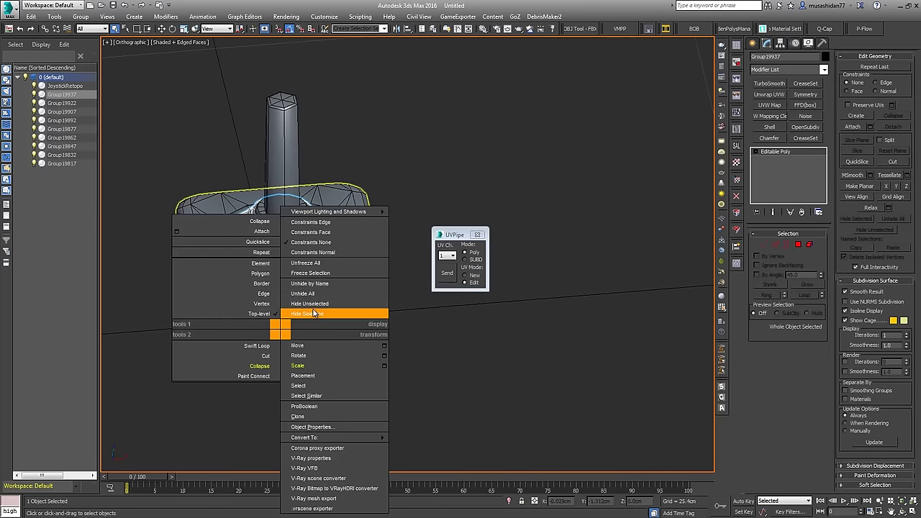
click(314, 314)
mouse_move(279, 299)
alt+middle_down()
mouse_move(282, 288)
mouse_move(284, 307)
alt+middle_up()
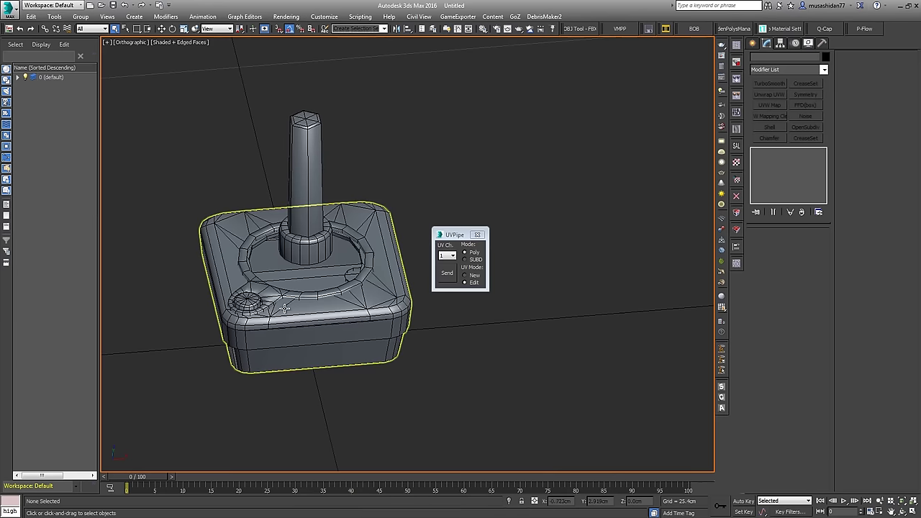
Step: Isolate the joystick's square base housing and close the UVPipe dialog
click(350, 320)
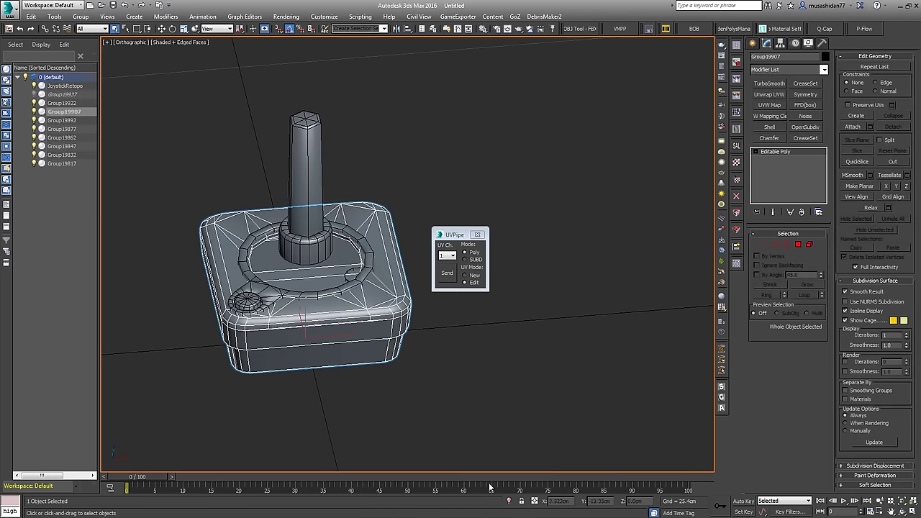
click(510, 501)
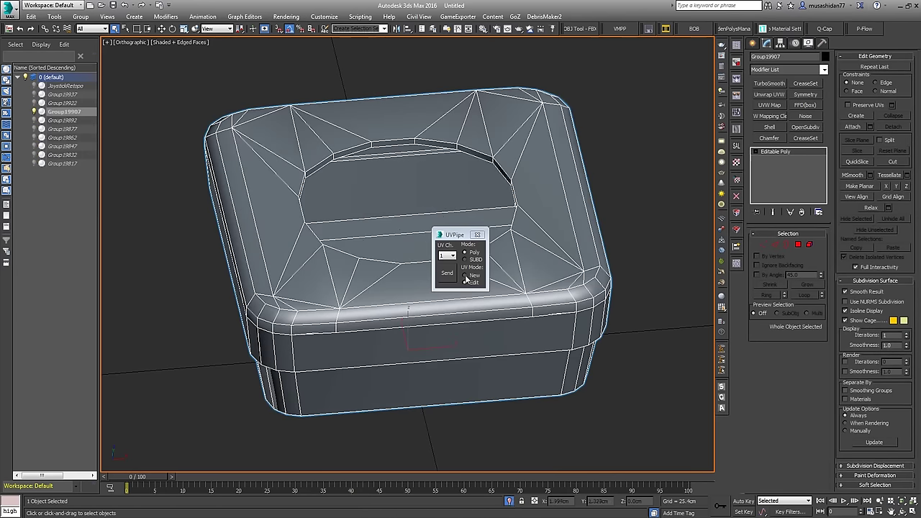
click(476, 235)
alt+middle_drag(496, 242, 517, 240)
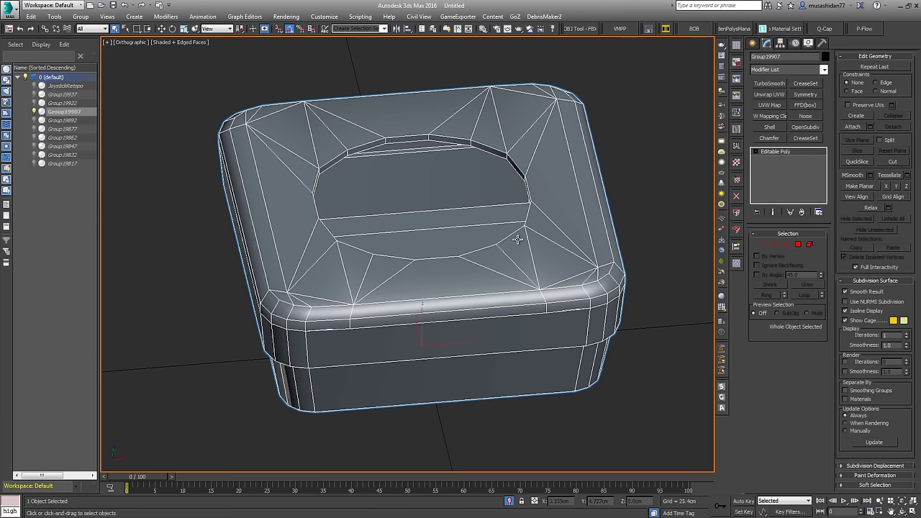
Step: View the housing from the front and add UVW Mapping Clear and Unwrap UVW modifiers to it
key(f)
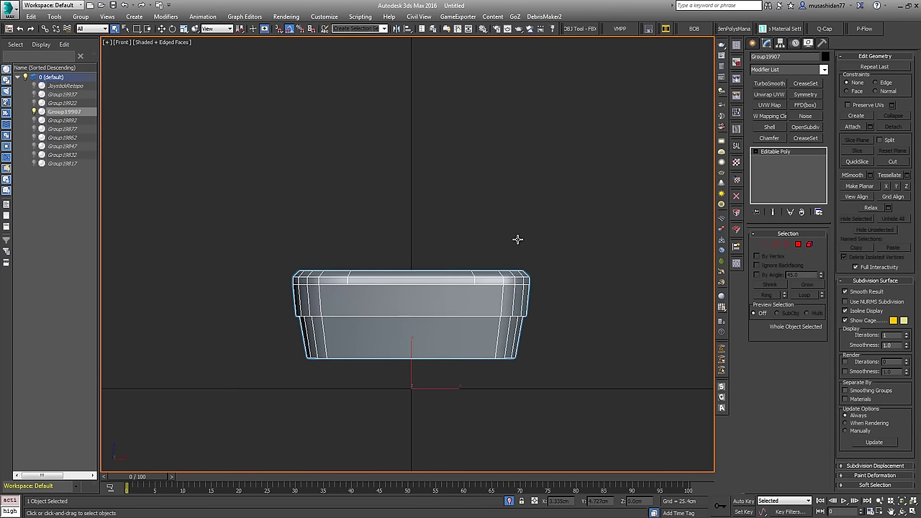
key(z)
middle_drag(466, 237, 480, 274)
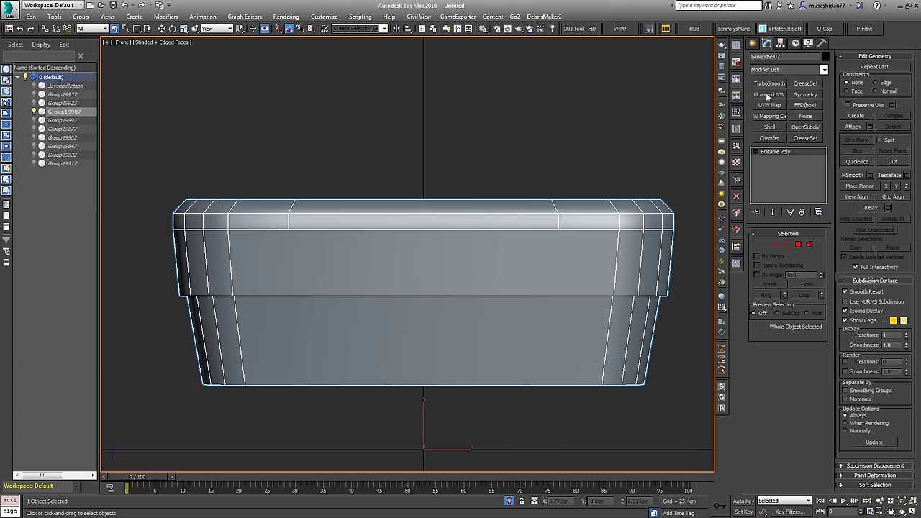
click(769, 116)
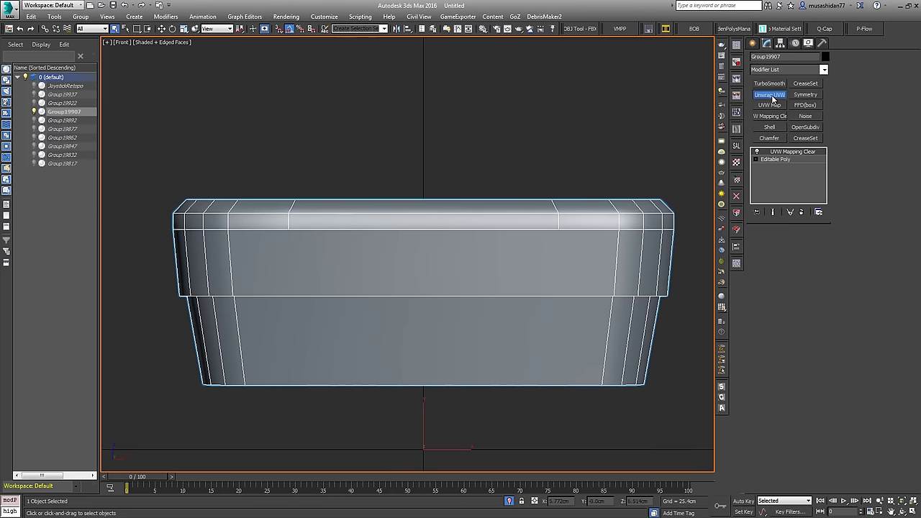
click(770, 95)
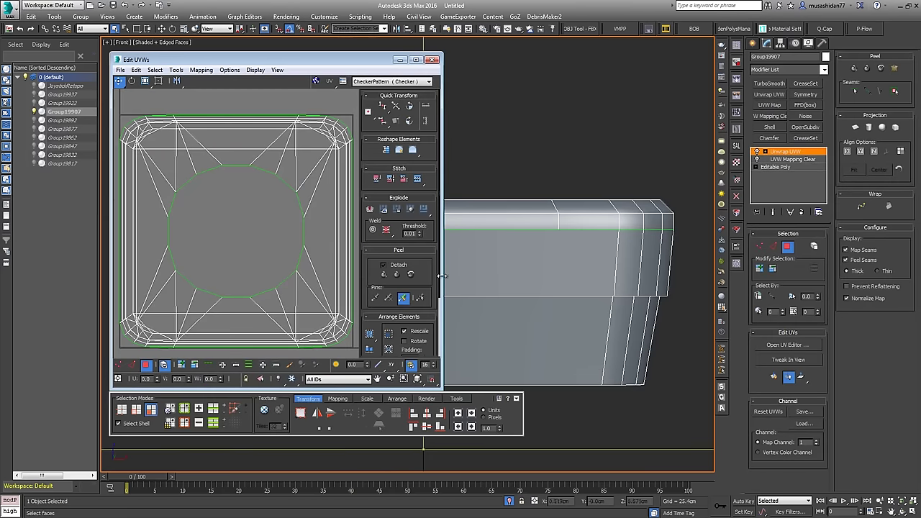
Step: Select the housing's top faces, including the rounded rim above the green seam, and unfold their UV shell
scroll(639, 226, down, 5)
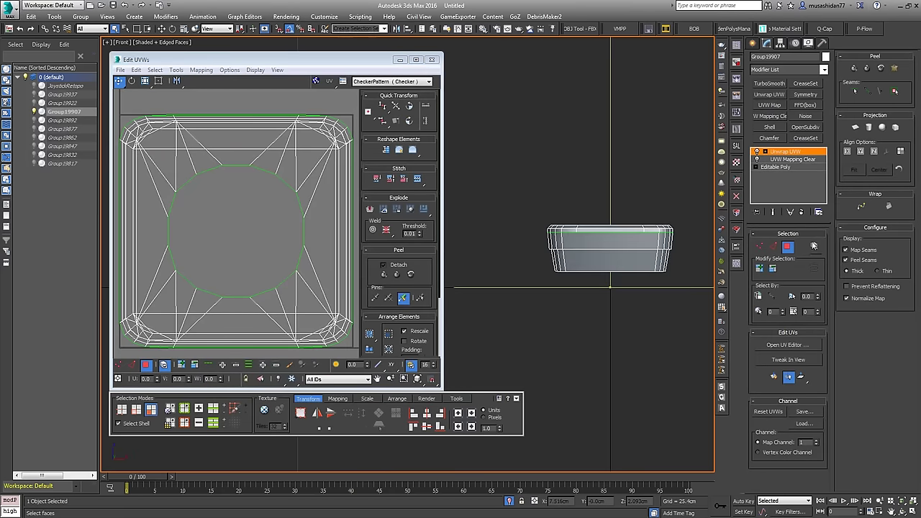
drag(492, 203, 705, 231)
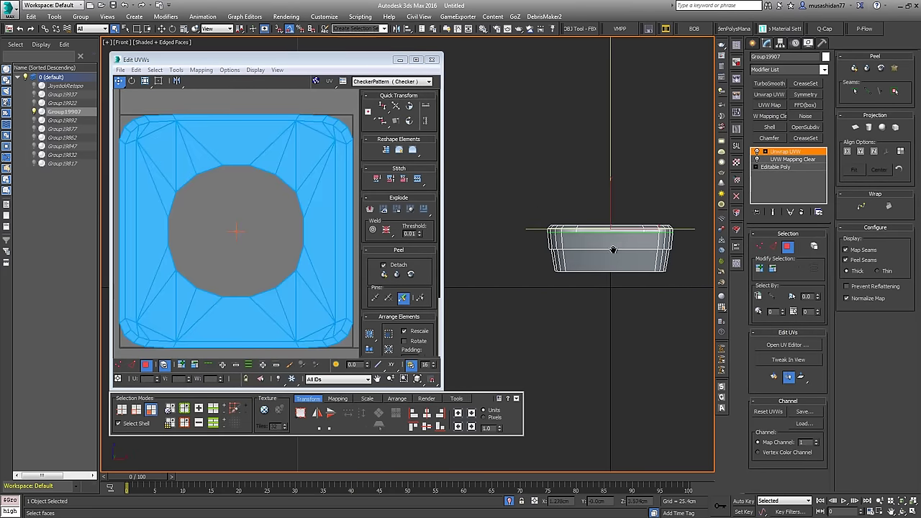
middle_drag(613, 250, 561, 283)
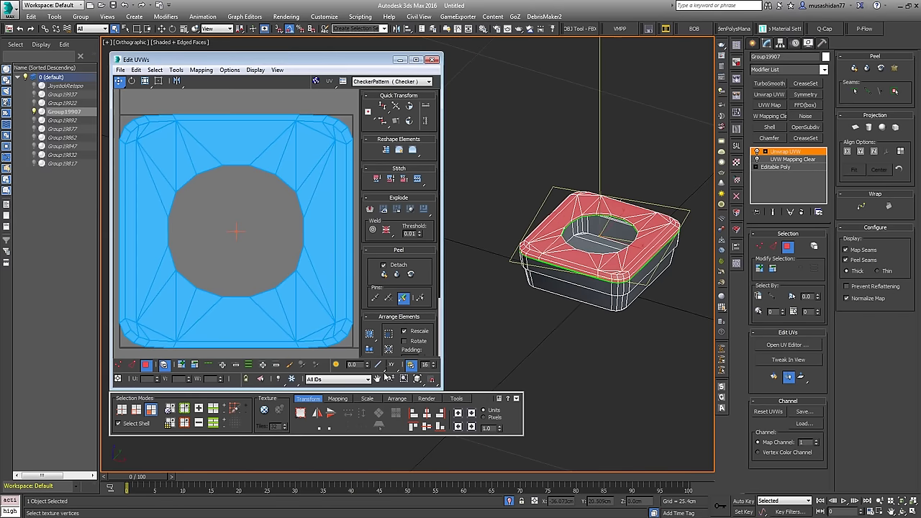
click(345, 399)
click(434, 412)
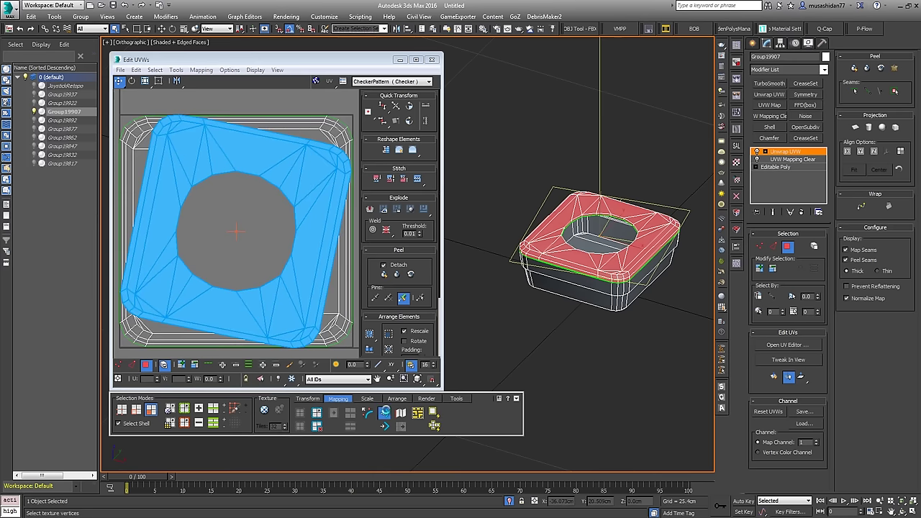
Step: Relax the unfolded UV shell of the housing's top four times
click(385, 413)
click(386, 413)
click(385, 414)
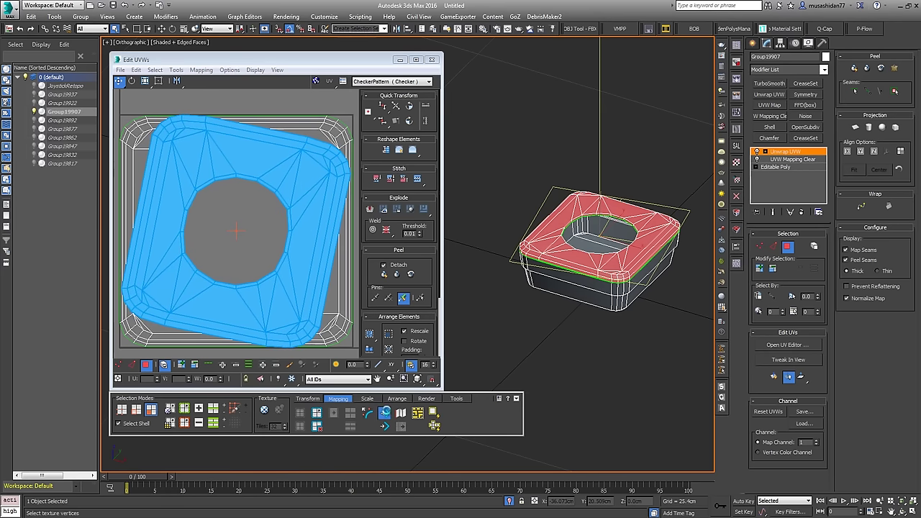
click(385, 413)
Step: Display the coloured, numbered checker texture on the housing with 4 tiles and inspect its top surface up close
click(264, 410)
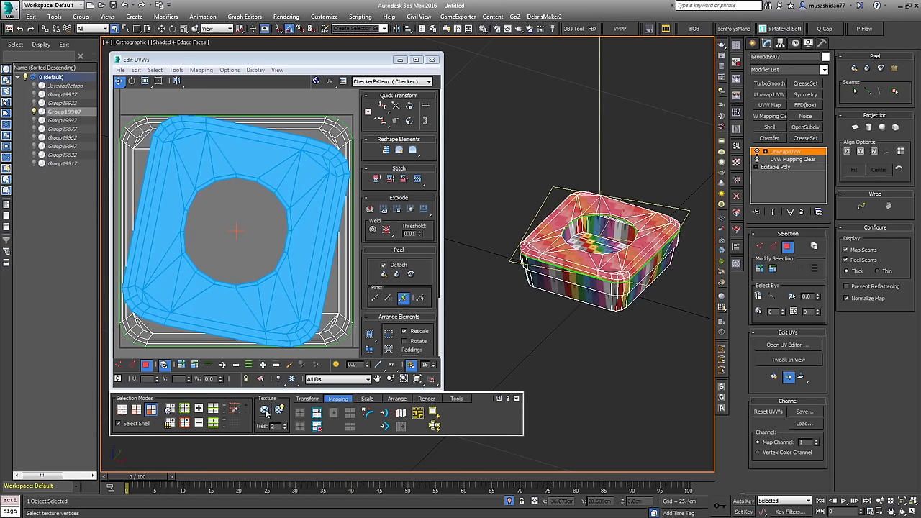
double_click(285, 424)
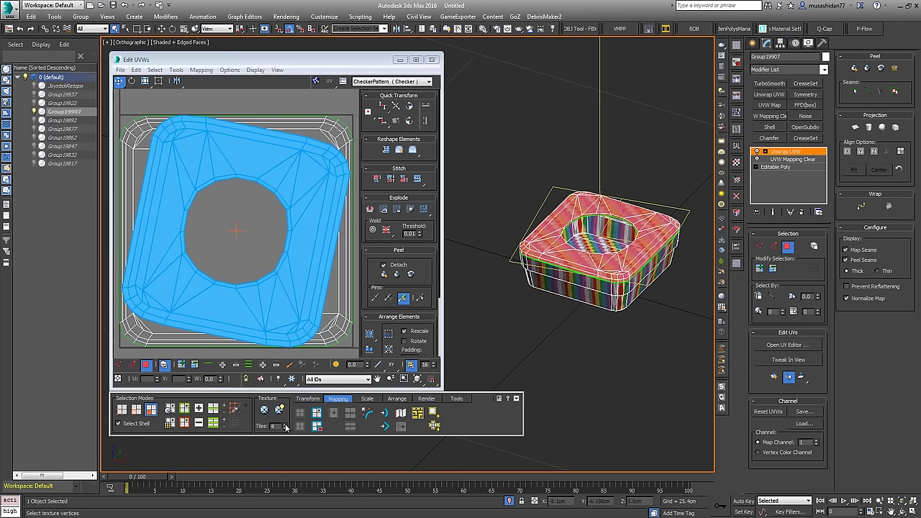
scroll(564, 295, up, 5)
scroll(564, 295, up, 8)
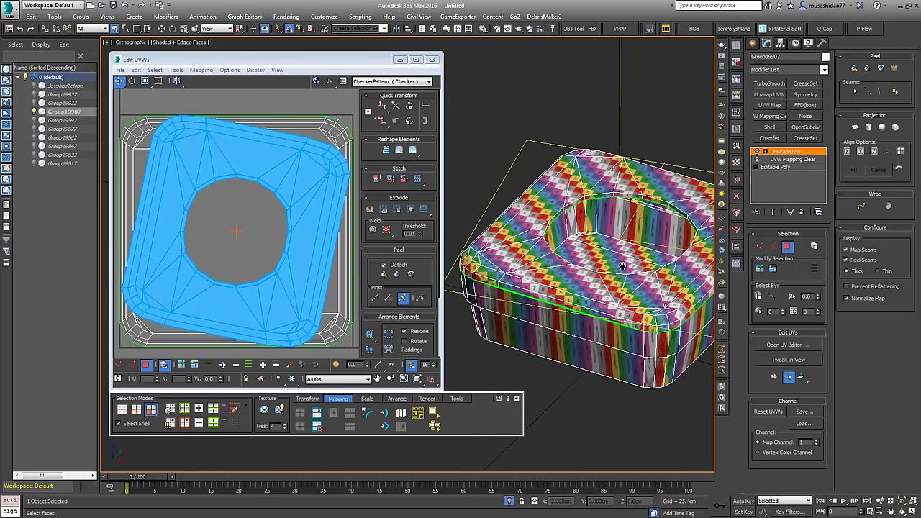
scroll(613, 246, up, 10)
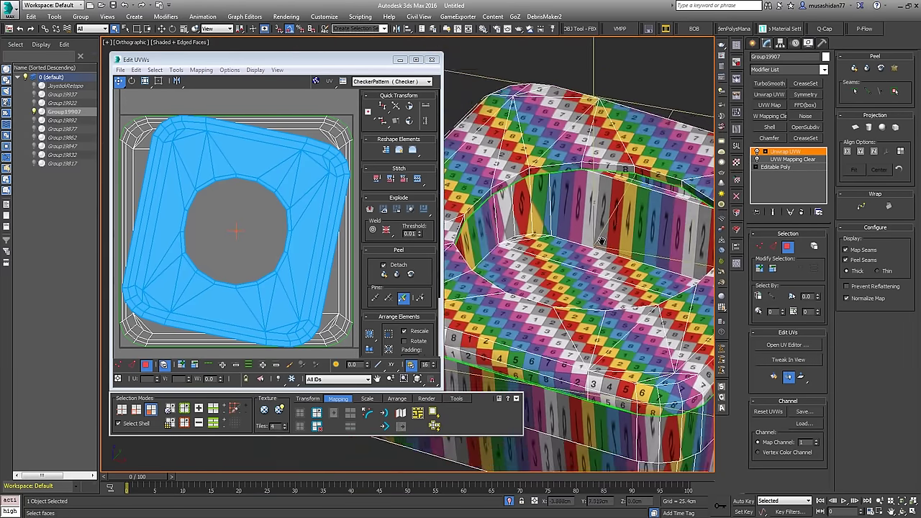
Step: Examine the checker texture on the walls and rim of the housing's circular opening from several angles
scroll(589, 164, down, 3)
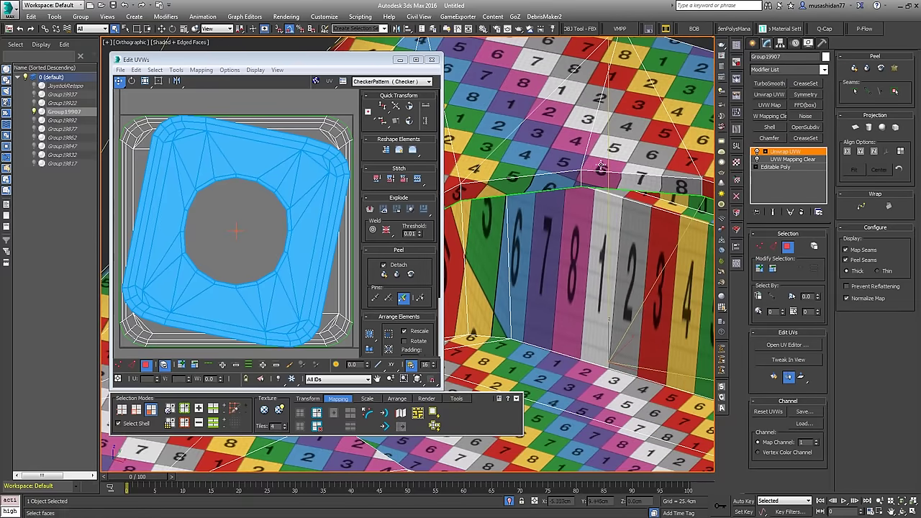
alt+middle_drag(651, 210, 569, 178)
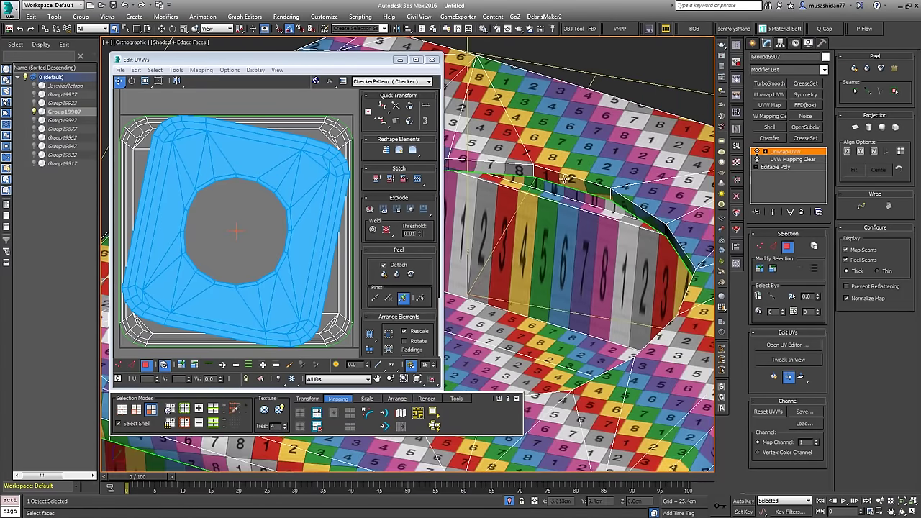
alt+middle_drag(657, 295, 682, 268)
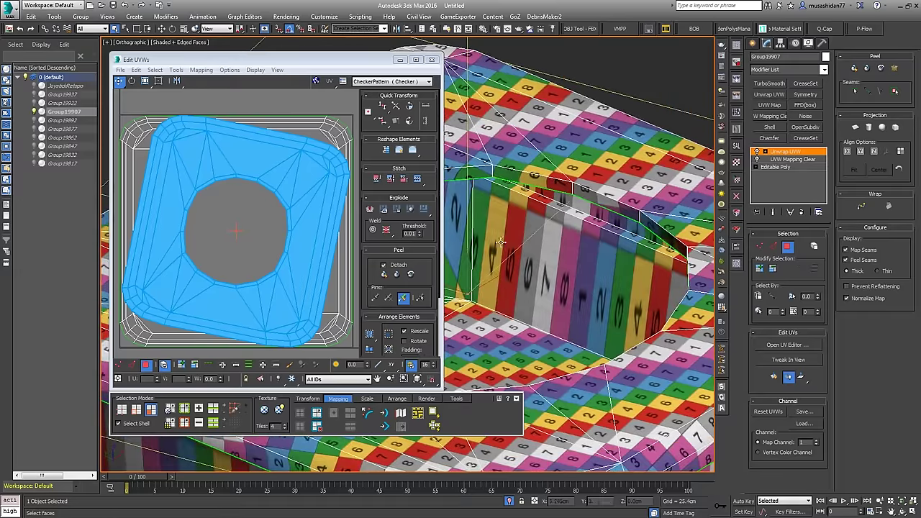
scroll(580, 218, down, 4)
click(323, 192)
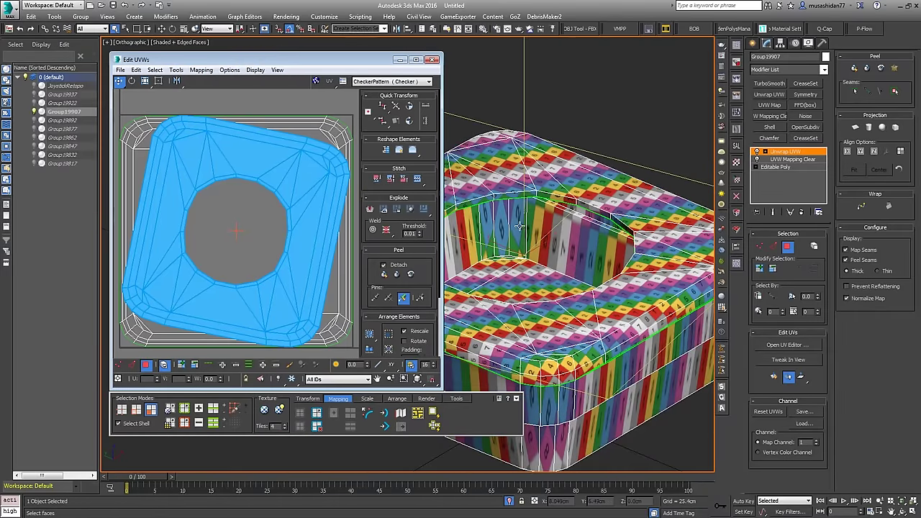
alt+middle_drag(523, 269, 603, 215)
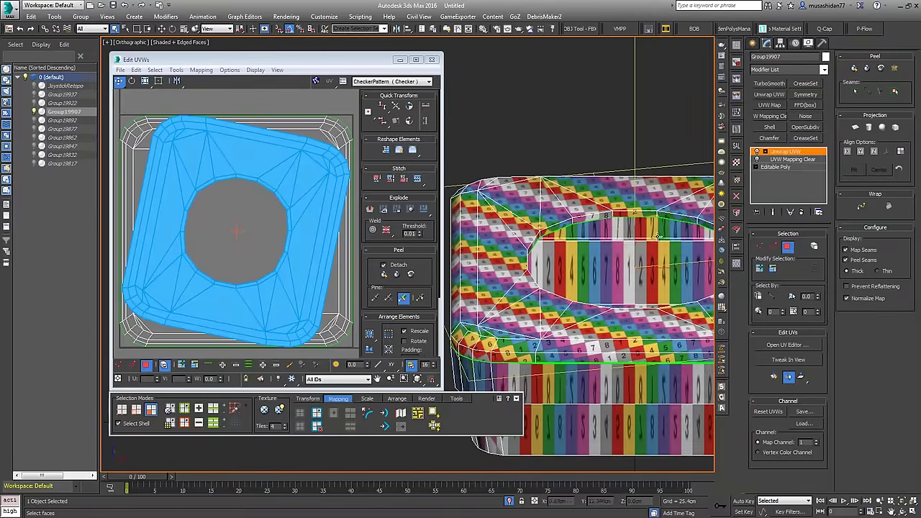
alt+middle_drag(657, 237, 615, 234)
Step: Select a single UV edge on the rim of the housing's circular opening and break it
click(775, 247)
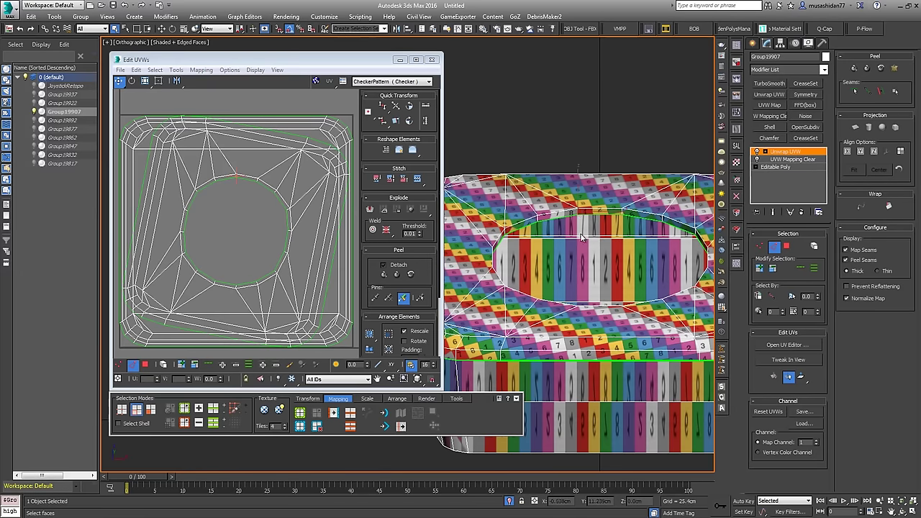
click(311, 221)
right_click(239, 180)
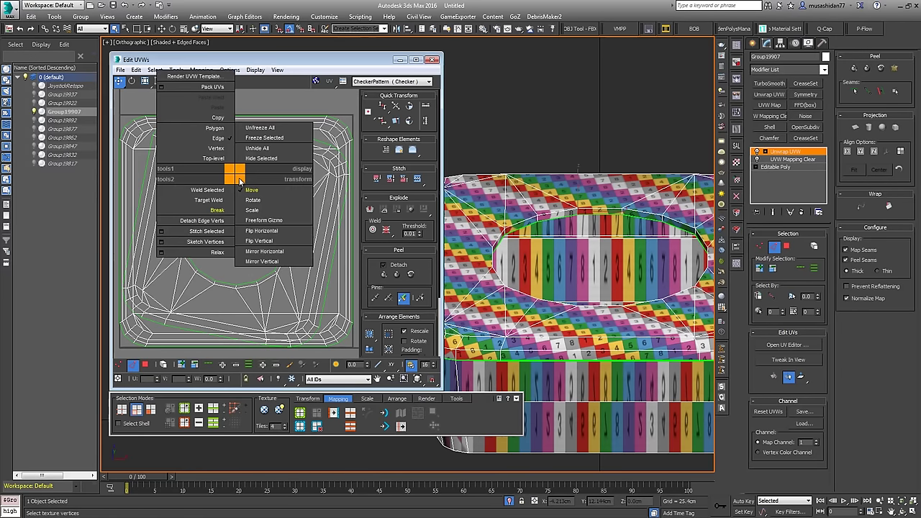
click(217, 210)
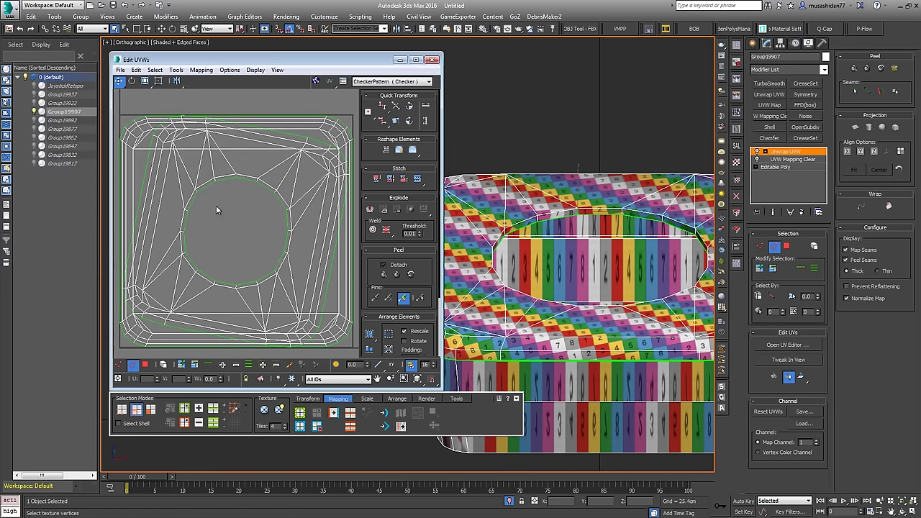
Step: Select the complete outer edge loop around the circular opening's rim and break it from the top surface's UVs
click(556, 210)
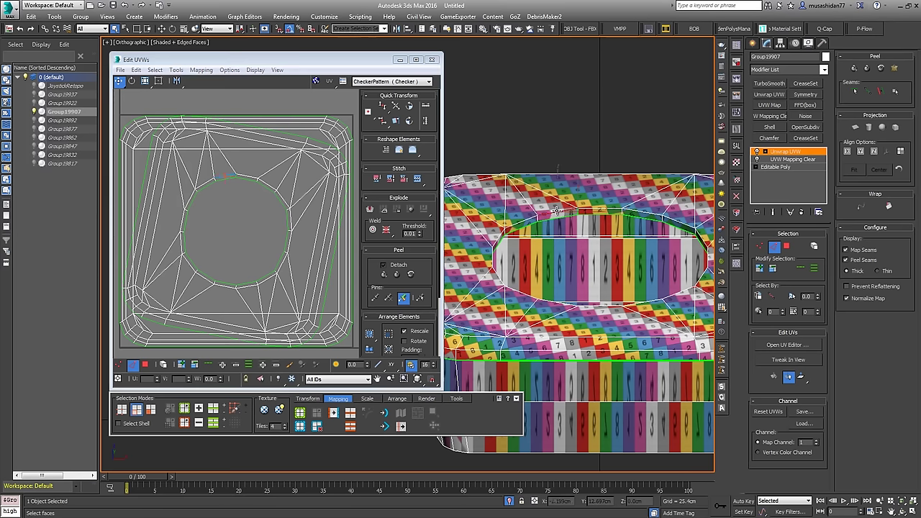
mouse_move(650, 230)
alt+middle_down()
mouse_move(626, 237)
mouse_move(646, 230)
alt+middle_up()
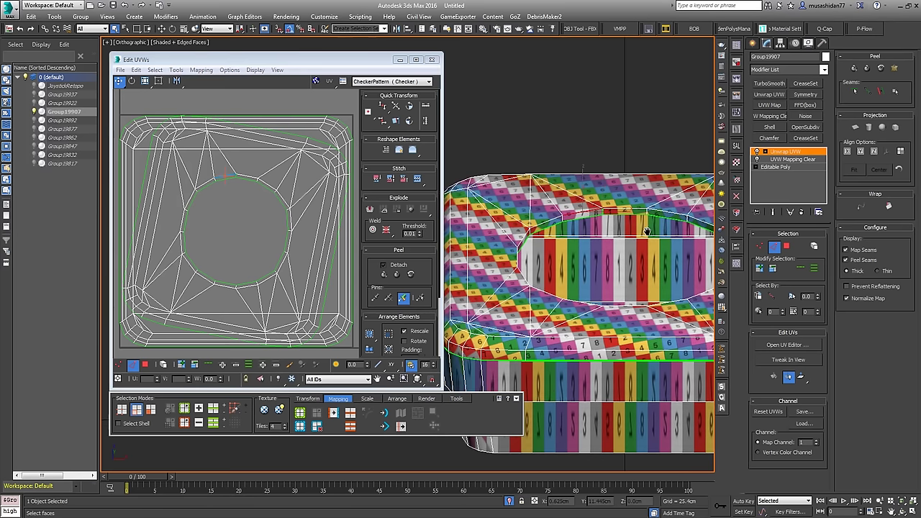
click(238, 171)
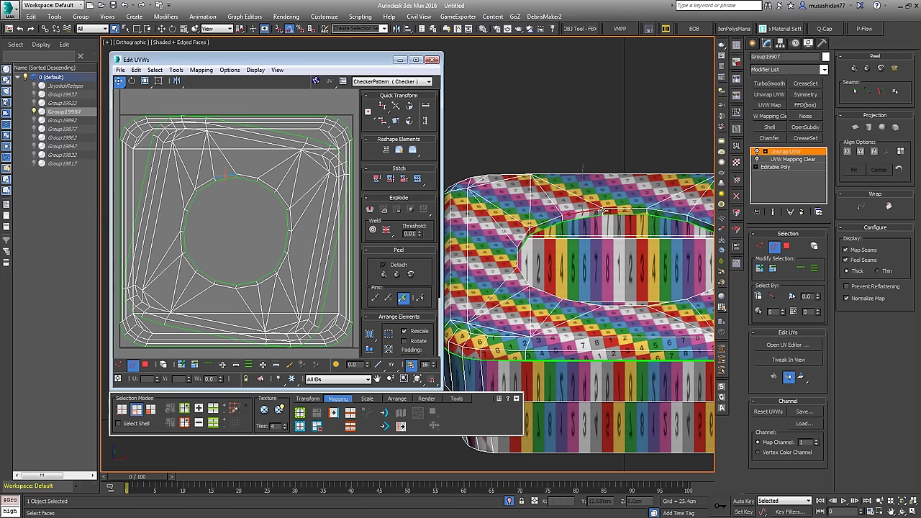
click(800, 268)
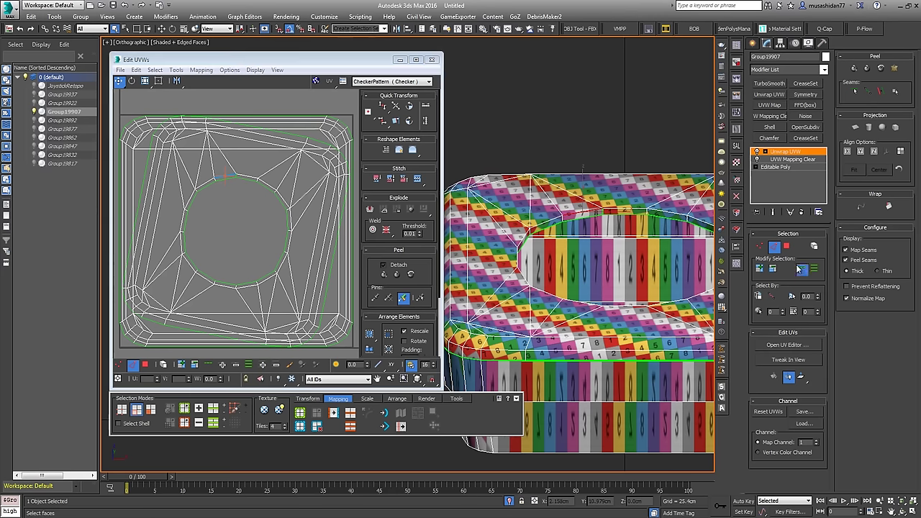
alt+middle_drag(615, 265, 581, 273)
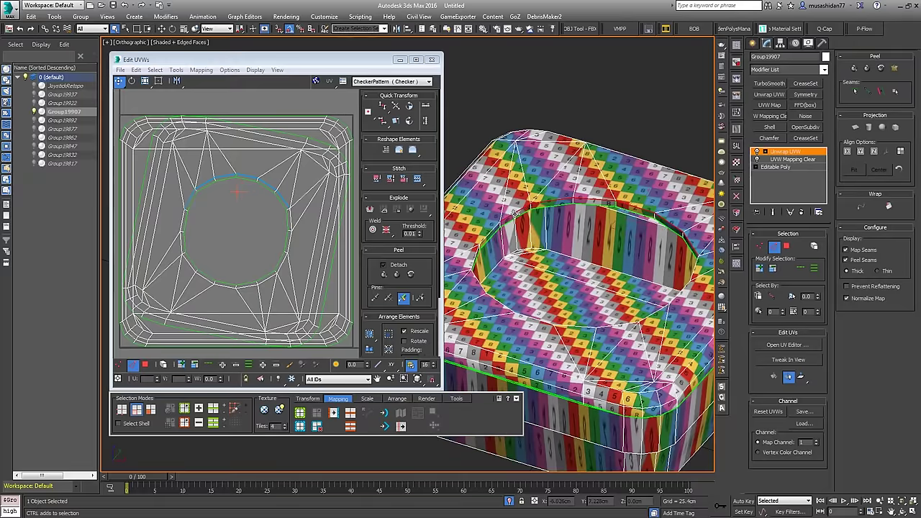
click(801, 270)
click(801, 271)
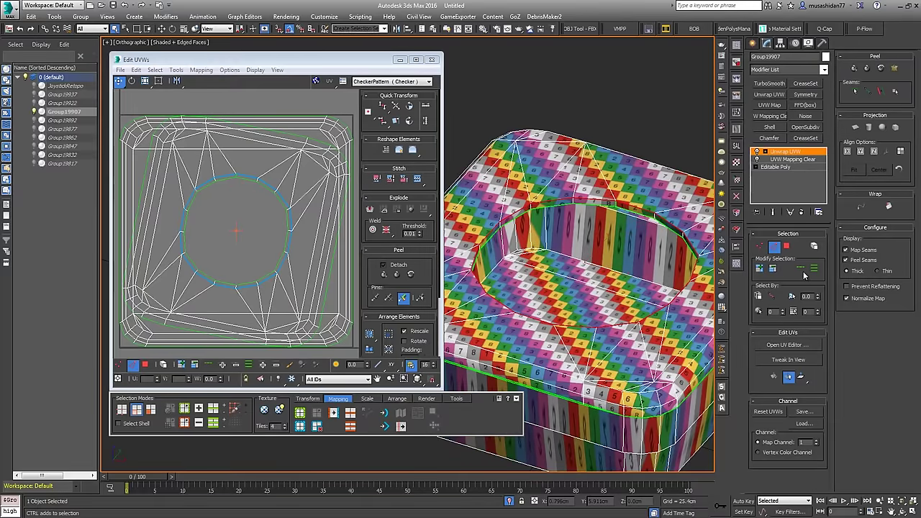
alt+middle_drag(720, 278, 658, 291)
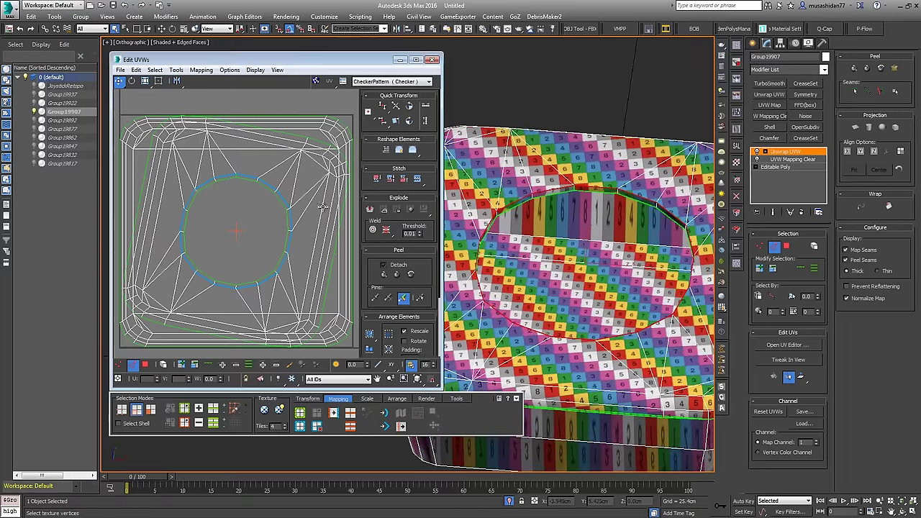
right_click(287, 198)
click(268, 234)
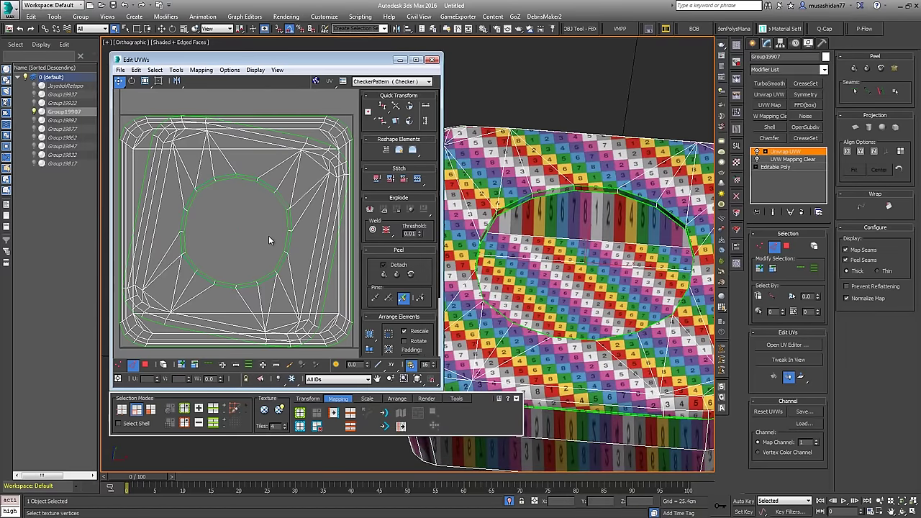
Step: Move the square housing shell and the top-surface shell out of the UV tile, leaving only the narrow rim ring inside it
scroll(294, 249, down, 5)
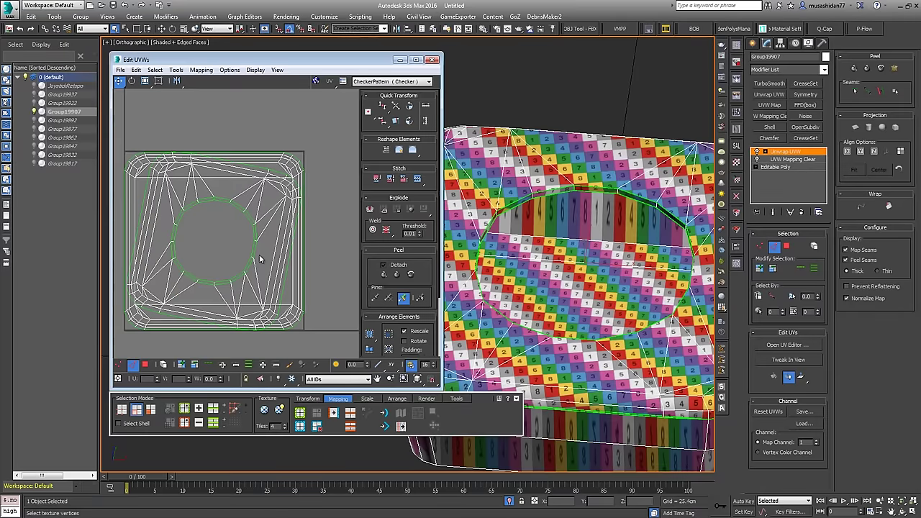
click(147, 365)
key(ctrl+a)
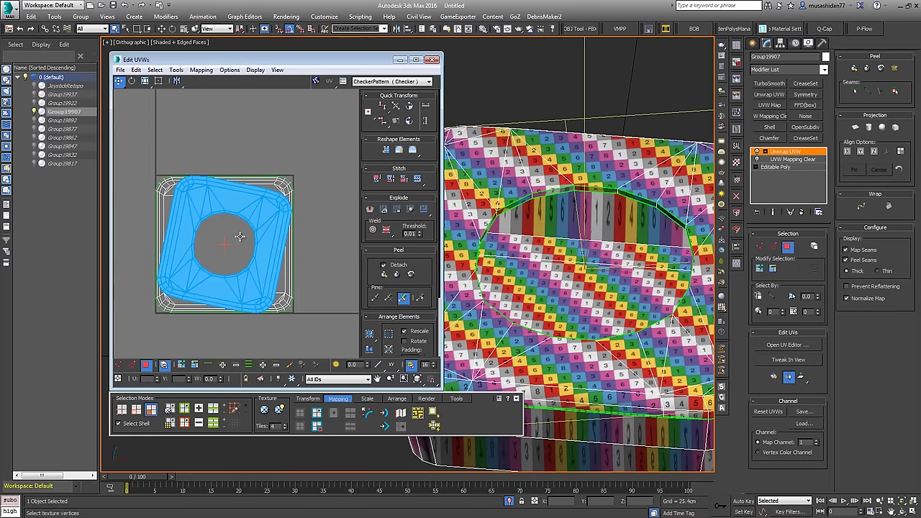
click(330, 231)
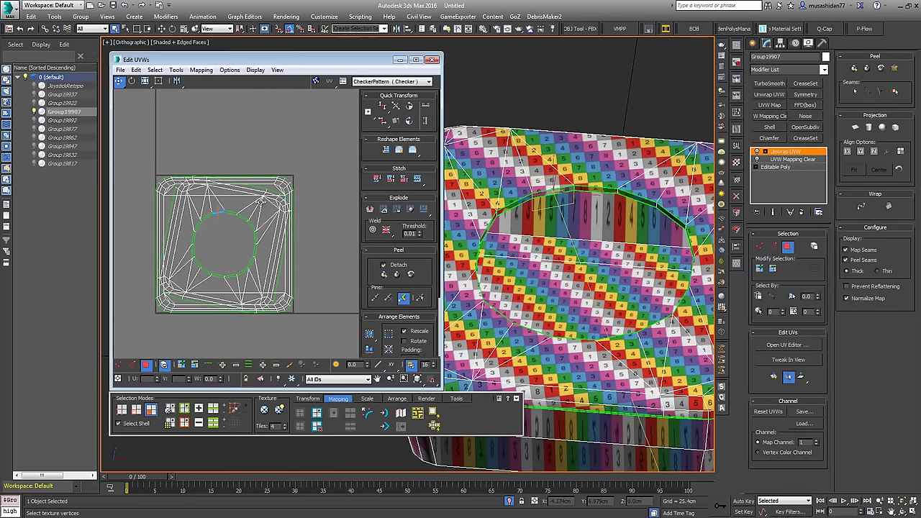
scroll(218, 212, up, 3)
click(243, 214)
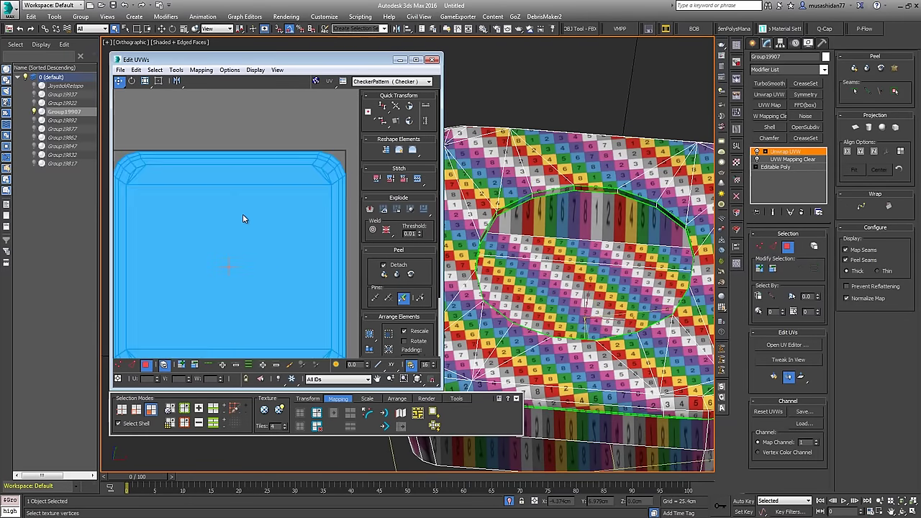
click(270, 121)
middle_drag(238, 197, 214, 159)
scroll(213, 159, down, 3)
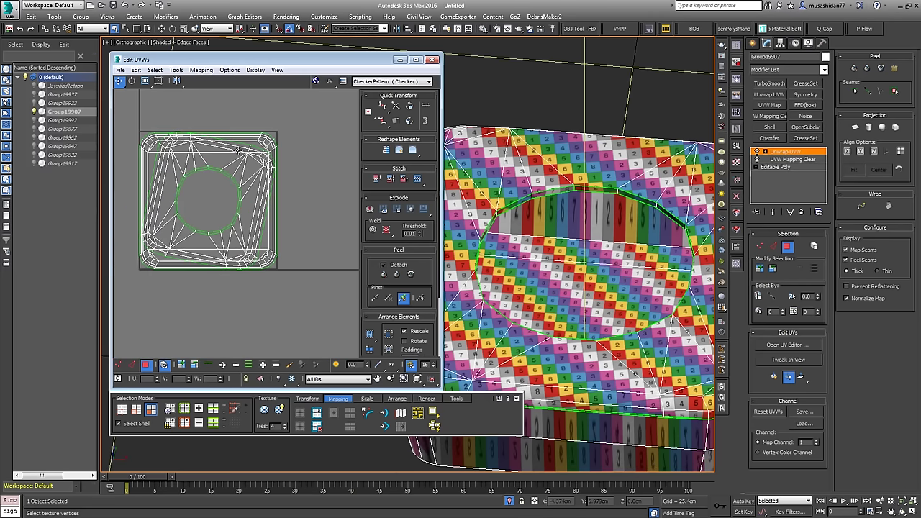
drag(238, 151, 467, 133)
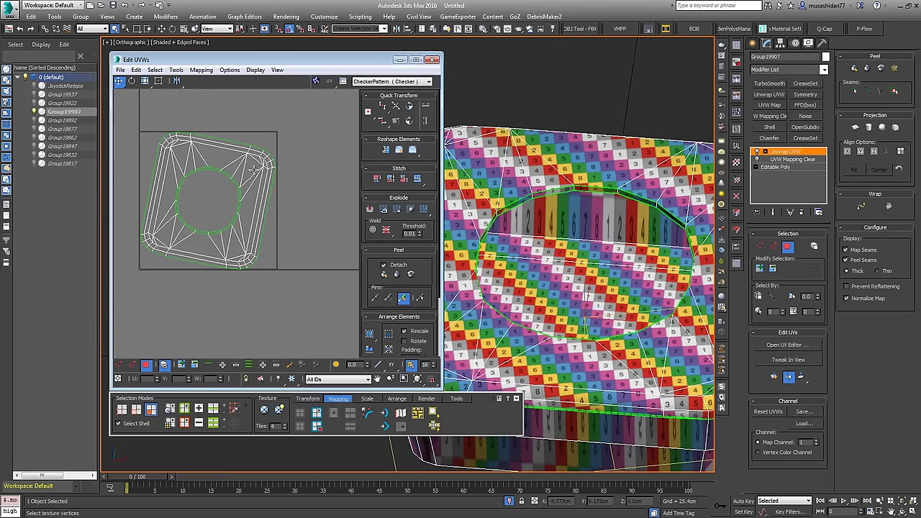
drag(253, 171, 386, 133)
Step: Select the narrow rim ring's UV shell and apply a cylindrical projection to it
middle_drag(271, 211, 325, 213)
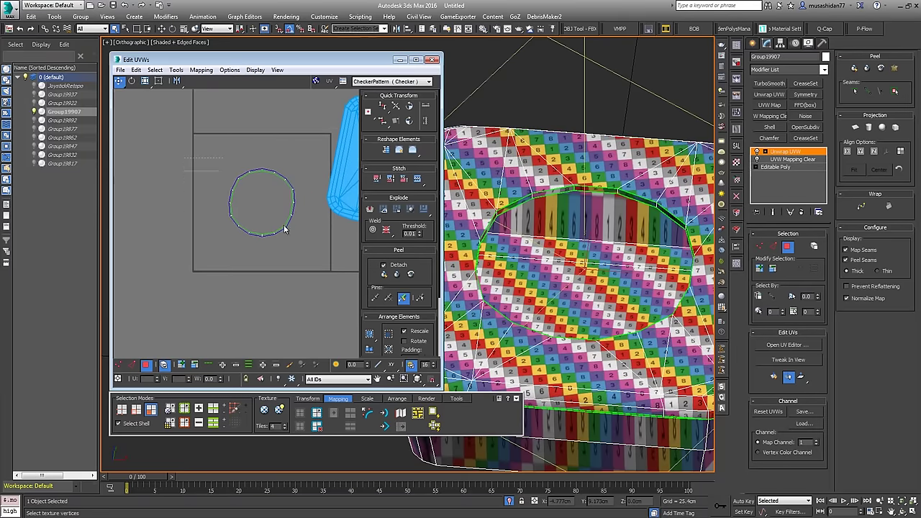
drag(182, 158, 302, 248)
click(870, 128)
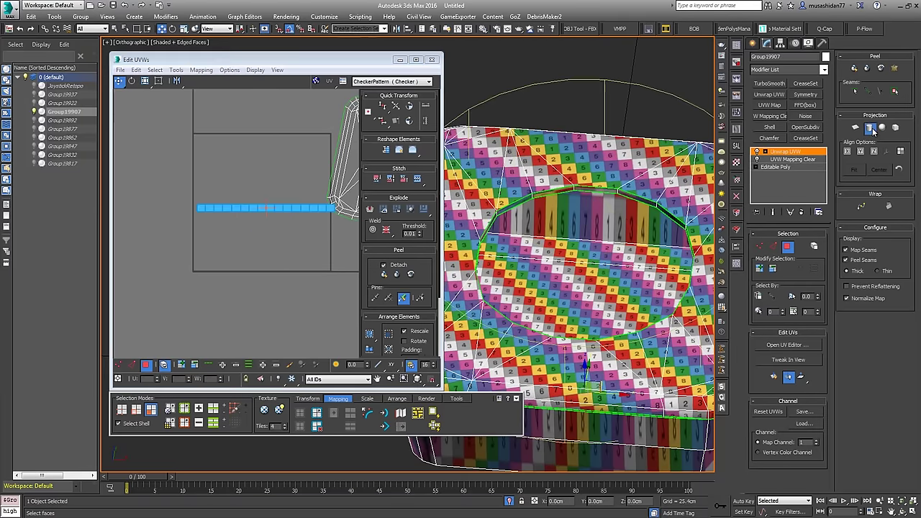
click(871, 129)
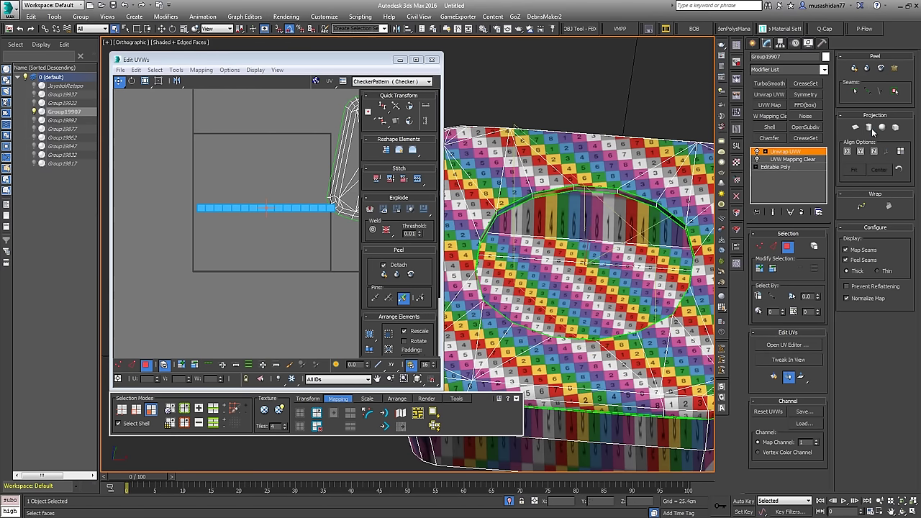
Step: Select all of the housing's UV shells and rescale the elements relative to one another
middle_drag(270, 266, 200, 282)
scroll(221, 275, down, 2)
scroll(220, 276, down, 3)
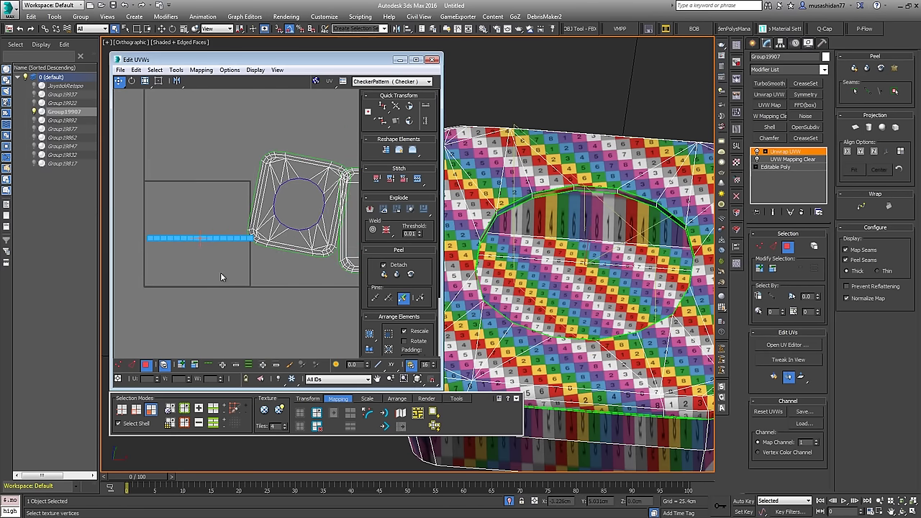
drag(132, 185, 329, 286)
click(370, 350)
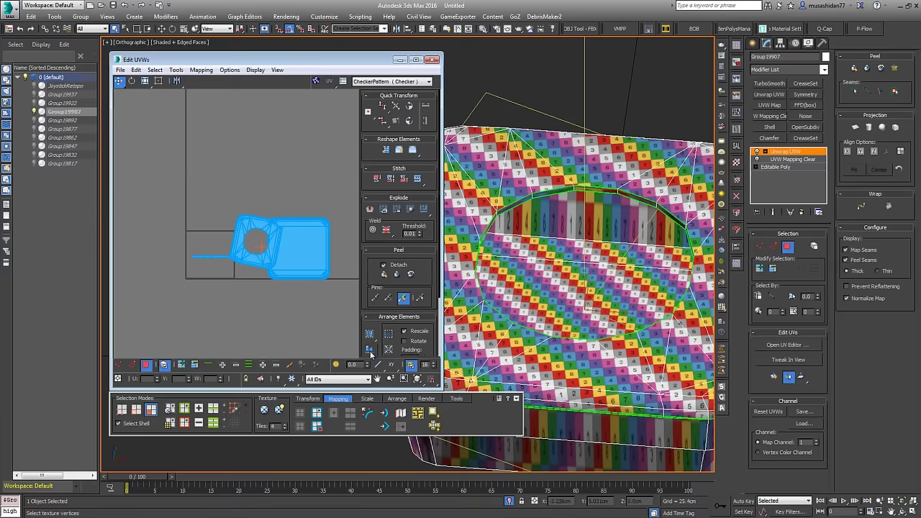
Step: Move the rim strip down to the lower edge of the UV tile and inspect its checker texture up close
scroll(269, 257, up, 6)
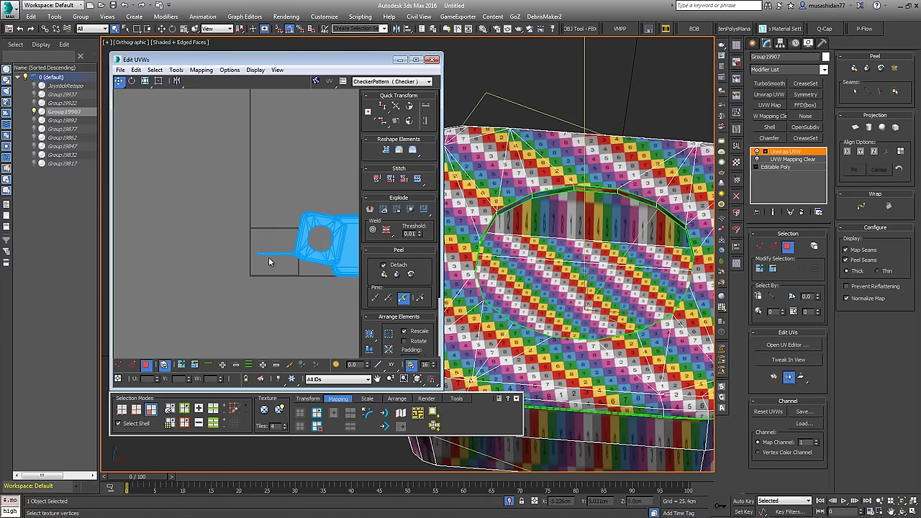
click(202, 284)
drag(202, 261, 226, 315)
scroll(620, 154, up, 5)
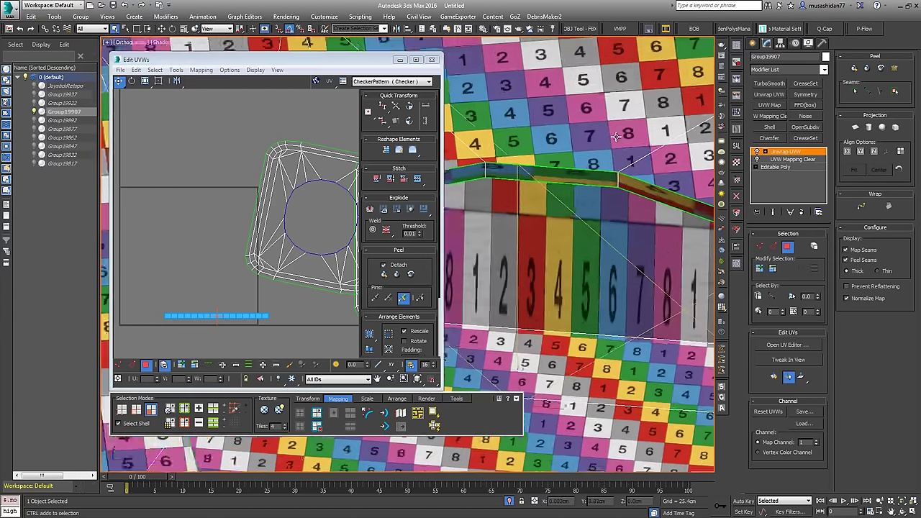
alt+middle_drag(568, 219, 578, 181)
scroll(574, 223, up, 4)
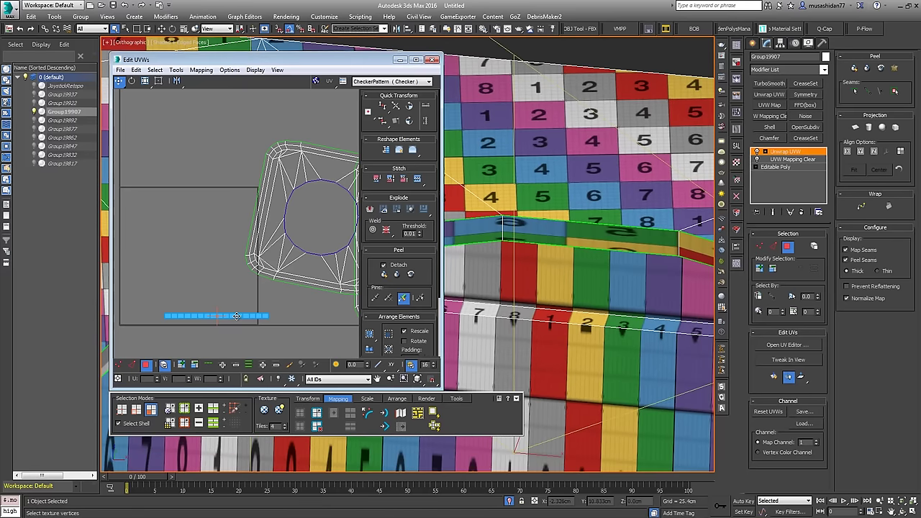
Step: Select one cross edge in the middle of the rim strip and unfold the strip from that edge loop
scroll(234, 327, up, 3)
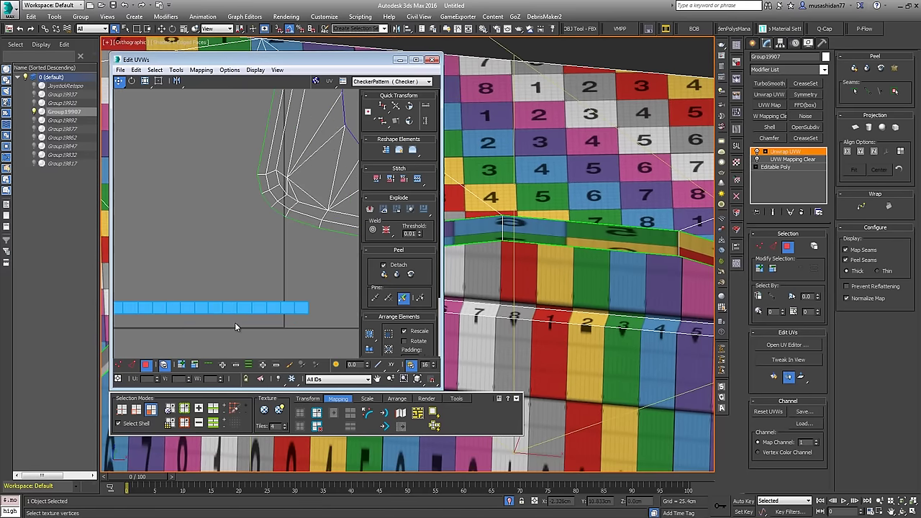
click(235, 322)
click(145, 364)
click(204, 314)
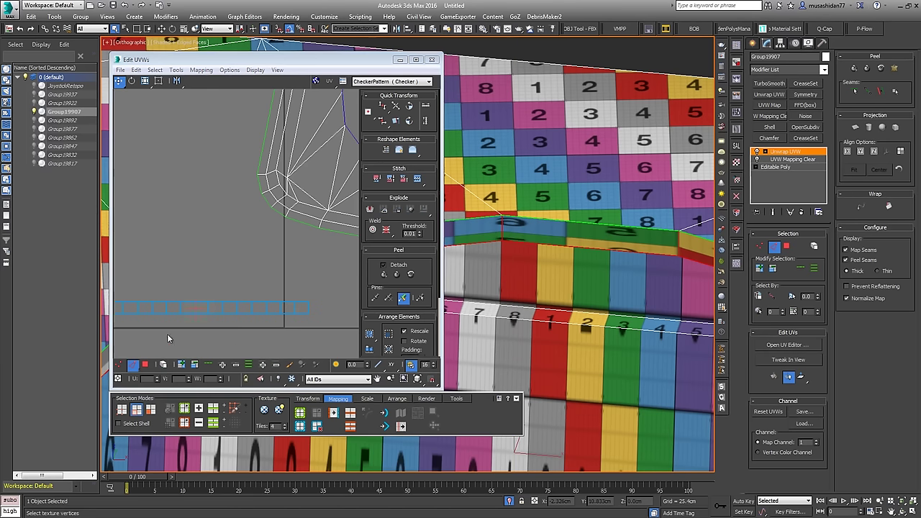
click(214, 264)
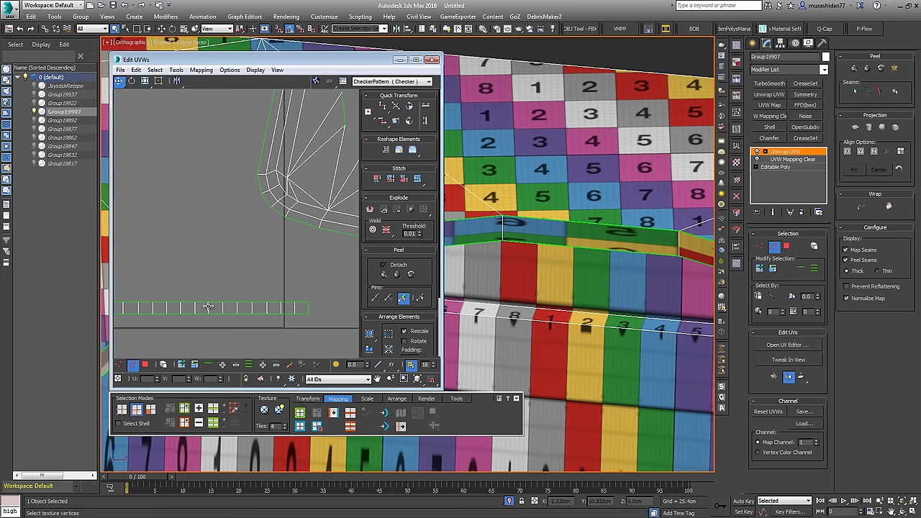
click(208, 308)
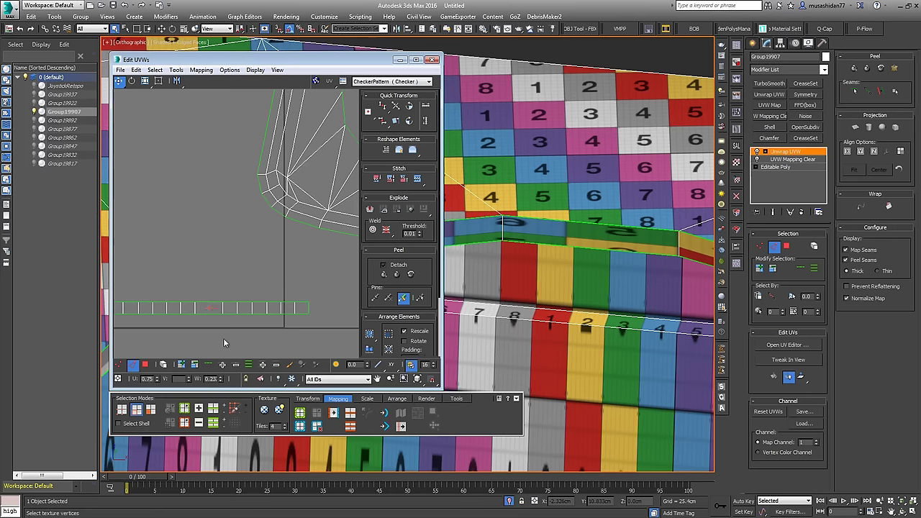
click(888, 204)
middle_drag(164, 172, 233, 229)
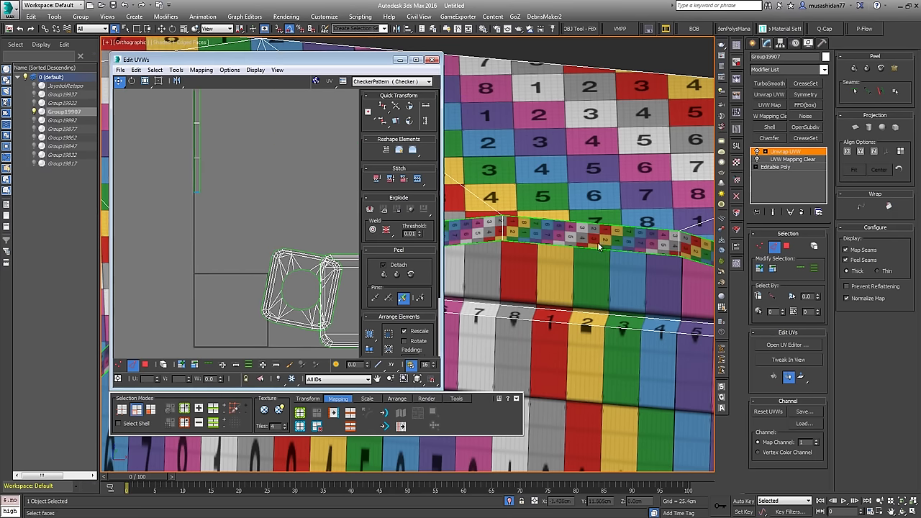
Step: Select all of the housing's UV shells, pack them together, and repack them into the UV tile with Pack Custom
ctrl+alt+middle_drag(596, 230, 602, 105)
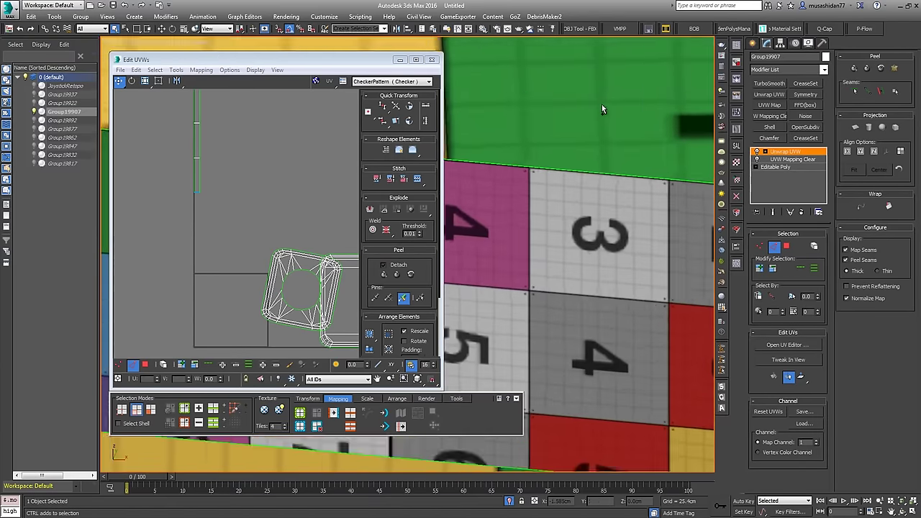
scroll(602, 110, down, 4)
scroll(202, 199, down, 4)
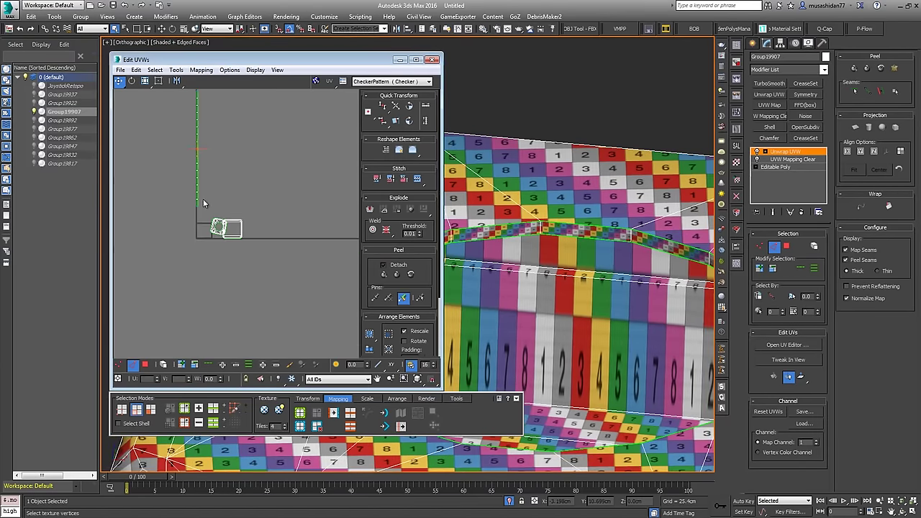
scroll(203, 199, up, 2)
drag(171, 175, 252, 272)
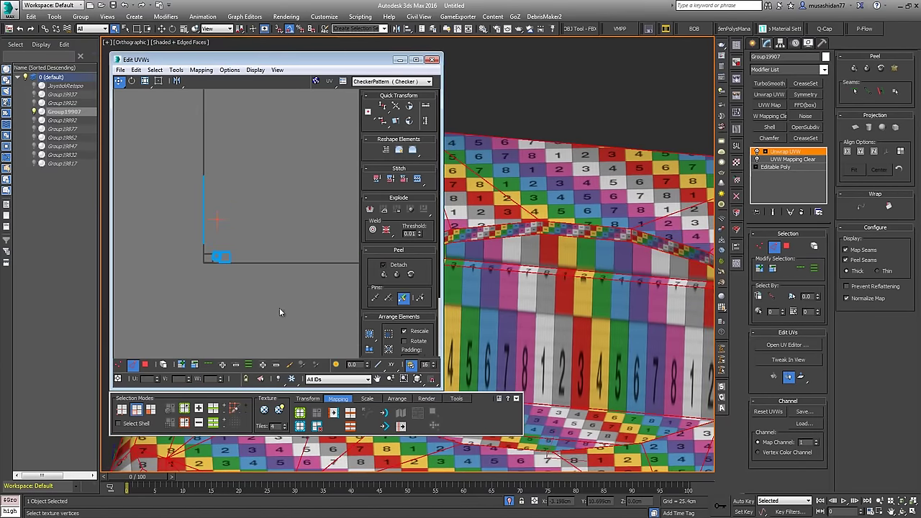
click(368, 349)
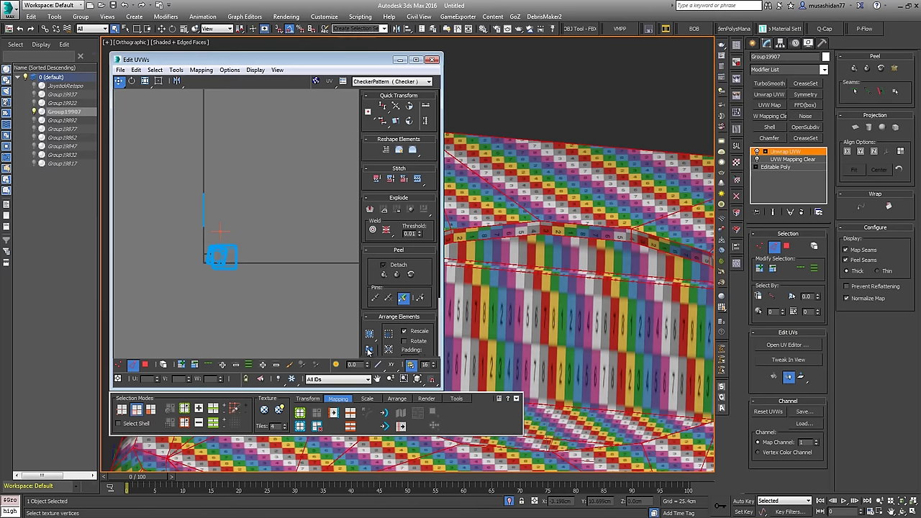
click(370, 335)
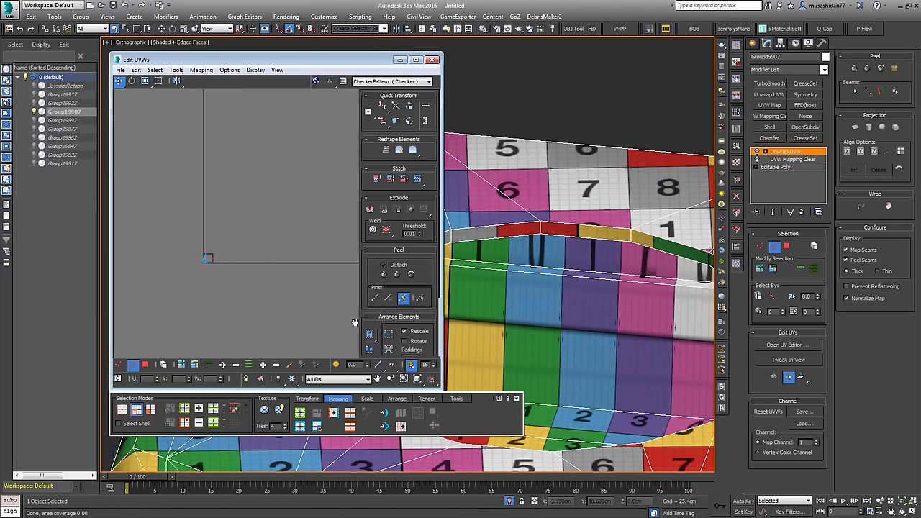
Step: Deselect the packed shells and examine their layout and the checker texture across the whole housing
scroll(187, 257, down, 3)
middle_drag(273, 266, 310, 245)
scroll(268, 240, up, 3)
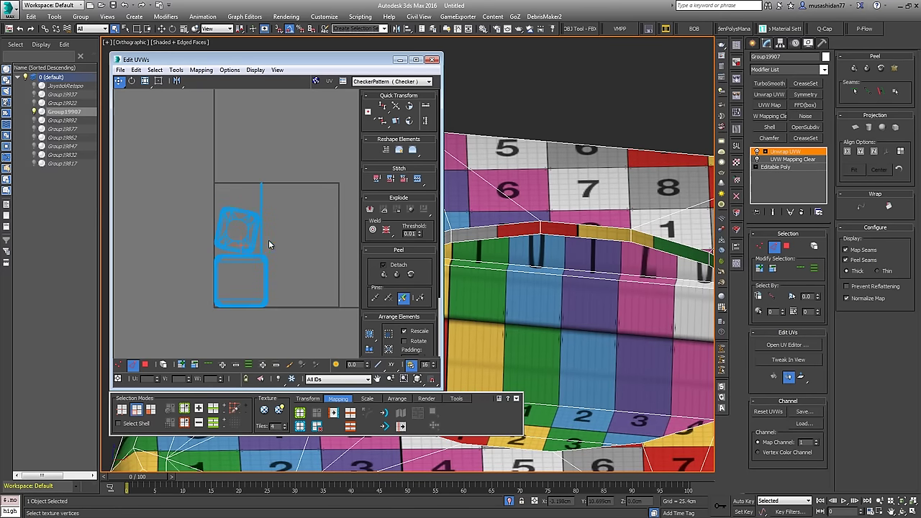
scroll(581, 245, down, 6)
mouse_move(556, 262)
alt+middle_down()
mouse_move(577, 247)
mouse_move(556, 267)
alt+middle_up()
ctrl+alt+middle_drag(561, 234, 574, 219)
middle_drag(543, 286, 568, 274)
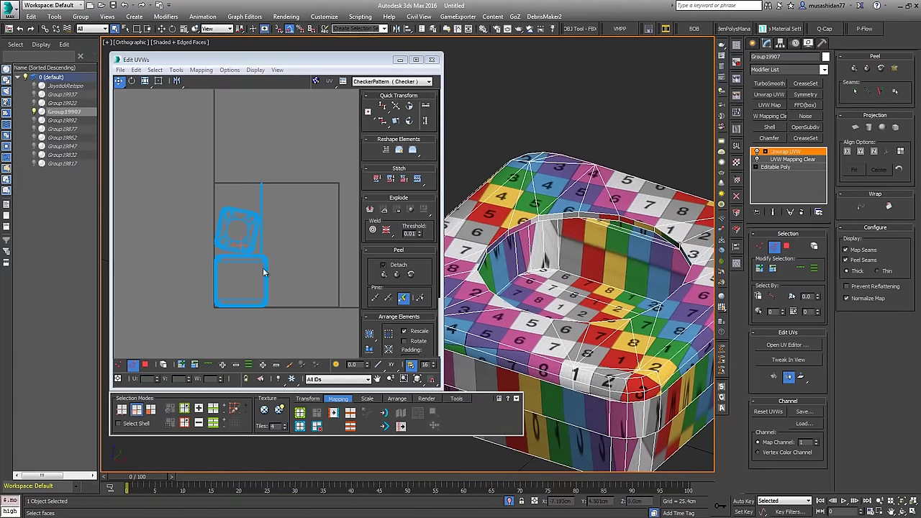
click(281, 216)
middle_drag(587, 410, 555, 327)
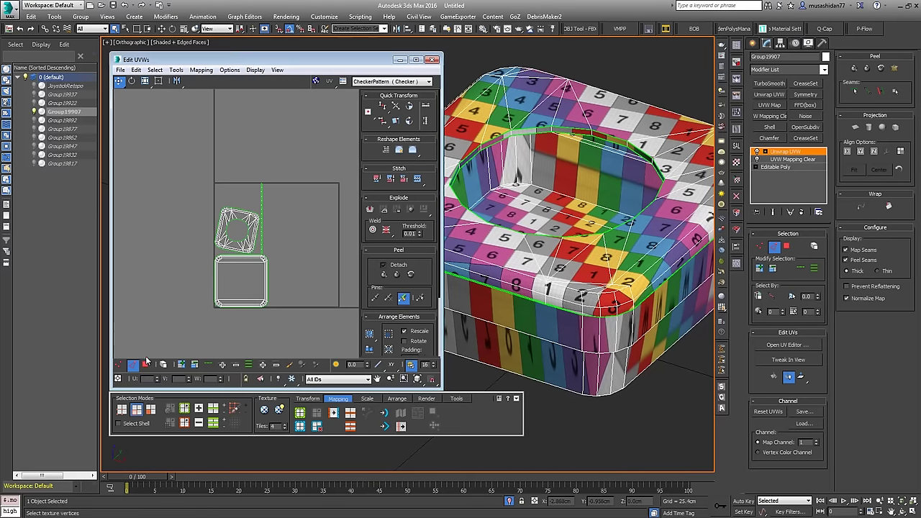
Step: Select the polygons of one outer side wall of the housing, both upper and lower bands, including its rounded corner faces
click(146, 364)
click(537, 319)
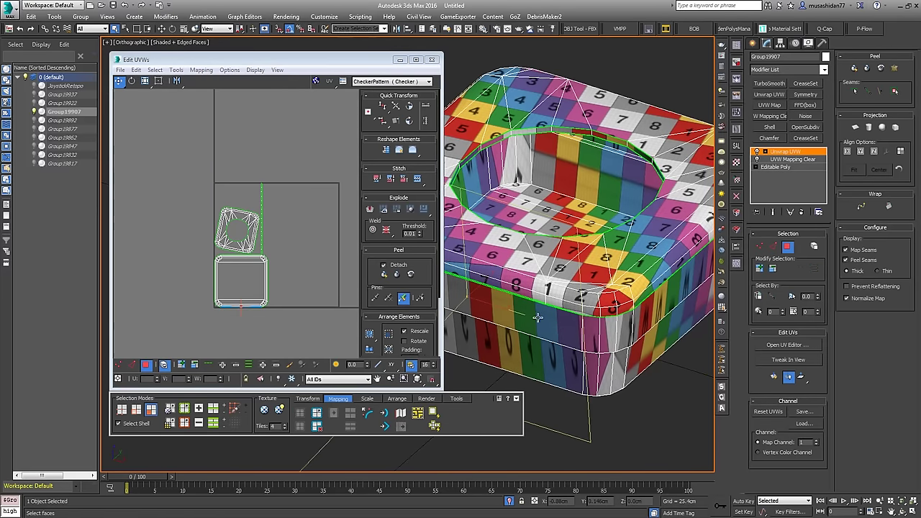
middle_drag(537, 318, 601, 306)
scroll(604, 287, down, 2)
scroll(603, 287, down, 2)
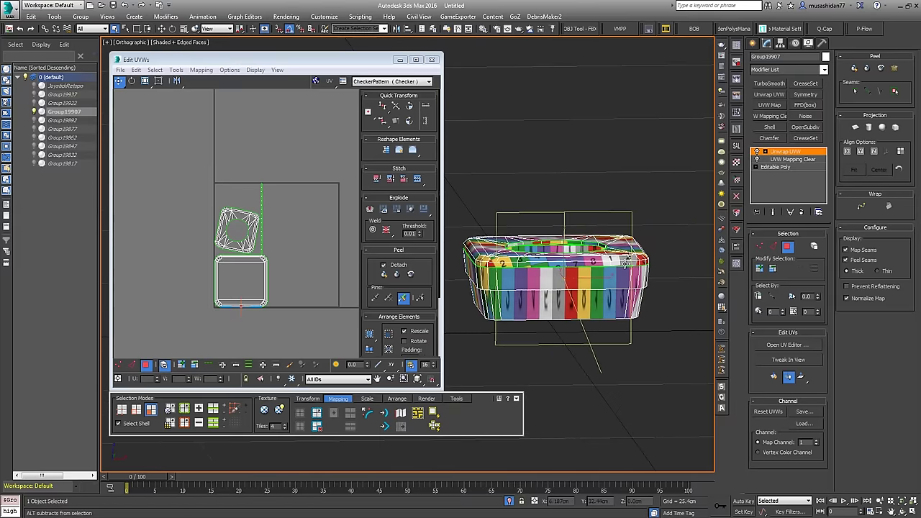
alt+middle_drag(502, 295, 486, 282)
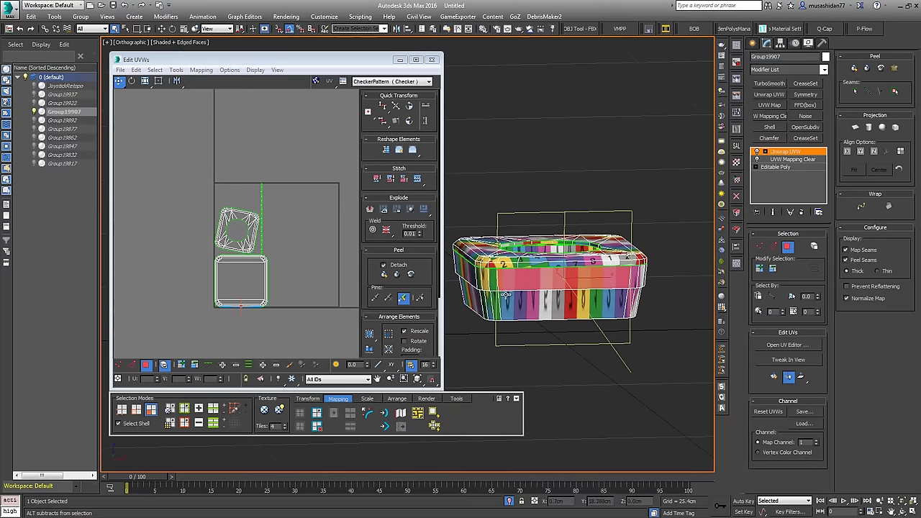
click(487, 280)
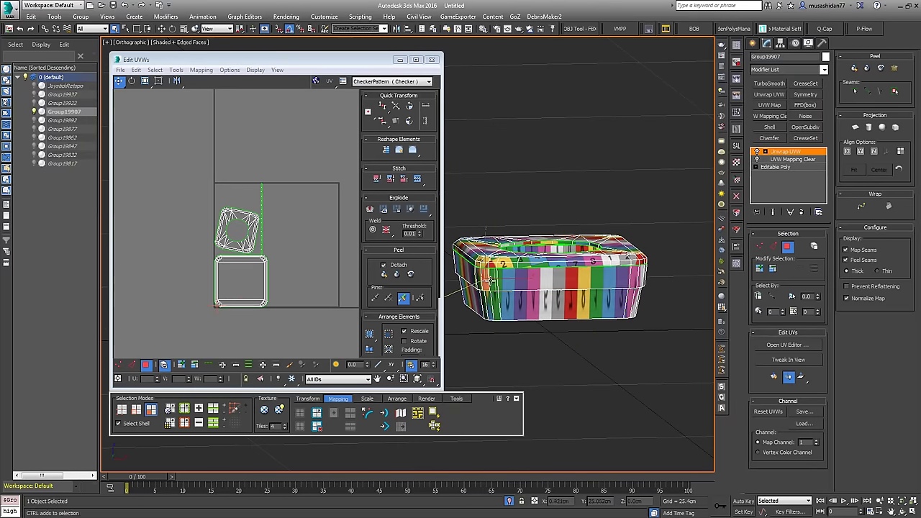
ctrl+click(491, 280)
ctrl+click(487, 299)
ctrl+click(496, 302)
ctrl+click(505, 302)
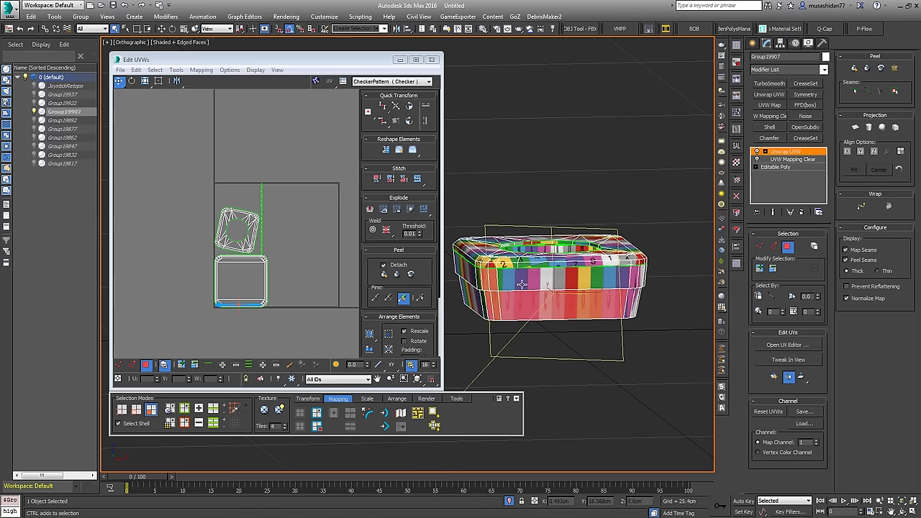
ctrl+click(525, 280)
Step: Apply a quick planar map to the selected side wall and move its shell above the UV tile
alt+middle_drag(627, 284, 597, 316)
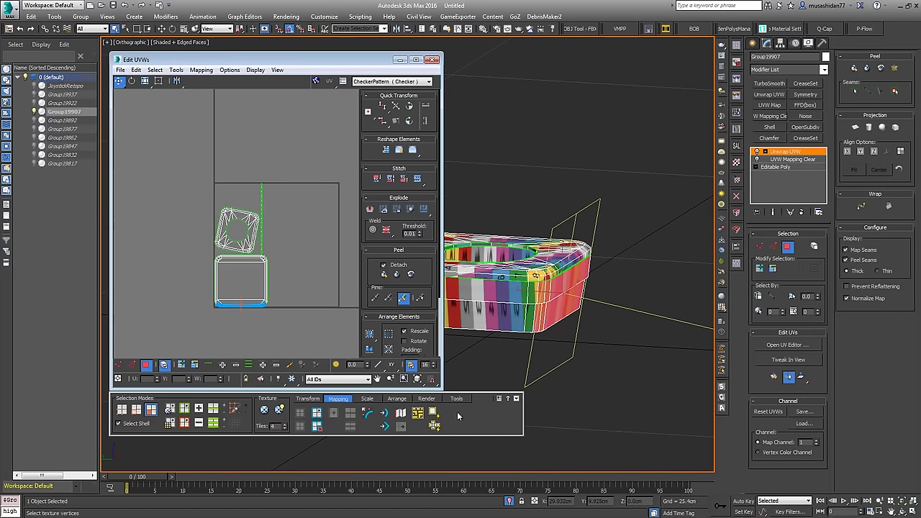
click(432, 413)
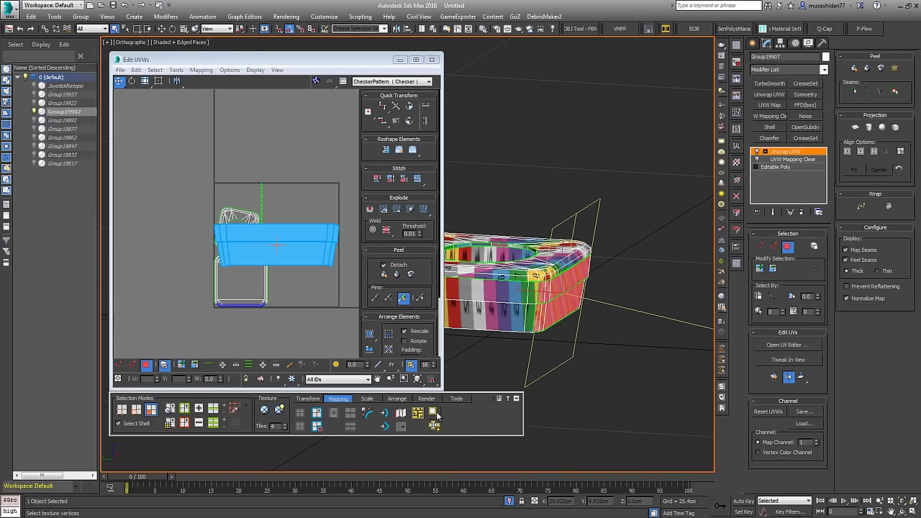
drag(304, 240, 345, 124)
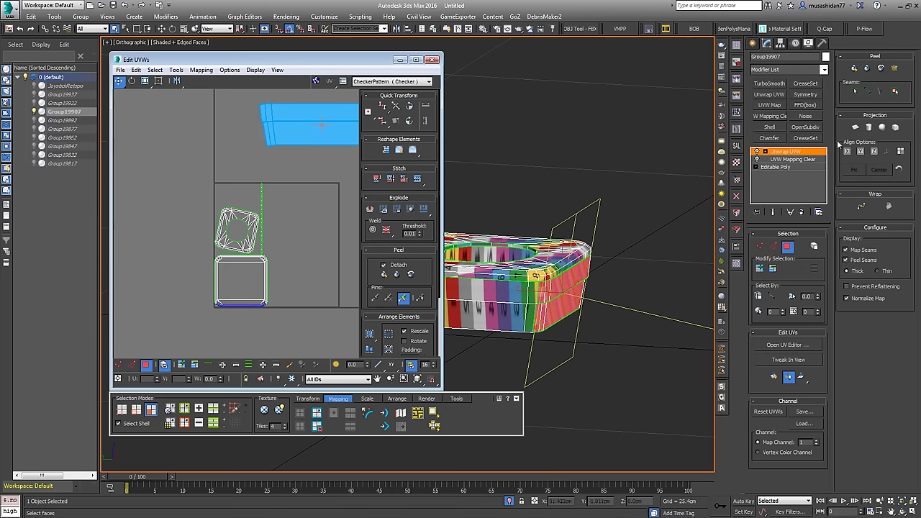
Step: Apply a planar projection to the selected side wall, trying X alignment before aligning it to Y
click(856, 127)
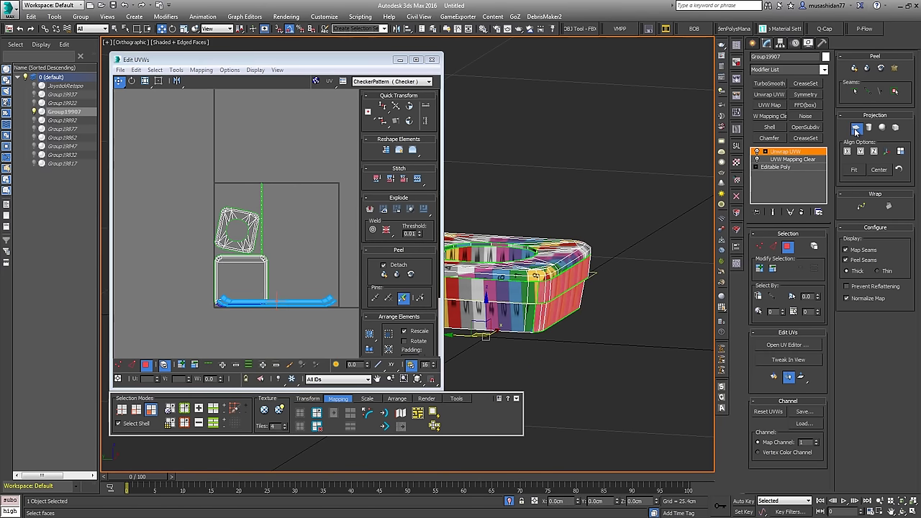
click(848, 151)
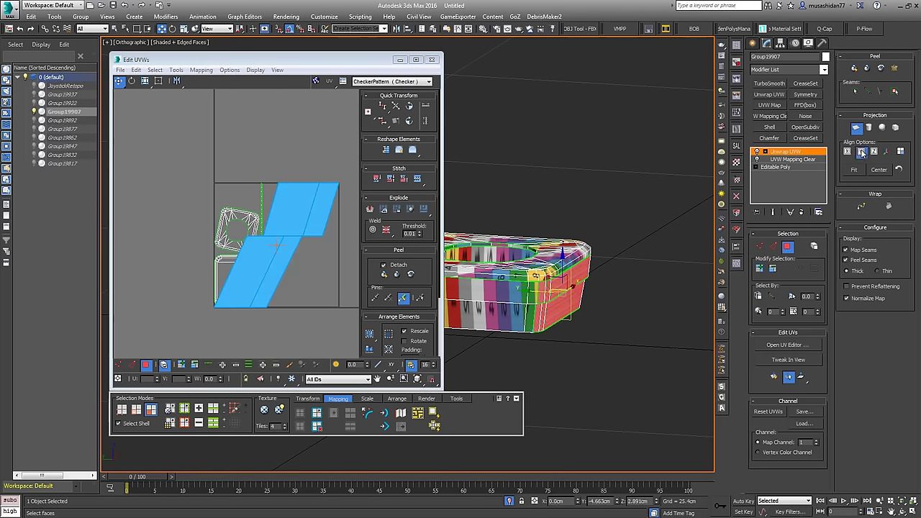
click(861, 152)
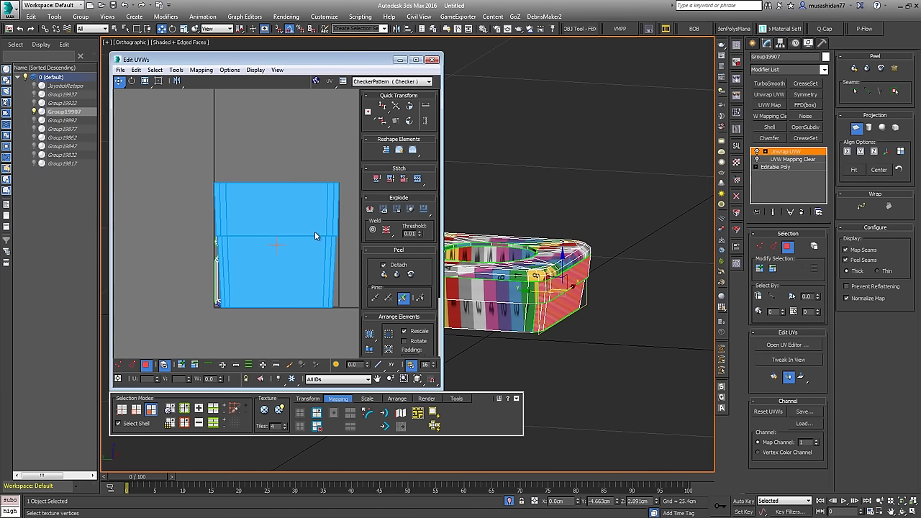
Step: Remap the side wall with a quick planar map, inspect its checker texture, and leave the planar projection mode
click(431, 415)
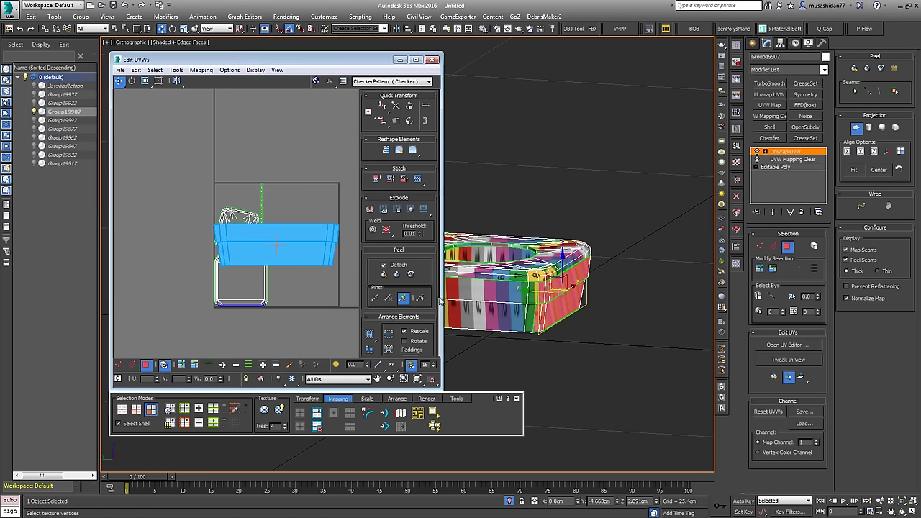
alt+middle_drag(546, 300, 513, 305)
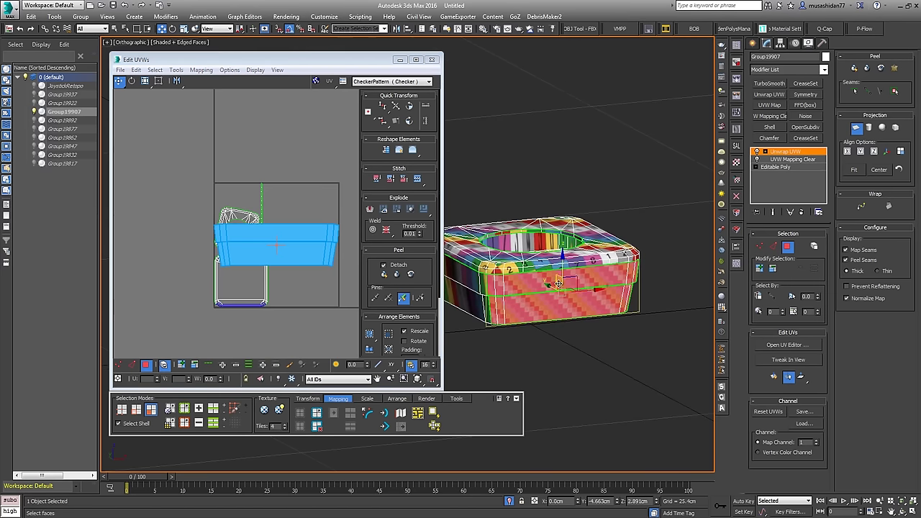
click(855, 128)
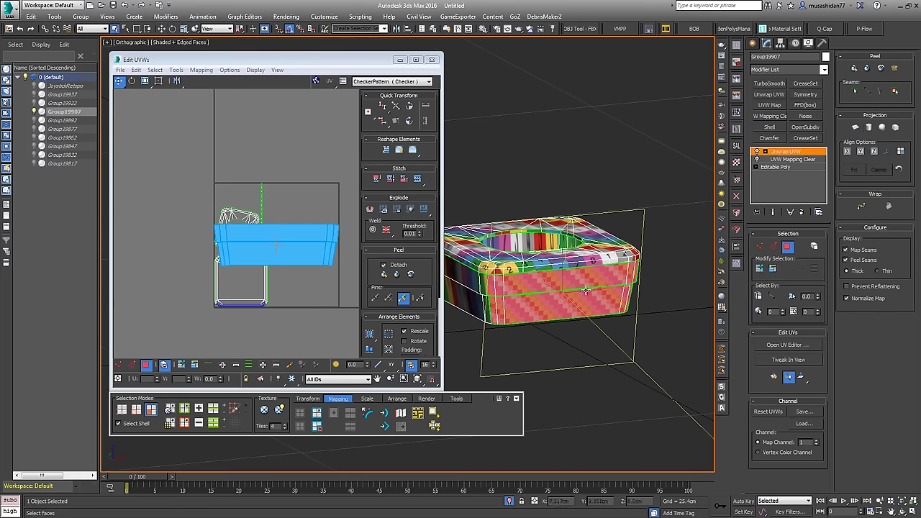
Step: Reapply the regular planar projection to the side wall for comparison and exit the projection mode
click(856, 128)
mouse_move(506, 257)
alt+middle_down()
mouse_move(490, 259)
mouse_move(523, 261)
mouse_move(503, 260)
alt+middle_up()
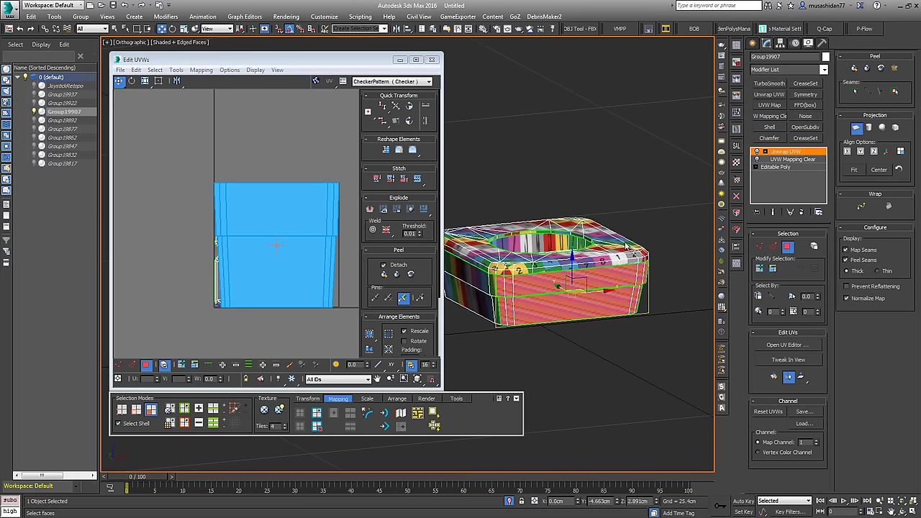
click(856, 131)
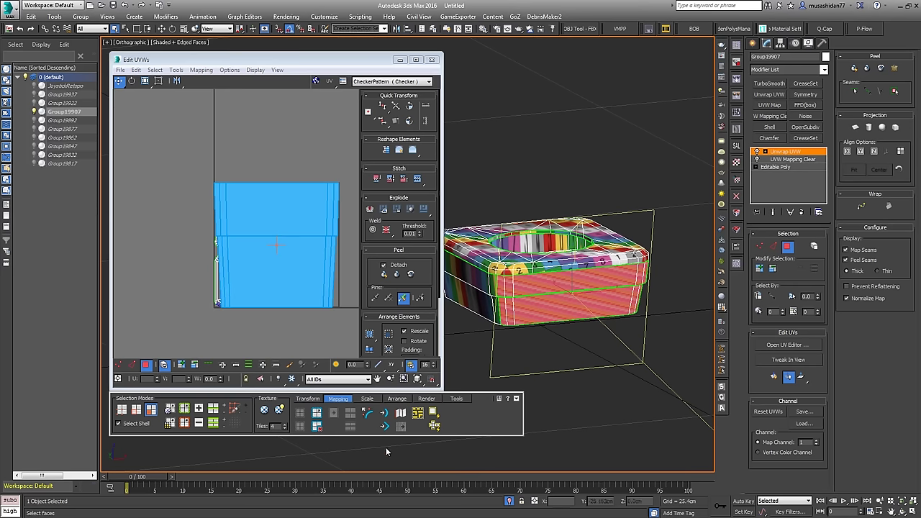
Step: Flatten the side wall with a quick planar map and move its shell above the UV tile
middle_drag(296, 281, 257, 280)
click(432, 412)
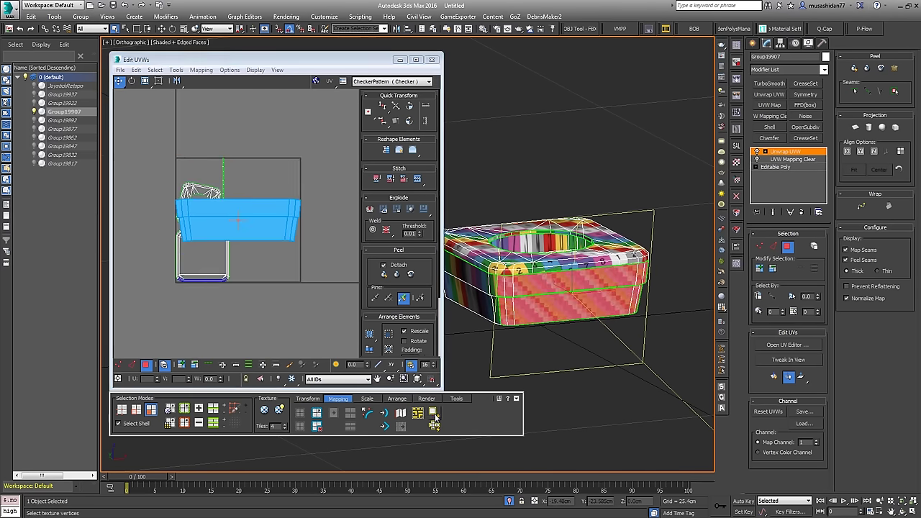
drag(256, 205, 347, 88)
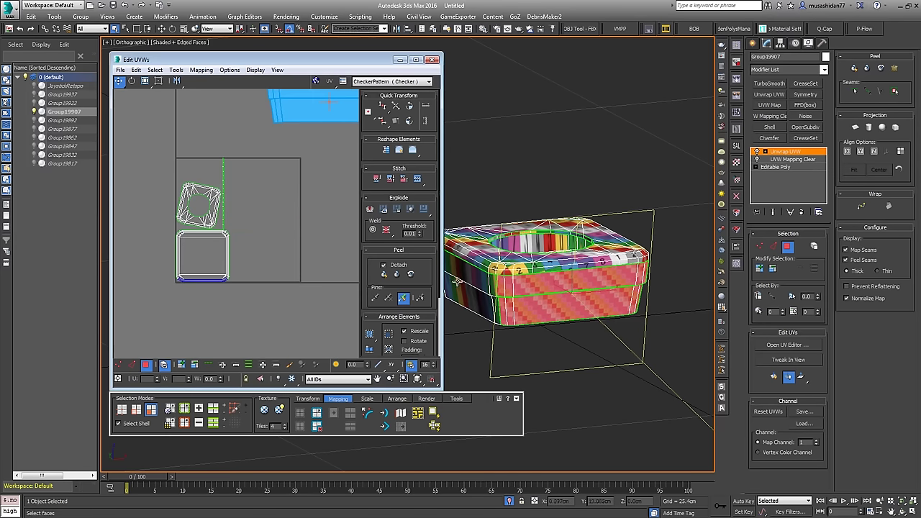
Step: Select the faces of the adjacent side wall, apply a quick planar map, and move the shell outside the UV tile
alt+middle_drag(485, 288, 530, 281)
click(530, 284)
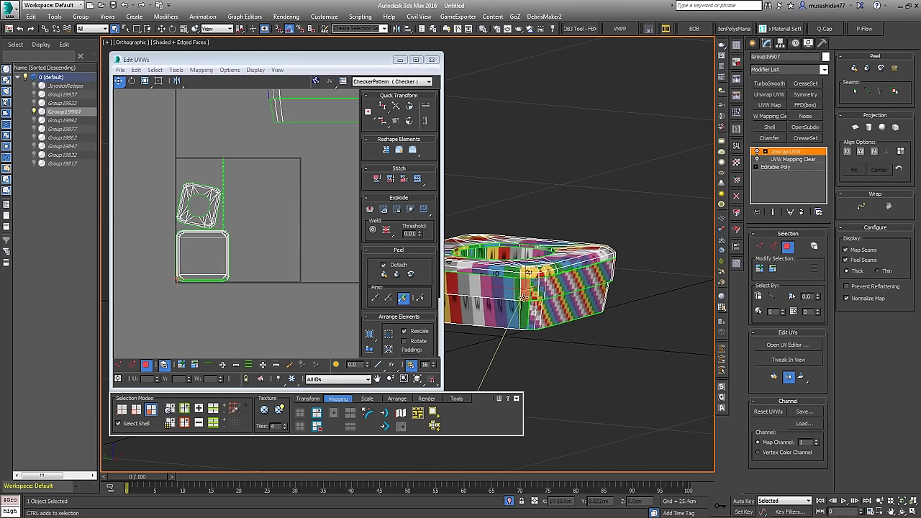
click(490, 293)
middle_drag(489, 292, 641, 285)
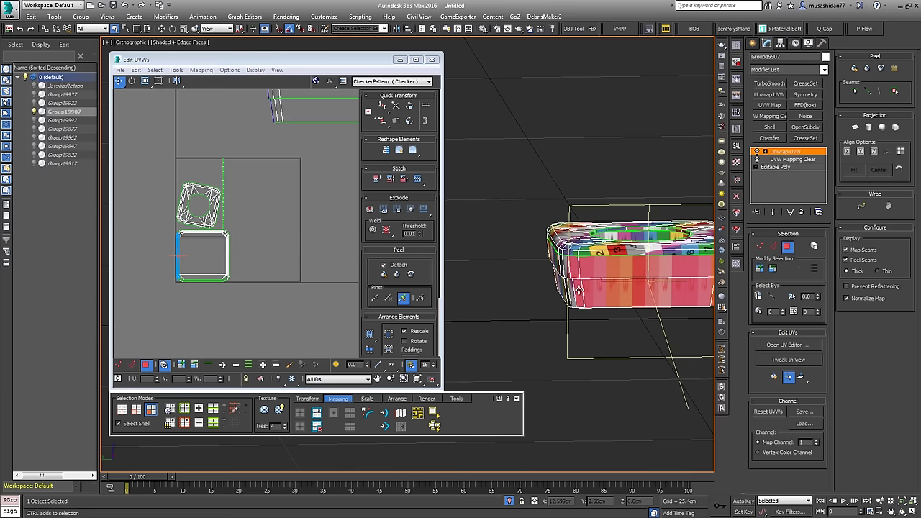
click(433, 413)
drag(240, 220, 359, 130)
Step: Select the third side wall with its rounded corner faces, apply a quick planar map, and move the shell above the UV tile
alt+middle_drag(561, 277, 606, 279)
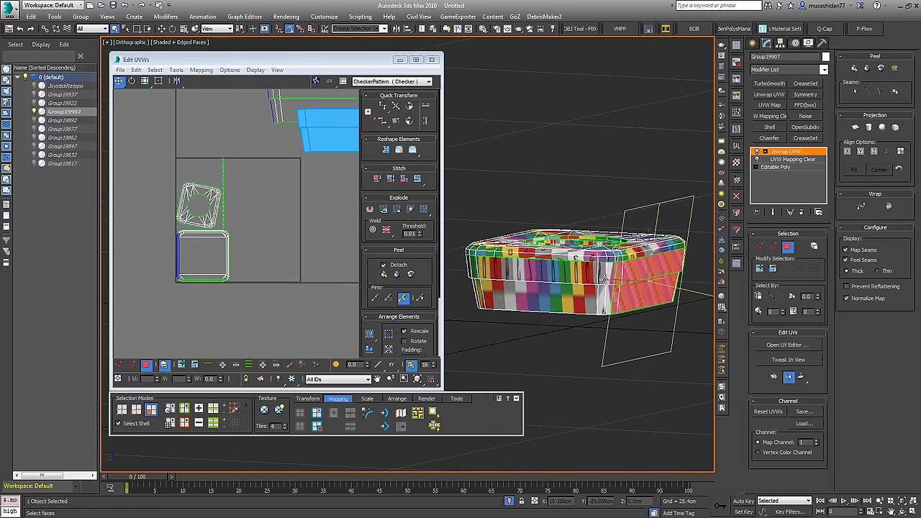
click(606, 281)
ctrl+click(600, 294)
ctrl+click(607, 294)
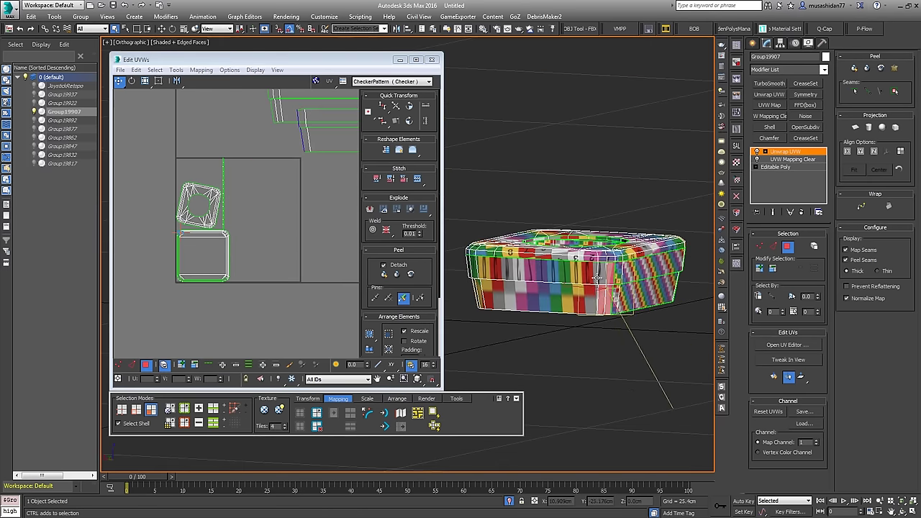
ctrl+click(596, 278)
ctrl+click(569, 292)
alt+middle_drag(600, 277, 475, 304)
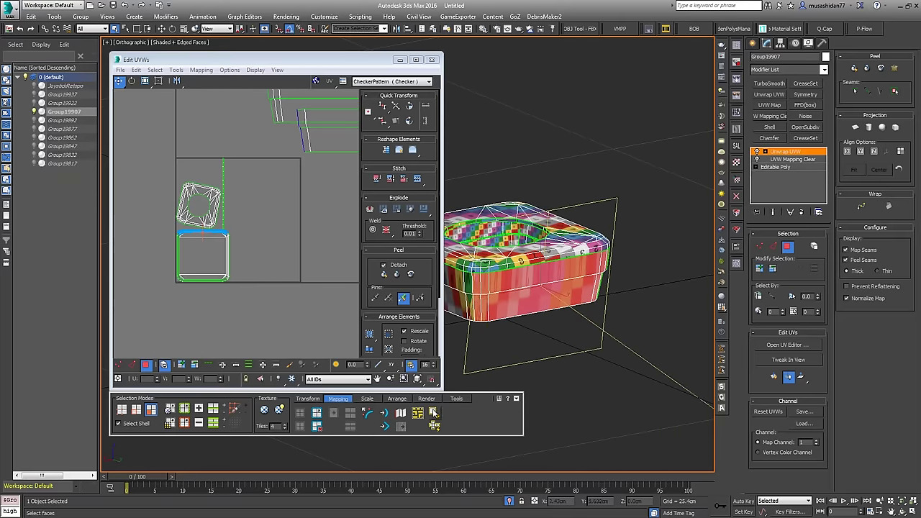
click(547, 294)
alt+middle_drag(500, 275, 550, 280)
drag(270, 235, 220, 113)
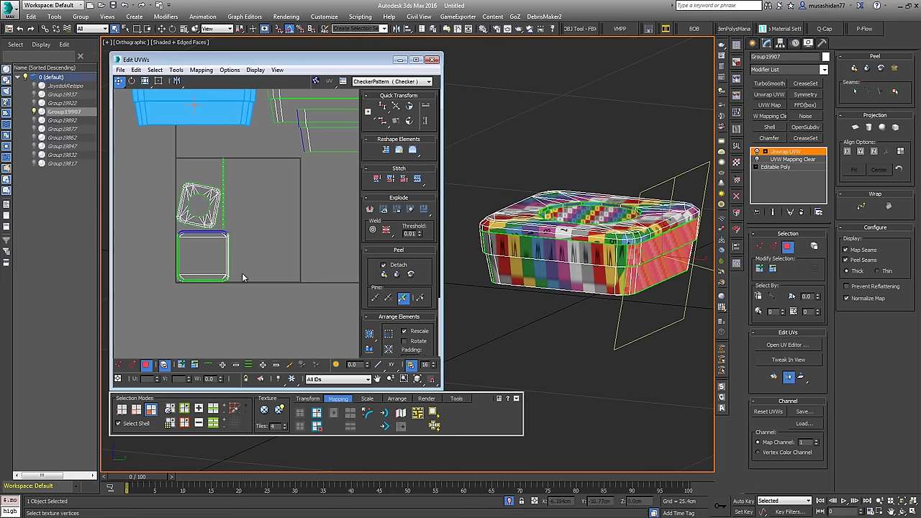
Step: Select the underside face of the square housing together with the triangular and strip faces at its corners
alt+middle_drag(460, 274, 626, 257)
click(574, 231)
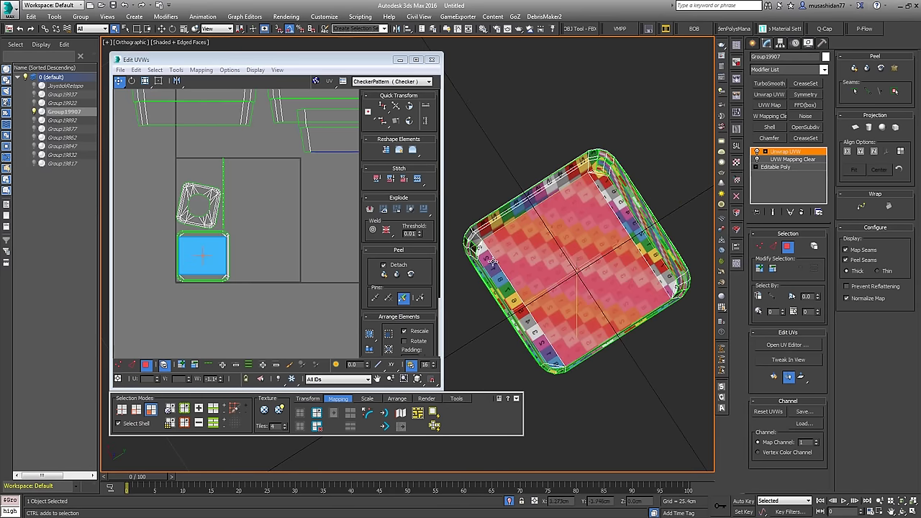
ctrl+click(613, 197)
scroll(647, 271, up, 8)
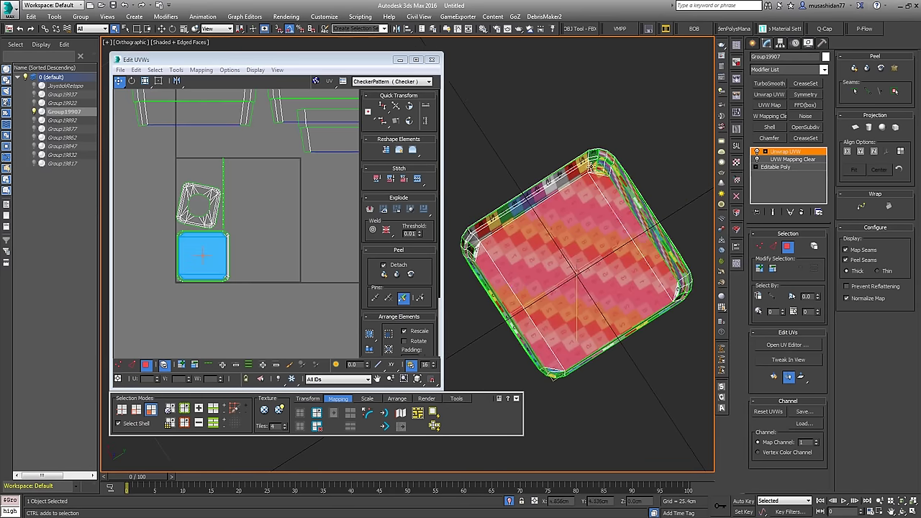
ctrl+click(646, 199)
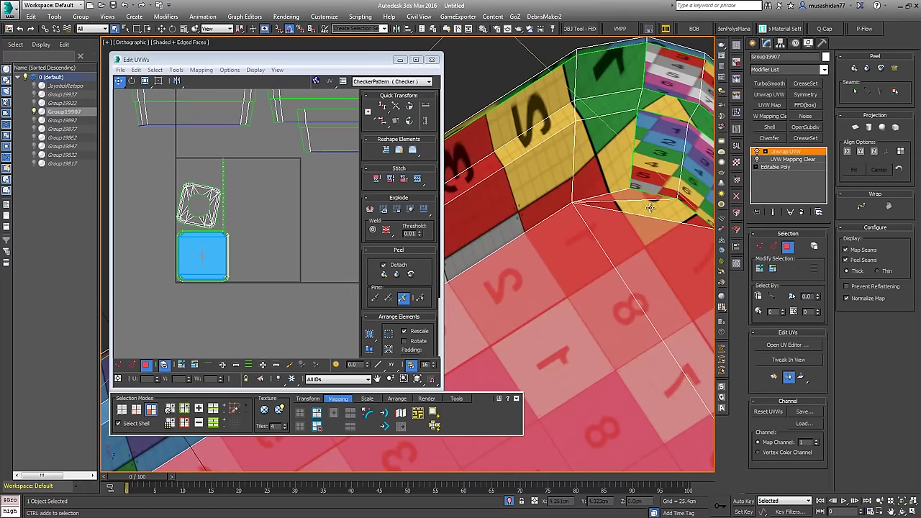
alt+middle_drag(650, 207, 598, 167)
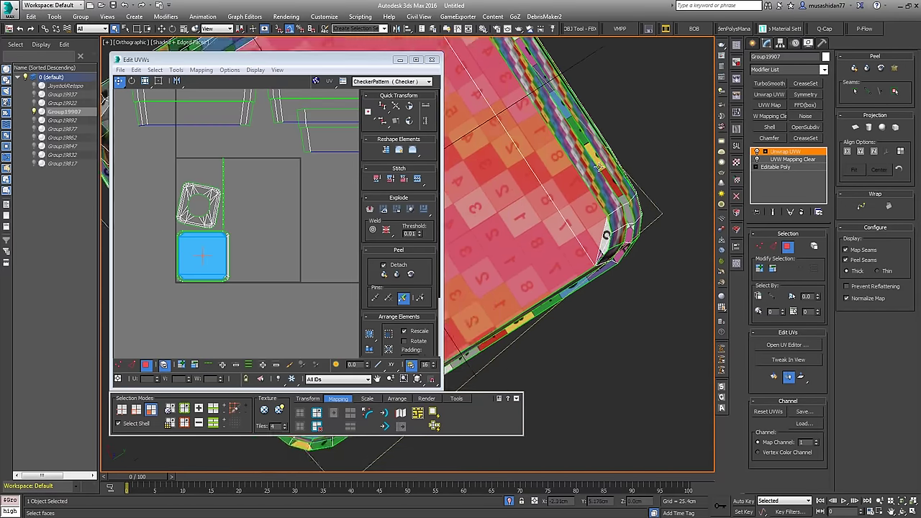
scroll(606, 232, up, 5)
ctrl+click(610, 226)
ctrl+click(610, 258)
middle_drag(497, 276, 757, 243)
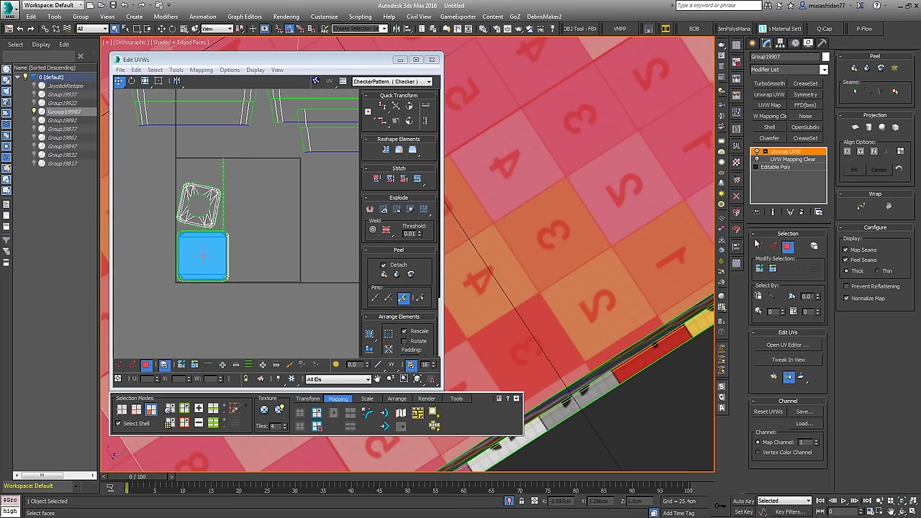
middle_drag(611, 331, 800, 160)
middle_drag(583, 247, 794, 104)
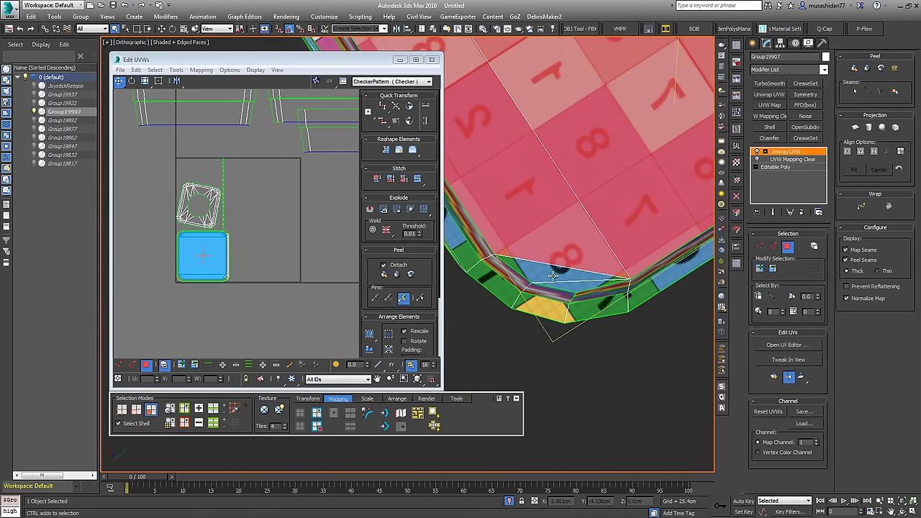
alt+middle_drag(569, 266, 579, 282)
Step: Remove the side faces from the underside selection, apply a quick planar map, and move the shell outside the UV tile
scroll(540, 220, down, 6)
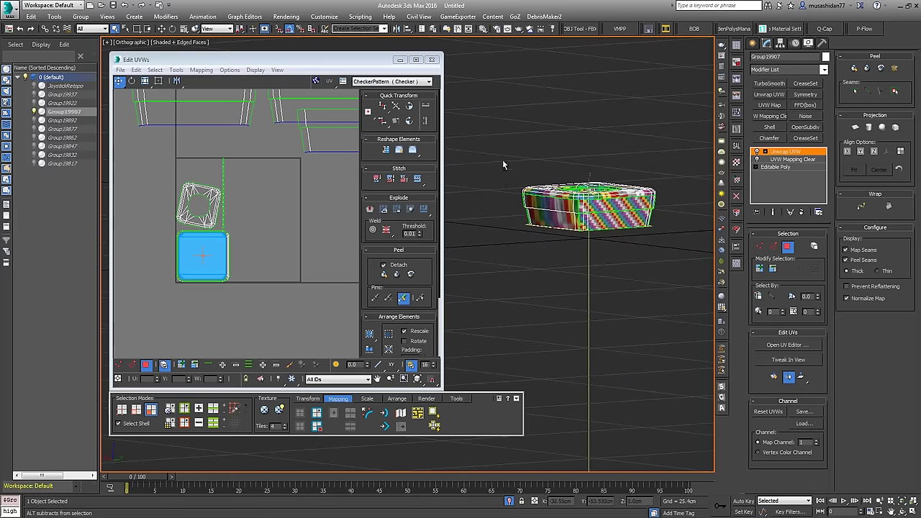
drag(504, 166, 695, 232)
alt+middle_drag(694, 233, 591, 233)
click(432, 412)
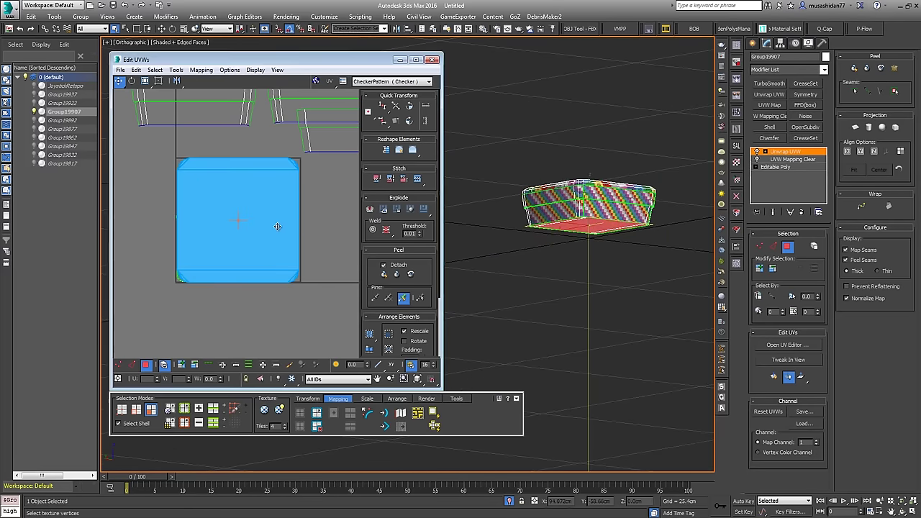
drag(277, 227, 462, 295)
scroll(297, 239, down, 3)
middle_drag(297, 239, 161, 220)
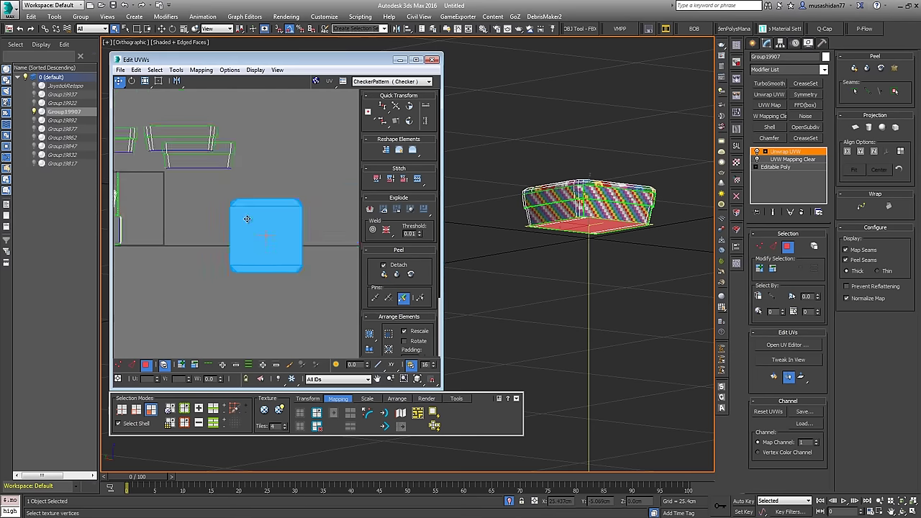
middle_drag(264, 205, 297, 203)
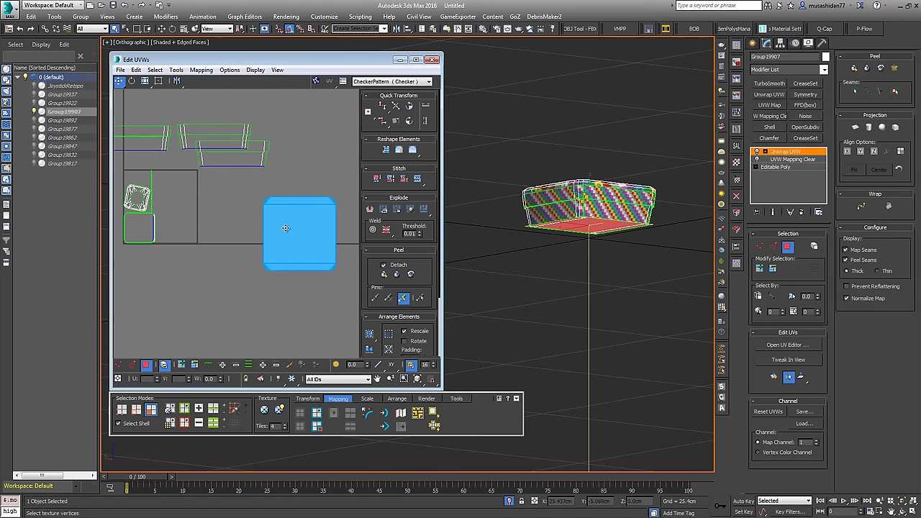
Step: Examine the checker pattern on the housing's underside and the arrangement of its UV shells
alt+middle_drag(605, 239, 596, 192)
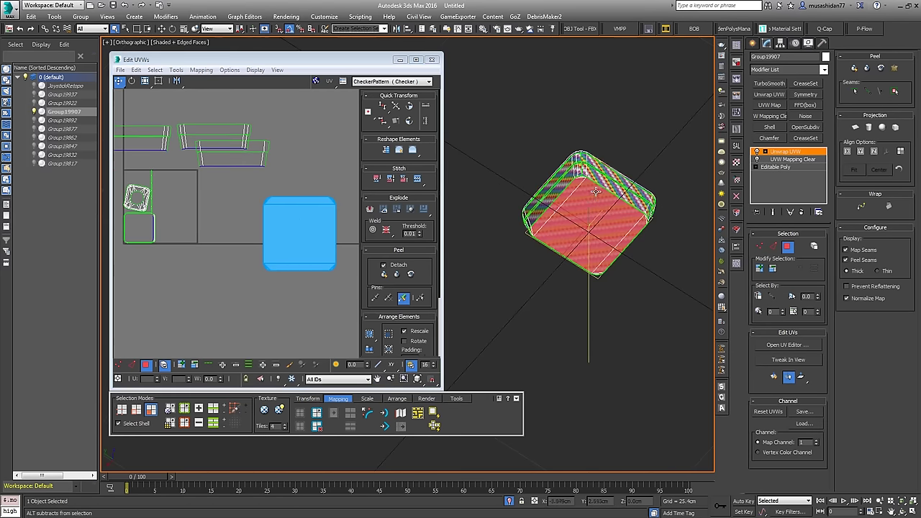
scroll(595, 192, up, 5)
scroll(608, 178, down, 3)
scroll(608, 178, down, 2)
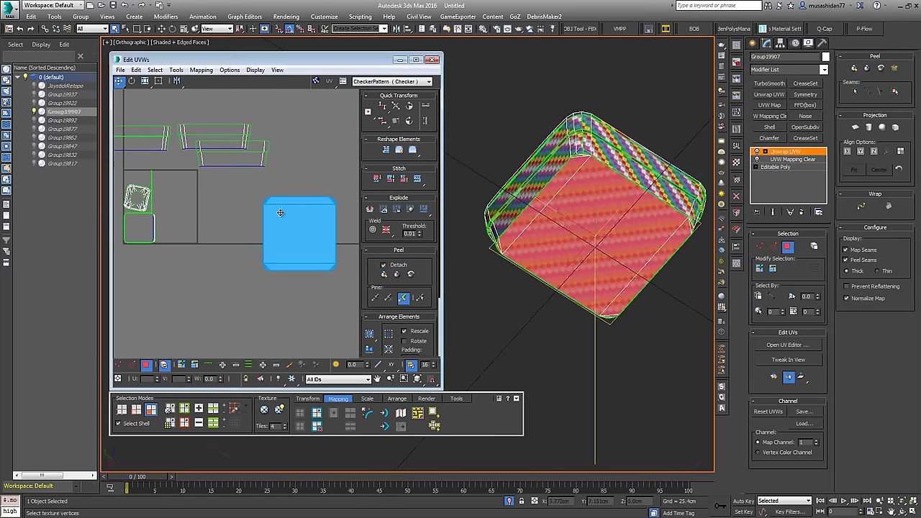
middle_drag(180, 189, 240, 213)
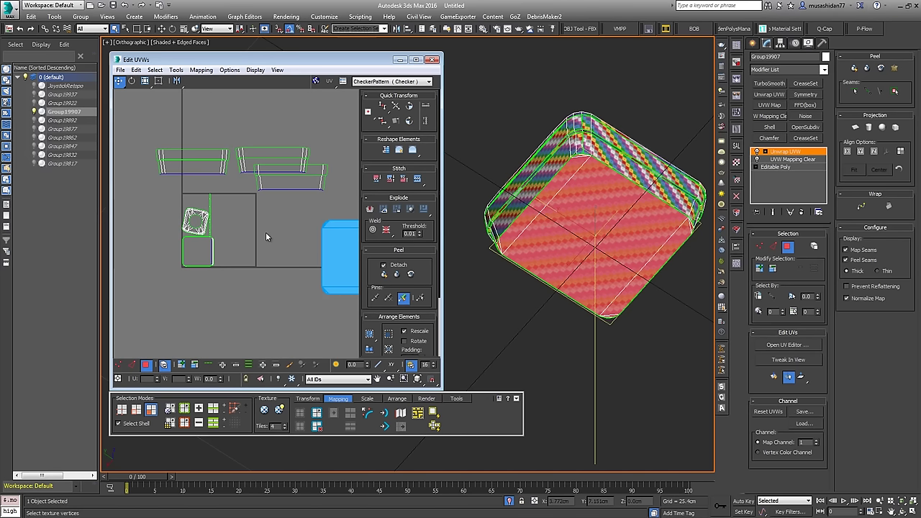
middle_drag(266, 221, 231, 198)
scroll(231, 198, down, 3)
scroll(231, 198, up, 3)
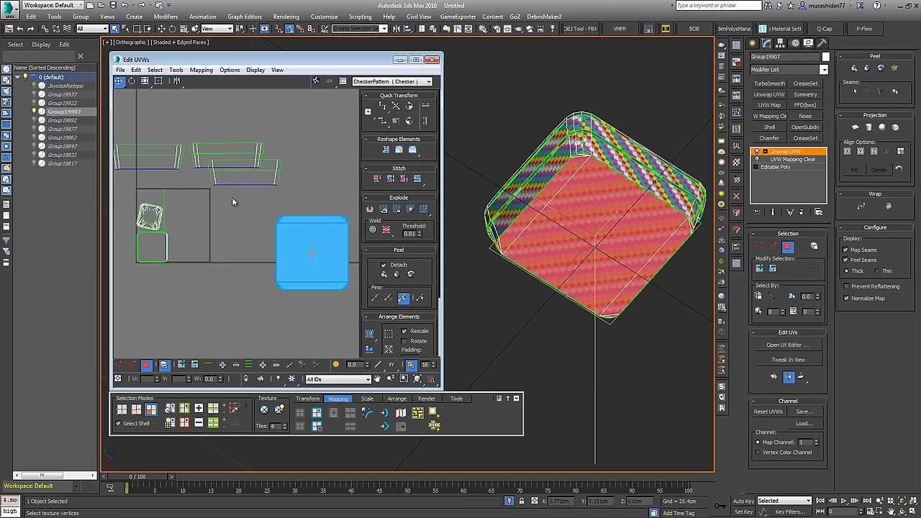
middle_drag(196, 254, 254, 231)
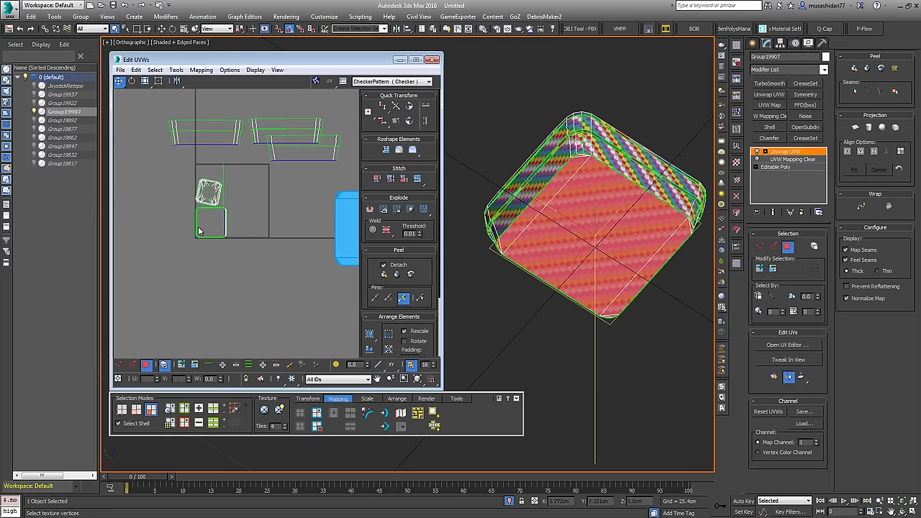
Step: Select the square shell in the UV tile's corner, including the fourth side wall, and apply a quick planar map
click(198, 230)
alt+middle_drag(533, 239, 711, 277)
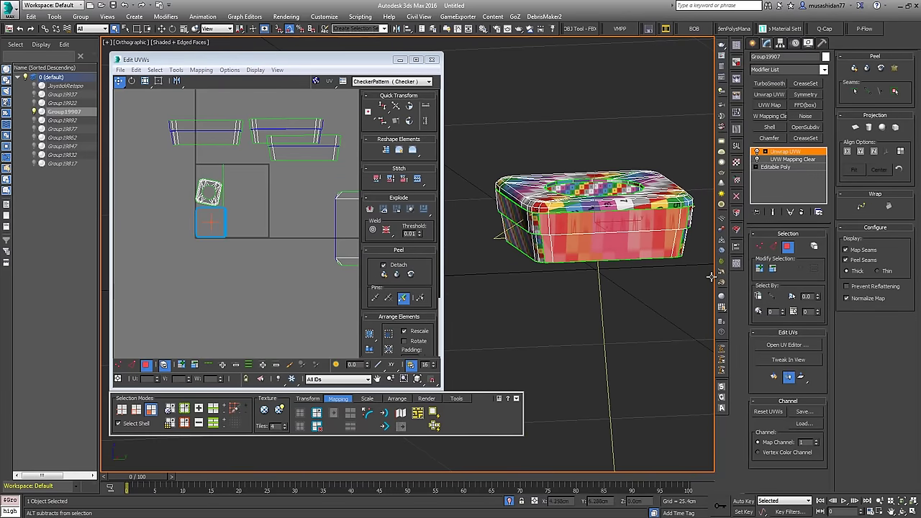
click(433, 413)
alt+middle_drag(507, 227, 558, 209)
alt+middle_drag(558, 210, 561, 200)
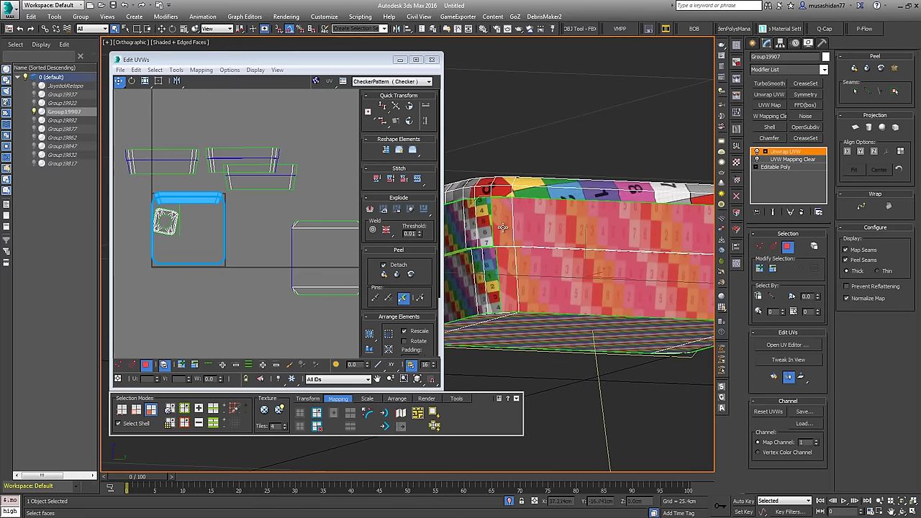
Step: Select the fourth side wall's upper and lower faces with its rounded corner, followed by the underside shell
click(506, 237)
ctrl+click(507, 265)
ctrl+click(542, 243)
ctrl+click(556, 282)
alt+middle_drag(556, 283, 627, 200)
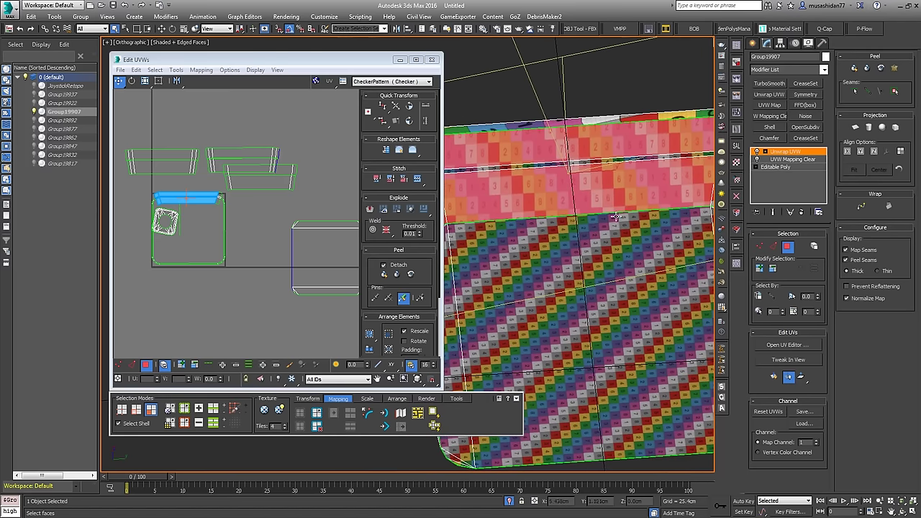
click(605, 261)
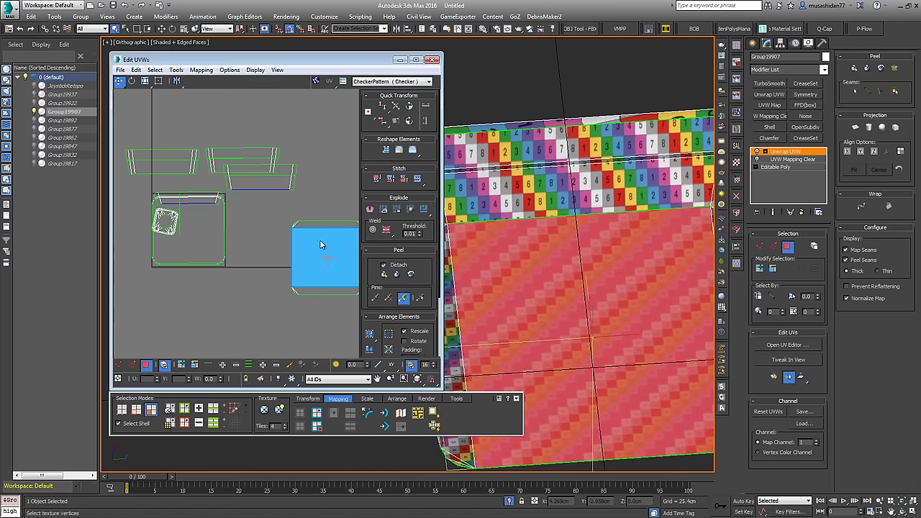
drag(319, 240, 308, 223)
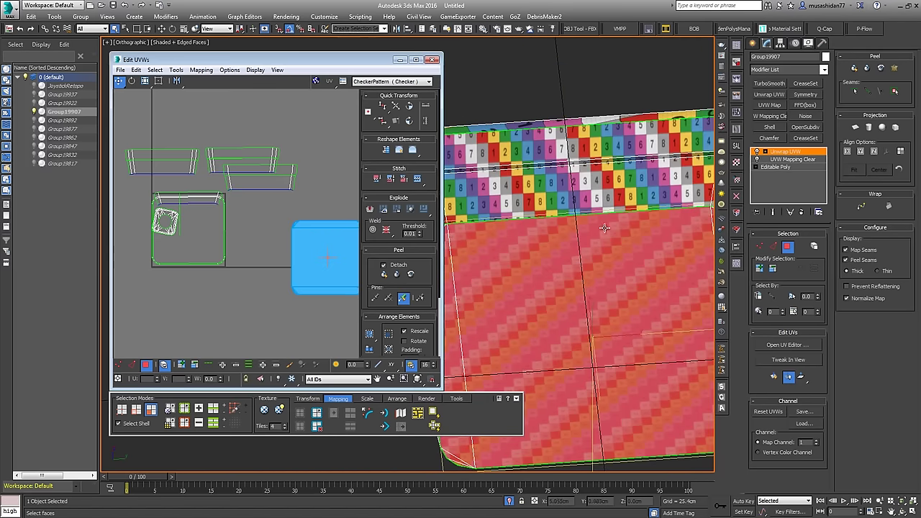
alt+middle_drag(614, 227, 622, 199)
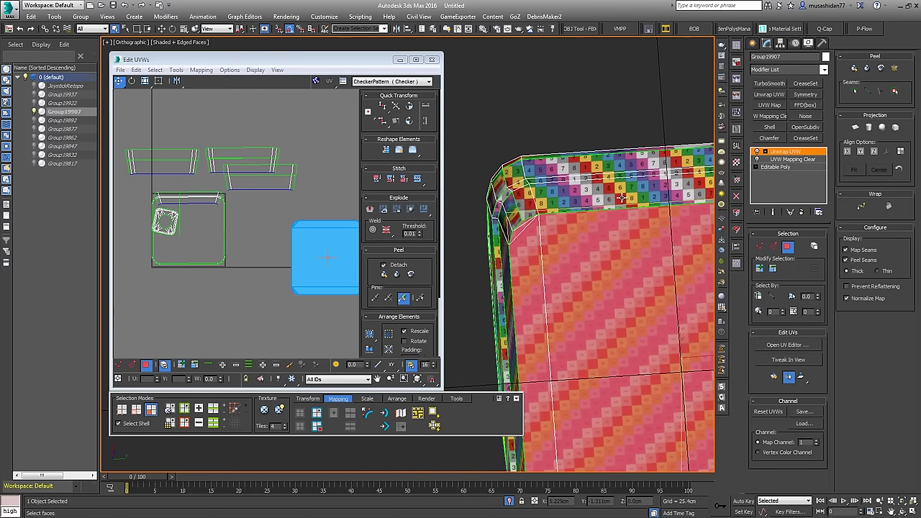
Step: Select the narrow strip of faces running around the housing's side walls and rounded corners
click(551, 179)
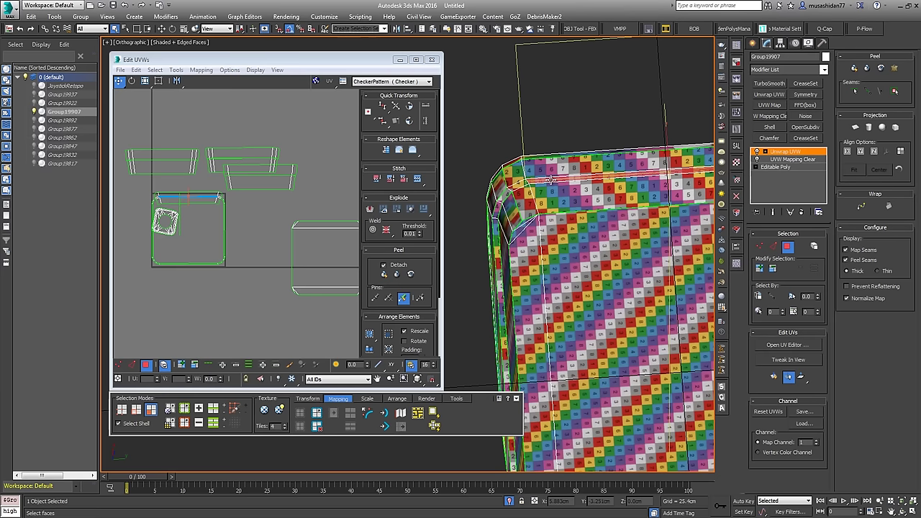
ctrl+click(519, 184)
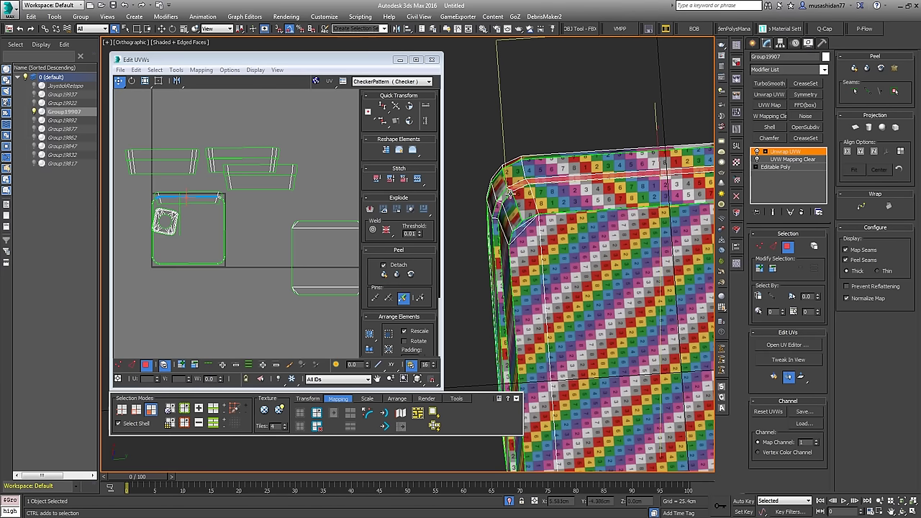
ctrl+click(506, 196)
ctrl+click(495, 213)
ctrl+click(494, 228)
alt+middle_drag(495, 228, 505, 313)
alt+middle_drag(511, 272, 632, 335)
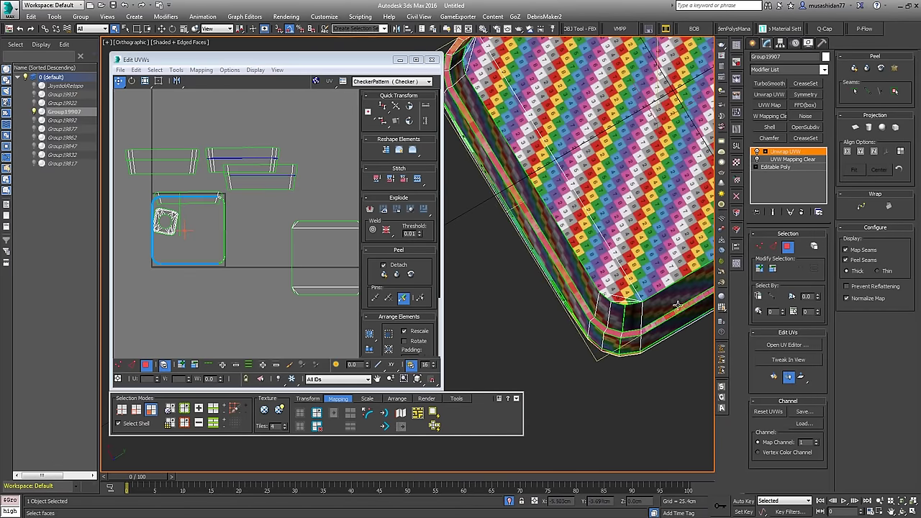
alt+middle_drag(687, 306, 392, 328)
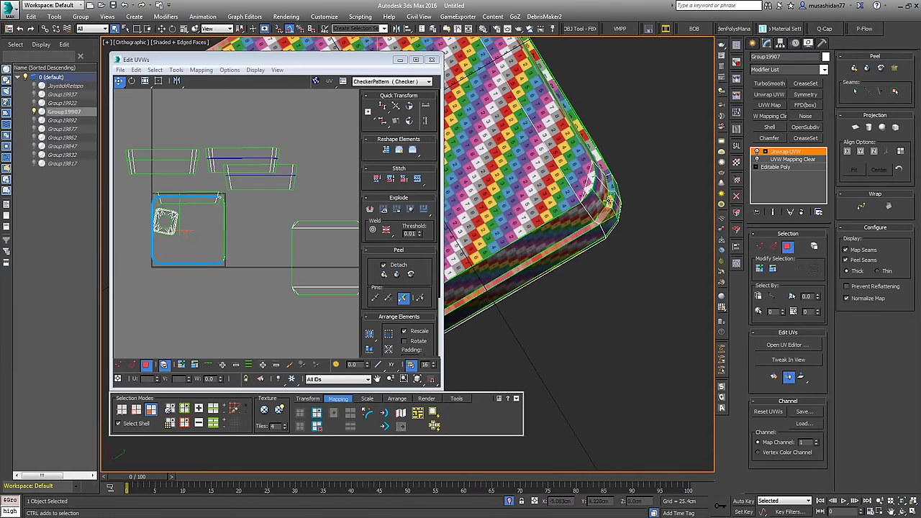
alt+middle_drag(593, 162, 550, 151)
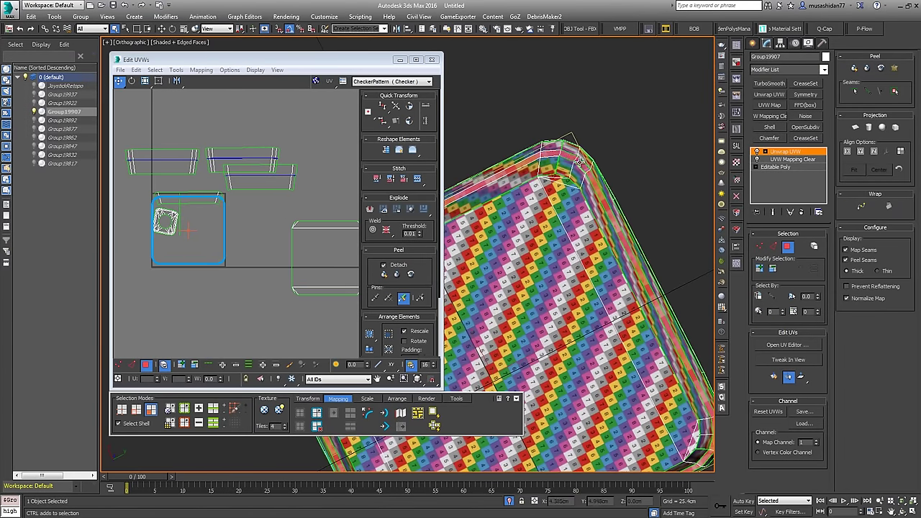
Step: Add the underside shell to the selection, apply a quick planar map, and move the combined shell outside the UV tile
click(330, 246)
click(433, 413)
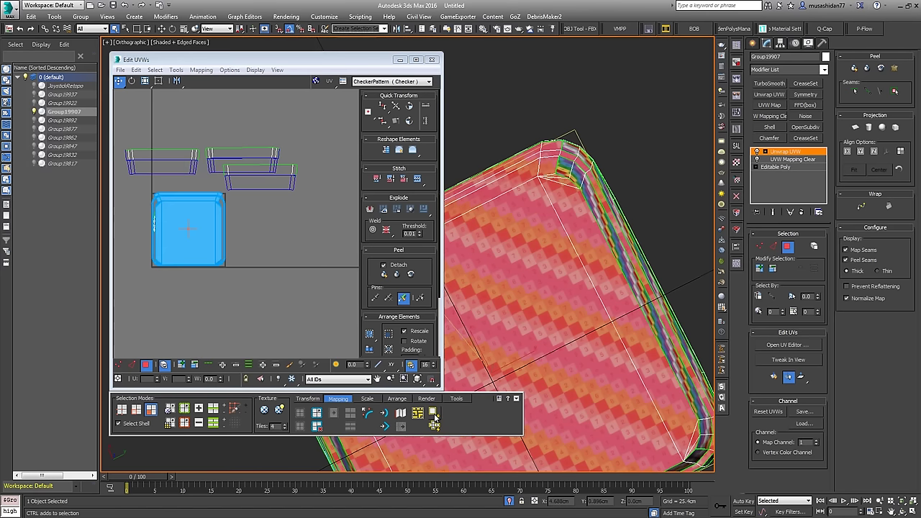
drag(193, 216, 386, 212)
alt+middle_drag(495, 230, 524, 279)
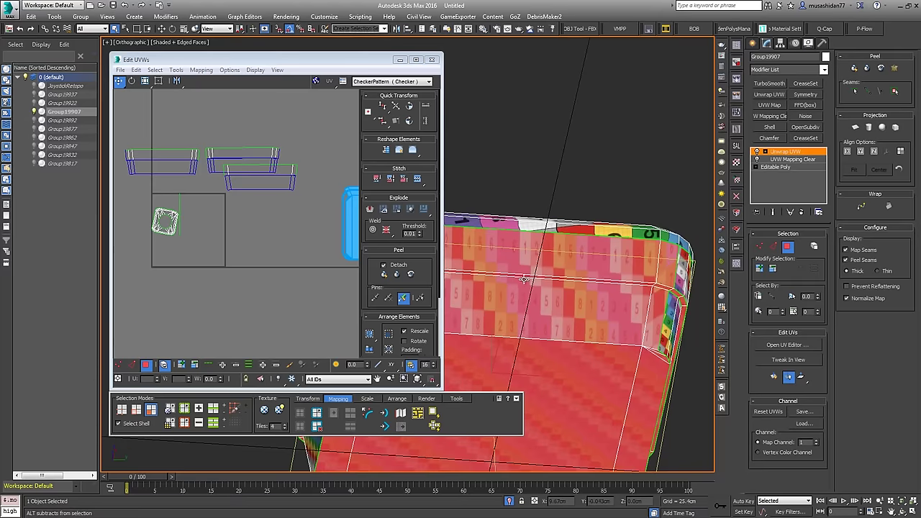
middle_drag(286, 266, 200, 256)
middle_drag(541, 279, 562, 238)
scroll(610, 246, down, 4)
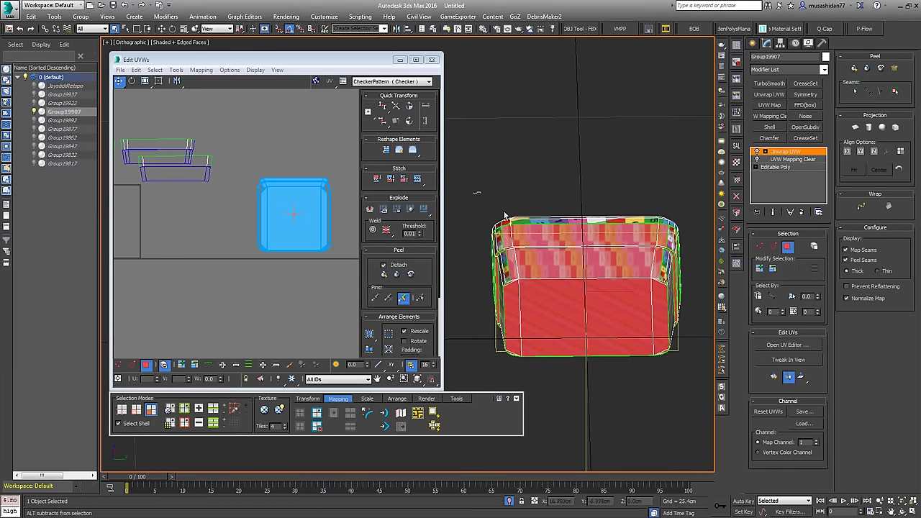
Step: Deselect the fourth side wall's faces, apply a quick planar map to the remaining faces, and move their shell outside the UV tile
drag(474, 191, 675, 272)
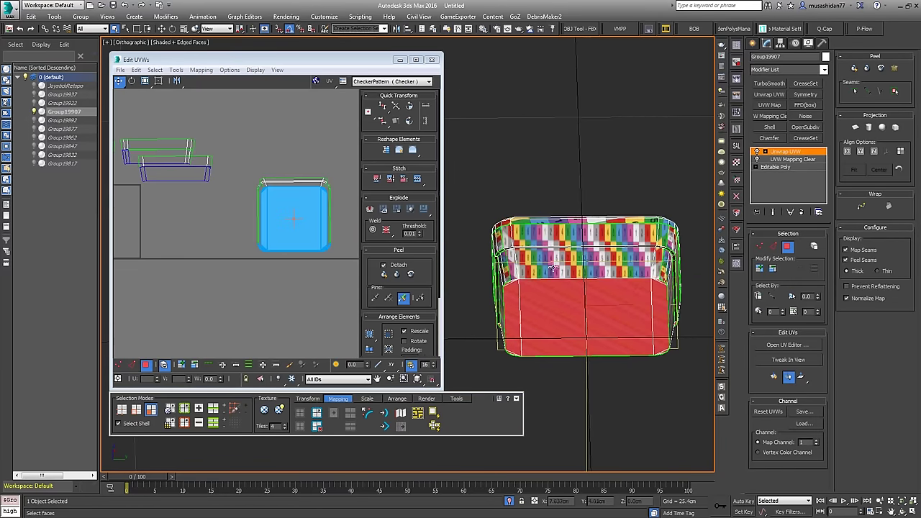
click(433, 413)
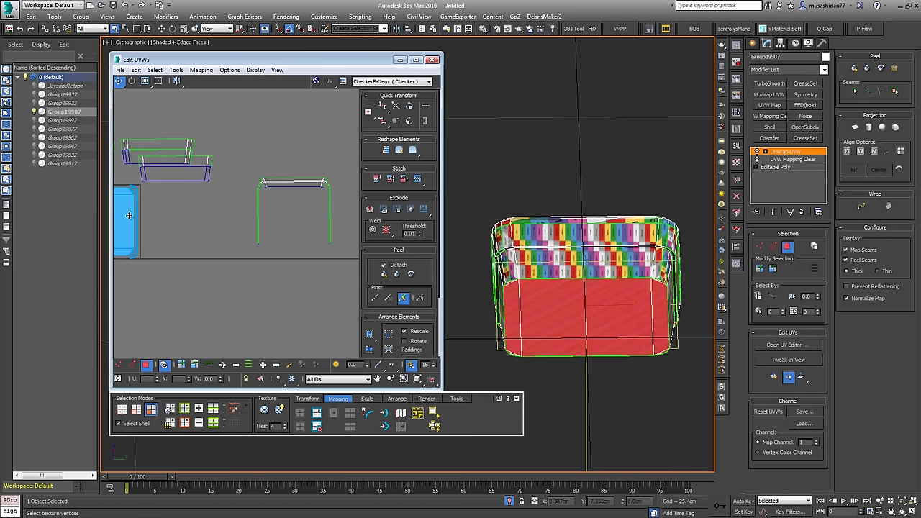
drag(127, 219, 293, 215)
Step: Deselect the fourth wall's lower faces and corner faces, apply a quick planar map to the underside, and place its shell clear of the others
drag(481, 189, 690, 224)
alt+click(517, 246)
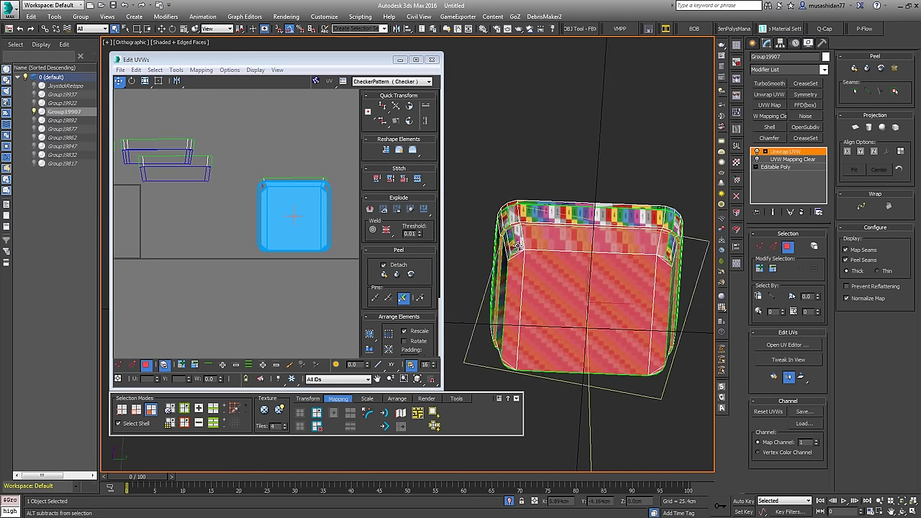
alt+click(565, 243)
alt+click(663, 244)
mouse_move(559, 262)
alt+middle_down()
mouse_move(561, 223)
mouse_move(562, 248)
alt+middle_up()
click(434, 412)
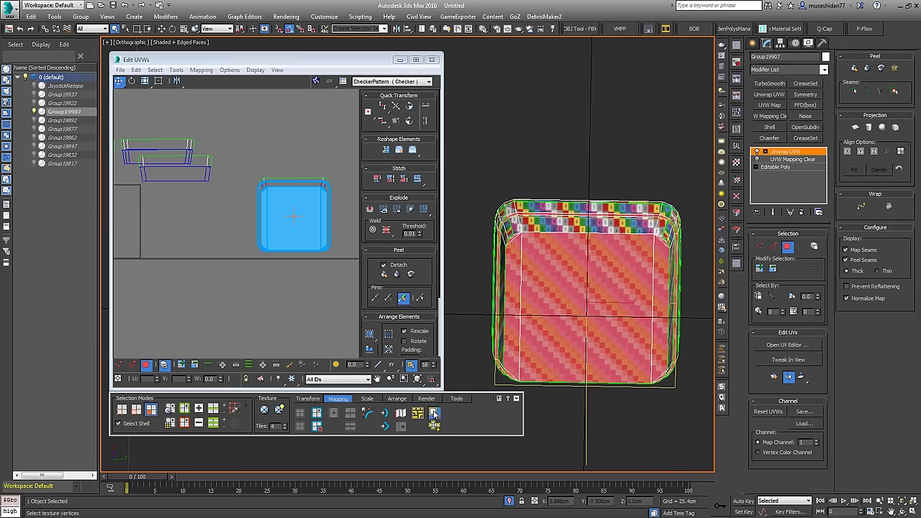
drag(121, 216, 334, 110)
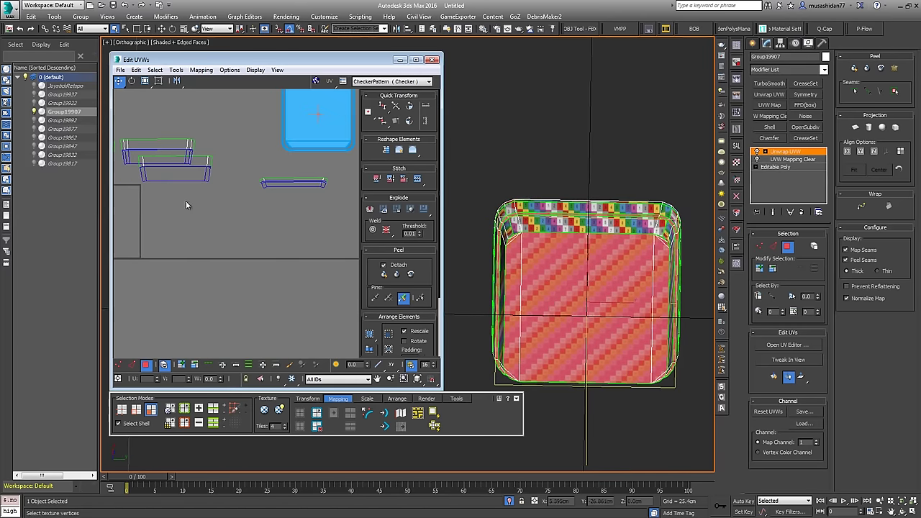
Step: Select the fourth side wall's faces together with the adjoining strip along its edge and apply a quick planar map to them
middle_drag(186, 202, 204, 245)
click(286, 230)
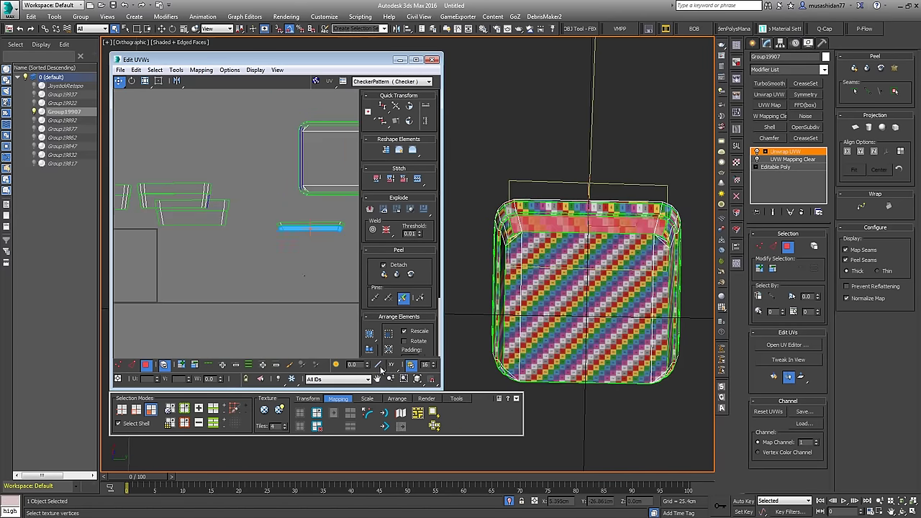
drag(343, 248, 345, 252)
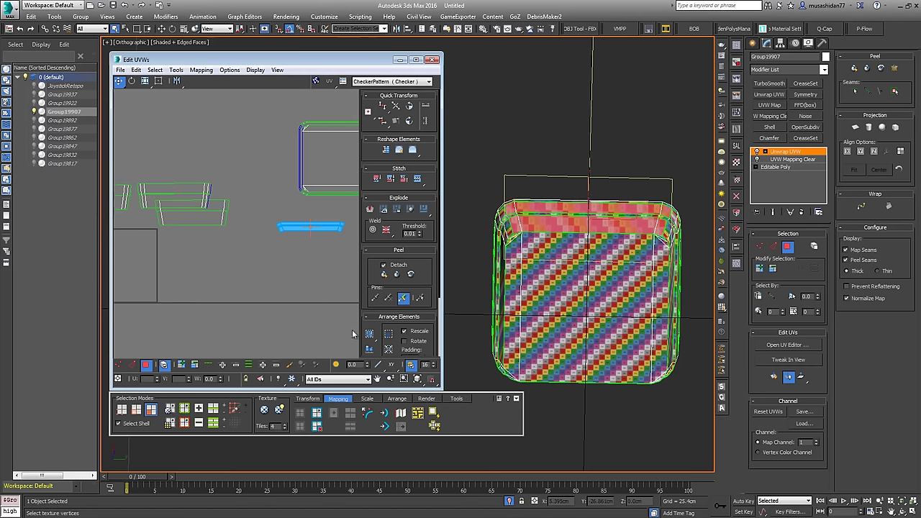
click(431, 411)
Step: Select all of the housing's UV shells and pack them into the UV tile with their sizes rescaled to match
middle_drag(151, 285, 258, 276)
scroll(259, 276, down, 1)
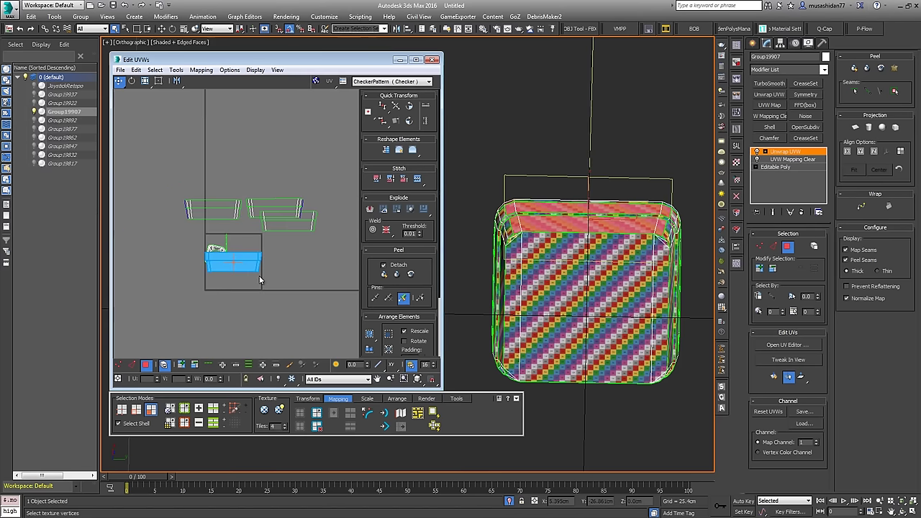
scroll(285, 259, down, 3)
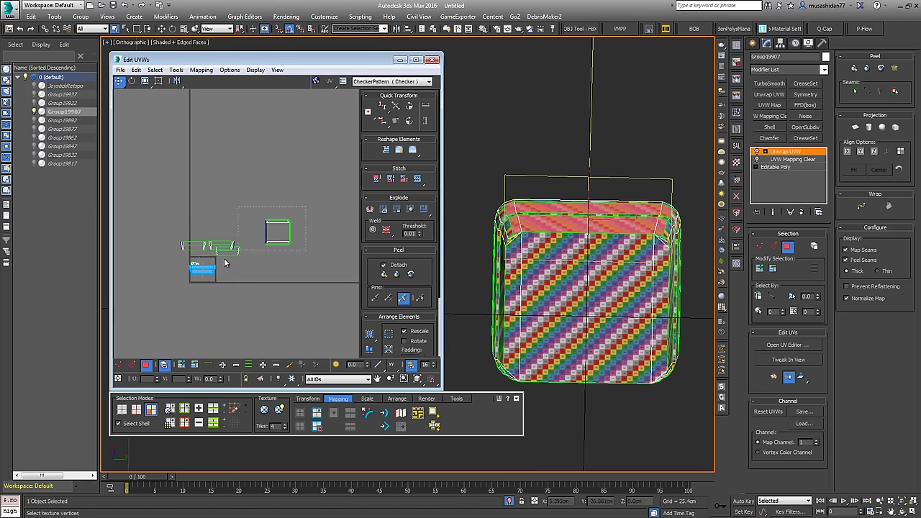
key(ctrl+a)
click(369, 350)
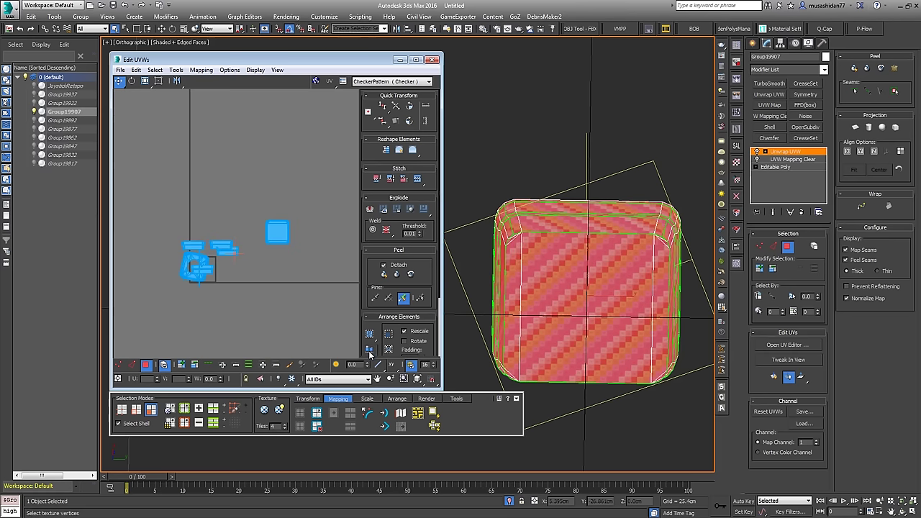
click(369, 336)
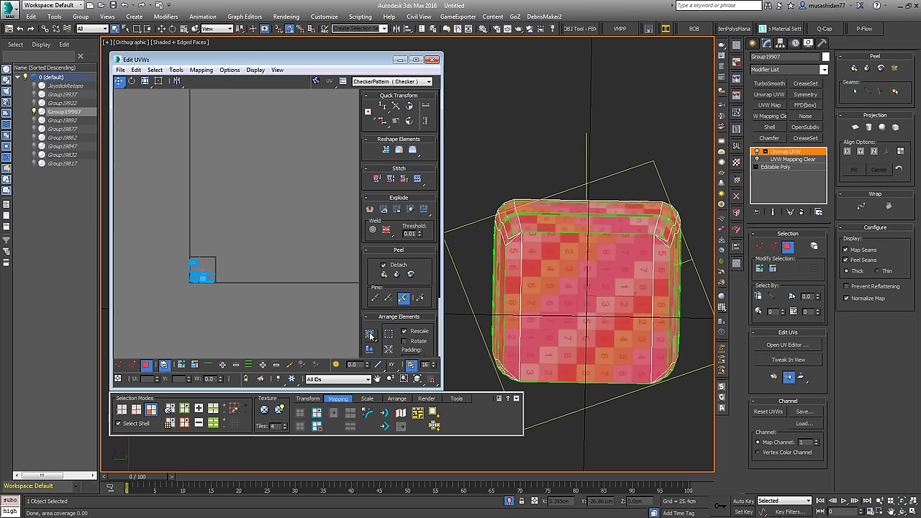
Step: Switch the UV editor to edge selection for working on the packed housing shells
scroll(178, 268, up, 5)
scroll(239, 257, up, 6)
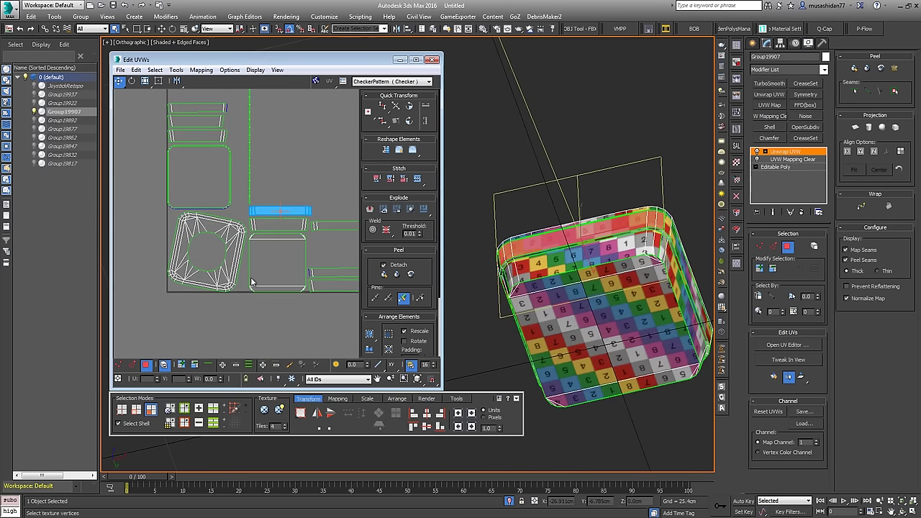
scroll(281, 267, up, 2)
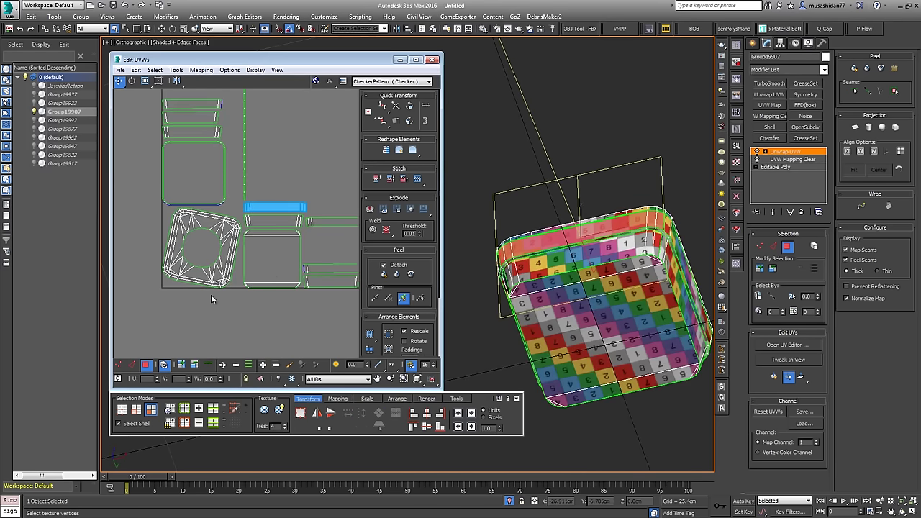
key(2)
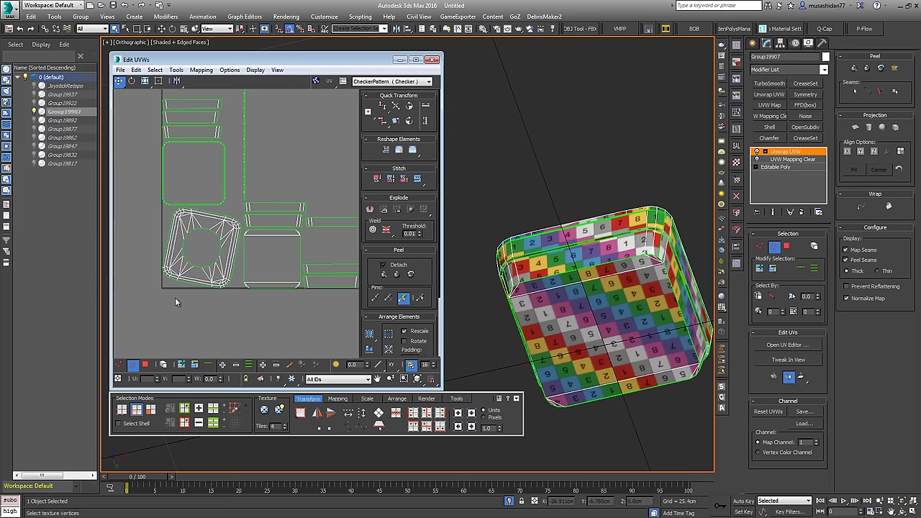
Step: Try to straighten the tilted square UV shell by aligning it to its lower edge with Align to Edge
click(199, 287)
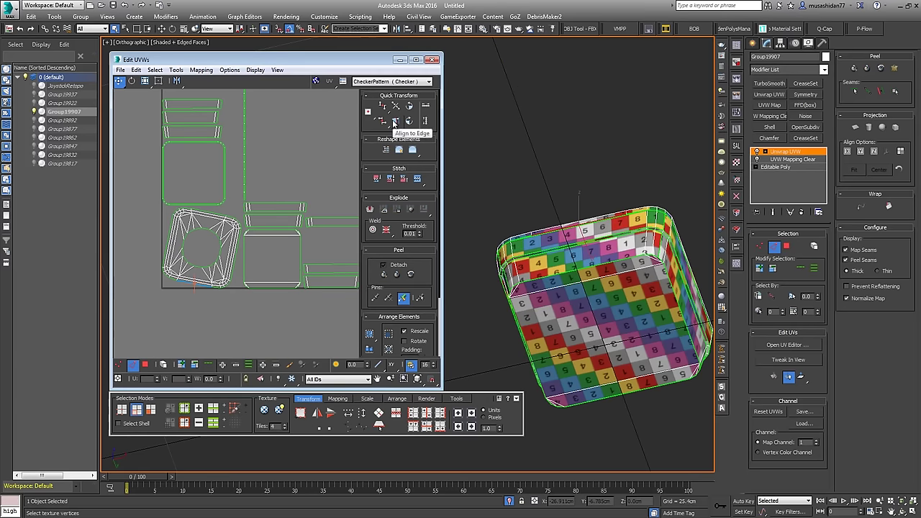
click(393, 124)
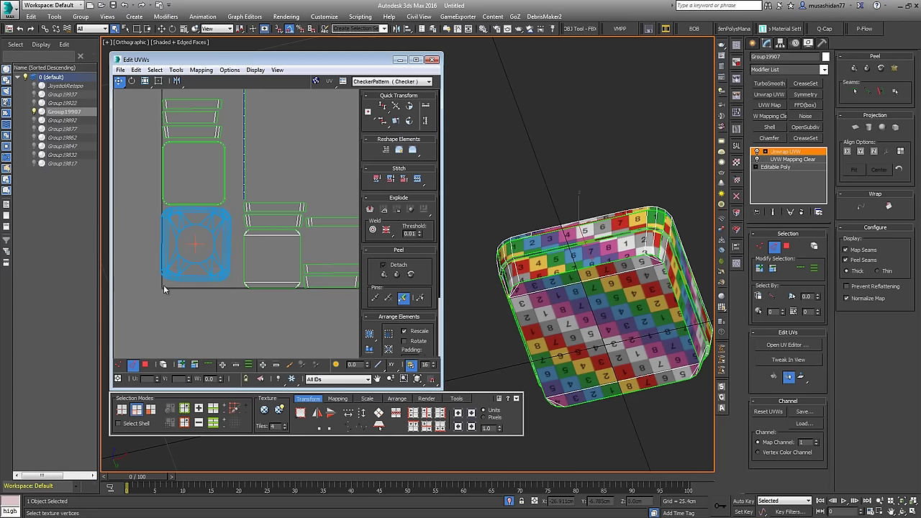
scroll(242, 259, up, 8)
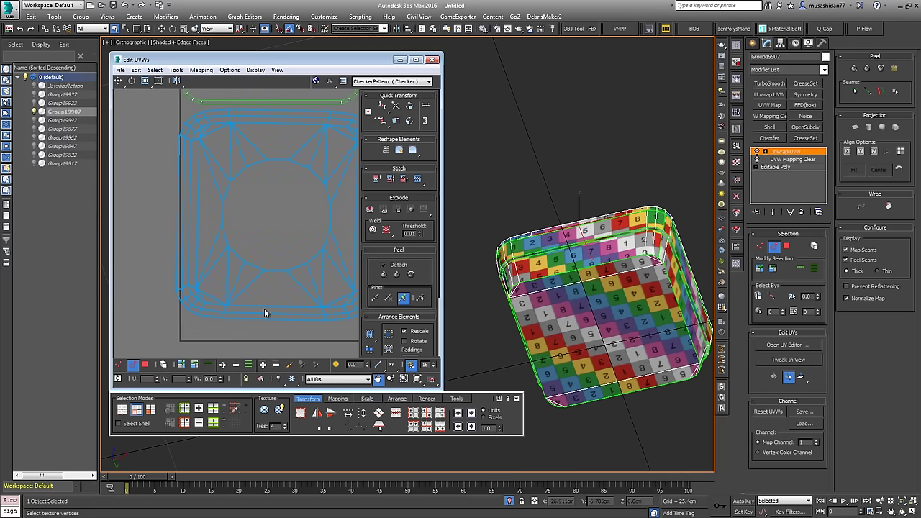
key(w)
mouse_move(246, 274)
middle_down()
mouse_move(199, 282)
mouse_move(258, 258)
mouse_move(255, 266)
middle_up()
scroll(243, 305, down, 3)
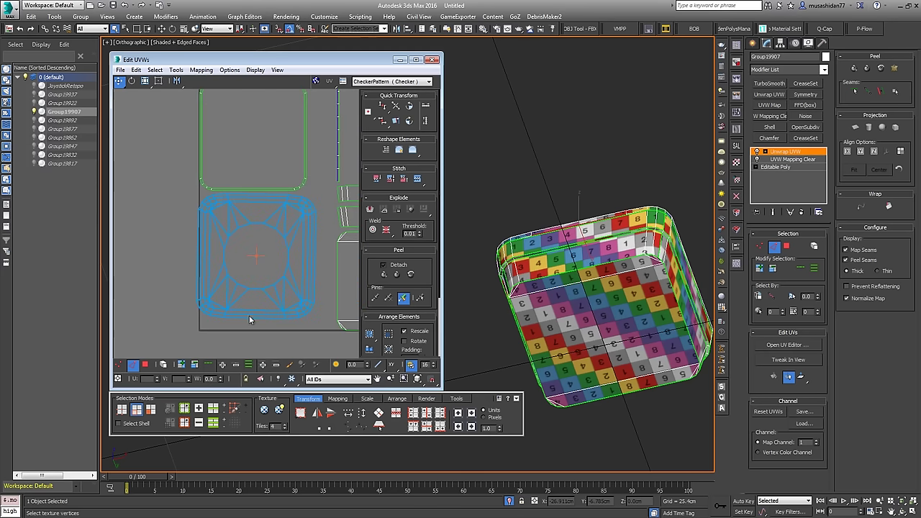
key(ctrl+z)
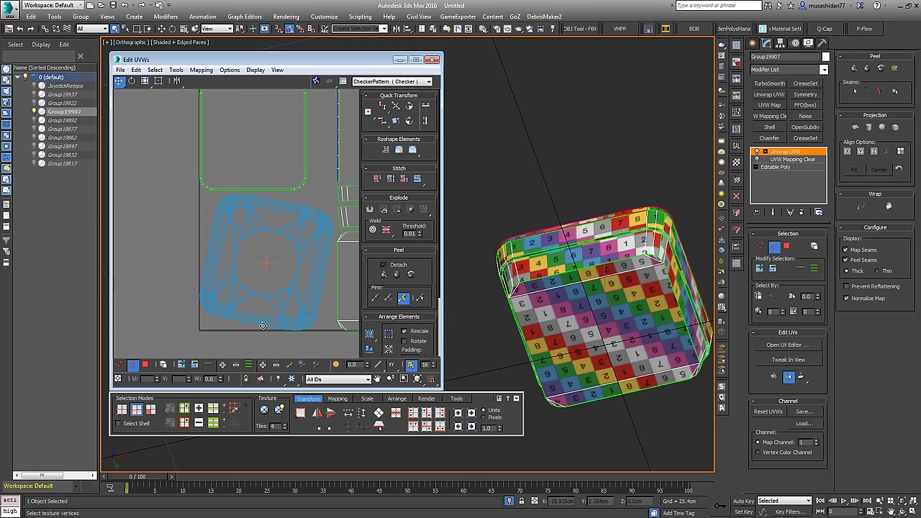
Step: Straighten the tilted square UV shell by its lower edge using Align Shell to Edge
click(212, 347)
click(251, 323)
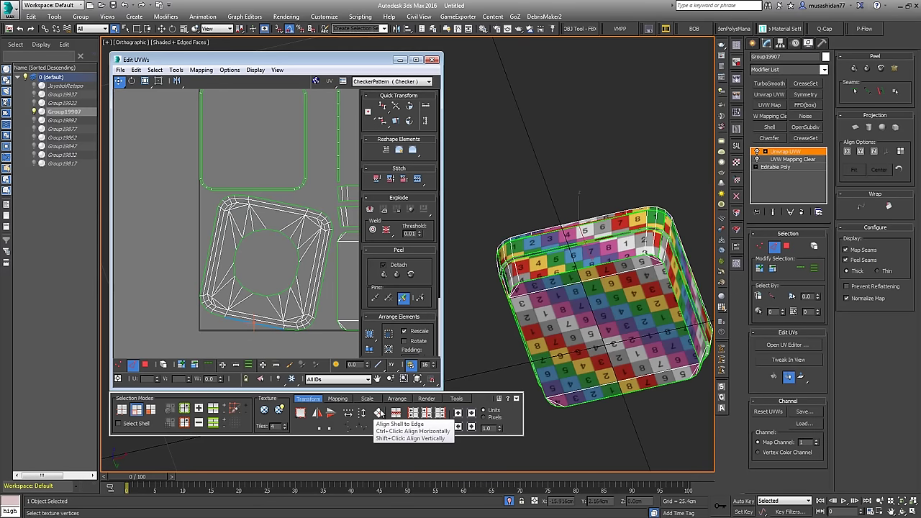
click(378, 412)
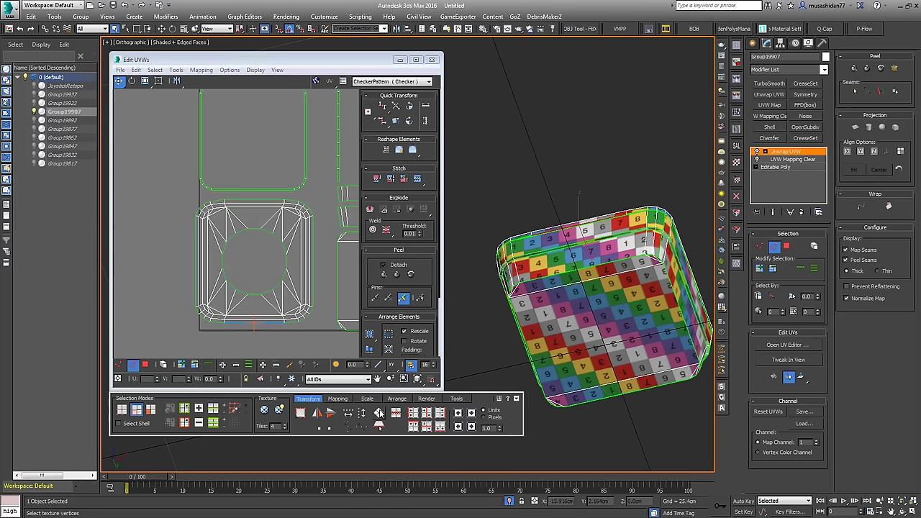
scroll(249, 330, up, 5)
scroll(246, 300, down, 4)
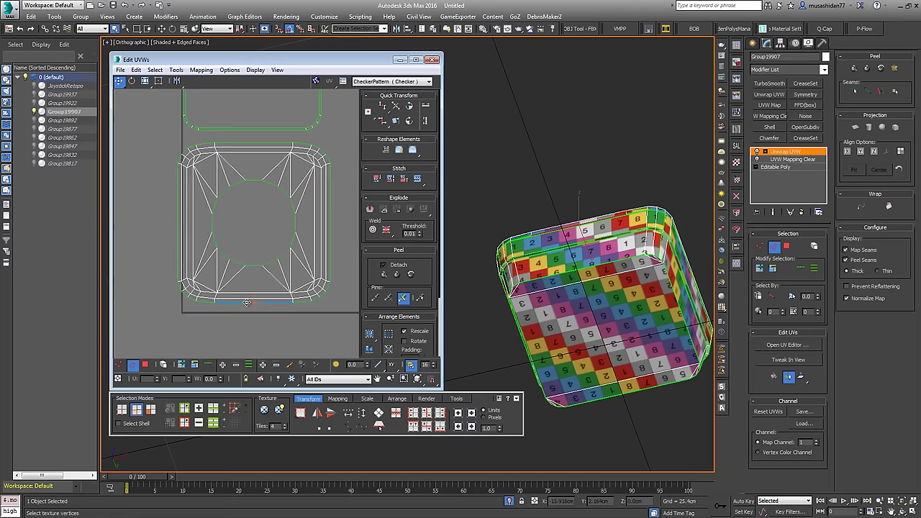
mouse_move(233, 208)
middle_down()
mouse_move(241, 251)
mouse_move(224, 220)
middle_up()
scroll(225, 220, down, 1)
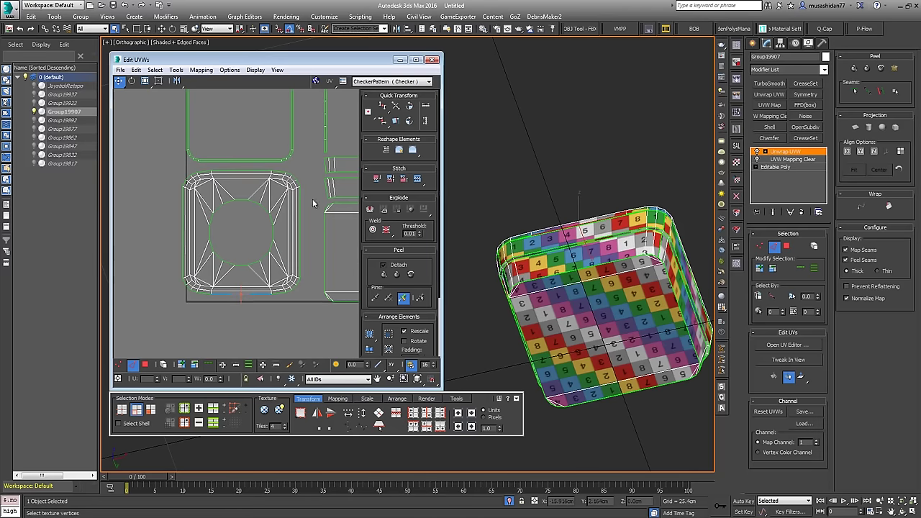
middle_drag(300, 204, 261, 257)
scroll(271, 254, down, 4)
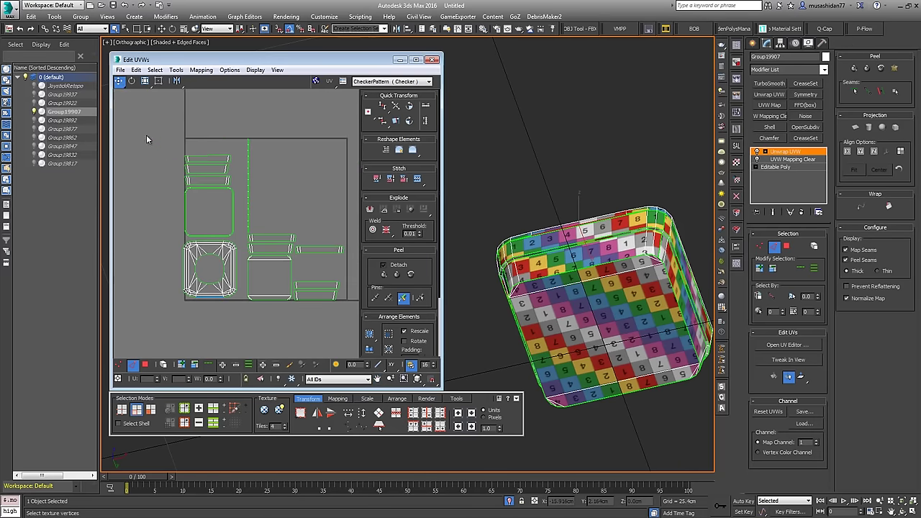
middle_drag(248, 221, 224, 217)
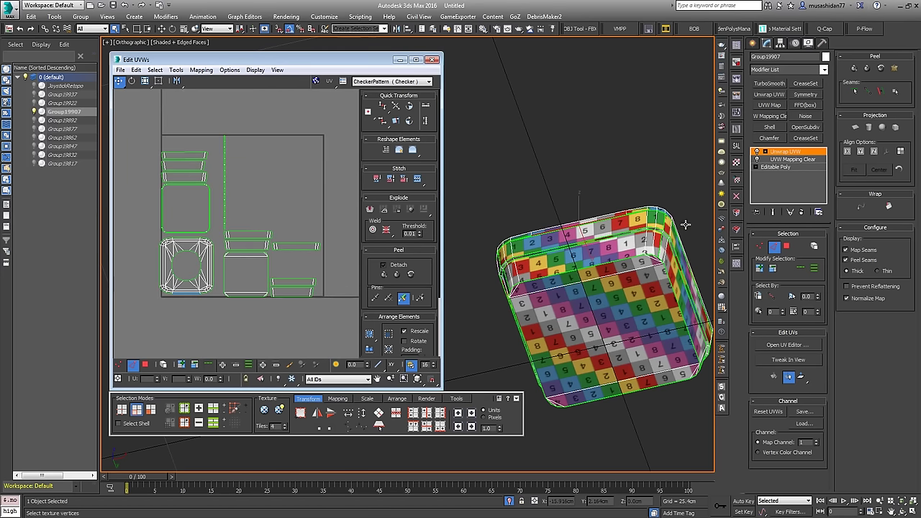
Step: Collapse the base's whole modifier stack and exit isolation to show all the joystick parts
right_click(789, 154)
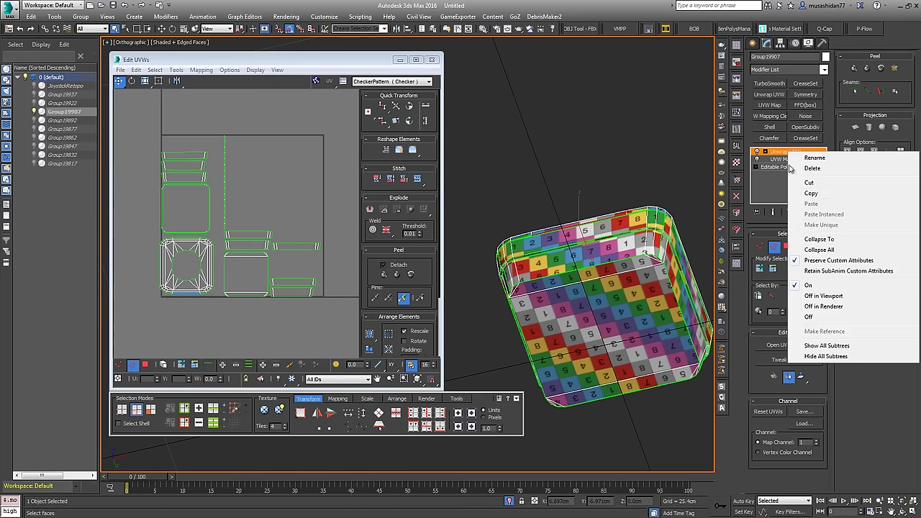
click(819, 250)
click(509, 500)
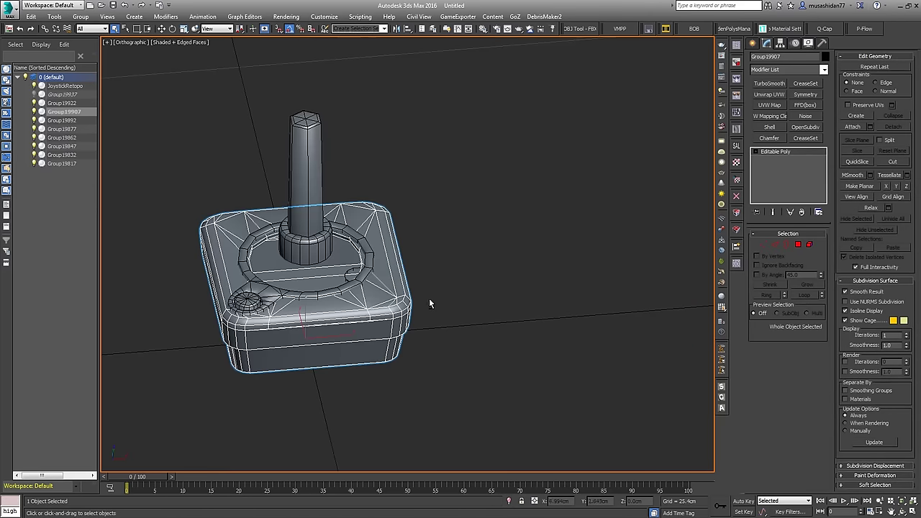
Step: Hide the finished joystick base so only the smaller parts are shown
alt+middle_drag(430, 302, 450, 310)
middle_drag(425, 241, 539, 225)
right_click(594, 252)
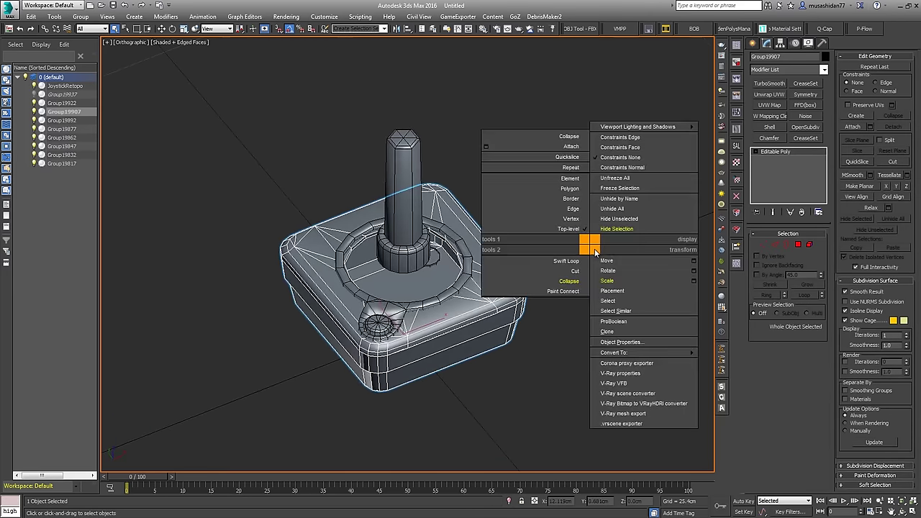
right_click(594, 251)
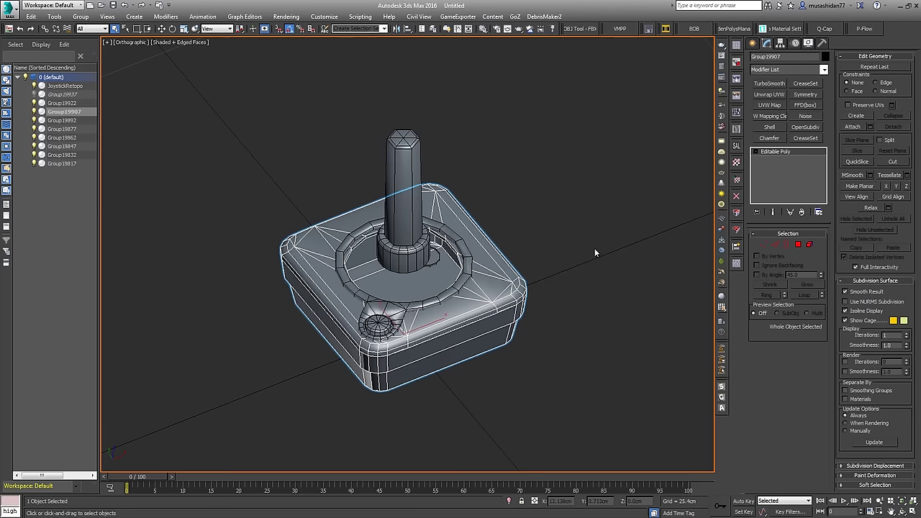
right_click(477, 296)
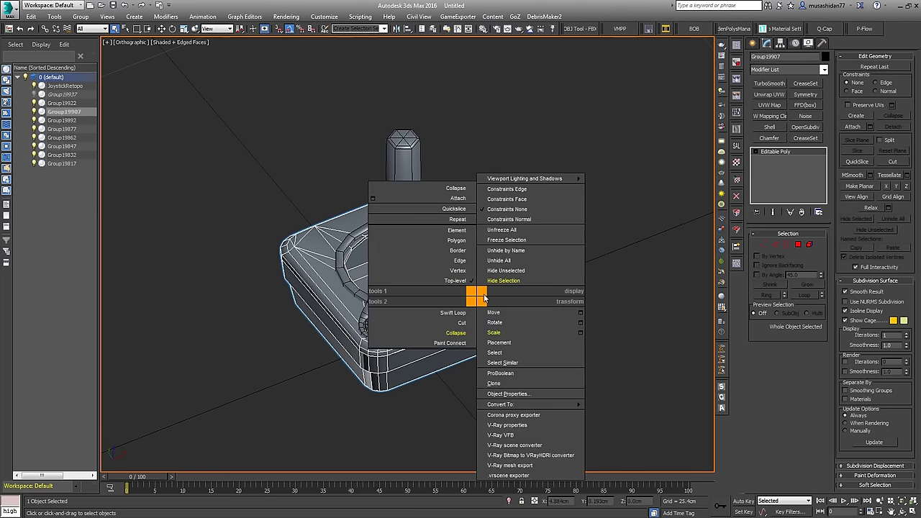
click(498, 280)
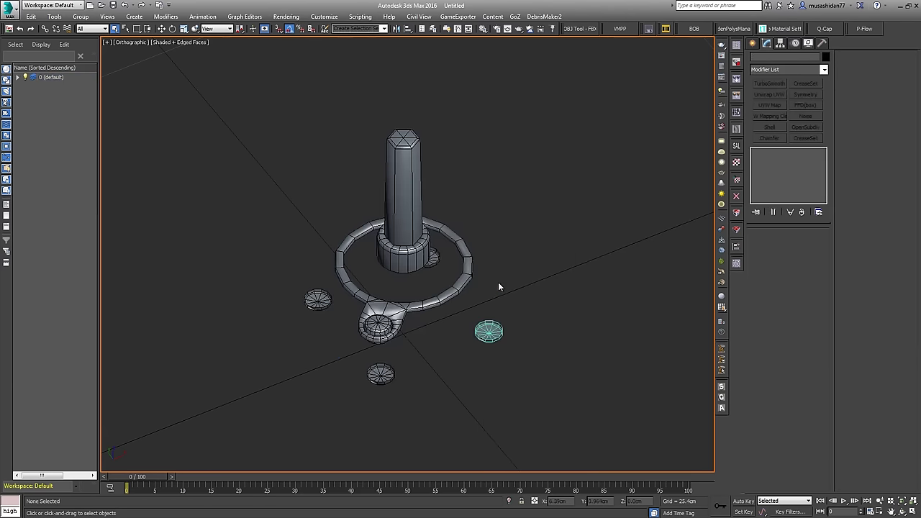
Step: Delete three of the four identical small round discs, keeping only one
click(487, 333)
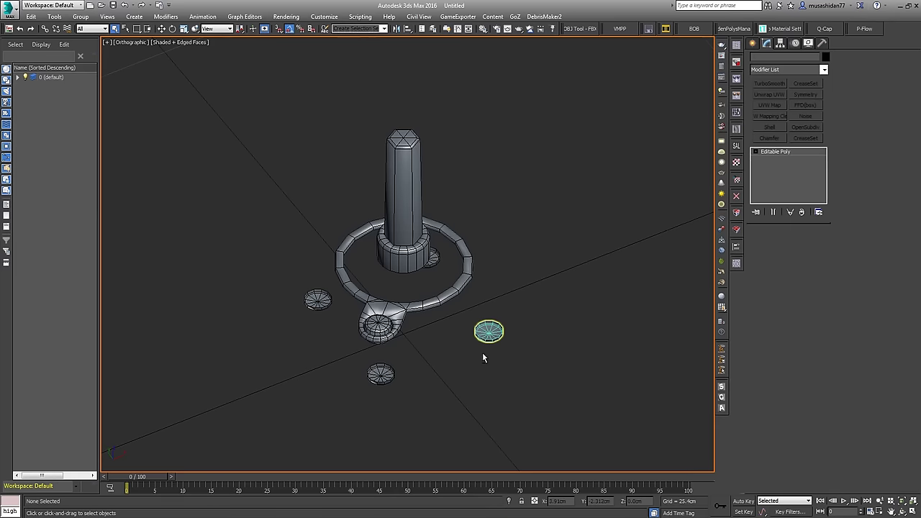
alt+middle_drag(485, 353, 442, 302)
drag(343, 329, 404, 409)
ctrl+drag(516, 418, 573, 344)
key(Delete)
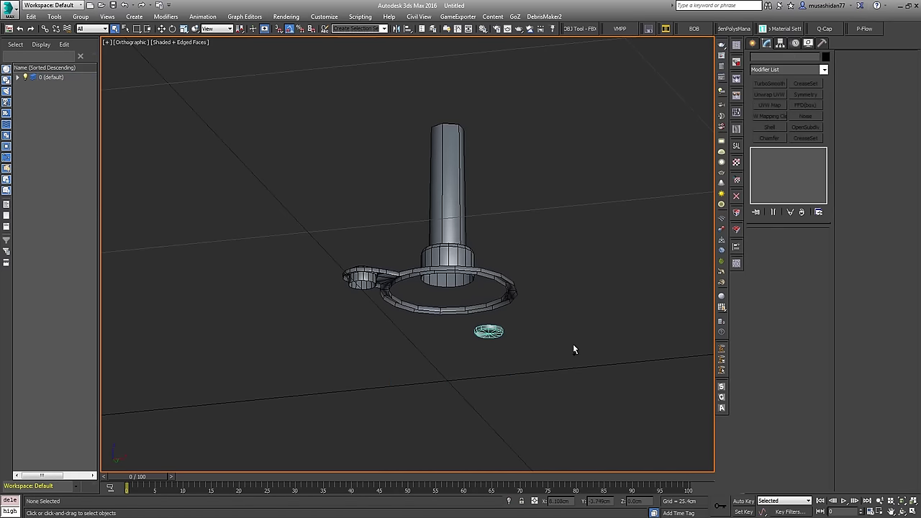
Step: Add a UVW Mapping Clear modifier and an Unwrap UVW modifier to the remaining round disc
click(489, 331)
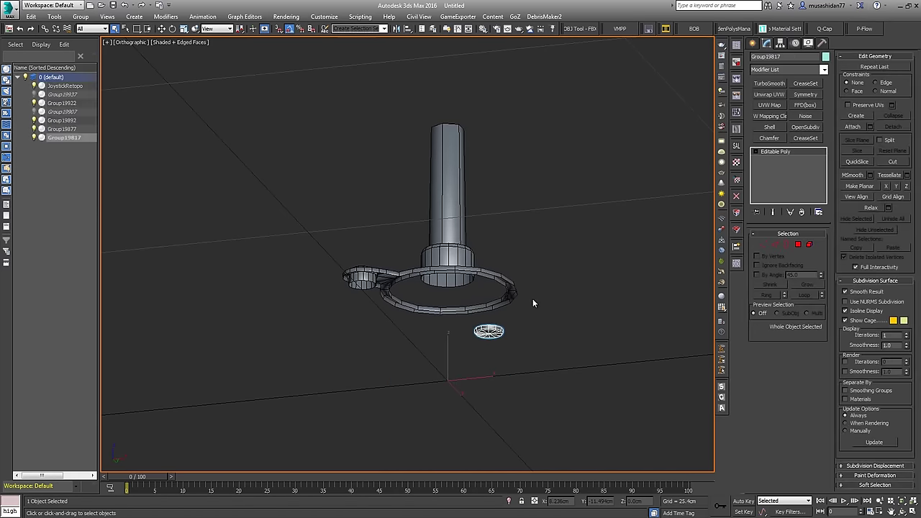
click(773, 117)
click(770, 94)
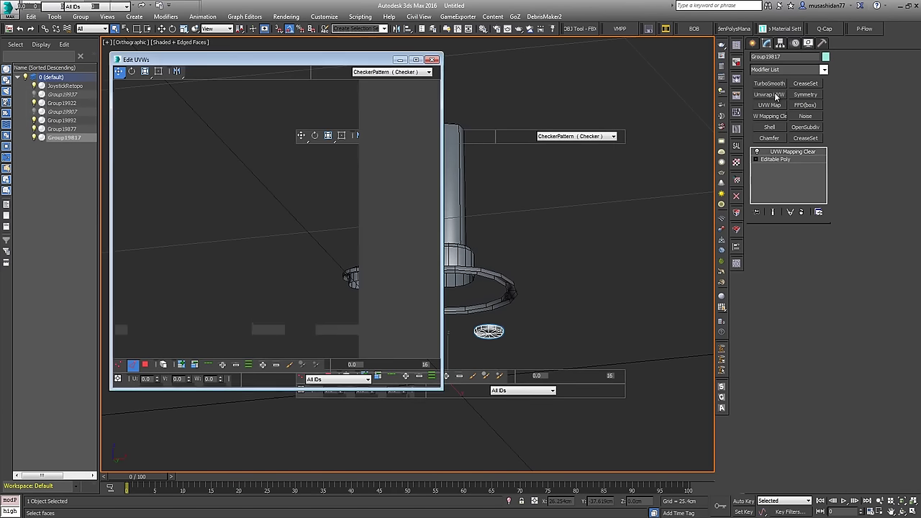
Step: Flatten all of the disc's faces into one circular shell with its rim spread out, placed in the UV square
scroll(256, 226, down, 3)
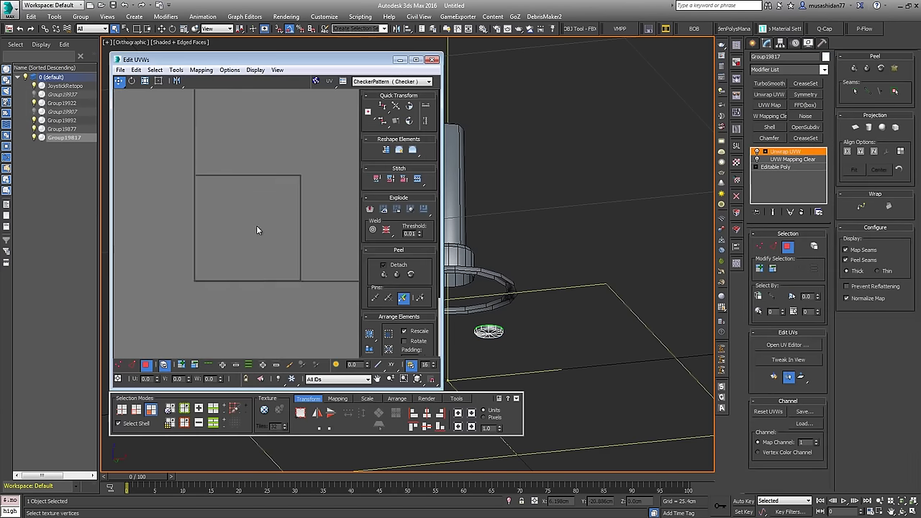
middle_drag(301, 274, 205, 199)
drag(205, 199, 332, 313)
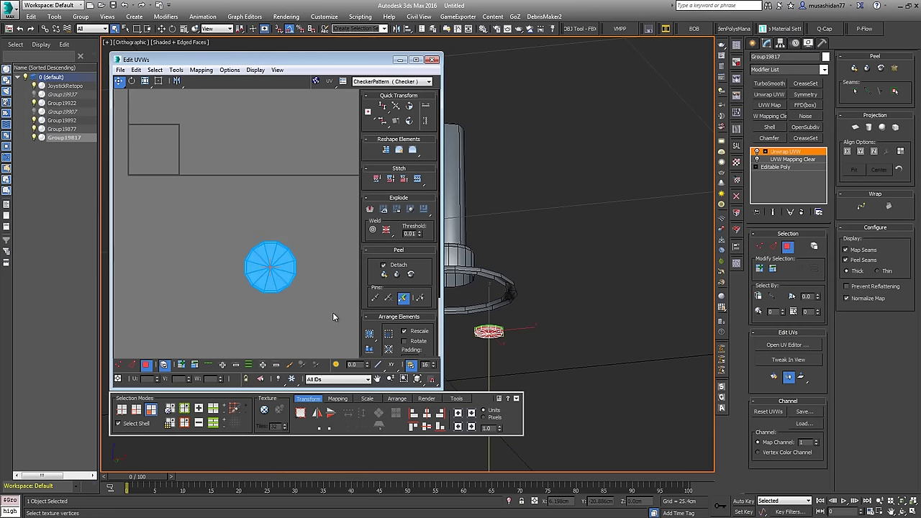
click(338, 398)
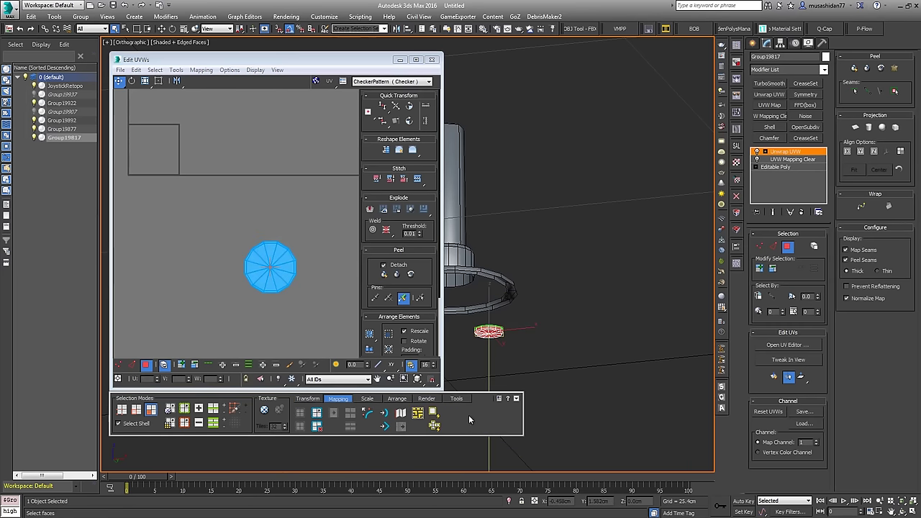
click(435, 412)
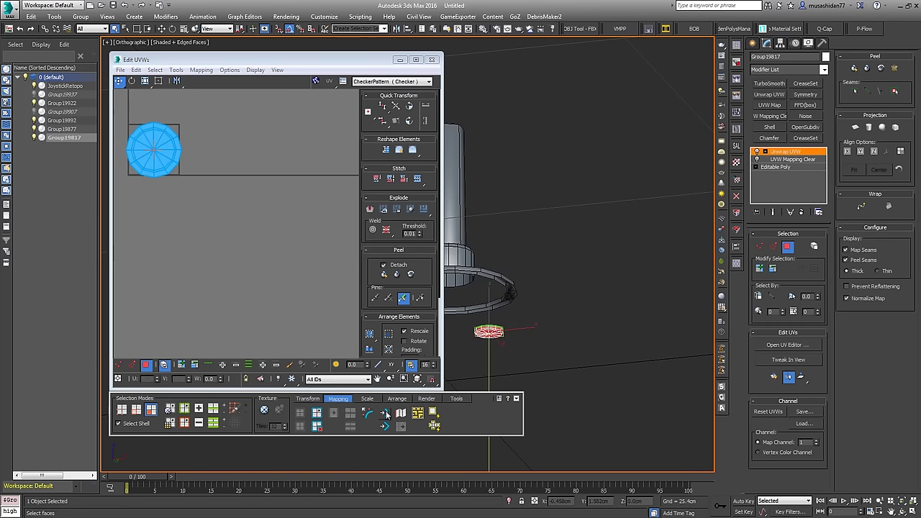
middle_drag(193, 190, 256, 245)
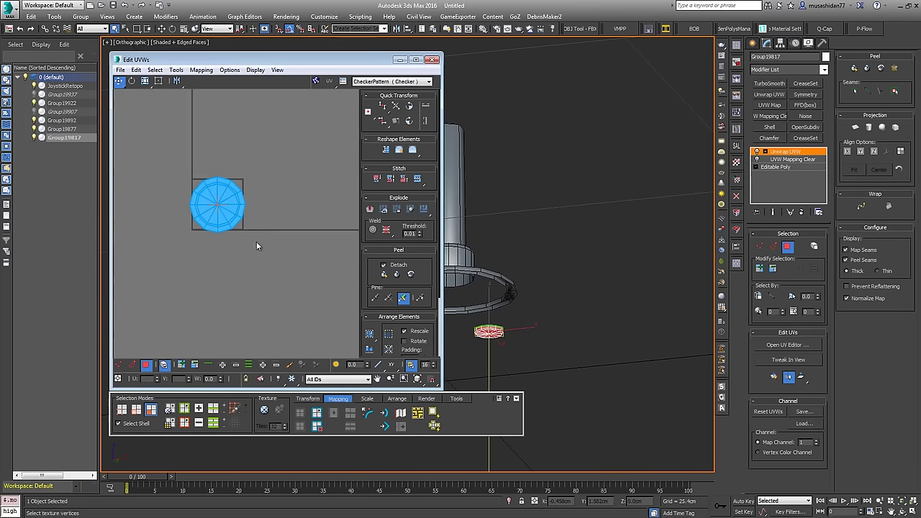
Step: Turn on the checker texture, inspect the disc's mapping, and collapse its whole modifier stack
click(264, 409)
middle_drag(470, 368, 514, 350)
ctrl+alt+middle_drag(574, 320, 668, 321)
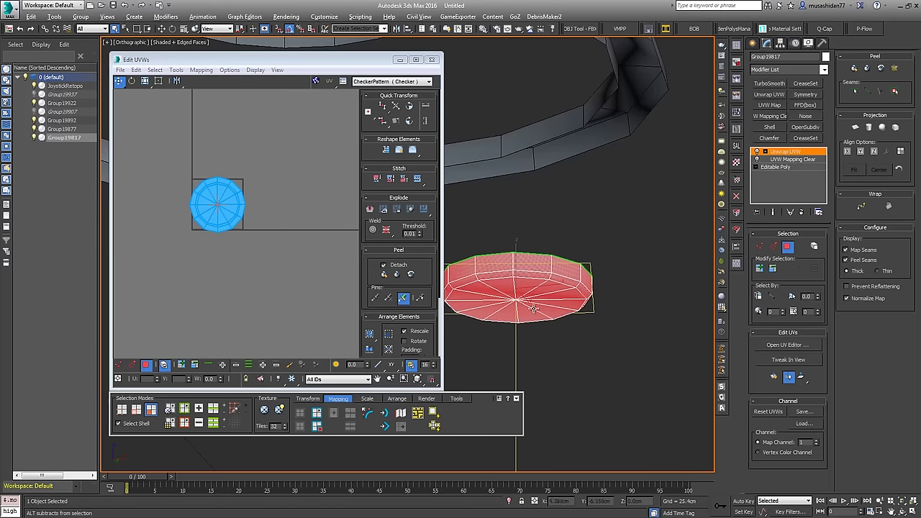
mouse_move(530, 307)
alt+middle_down()
mouse_move(524, 218)
mouse_move(534, 302)
mouse_move(541, 299)
alt+middle_up()
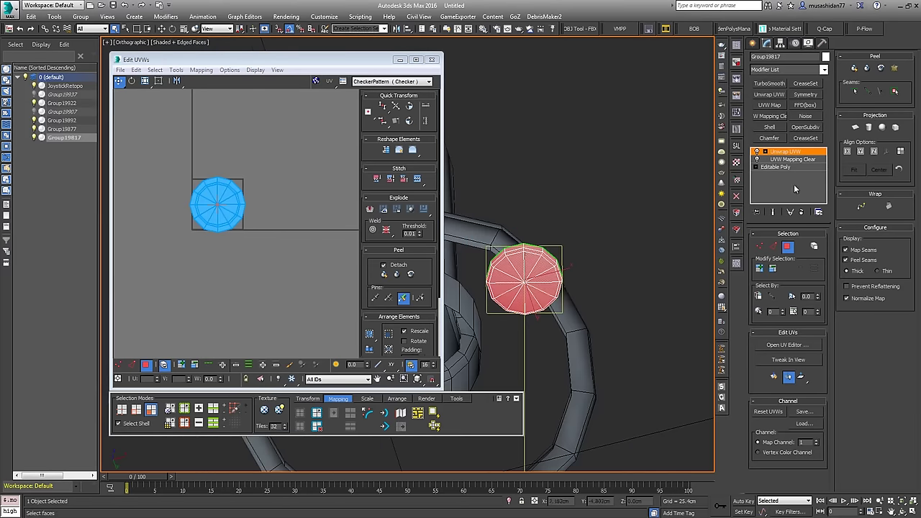
right_click(789, 153)
click(818, 249)
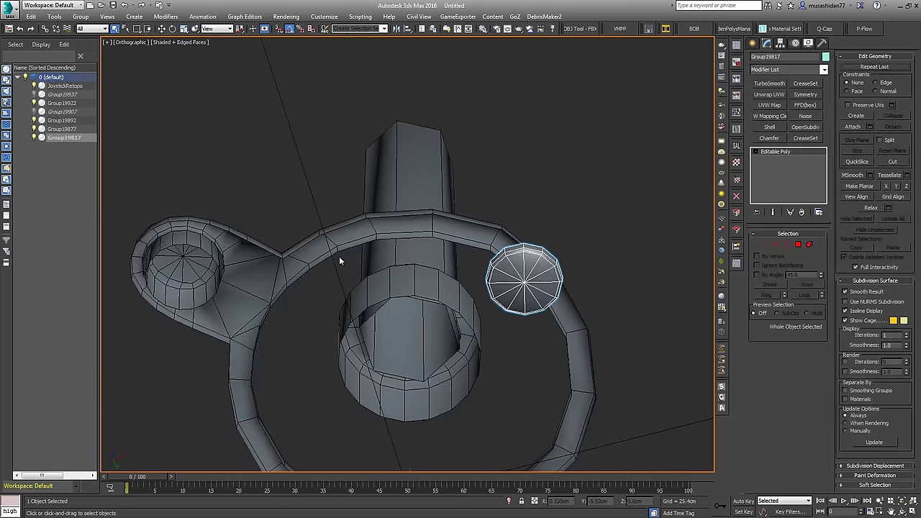
Step: Examine the stick, ring and disc from below and above
middle_drag(391, 251, 391, 204)
scroll(392, 206, down, 4)
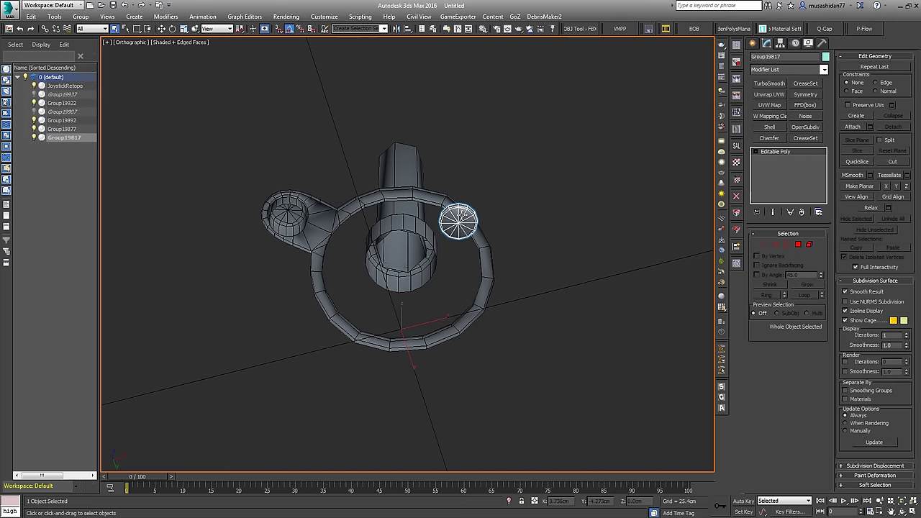
alt+middle_drag(485, 178, 490, 244)
middle_drag(516, 140, 540, 315)
scroll(545, 251, up, 2)
scroll(513, 238, down, 3)
middle_drag(546, 259, 487, 249)
mouse_move(435, 319)
alt+middle_down()
mouse_move(504, 263)
mouse_move(500, 312)
mouse_move(453, 318)
alt+middle_up()
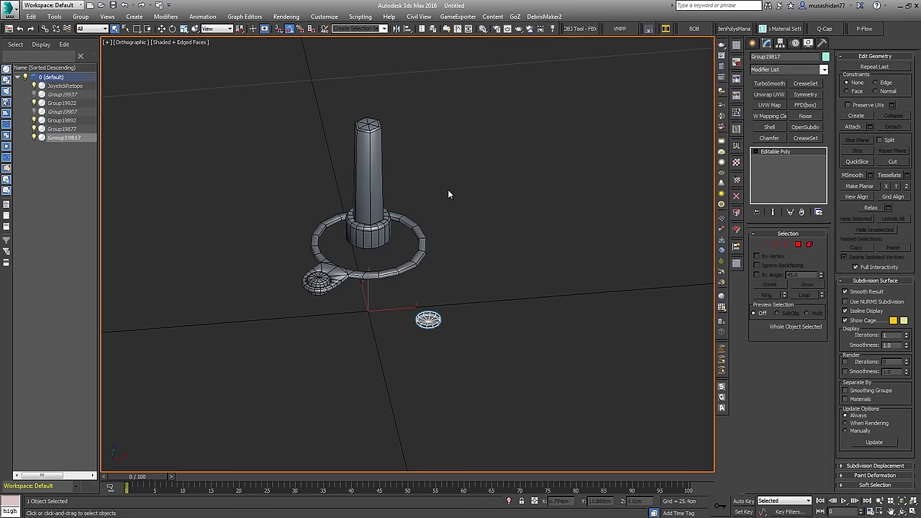
mouse_move(448, 191)
alt+middle_down()
mouse_move(491, 190)
mouse_move(451, 183)
alt+middle_up()
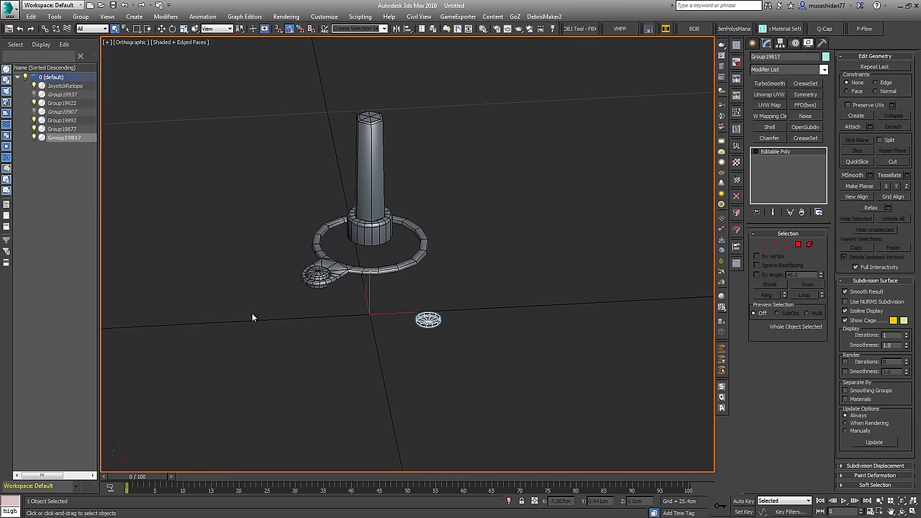
Step: Hide the finished disc and add an Unwrap UVW modifier to the ring around the stick
right_click(508, 268)
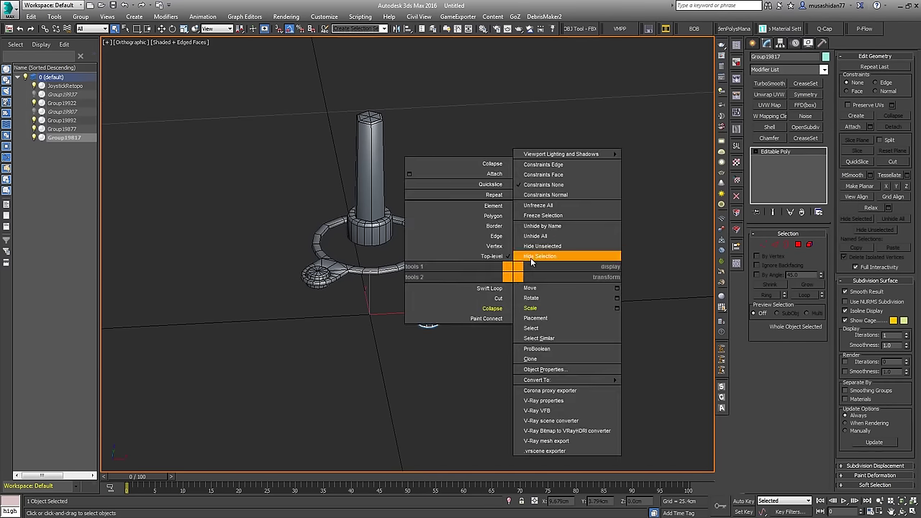
click(530, 258)
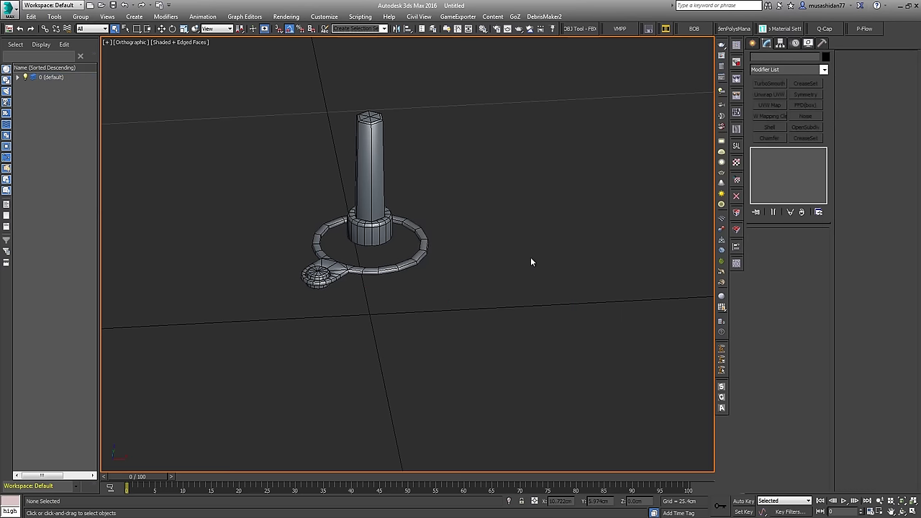
click(413, 259)
click(777, 95)
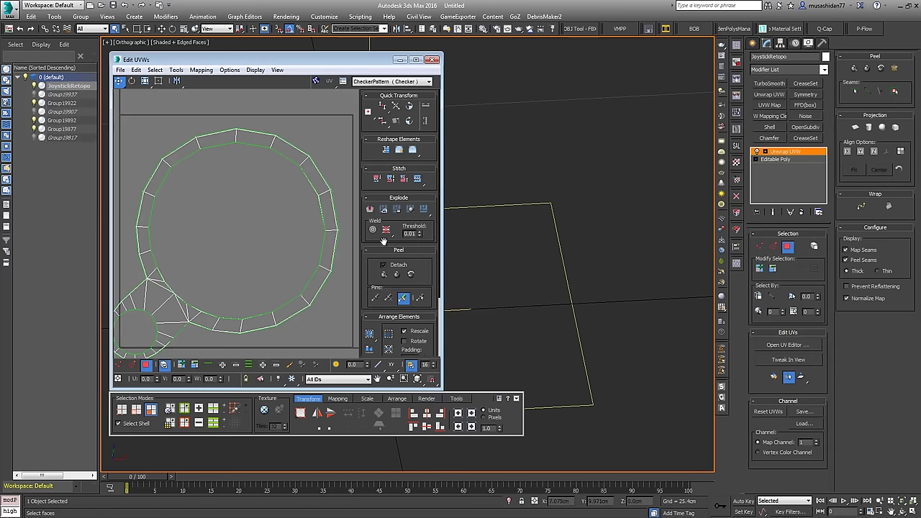
Step: Flatten all of the ring's faces into one shell with its rims spread out, placed in the UV square
scroll(302, 202, down, 5)
key(ctrl+a)
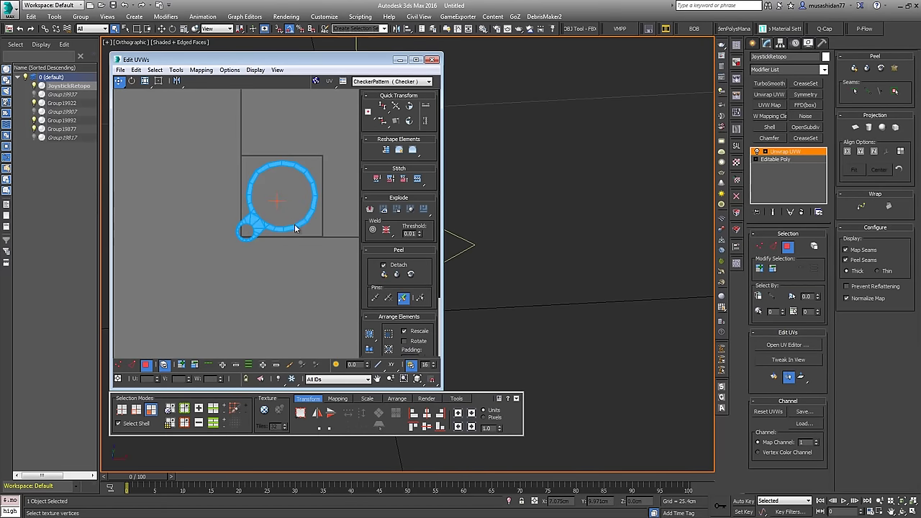
click(337, 398)
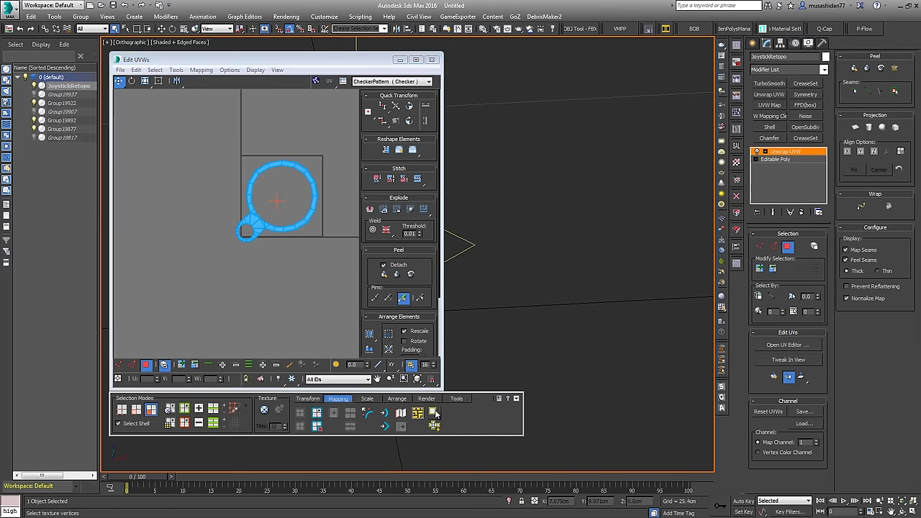
click(432, 412)
click(384, 413)
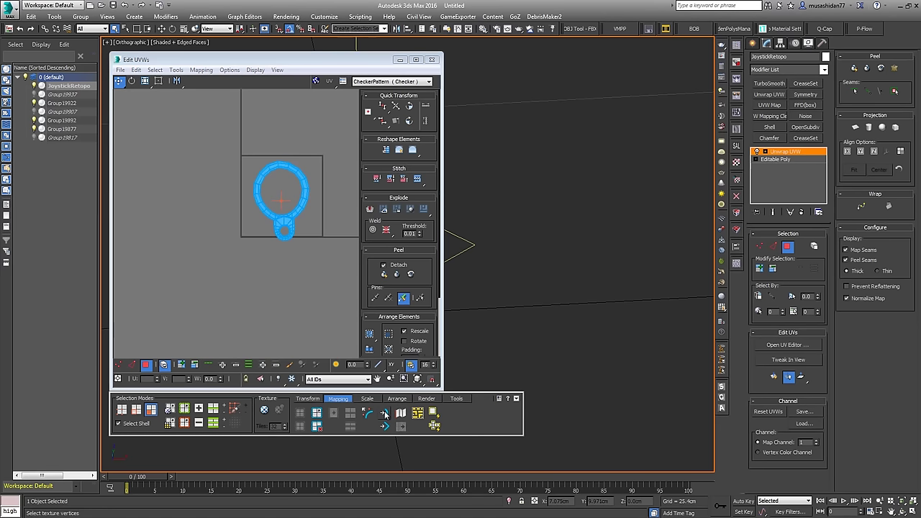
Step: Turn on the checker texture, switch off the shading of selected faces, and inspect the ring's mapping from several angles
middle_drag(545, 224, 742, 197)
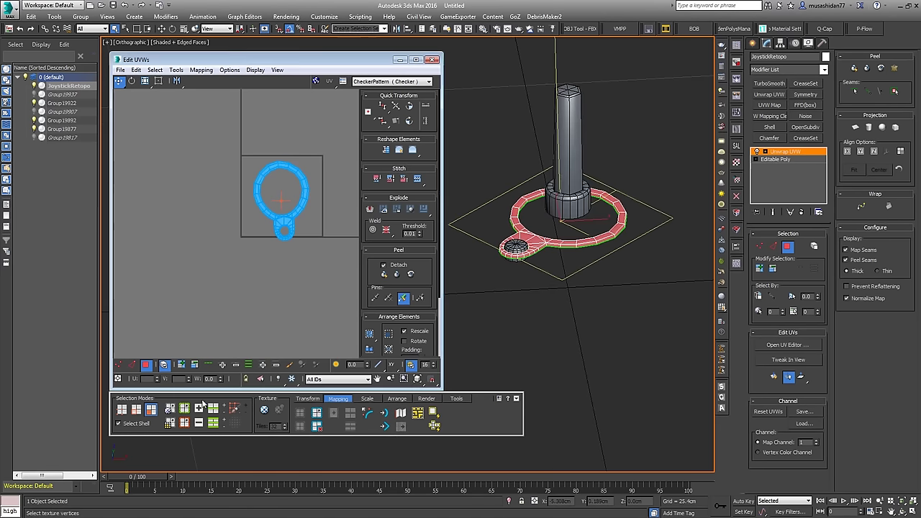
click(264, 409)
scroll(568, 220, up, 5)
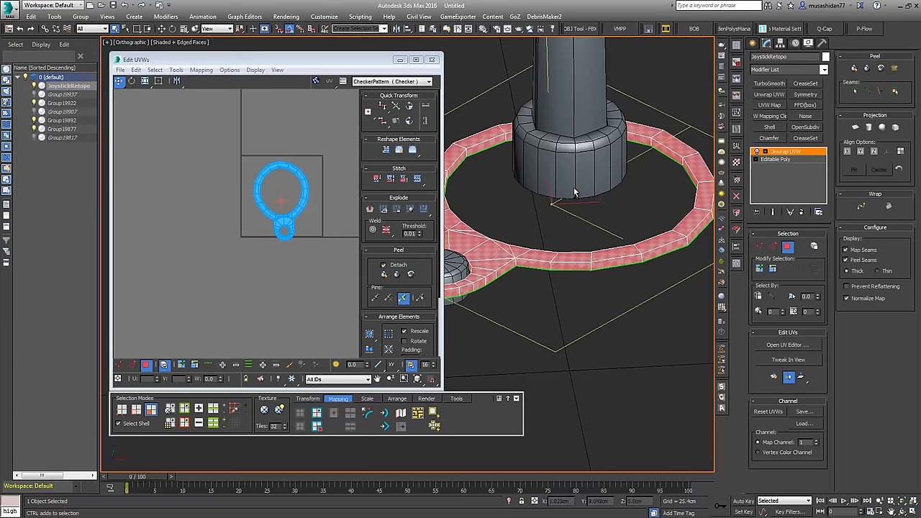
key(F2)
middle_drag(561, 251, 612, 252)
scroll(604, 253, up, 6)
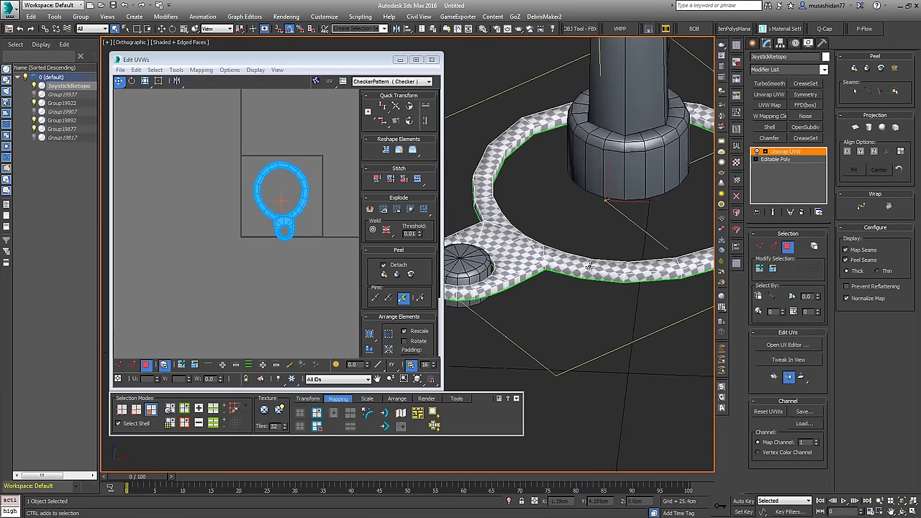
scroll(590, 207, down, 8)
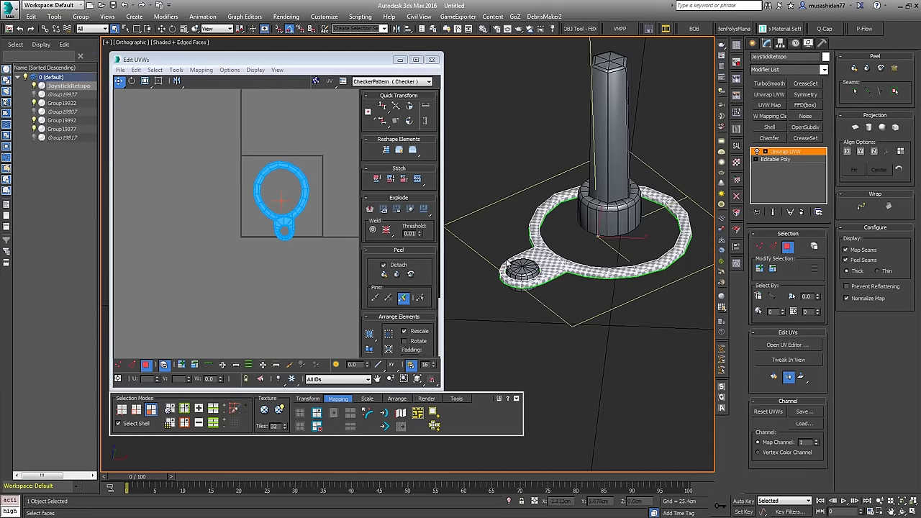
scroll(535, 182, up, 7)
alt+middle_drag(535, 183, 575, 281)
scroll(574, 281, down, 8)
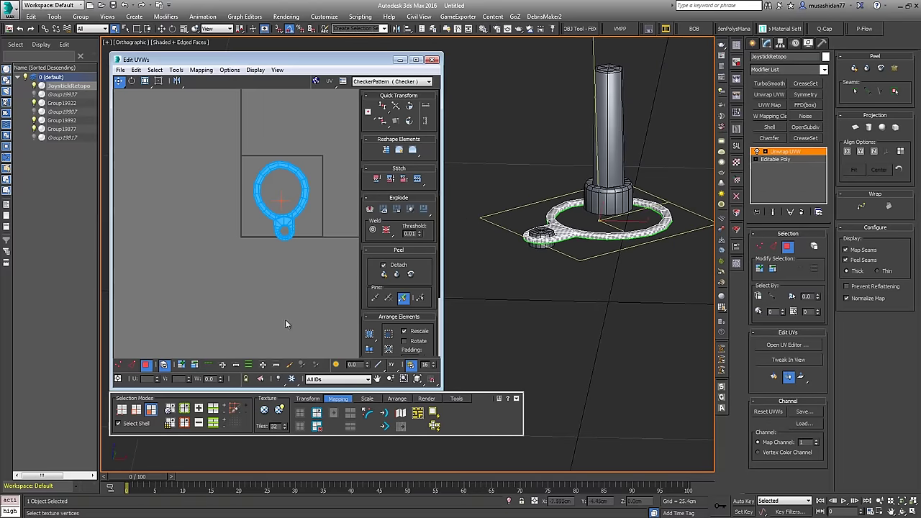
Step: Collapse the ring's whole modifier stack and hide the finished ring
right_click(782, 153)
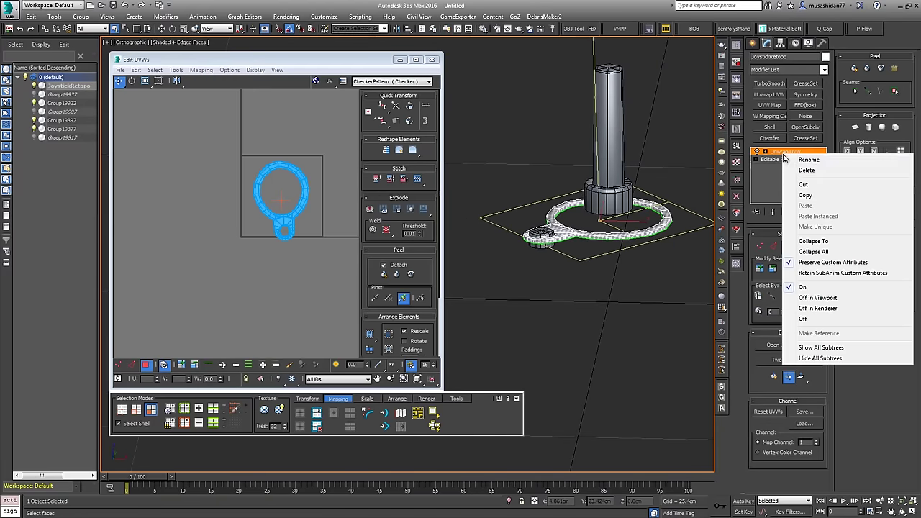
click(816, 253)
middle_drag(604, 236, 434, 269)
right_click(400, 276)
click(428, 261)
Step: Select the small cylindrical cap beside the stick and add an Unwrap UVW modifier to it
click(410, 267)
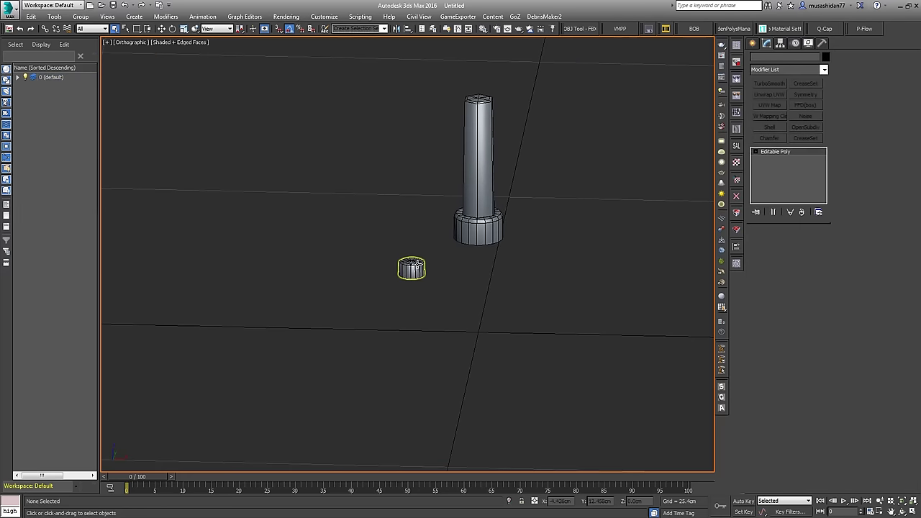
scroll(412, 268, up, 10)
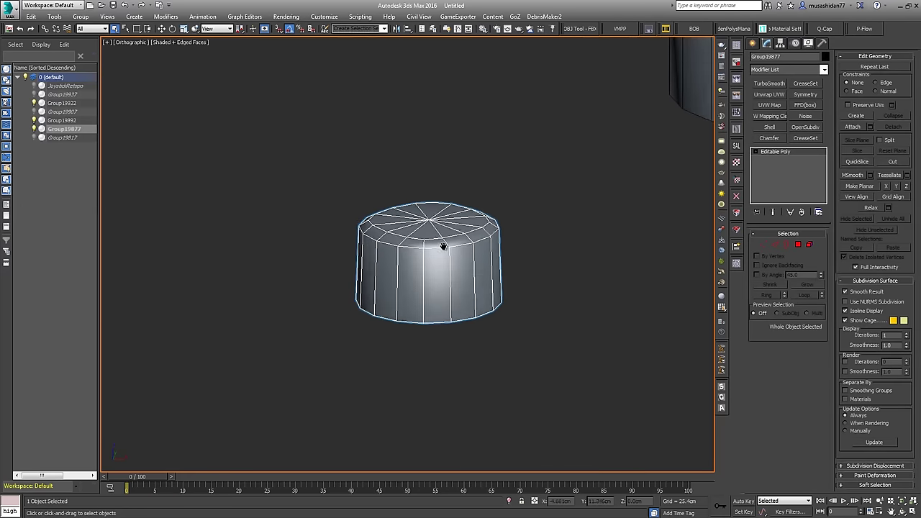
alt+middle_drag(449, 238, 660, 255)
click(763, 243)
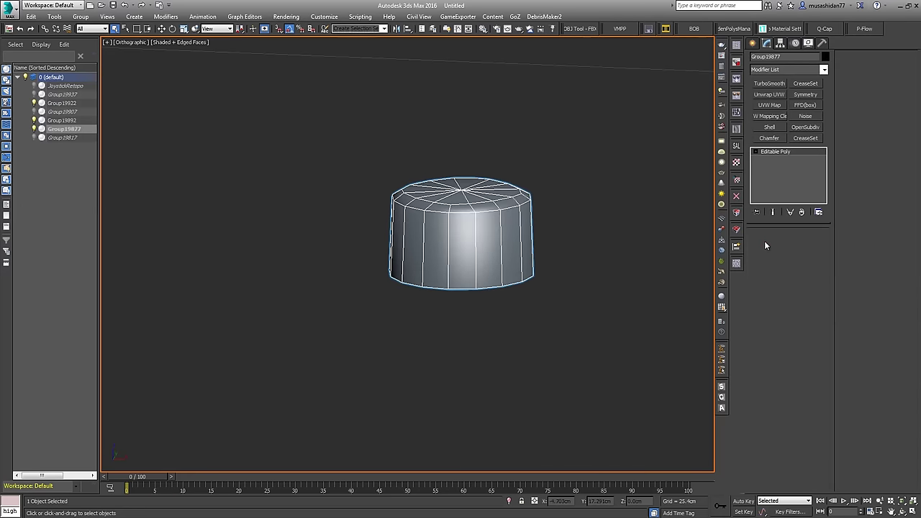
click(777, 151)
click(769, 94)
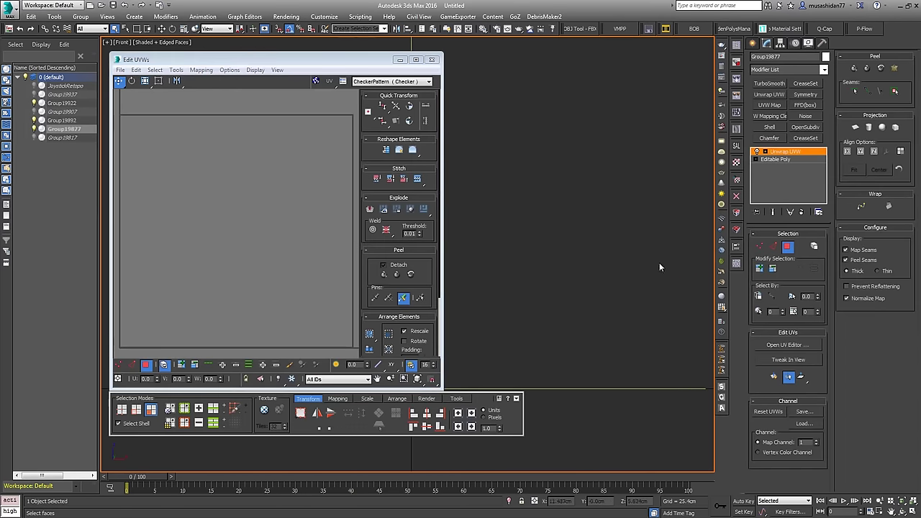
Step: Select the cap's top faces in the front view and fit their circular shell into the UV square
scroll(553, 244, up, 12)
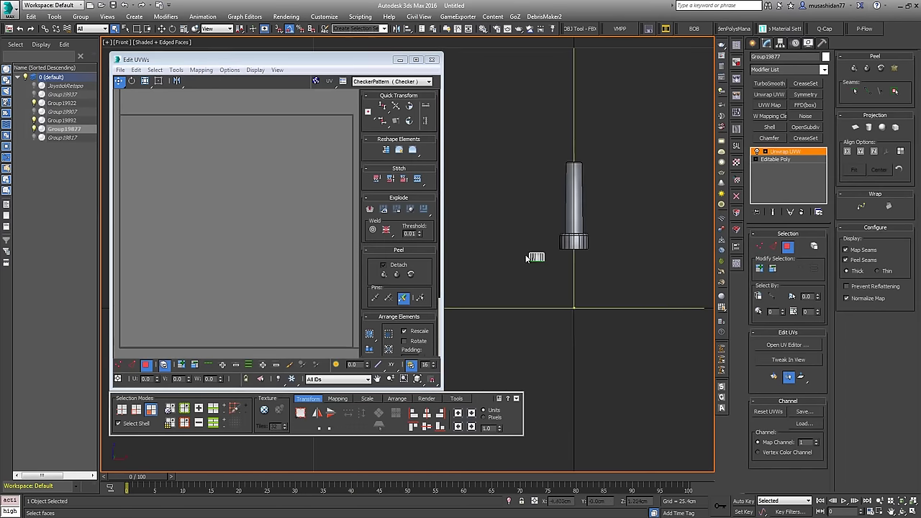
key(alt+q)
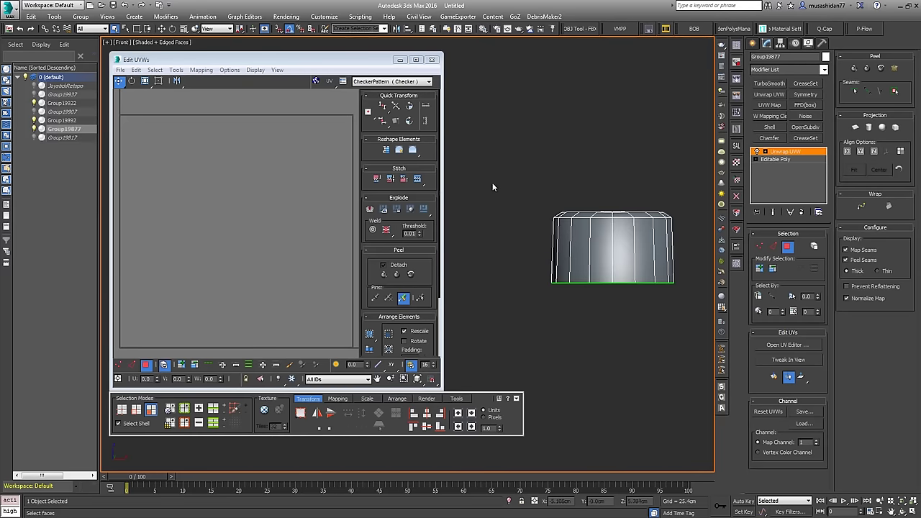
drag(691, 216, 689, 216)
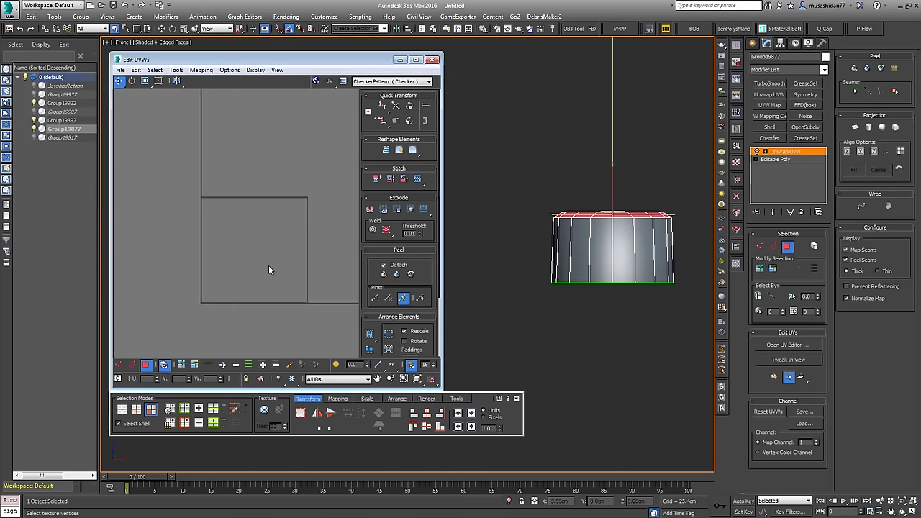
scroll(267, 265, down, 5)
middle_drag(268, 265, 257, 202)
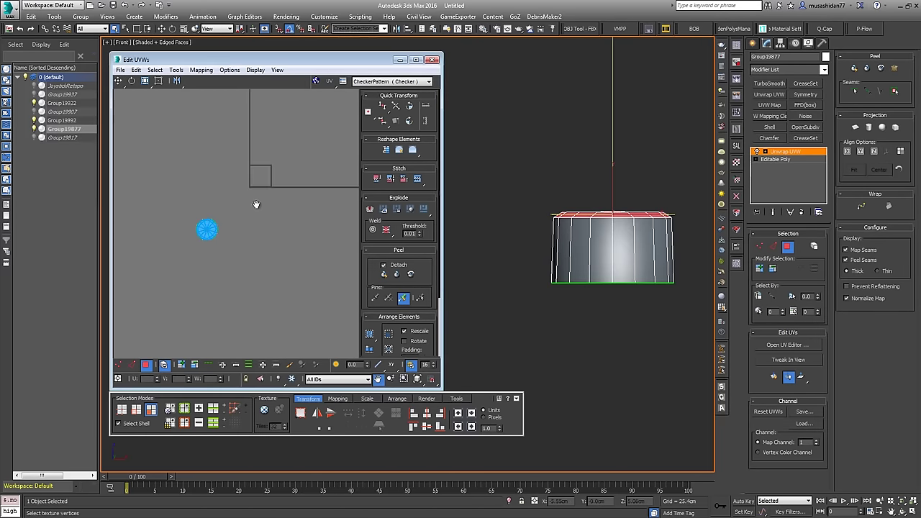
click(341, 401)
click(434, 413)
middle_drag(284, 208, 292, 251)
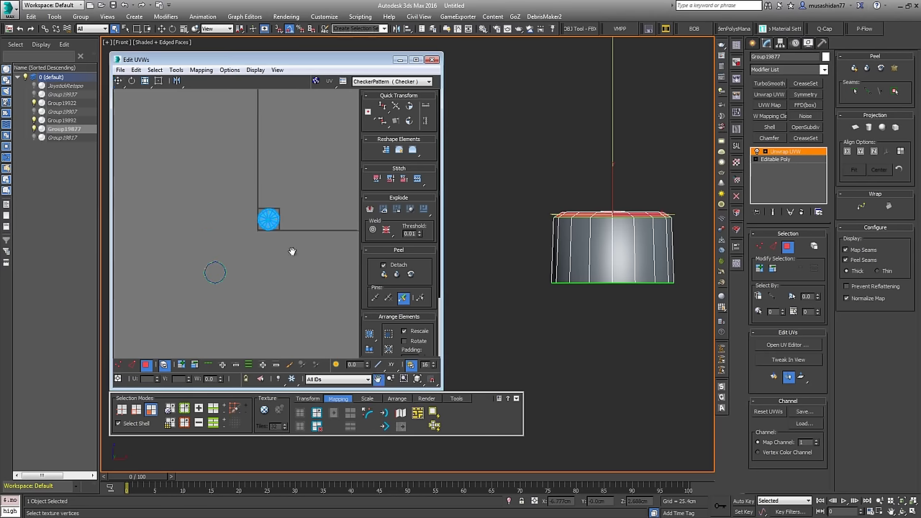
scroll(275, 214, up, 8)
scroll(274, 215, down, 3)
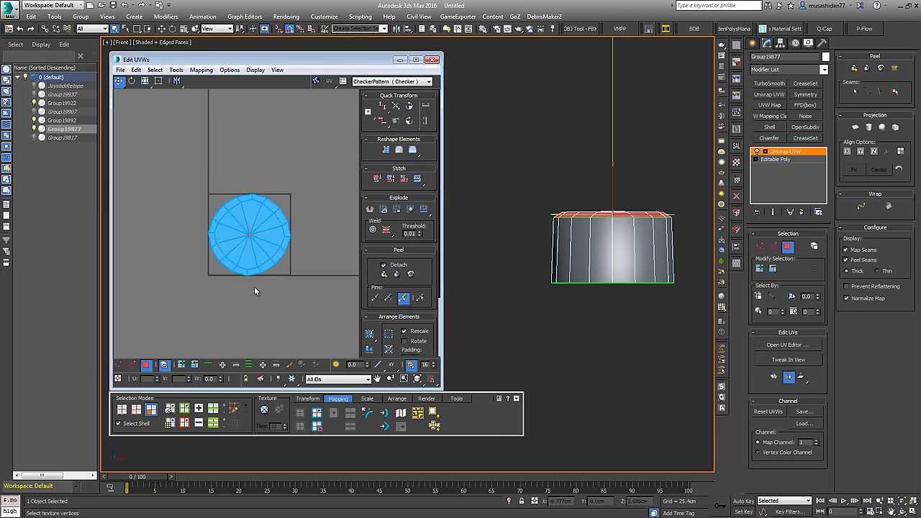
Step: Isolate the cap and break its UVs along one vertical edge of the side wall
scroll(254, 290, down, 3)
middle_drag(254, 290, 269, 208)
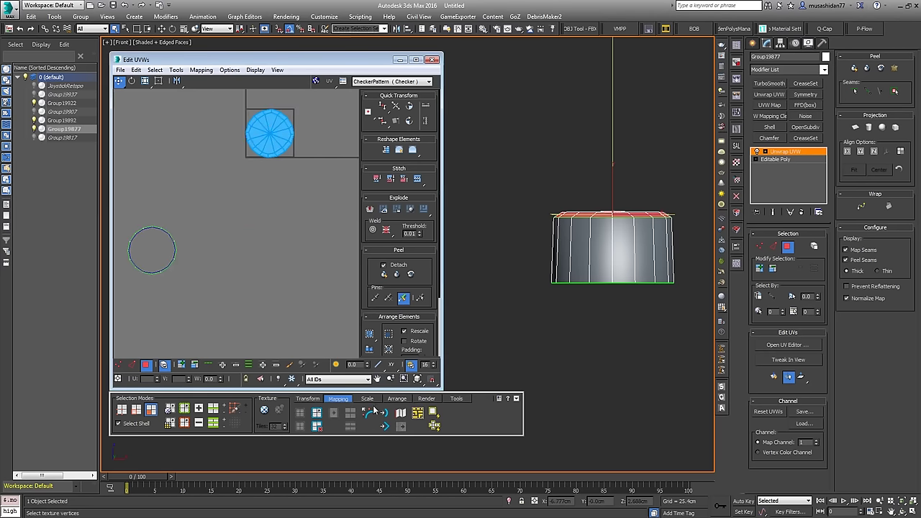
middle_drag(189, 248, 271, 227)
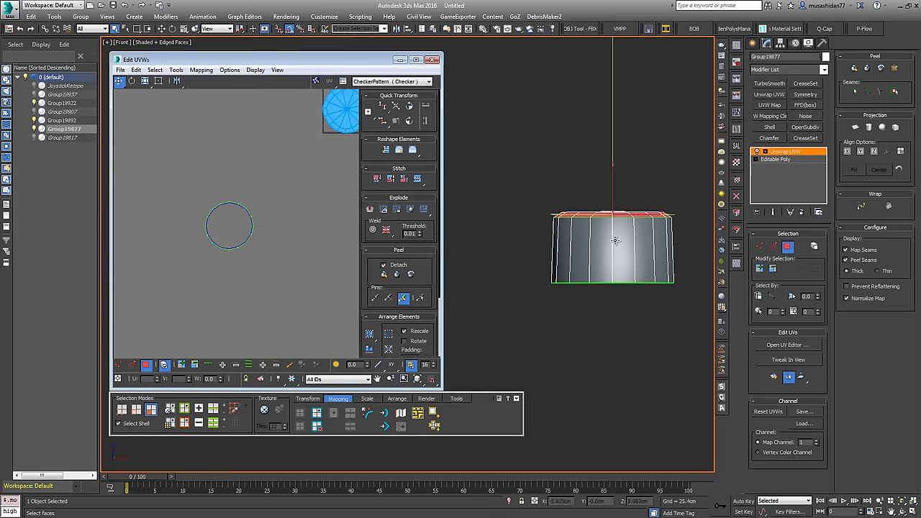
alt+middle_drag(614, 241, 553, 388)
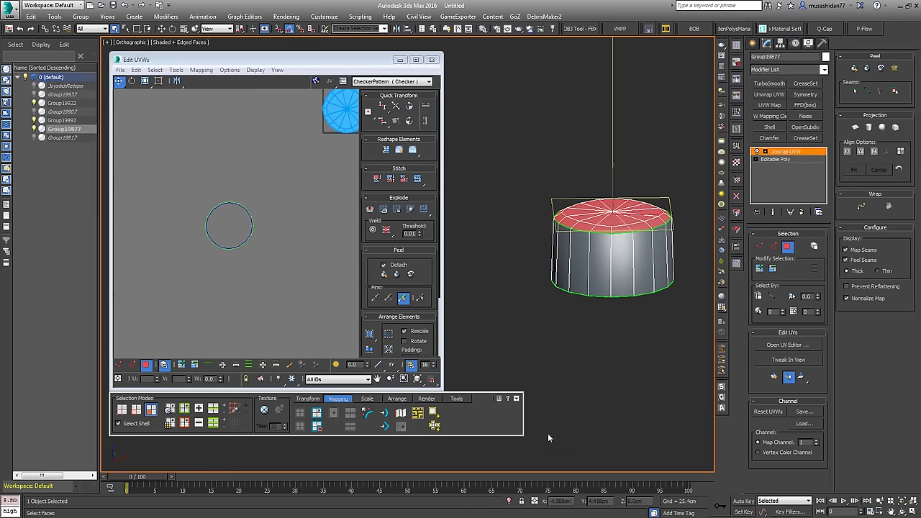
alt+middle_drag(624, 312, 551, 315)
scroll(632, 319, down, 5)
scroll(550, 315, up, 7)
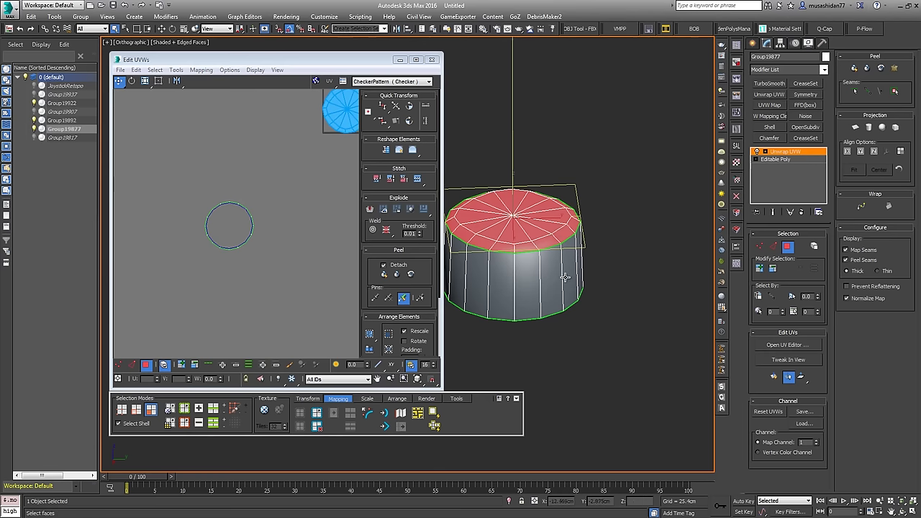
click(774, 246)
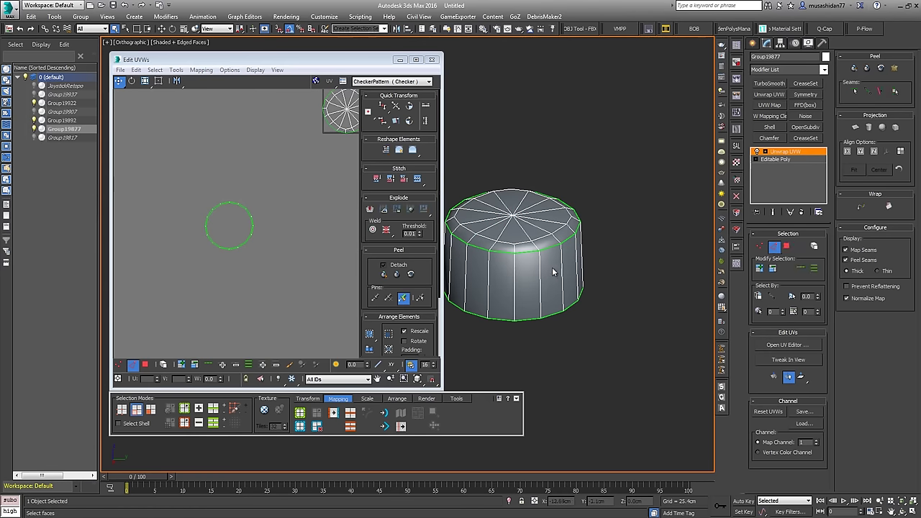
click(563, 266)
alt+middle_drag(566, 266, 615, 262)
alt+middle_drag(523, 236, 514, 239)
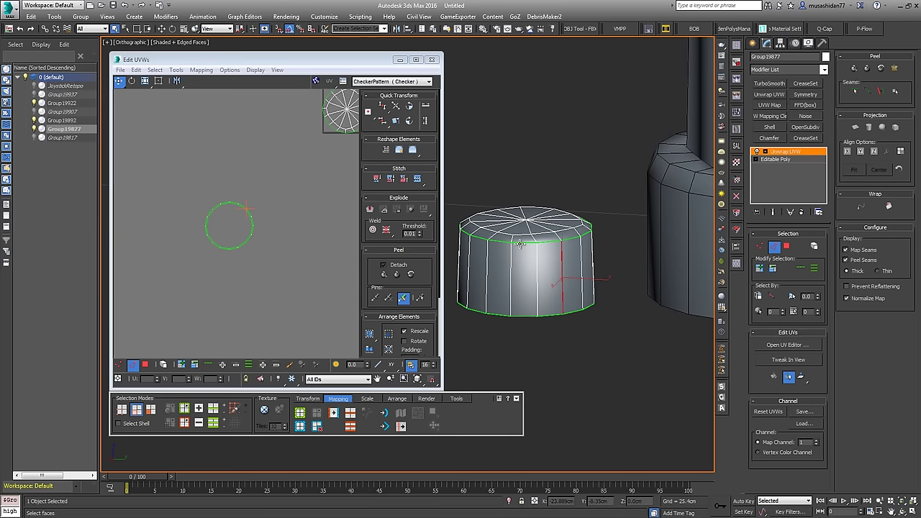
alt+middle_drag(529, 239, 553, 199)
key(alt+q)
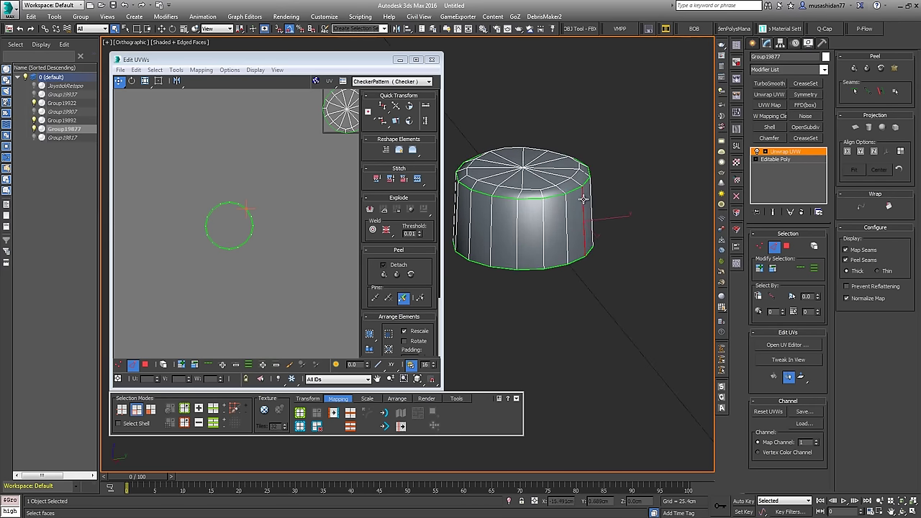
right_click(233, 196)
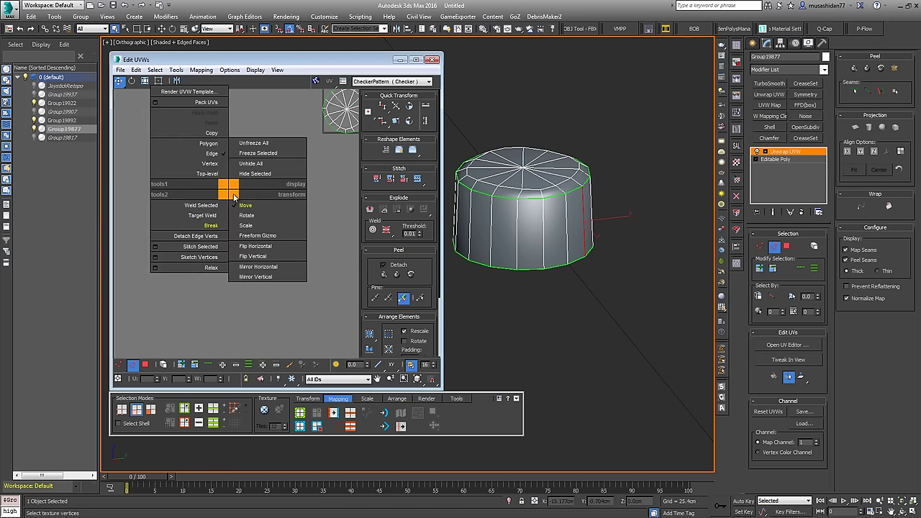
click(217, 231)
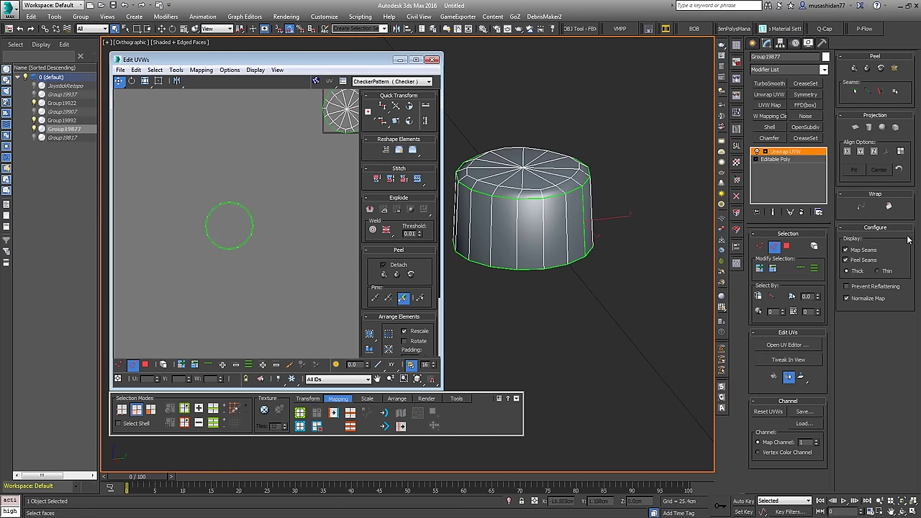
Step: Map the cap's side-wall faces cylindrically and try unfolding them as a strip from one vertical edge
key(3)
drag(271, 162, 164, 311)
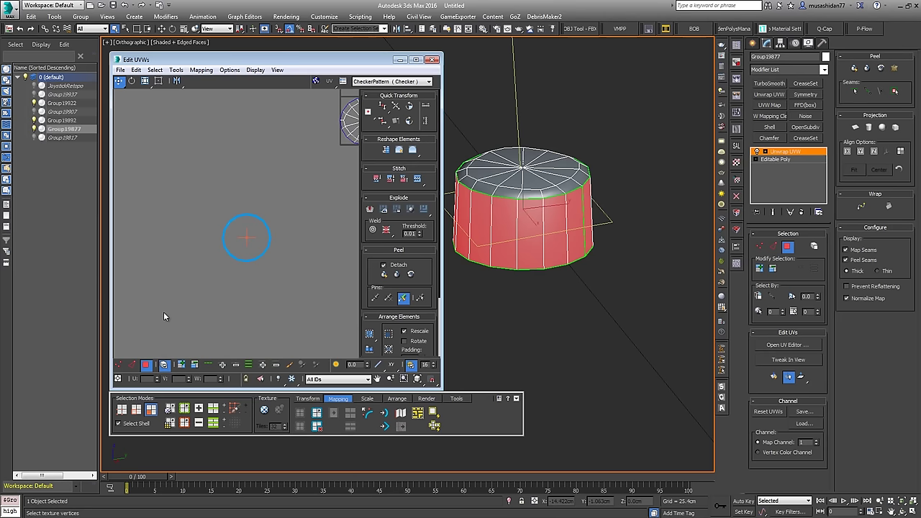
click(868, 128)
click(868, 128)
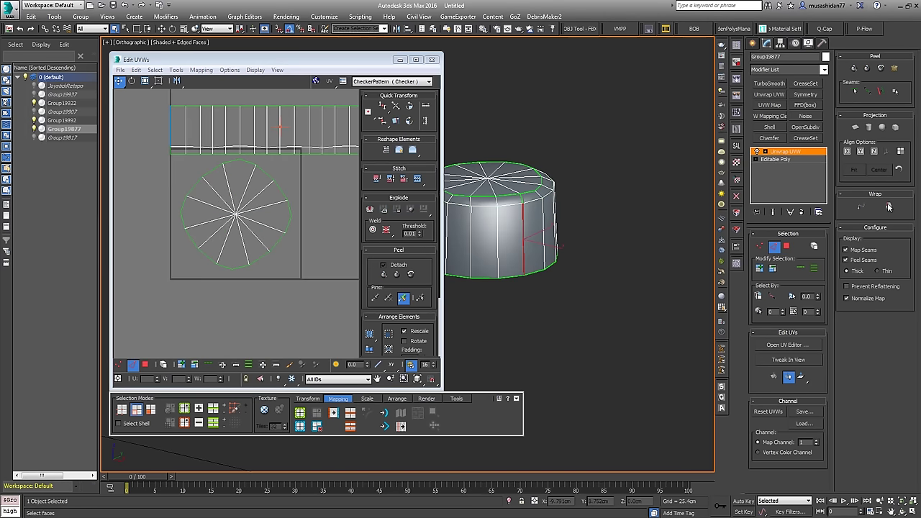
Step: Undo the last strip unfold and unfold the cap's side wall with its bevel into a straight strip from a bottom rim edge
click(304, 304)
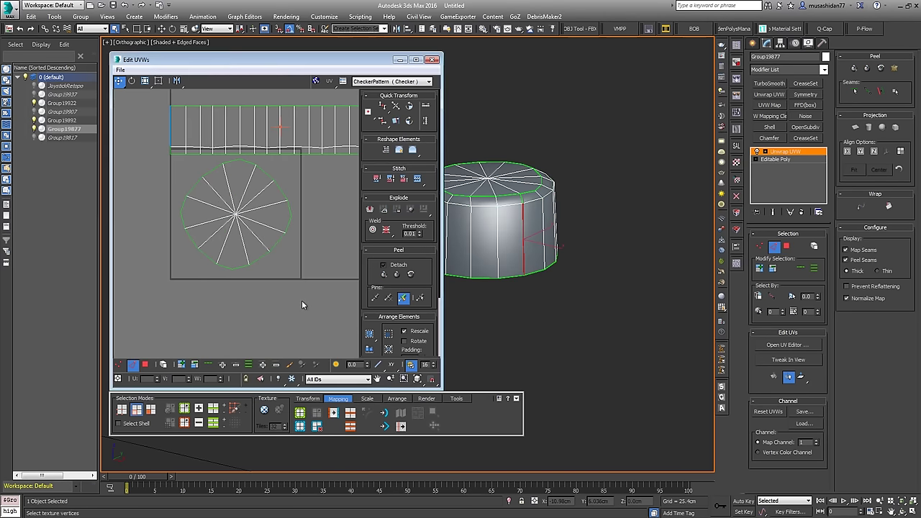
click(533, 230)
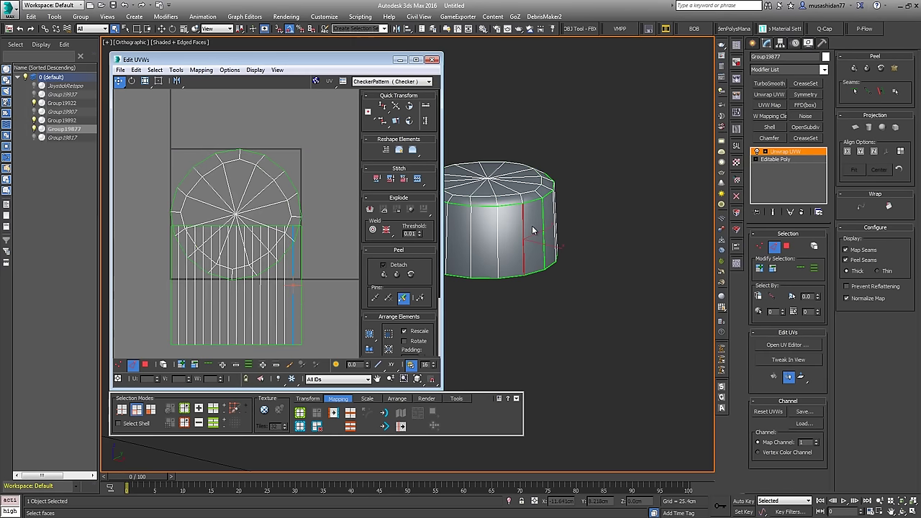
middle_drag(585, 216, 649, 219)
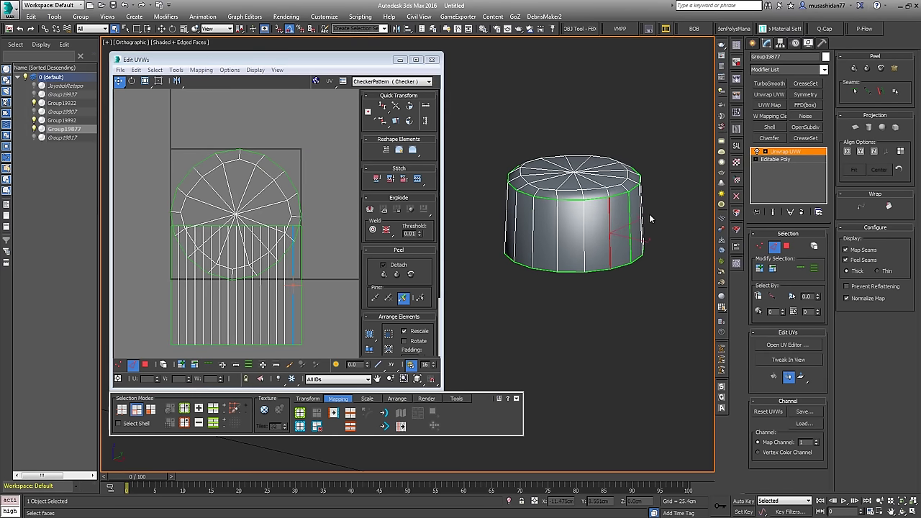
click(598, 270)
click(889, 207)
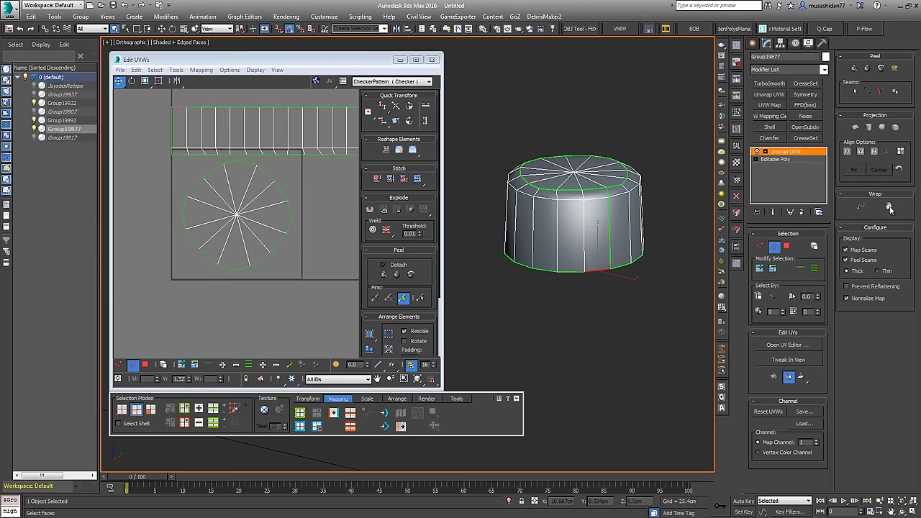
middle_drag(319, 200, 272, 214)
scroll(271, 215, down, 1)
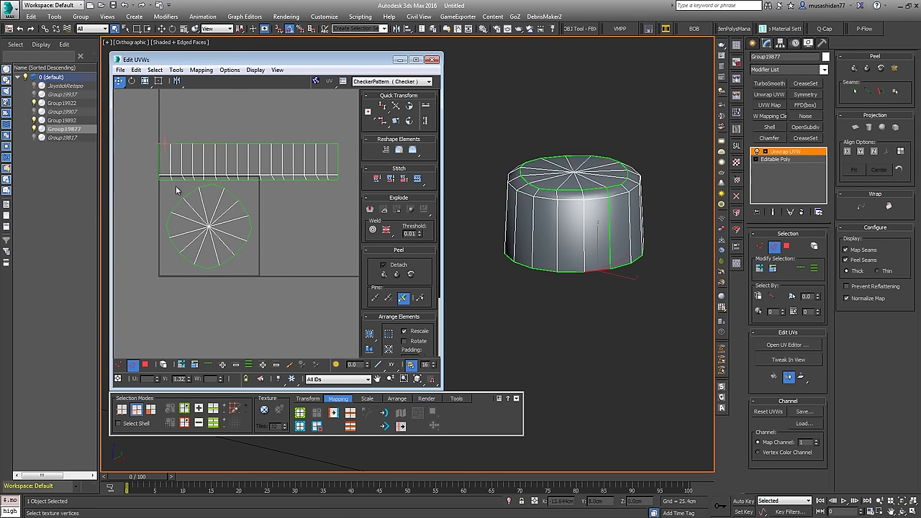
Step: Select the cap's top faces together with the bevel ring in the front view and flatten them into one circular shell filling the UV square
alt+middle_drag(592, 208, 540, 201)
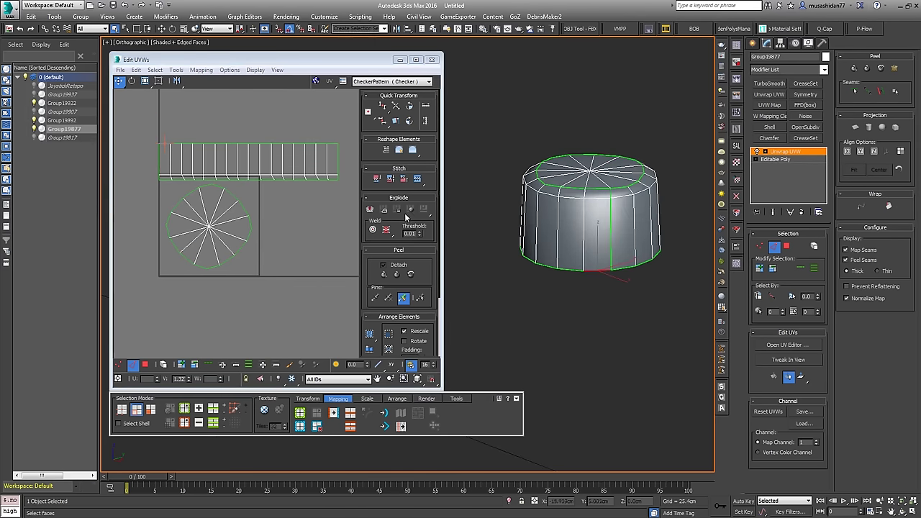
click(237, 212)
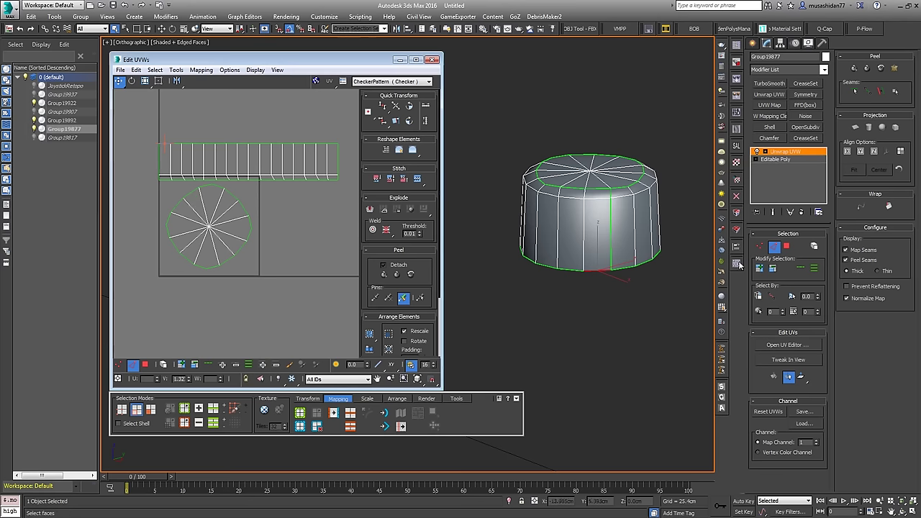
click(787, 246)
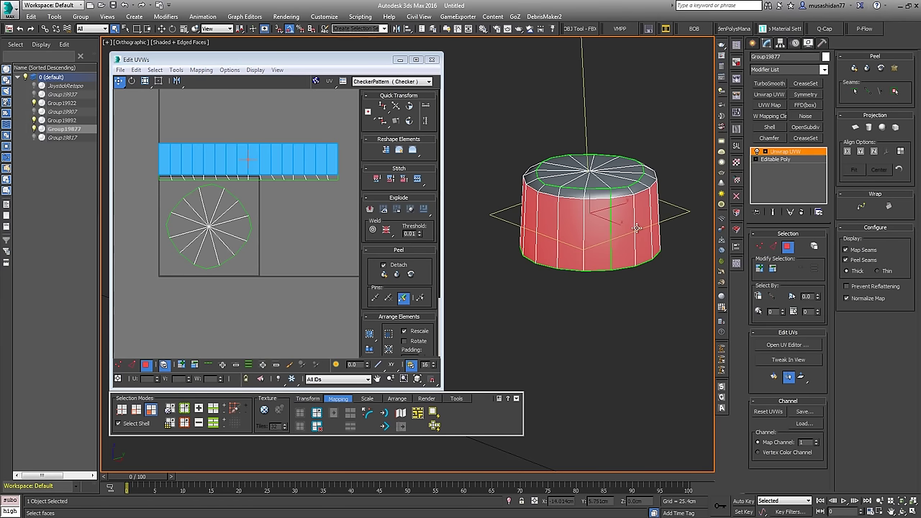
key(f)
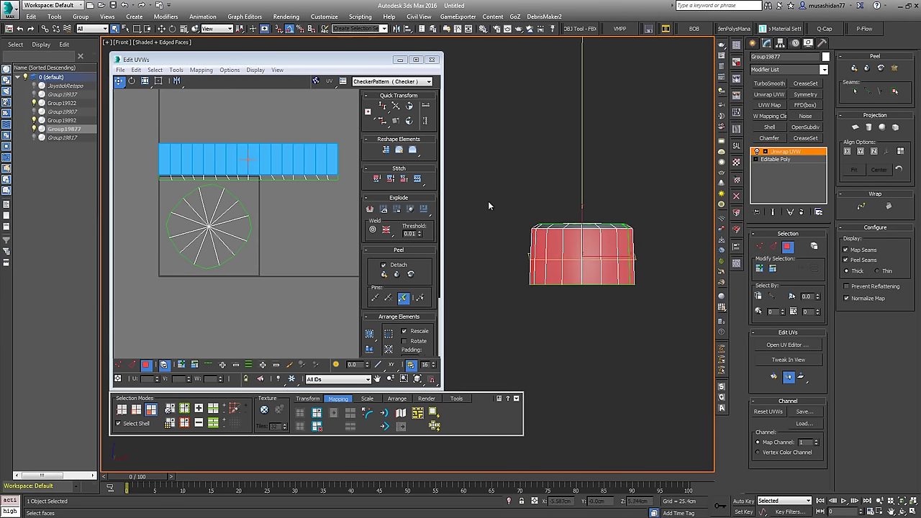
drag(466, 200, 686, 227)
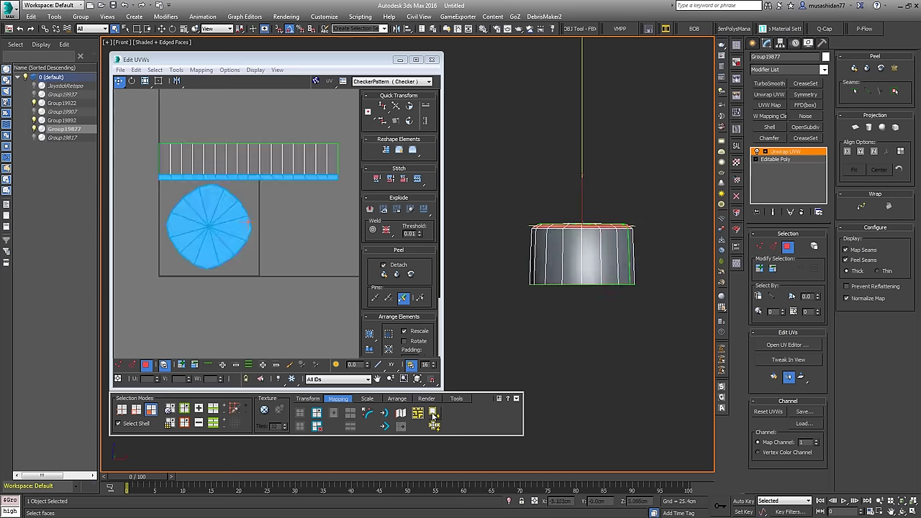
click(433, 413)
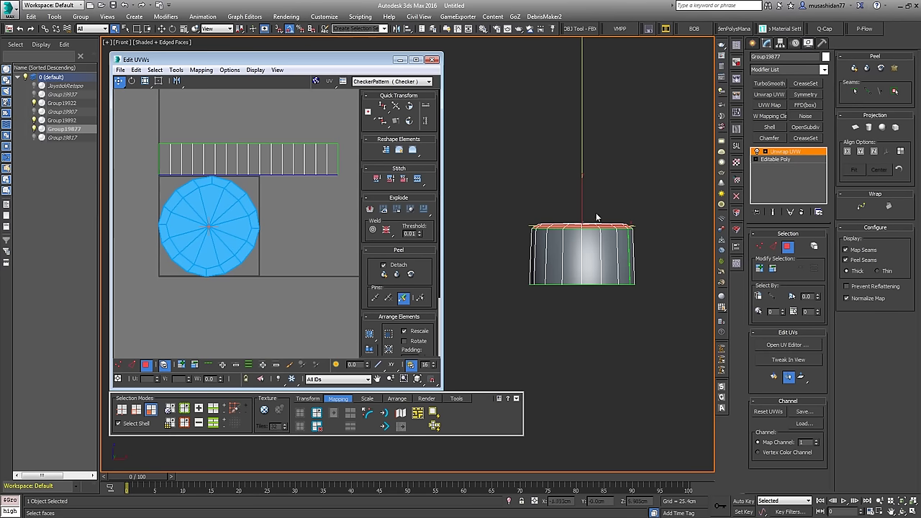
Step: Examine the cap's circular top shell and side-wall strip in the UV editor against the selected faces on the model
alt+middle_drag(572, 256, 579, 230)
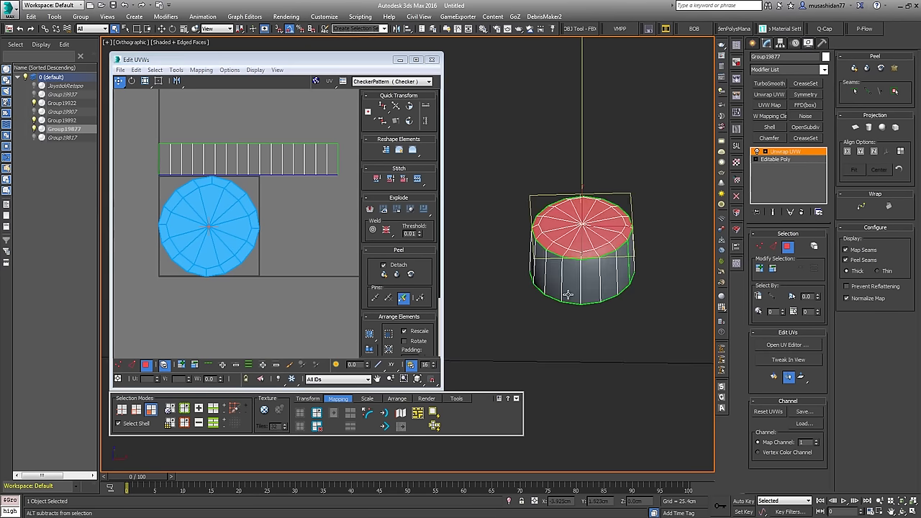
middle_drag(332, 220, 313, 248)
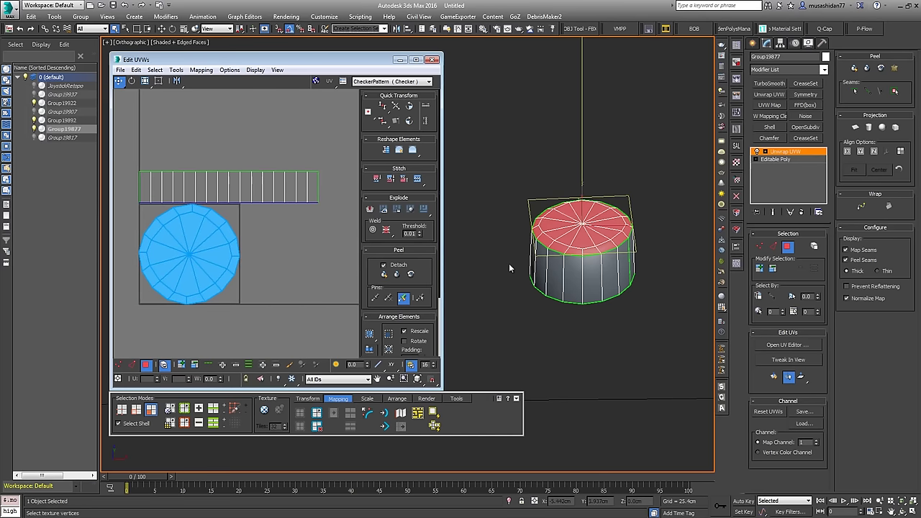
alt+middle_drag(576, 262, 686, 229)
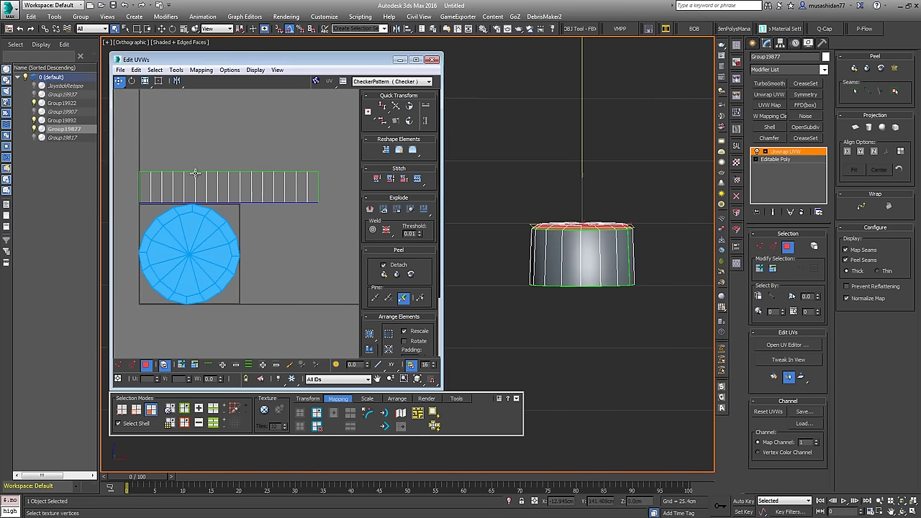
scroll(255, 233, up, 2)
scroll(283, 242, down, 4)
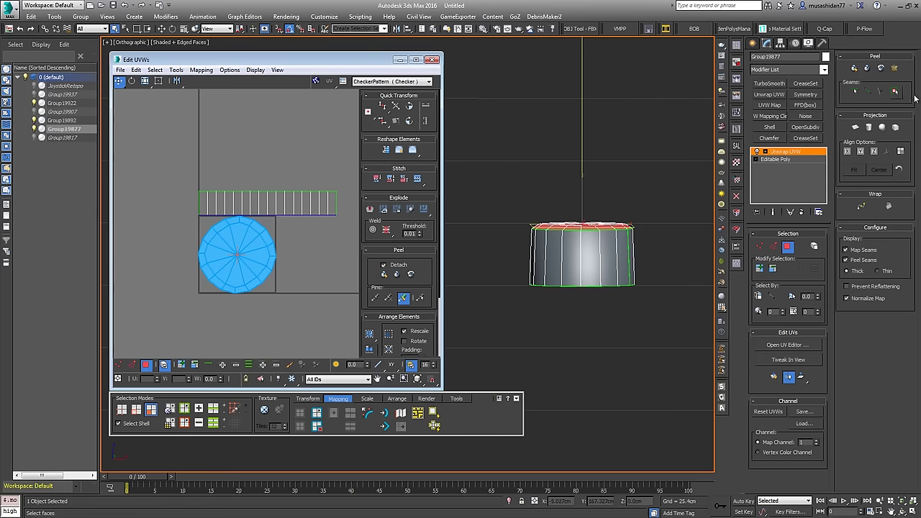
middle_drag(304, 294, 227, 295)
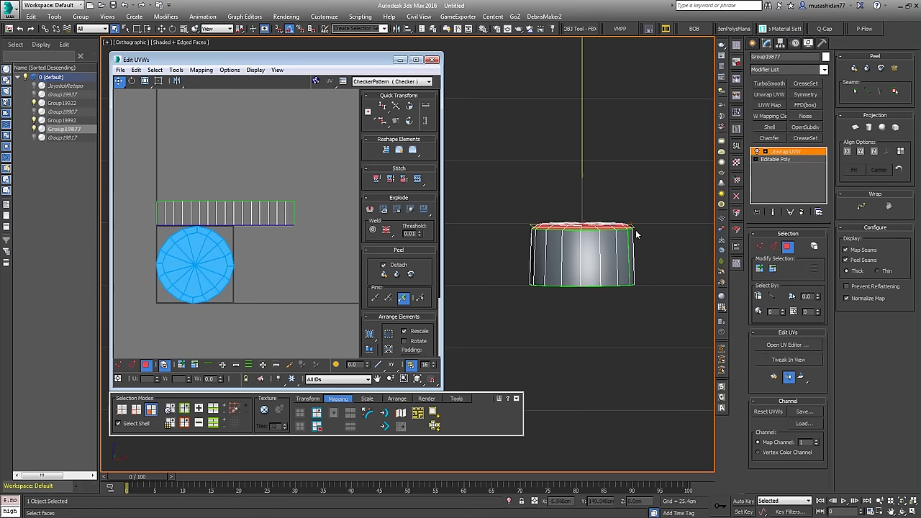
middle_drag(621, 232, 617, 227)
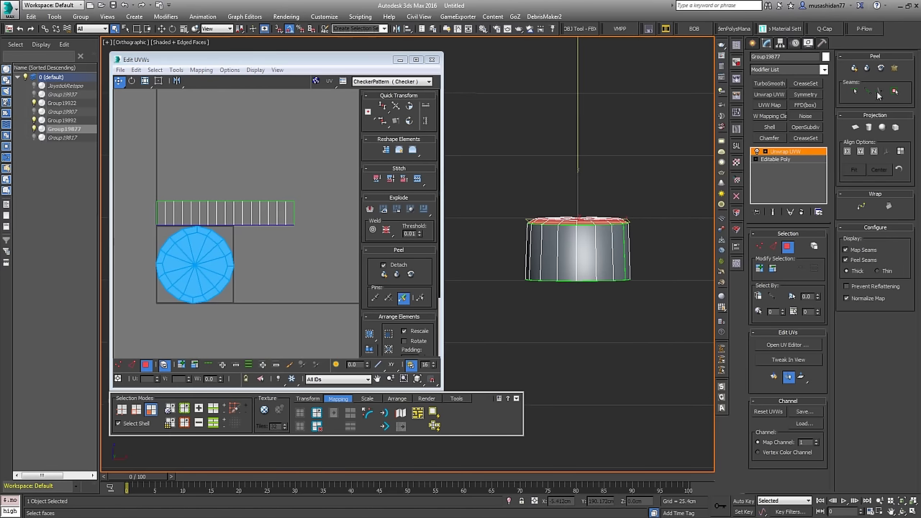
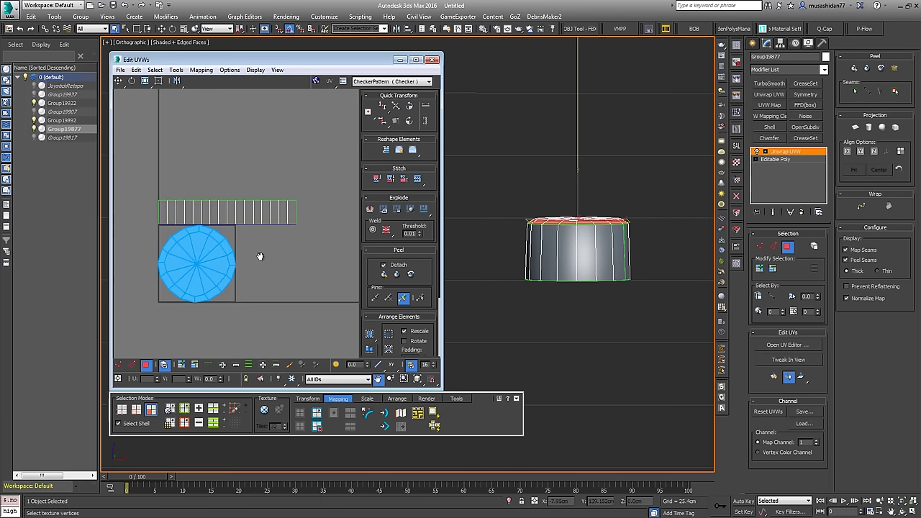
middle_drag(259, 257, 246, 251)
scroll(238, 250, down, 1)
scroll(237, 250, up, 2)
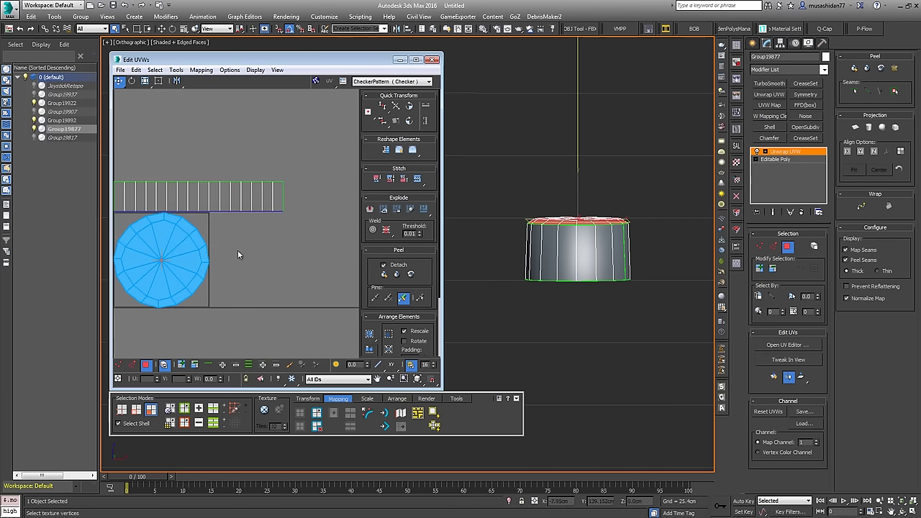
scroll(237, 250, down, 4)
scroll(237, 254, down, 1)
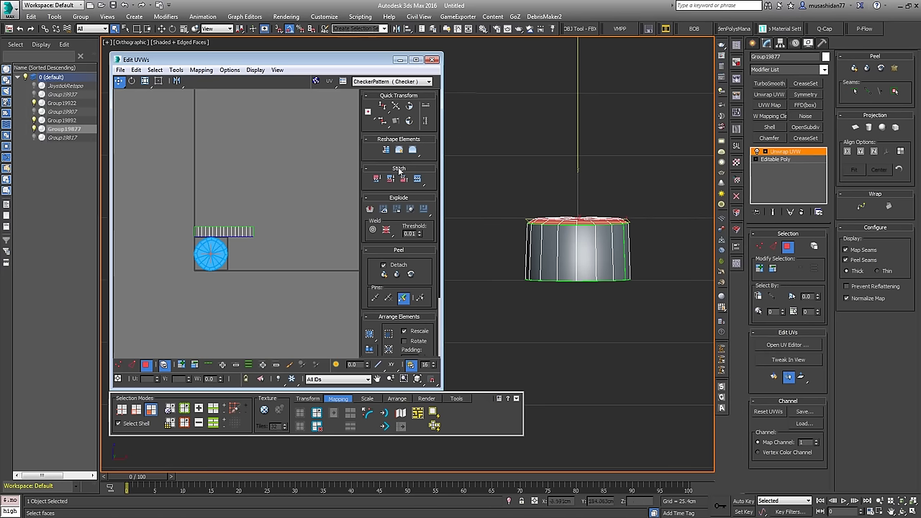
scroll(251, 259, up, 3)
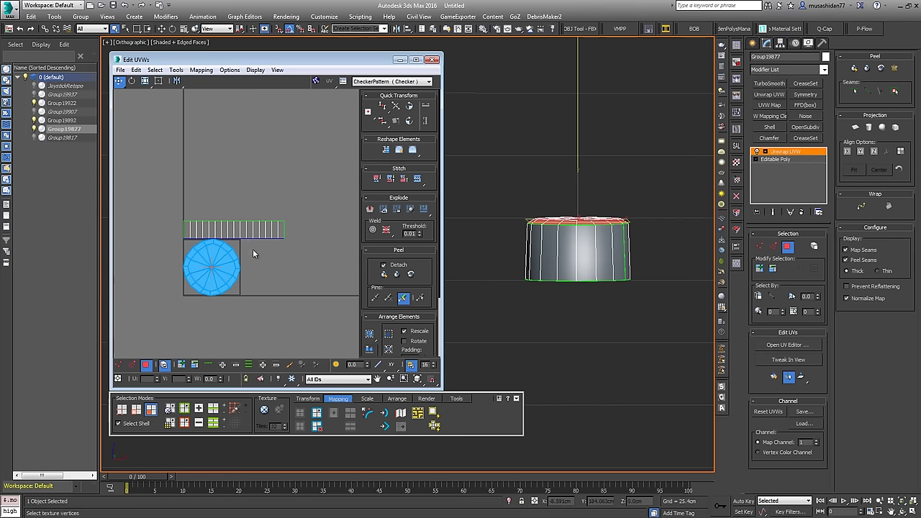
Step: Collapse the cap's whole modifier stack and unhide all the joystick parts
right_click(792, 154)
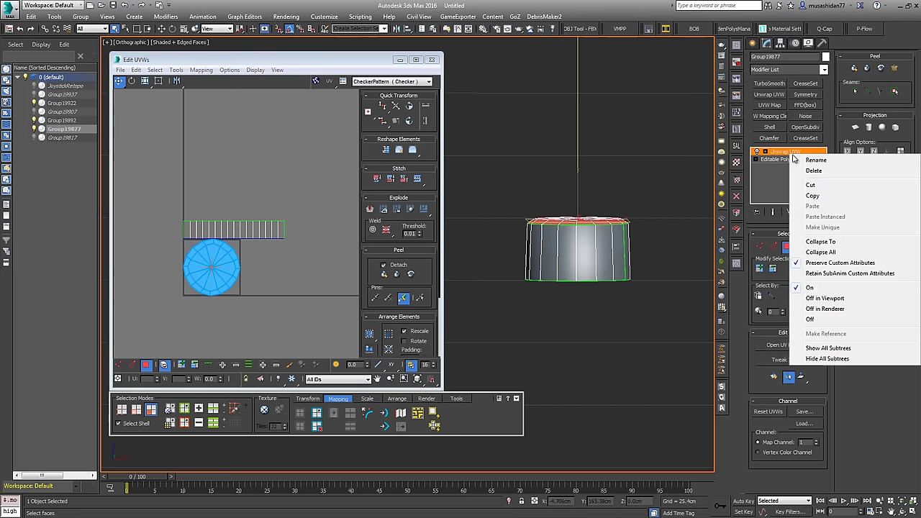
click(824, 252)
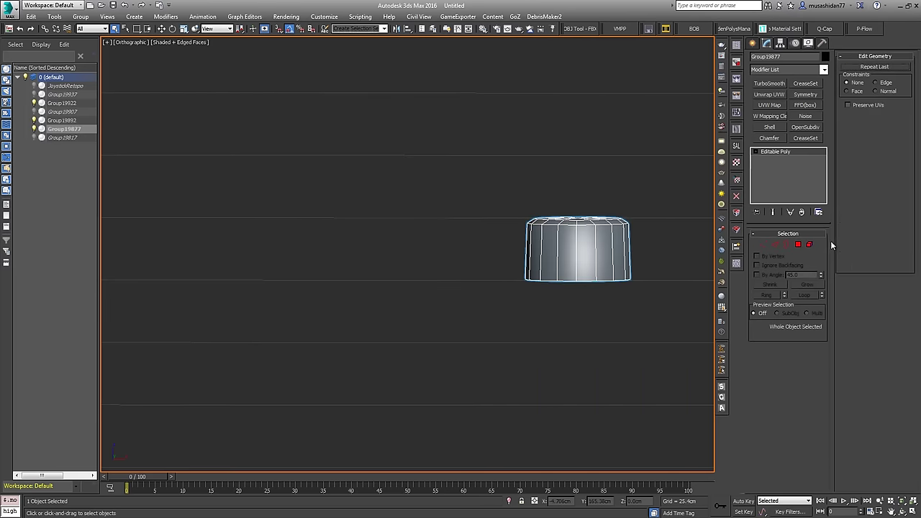
right_click(409, 330)
click(427, 289)
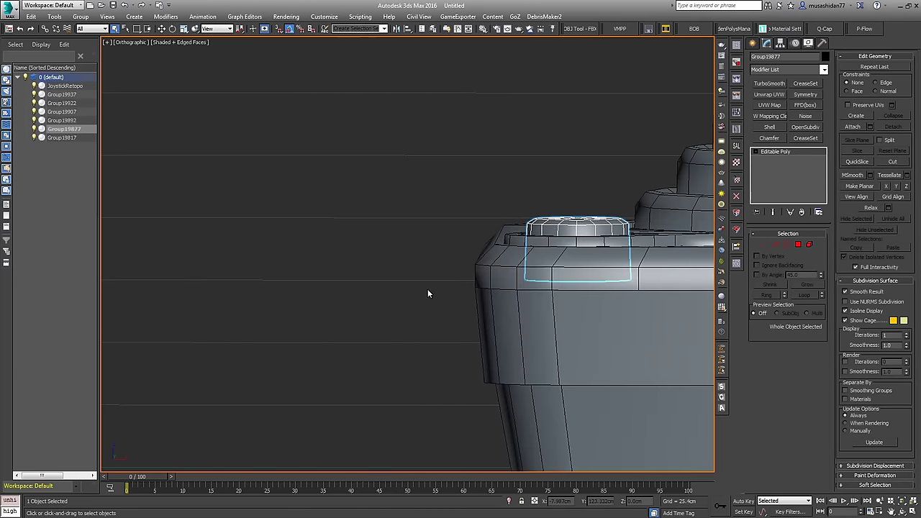
Step: Open soulburnAssetLoader, try loading its checker material, and set V-Ray as the current renderer
middle_drag(548, 288, 448, 271)
scroll(416, 252, down, 5)
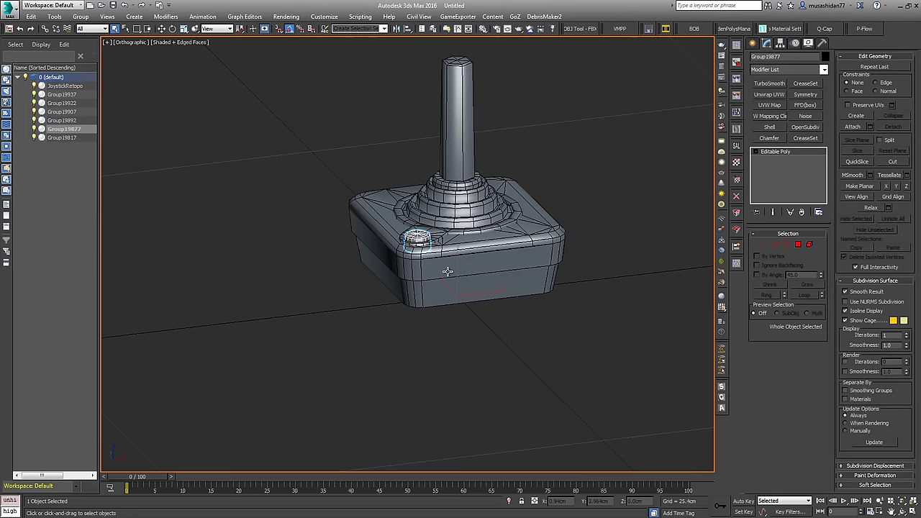
click(736, 146)
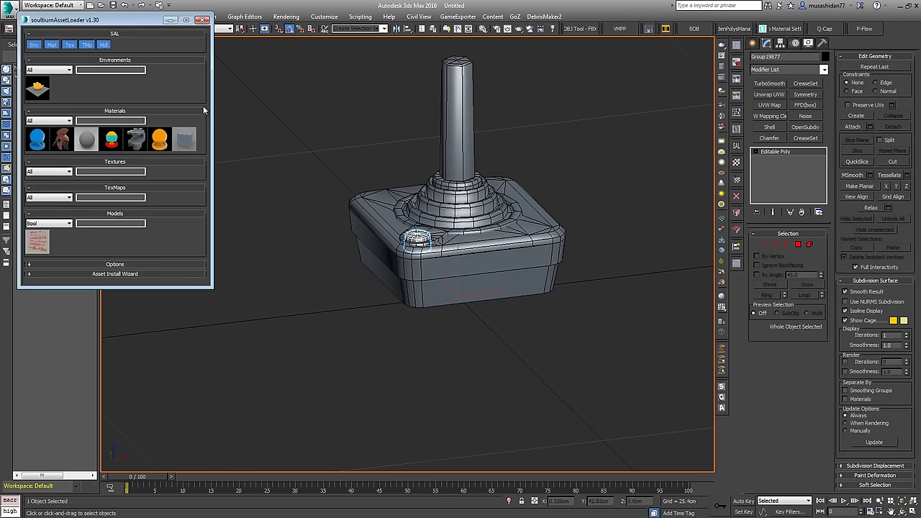
click(183, 142)
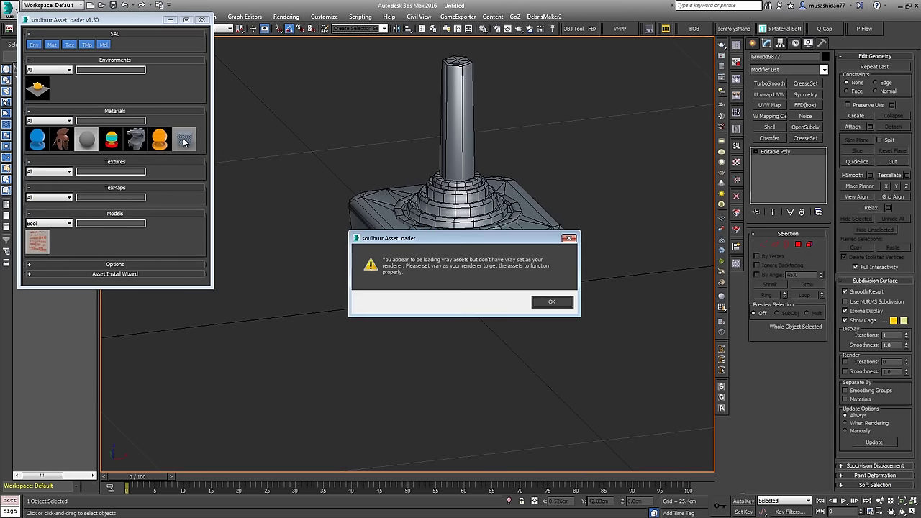
click(547, 303)
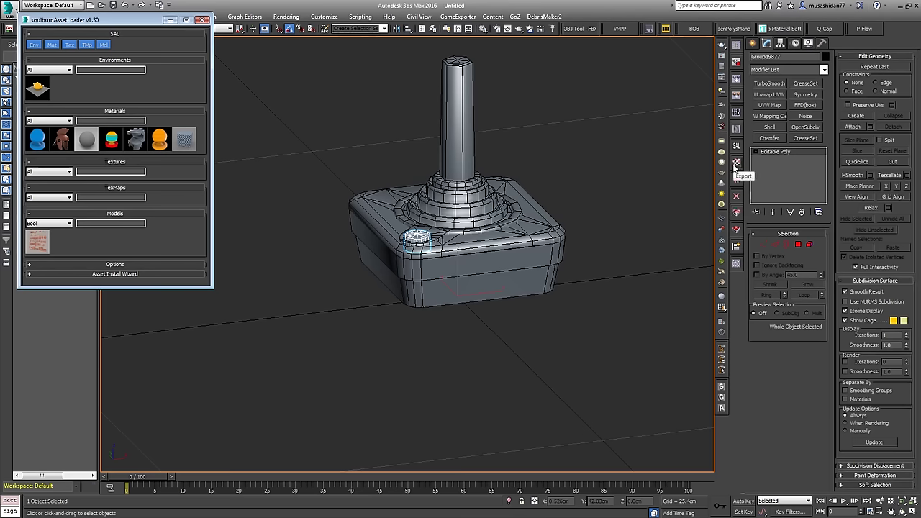
click(720, 296)
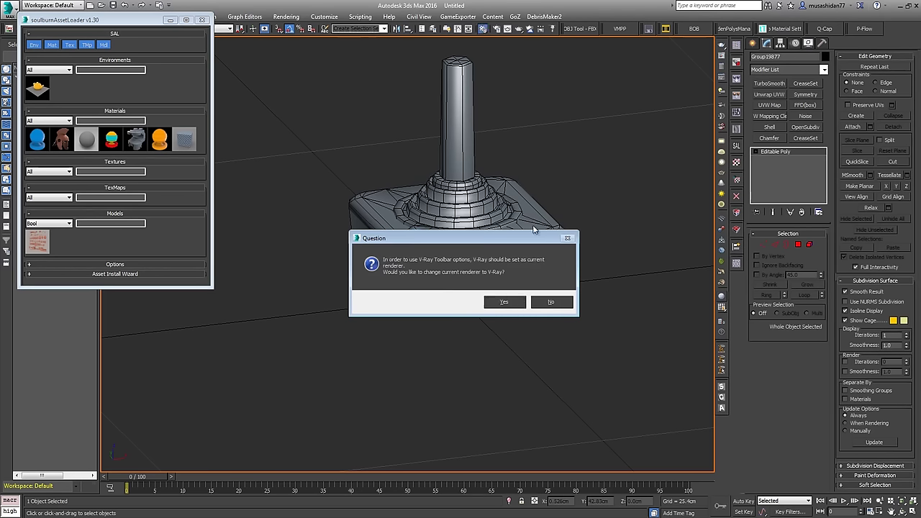
click(496, 302)
Step: Select all the joystick parts and apply the checker material from the asset loader to them
middle_drag(559, 167, 579, 167)
key(ctrl+a)
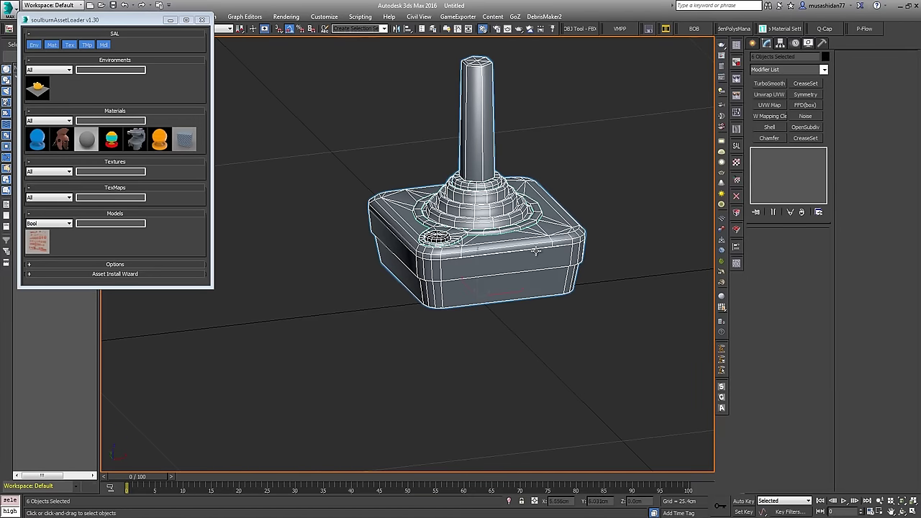
click(182, 148)
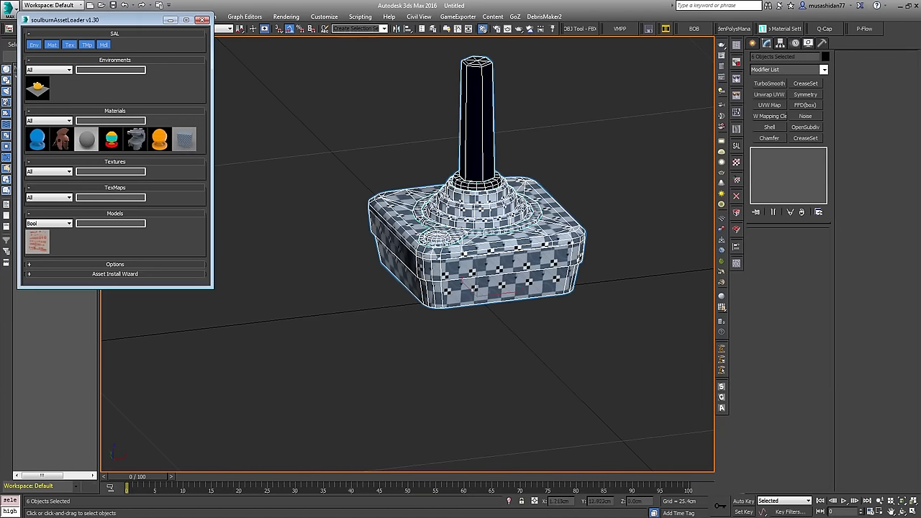
scroll(439, 234, up, 6)
scroll(444, 238, down, 6)
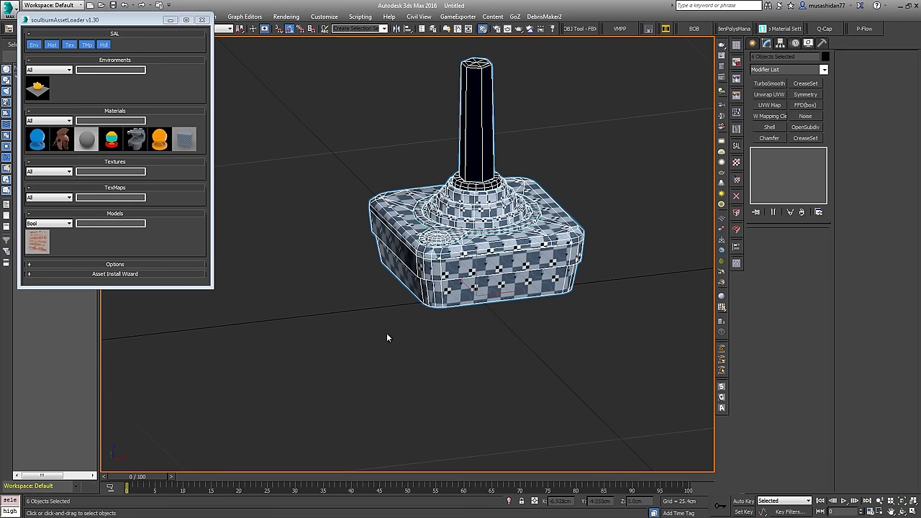
Step: Select the checkered base, collar and cap parts together and hide them, excluding the stick and the small disc
drag(386, 332, 461, 209)
right_click(463, 212)
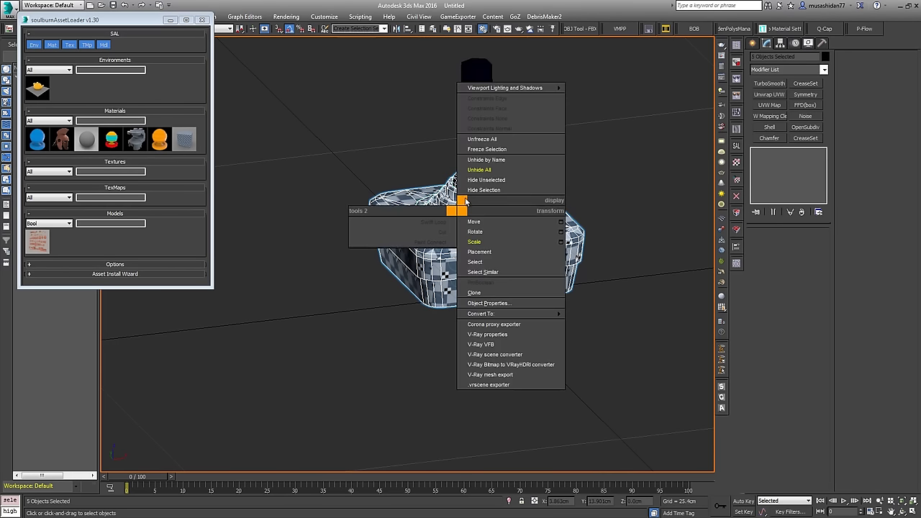
click(469, 190)
Step: Apply the checker material to the small disc and hide the disc
click(538, 283)
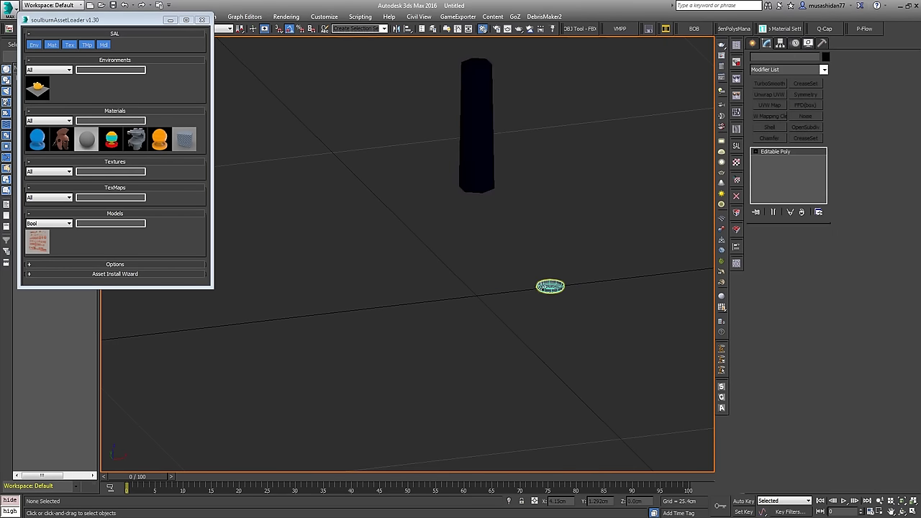
alt+middle_drag(538, 284, 562, 329)
scroll(562, 329, up, 6)
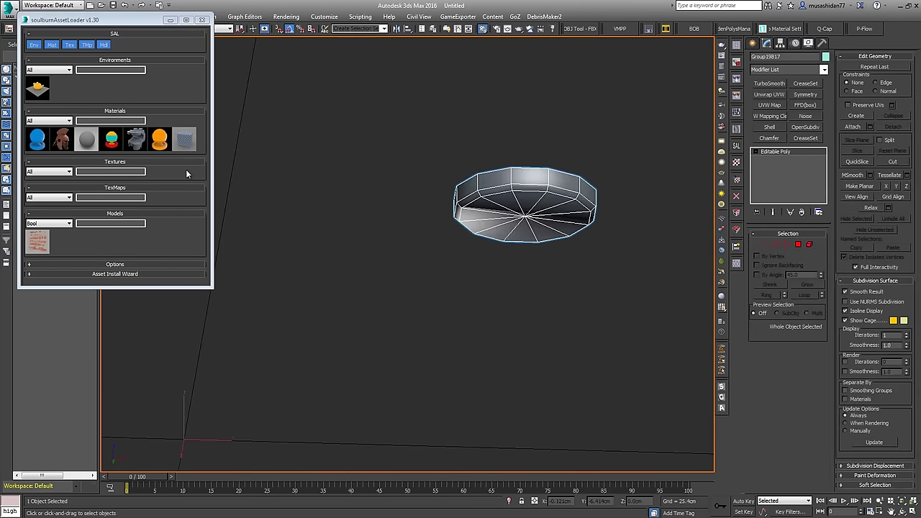
click(184, 139)
click(382, 288)
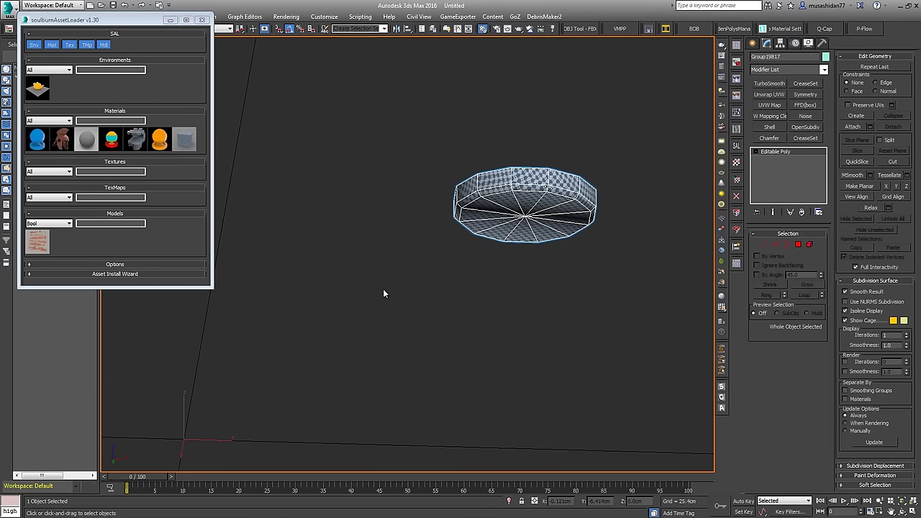
middle_drag(384, 294, 364, 346)
right_click(471, 281)
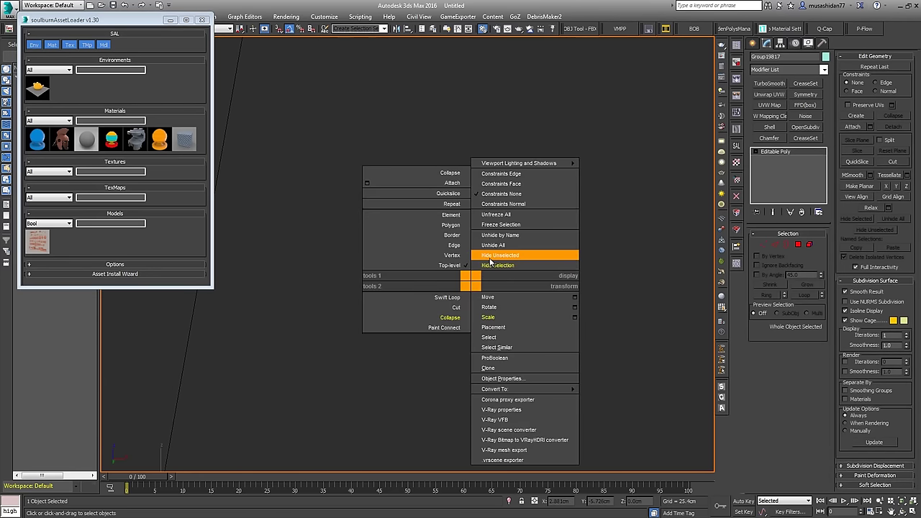
click(487, 265)
Step: Select the remaining stick, clear its UV mapping with UVW Mapping Clear and add an Unwrap UVW modifier
alt+middle_drag(489, 270, 535, 326)
click(432, 172)
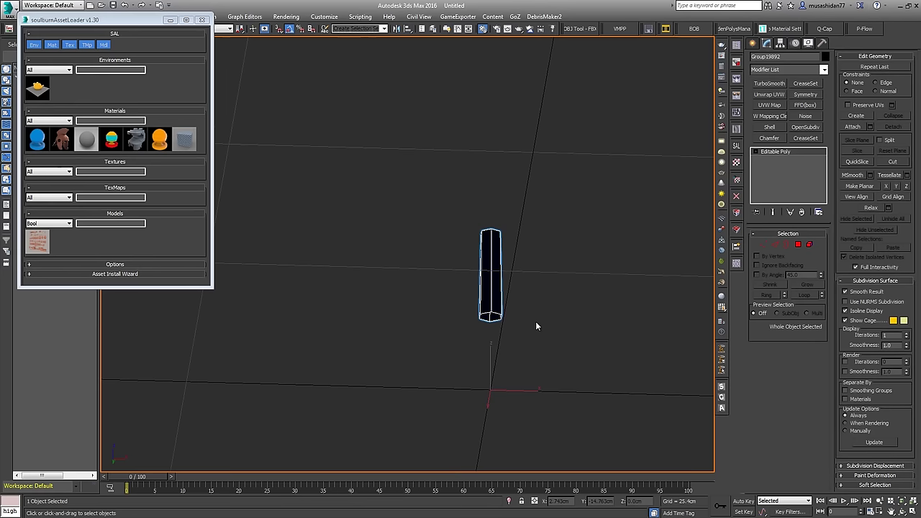
key(z)
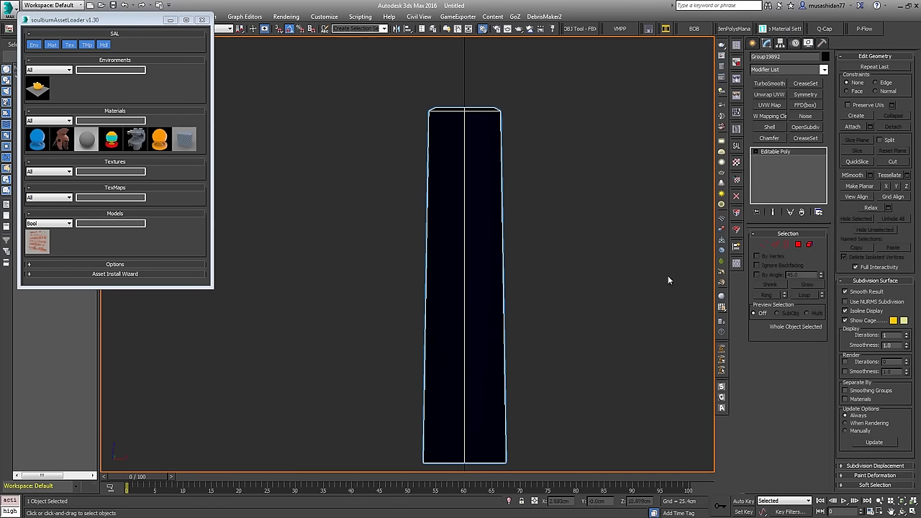
click(769, 116)
click(769, 95)
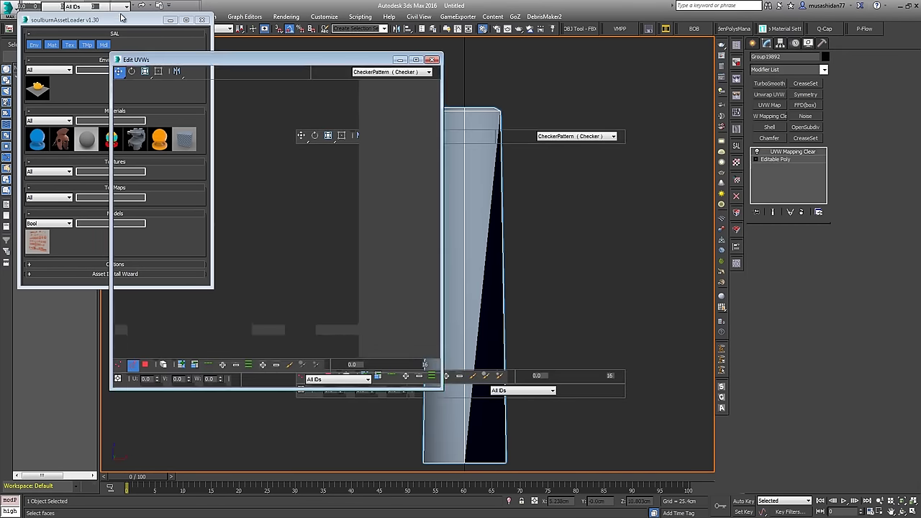
Step: Select the bevel and top faces at the stick's upper end and remap them as a separate UV shell
middle_drag(471, 208, 612, 261)
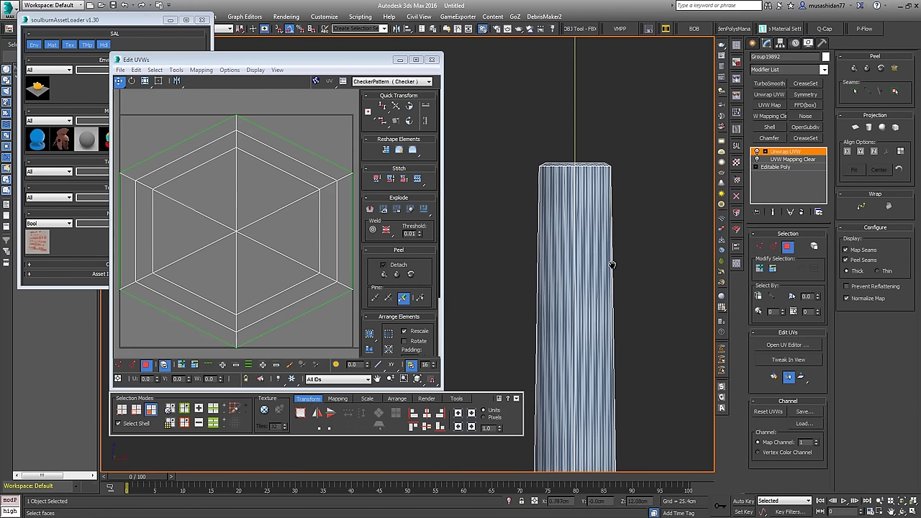
drag(511, 136, 620, 162)
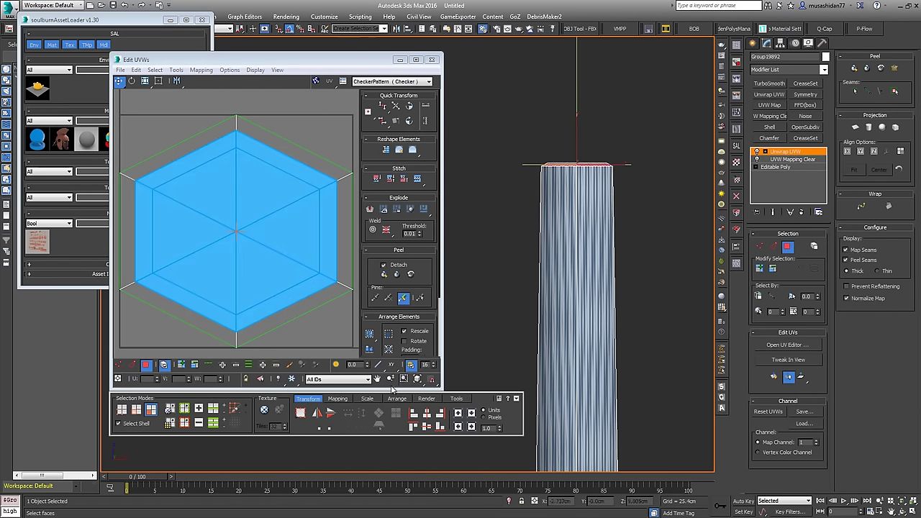
scroll(582, 169, up, 5)
alt+middle_drag(581, 180, 467, 360)
key(shift+z)
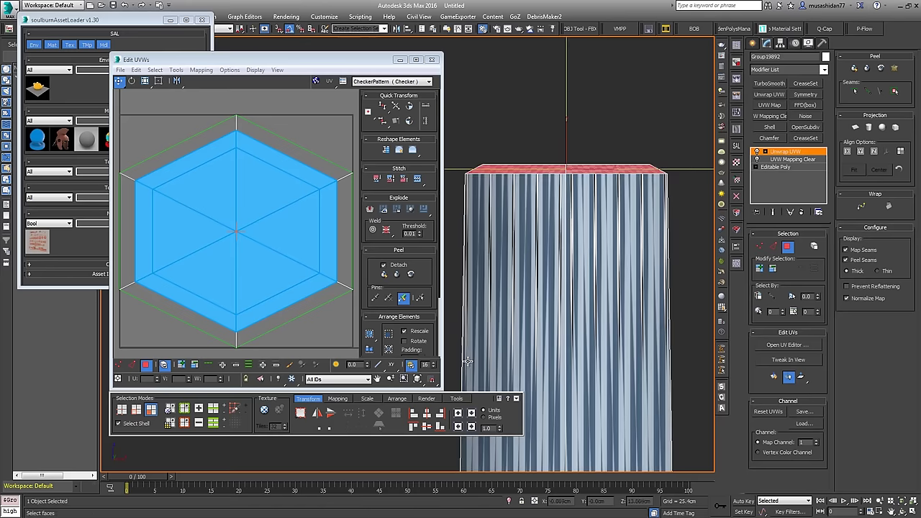
click(338, 398)
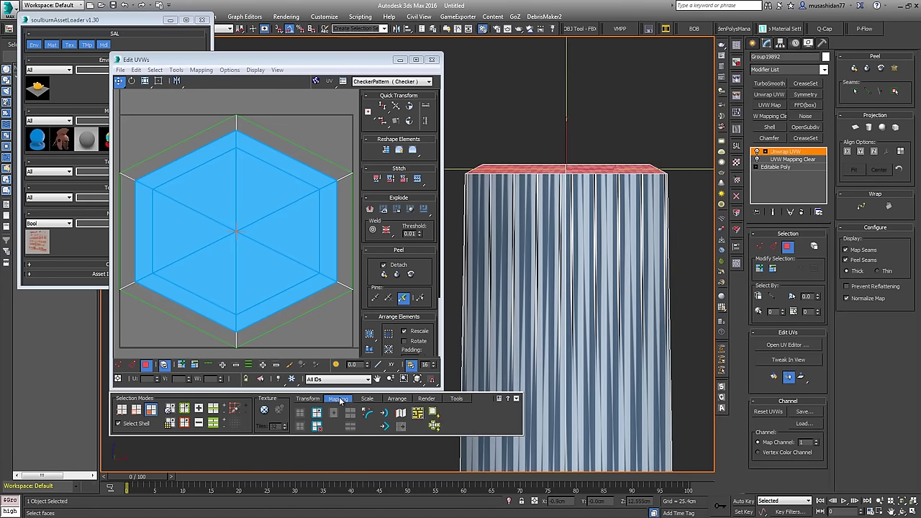
click(436, 414)
scroll(201, 208, down, 3)
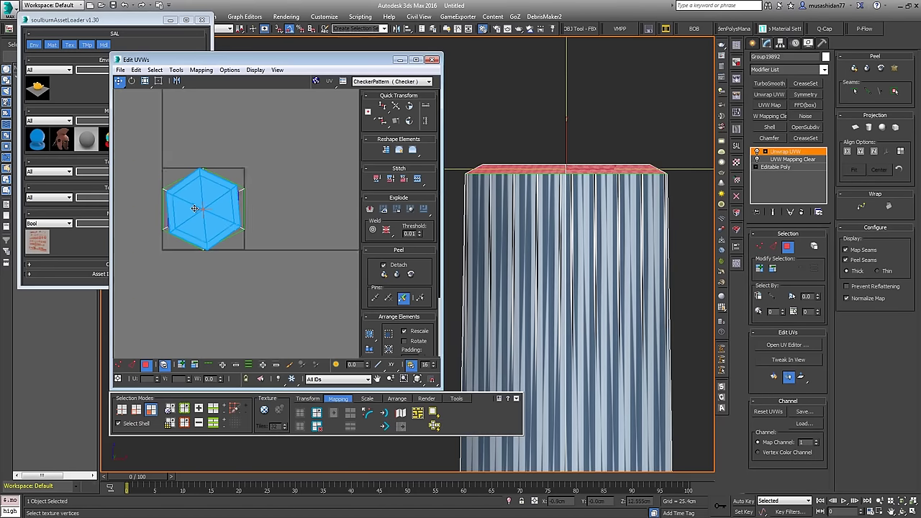
Step: Move the top's UV shell away from the UVs of the stick's sides
drag(224, 213, 387, 157)
middle_drag(266, 236, 281, 255)
scroll(281, 260, down, 2)
Step: Select an edge at the stick's lower end and unfold the sides into a straight strip from that loop
scroll(579, 271, down, 5)
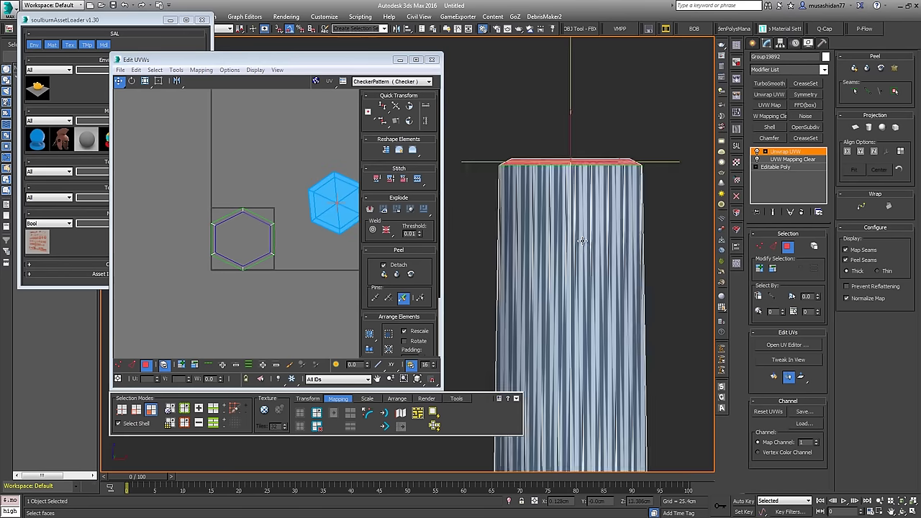
middle_drag(606, 262, 605, 108)
middle_drag(598, 284, 596, 258)
scroll(590, 317, up, 3)
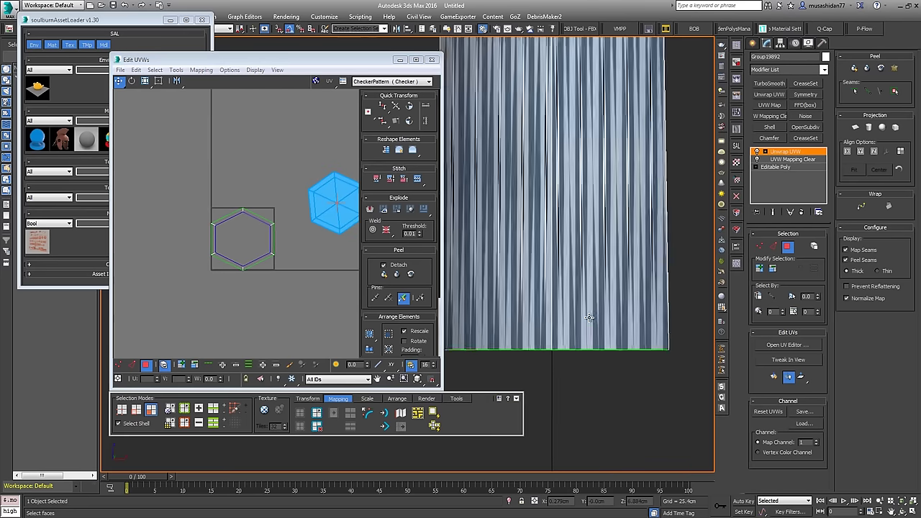
scroll(590, 317, down, 1)
key(2)
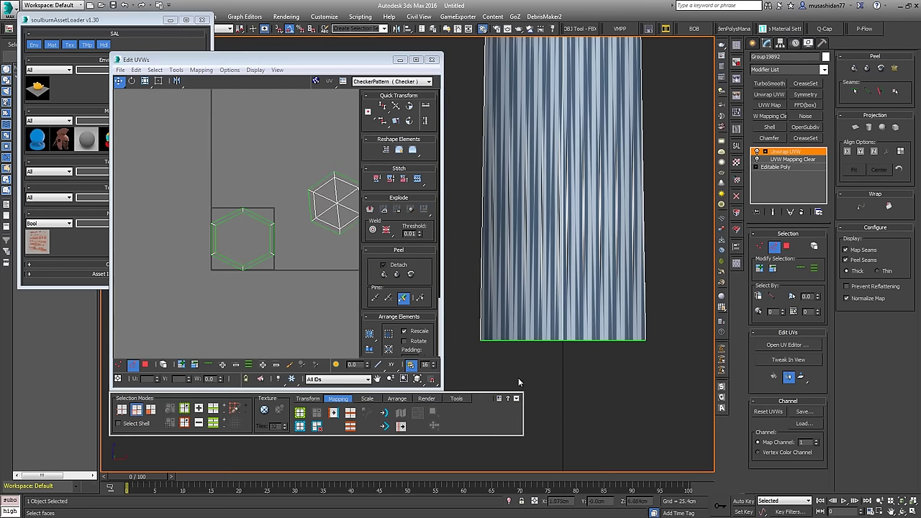
click(567, 341)
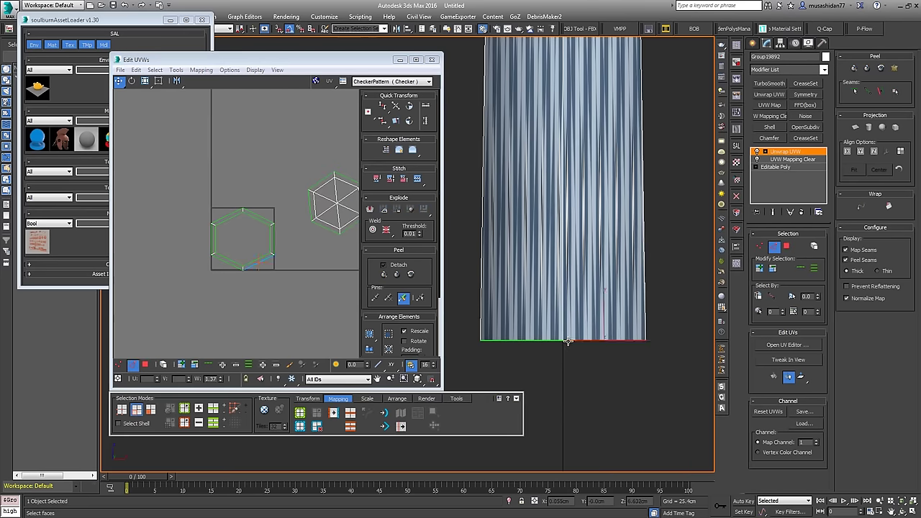
click(888, 207)
middle_drag(288, 212, 281, 214)
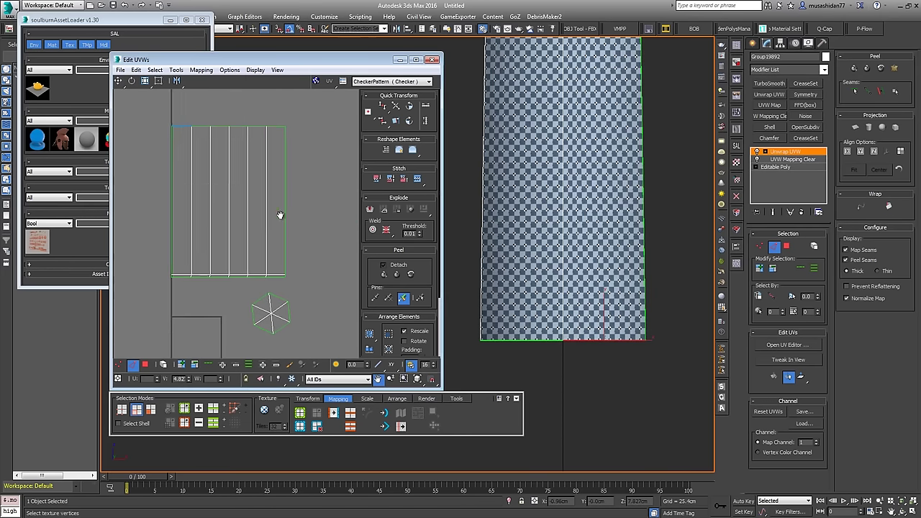
Step: Select all the stick's UV shells, rescale them and pack them into the UV square
scroll(280, 214, down, 3)
drag(325, 174, 217, 275)
click(369, 350)
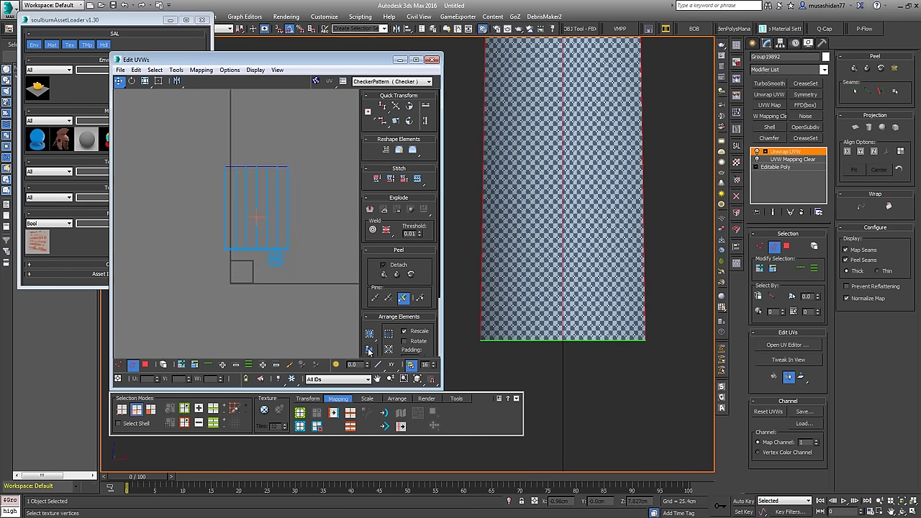
click(370, 335)
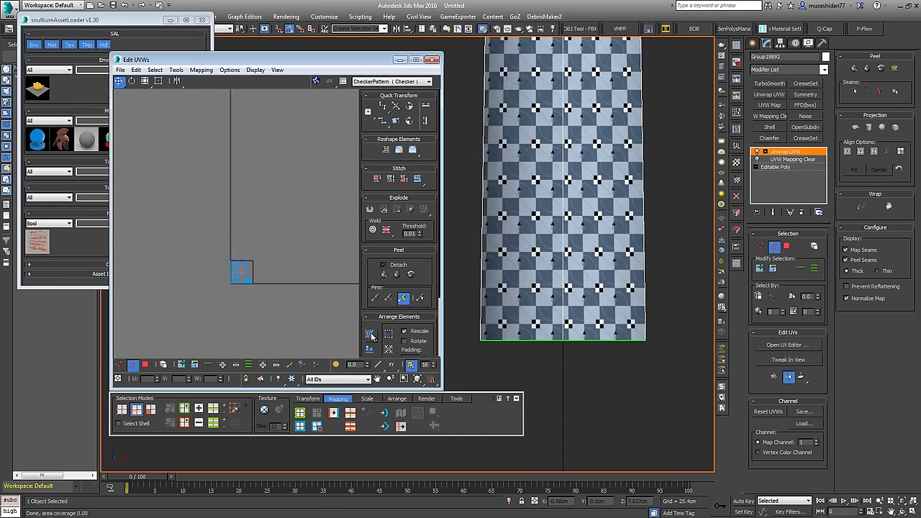
Step: Check the checker pattern at the stick's upper end and select its top and bevel faces
scroll(566, 278, down, 5)
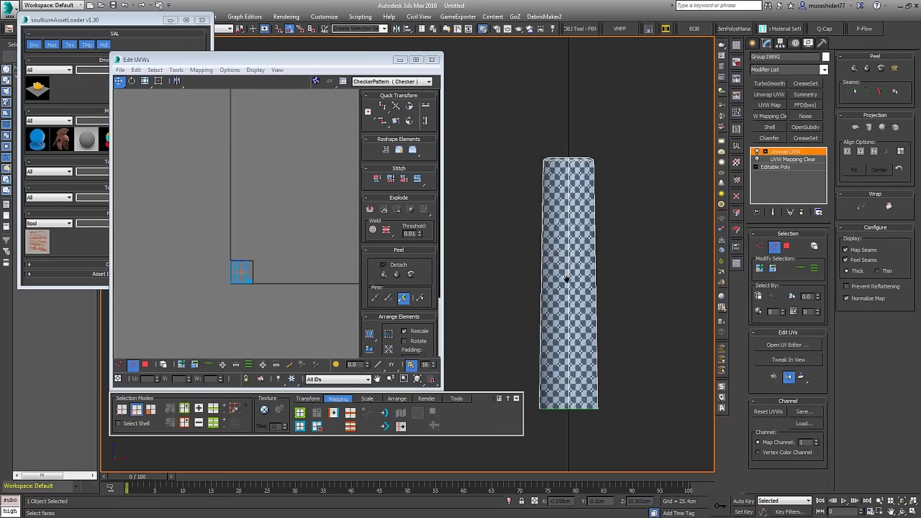
alt+middle_drag(566, 278, 584, 317)
scroll(564, 214, up, 6)
scroll(561, 213, down, 2)
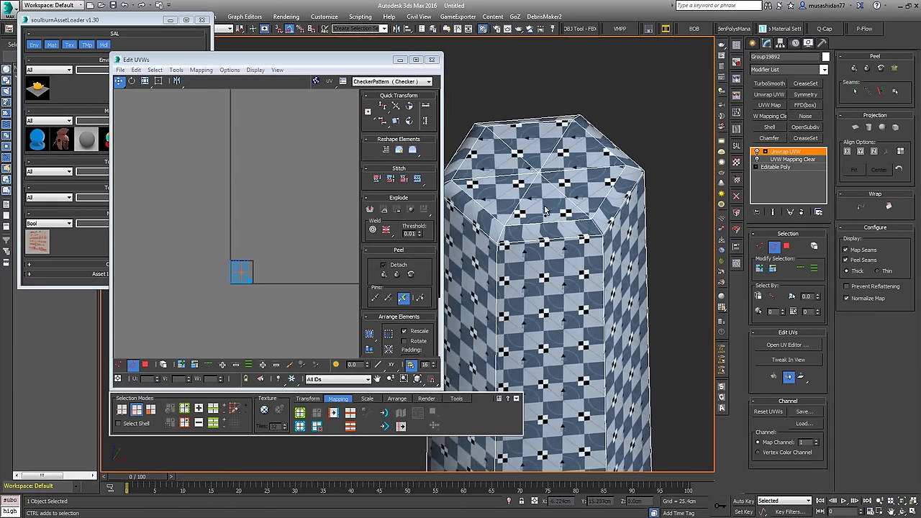
scroll(267, 270, up, 5)
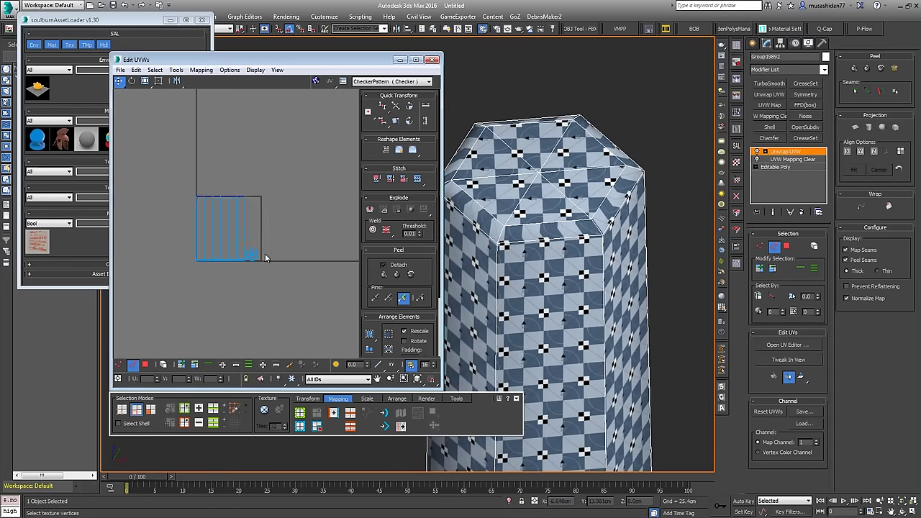
scroll(259, 252, up, 2)
click(224, 258)
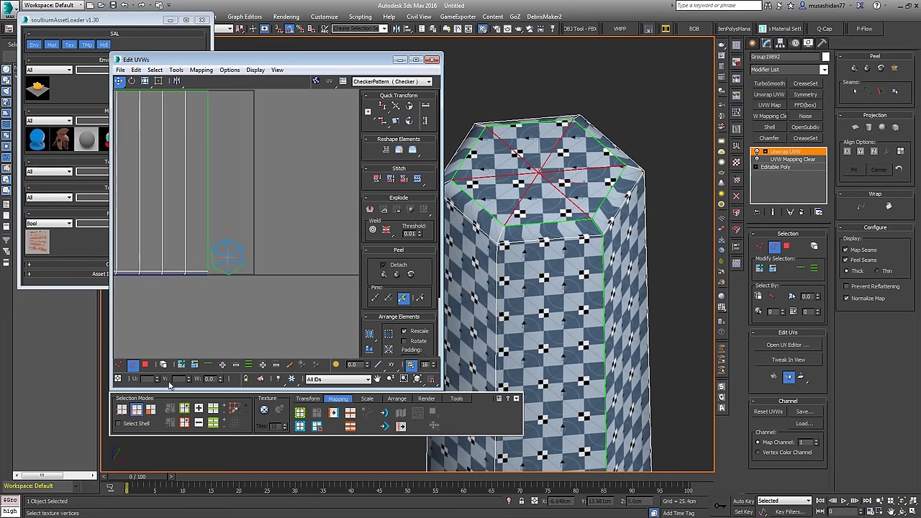
click(146, 364)
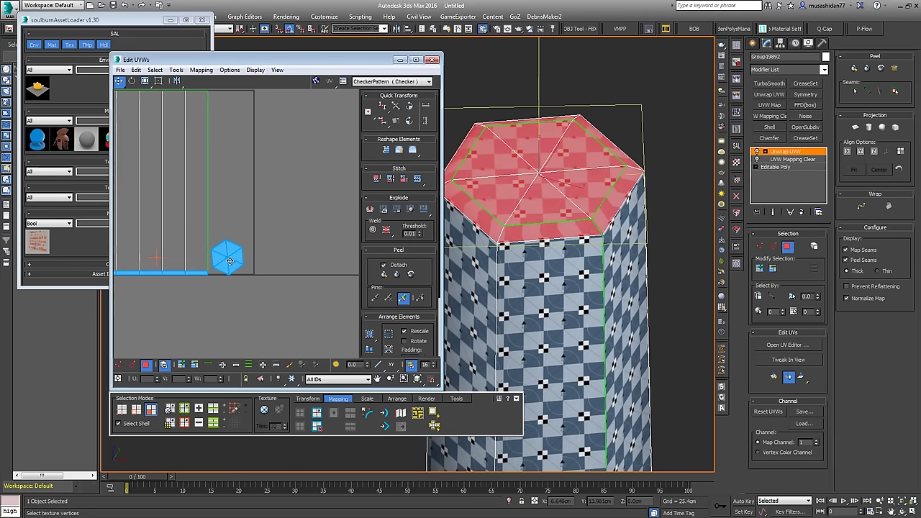
click(383, 414)
click(383, 413)
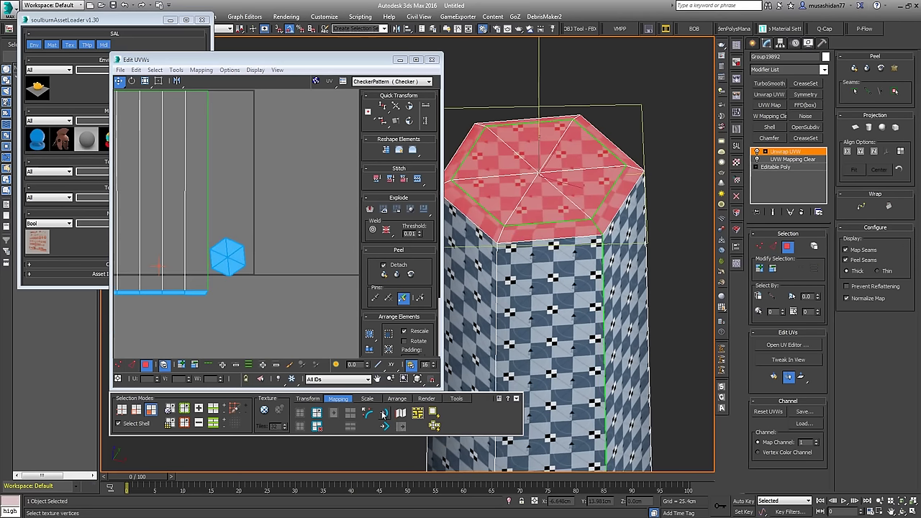
click(384, 413)
click(384, 413)
middle_drag(276, 250, 316, 249)
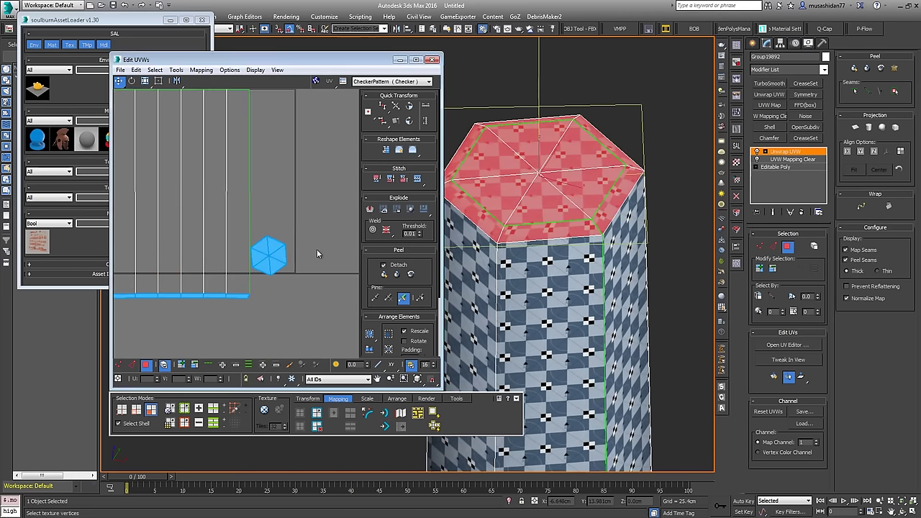
key(ctrl+z)
key(ctrl+z)
key(ctrl+z)
key(ctrl+z)
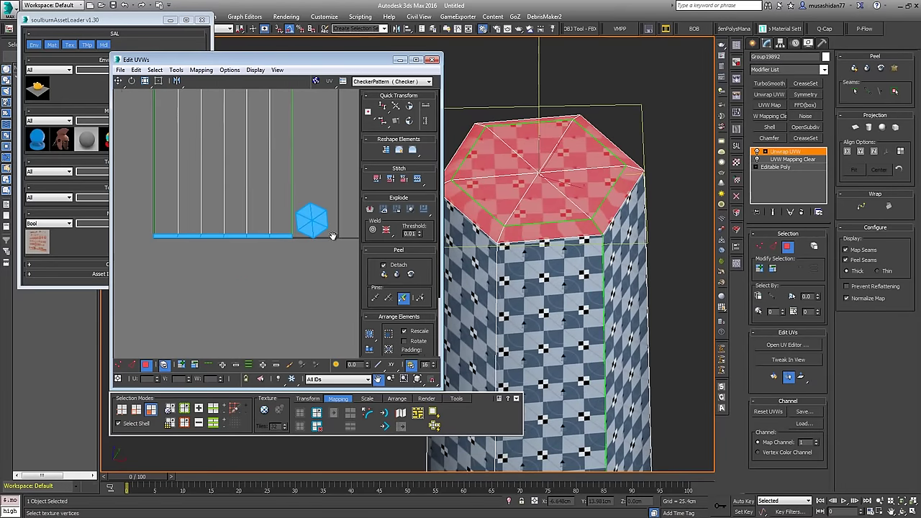
Step: Remap the stick's top and bevel faces as one UV shell, then rescale and pack all its shells
click(432, 413)
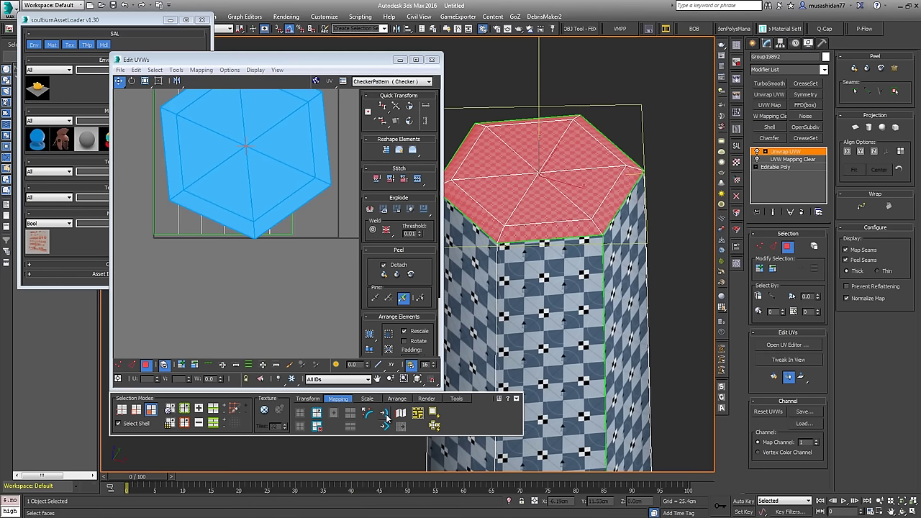
middle_drag(275, 304, 269, 309)
key(ctrl+a)
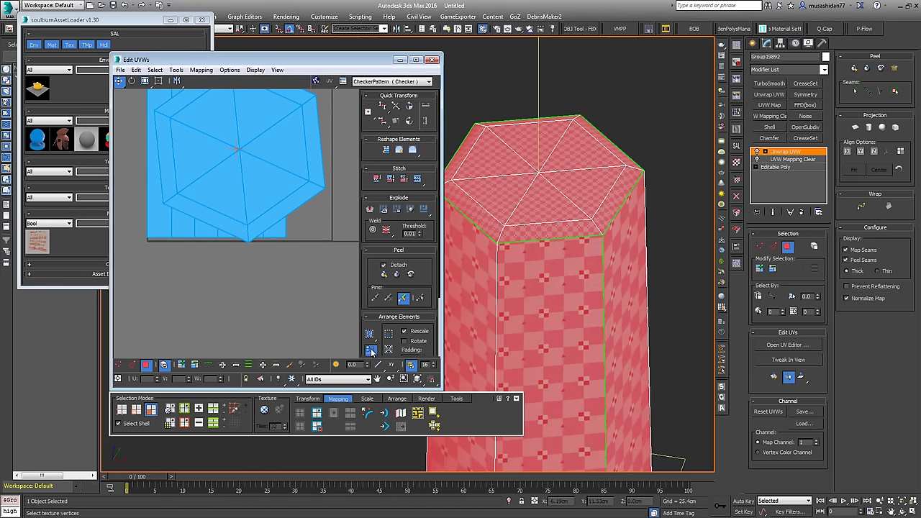
click(371, 350)
click(370, 336)
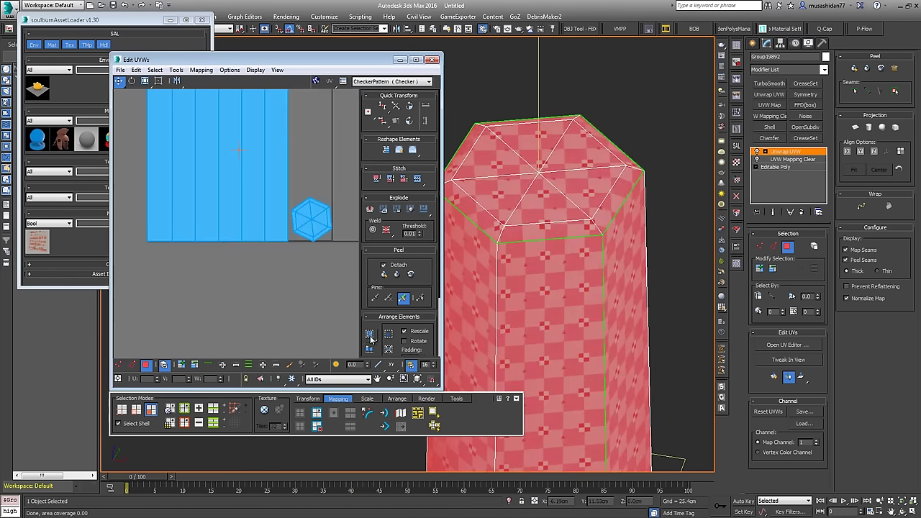
Step: Turn off the shading of selected faces and examine the checker pattern around the stick's top and sides
scroll(598, 239, up, 3)
scroll(598, 238, down, 4)
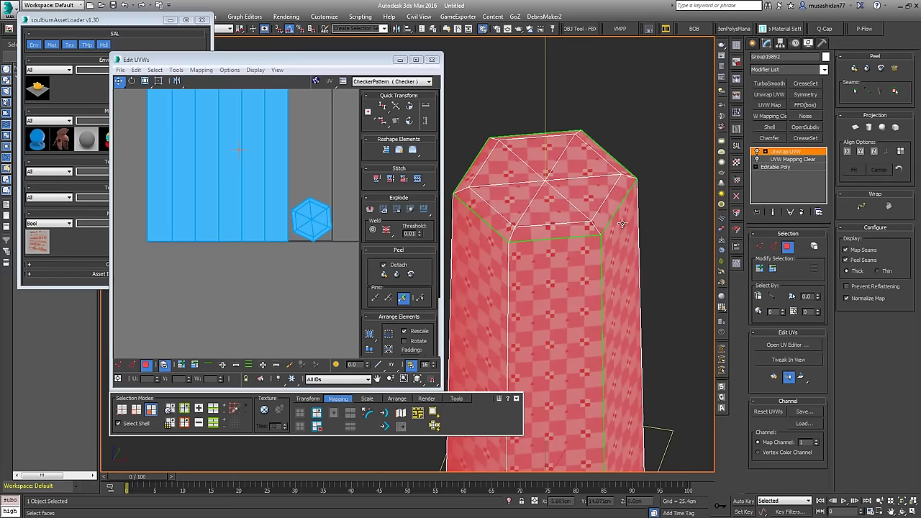
key(F2)
alt+middle_drag(599, 232, 557, 220)
scroll(273, 261, down, 5)
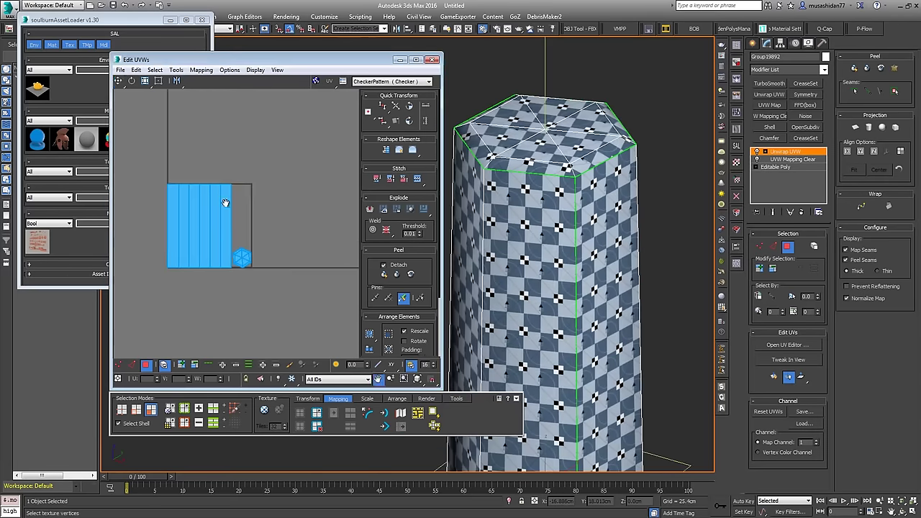
Step: Collapse the stick's whole modifier stack and unhide all the other joystick parts
right_click(784, 154)
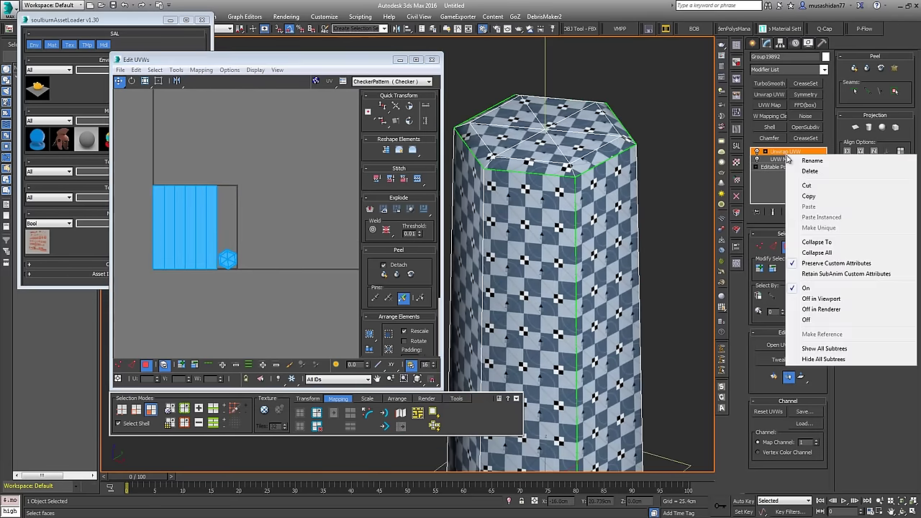
click(808, 255)
mouse_move(364, 246)
middle_down()
mouse_move(341, 223)
mouse_move(341, 257)
mouse_move(373, 253)
middle_up()
scroll(341, 242, down, 5)
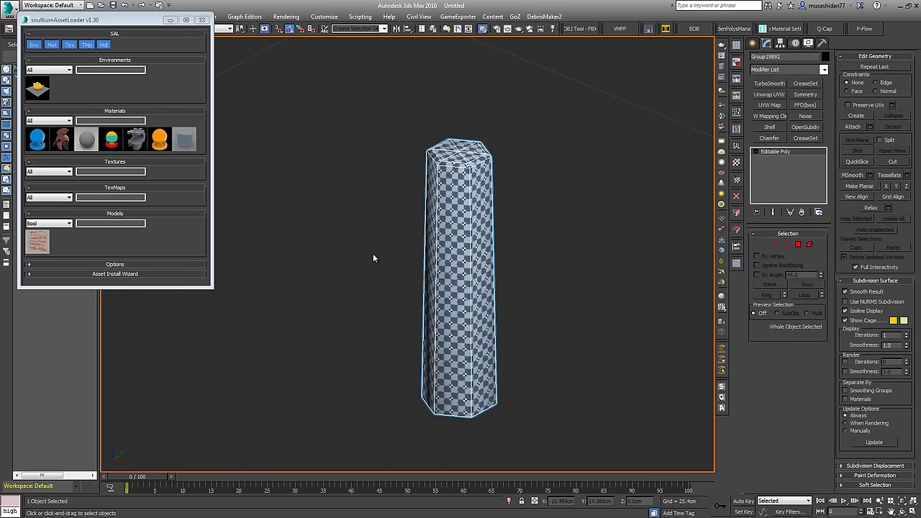
right_click(325, 277)
click(344, 231)
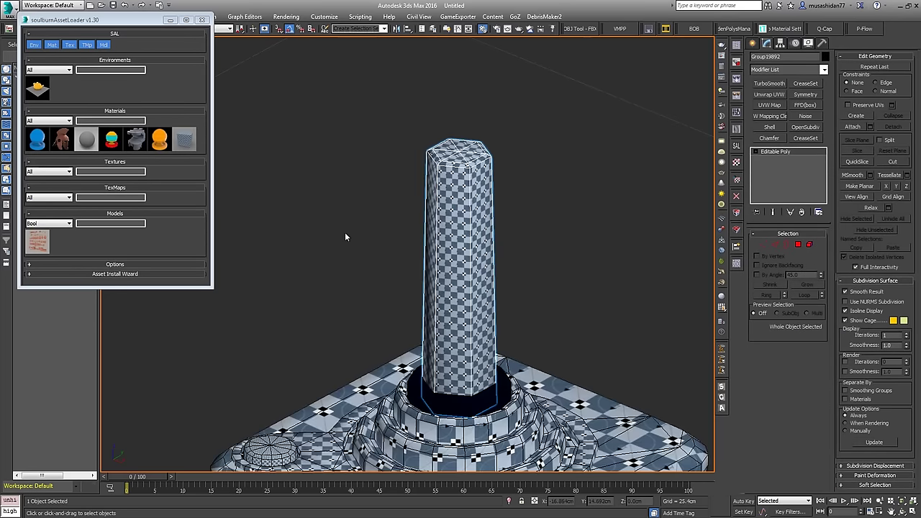
Step: Select the black ring around the foot of the stick and isolate it
middle_drag(516, 328, 505, 158)
click(487, 223)
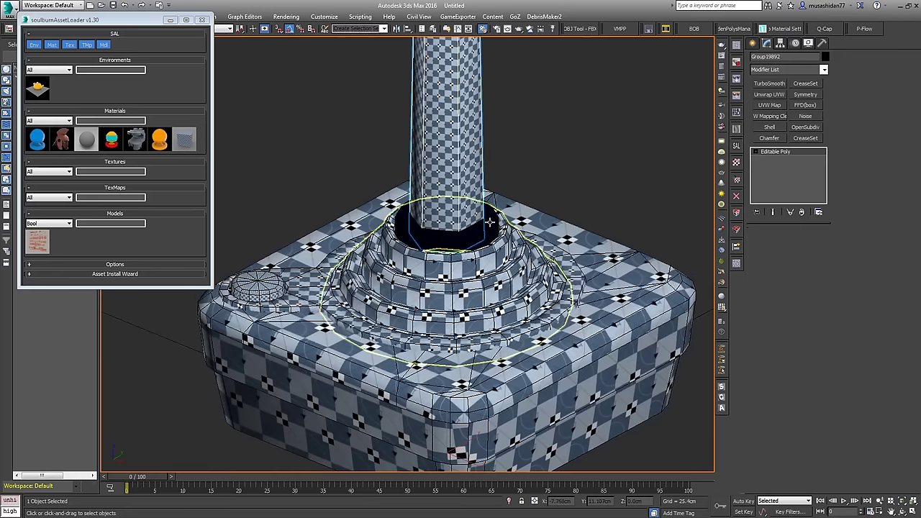
click(509, 501)
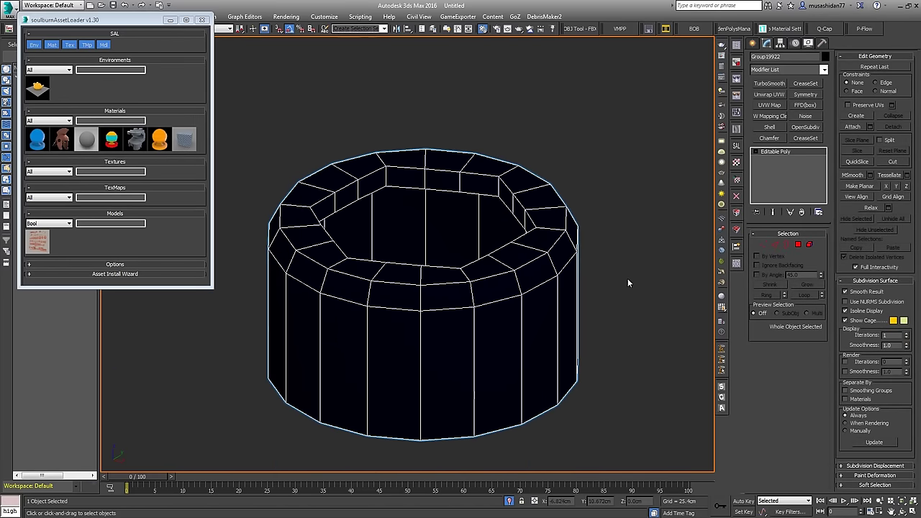
Step: In the front view, clear the ring's UVs with UVW Mapping Clear and add an Unwrap UVW modifier
key(f)
key(z)
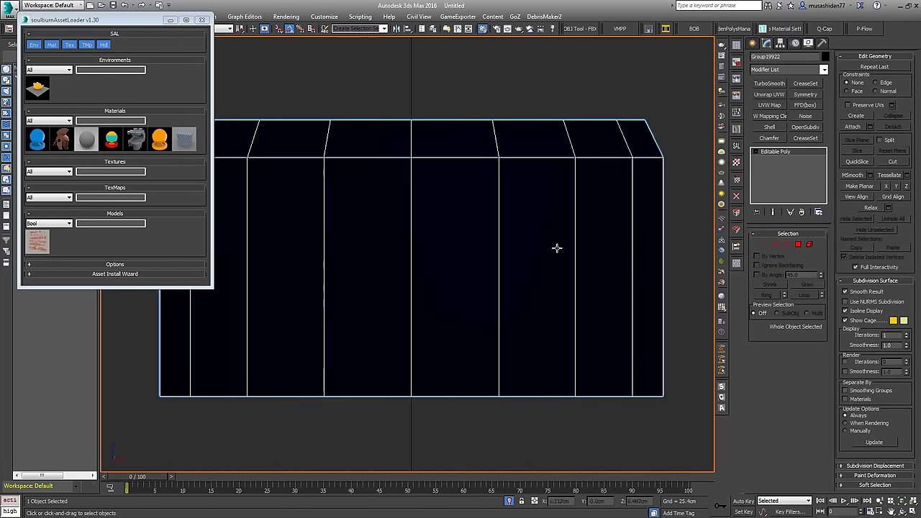
middle_drag(538, 211, 597, 197)
scroll(597, 198, down, 2)
click(769, 116)
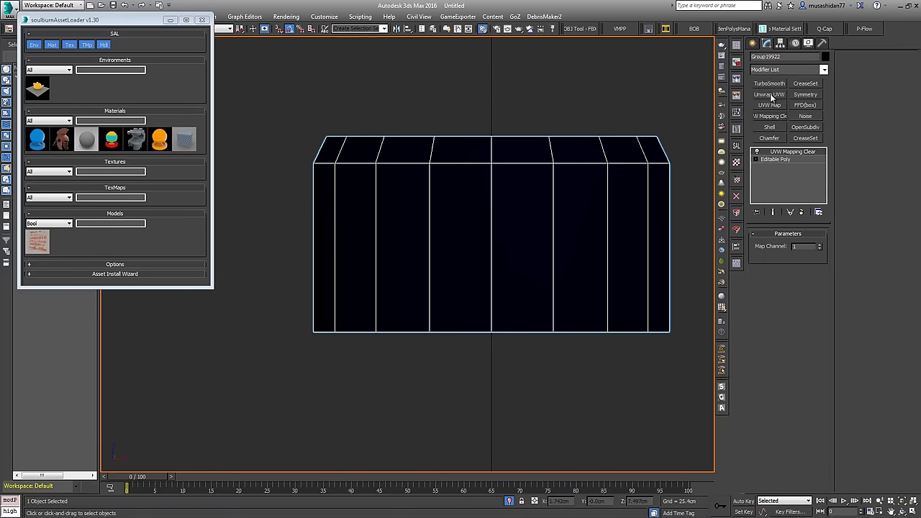
click(770, 95)
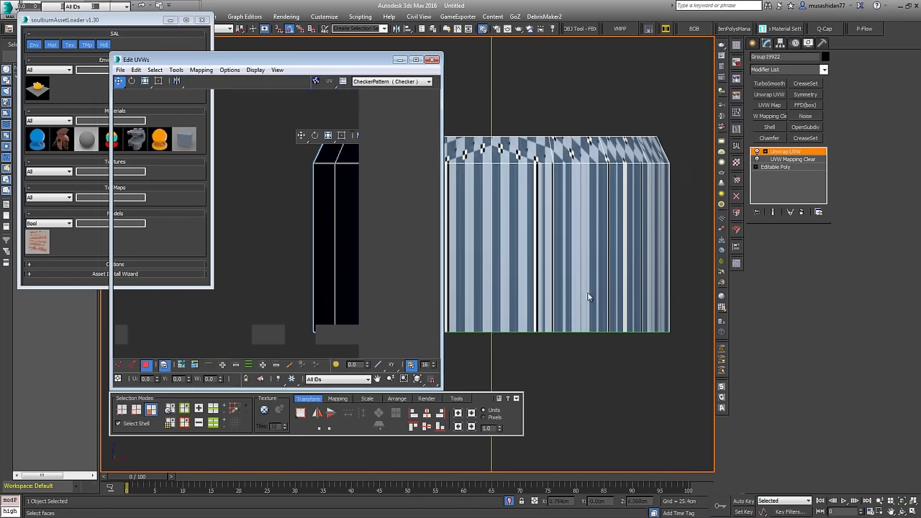
Step: Select the faces of the ring's bevelled upper rim, break them off in UV space and move the cluster away from the circular side shell
scroll(600, 295, down, 3)
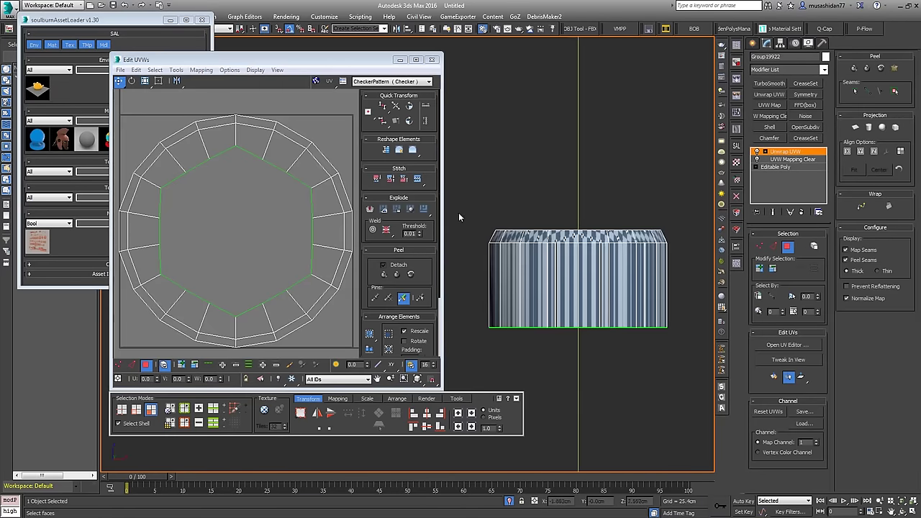
drag(676, 245, 678, 244)
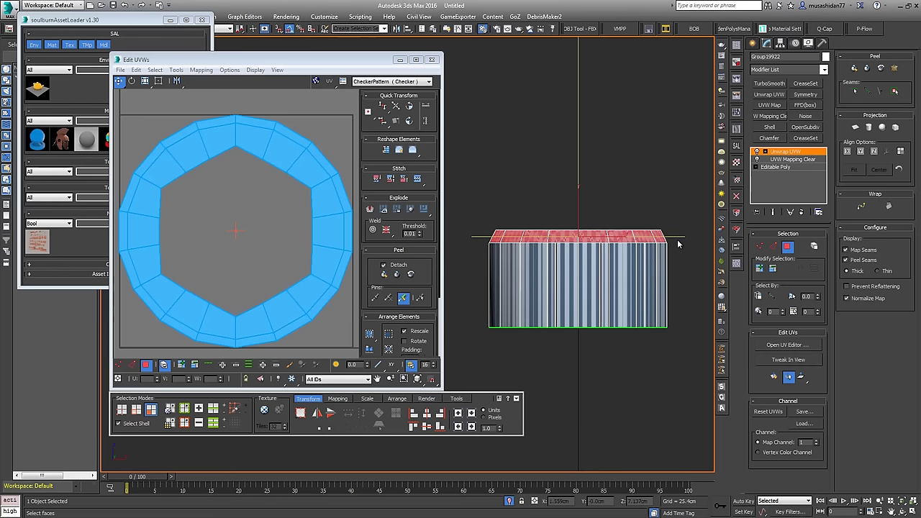
right_click(310, 182)
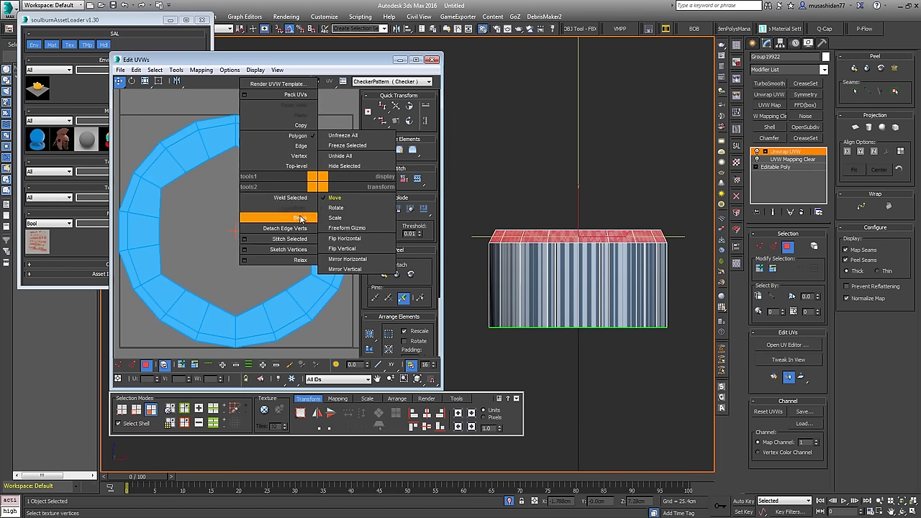
click(278, 216)
scroll(277, 216, down, 5)
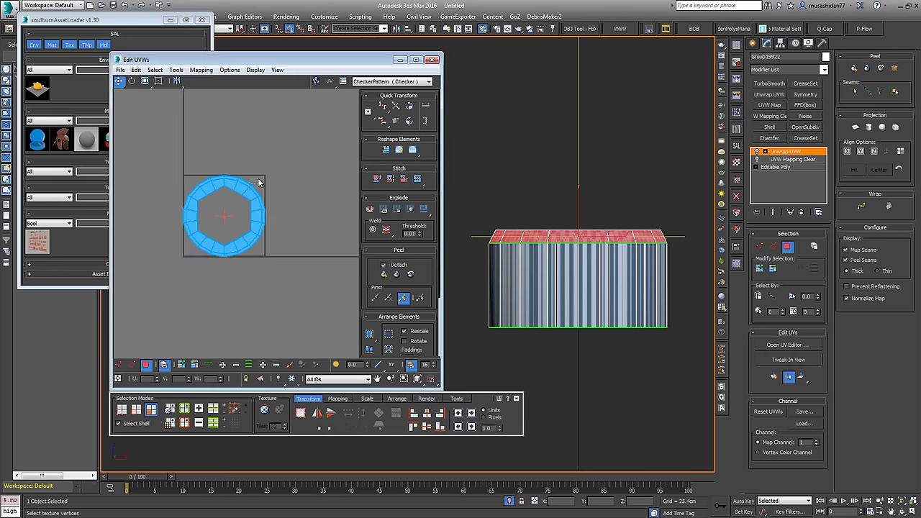
drag(239, 184, 367, 105)
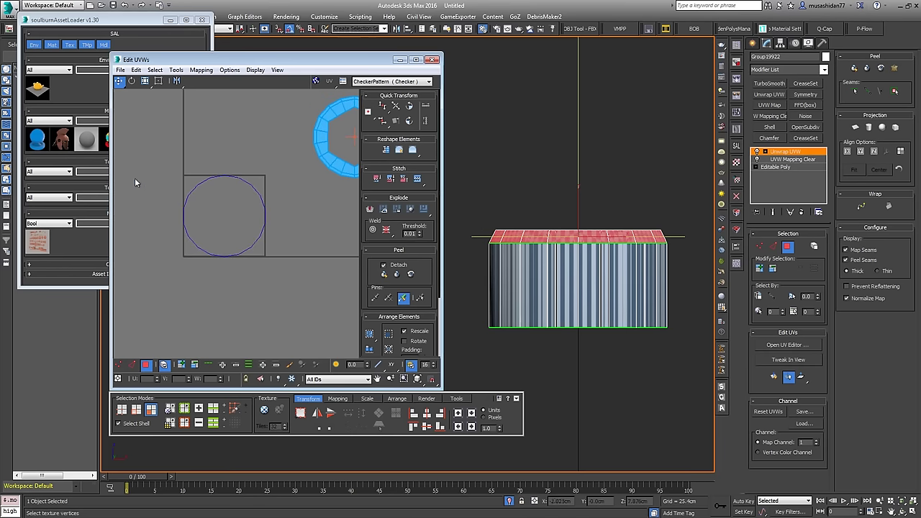
Step: Unfold the ring's UVs into a straight strip from an edge loop, starting with an edge on the outer bottom rim
click(249, 242)
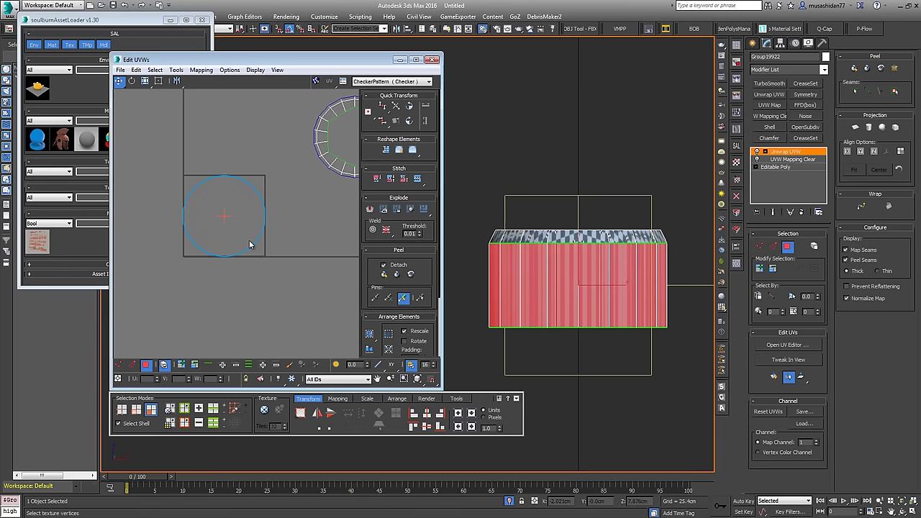
click(774, 247)
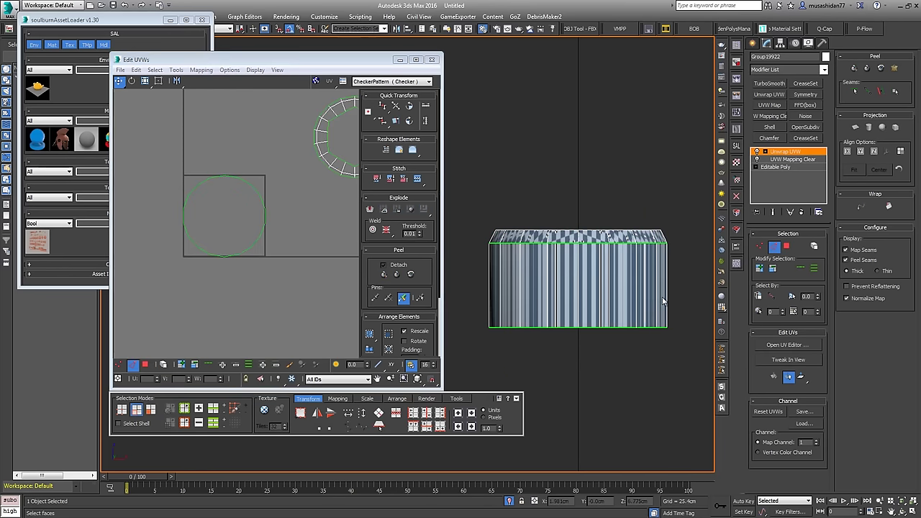
click(621, 327)
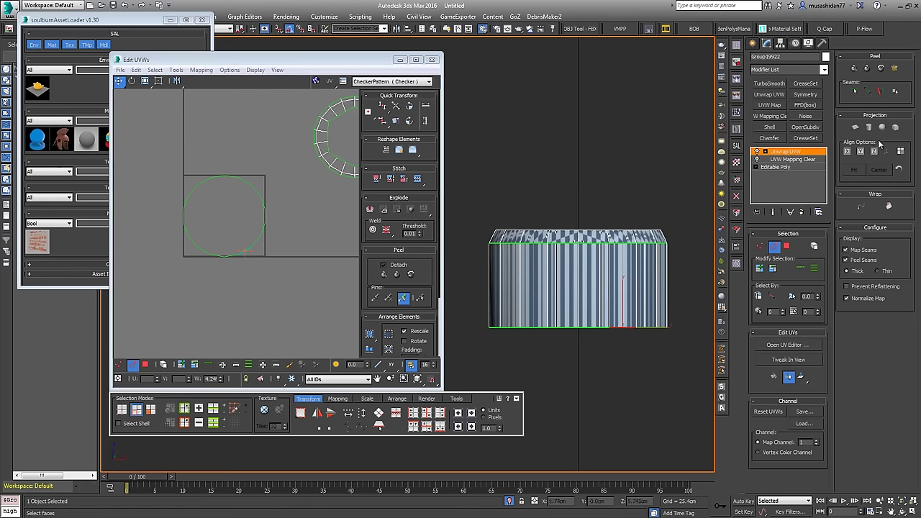
click(889, 206)
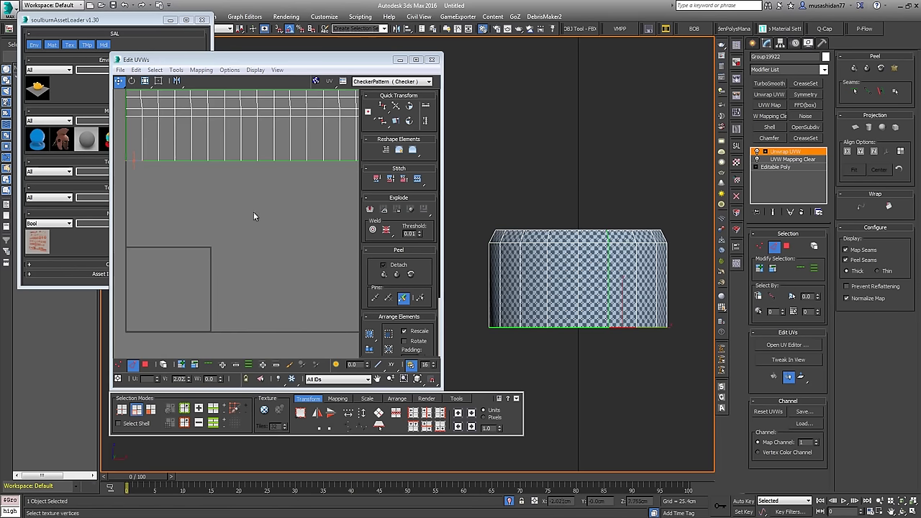
scroll(214, 240, down, 3)
mouse_move(180, 219)
middle_down()
mouse_move(242, 228)
mouse_move(182, 216)
middle_up()
scroll(299, 259, down, 6)
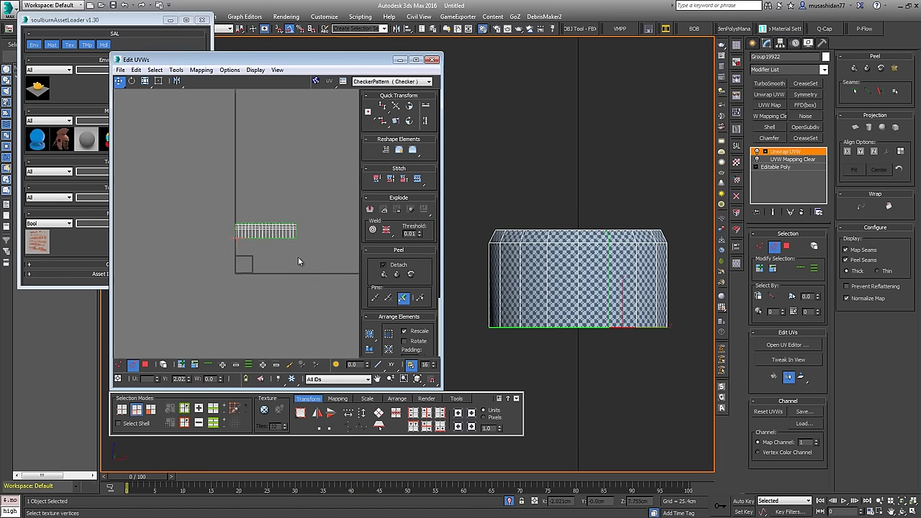
Step: Inspect the ring's checker pattern in 3D and select all the flat top faces around its hexagonal hole
alt+middle_drag(531, 251, 504, 261)
key(shift+z)
scroll(529, 251, up, 8)
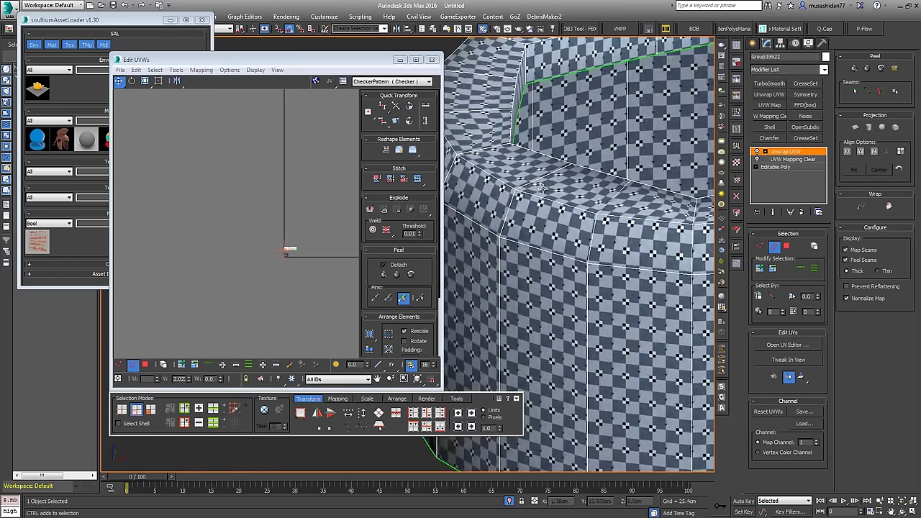
scroll(541, 187, down, 8)
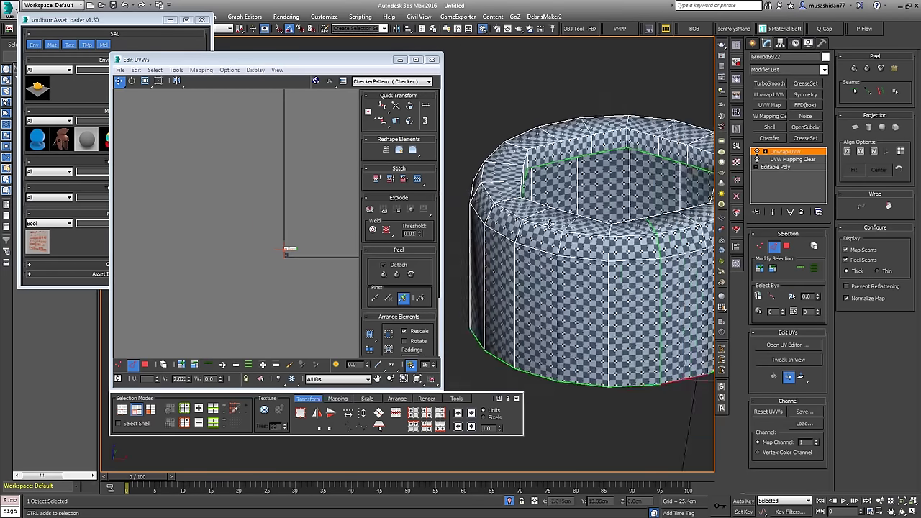
click(787, 247)
click(525, 206)
ctrl+click(508, 172)
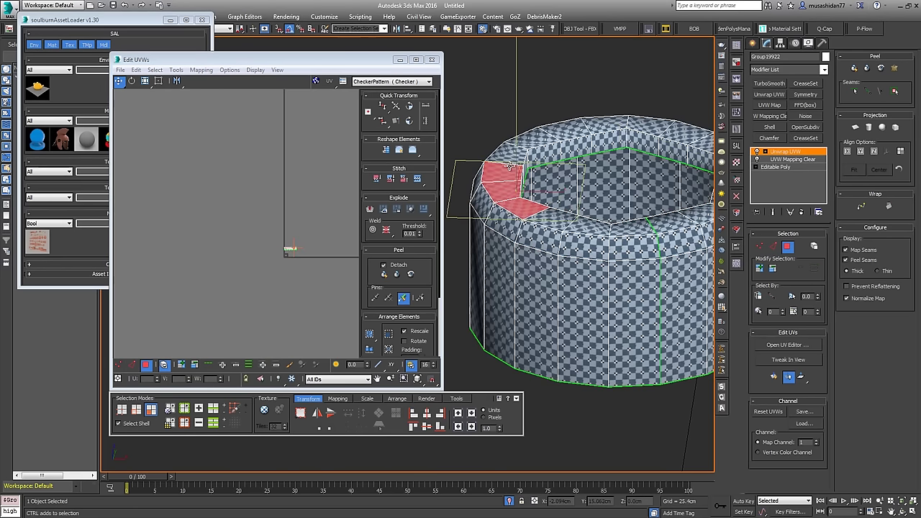
ctrl+click(519, 146)
ctrl+click(536, 139)
ctrl+click(566, 131)
ctrl+click(618, 124)
ctrl+click(646, 127)
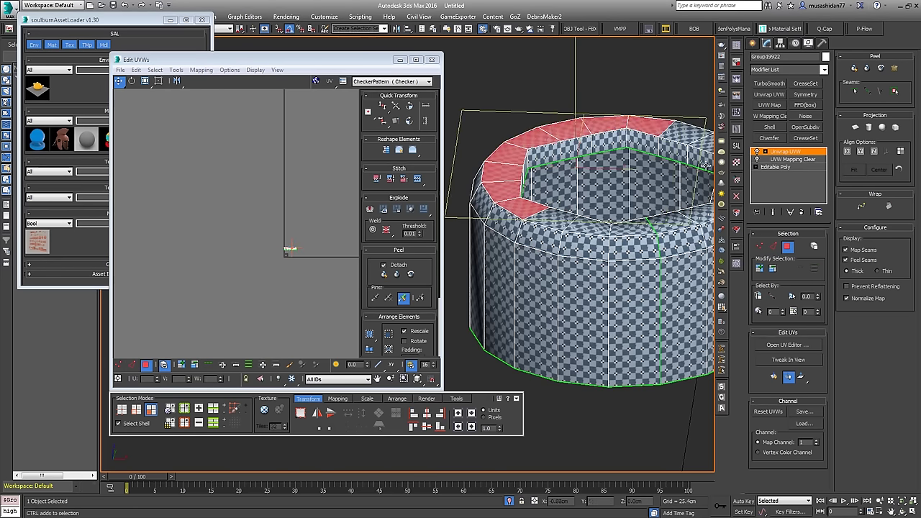
middle_drag(705, 166, 632, 151)
ctrl+click(609, 118)
ctrl+click(650, 139)
ctrl+click(663, 153)
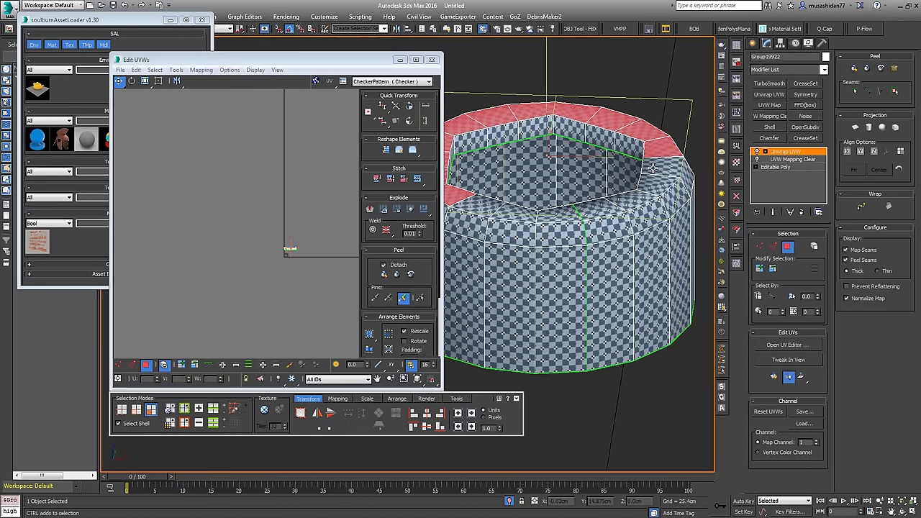
ctrl+click(654, 167)
ctrl+click(651, 184)
ctrl+click(624, 200)
ctrl+click(592, 210)
ctrl+click(556, 214)
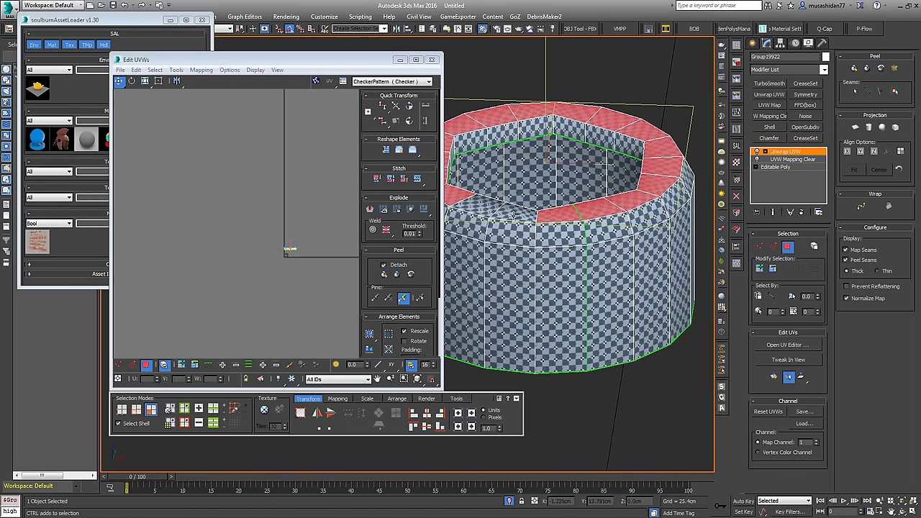
ctrl+click(503, 213)
ctrl+click(496, 209)
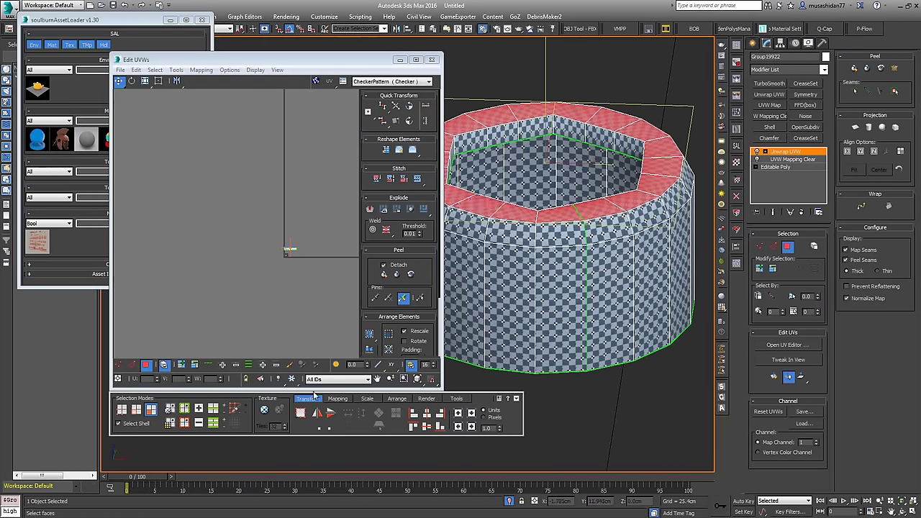
Step: Map the selected top faces as a separate flat ring shell and move it out of the UV square, below the strips
click(338, 399)
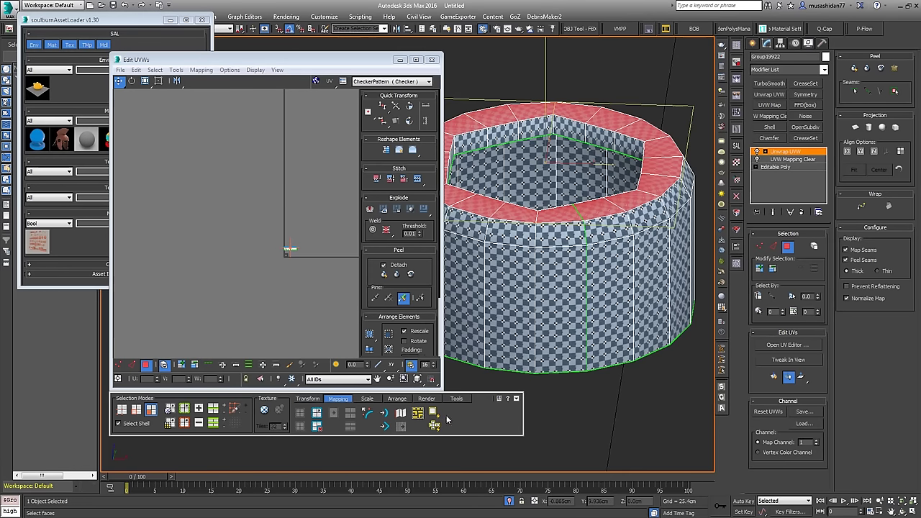
click(434, 413)
scroll(307, 258, up, 5)
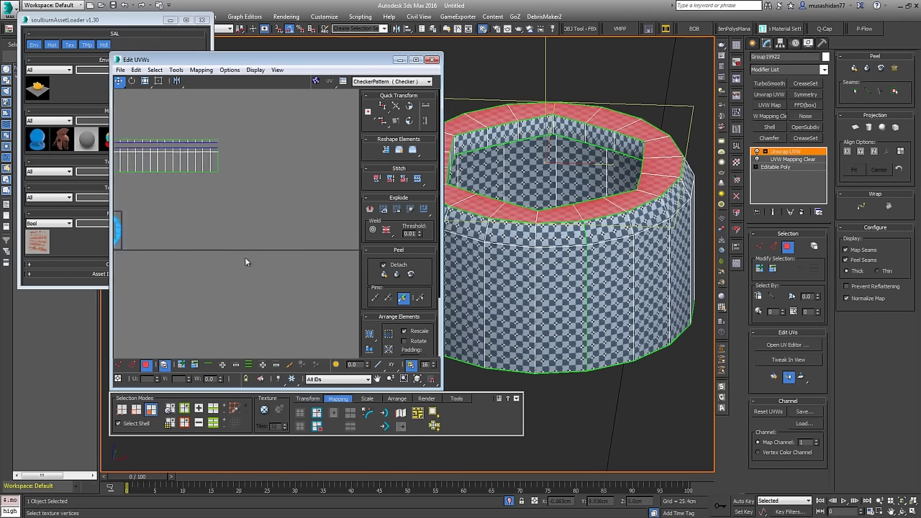
middle_drag(181, 243, 304, 271)
scroll(276, 265, up, 2)
drag(212, 236, 330, 193)
Step: Leave isolation and compare the ring's checker size and seams with those of the stick and the stepped base
middle_drag(571, 174, 652, 218)
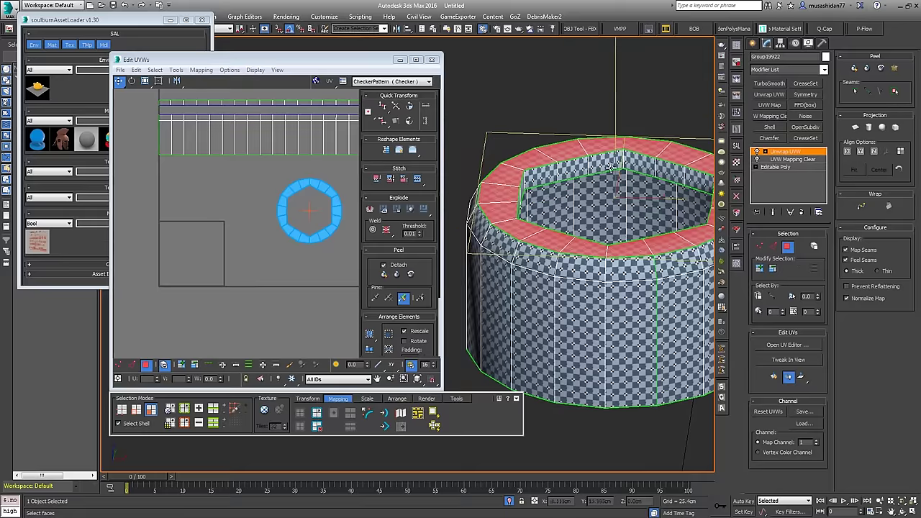
alt+middle_drag(607, 168, 585, 177)
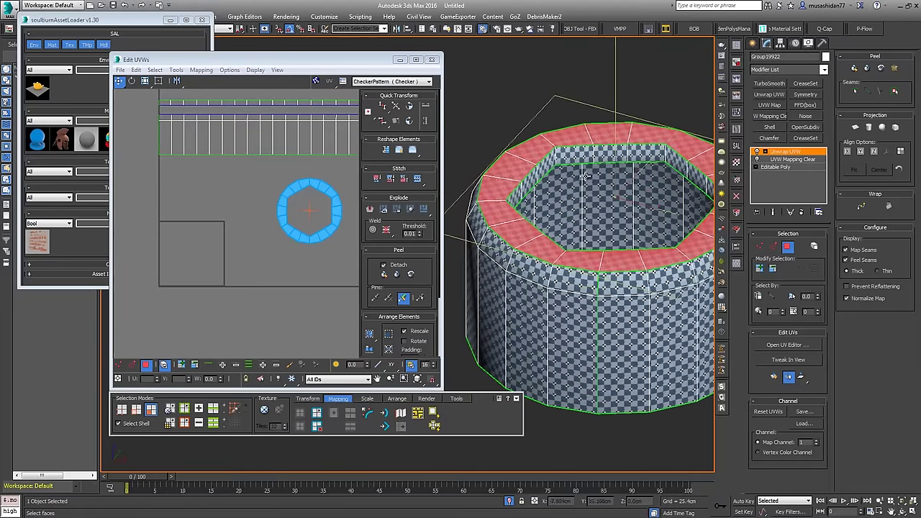
click(509, 500)
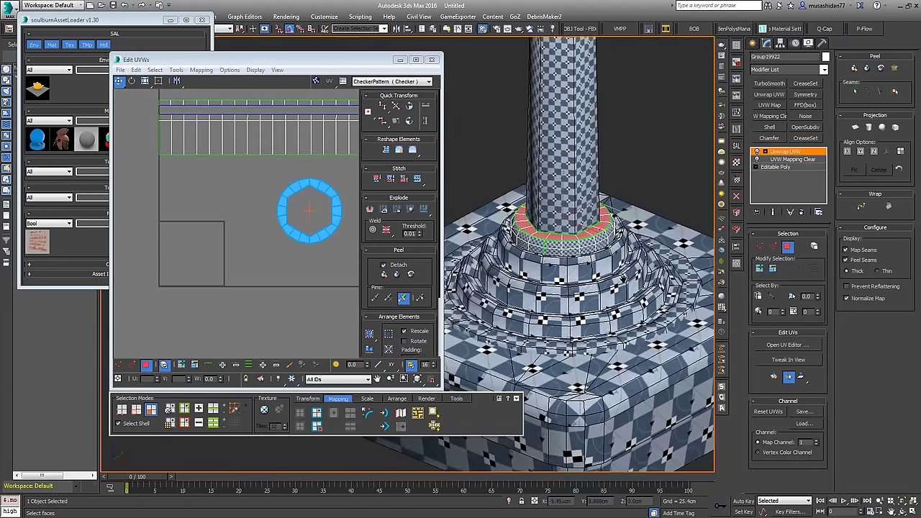
scroll(567, 198, up, 5)
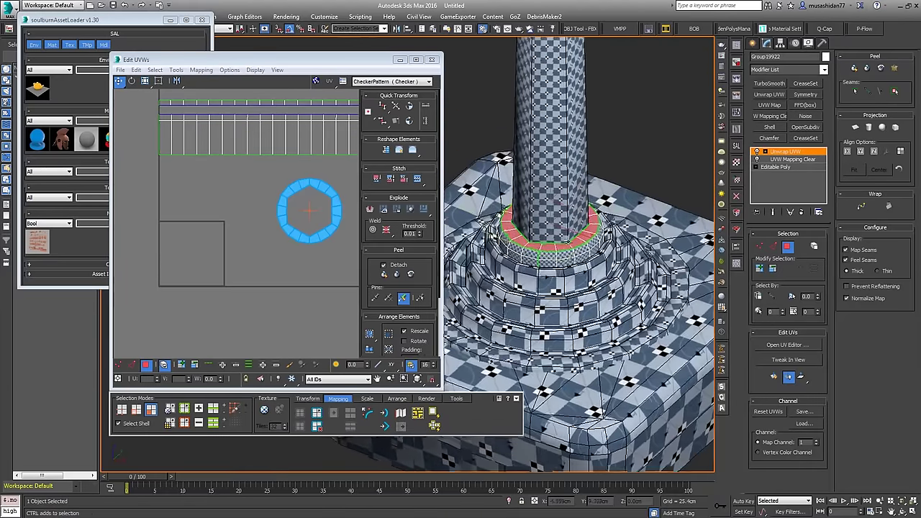
alt+middle_drag(568, 197, 599, 175)
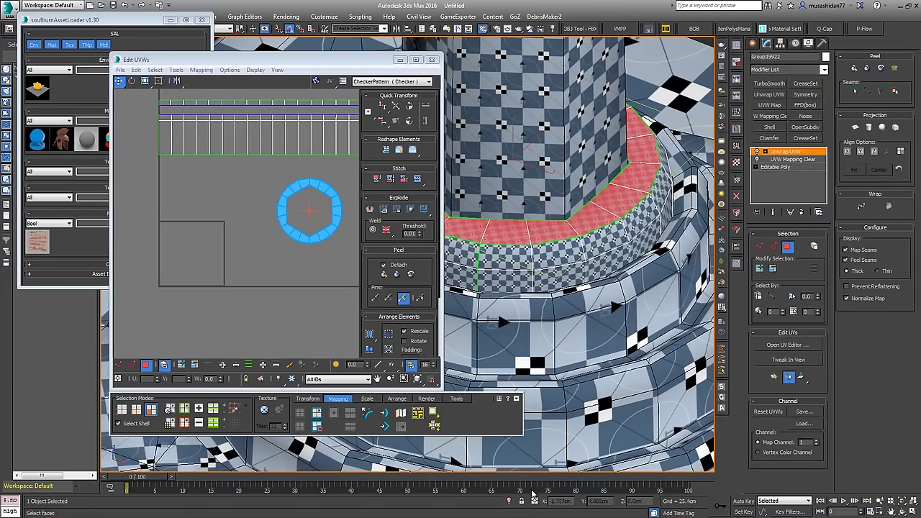
middle_drag(575, 263, 597, 282)
scroll(598, 307, down, 4)
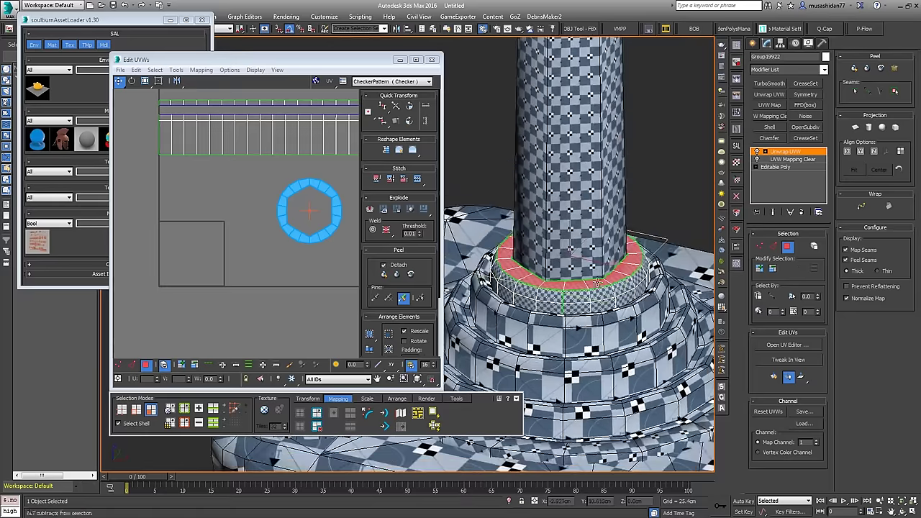
middle_drag(309, 282, 265, 311)
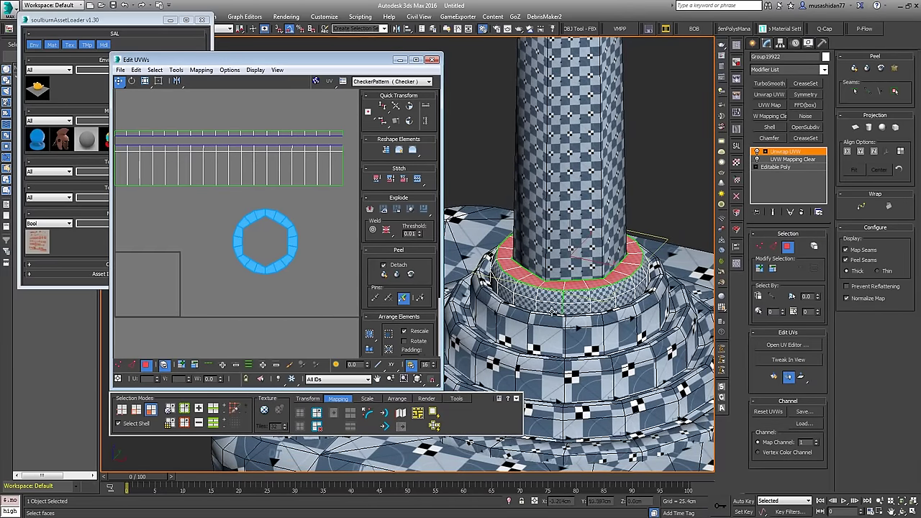
scroll(591, 308, down, 5)
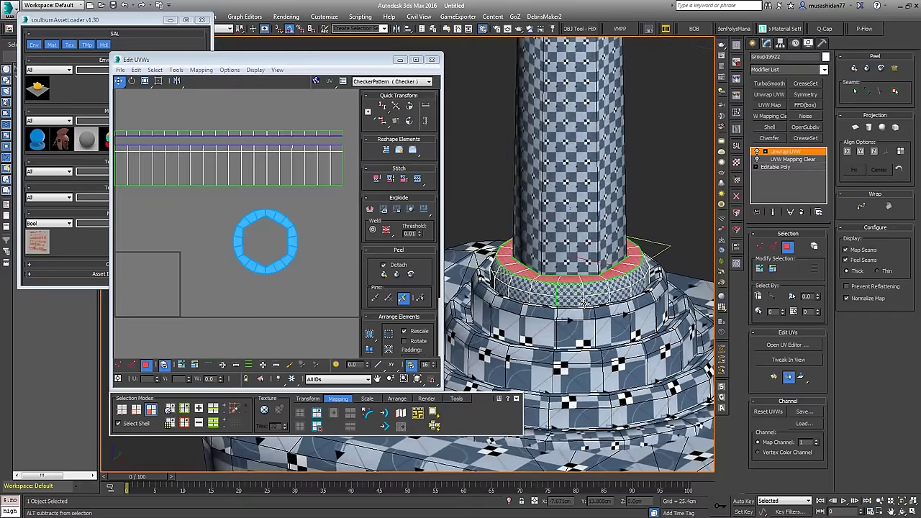
alt+middle_drag(566, 312, 525, 231)
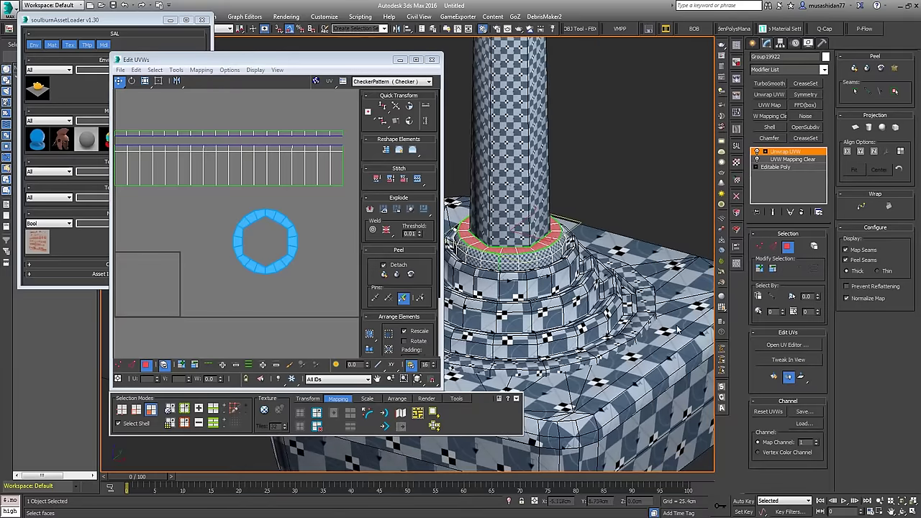
Step: Examine the ring's seam edges in 3D beside its two UV strips and the top-face shell
click(775, 246)
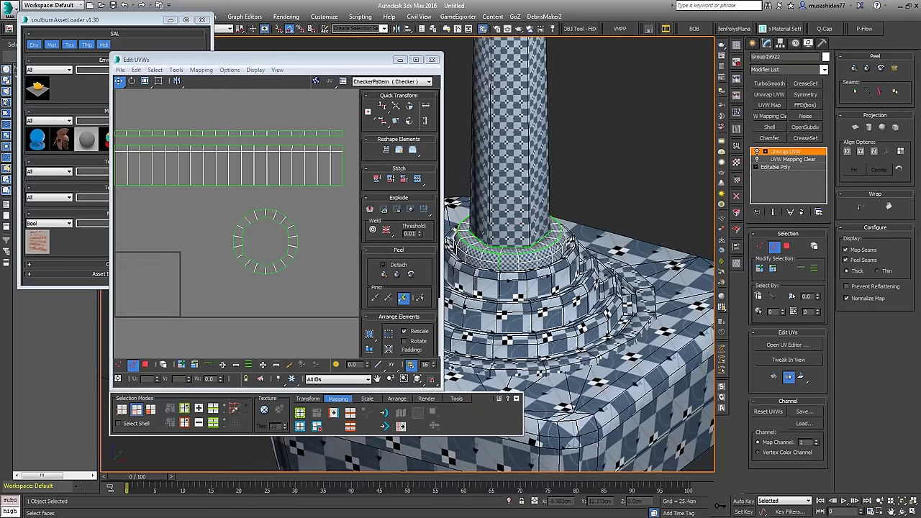
middle_drag(121, 190, 174, 212)
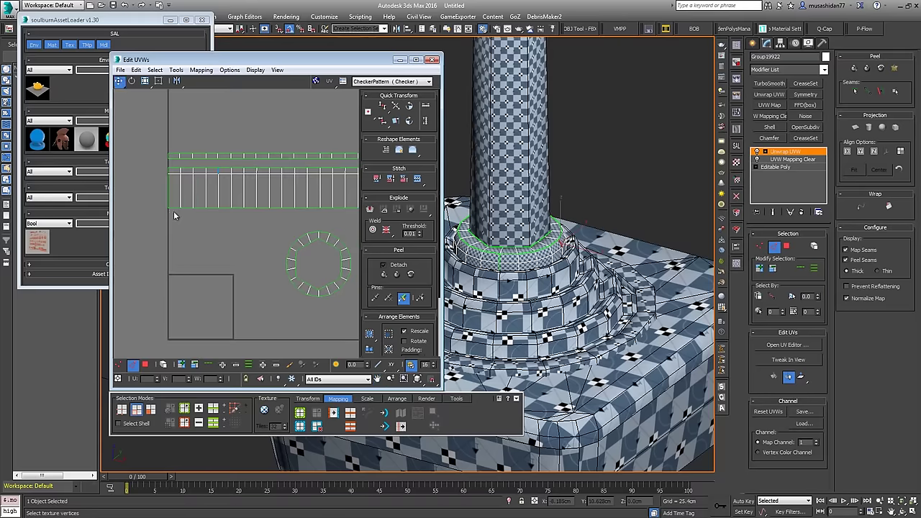
alt+middle_drag(573, 257, 601, 246)
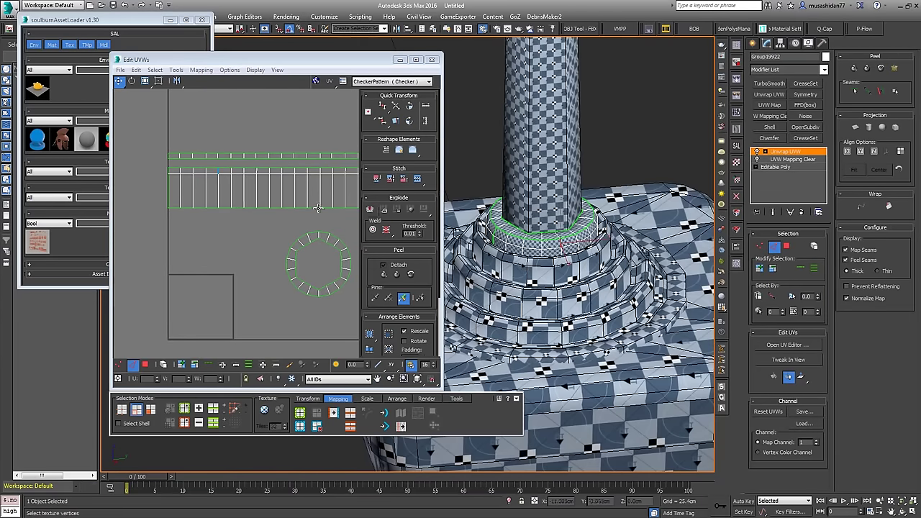
scroll(154, 283, down, 3)
middle_drag(183, 275, 190, 276)
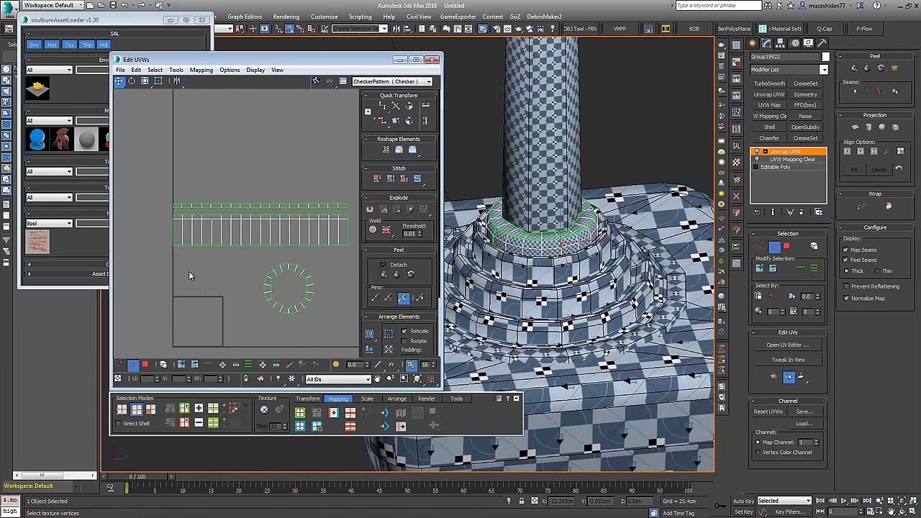
Step: Select whole strips and parts of them to locate where their polygons and the open seam lie on the ring
click(146, 365)
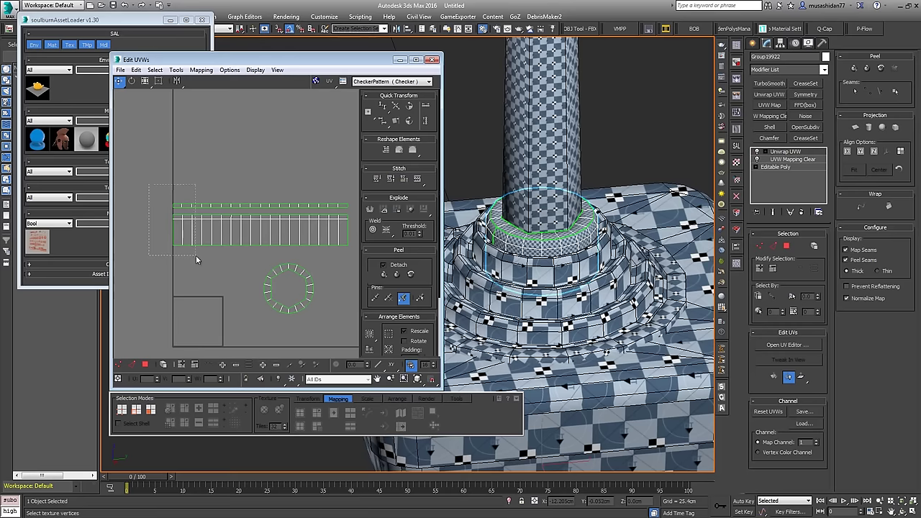
drag(196, 255, 213, 257)
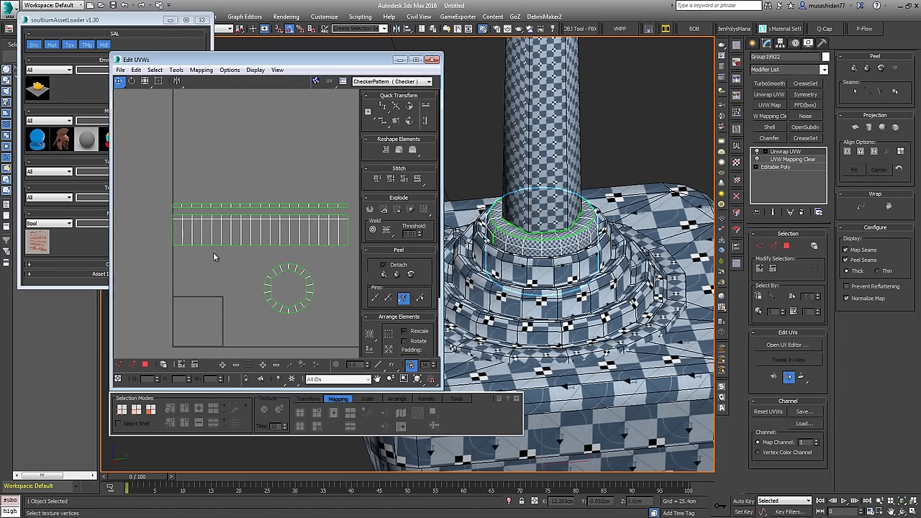
click(144, 365)
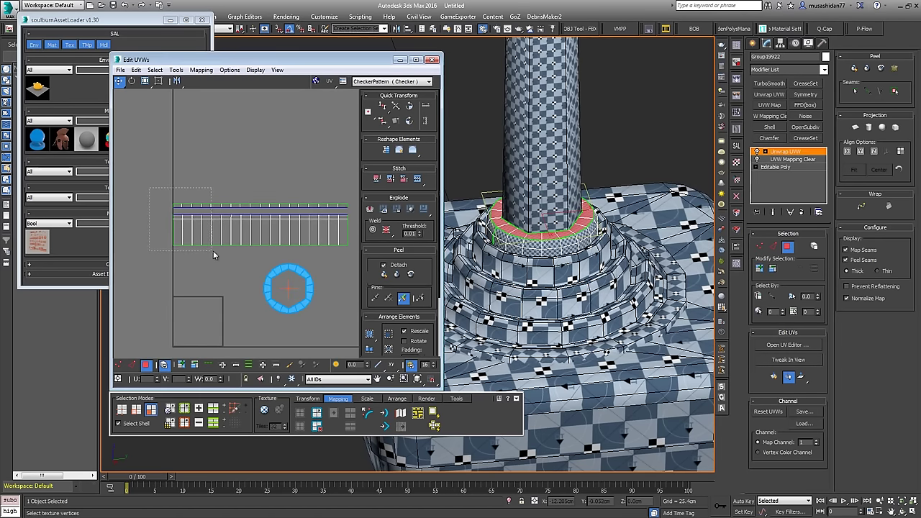
drag(213, 253, 216, 251)
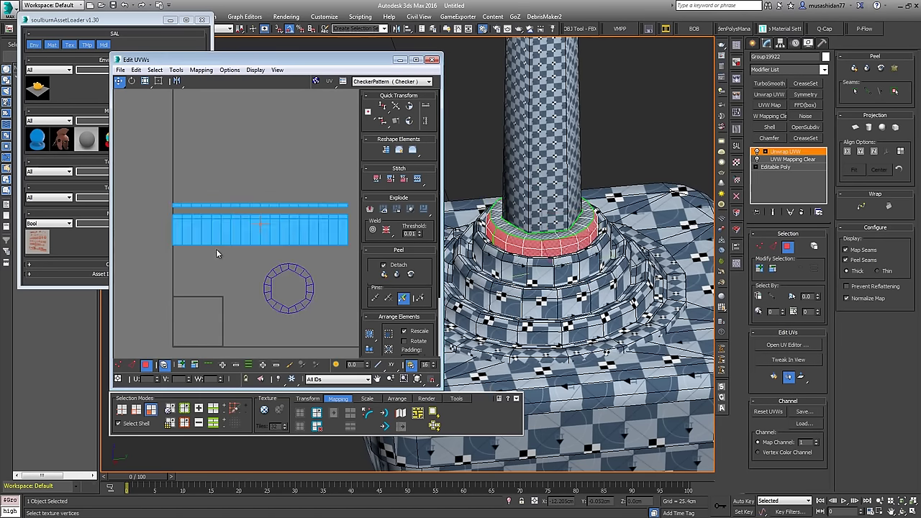
click(163, 364)
drag(155, 210, 219, 248)
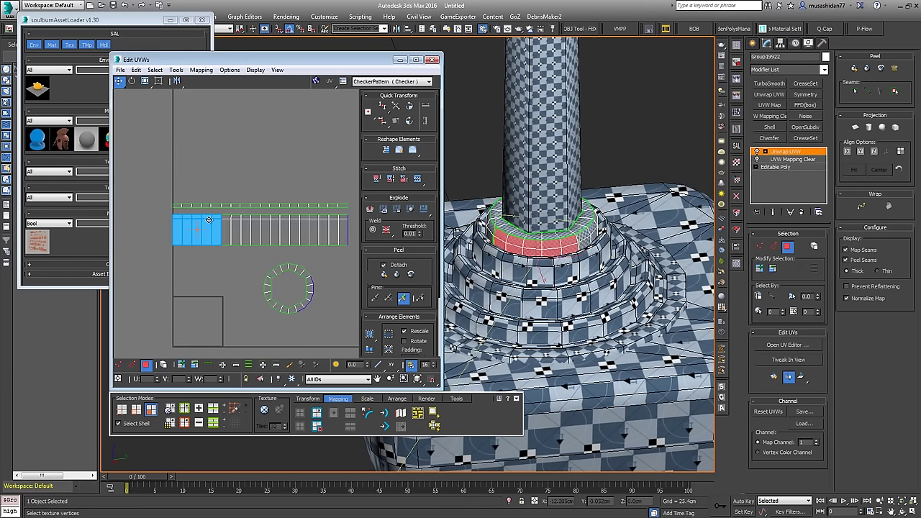
click(217, 206)
alt+middle_drag(489, 208, 597, 215)
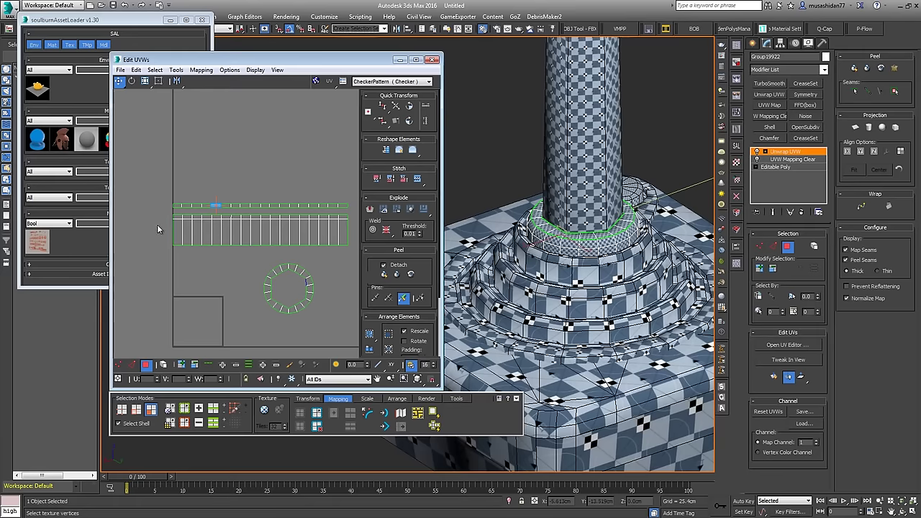
Step: Break the first five columns off the ring's wide UV strip and move them outside the UV square
drag(160, 213, 219, 246)
right_click(220, 247)
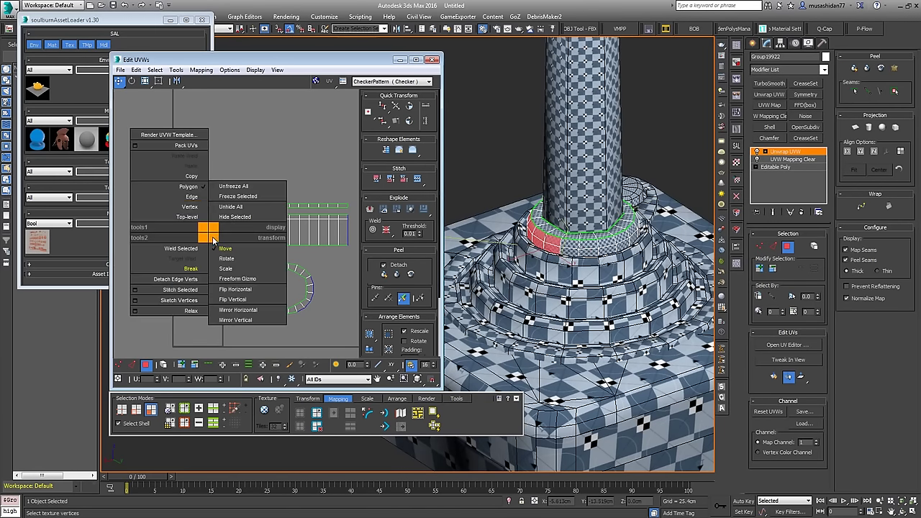
click(181, 263)
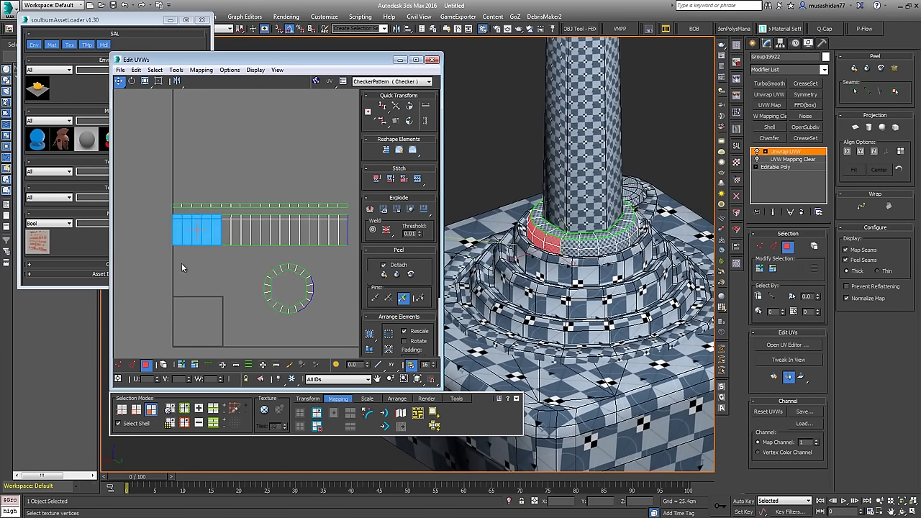
right_click(182, 263)
click(169, 294)
drag(180, 243, 156, 274)
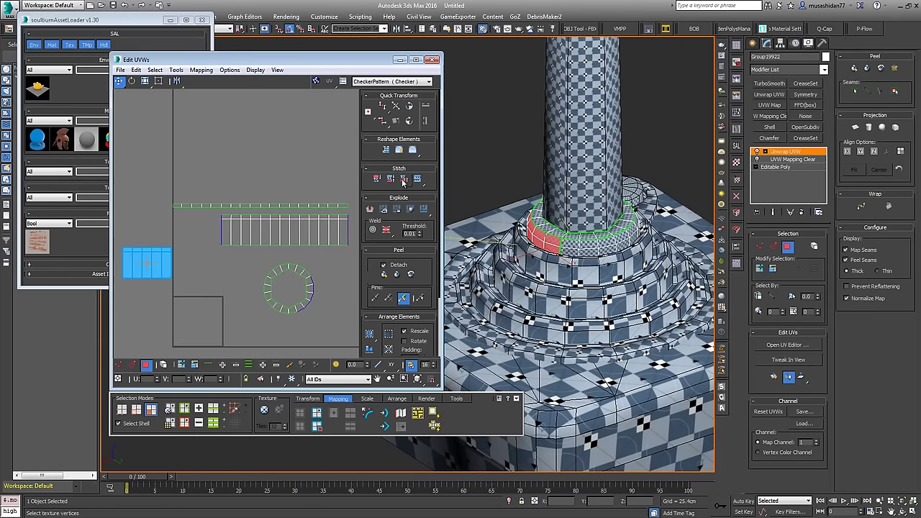
Step: Stitch the outer end edge of the detached piece to the opposite end of the wide strip, relocating the seam
middle_drag(212, 254, 266, 233)
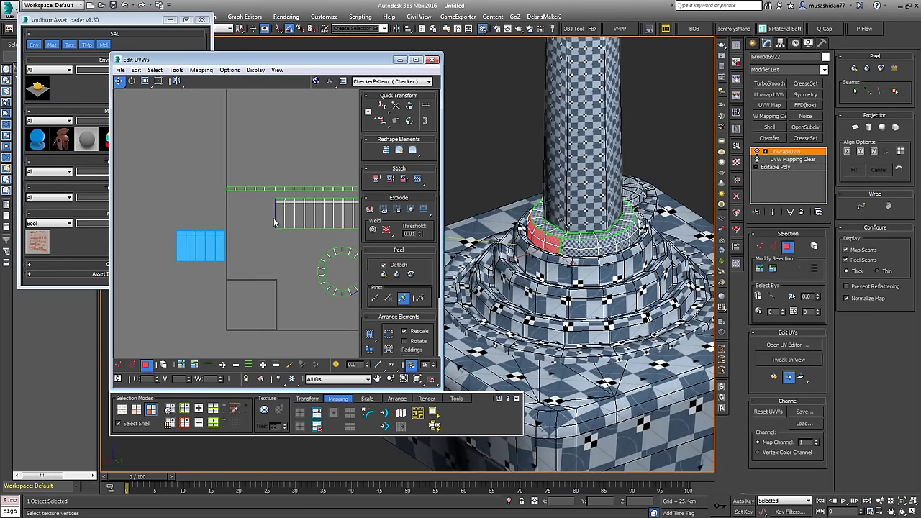
alt+middle_drag(639, 262, 579, 245)
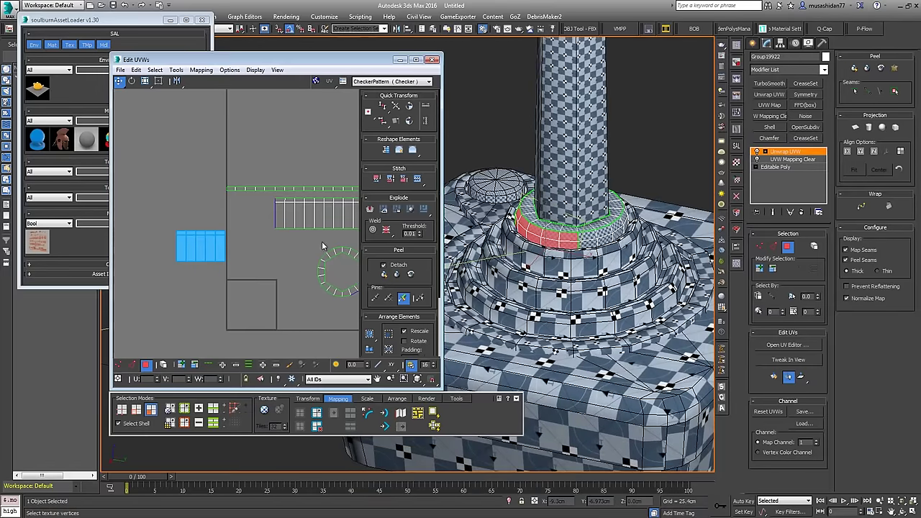
mouse_move(245, 243)
middle_down()
mouse_move(206, 247)
mouse_move(253, 240)
middle_up()
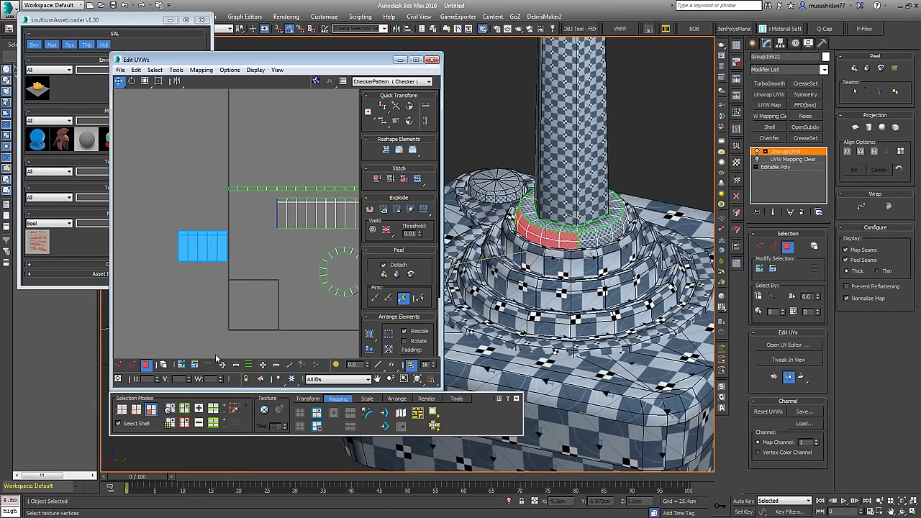
click(133, 365)
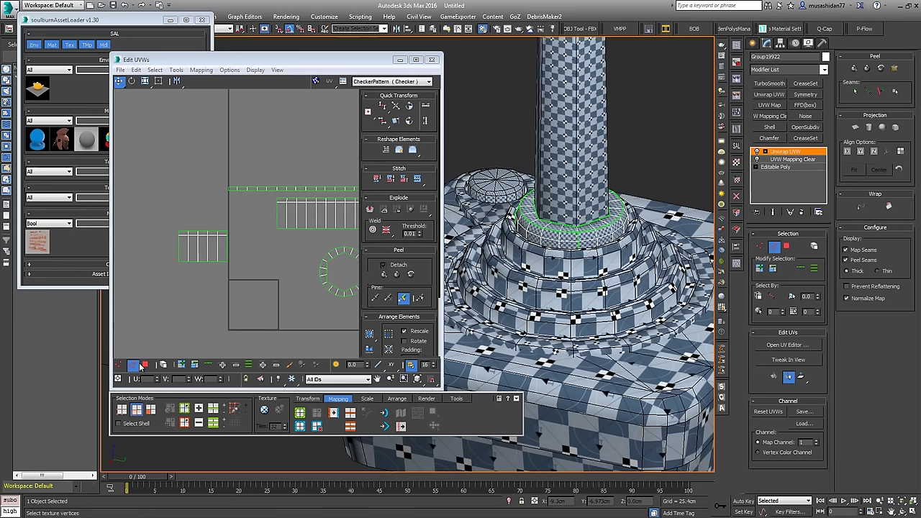
click(177, 246)
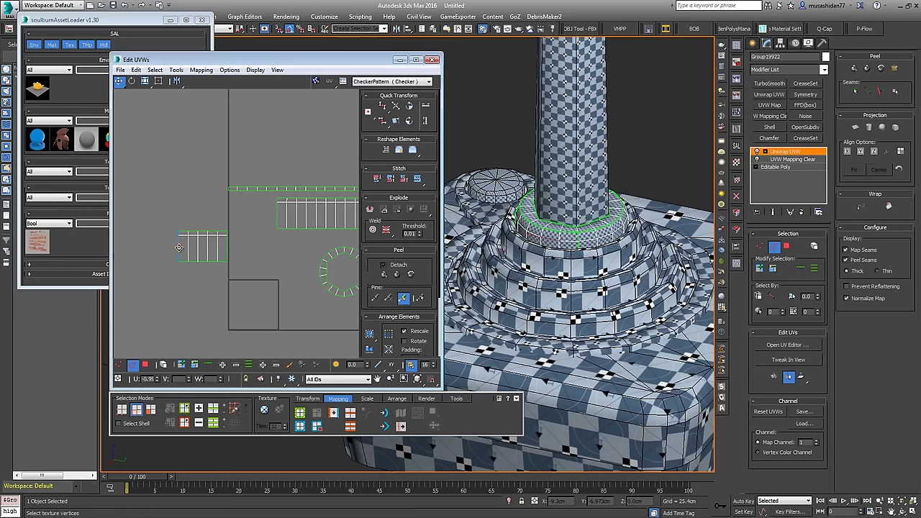
click(419, 180)
Step: Check the relocated seam from several angles and move the rejoined wide strip back under the thin strip
alt+middle_drag(503, 248, 720, 249)
alt+middle_drag(459, 265, 424, 256)
middle_drag(253, 232, 310, 220)
scroll(282, 228, down, 3)
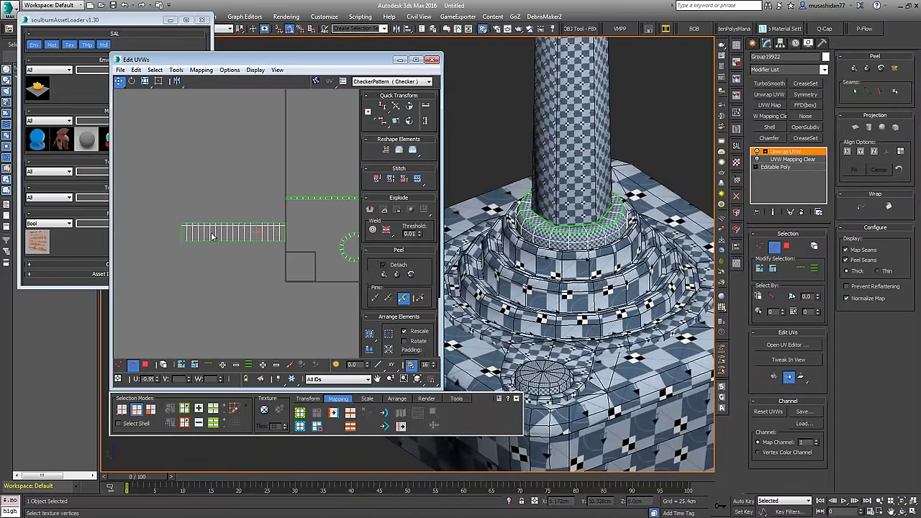
click(145, 365)
drag(227, 228, 335, 213)
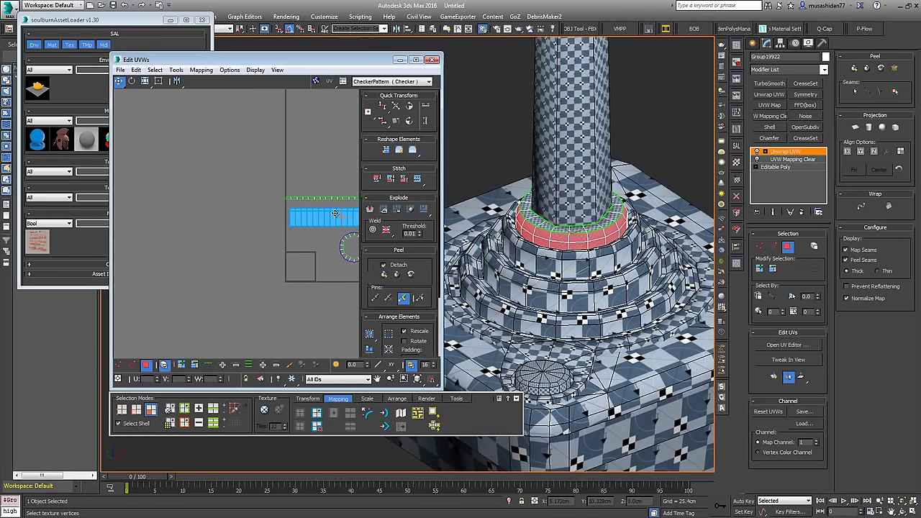
Step: Rescale all the ring's UV shells relative to each other and check the checker pattern on the model
middle_drag(310, 238, 190, 234)
scroll(192, 234, down, 3)
drag(269, 190, 124, 282)
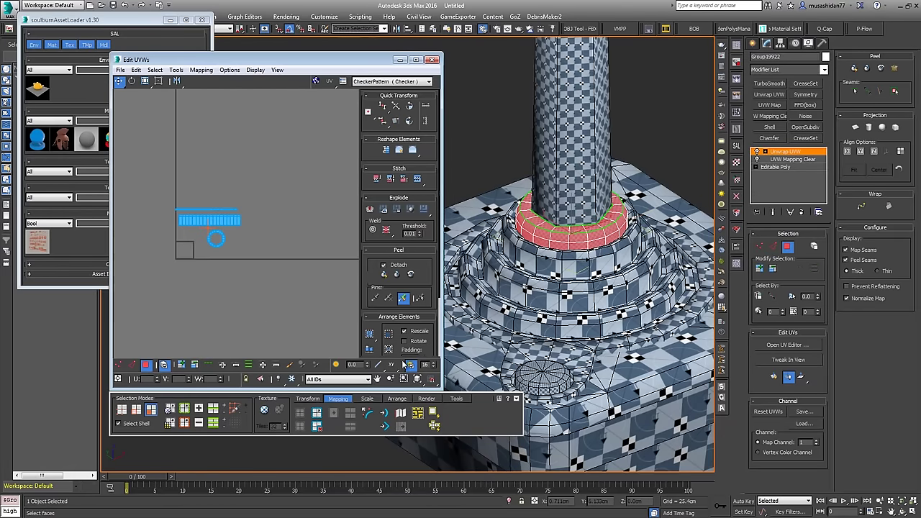
click(366, 349)
alt+middle_drag(605, 230, 673, 237)
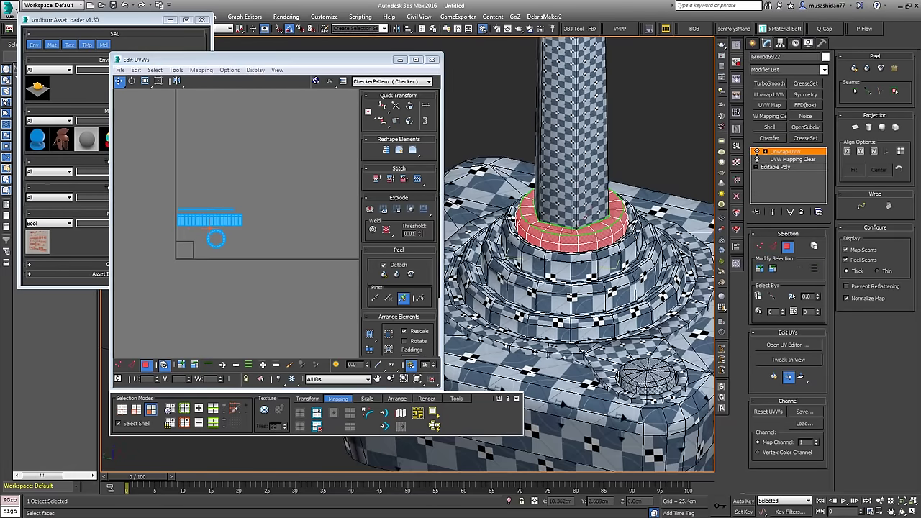
Step: Collapse the ring's whole modifier stack and isolate the ring for polygon editing
right_click(786, 156)
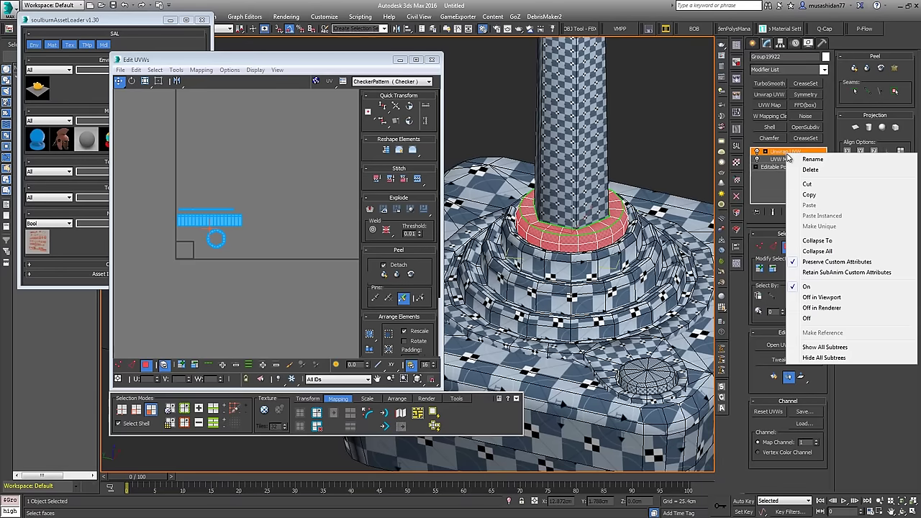
click(815, 251)
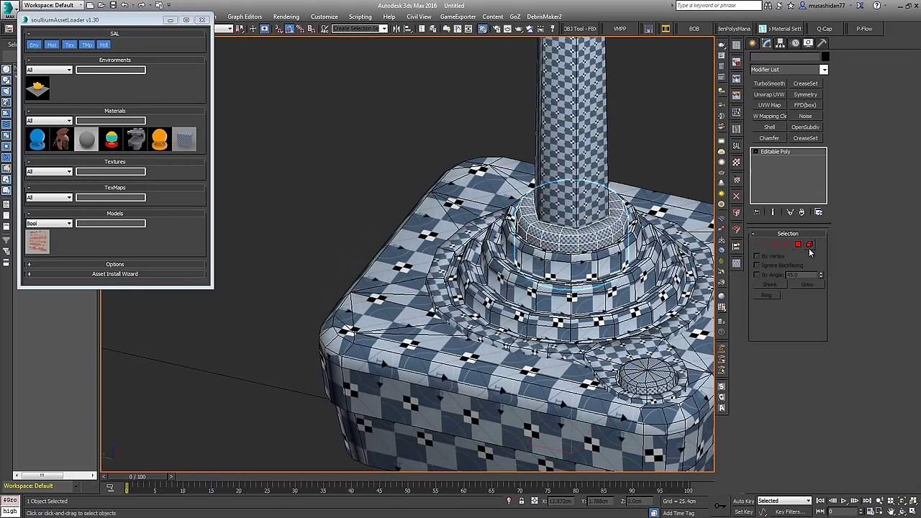
key(4)
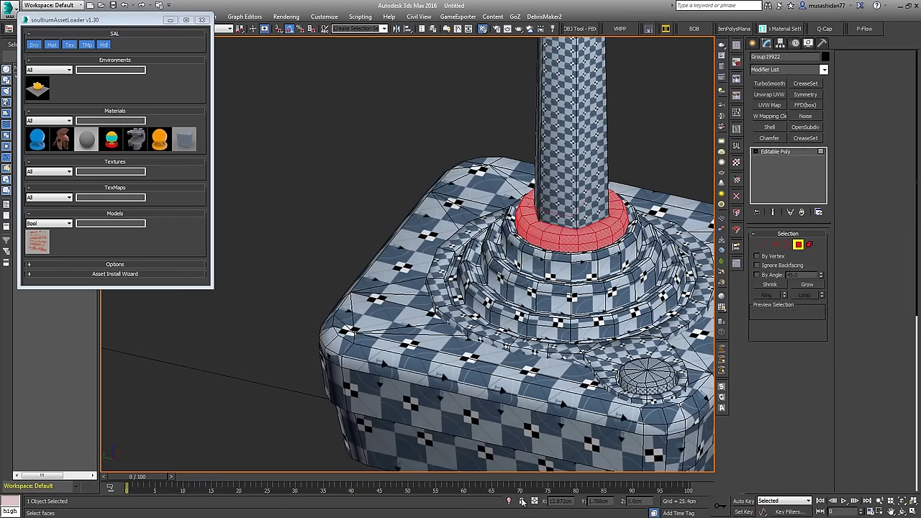
click(509, 500)
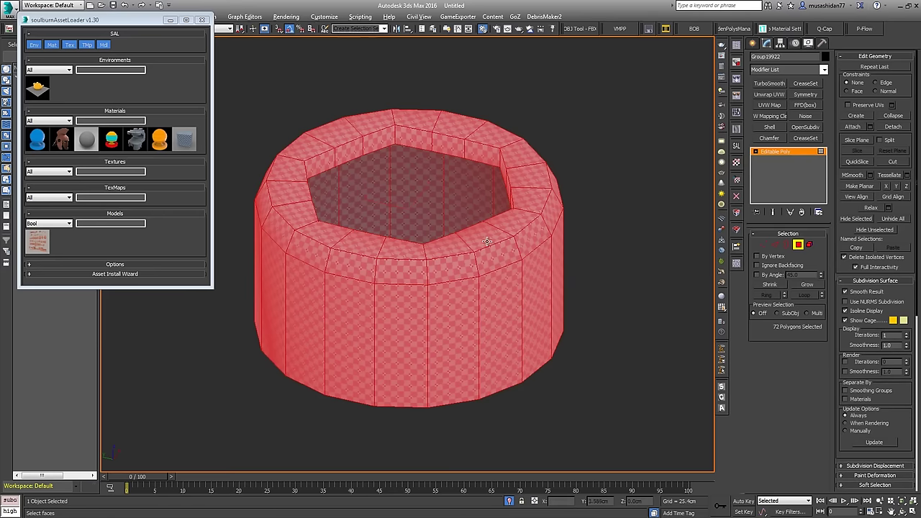
alt+middle_drag(553, 250, 553, 244)
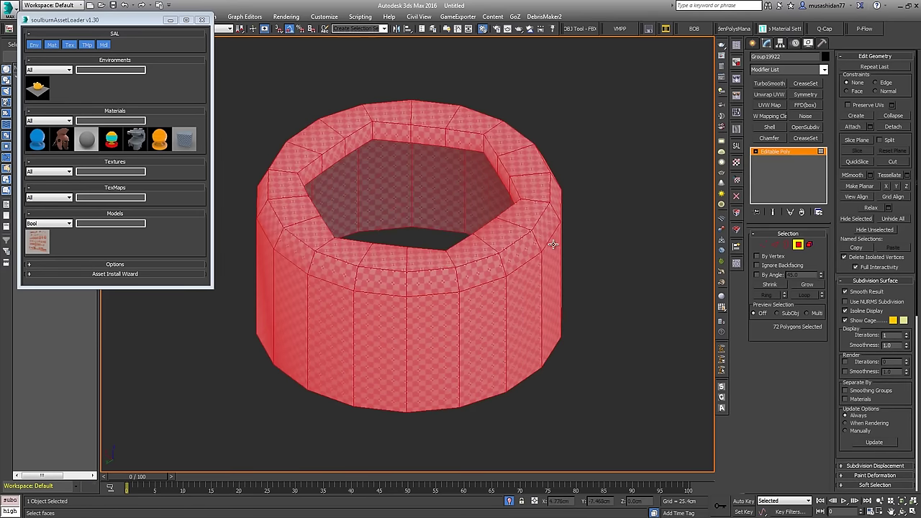
Step: Delete the narrow band of faces lining the ring's hexagonal hole and leave polygon editing
click(433, 139)
shift+click(469, 140)
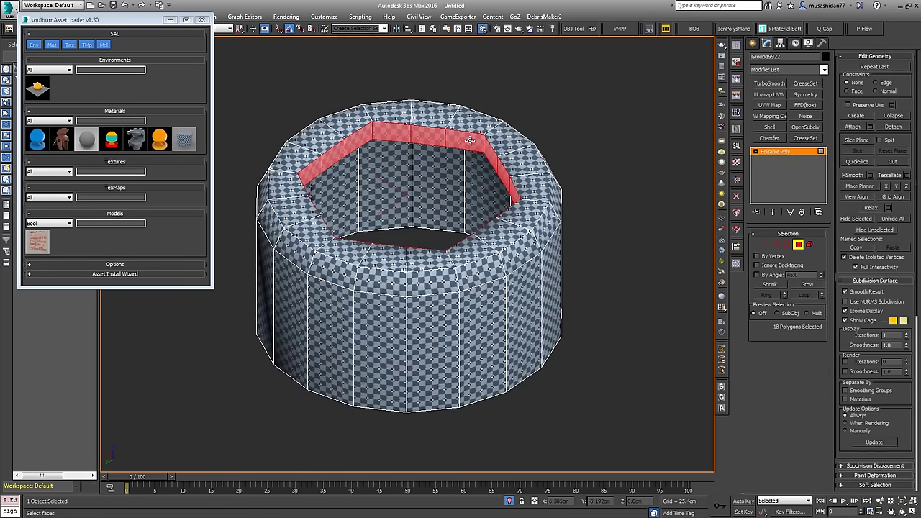
key(Delete)
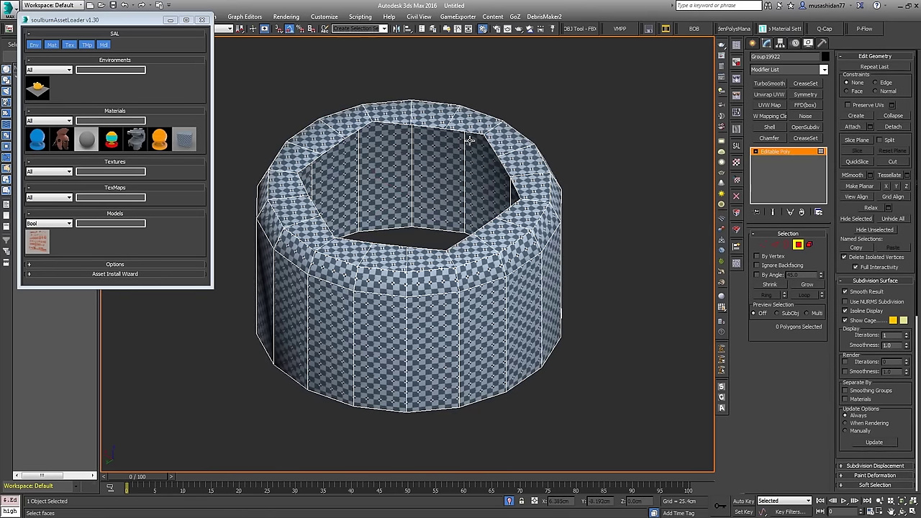
click(781, 153)
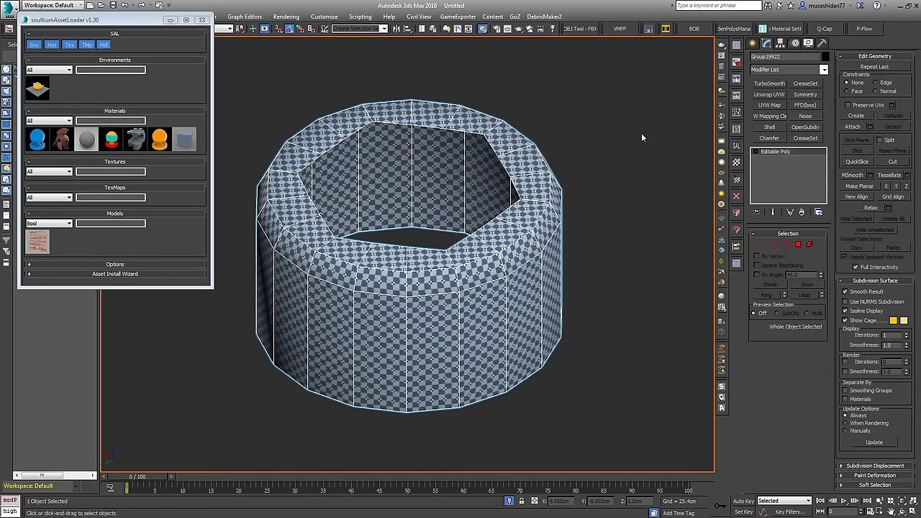
Step: Close the asset loader window and leave isolation to show the whole joystick
click(206, 21)
middle_drag(455, 172, 436, 159)
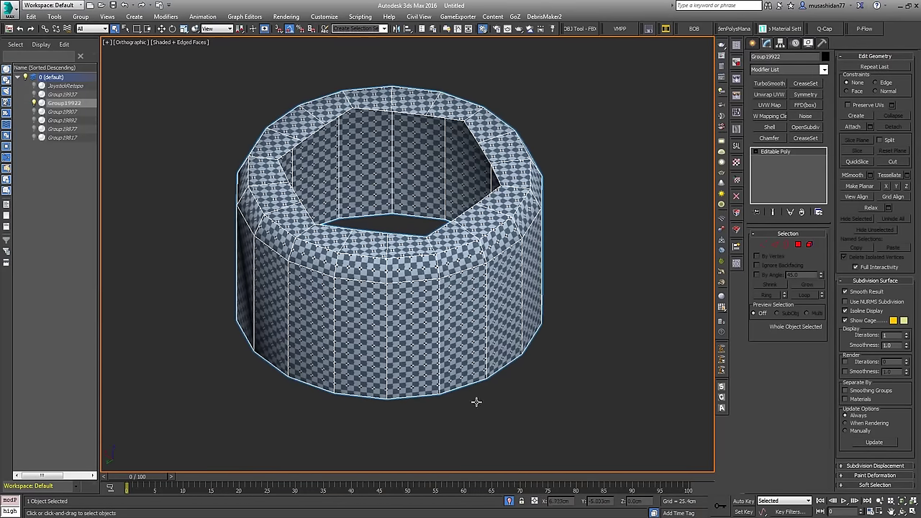
click(509, 502)
Step: Attach all the other joystick parts, Group19817 through JoystickRetopo, to the square base object using the attach list
click(432, 322)
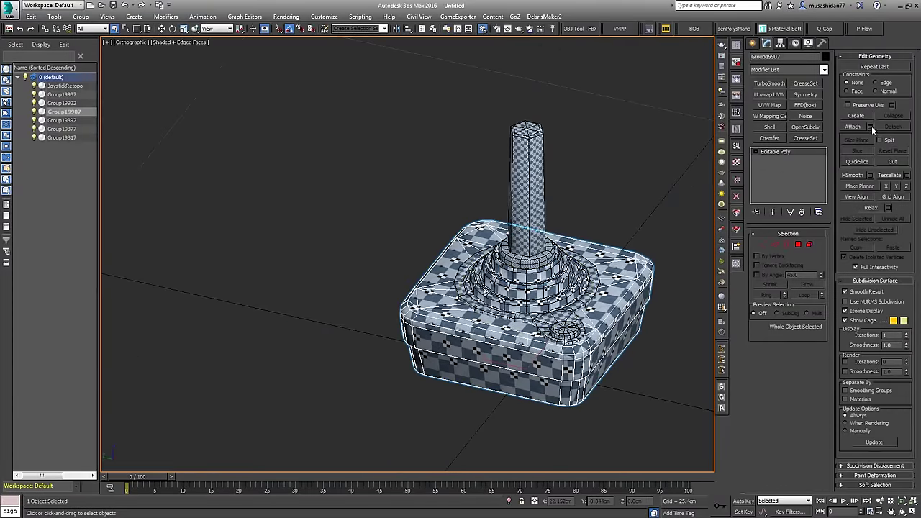
right_click(536, 168)
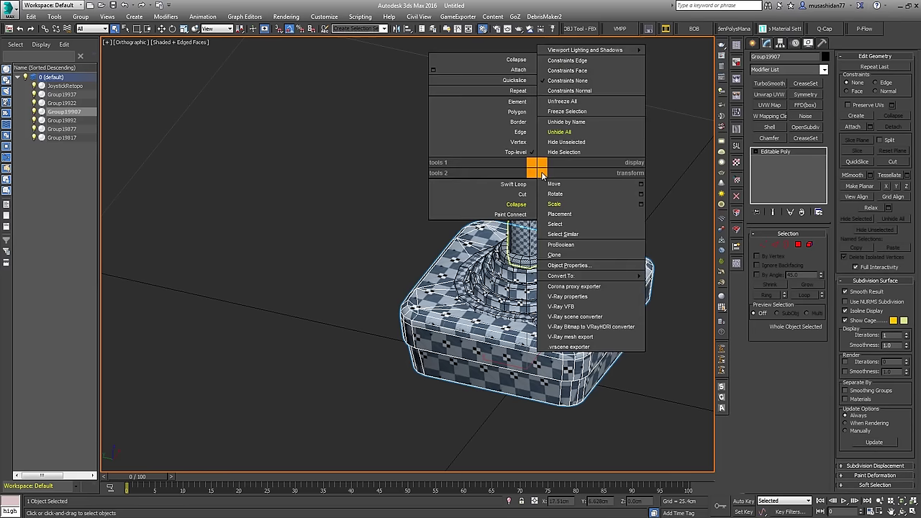
click(431, 70)
click(9, 65)
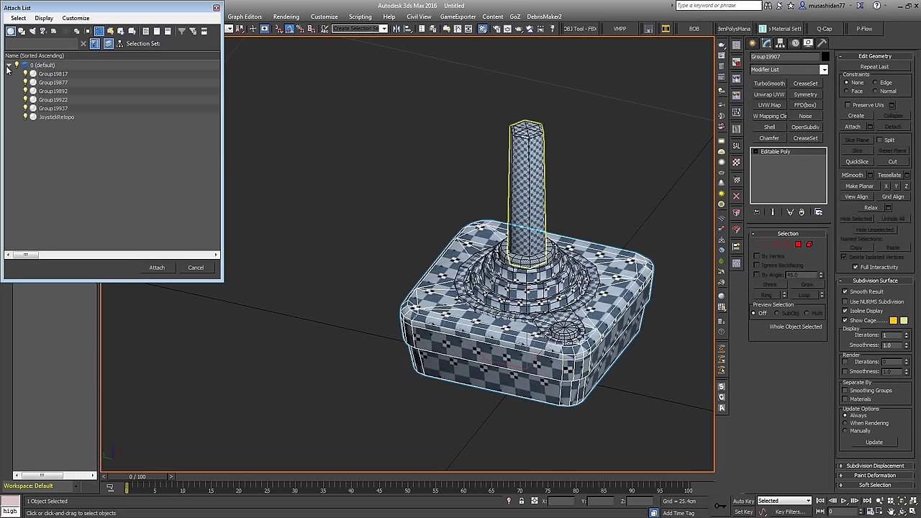
click(43, 75)
shift+click(53, 117)
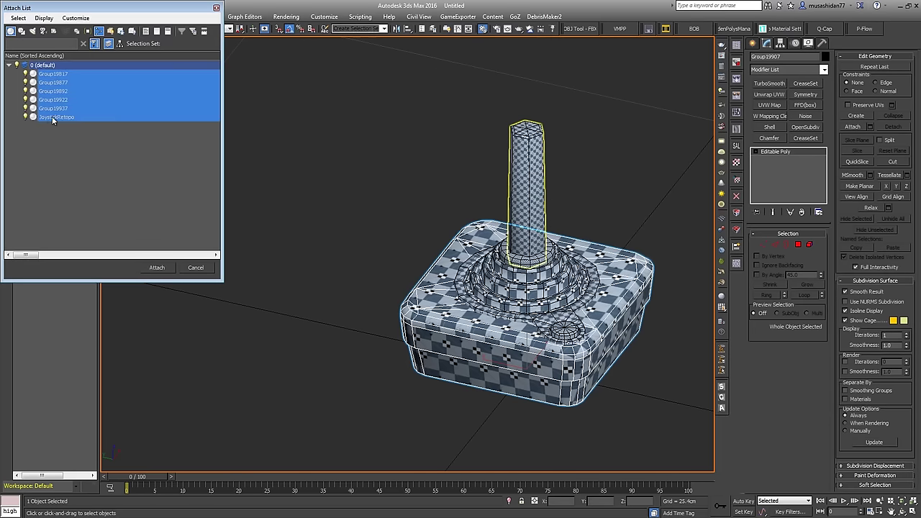
click(157, 267)
alt+middle_drag(507, 288, 425, 288)
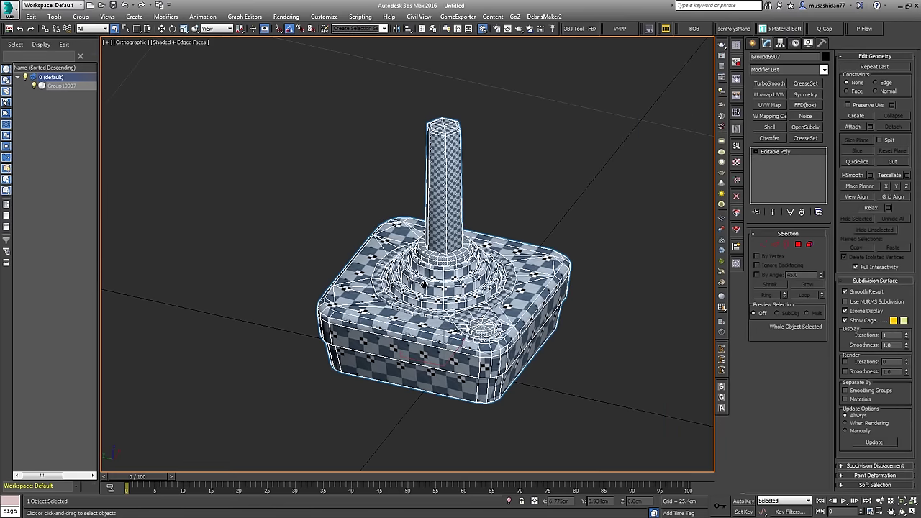
Step: Apply an Unwrap UVW modifier to the combined joystick, open its UV editor and rescale the selected shells
alt+middle_drag(626, 221, 609, 193)
click(770, 95)
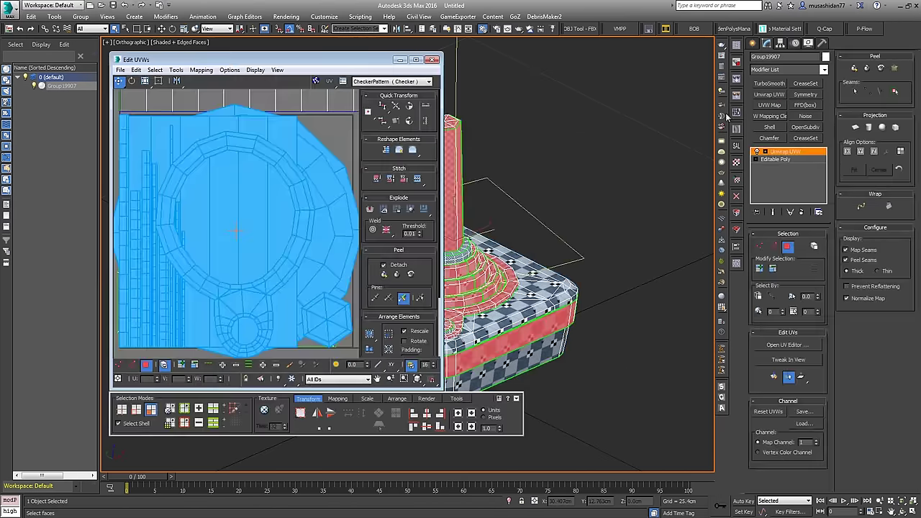
middle_drag(288, 223, 253, 187)
scroll(253, 222, down, 4)
click(369, 350)
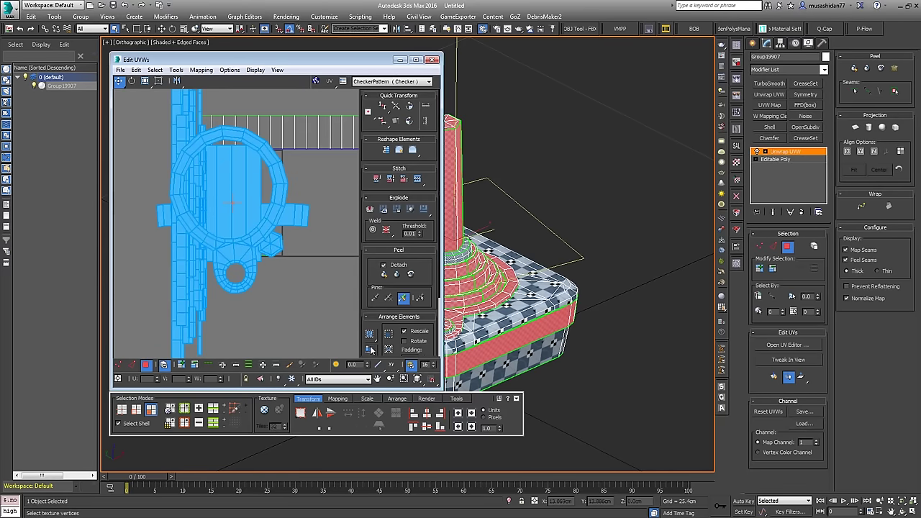
scroll(303, 279, down, 4)
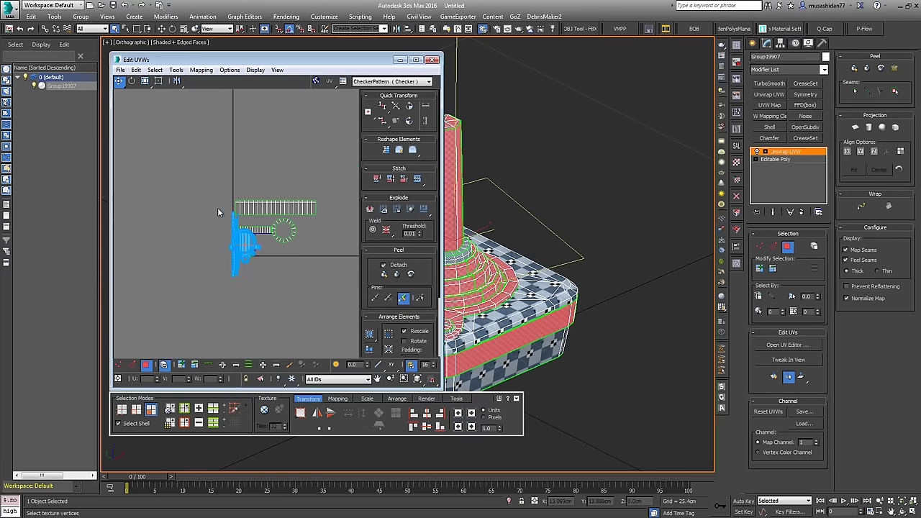
Step: Rescale all the joystick's UV shells relative to each other and pack them into the UV square
key(ctrl+a)
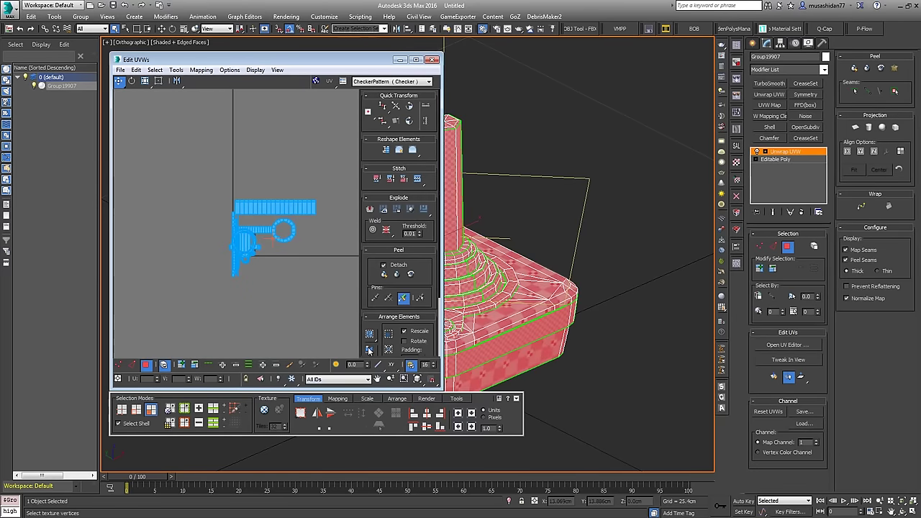
click(369, 350)
scroll(259, 231, up, 1)
scroll(259, 236, down, 1)
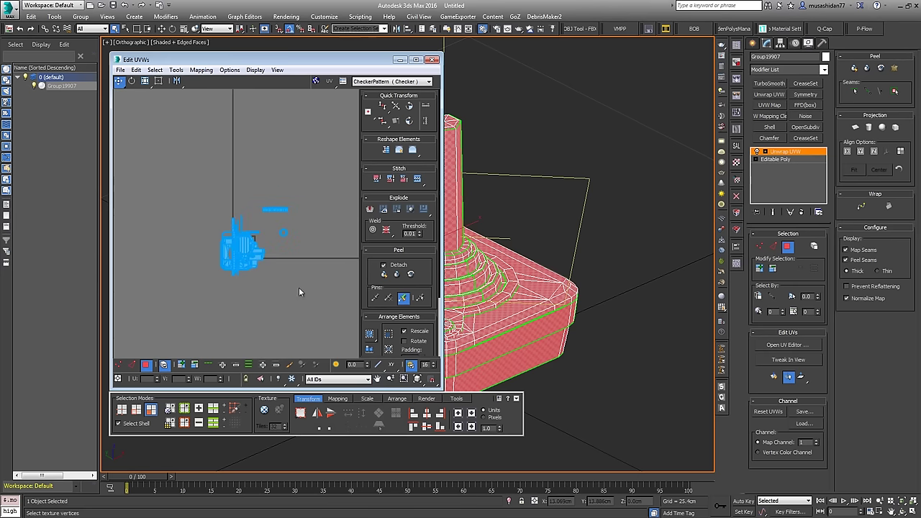
click(388, 351)
scroll(225, 243, up, 3)
middle_drag(276, 259, 250, 249)
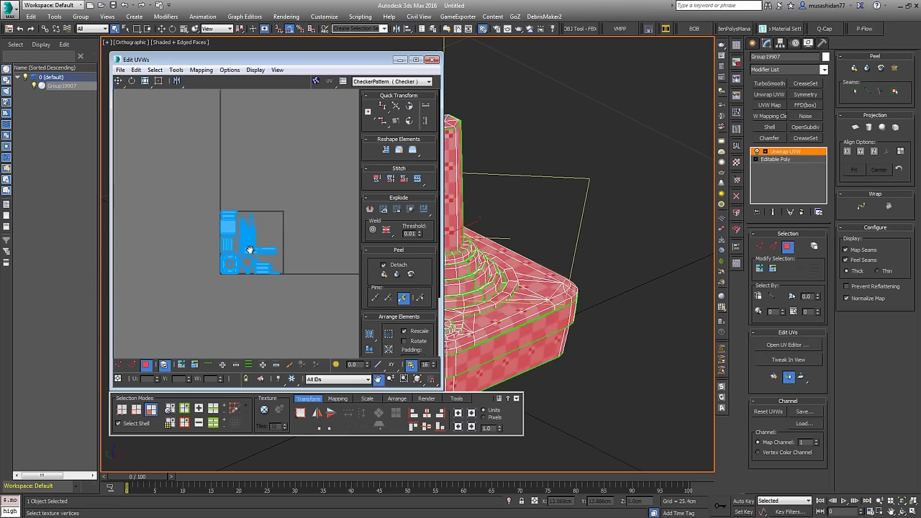
Step: Enlarge the UV editor window and frame the whole packed layout in it
scroll(237, 254, up, 5)
middle_drag(205, 161, 204, 207)
scroll(217, 185, down, 2)
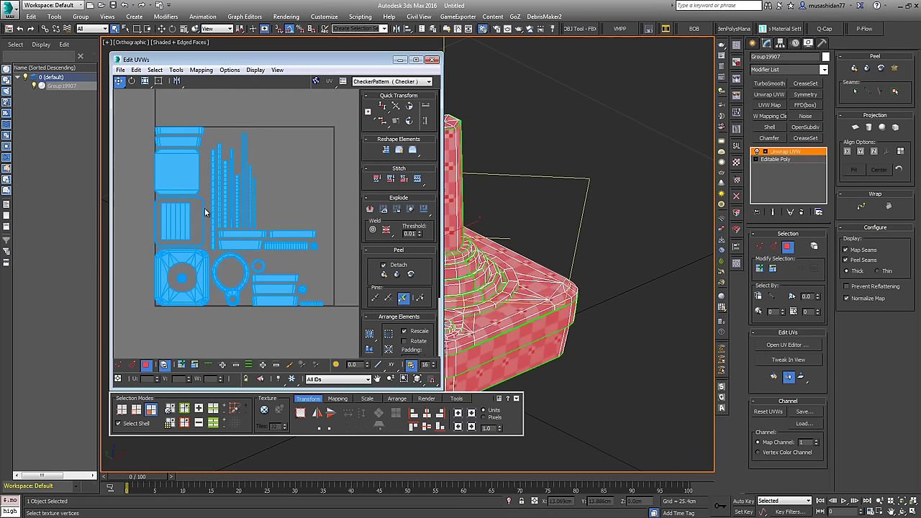
middle_drag(273, 189, 278, 191)
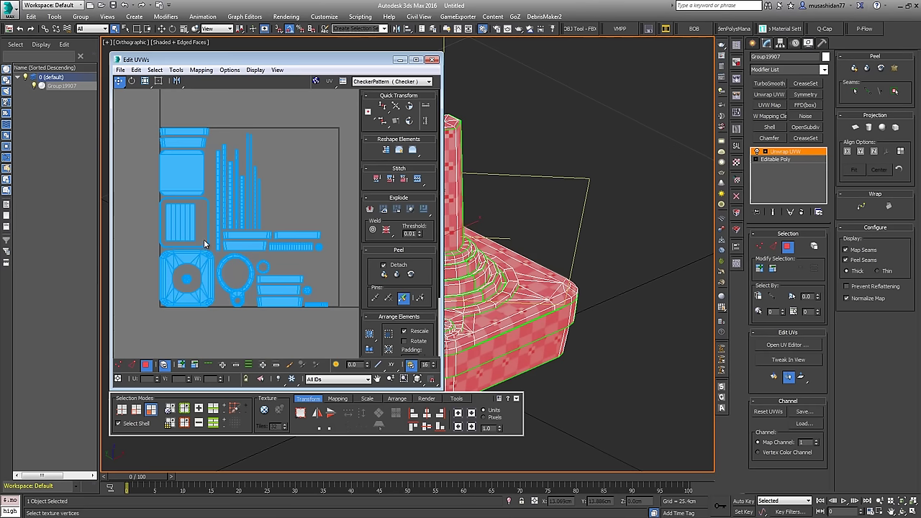
middle_drag(206, 217, 180, 214)
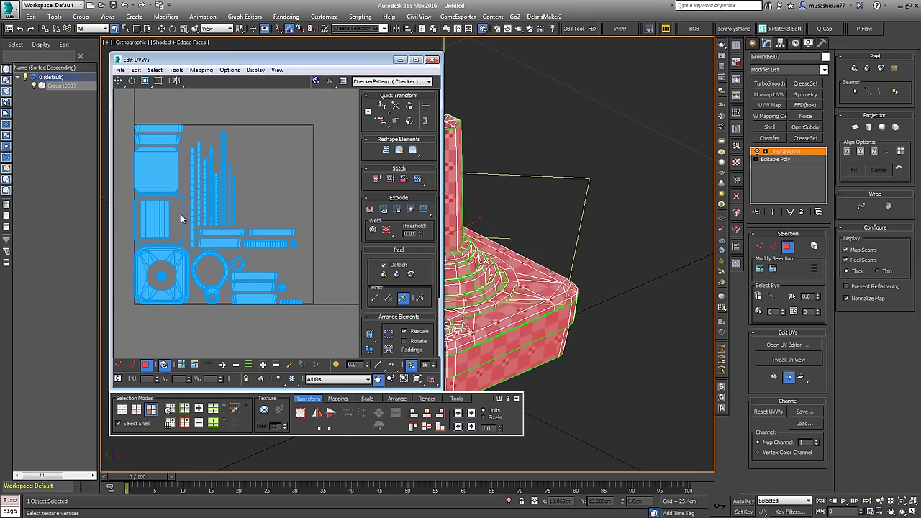
drag(441, 392, 569, 434)
scroll(366, 312, up, 3)
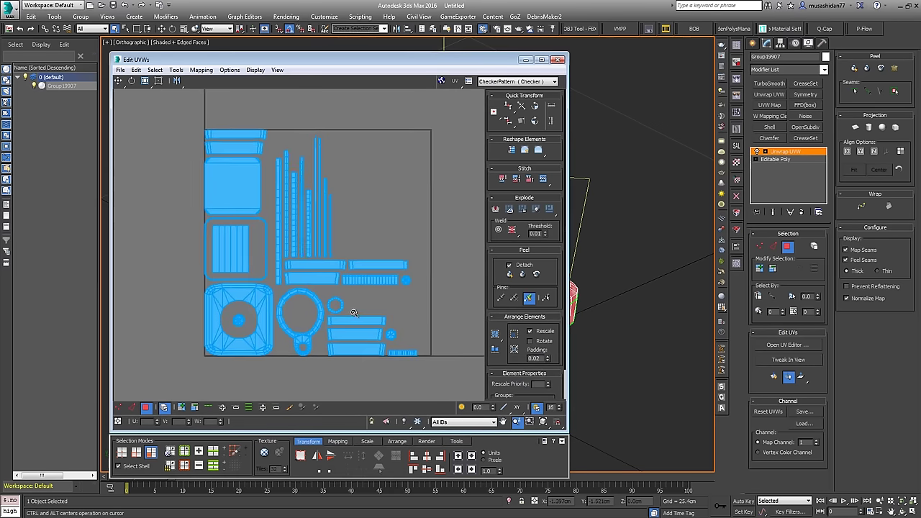
middle_drag(325, 243, 319, 272)
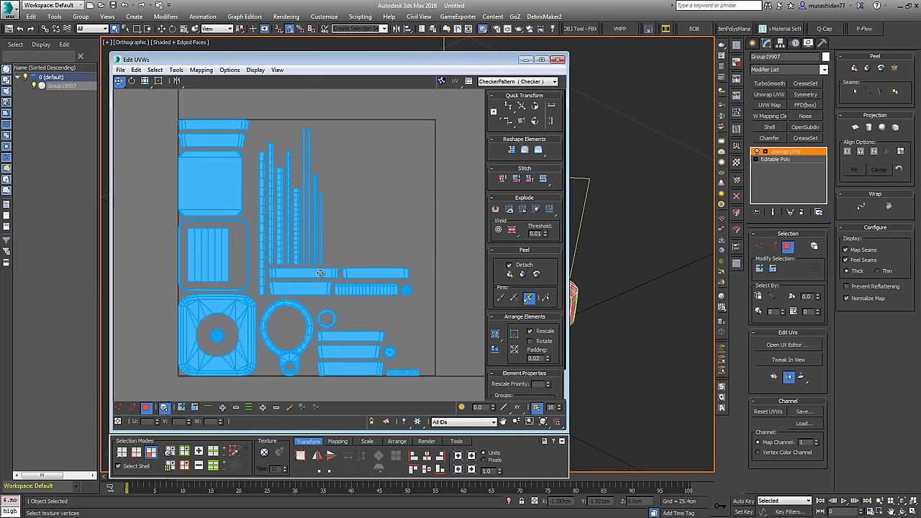
Step: Examine the spacing between the packed shells and the UV square's border around the large base shell
scroll(359, 221, down, 3)
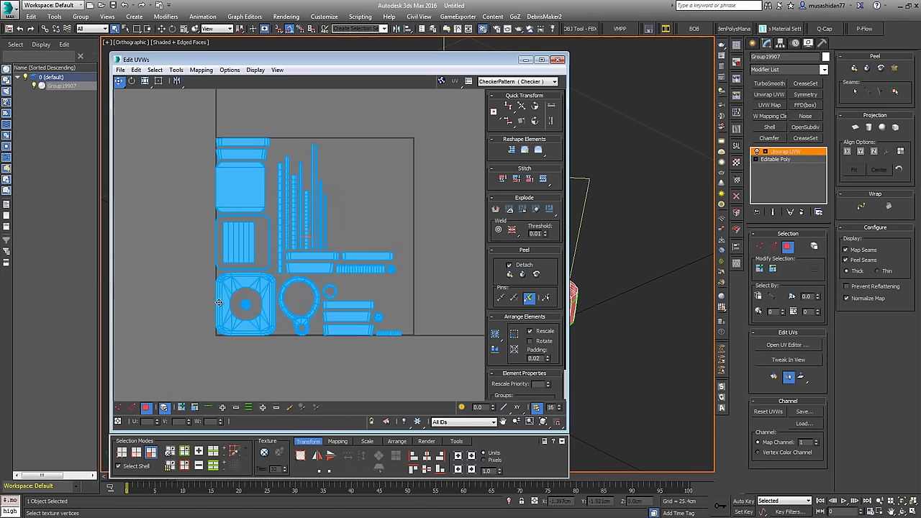
scroll(231, 288, up, 10)
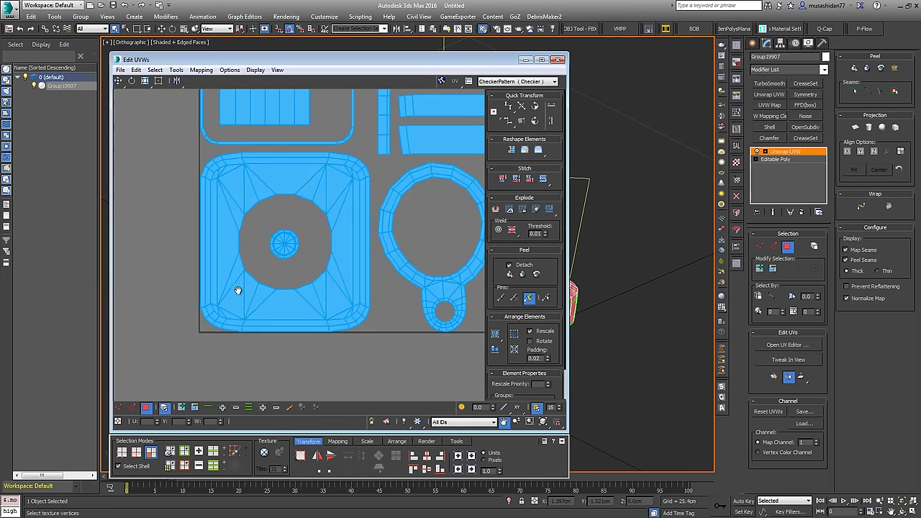
scroll(251, 295, down, 5)
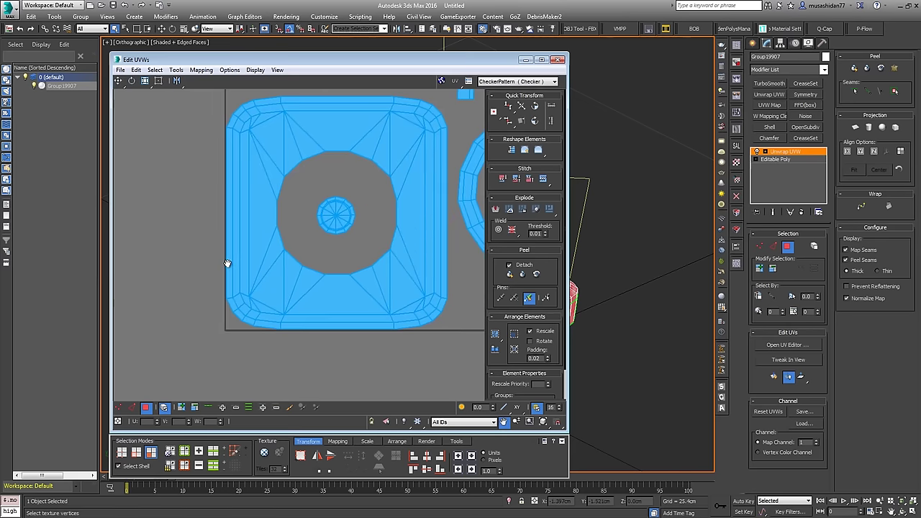
scroll(224, 267, up, 8)
scroll(224, 273, down, 8)
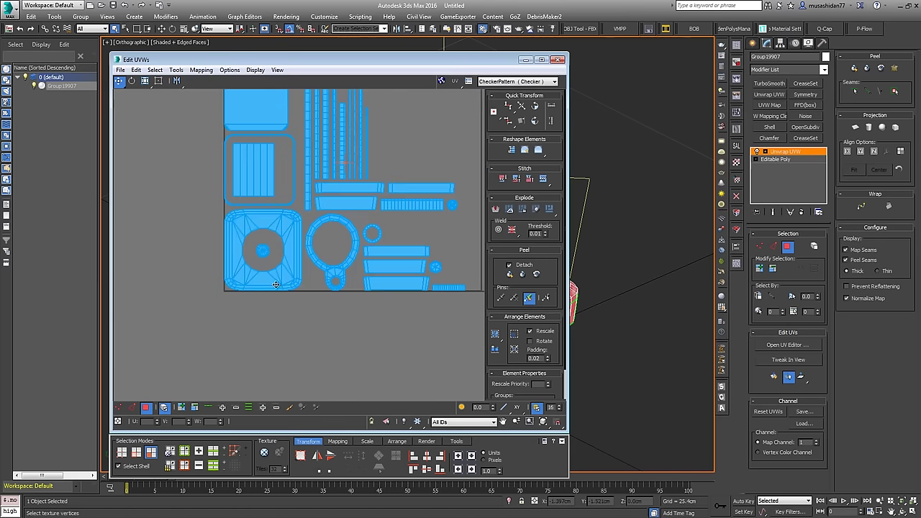
mouse_move(220, 328)
middle_down()
mouse_move(217, 368)
mouse_move(236, 319)
middle_up()
scroll(217, 368, down, 2)
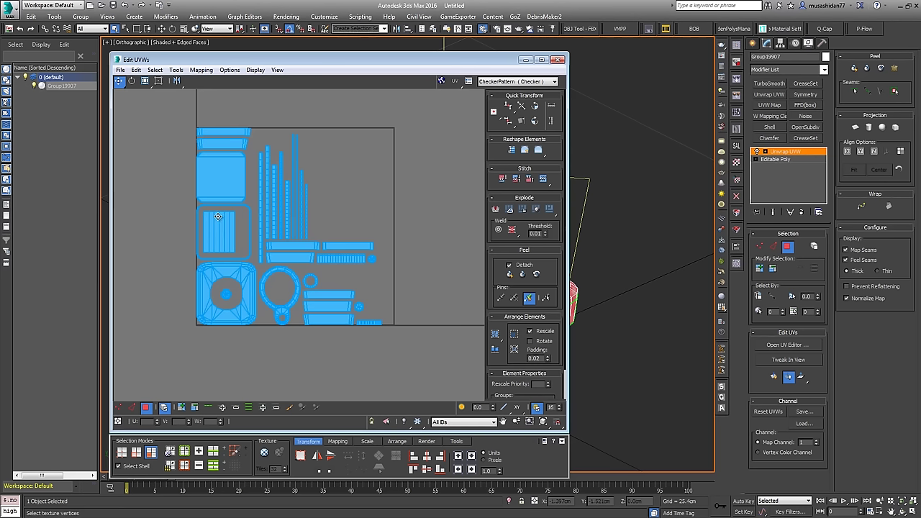
Step: Scale the solid rounded-square shell down to roughly half size and move it inside the large ring shell
click(209, 171)
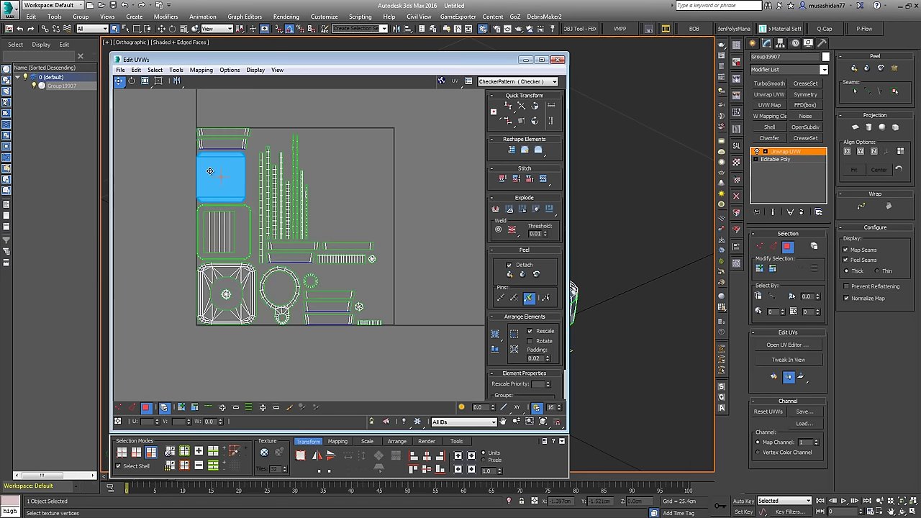
alt+middle_drag(604, 280, 597, 151)
right_click(212, 175)
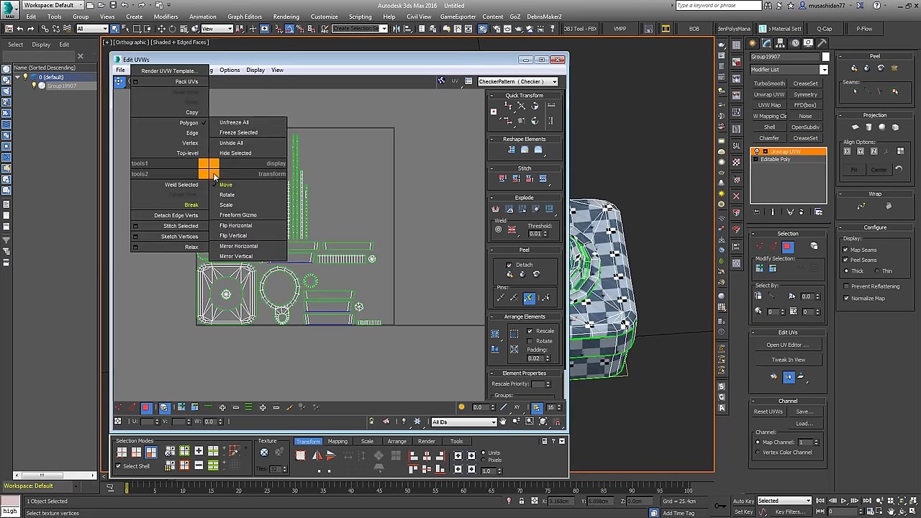
click(226, 205)
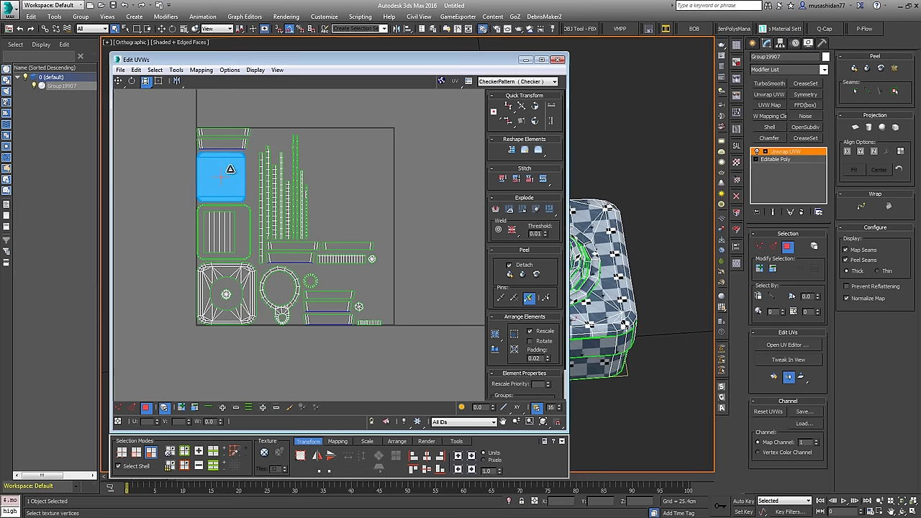
drag(230, 169, 226, 214)
right_click(220, 168)
click(228, 180)
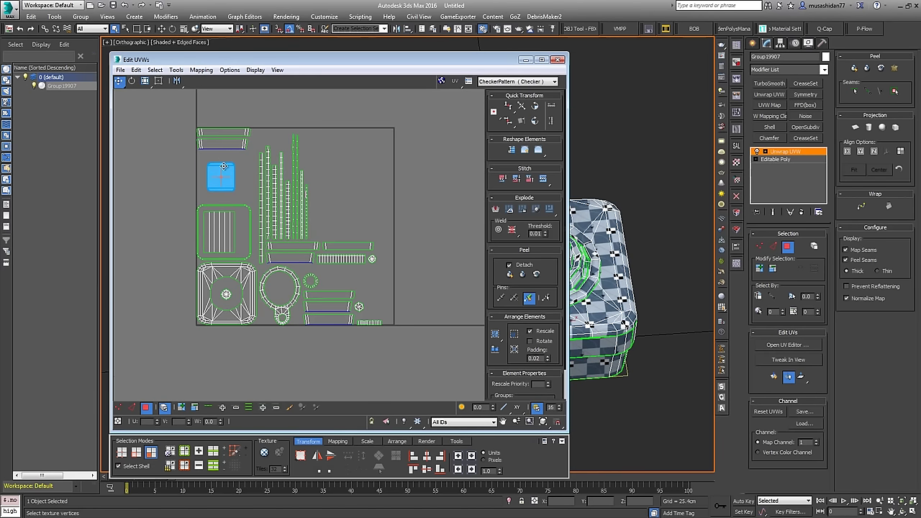
drag(223, 166, 285, 278)
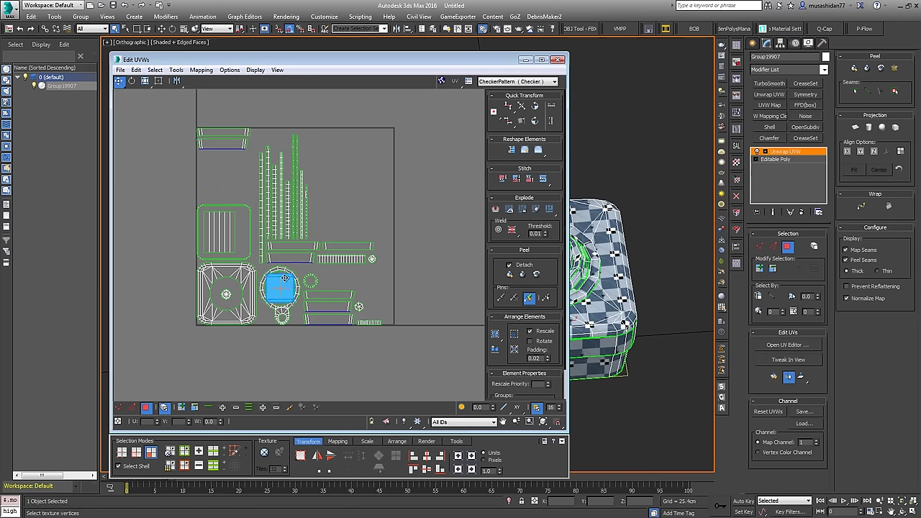
Step: Shrink the rounded-square shell slightly more and move the base shell's centre disc and the small ring inside the large ring shell
scroll(284, 277, up, 5)
drag(356, 234, 212, 247)
right_click(208, 246)
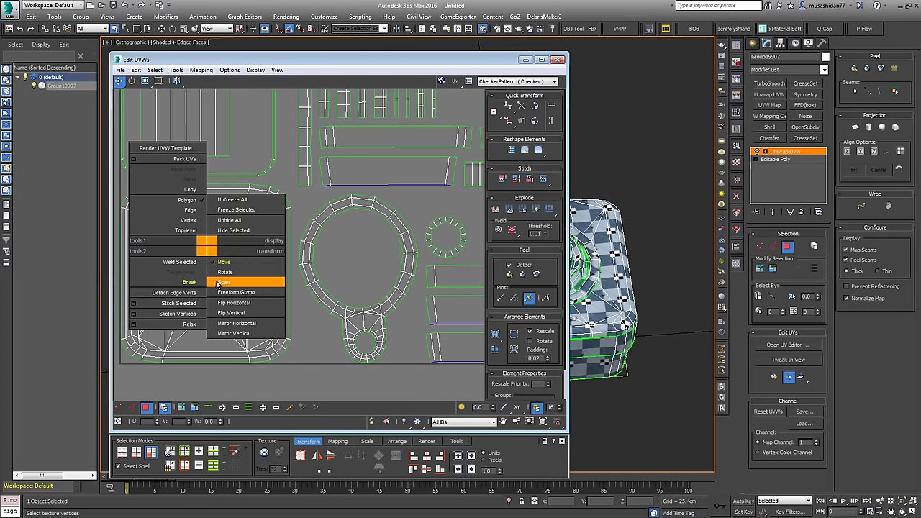
click(218, 282)
drag(215, 267, 326, 244)
right_click(206, 262)
click(213, 275)
key(w)
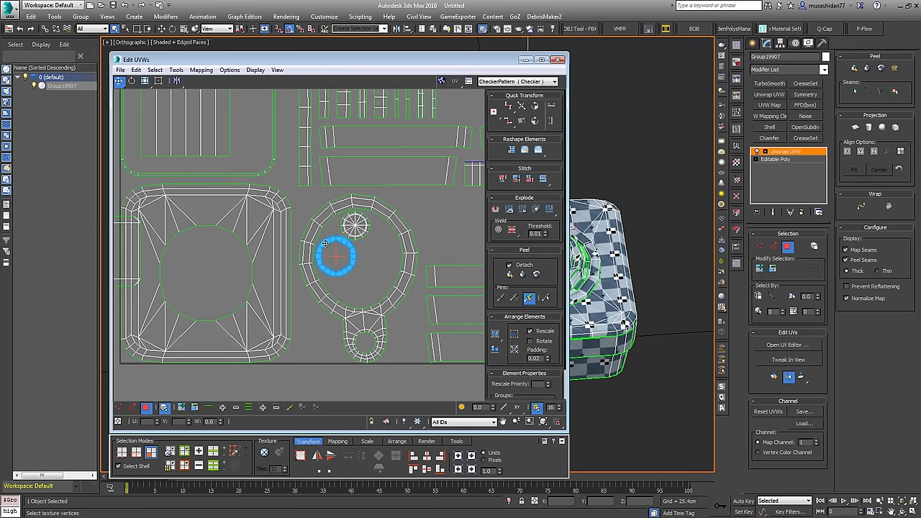
Step: Place the rounded-square shell in the round opening of the large base shell
middle_drag(273, 260, 363, 234)
drag(177, 223, 277, 246)
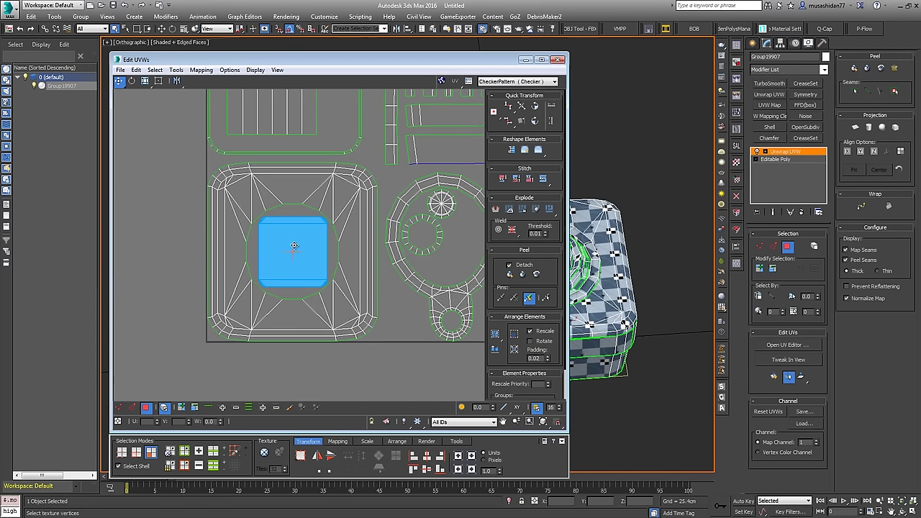
middle_drag(305, 247, 252, 246)
scroll(251, 246, down, 2)
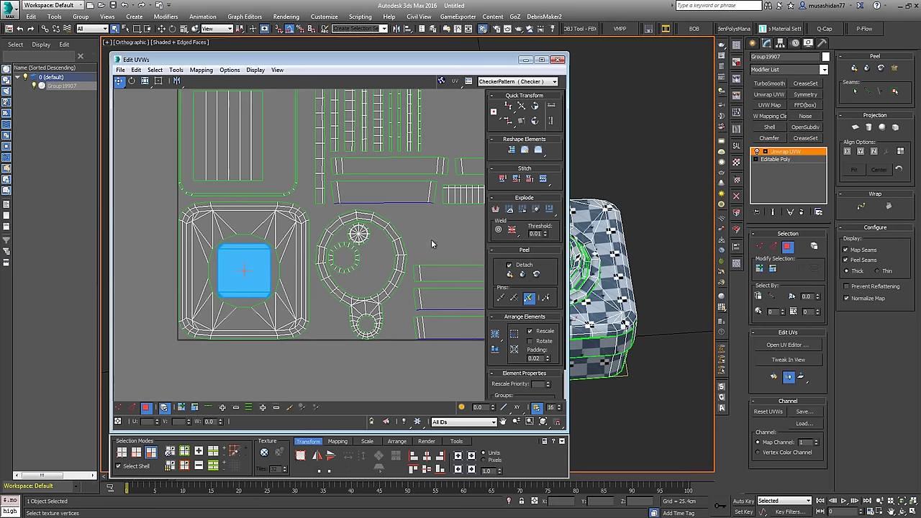
Step: Move the striped rectangular shell up inside the rounded frame shell, close to the frame's upper edge
middle_drag(431, 242, 376, 257)
scroll(397, 243, down, 2)
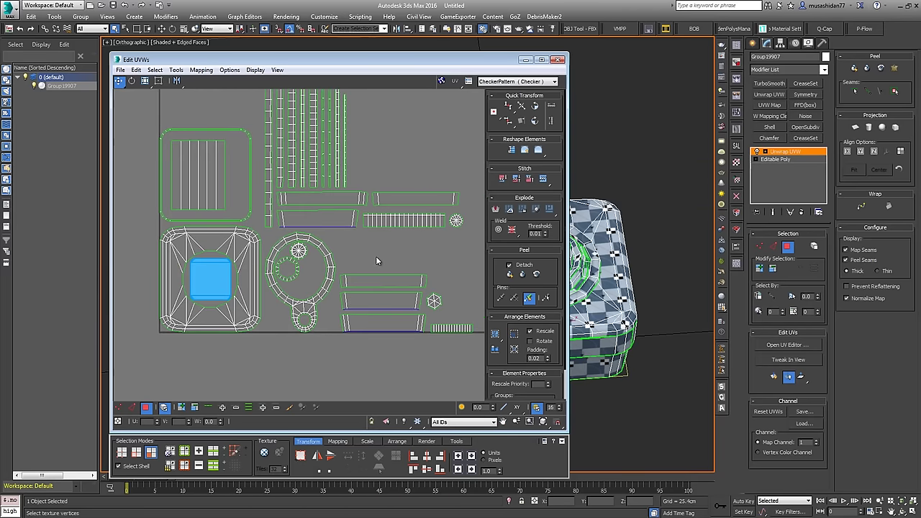
middle_drag(363, 208, 396, 242)
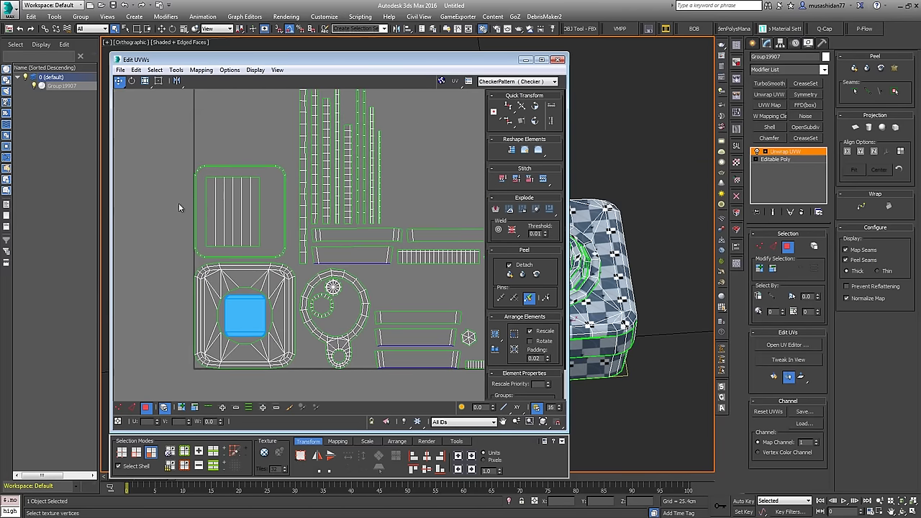
drag(231, 195, 229, 186)
Step: Nest the hexagon and small disc shells inside the large ring, and the short segmented strip below the striped shell
middle_drag(412, 292, 378, 236)
drag(435, 286, 308, 249)
drag(445, 308, 184, 192)
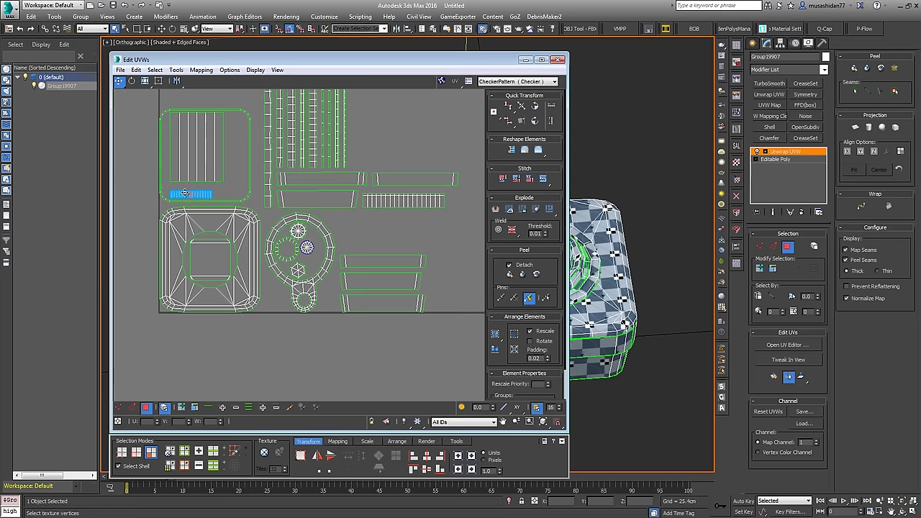
Step: Select the eight wide horizontal band shells, including the two in the upper corner of the UV square, and auto-arrange them into one stack
middle_drag(350, 196, 365, 229)
middle_drag(382, 311, 287, 203)
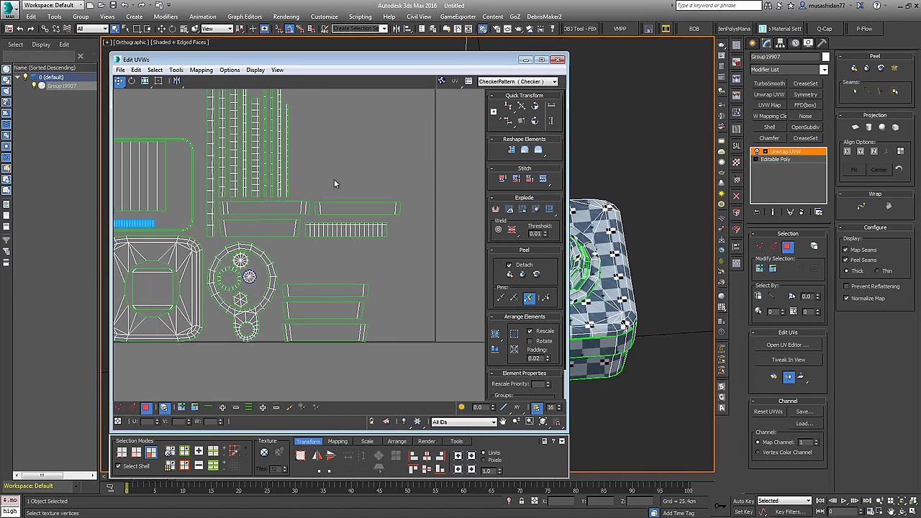
drag(336, 181, 355, 257)
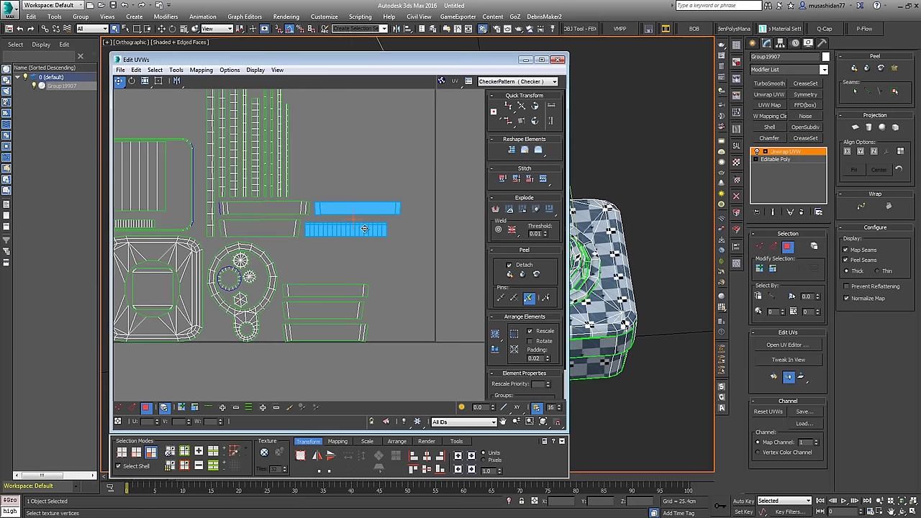
drag(364, 225, 344, 271)
middle_drag(367, 232, 405, 205)
ctrl+drag(361, 288, 362, 177)
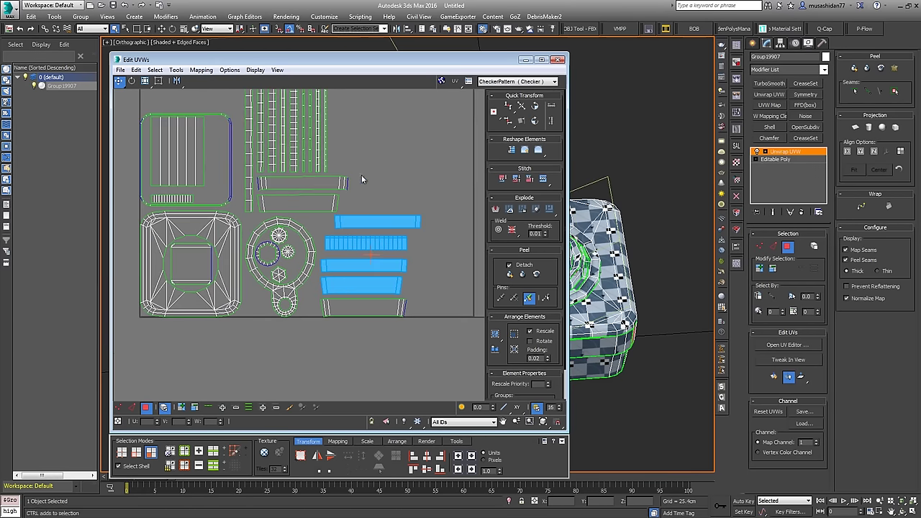
ctrl+drag(310, 211, 310, 211)
middle_drag(265, 173, 341, 306)
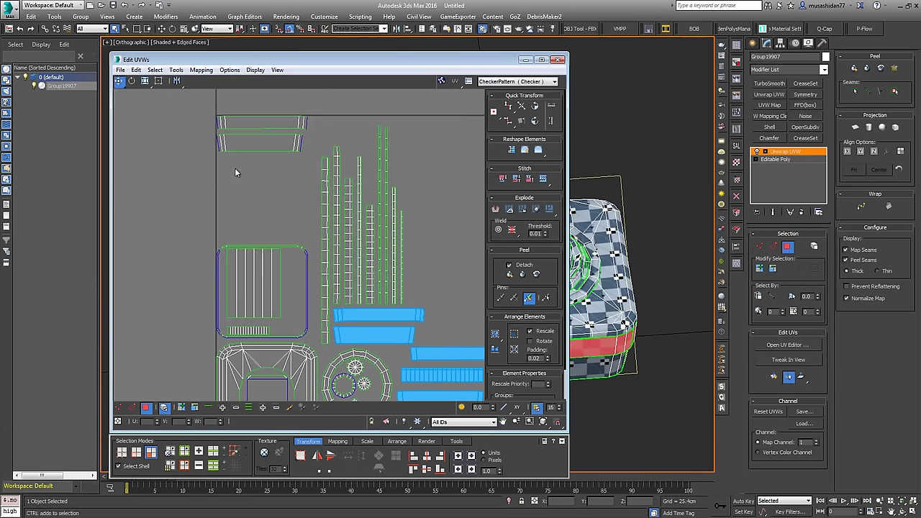
ctrl+click(246, 141)
ctrl+click(251, 128)
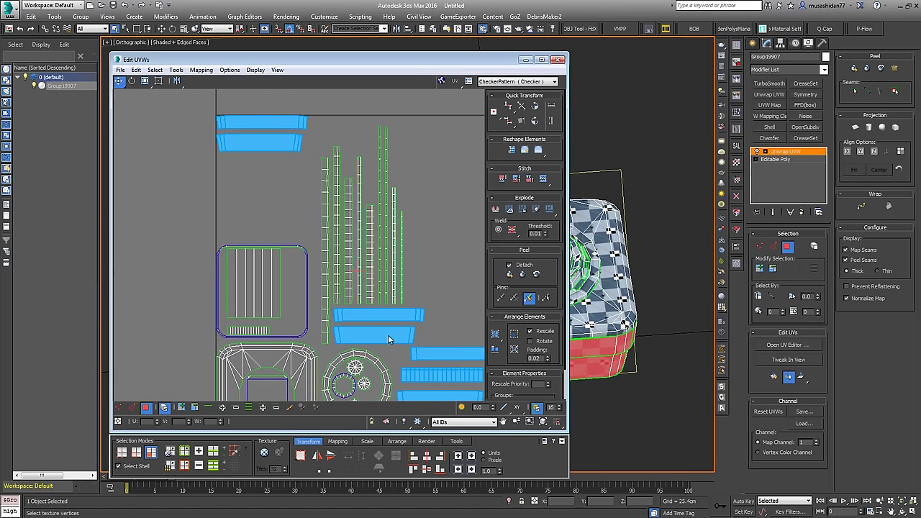
click(514, 334)
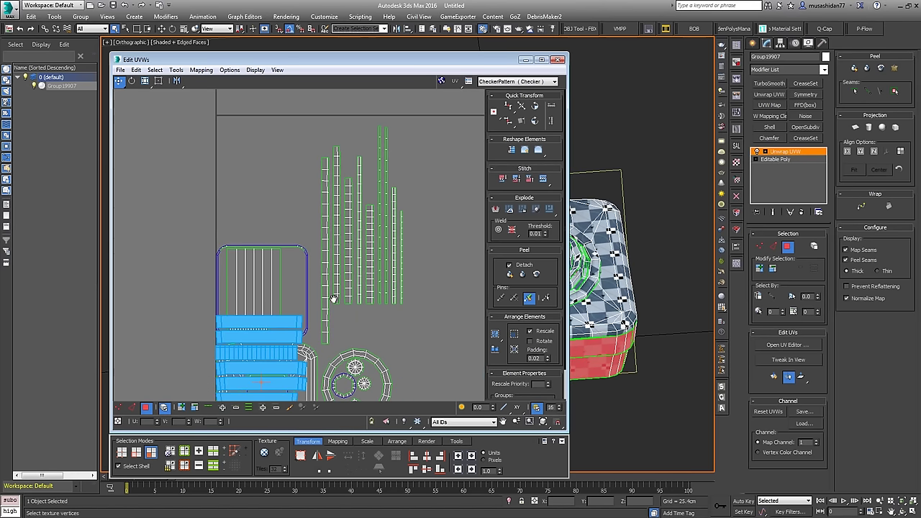
Step: Move the stack of band shells out of the UV square, to the left of the rounded frame shell
middle_drag(334, 299, 340, 221)
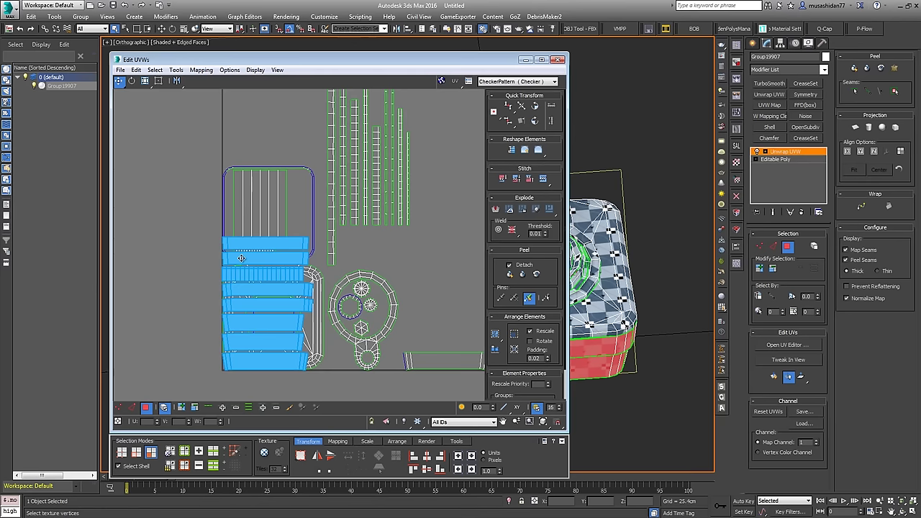
middle_drag(241, 258, 304, 249)
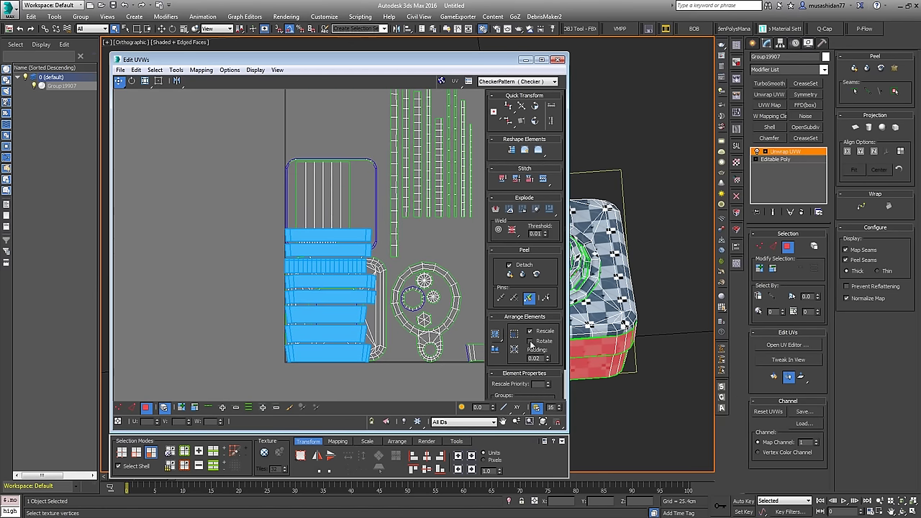
scroll(331, 251, up, 3)
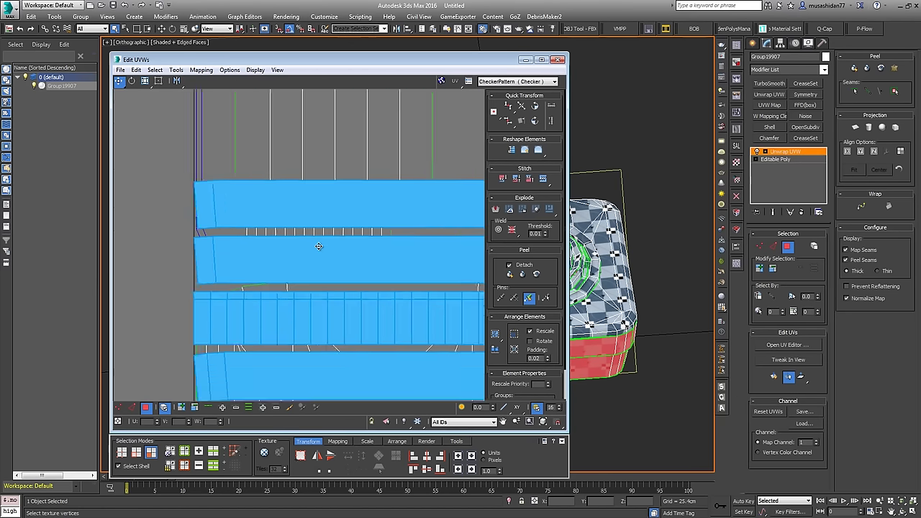
scroll(329, 244, down, 3)
drag(354, 243, 243, 129)
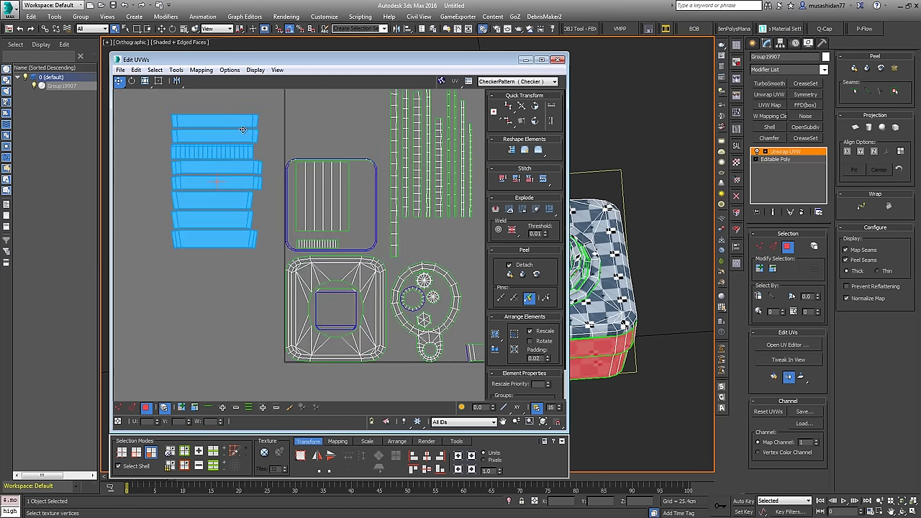
Step: Auto-arrange all the long vertical strip shells into a tight bundle and place it outside the UV square, left of the band stack
middle_drag(213, 178, 250, 239)
scroll(250, 239, down, 2)
drag(327, 167, 429, 205)
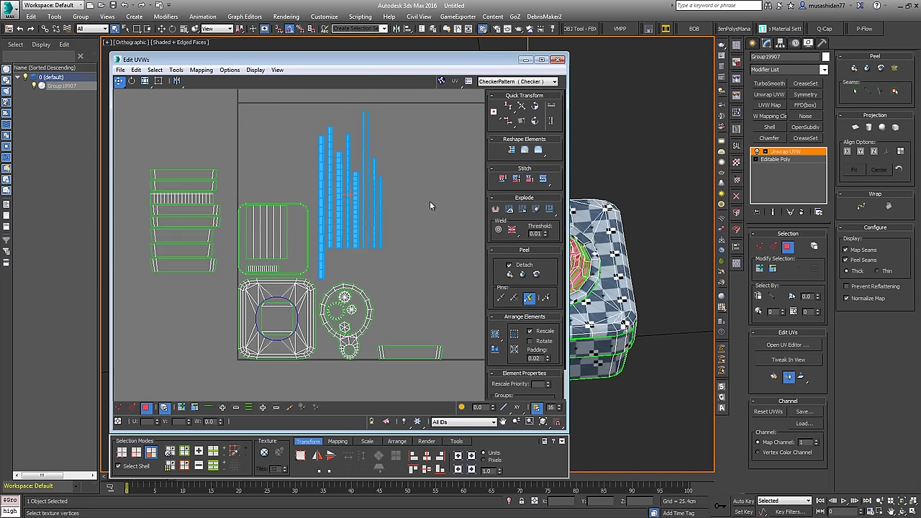
click(514, 333)
middle_drag(249, 325, 317, 293)
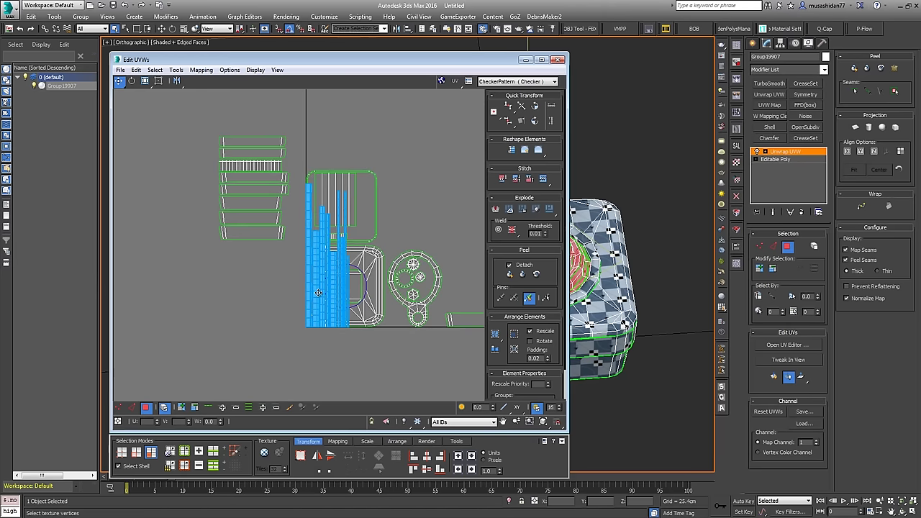
drag(318, 293, 172, 283)
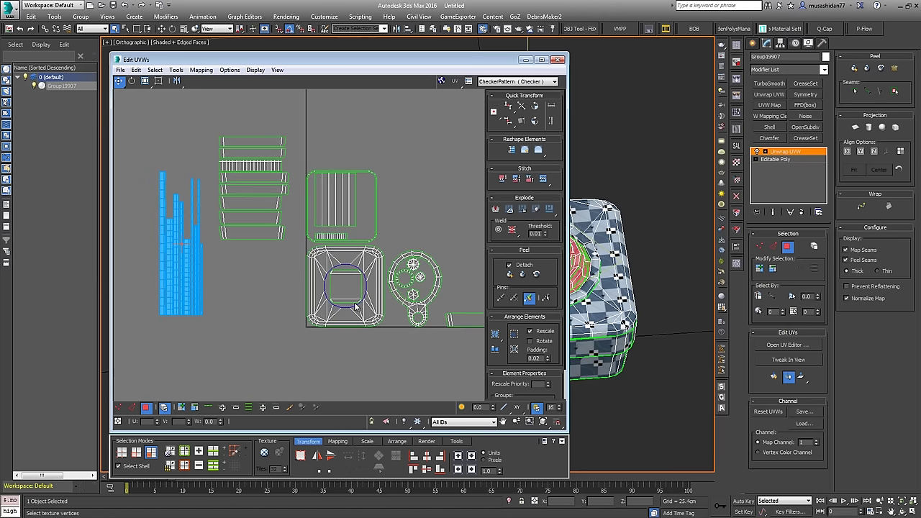
Step: Try to place one thin vertical strip inside the rounded frame shell beside the striped rectangular shell
mouse_move(373, 296)
middle_down()
mouse_move(299, 291)
mouse_move(382, 295)
middle_up()
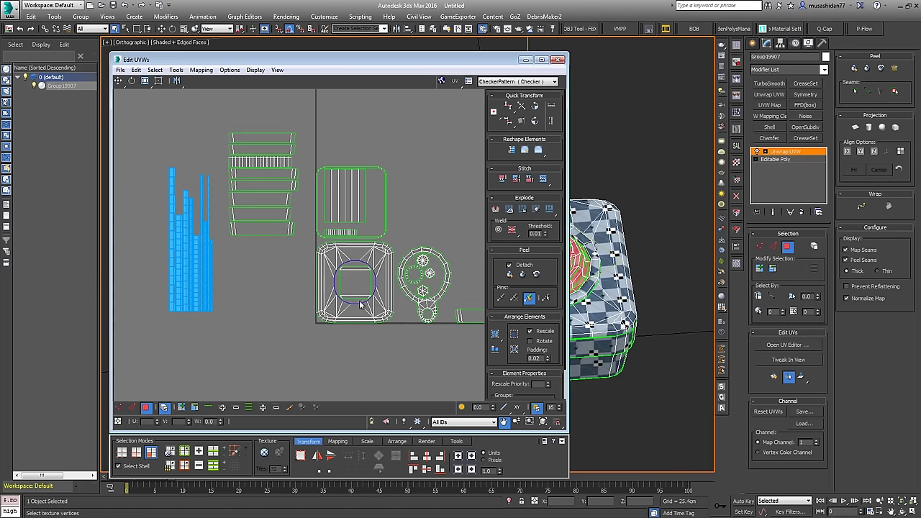
click(216, 270)
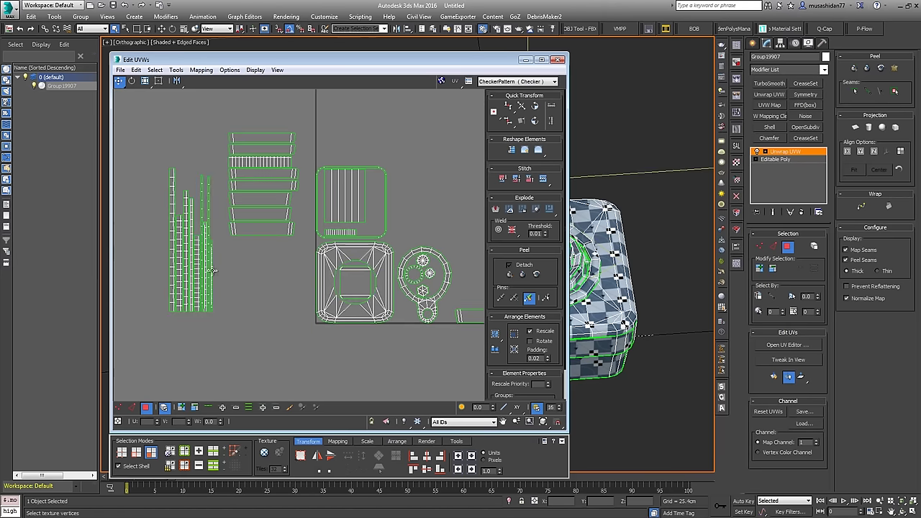
click(375, 194)
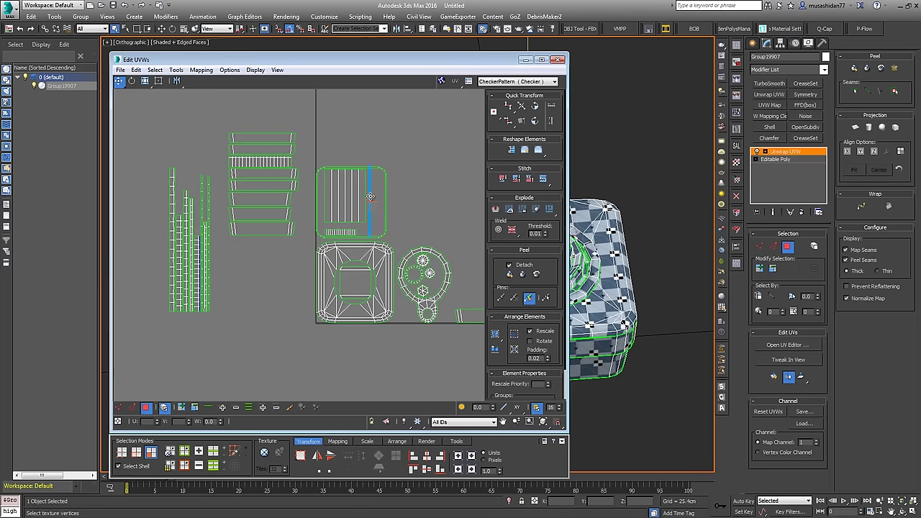
key(ctrl+z)
Step: Rotate the remaining tapered band shell 90 degrees and fit it inside the rounded frame shell, right of the striped shell
mouse_move(399, 252)
middle_down()
mouse_move(323, 230)
mouse_move(388, 240)
mouse_move(381, 248)
middle_up()
right_click(435, 311)
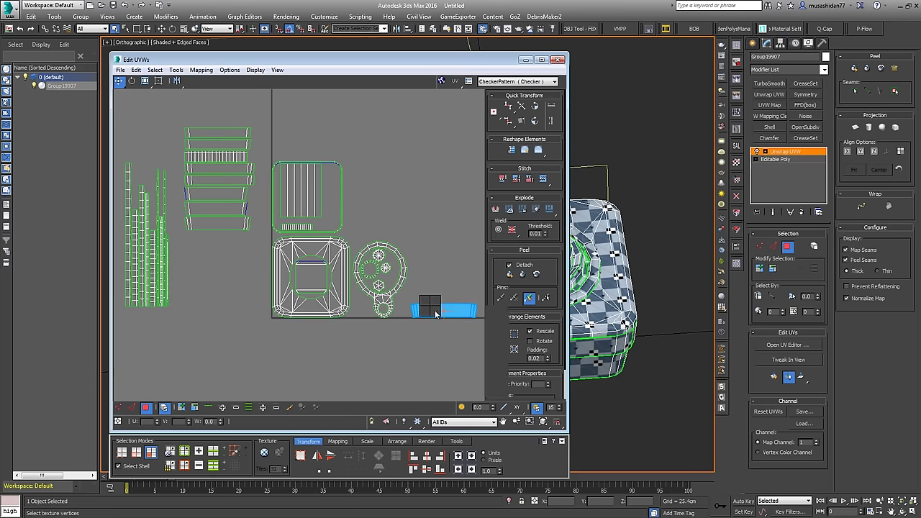
click(435, 311)
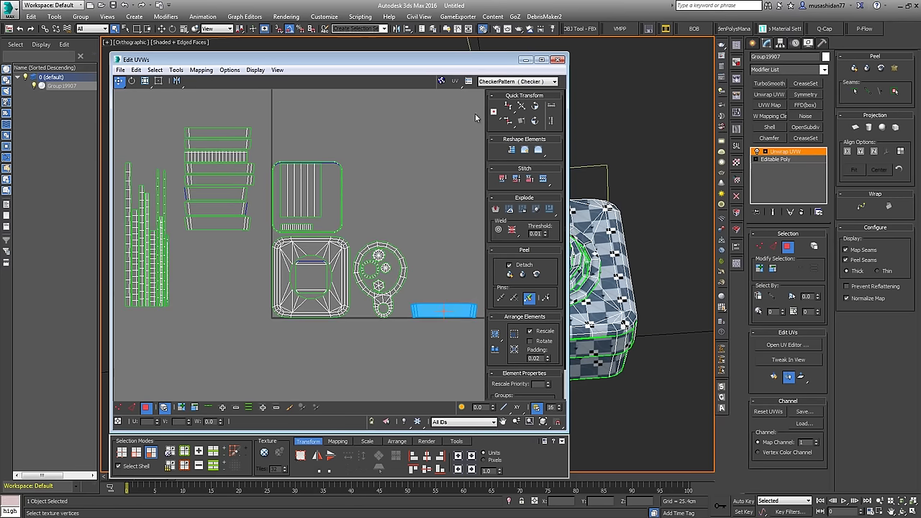
click(535, 106)
drag(445, 300, 332, 191)
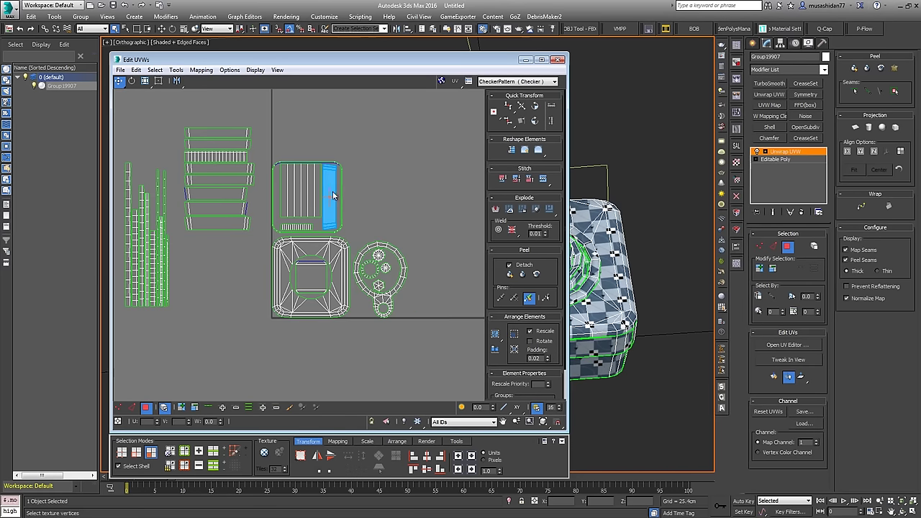
scroll(332, 191, up, 4)
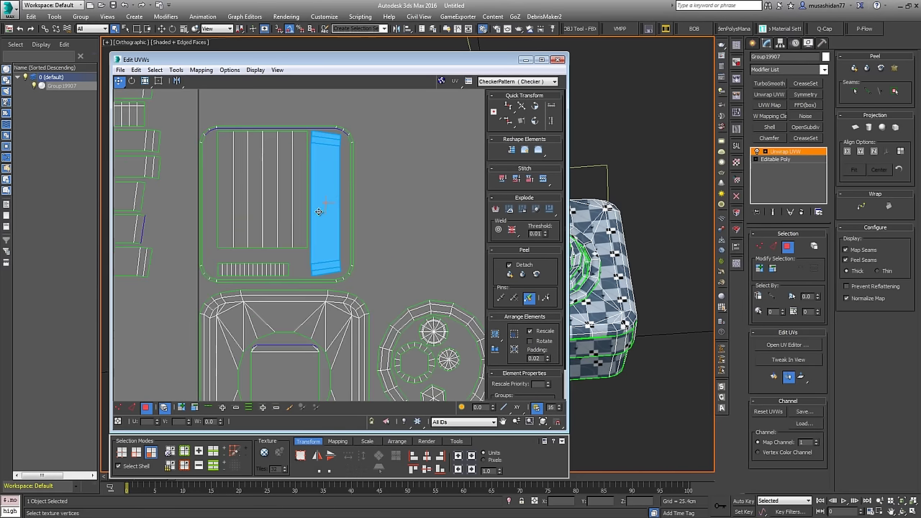
scroll(319, 211, down, 6)
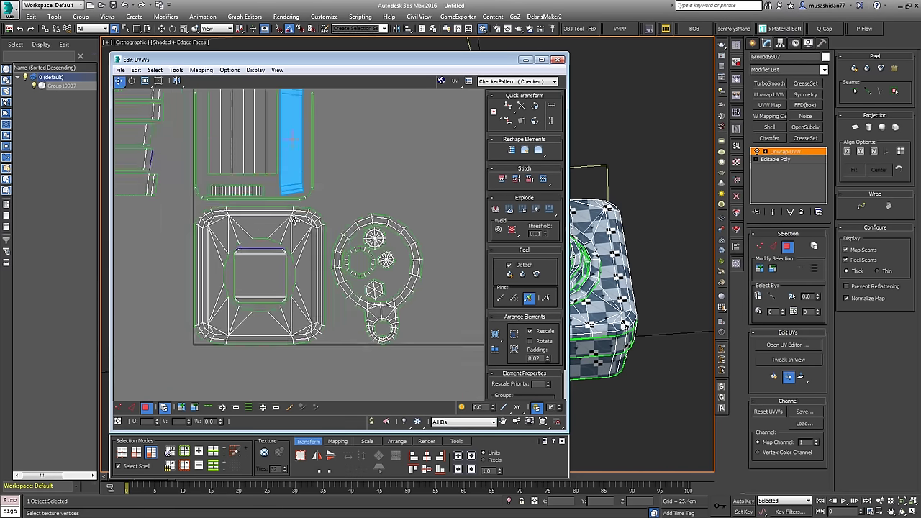
scroll(291, 214, down, 1)
middle_drag(321, 158, 394, 197)
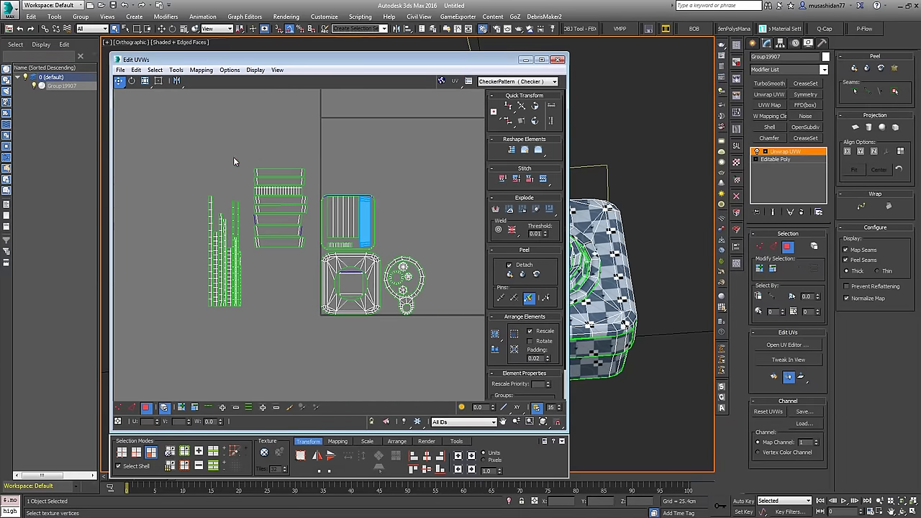
Step: Rotate the four upper band shells of the stack 90 degrees and place them upright against the right side of the rounded frame shell
click(287, 195)
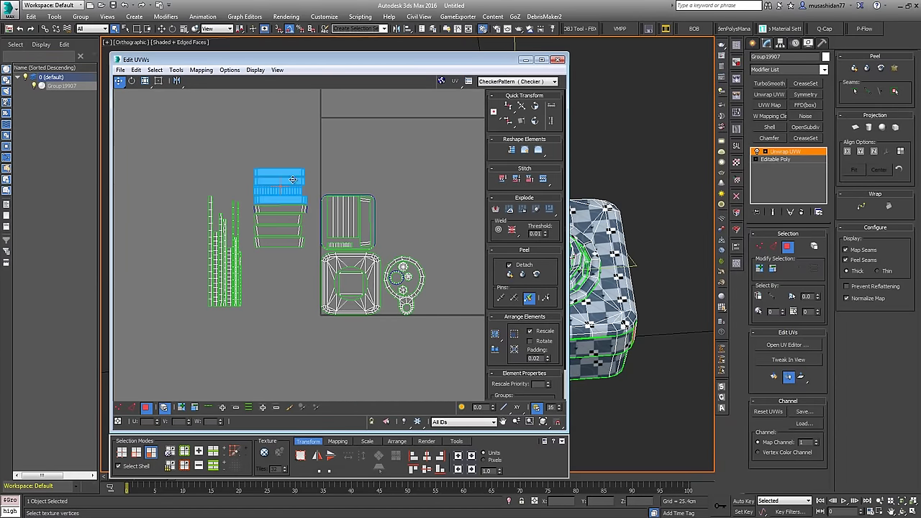
drag(292, 182, 419, 233)
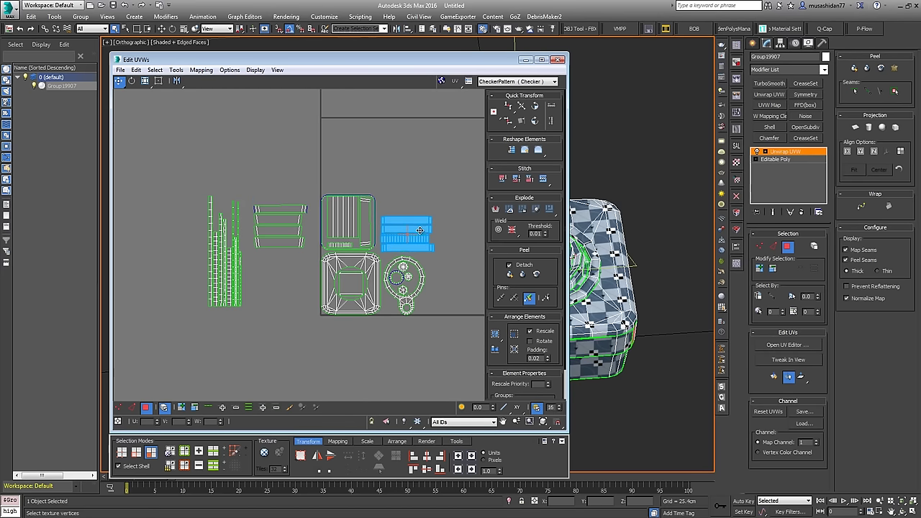
click(535, 107)
drag(419, 221, 407, 210)
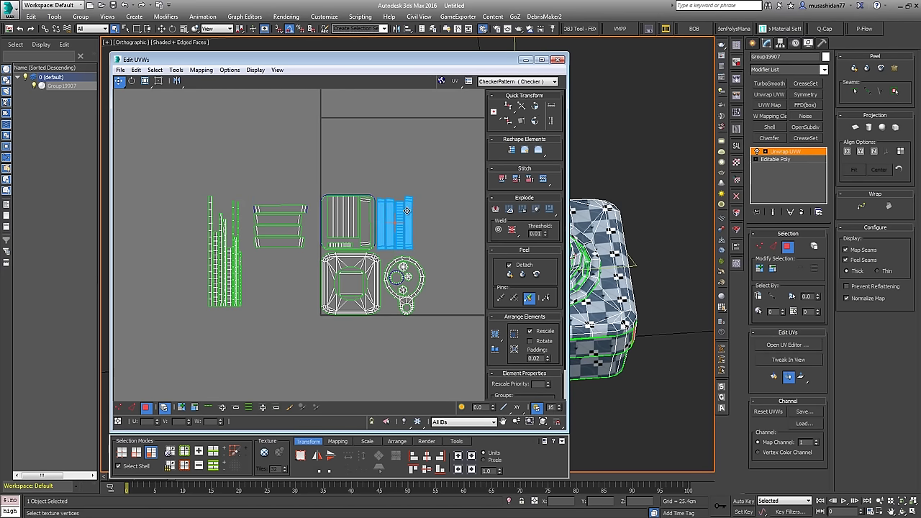
middle_drag(421, 294, 392, 263)
Step: Flip the large ring shell vertically, together with its attached small ring and nested shells
drag(400, 225, 355, 266)
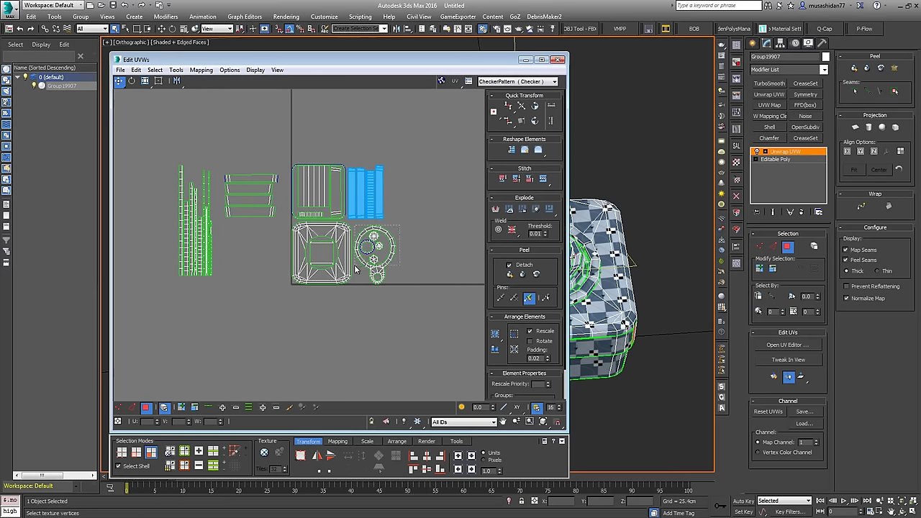
click(356, 274)
right_click(387, 264)
click(395, 282)
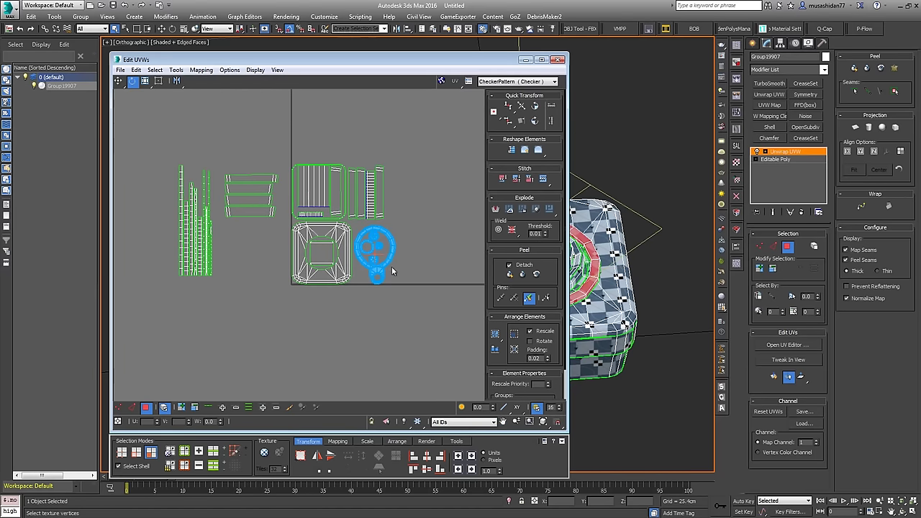
drag(391, 267, 329, 214)
right_click(377, 245)
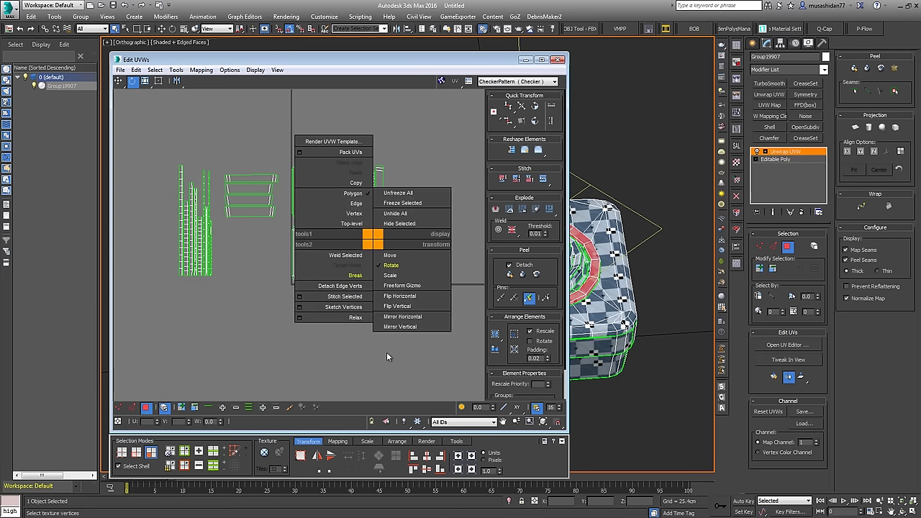
click(402, 306)
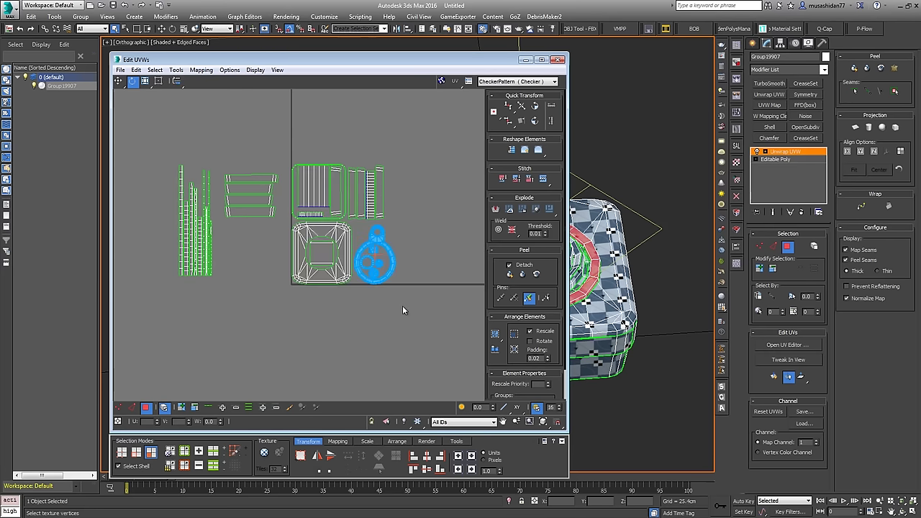
Step: Check the UV layout for flipped shells by selecting the inverted polygons
click(155, 70)
click(184, 158)
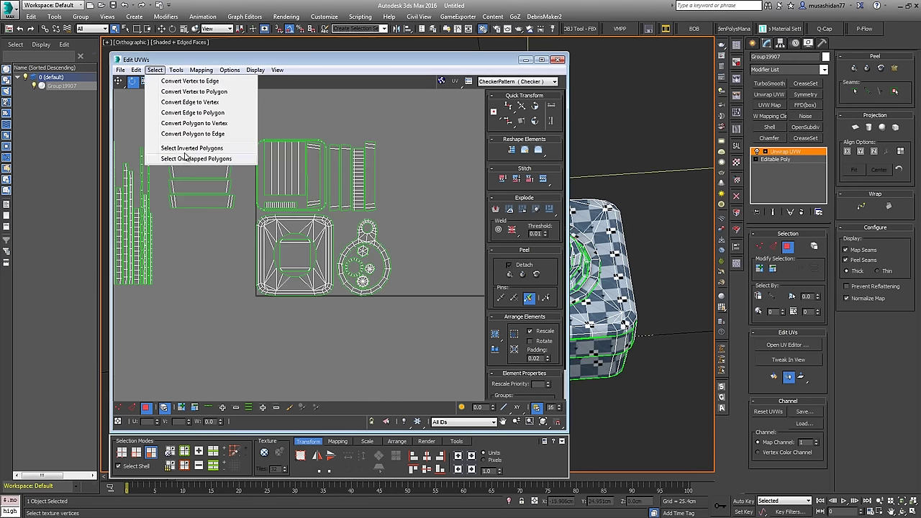
click(186, 157)
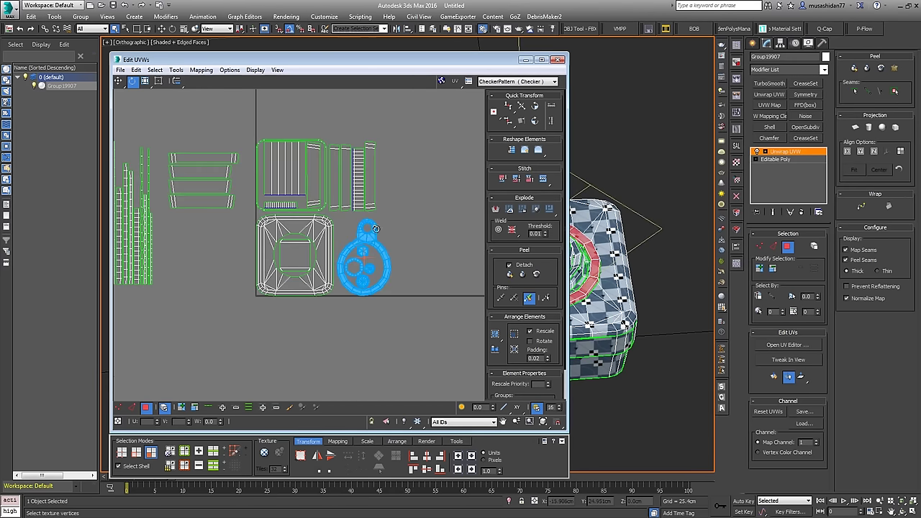
middle_drag(374, 228, 350, 235)
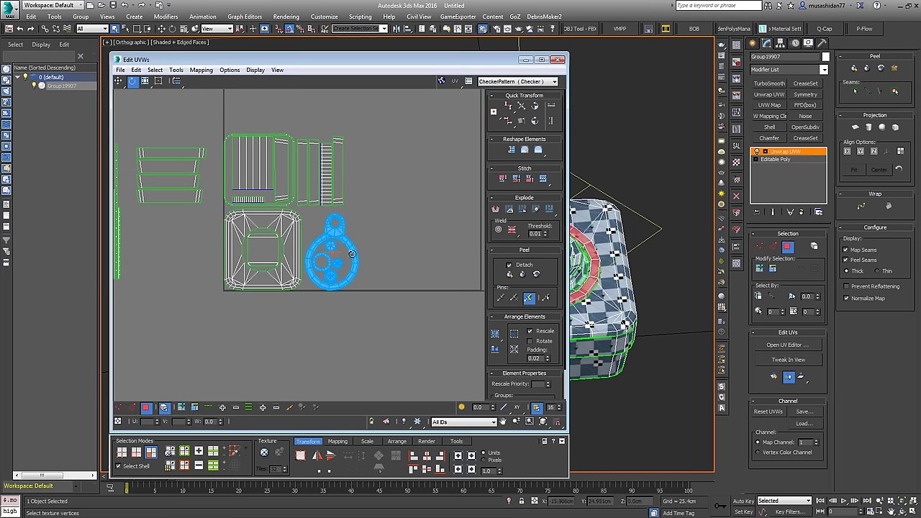
Step: Flip the large ring group vertically again and rotate it about half a turn so its small attached ring points up
right_click(351, 243)
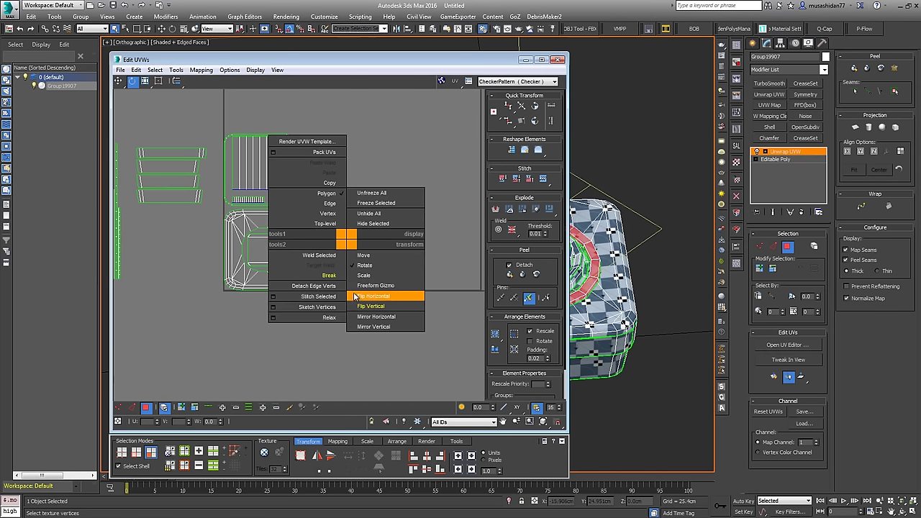
click(360, 305)
drag(349, 263, 276, 182)
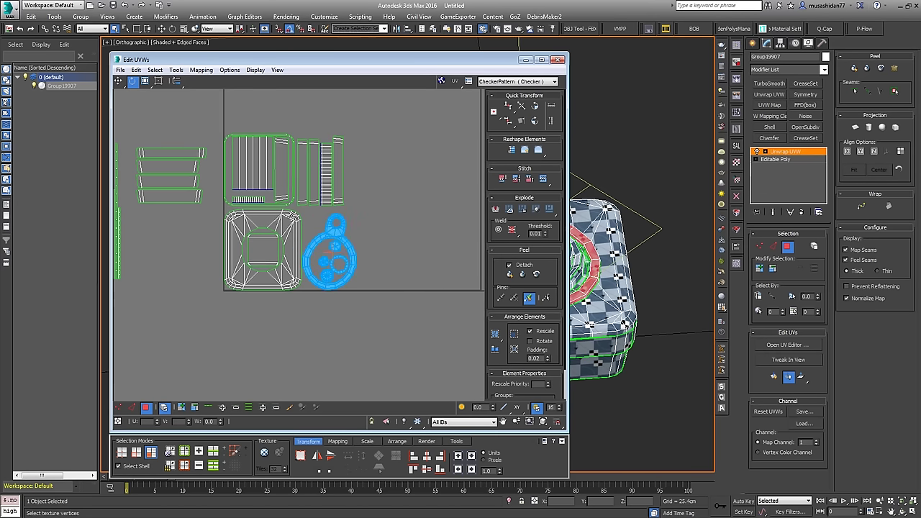
scroll(322, 259, up, 3)
scroll(333, 240, up, 3)
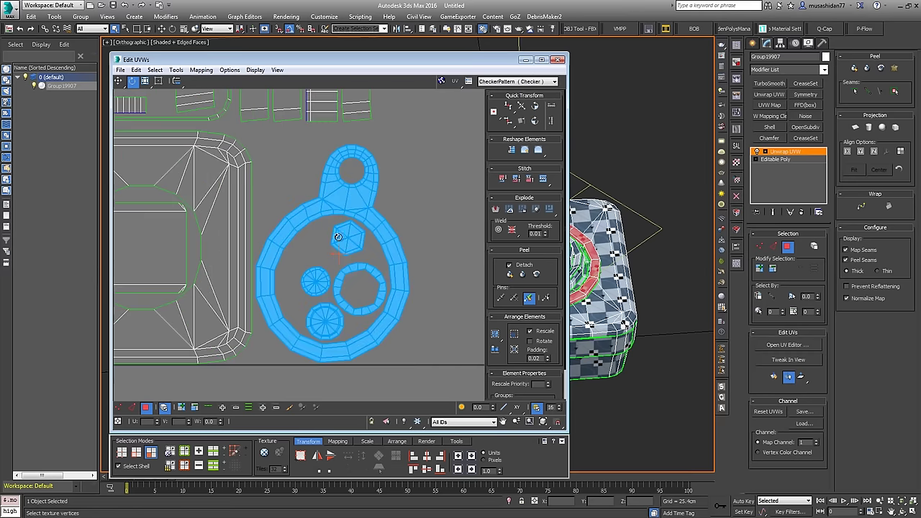
Step: Move the rounded frame shell and its nested shells down until it sits just above the square base shell
middle_drag(336, 317, 355, 365)
scroll(313, 216, down, 4)
scroll(313, 217, down, 3)
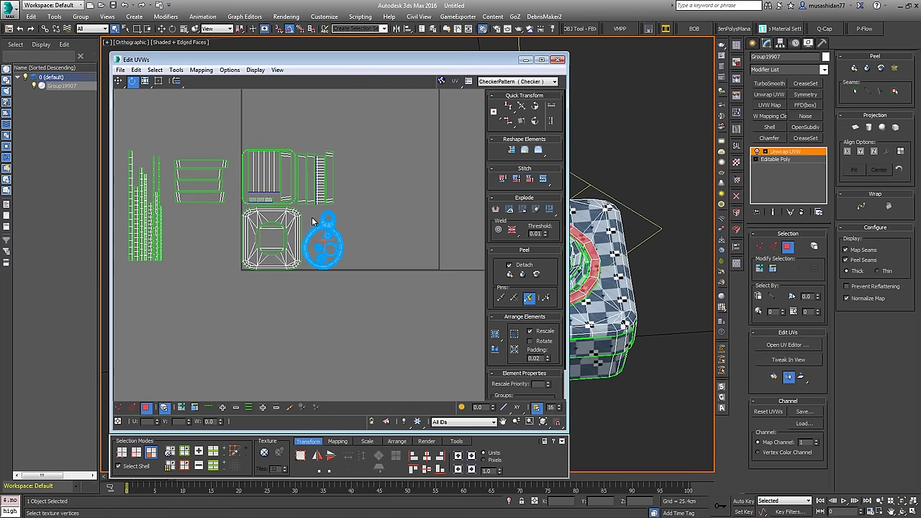
middle_drag(313, 217, 370, 220)
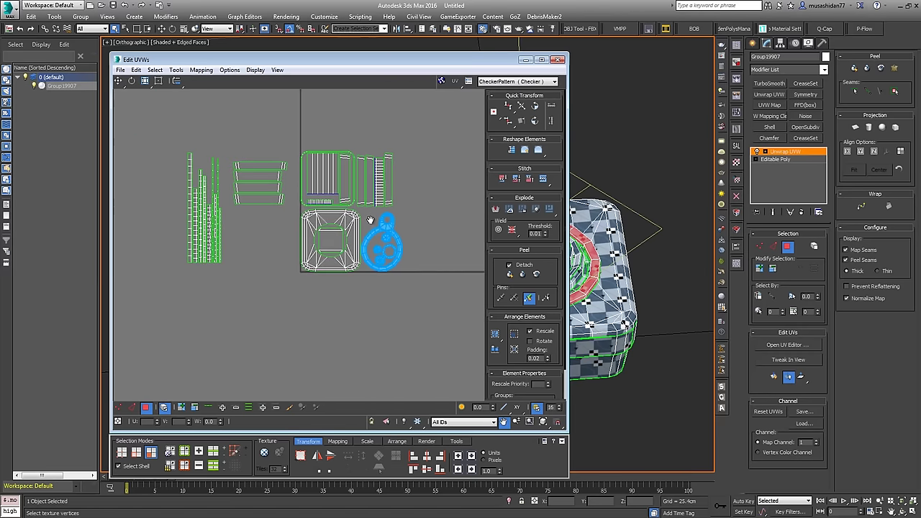
drag(301, 130, 345, 204)
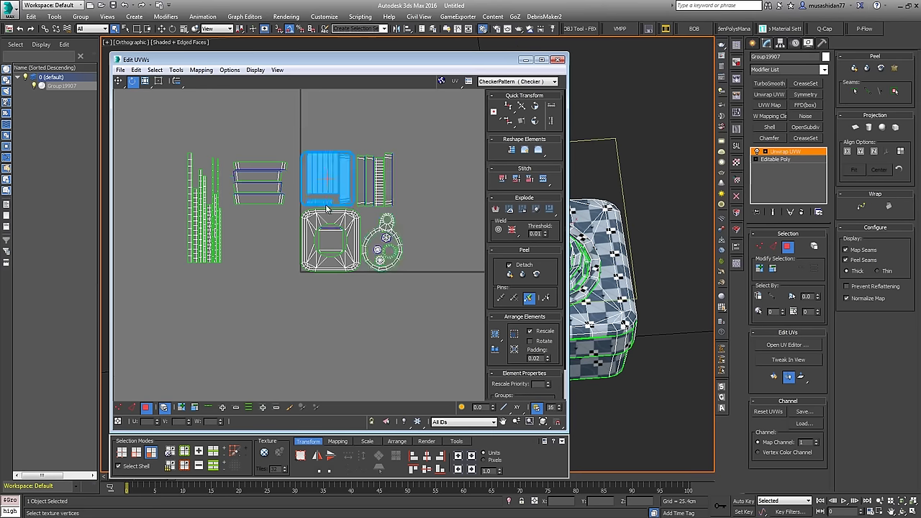
scroll(325, 203, up, 8)
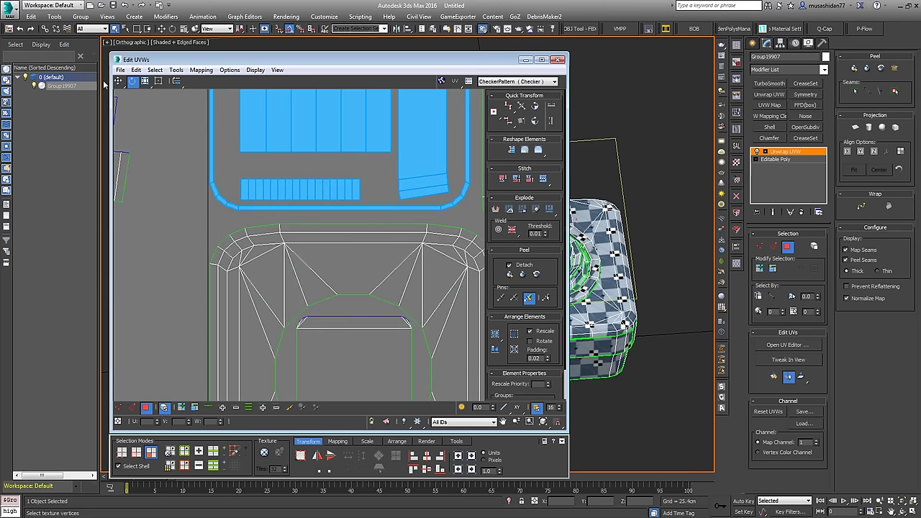
key(w)
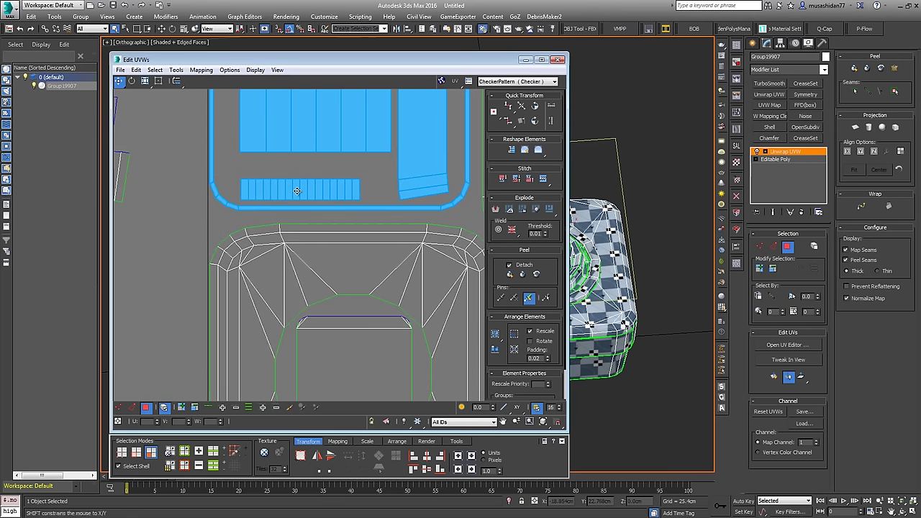
drag(296, 191, 297, 200)
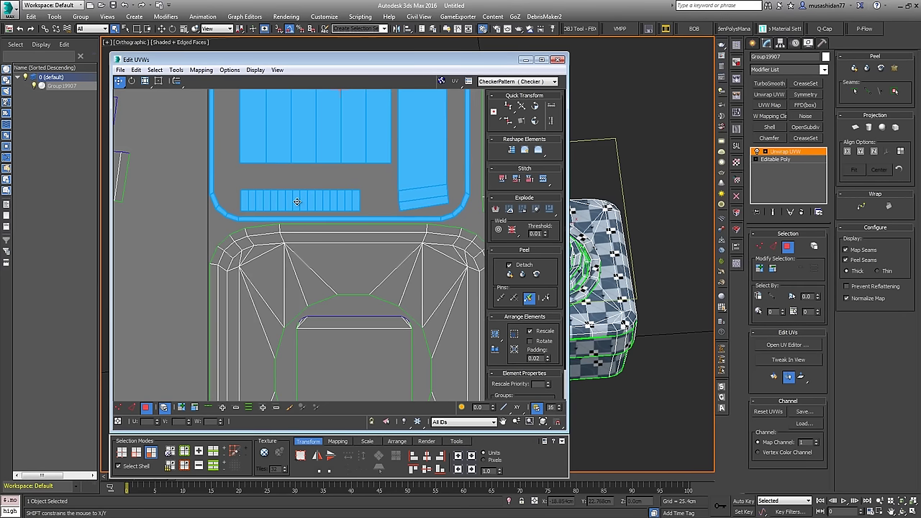
scroll(318, 208, down, 5)
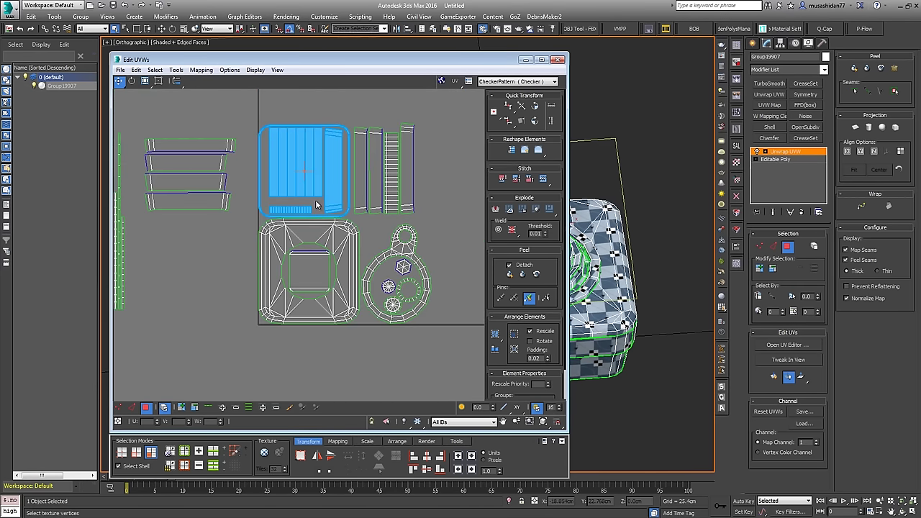
middle_drag(312, 207, 323, 210)
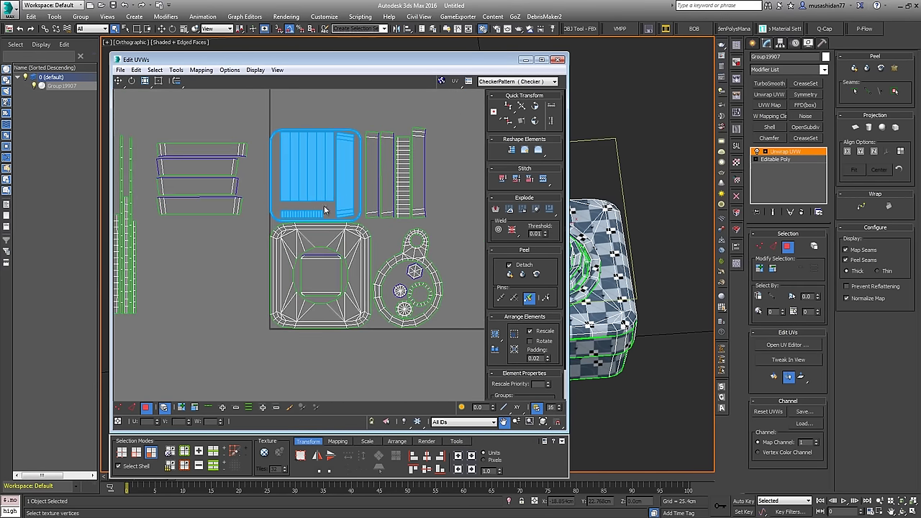
Step: Move the four upright band shells against the side of the rounded frame shell, close to its lower edge
click(369, 180)
scroll(374, 183, up, 5)
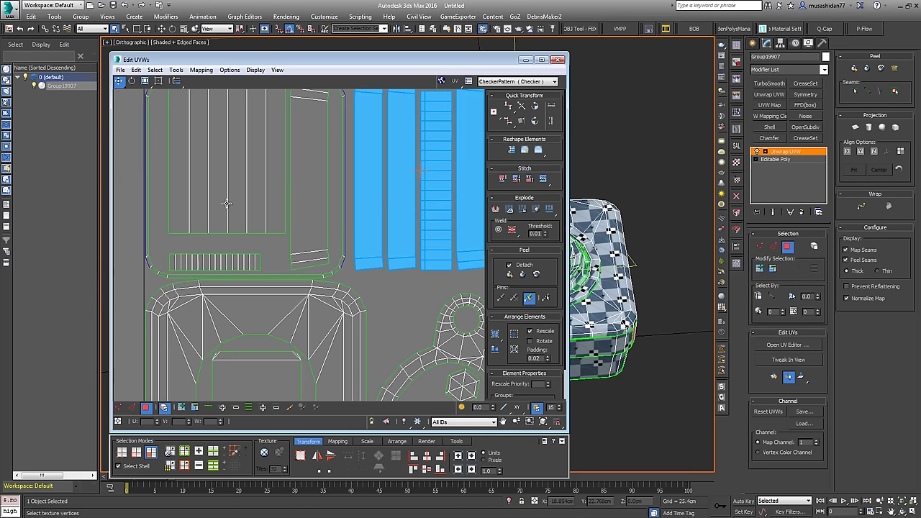
mouse_move(371, 215)
mouse_down()
mouse_move(379, 233)
mouse_move(364, 228)
mouse_up()
scroll(365, 227, down, 8)
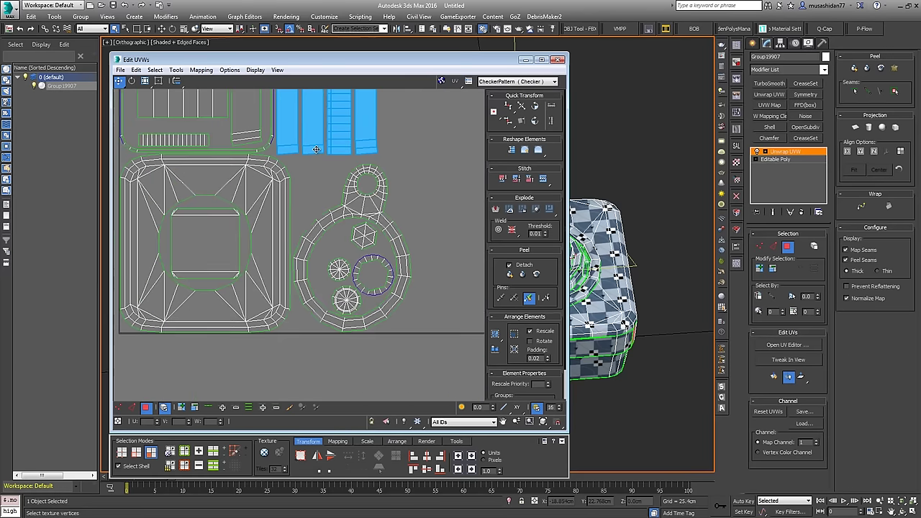
middle_click(338, 208)
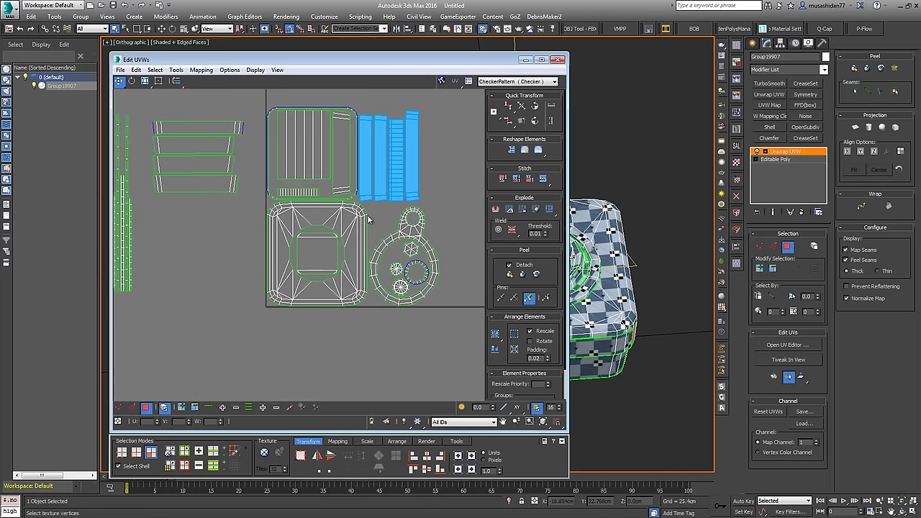
middle_drag(334, 209, 304, 205)
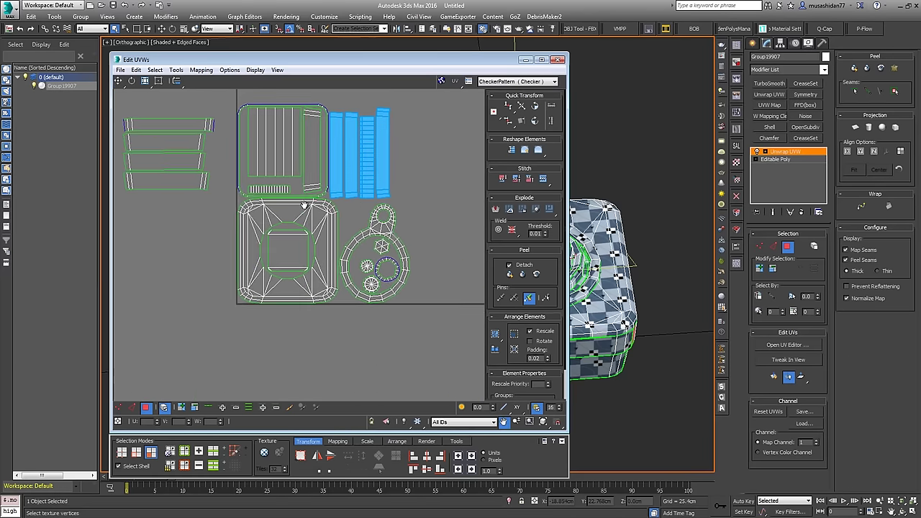
Step: Rotate the large ring group clockwise so its small ring points up and right, and place it beside the square base shell
click(354, 287)
right_click(393, 234)
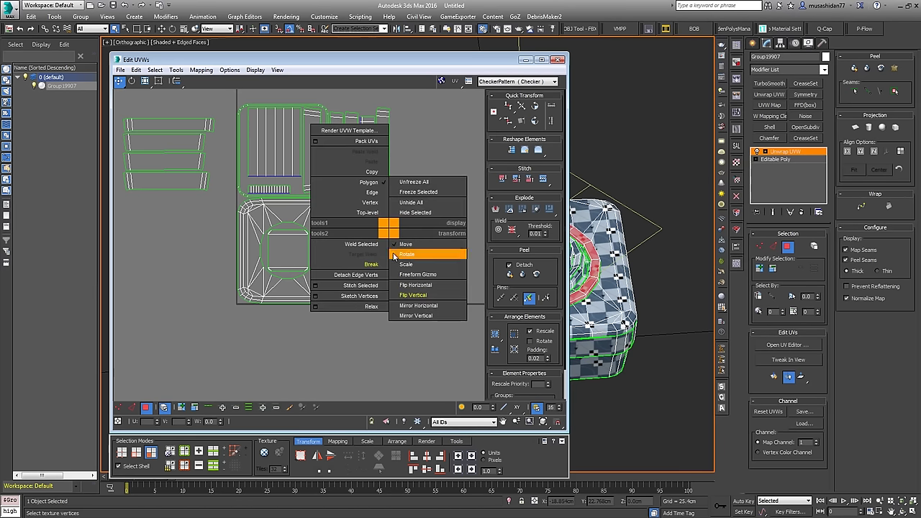
click(462, 255)
mouse_move(387, 231)
mouse_down()
mouse_move(395, 234)
mouse_move(385, 231)
mouse_up()
right_click(396, 238)
click(431, 252)
scroll(379, 243, up, 6)
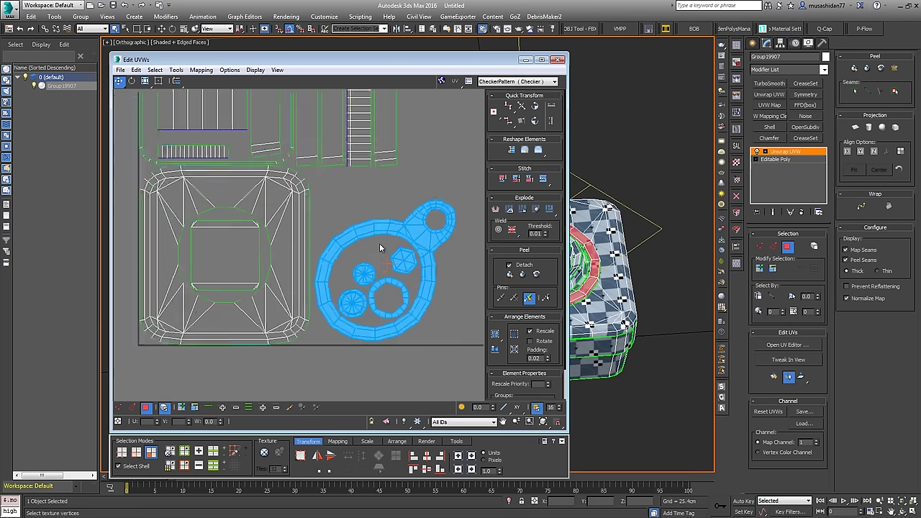
drag(333, 201, 329, 202)
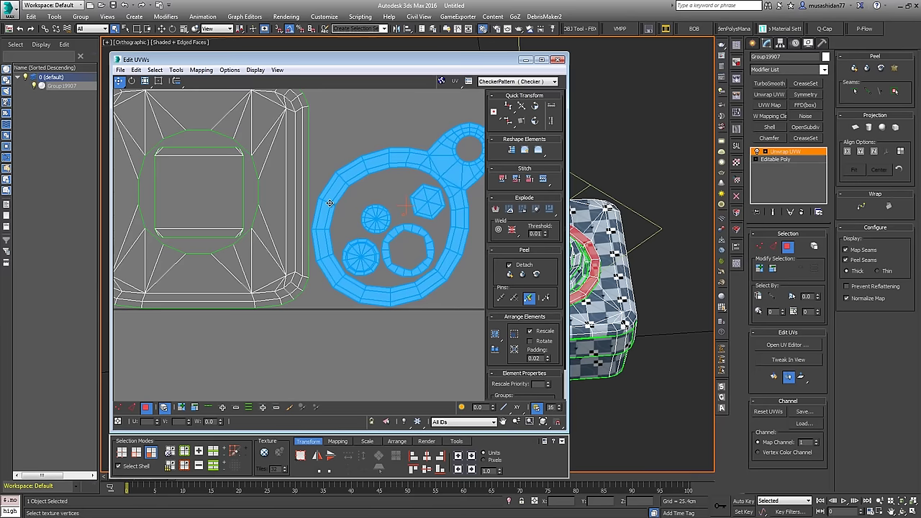
scroll(351, 229, down, 5)
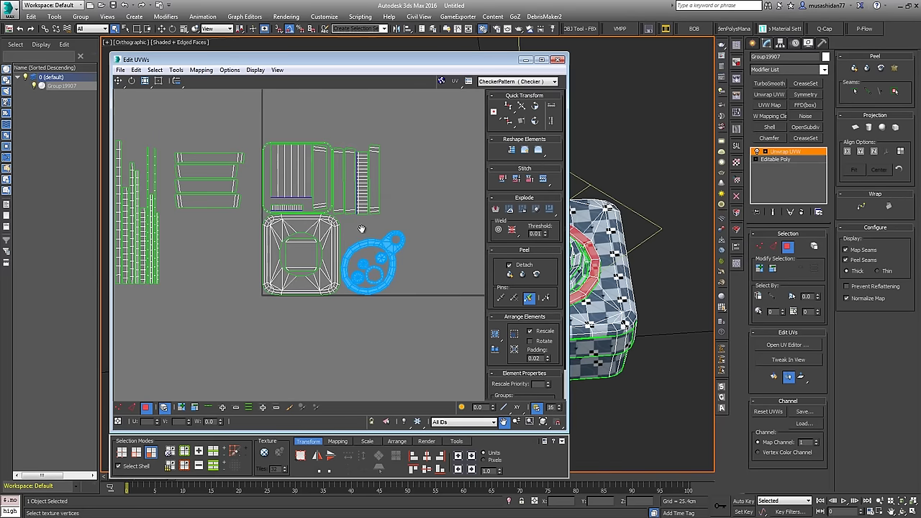
middle_drag(182, 220, 202, 215)
middle_drag(395, 247, 372, 261)
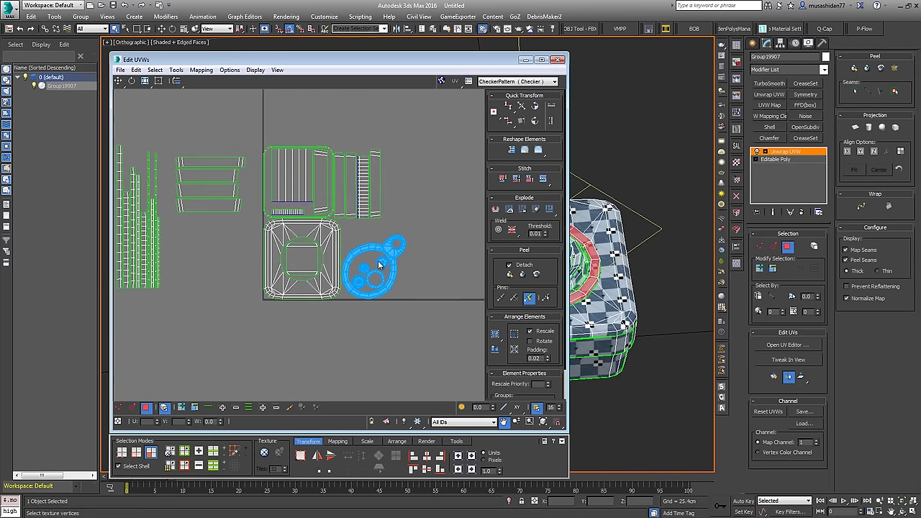
Step: Rotate the large ring group further until its small ring points right, and lower three of the upright band shells to just above it
right_click(391, 243)
click(408, 267)
drag(394, 269, 394, 259)
right_click(394, 271)
click(414, 279)
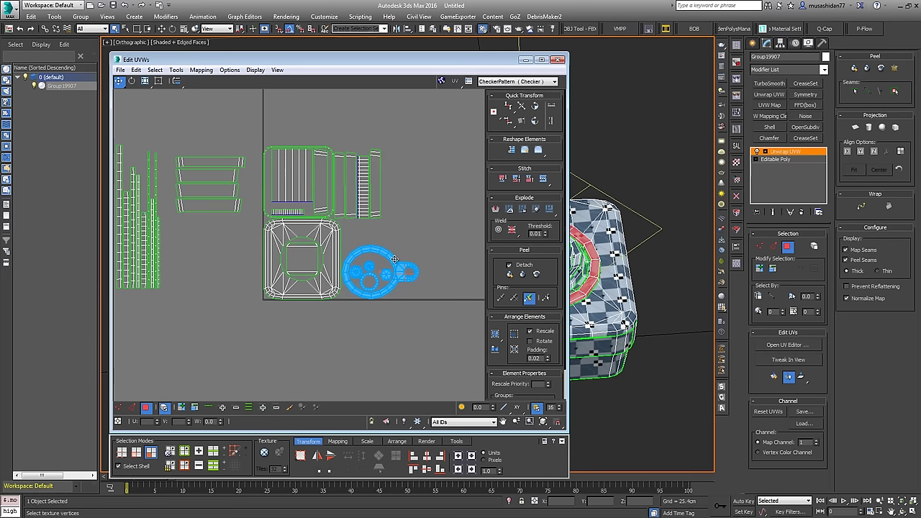
drag(403, 163, 352, 227)
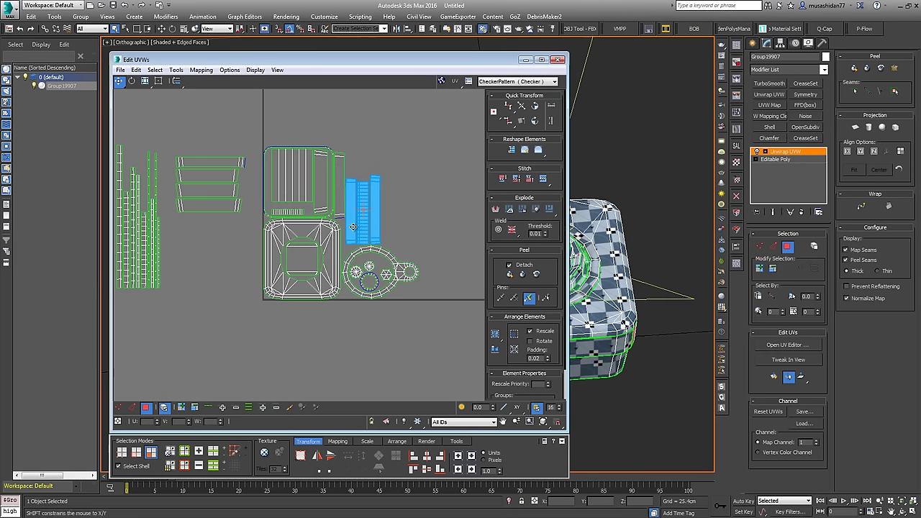
mouse_move(224, 215)
middle_down()
mouse_move(242, 207)
mouse_move(227, 215)
mouse_move(238, 214)
middle_up()
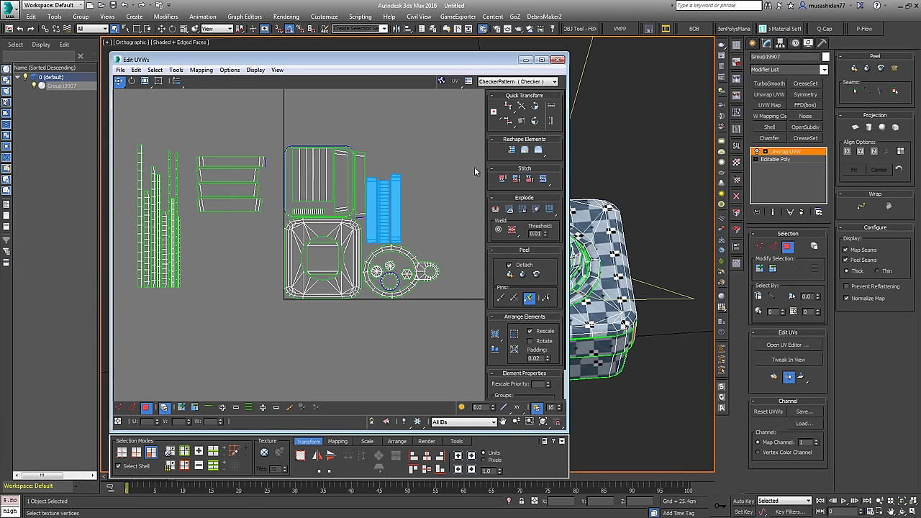
Step: Shift the whole block of arranged shells right to free space along the left edge of the UV square
drag(339, 299, 354, 277)
middle_drag(354, 281, 399, 250)
scroll(348, 283, up, 2)
scroll(280, 269, down, 2)
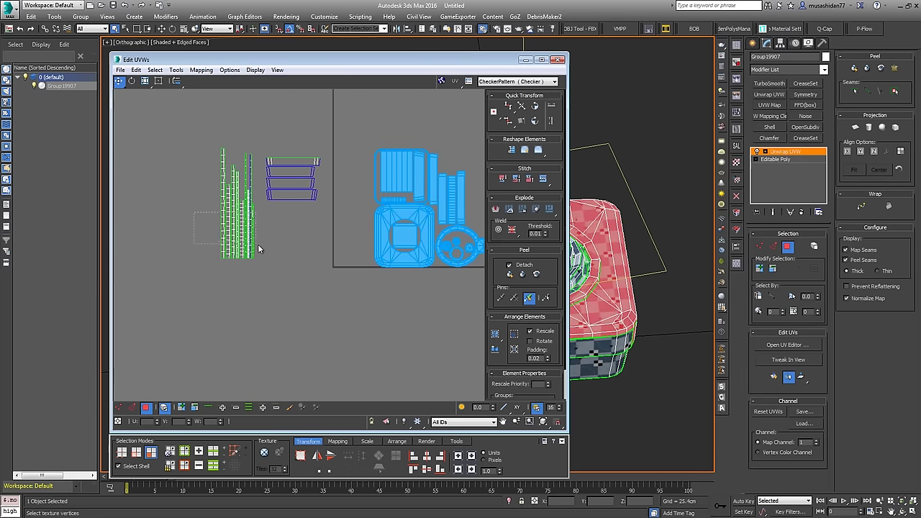
Step: Move the group of long narrow strip shells into the lower-left corner of the UV square
click(242, 244)
drag(242, 244, 352, 241)
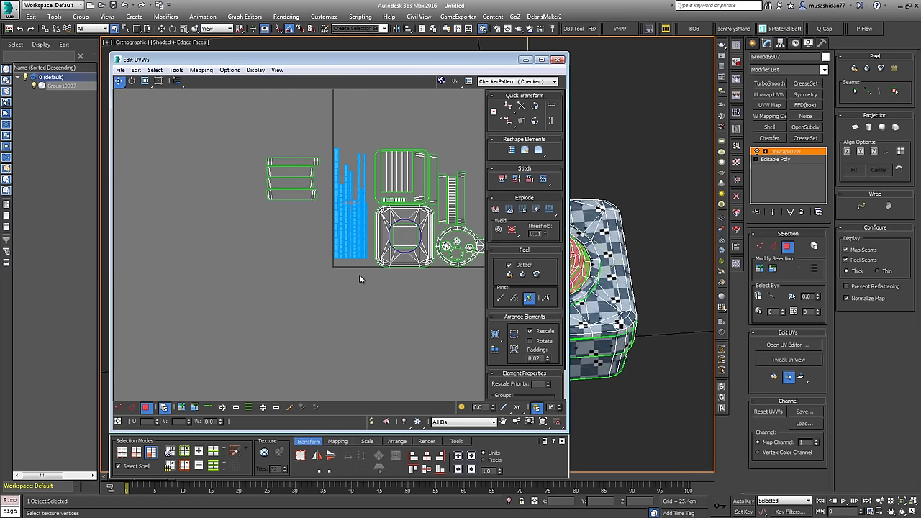
scroll(319, 225, up, 4)
drag(294, 173, 286, 214)
scroll(331, 180, down, 6)
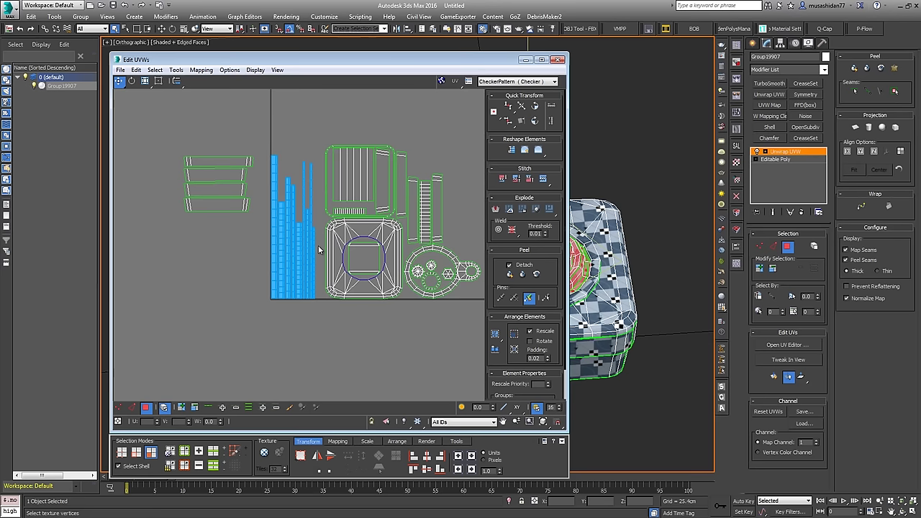
Step: Move the block of frame, base, band and ring shells left, tight against the long strip shells
drag(341, 122, 459, 296)
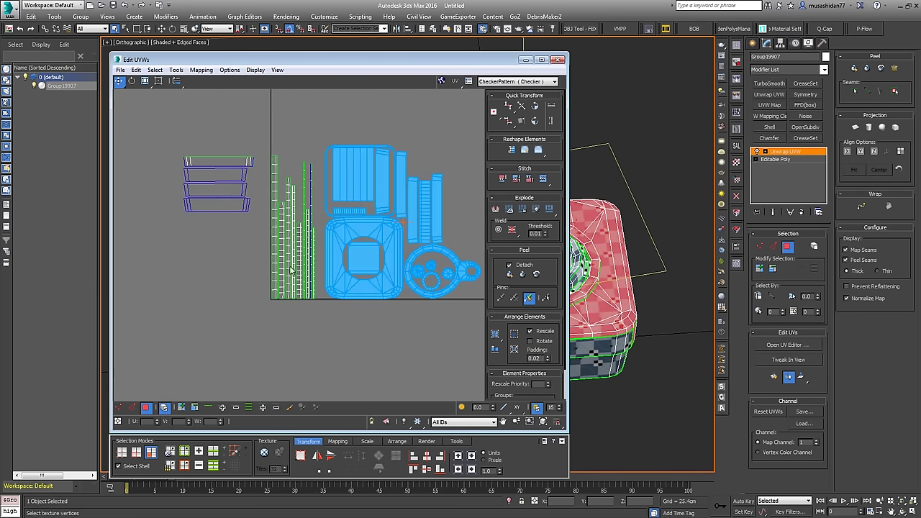
drag(334, 232, 326, 235)
middle_drag(327, 234, 310, 270)
Step: Rotate the upper two stacked band shells 90 degrees beside the upright bands, and place the lower two horizontally above them
click(198, 200)
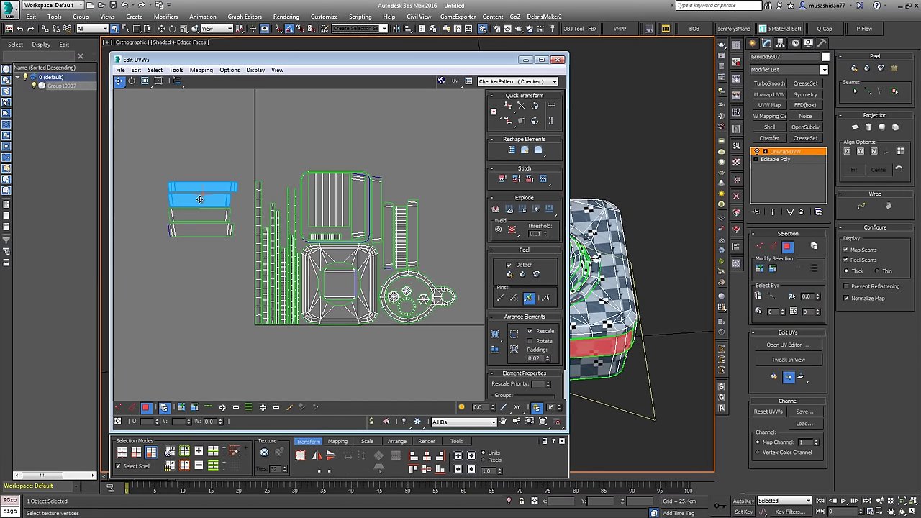
click(536, 106)
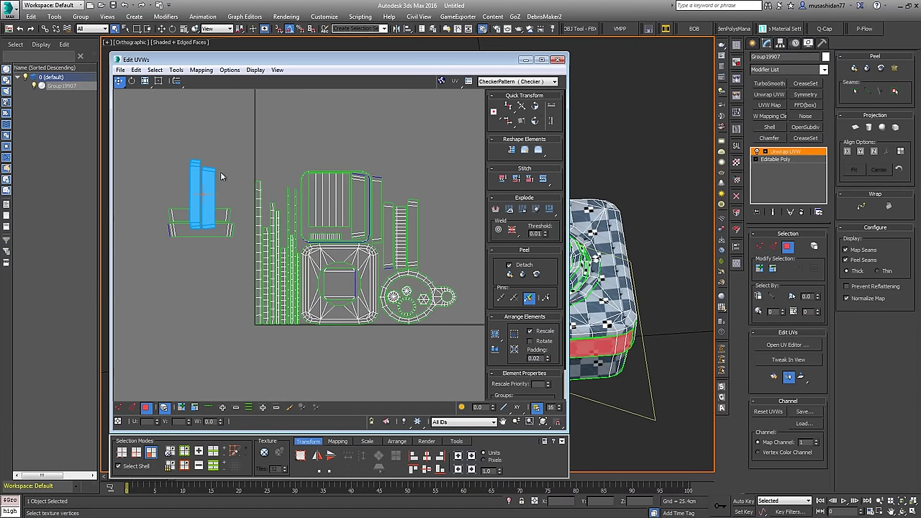
drag(220, 175, 435, 219)
middle_drag(464, 244, 446, 237)
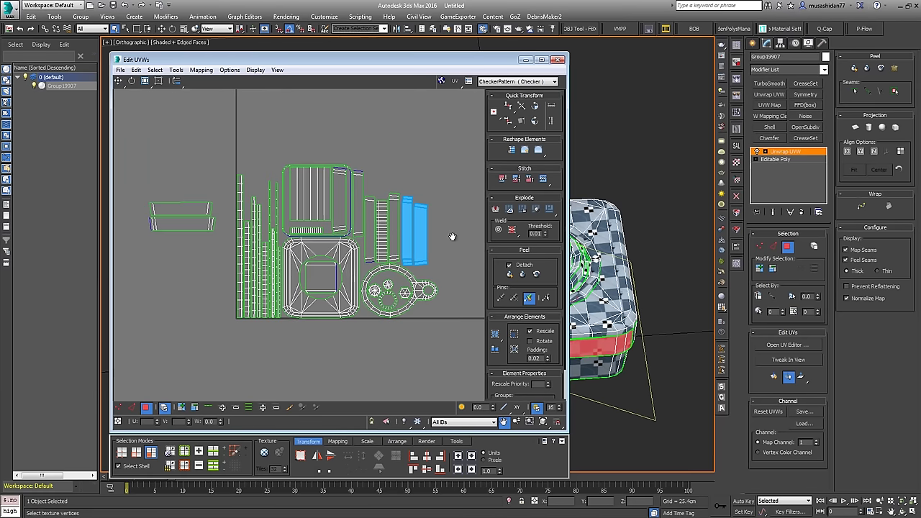
click(165, 208)
drag(192, 210, 408, 171)
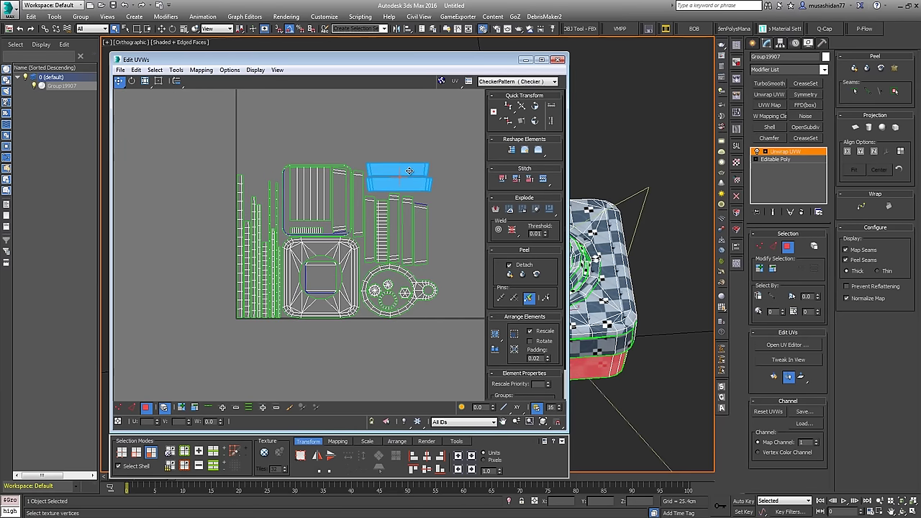
Step: Select all shells and scale them up proportionally from the lower-left corner to span the full width of the UV square
scroll(402, 198, down, 3)
scroll(379, 190, down, 2)
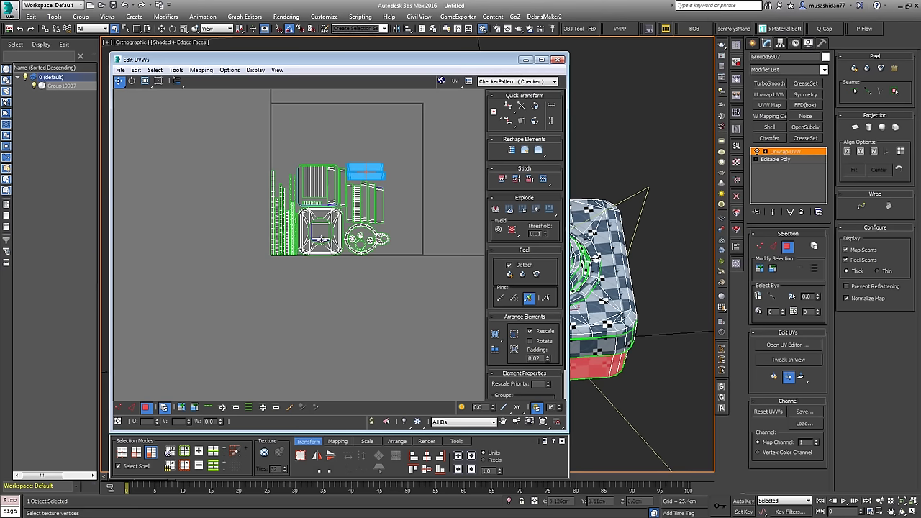
middle_drag(359, 249, 331, 283)
drag(228, 175, 379, 304)
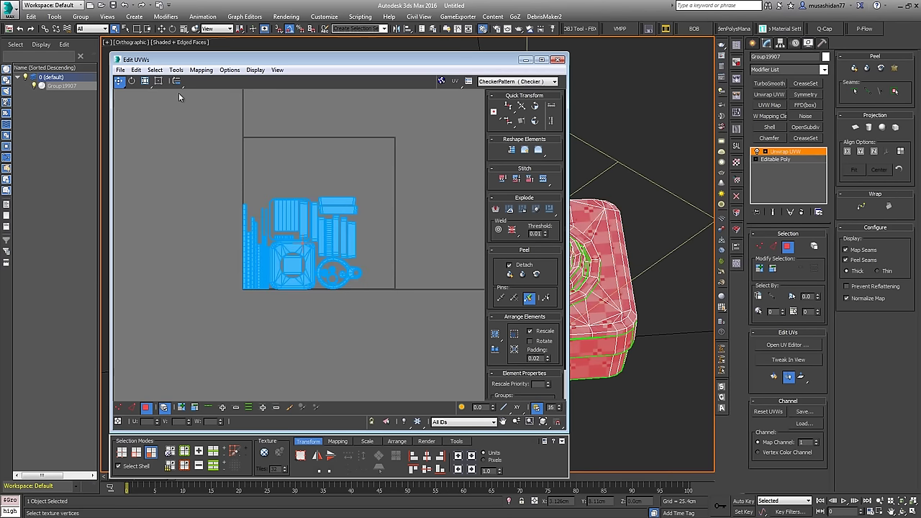
click(159, 81)
drag(362, 197, 394, 174)
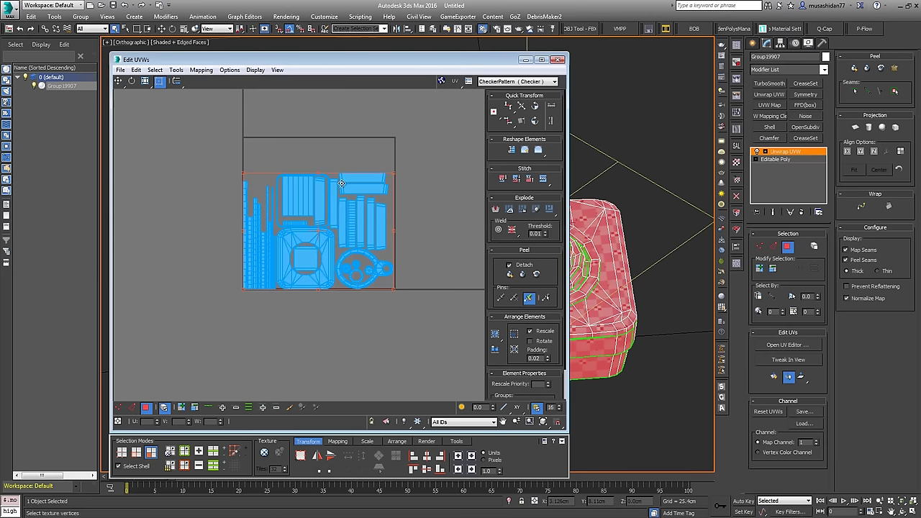
click(421, 216)
middle_drag(386, 189, 372, 193)
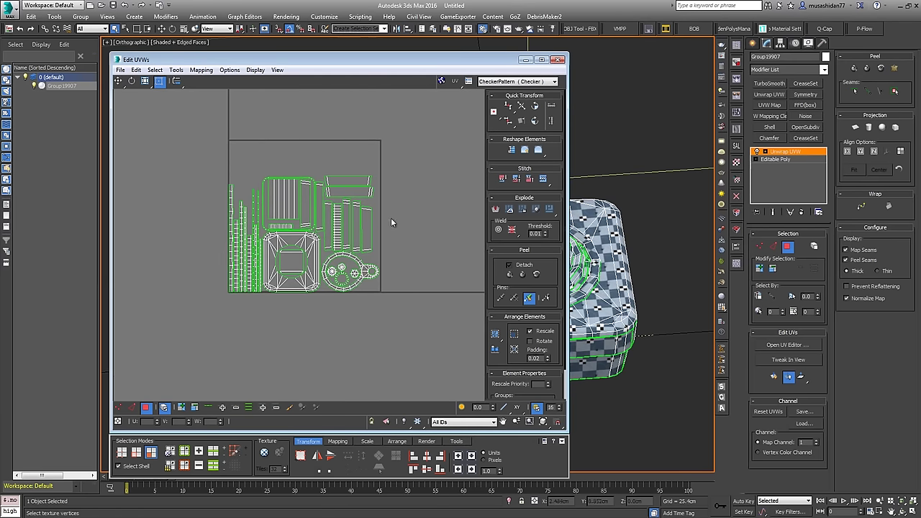
Step: Move the two horizontal band shells to the left edge of the UV square, above the long strips and the rounded frame shell
middle_drag(399, 212, 414, 230)
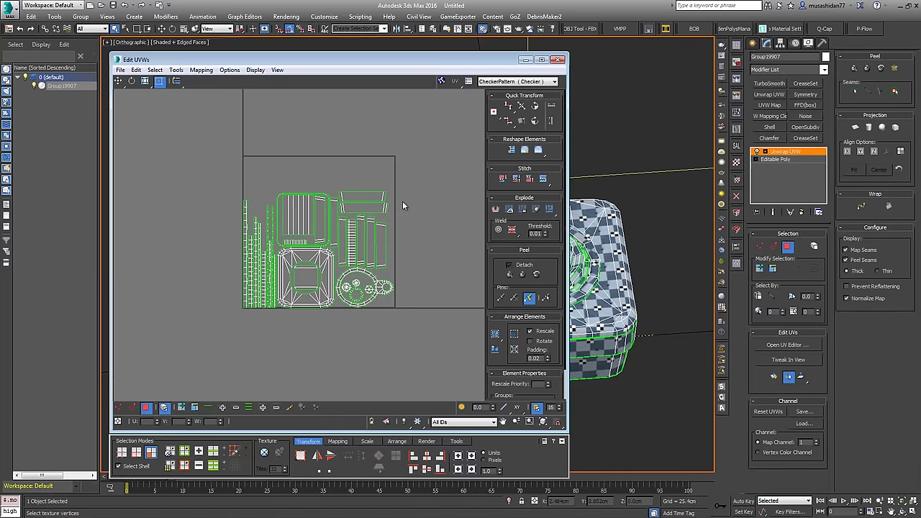
click(362, 202)
drag(377, 197, 286, 175)
scroll(286, 175, up, 3)
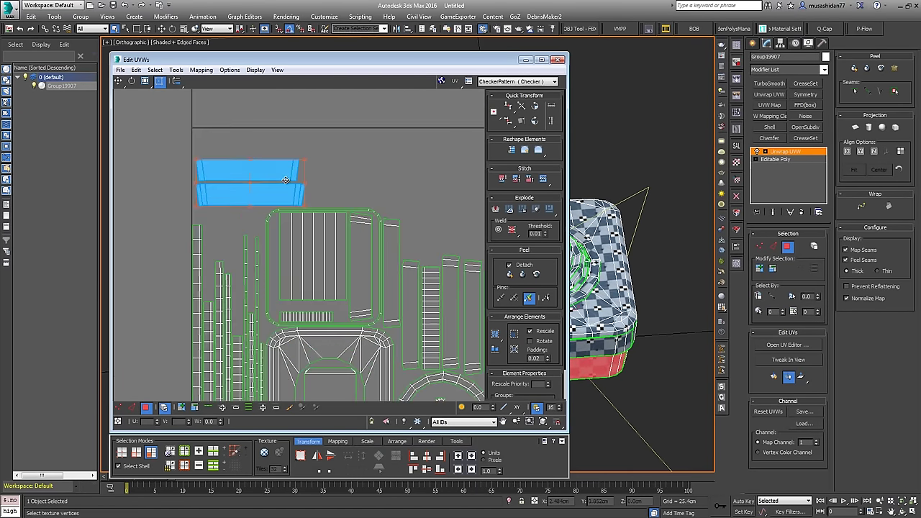
scroll(287, 174, down, 1)
middle_drag(276, 198, 271, 165)
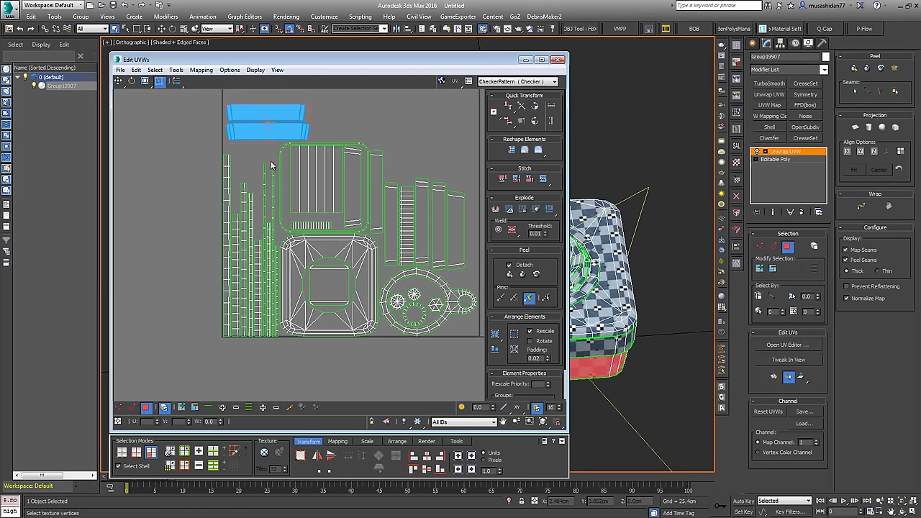
Step: Move five upright strip shells out beside the UV square and shift the frame, base, band and ring block against the remaining strips
drag(259, 154, 188, 277)
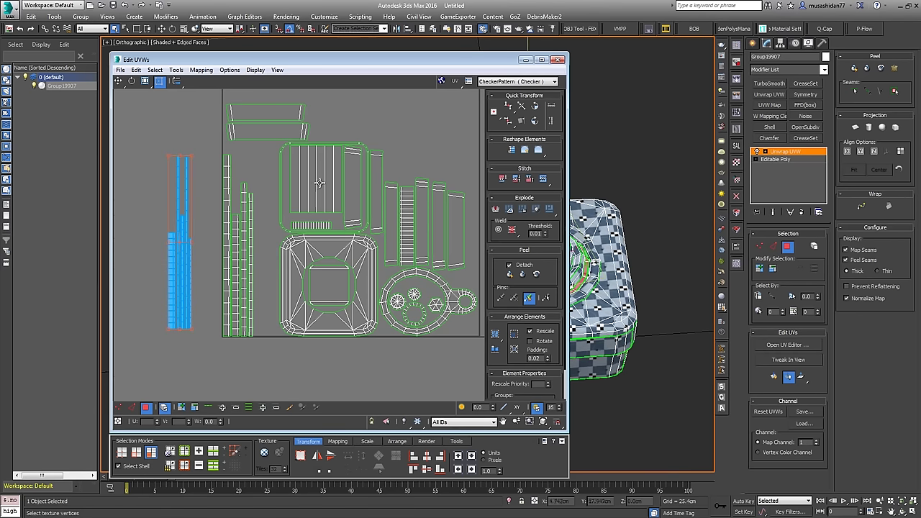
mouse_move(327, 178)
middle_down()
mouse_move(339, 187)
mouse_move(329, 193)
middle_up()
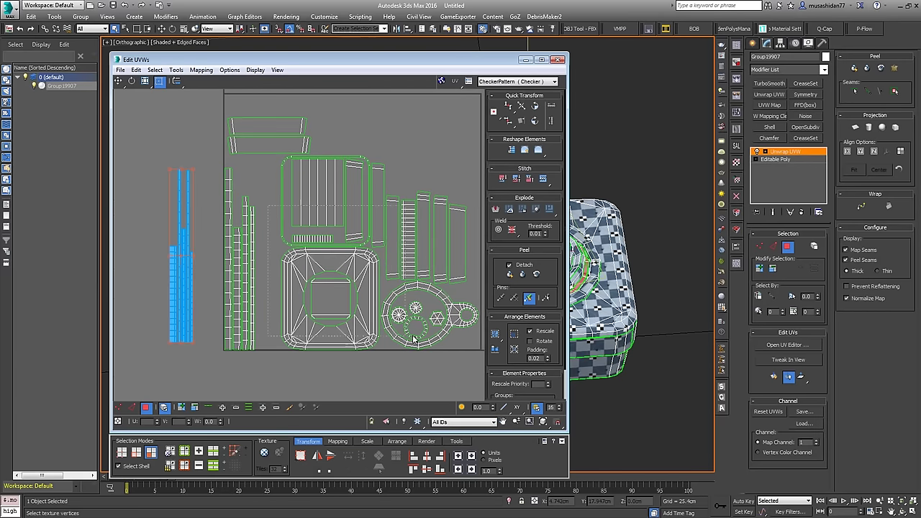
drag(412, 336, 465, 328)
drag(331, 220, 286, 219)
scroll(325, 153, up, 5)
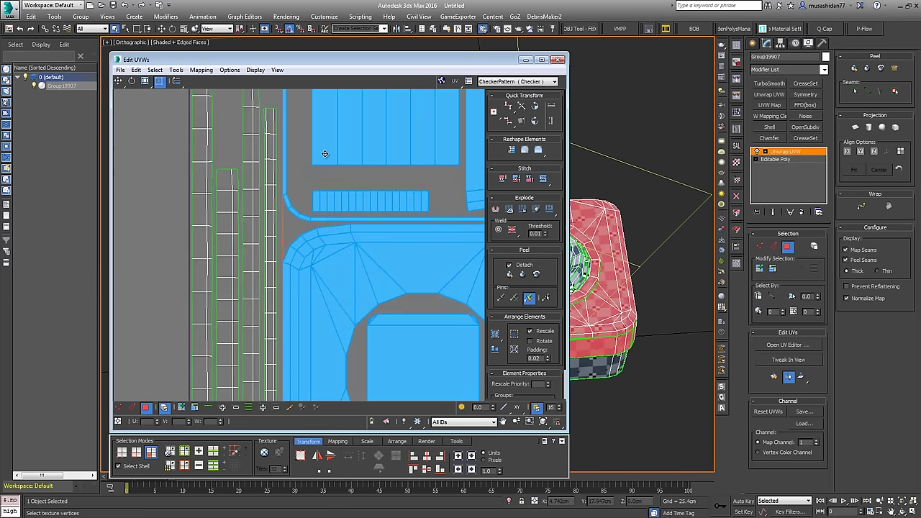
drag(325, 153, 323, 154)
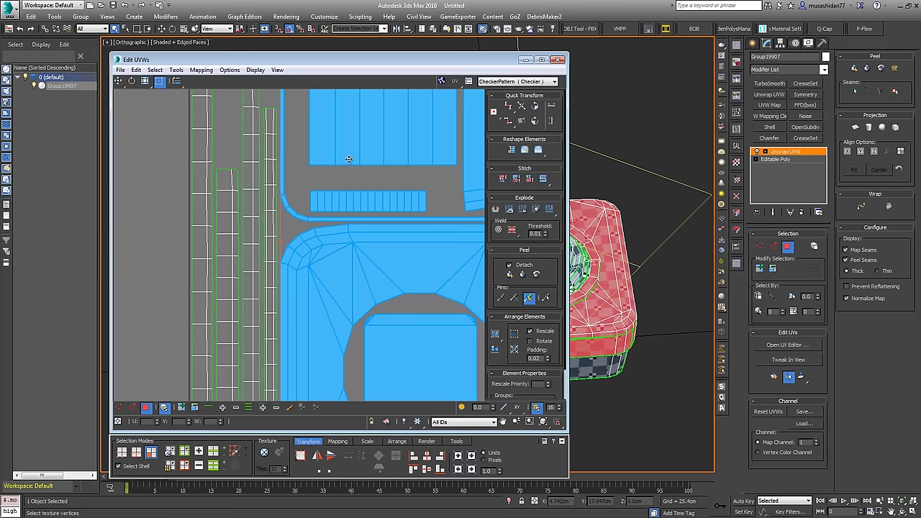
scroll(349, 159, down, 3)
middle_drag(335, 328, 329, 259)
scroll(331, 259, up, 5)
middle_drag(329, 335, 332, 401)
scroll(339, 234, down, 5)
middle_drag(352, 178, 294, 266)
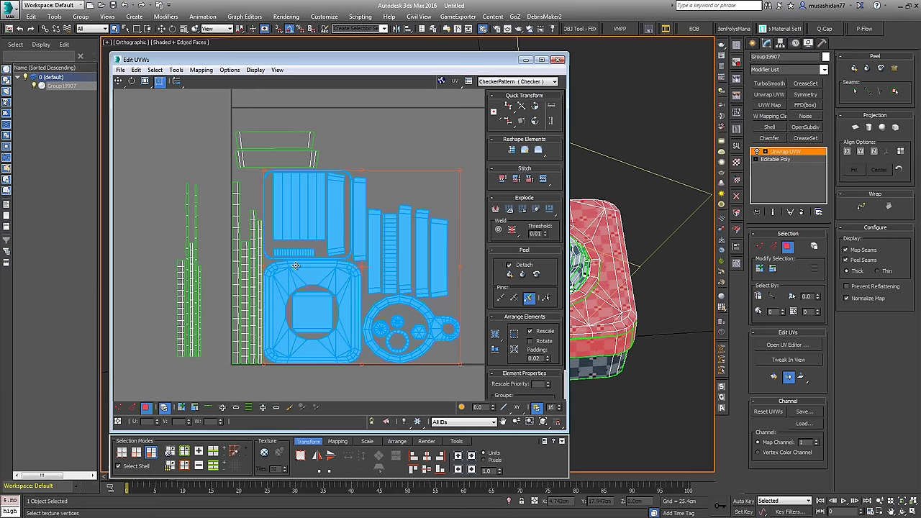
click(386, 148)
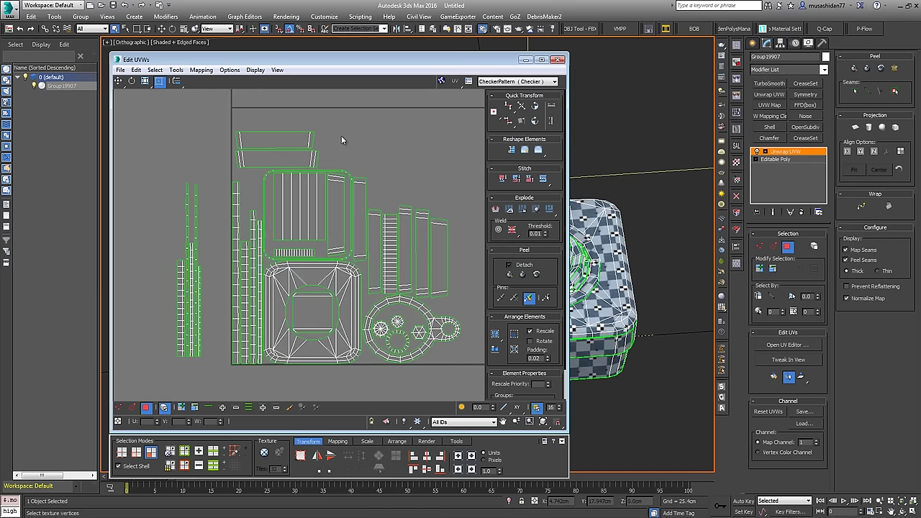
Step: Move the two horizontal band shells down onto the empty space directly above the upright bands
middle_drag(370, 149, 287, 132)
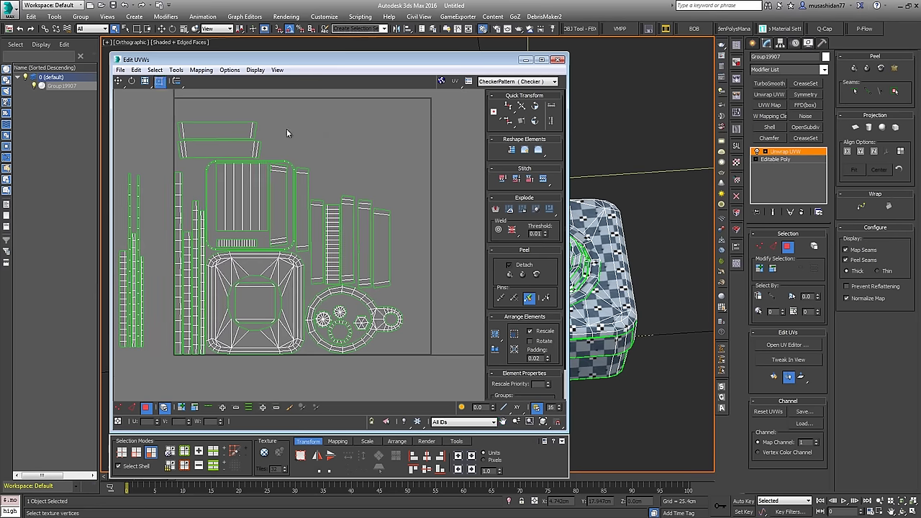
click(230, 147)
drag(232, 134, 366, 168)
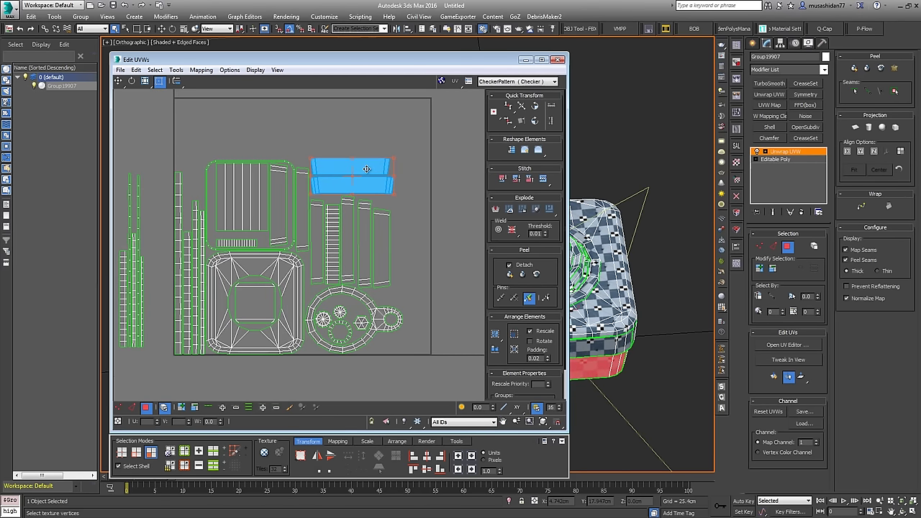
Step: Move the five strip shells from outside the UV square to above the horizontal bands and rotate them 90 degrees
middle_drag(172, 271, 233, 252)
drag(168, 236, 396, 129)
click(535, 105)
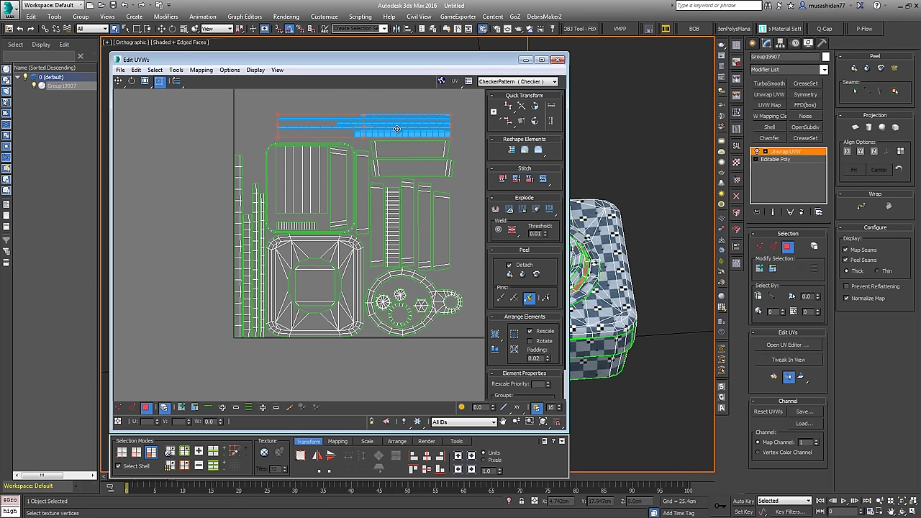
click(400, 107)
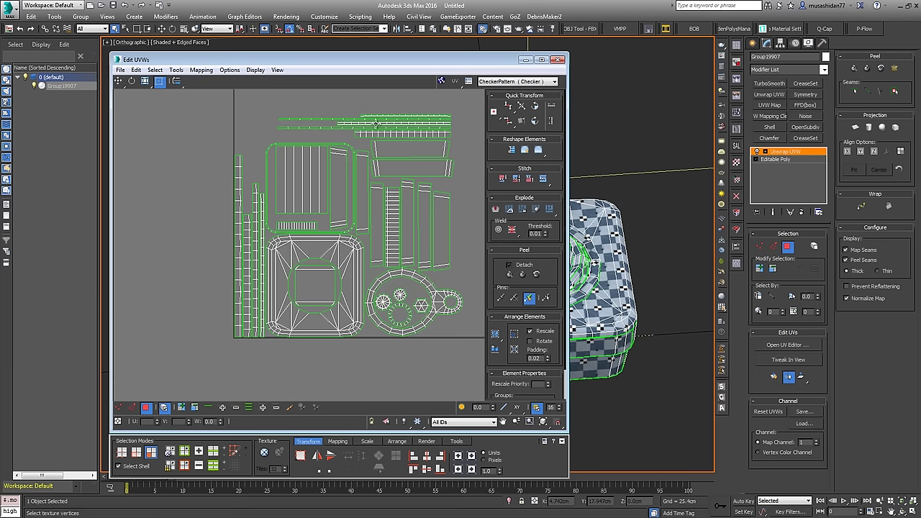
Step: Stack four horizontal strip shells in rows from the UV square's left edge above the rounded frame, leaving the wider strip over the bands
drag(376, 124, 276, 139)
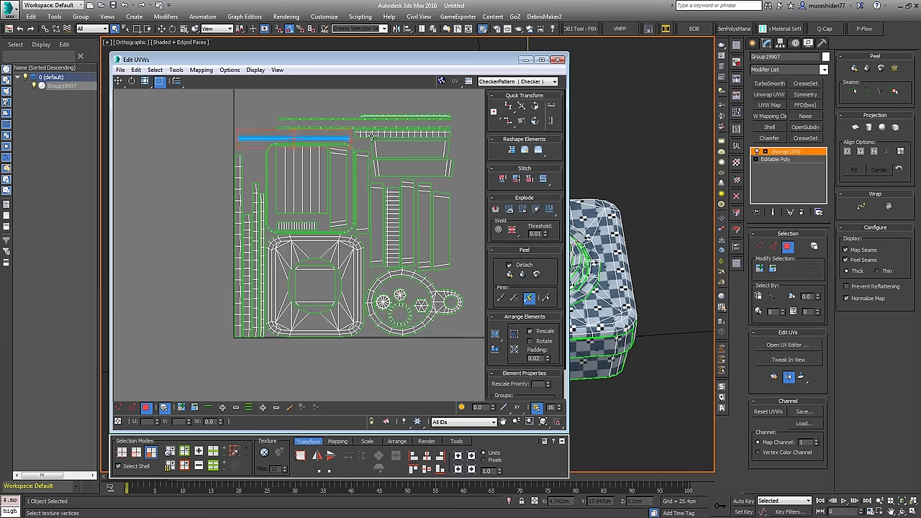
drag(371, 134, 374, 137)
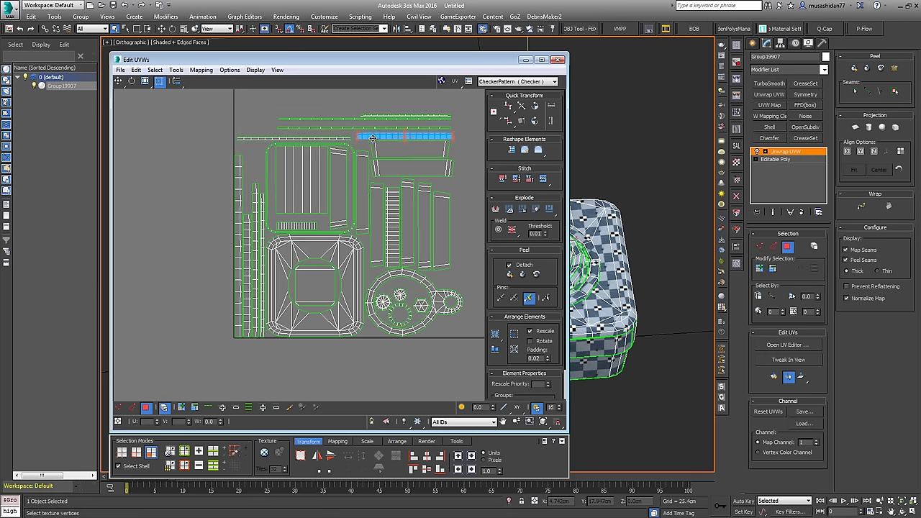
click(313, 109)
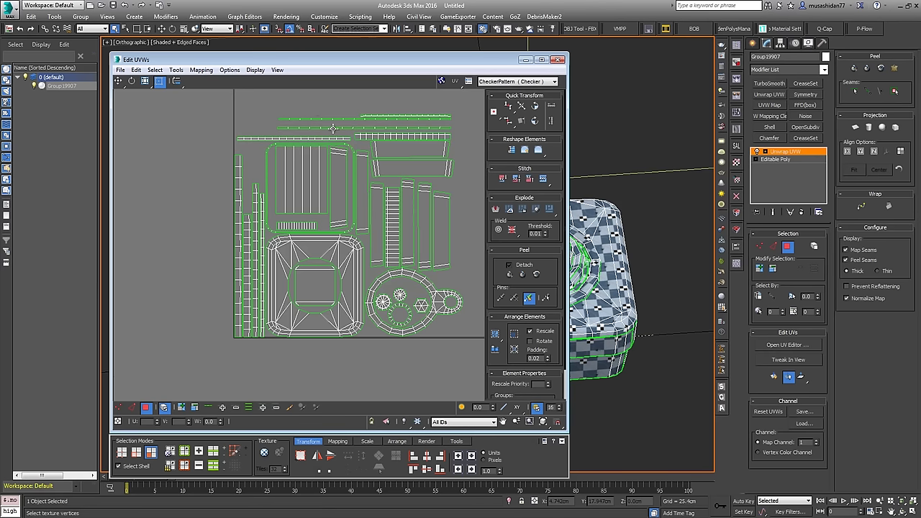
drag(395, 116, 270, 132)
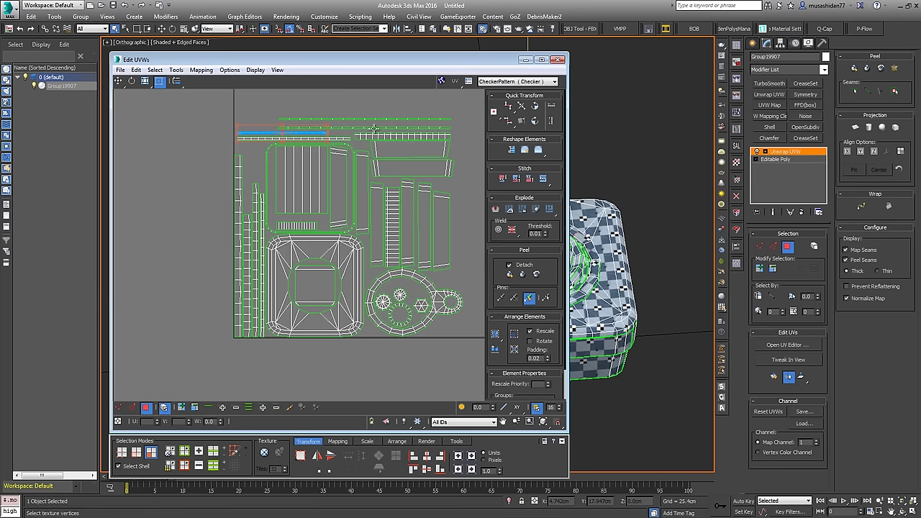
drag(374, 128, 299, 124)
click(338, 118)
Step: Select all shells and scale them up proportionally from the lower-left corner to span the UV square's full width
scroll(270, 154, down, 4)
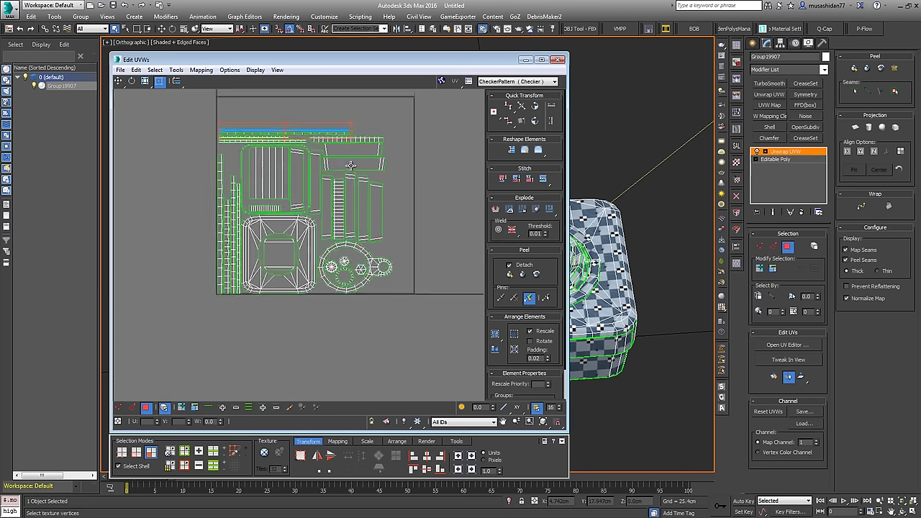
key(ctrl+a)
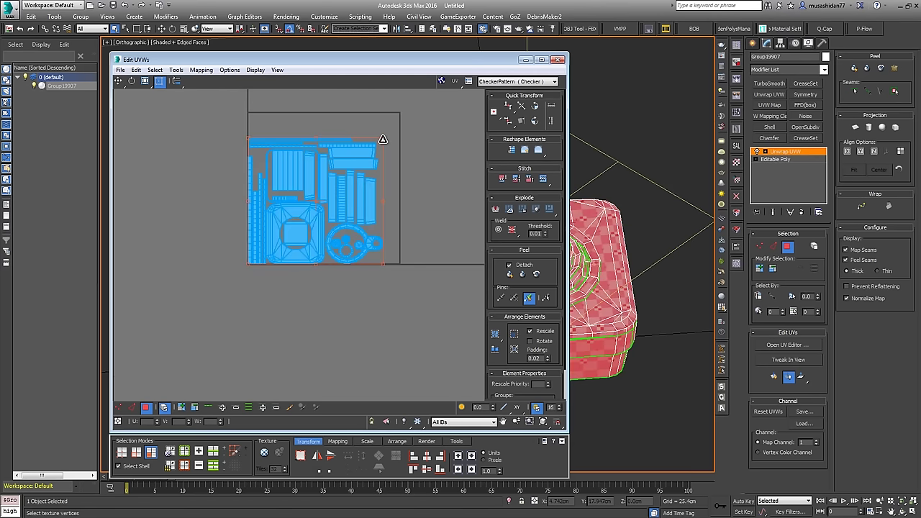
drag(381, 138, 396, 124)
Step: Examine the spacing between the horizontal strips, the upright strips, the rounded frame and the UV square's left edge
scroll(284, 145, up, 5)
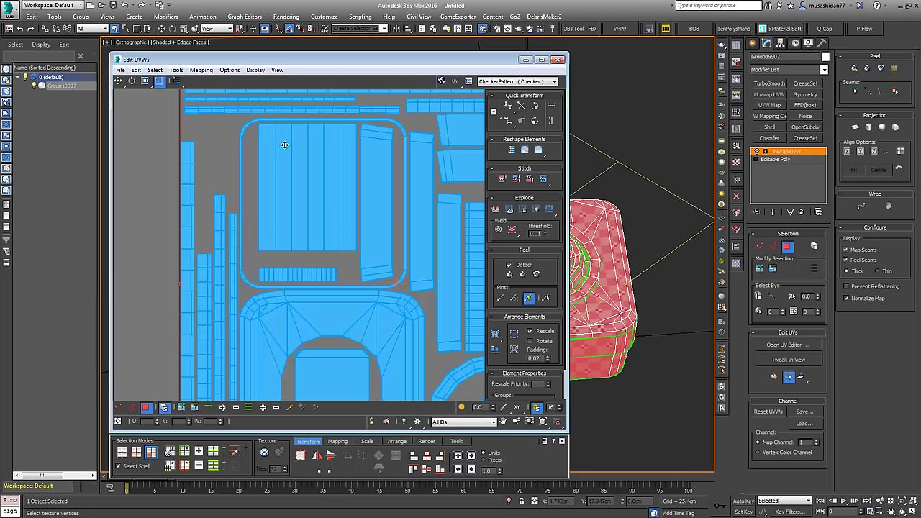
middle_drag(246, 212, 204, 283)
scroll(320, 197, up, 3)
middle_drag(250, 195, 283, 201)
scroll(283, 202, down, 2)
middle_drag(166, 228, 249, 235)
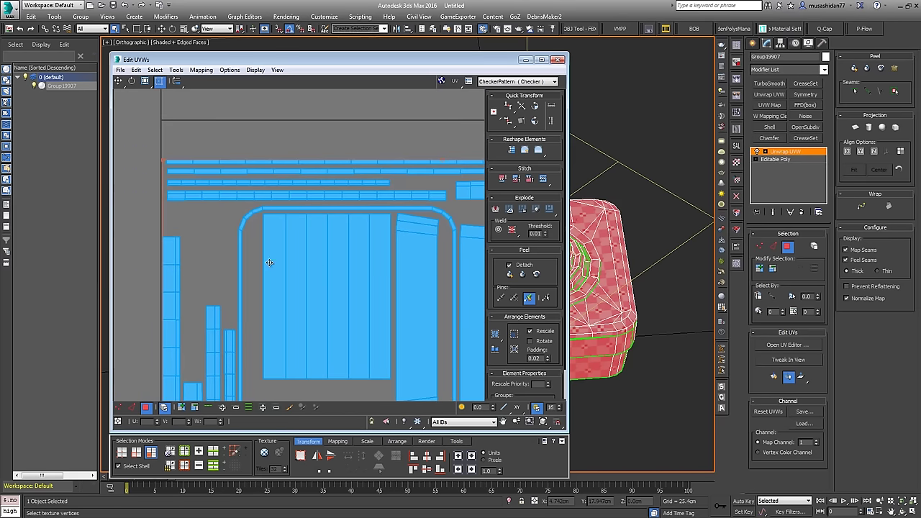
scroll(269, 263, down, 8)
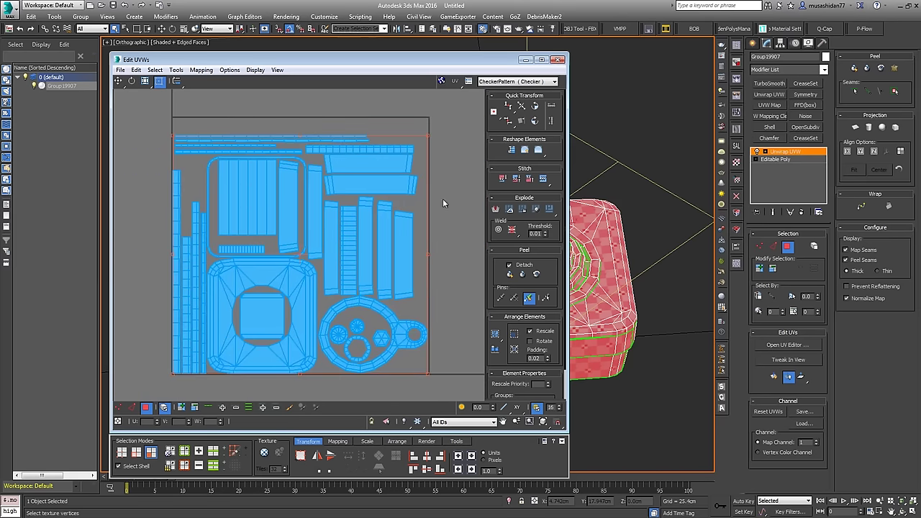
middle_drag(267, 250, 332, 277)
scroll(266, 200, up, 4)
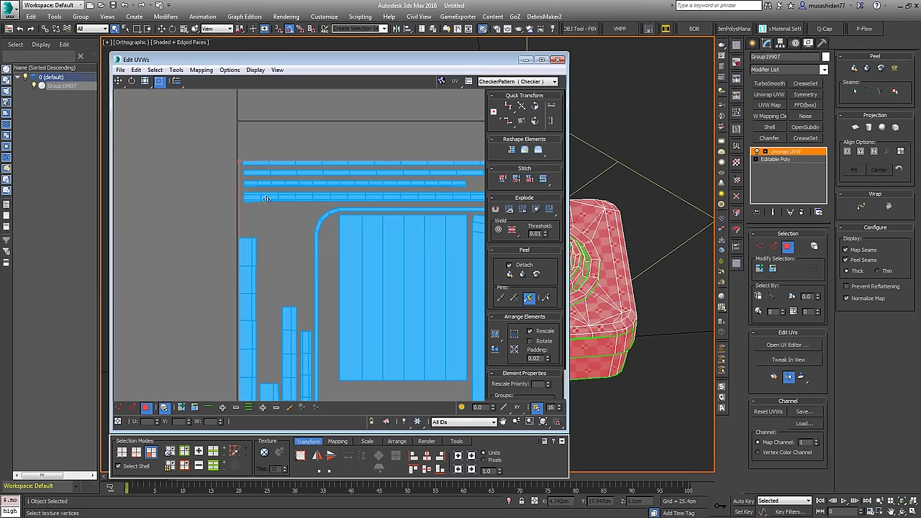
drag(304, 191, 338, 201)
middle_drag(338, 201, 349, 154)
scroll(288, 287, down, 6)
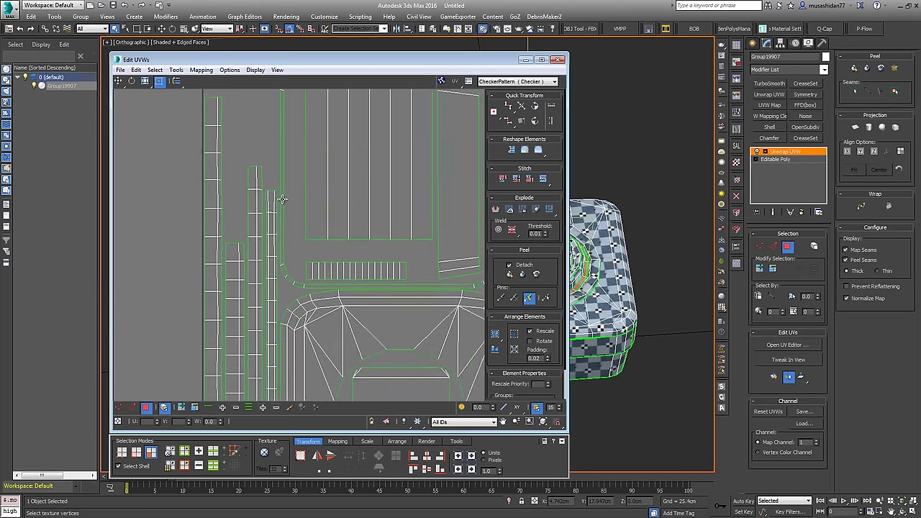
middle_drag(334, 242, 313, 259)
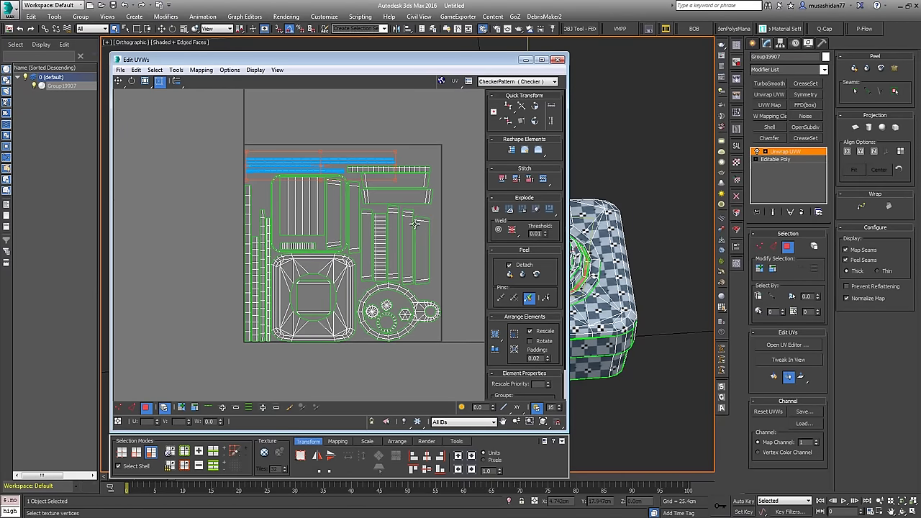
Step: Move three upright strip shells outside the UV square and shift the frame, base, band and ring block left against the remaining strip
click(269, 270)
drag(267, 251, 201, 279)
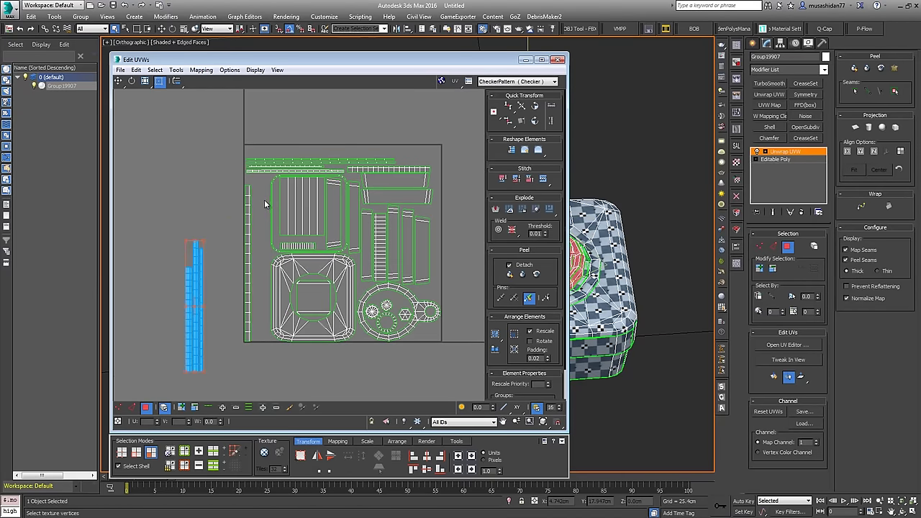
drag(262, 186, 463, 338)
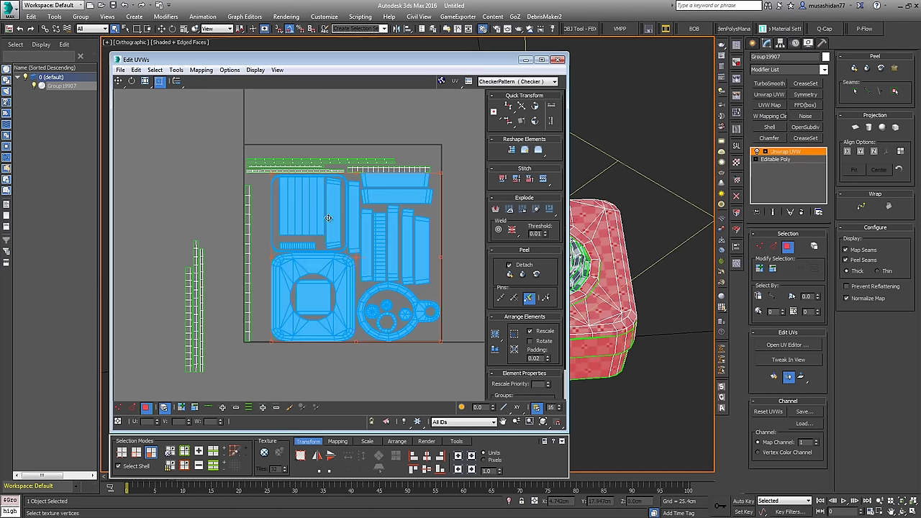
drag(312, 221, 287, 226)
click(188, 214)
scroll(252, 195, up, 5)
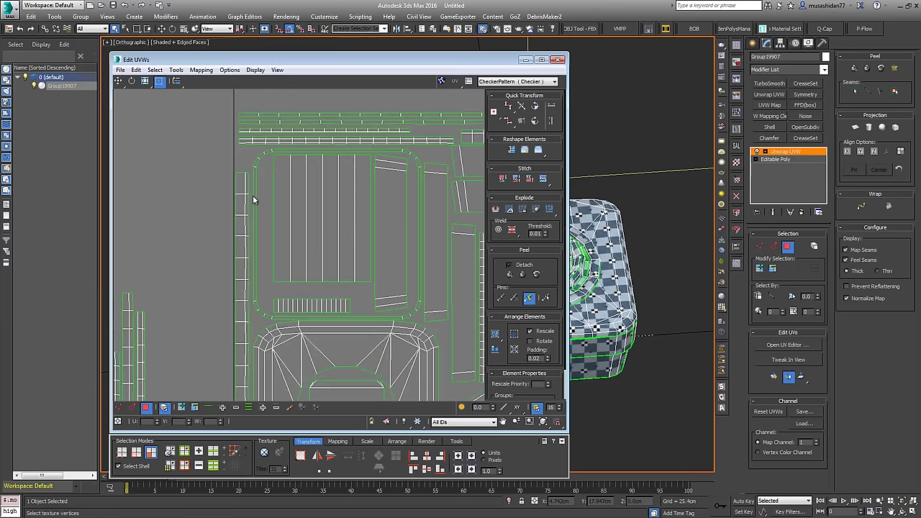
Step: Place the three upright strip shells from outside the UV square along the right side of the bands
scroll(272, 212, down, 4)
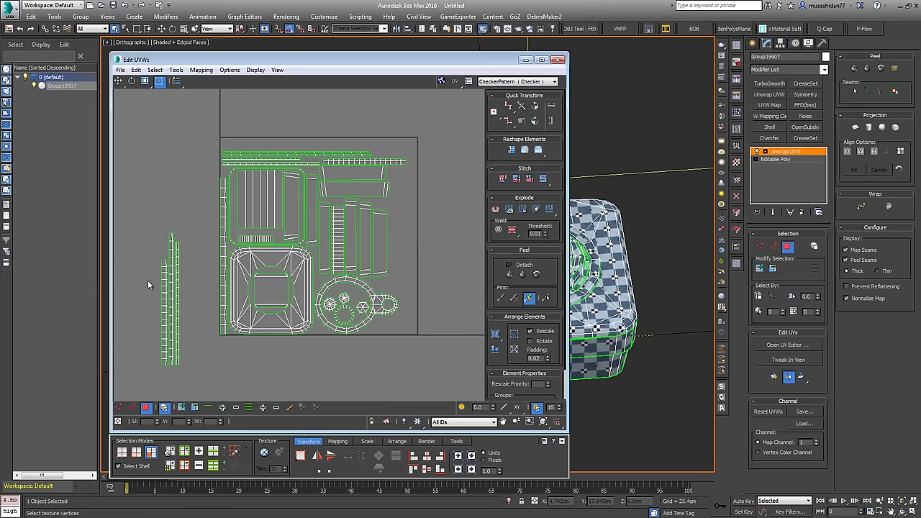
click(171, 282)
drag(169, 279, 399, 207)
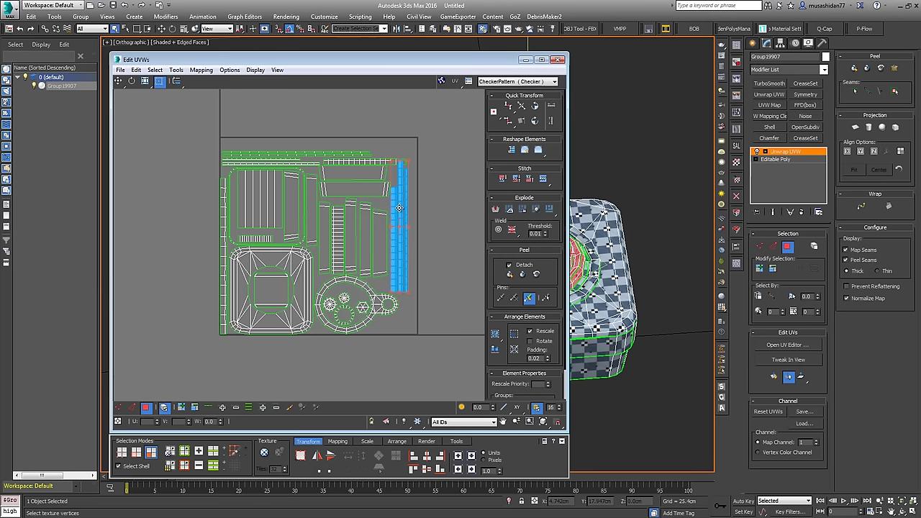
Step: Raise the two longest horizontal strips and fit the wider gridded strip beneath them, beside the end of the shortest strip
scroll(313, 161, up, 3)
click(303, 148)
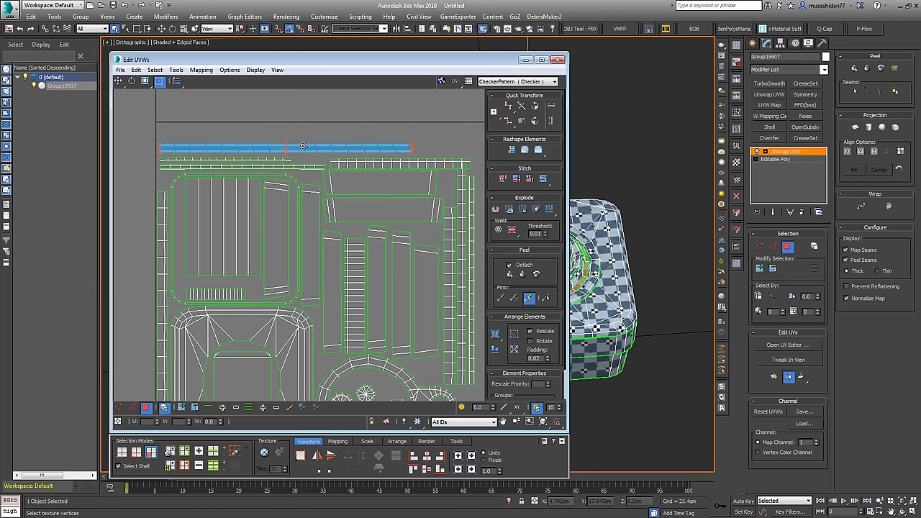
drag(353, 165, 291, 158)
scroll(317, 158, up, 5)
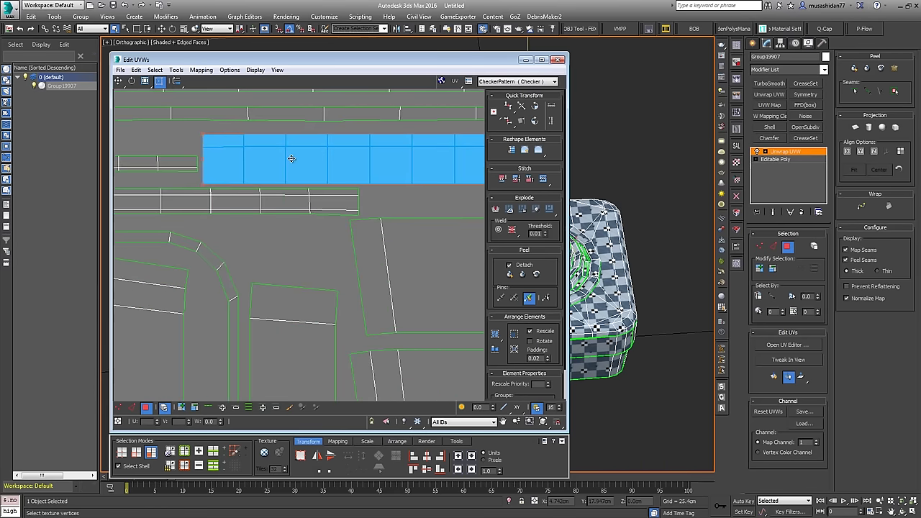
scroll(290, 158, down, 8)
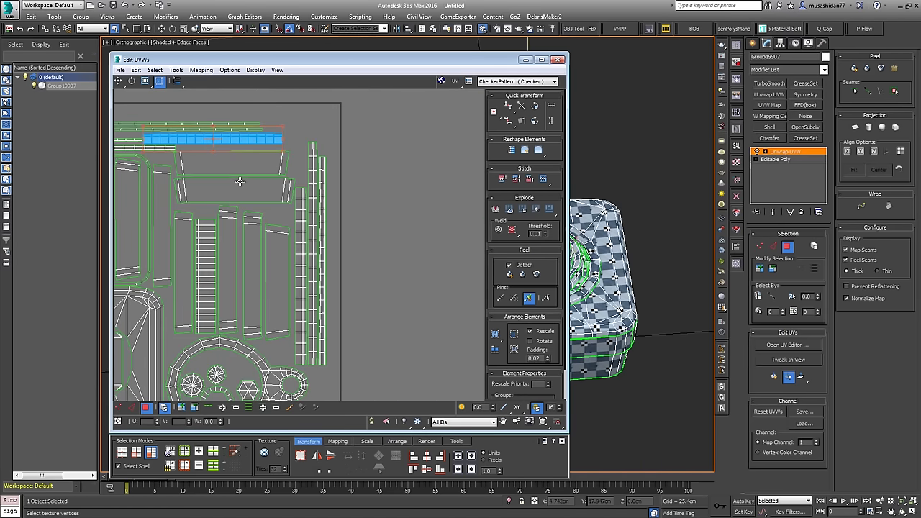
click(239, 184)
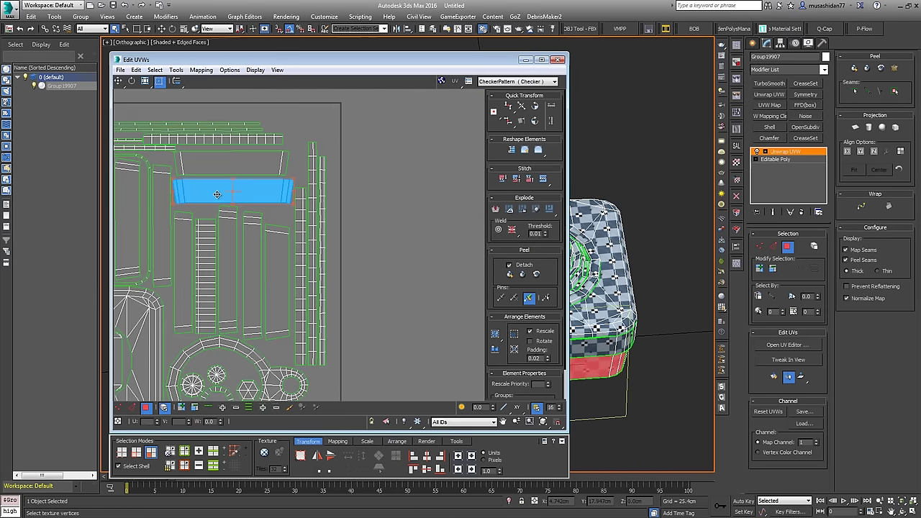
Step: Select every shell and enlarge the rearranged layout proportionally from its lower-left corner until it meets the UV square's right edge
middle_drag(201, 268, 220, 234)
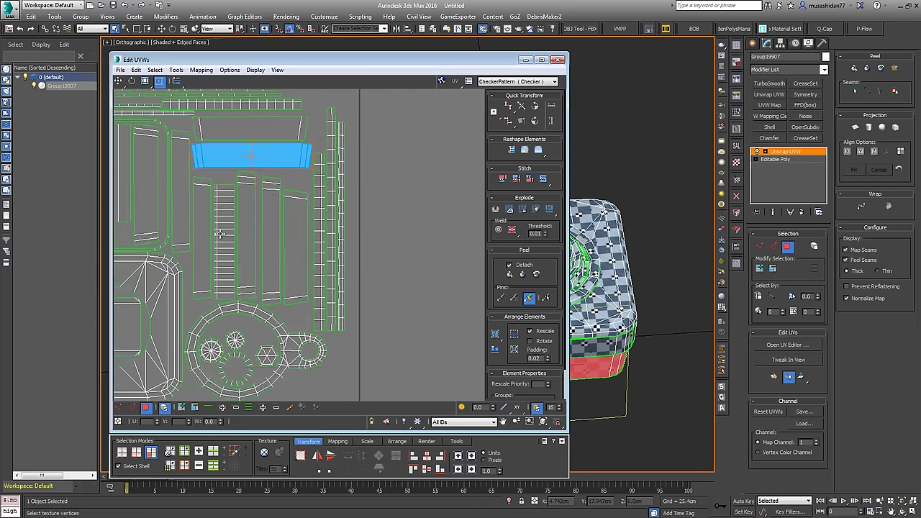
scroll(220, 234, down, 3)
middle_drag(157, 289, 248, 289)
drag(445, 141, 168, 339)
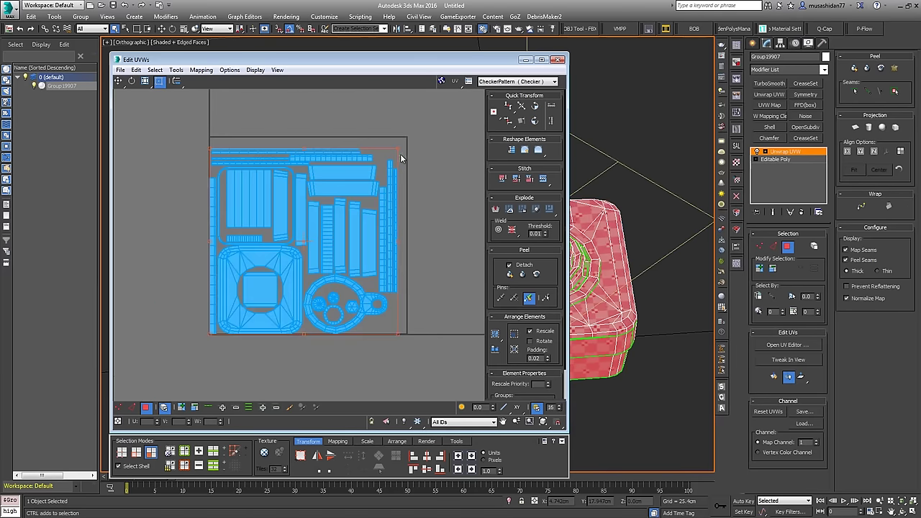
drag(400, 146, 406, 142)
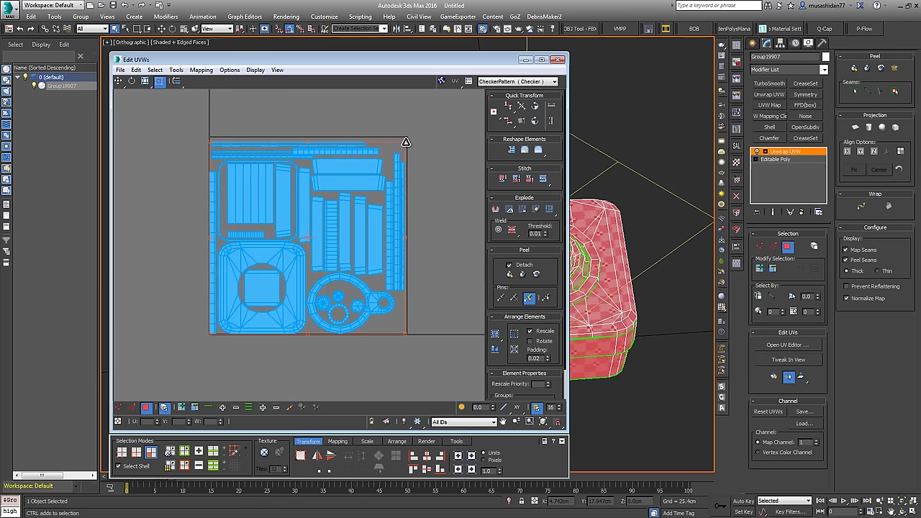
click(436, 183)
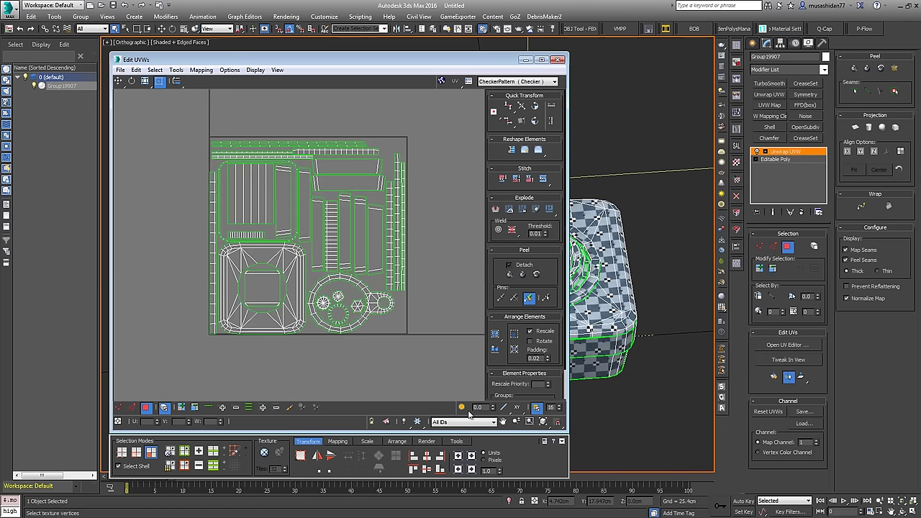
Step: Generate a PolyUnwrapper report for the packed layout at a 1024 by 1024 texture size and close it
click(458, 441)
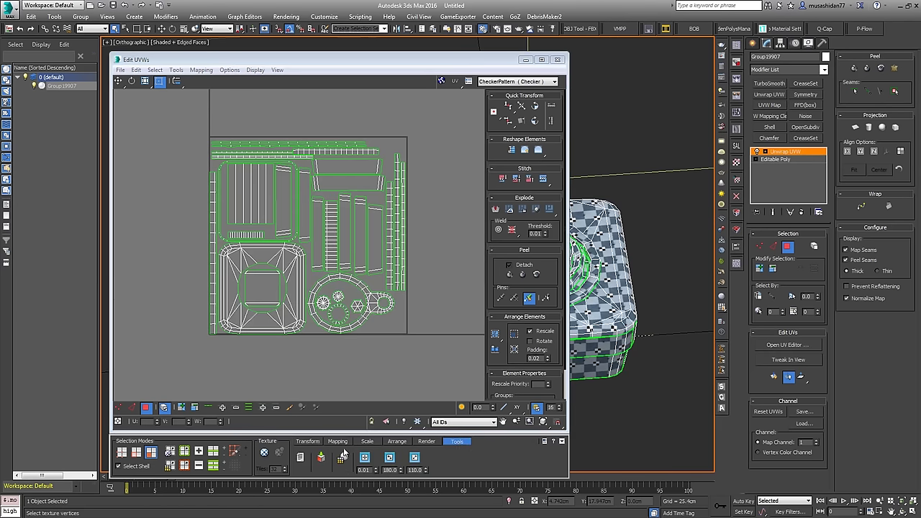
click(300, 458)
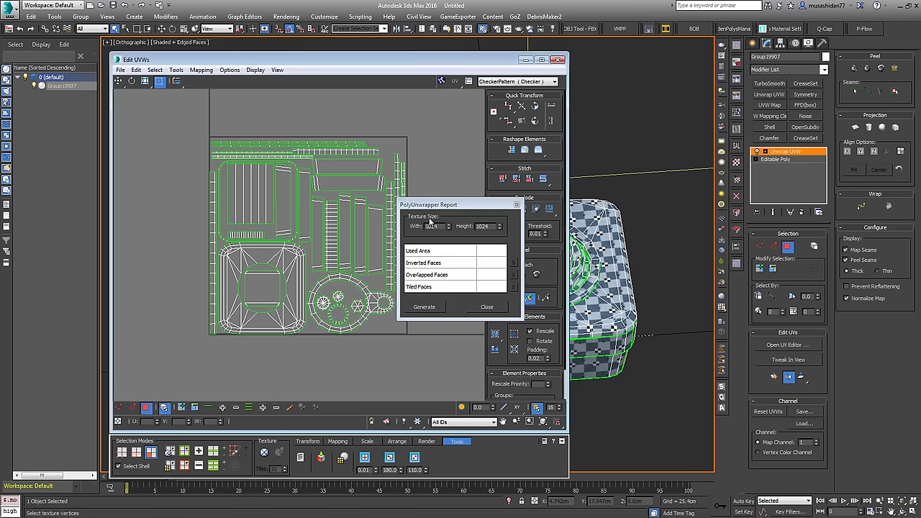
click(419, 307)
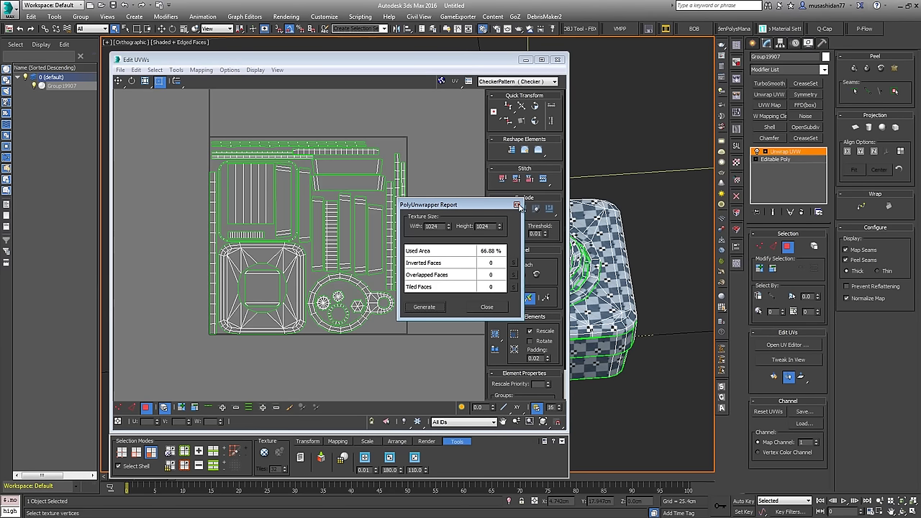
click(516, 205)
Step: Examine the gaps between the strip, frame, base, band and disc shells across the packed UV layout
middle_drag(337, 221, 357, 214)
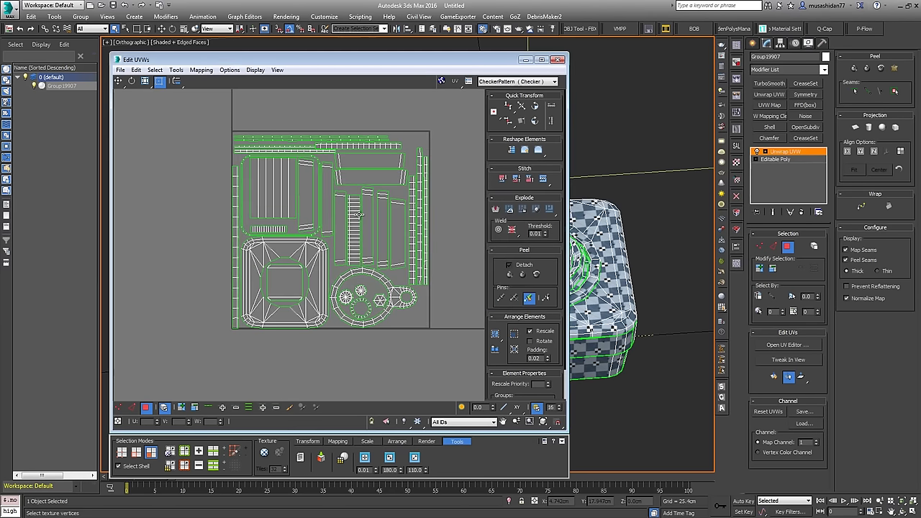
scroll(358, 214, up, 10)
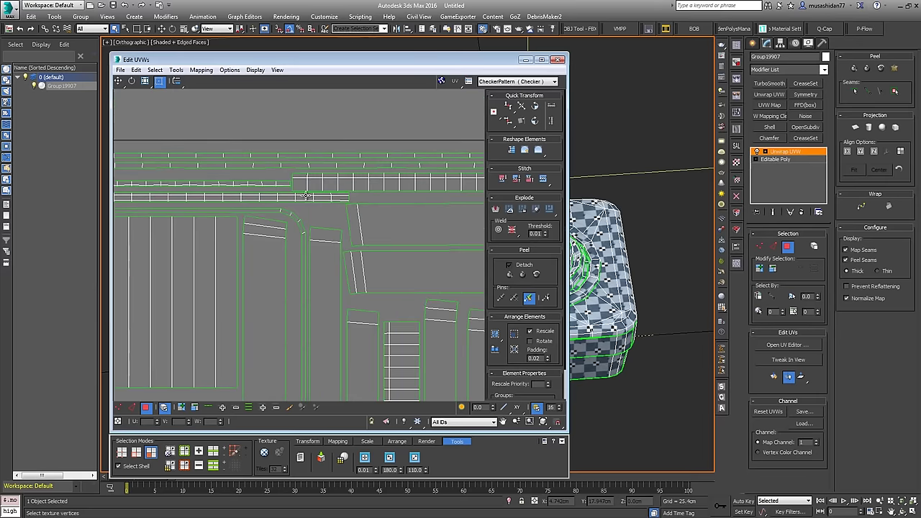
scroll(306, 195, down, 6)
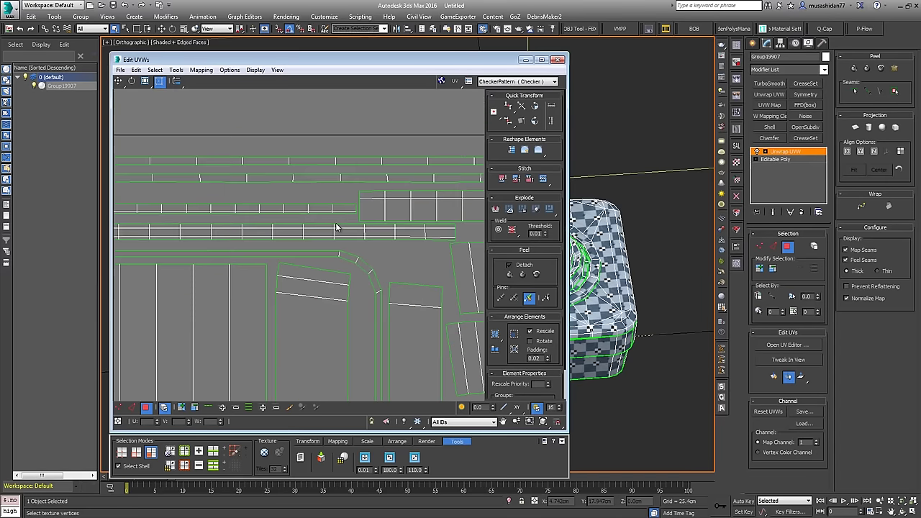
scroll(324, 234, down, 2)
middle_drag(243, 199, 238, 189)
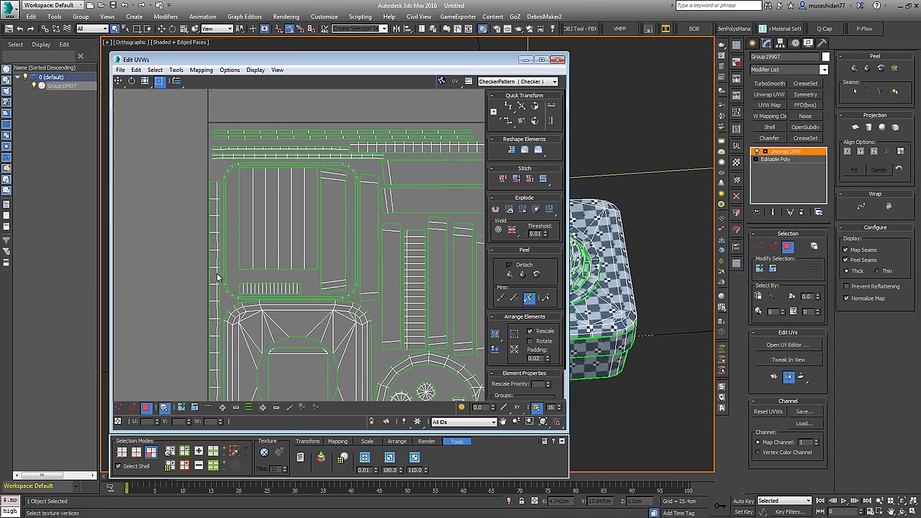
middle_drag(378, 291, 256, 277)
scroll(306, 240, down, 3)
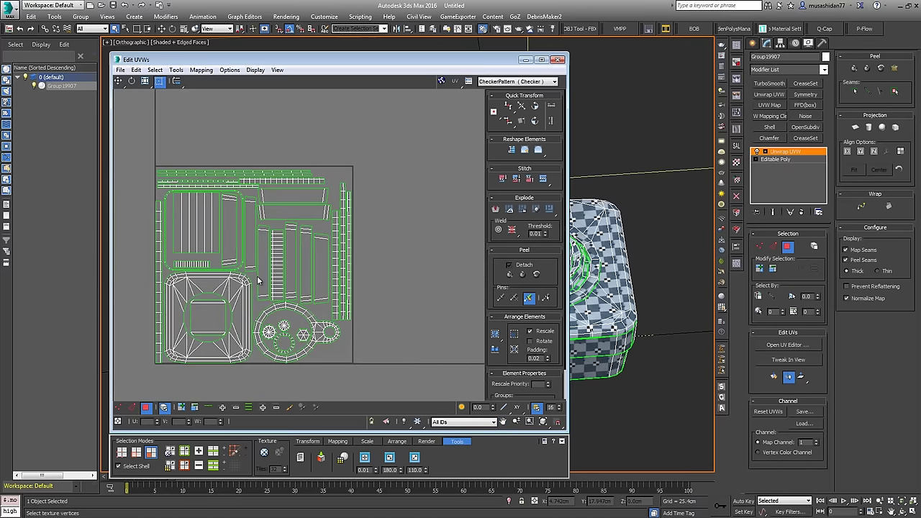
scroll(257, 280, up, 5)
middle_drag(291, 284, 307, 238)
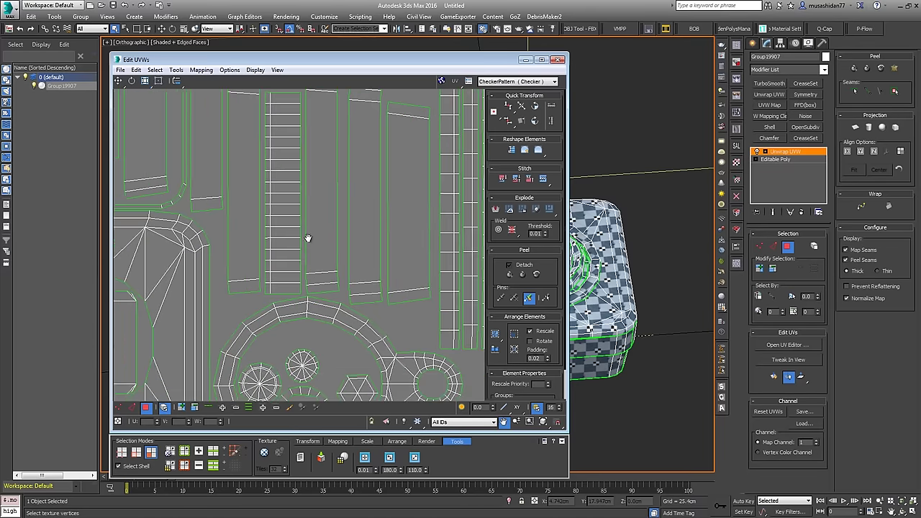
scroll(314, 258, down, 2)
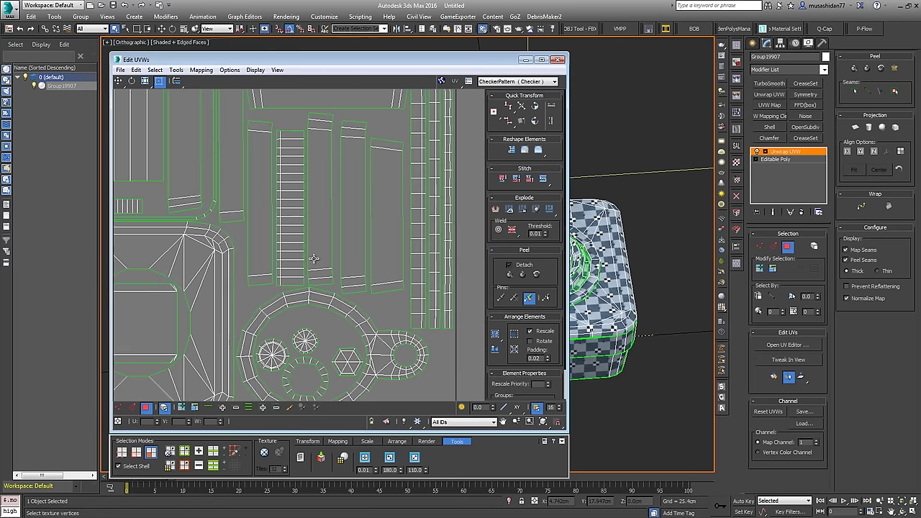
scroll(313, 258, down, 6)
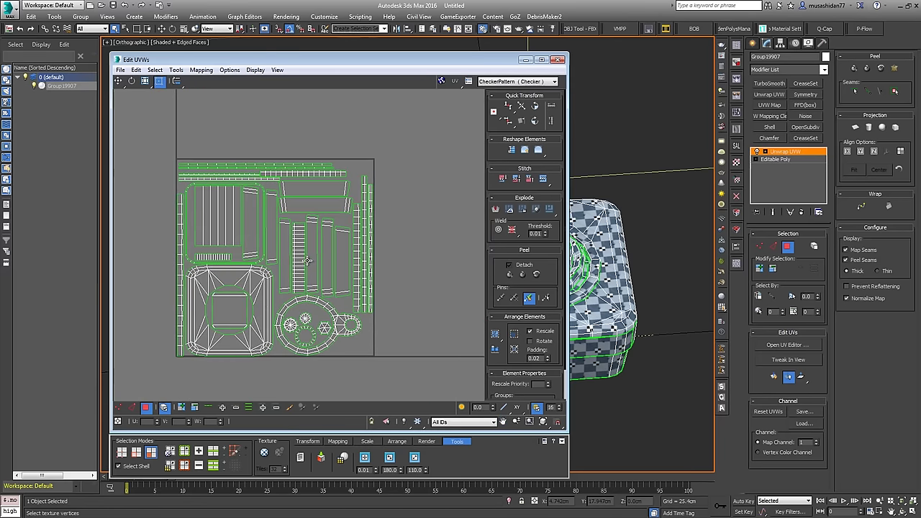
Step: Examine the spacing between the horizontal strips and the rounded frame shell near the UV square's upper edge
middle_drag(307, 260, 266, 284)
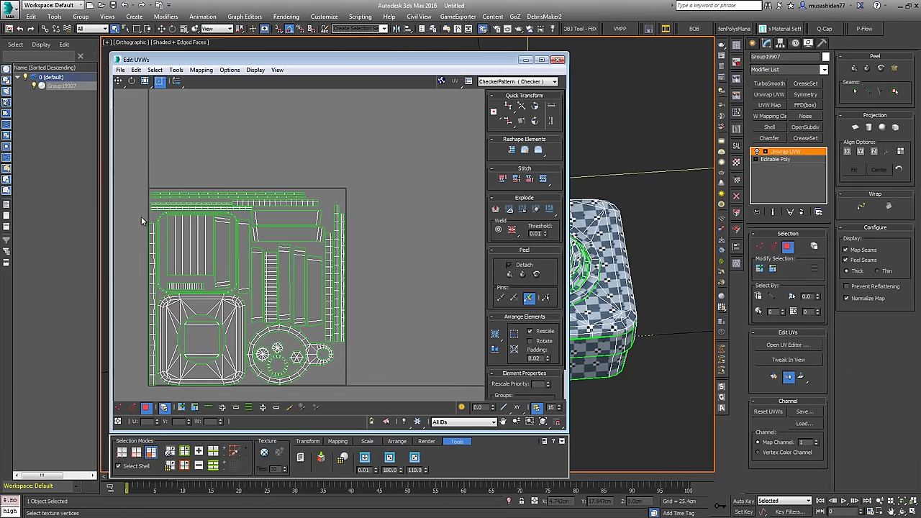
scroll(220, 218, up, 6)
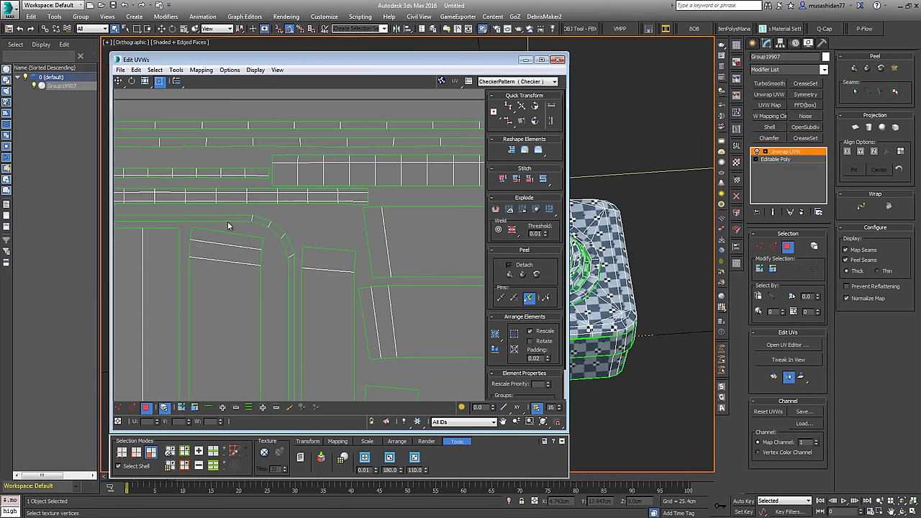
scroll(227, 221, up, 2)
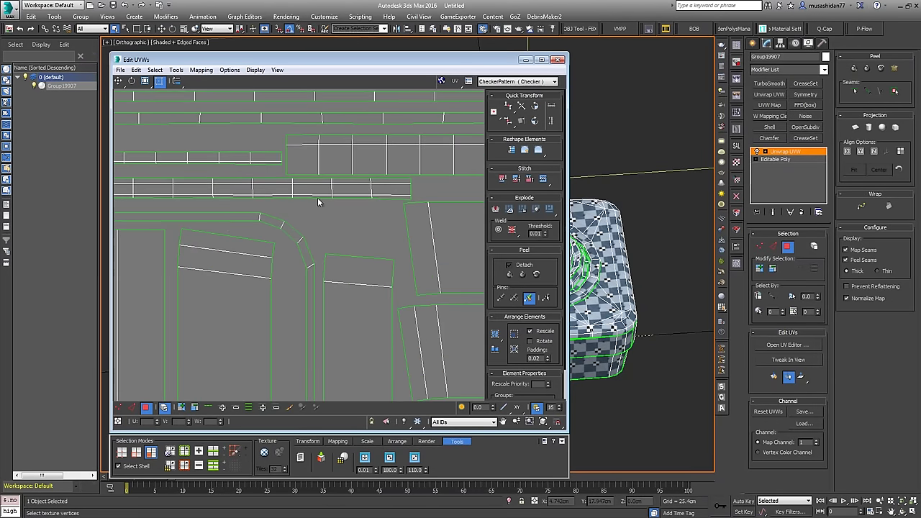
middle_drag(237, 210, 299, 195)
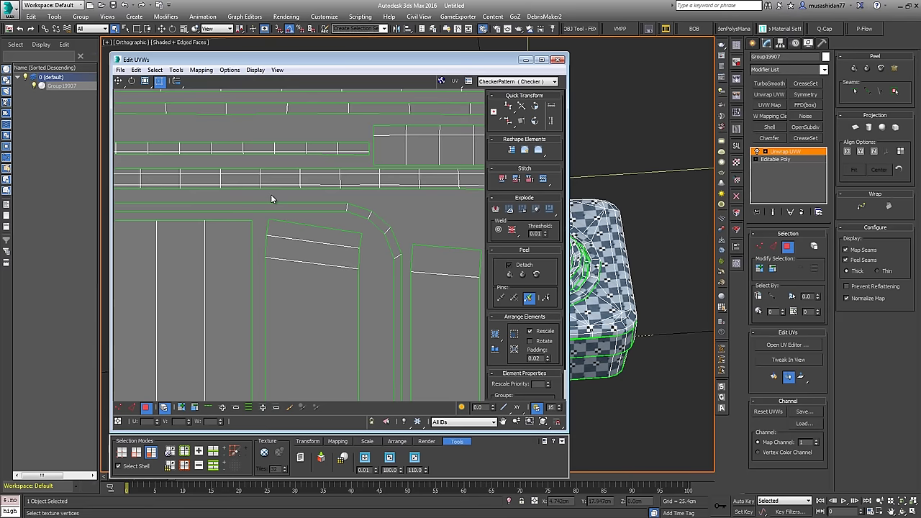
scroll(272, 195, down, 8)
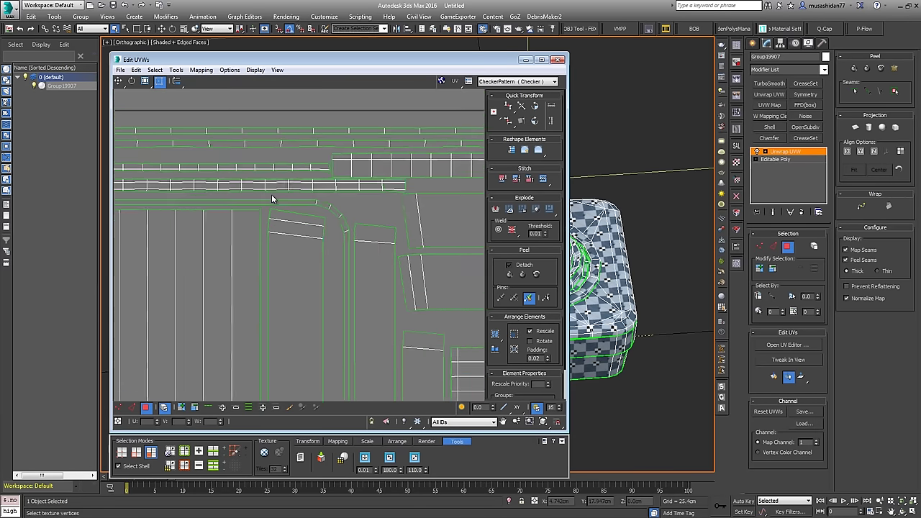
middle_drag(263, 203, 210, 208)
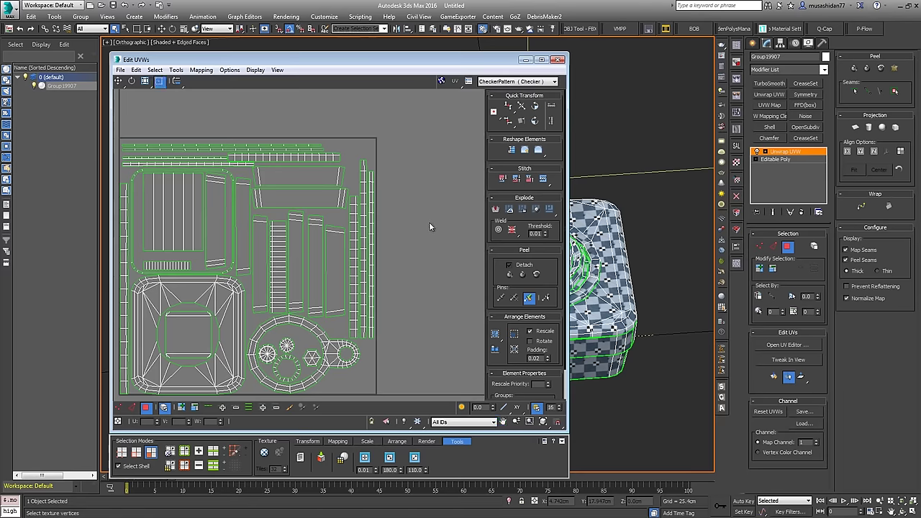
scroll(429, 227, down, 3)
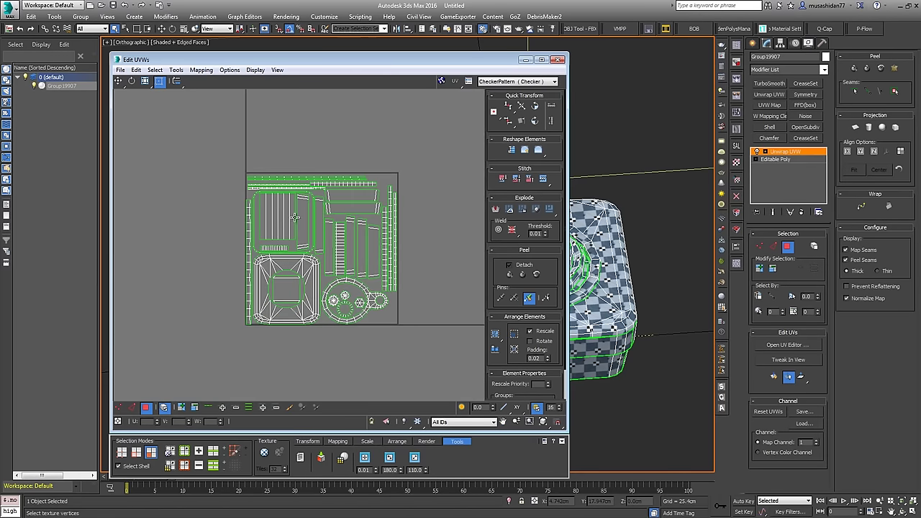
scroll(417, 212, up, 5)
scroll(417, 211, down, 2)
mouse_move(395, 249)
middle_down()
mouse_move(424, 233)
mouse_move(381, 243)
middle_up()
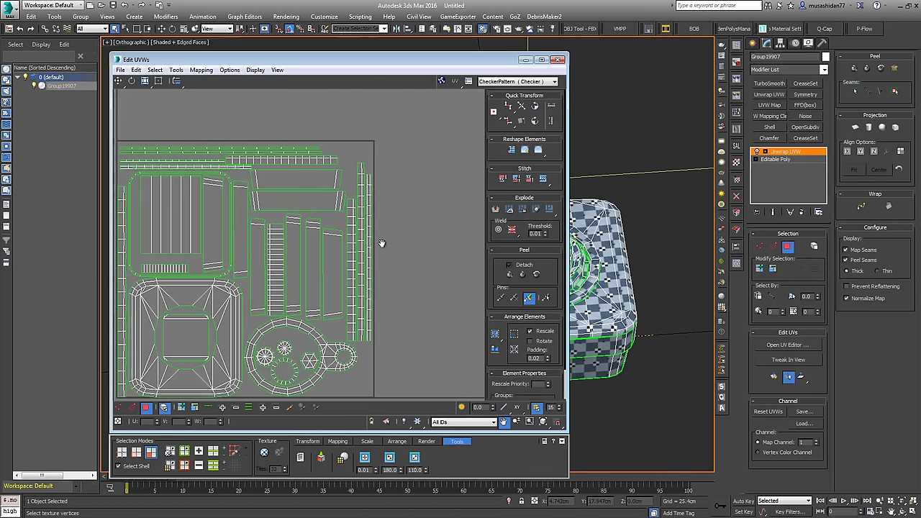
middle_drag(203, 181, 298, 180)
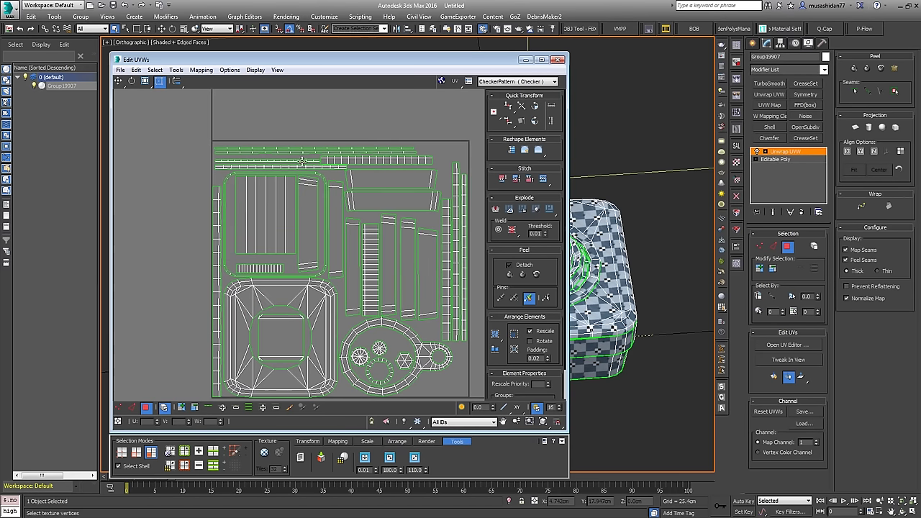
Step: Examine the padding around the wider gridded strip and the two tapered bands, and review the whole layout
scroll(303, 161, up, 6)
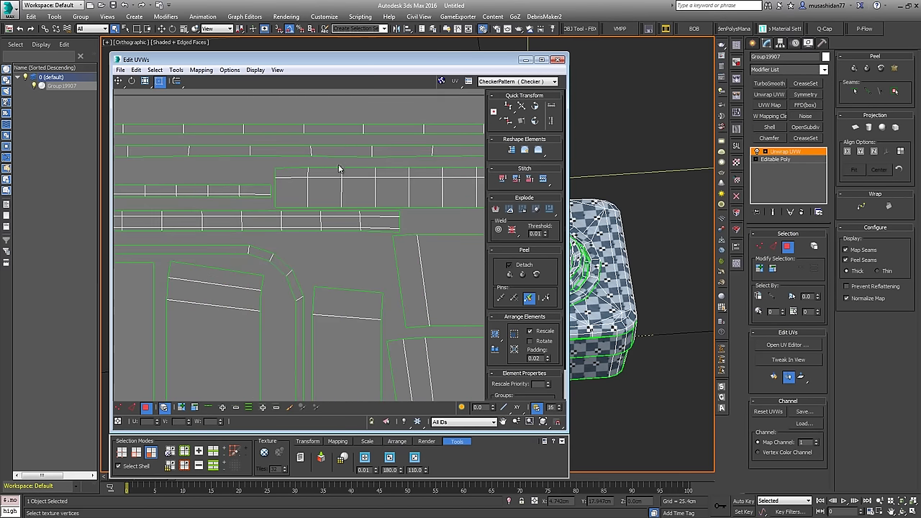
middle_drag(405, 175, 274, 185)
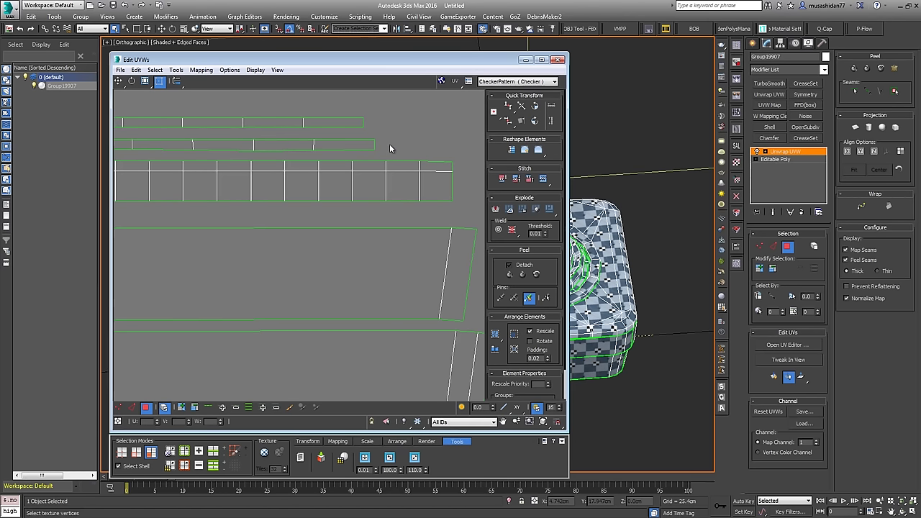
middle_drag(330, 152, 410, 150)
scroll(331, 164, down, 3)
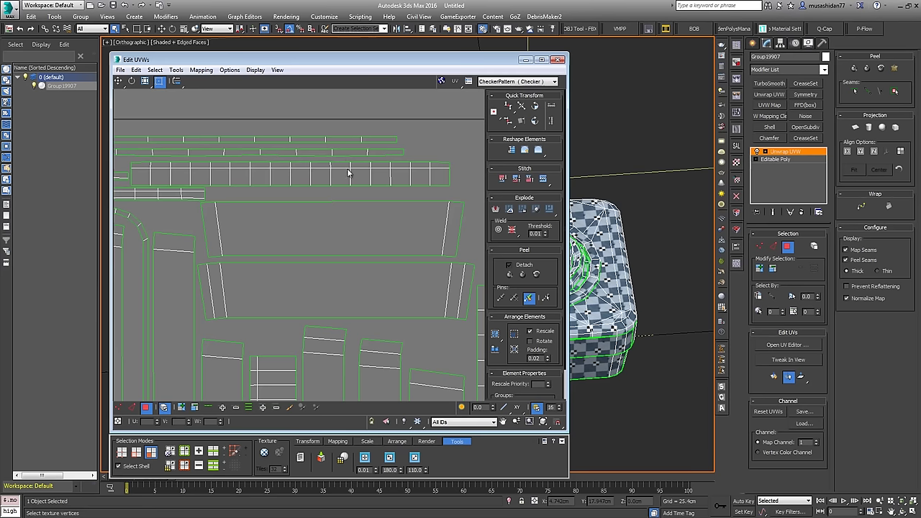
scroll(389, 160, up, 2)
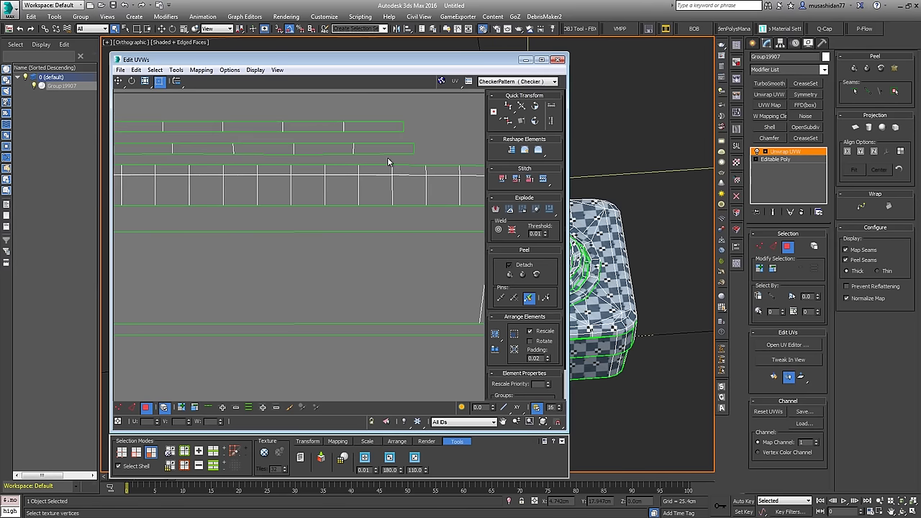
middle_drag(246, 176, 359, 174)
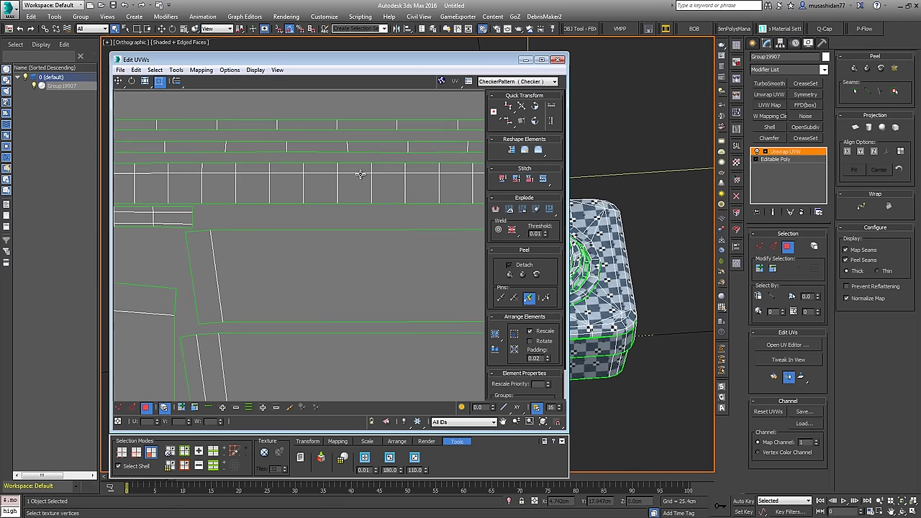
scroll(359, 174, down, 6)
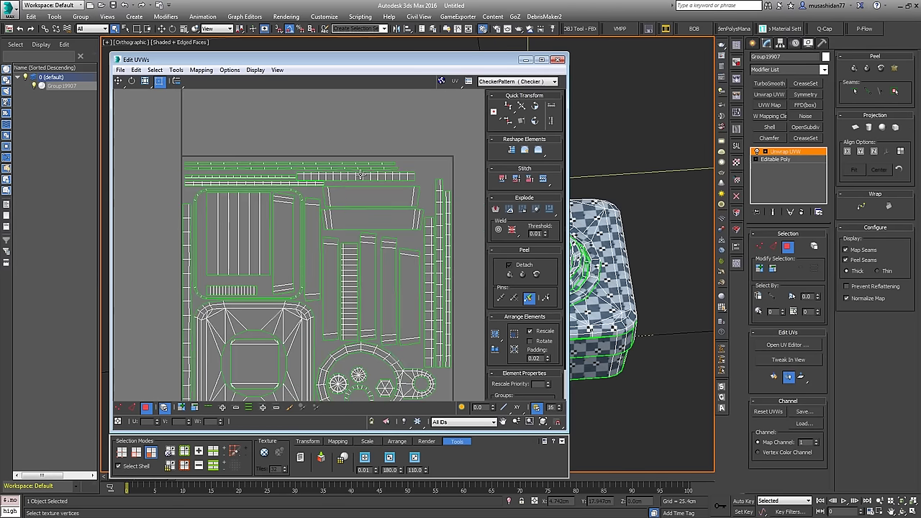
middle_drag(337, 222, 358, 222)
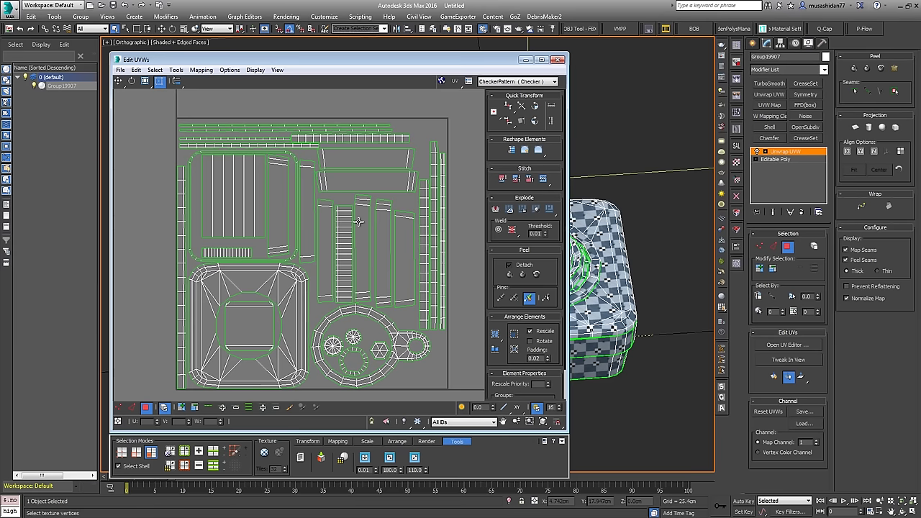
scroll(304, 201, down, 5)
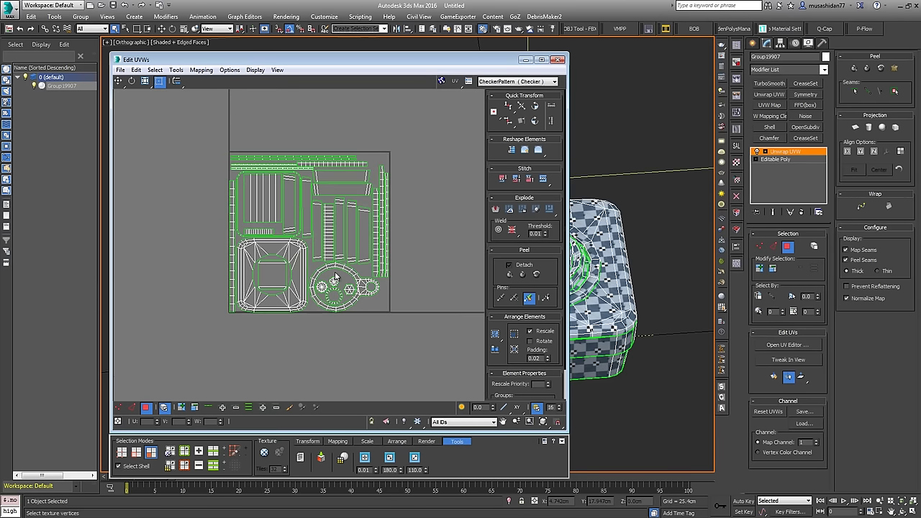
scroll(343, 209, up, 5)
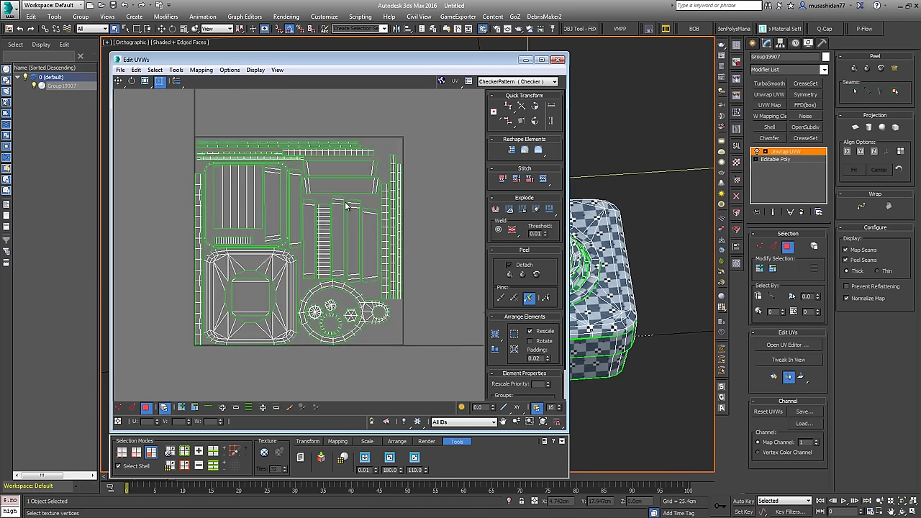
scroll(346, 206, down, 3)
mouse_move(402, 280)
middle_down()
mouse_move(328, 330)
mouse_move(407, 273)
middle_up()
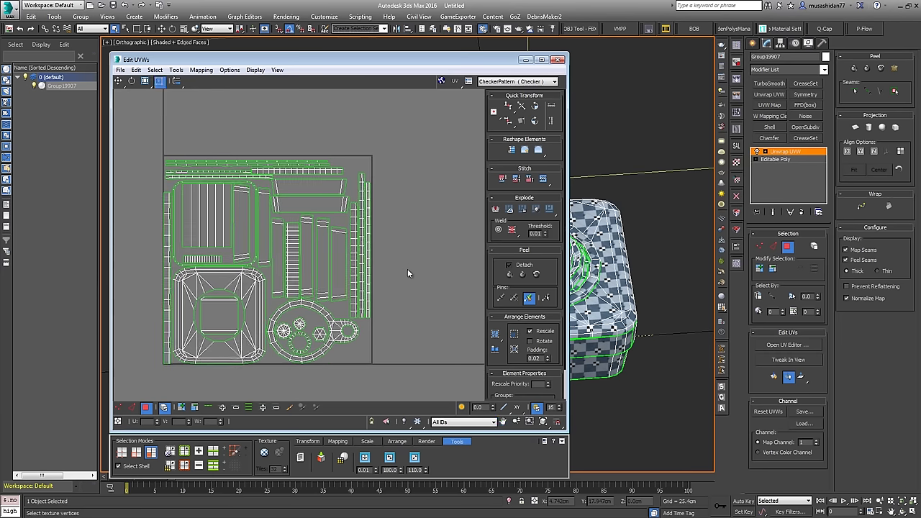
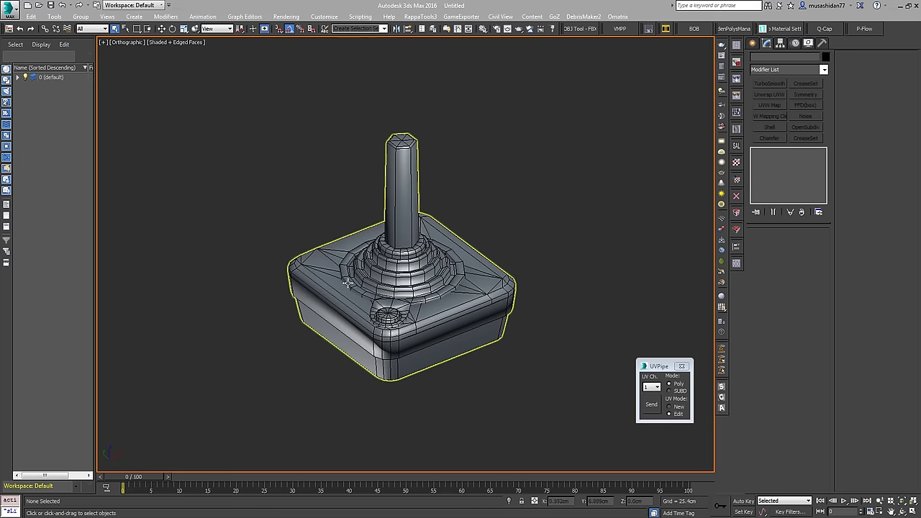
Step: Select the joystick model and send it to Headus UVLayout through the UVPipe bridge
mouse_move(350, 282)
middle_down()
mouse_move(365, 280)
mouse_move(354, 283)
middle_up()
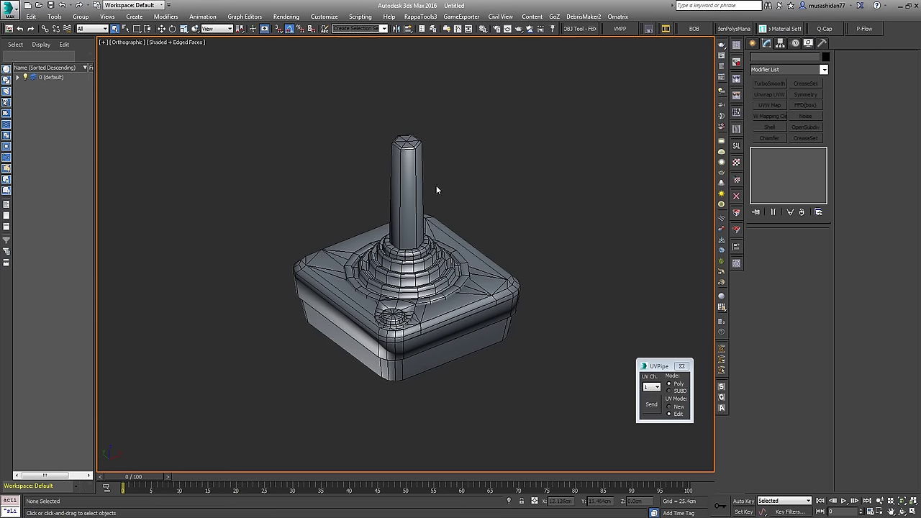
drag(502, 156, 380, 241)
click(407, 185)
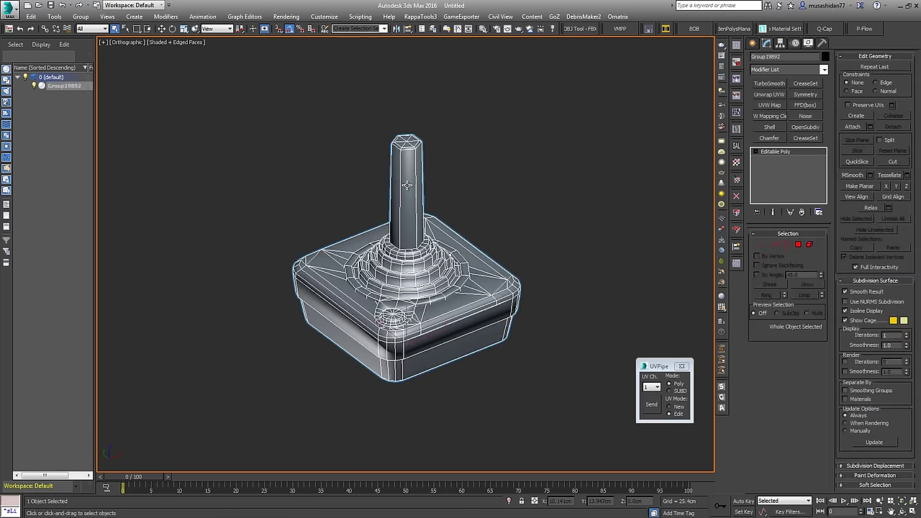
middle_drag(510, 205, 510, 202)
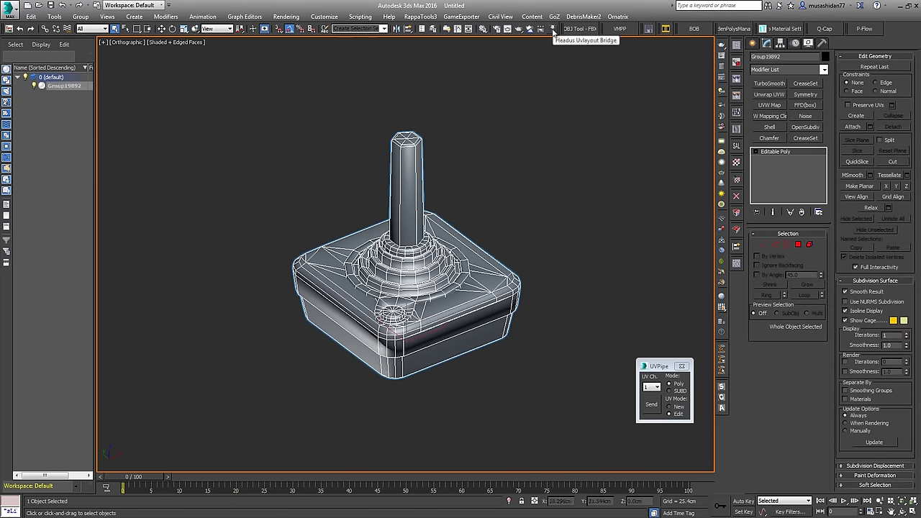
click(553, 29)
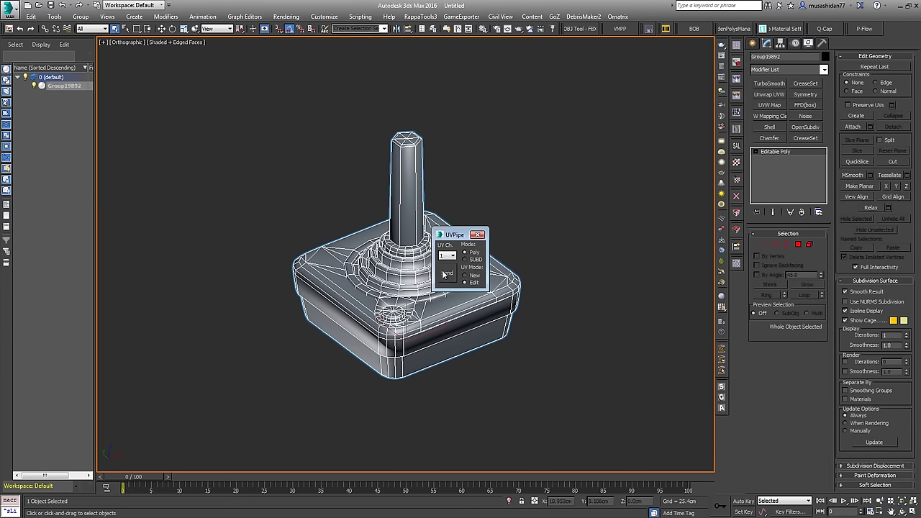
click(445, 274)
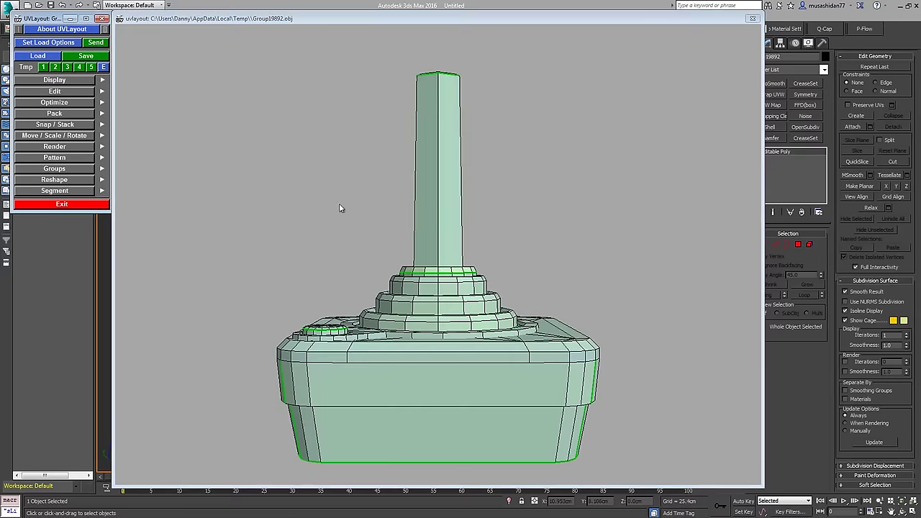
Step: Show the joystick's UVs in UVLayout and examine the packed shells within the UV square
key(1)
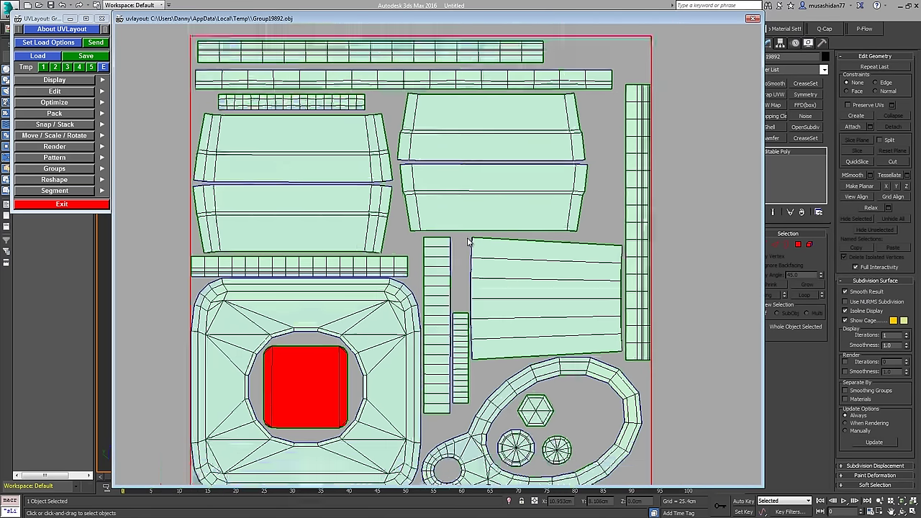
right_drag(468, 241, 382, 315)
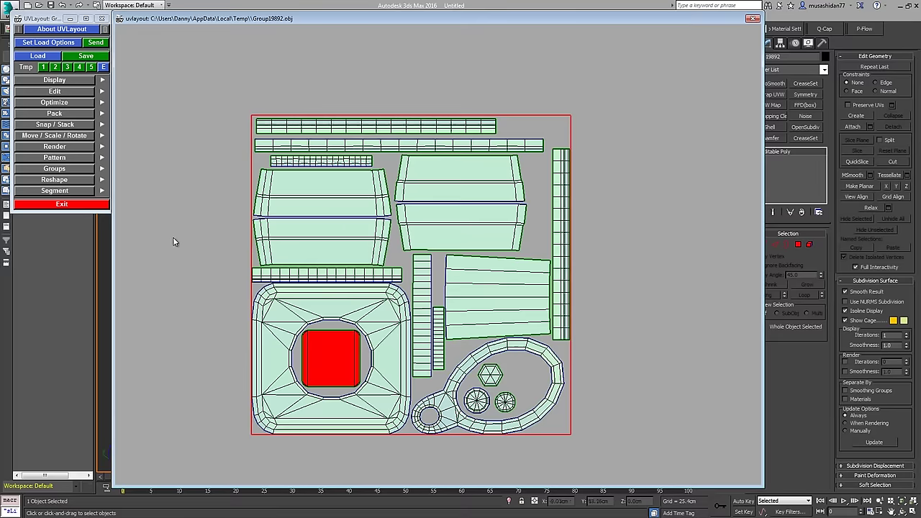
middle_drag(374, 158, 376, 200)
scroll(379, 179, up, 3)
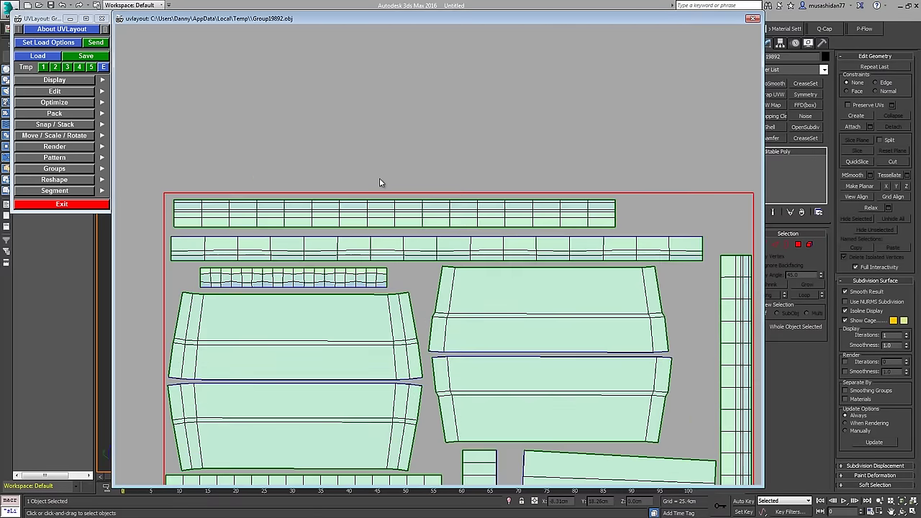
scroll(379, 179, down, 3)
scroll(379, 179, down, 5)
middle_drag(468, 253, 365, 115)
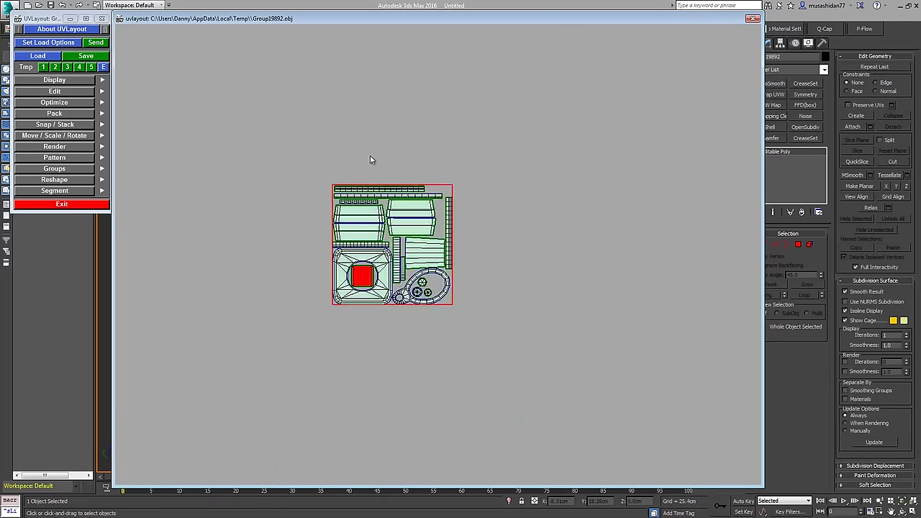
scroll(370, 156, up, 4)
Step: Show UVLayout's packing options and compare them with the shell spacing across the packed layout
click(62, 114)
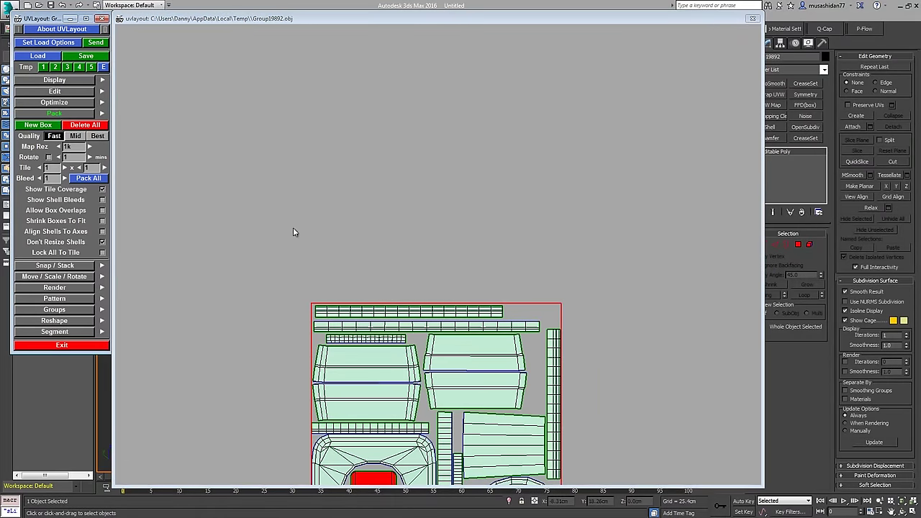
middle_drag(352, 263, 288, 153)
scroll(341, 168, up, 4)
middle_drag(346, 193, 263, 183)
scroll(367, 252, up, 1)
scroll(369, 241, down, 3)
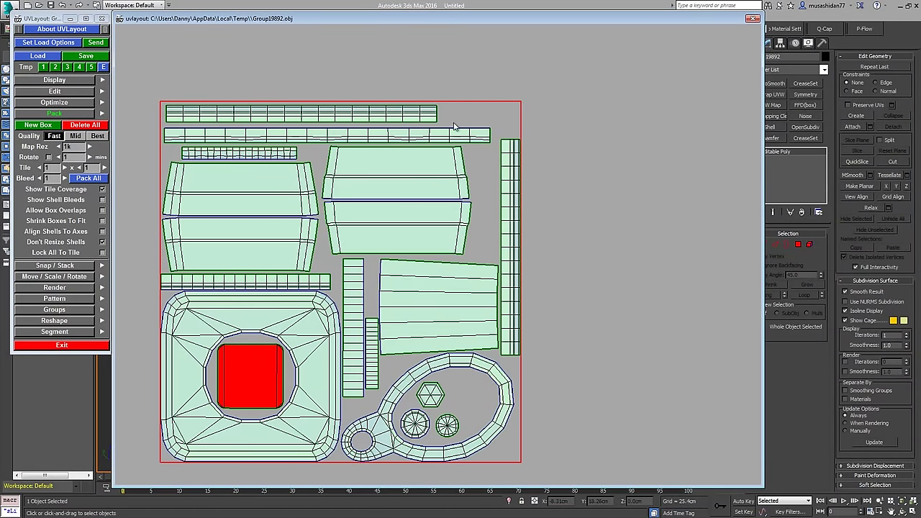
Step: Close UVLayout and the UVPipe bridge dialog, and apply an Unwrap UVW modifier to the joystick in 3ds Max
click(753, 19)
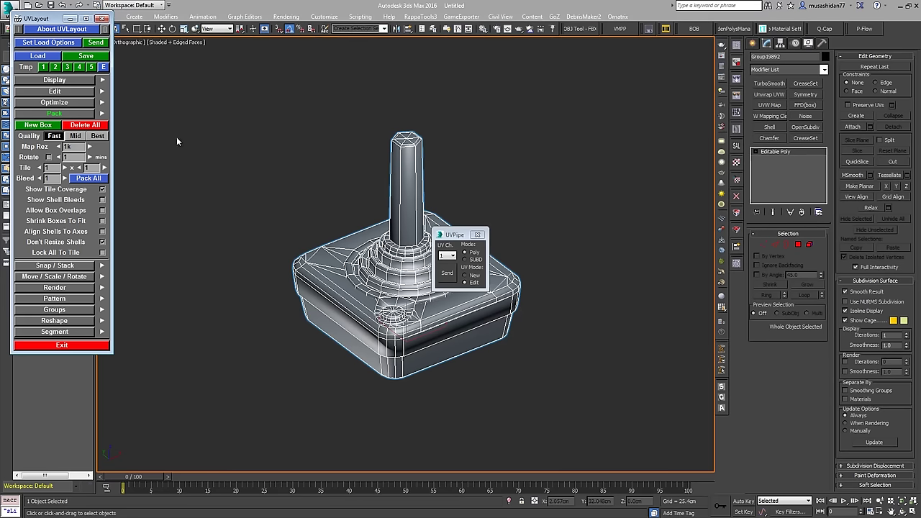
click(476, 235)
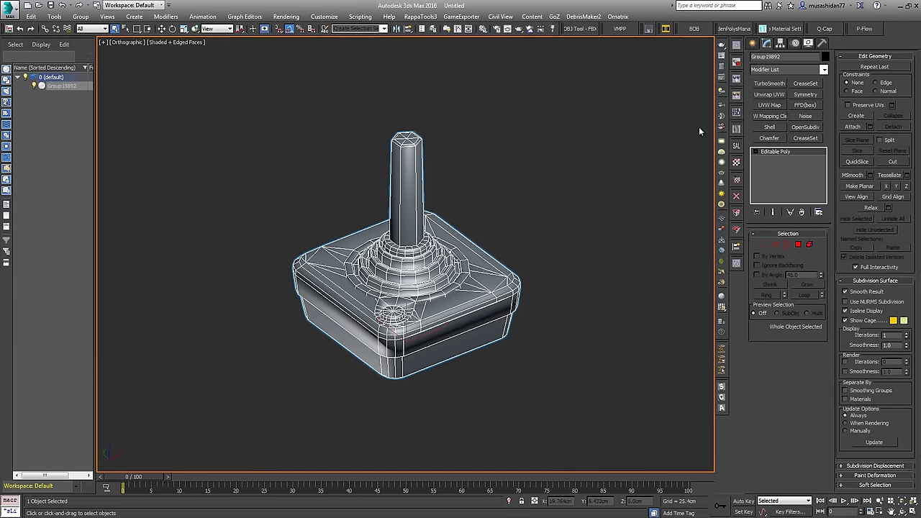
click(765, 95)
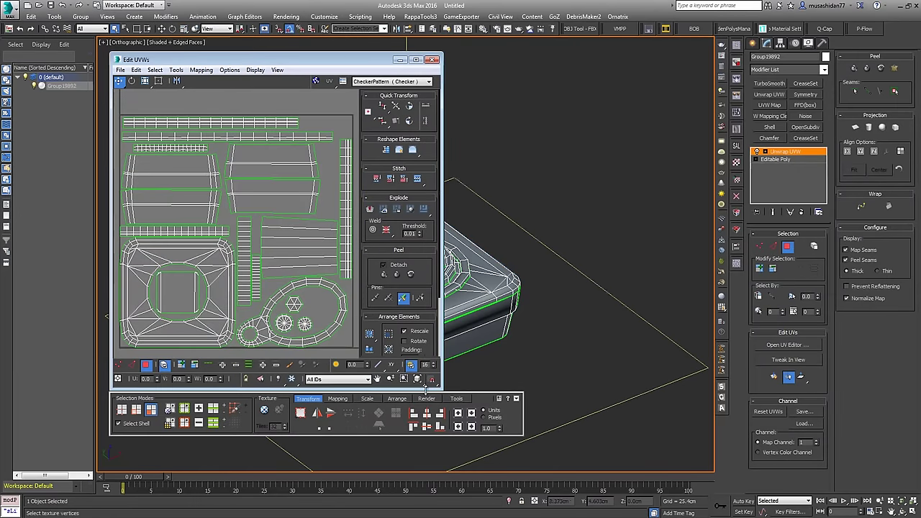
Step: Generate a PolyUnwrapper report for the joystick's UV layout at a 1024 by 1024 texture size and close it
click(457, 398)
click(300, 415)
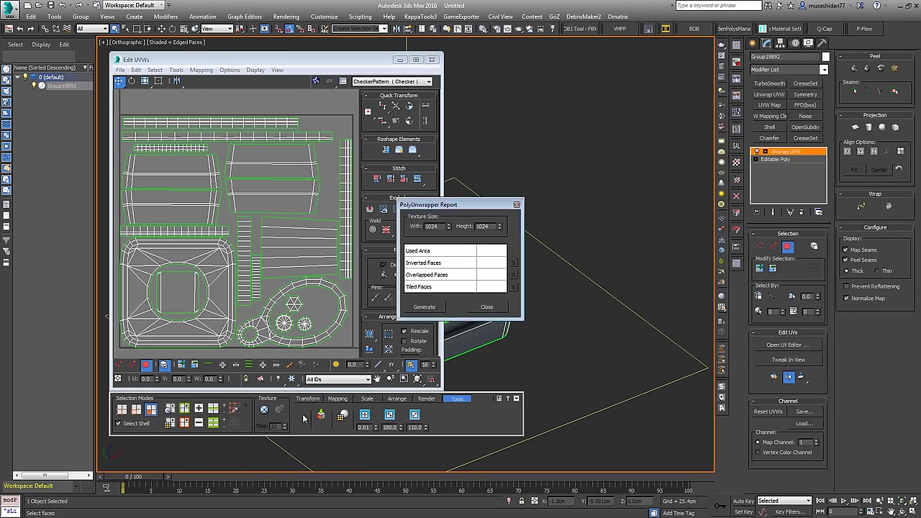
click(416, 309)
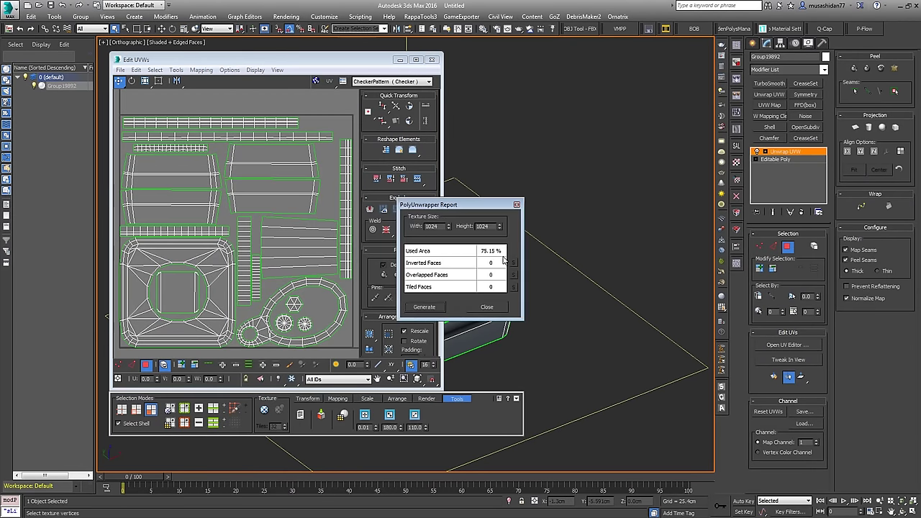
click(516, 205)
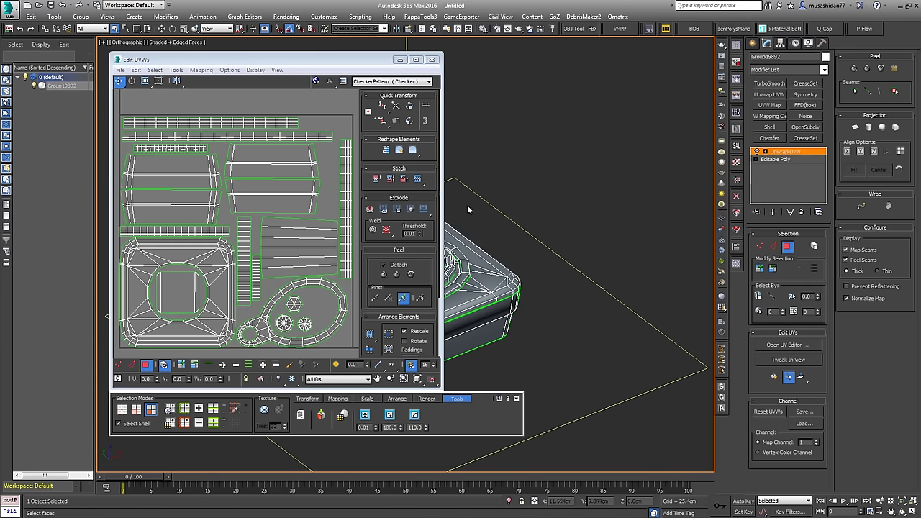
right_click(783, 152)
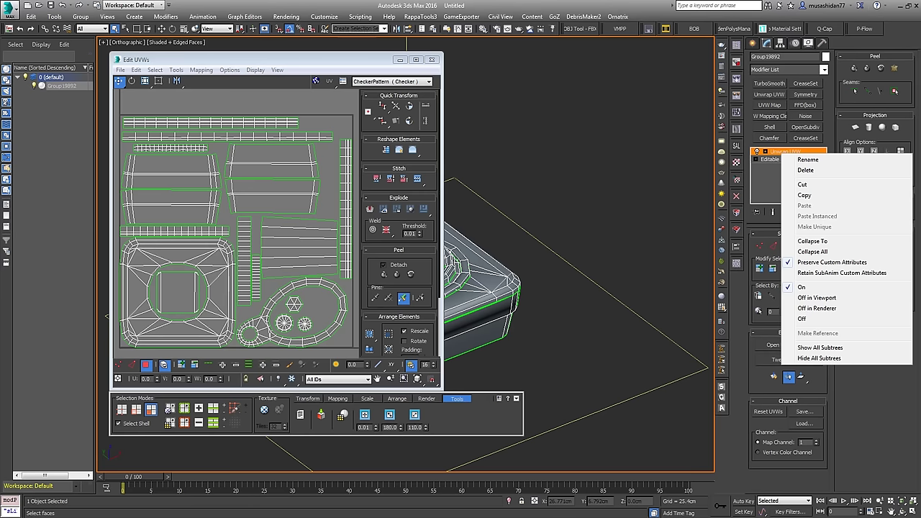
key(Escape)
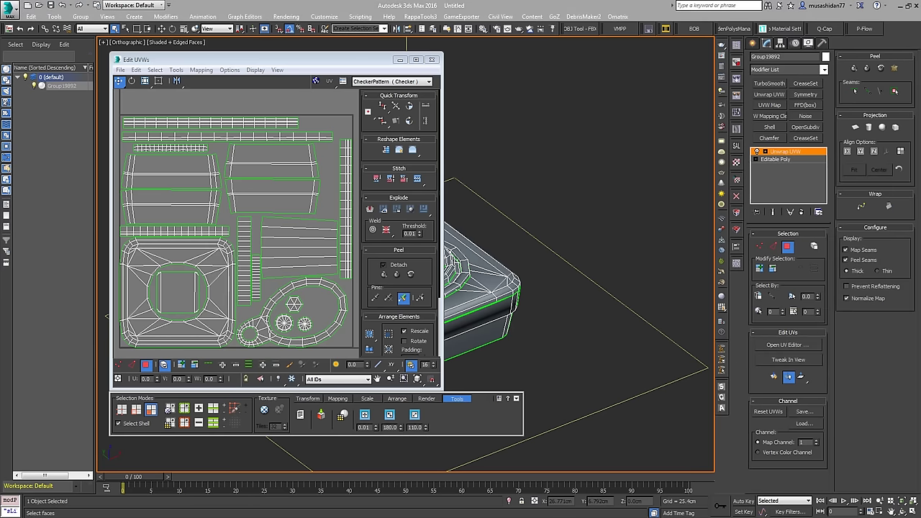